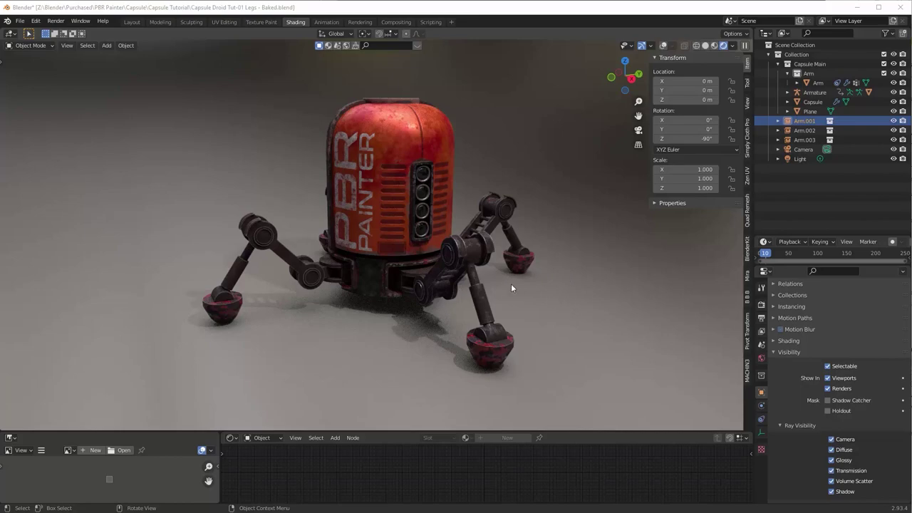
pyautogui.moveTo(518, 285); pyautogui.dragTo(524, 289, button='middle')
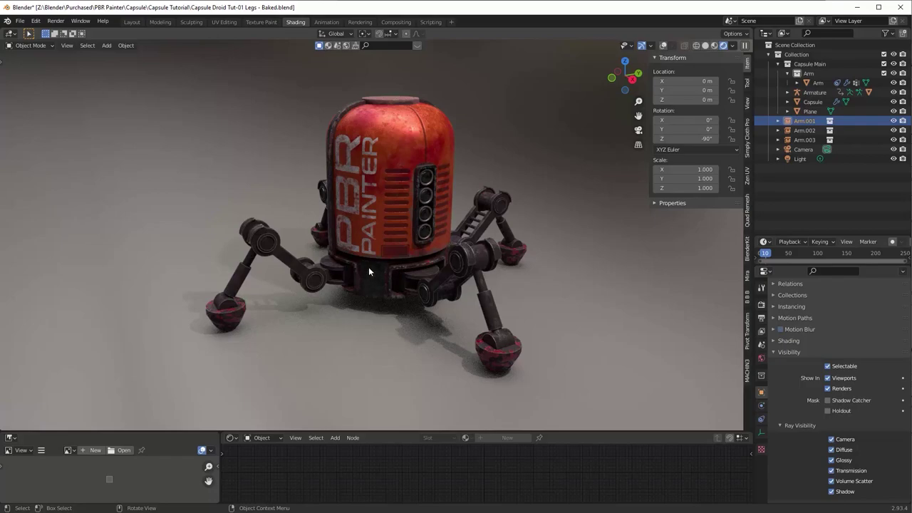
pyautogui.moveTo(379, 262); pyautogui.dragTo(540, 283, button='middle')
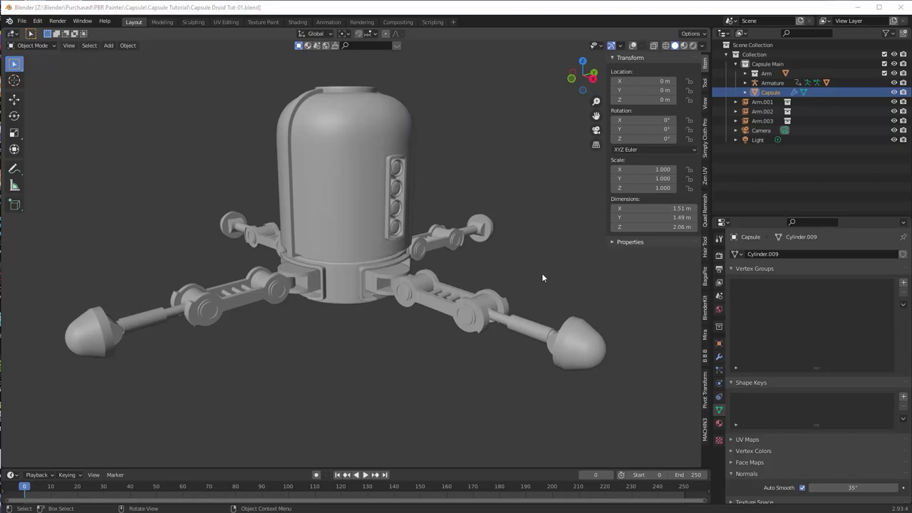
pyautogui.moveTo(457, 252); pyautogui.dragTo(452, 261, button='middle')
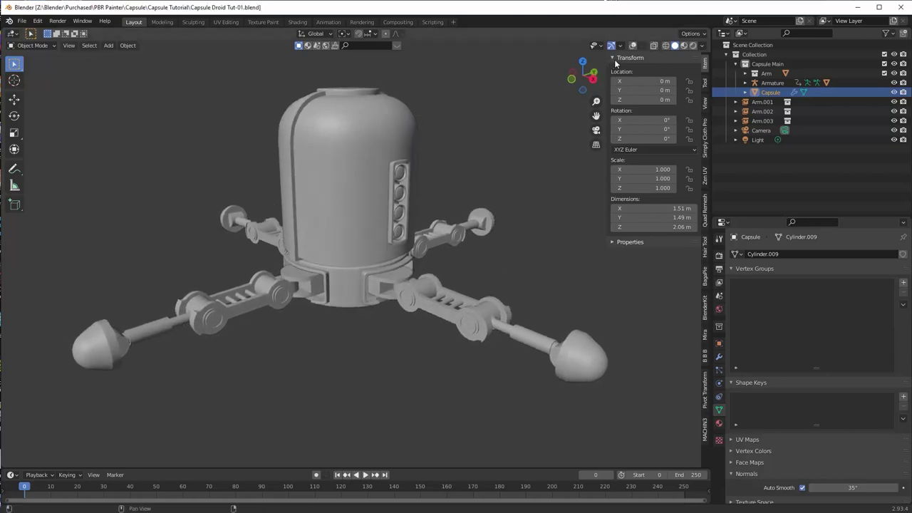
# Step: Show the viewport overlays and inspect the capsule's mesh in Edit Mode
pyautogui.click(633, 45)
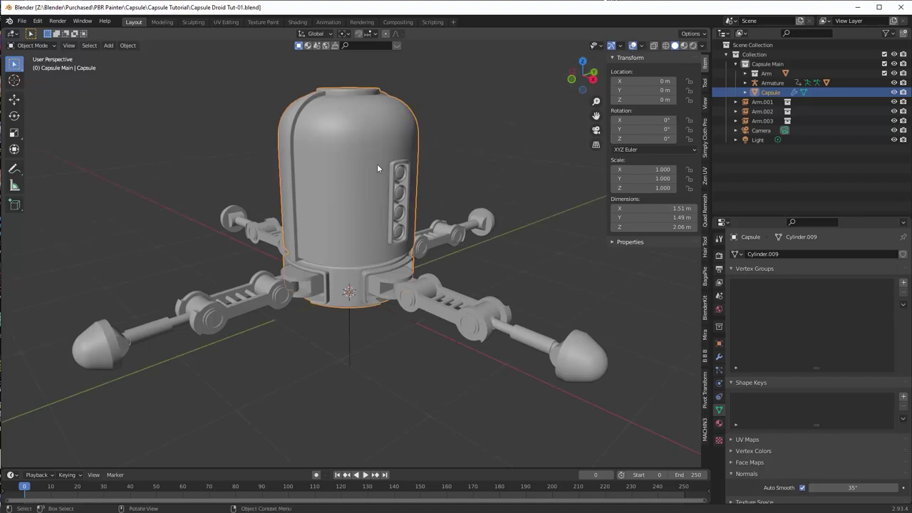
pyautogui.press('Tab')
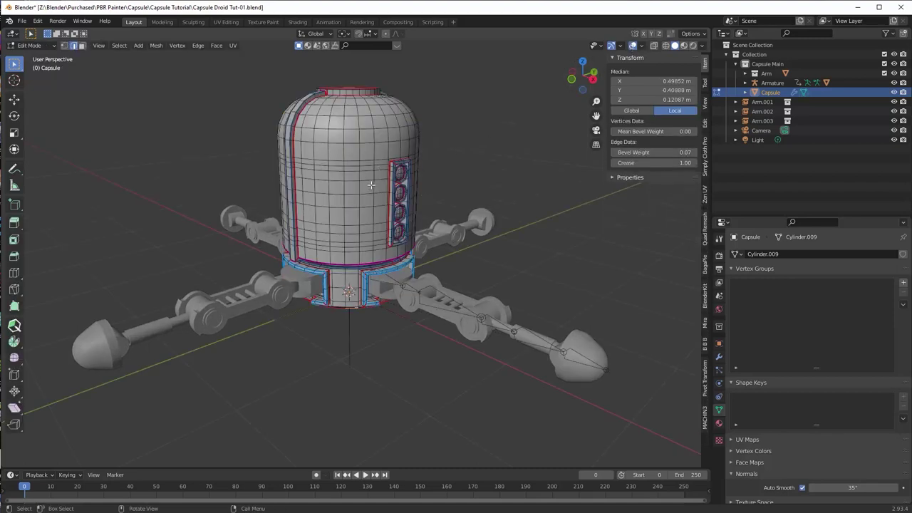
pyautogui.moveTo(374, 186); pyautogui.dragTo(380, 265, button='middle')
pyautogui.scroll(3, 385, 211)
pyautogui.press('Tab')
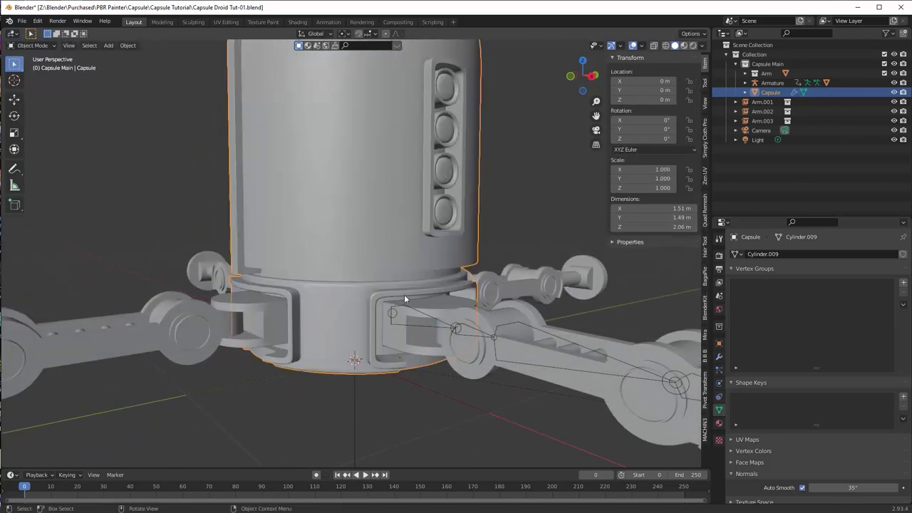
# Step: Open the arm mesh in Edit Mode and toggle the Arm.001, Arm.002 and Arm.003 instances off and back on
pyautogui.click(436, 310)
pyautogui.scroll(-3, 470, 315)
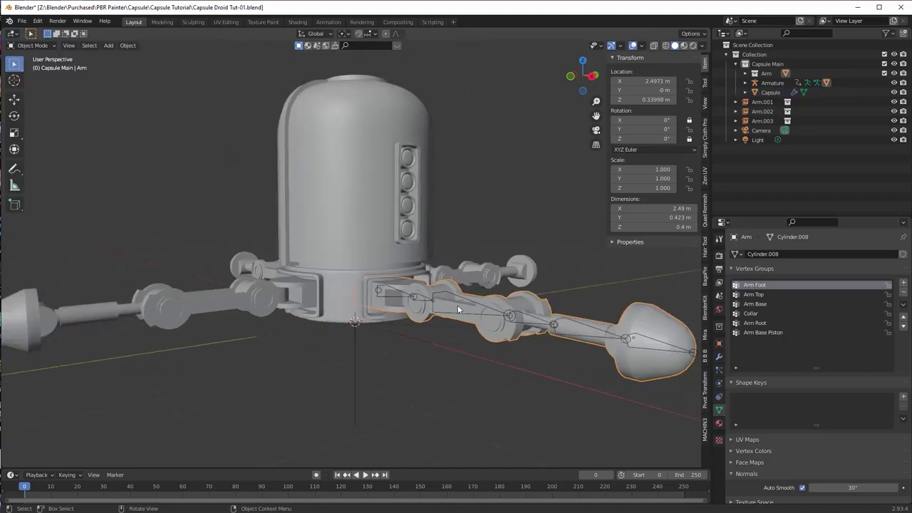
pyautogui.press('Tab')
pyautogui.moveTo(439, 308); pyautogui.dragTo(442, 285, button='middle')
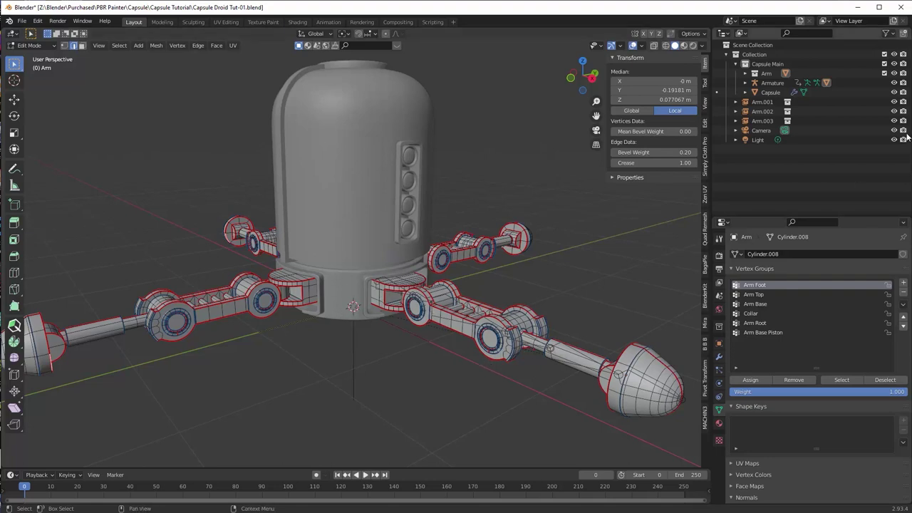
pyautogui.moveTo(895, 121); pyautogui.dragTo(895, 102)
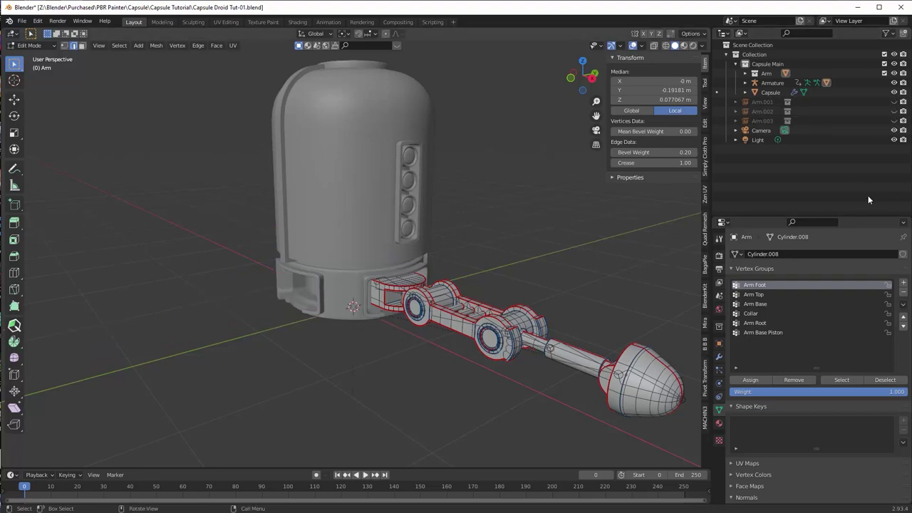
pyautogui.moveTo(894, 121); pyautogui.dragTo(895, 102)
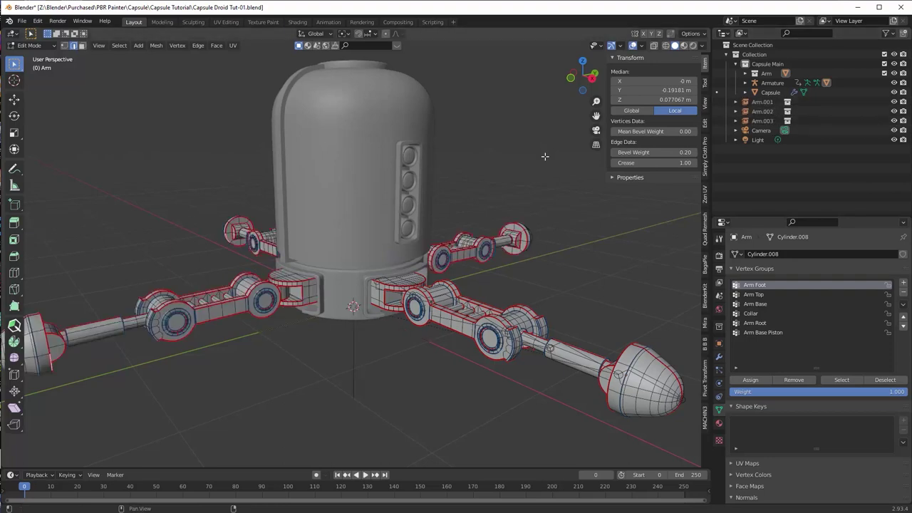
# Step: Check the bevel weights of individual edges along the upper arm segment and its round joint
pyautogui.scroll(5, 531, 192)
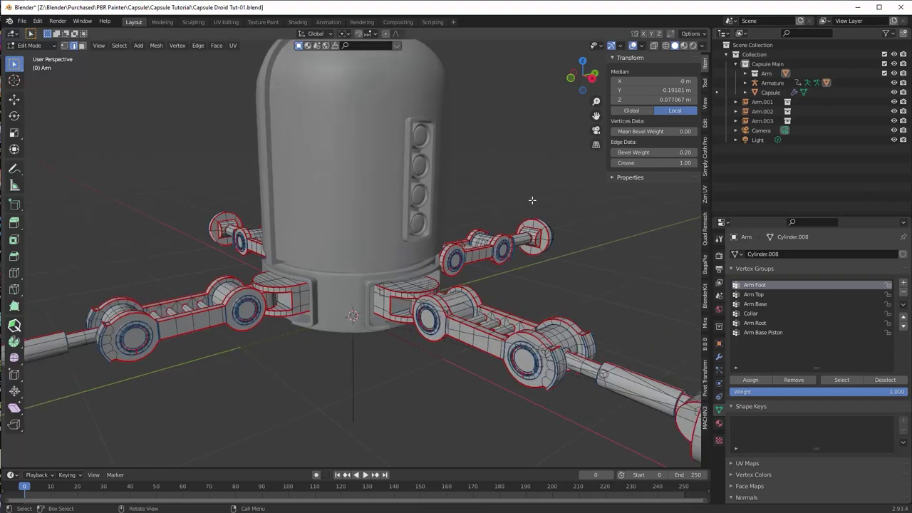
pyautogui.moveTo(494, 198)
pyautogui.mouseDown(button='middle')
pyautogui.moveTo(503, 205)
pyautogui.moveTo(456, 211)
pyautogui.moveTo(478, 198)
pyautogui.mouseUp(button='middle')
pyautogui.scroll(6, 478, 198)
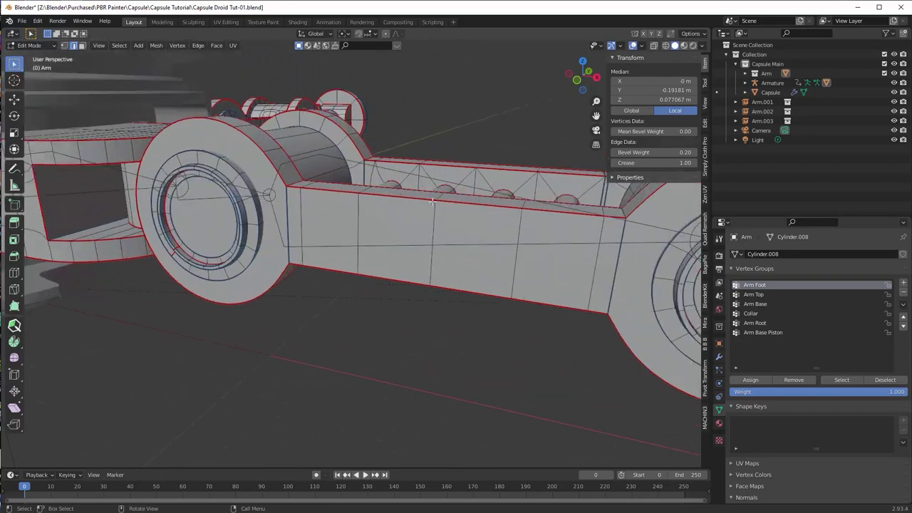
pyautogui.click(387, 196)
pyautogui.click(445, 201)
pyautogui.click(319, 189)
pyautogui.click(275, 168)
pyautogui.click(391, 163)
pyautogui.click(432, 166)
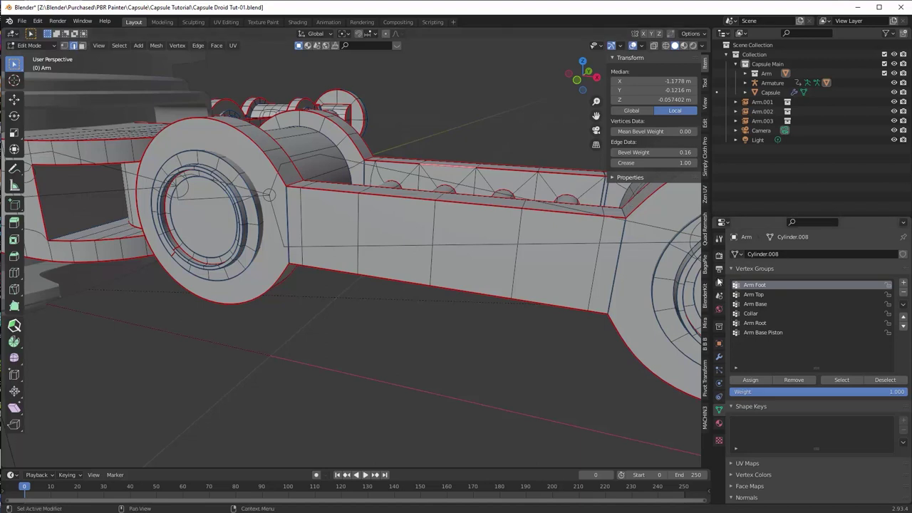
# Step: Return the arm to Object Mode and disable the Bevel modifier's viewport display on both the arm and the capsule
pyautogui.click(720, 355)
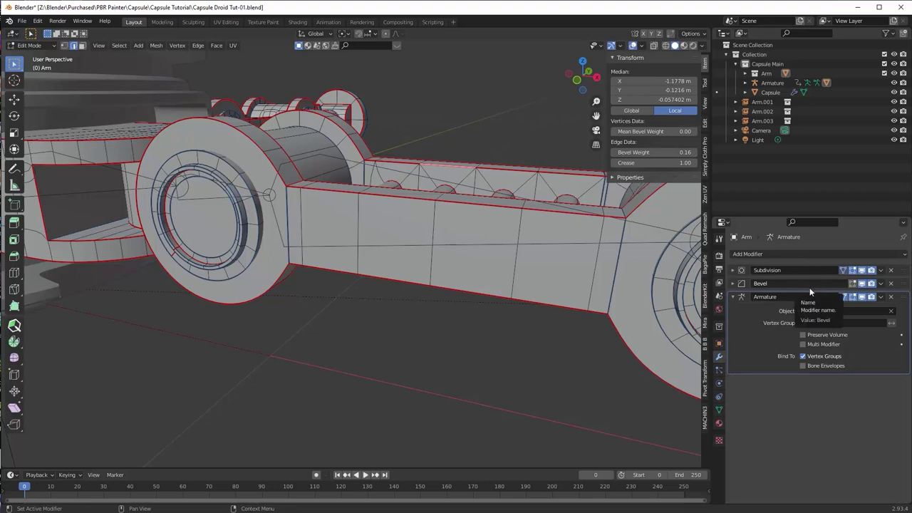
pyautogui.press('Tab')
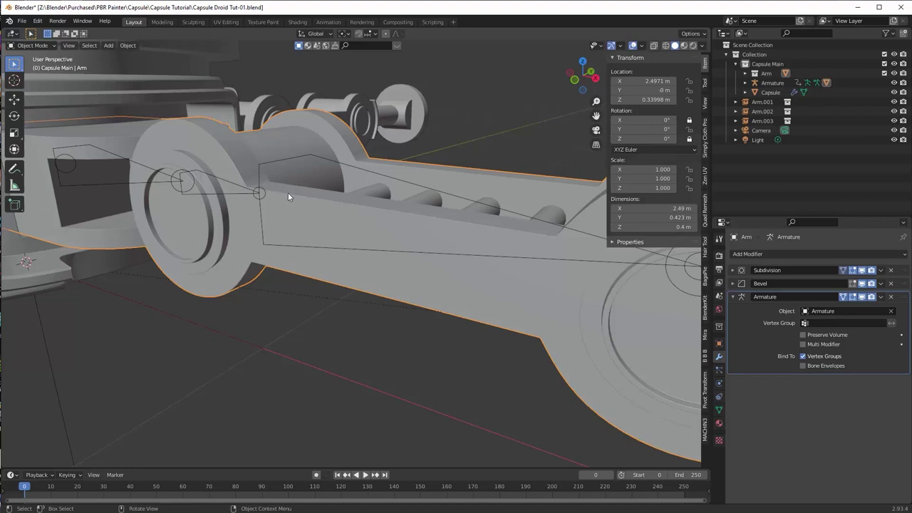
pyautogui.scroll(1, 325, 200)
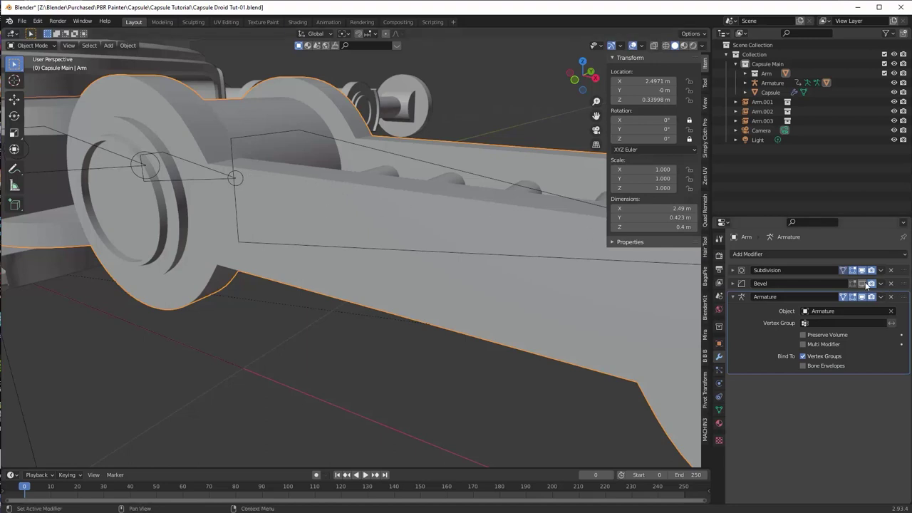
pyautogui.scroll(-4, 370, 165)
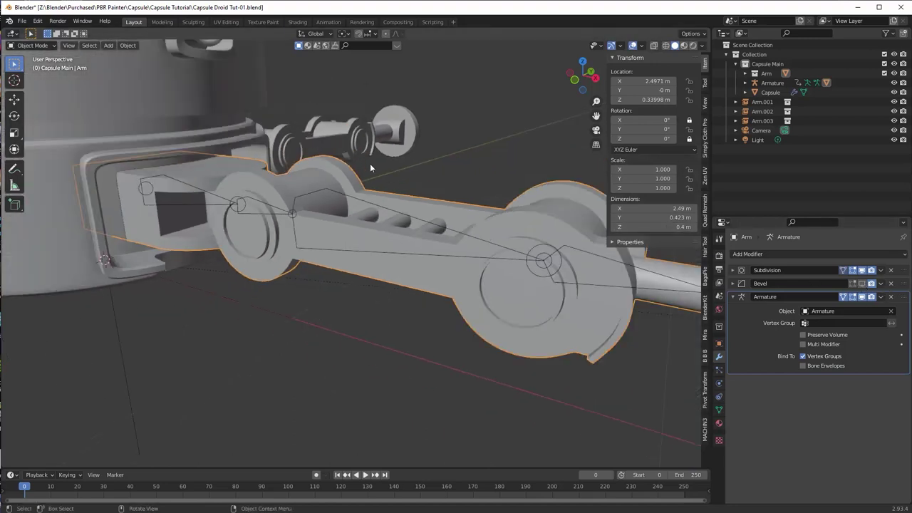
pyautogui.click(217, 103)
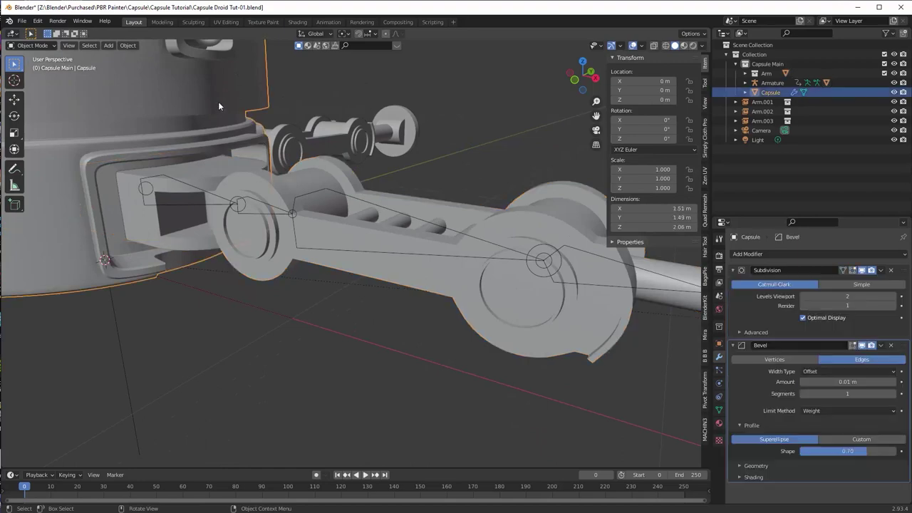
pyautogui.click(862, 346)
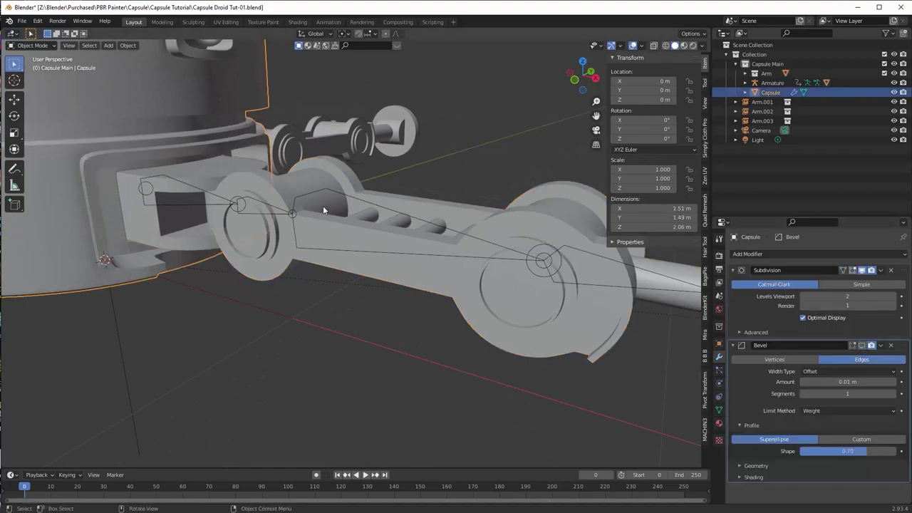
# Step: Examine the capsule and its arms with the bevels hidden
pyautogui.scroll(-4, 324, 209)
pyautogui.scroll(-1, 323, 210)
pyautogui.keyDown('shift'); pyautogui.moveTo(322, 210); pyautogui.dragTo(361, 273, button='middle'); pyautogui.keyUp('shift')
pyautogui.scroll(-2, 347, 243)
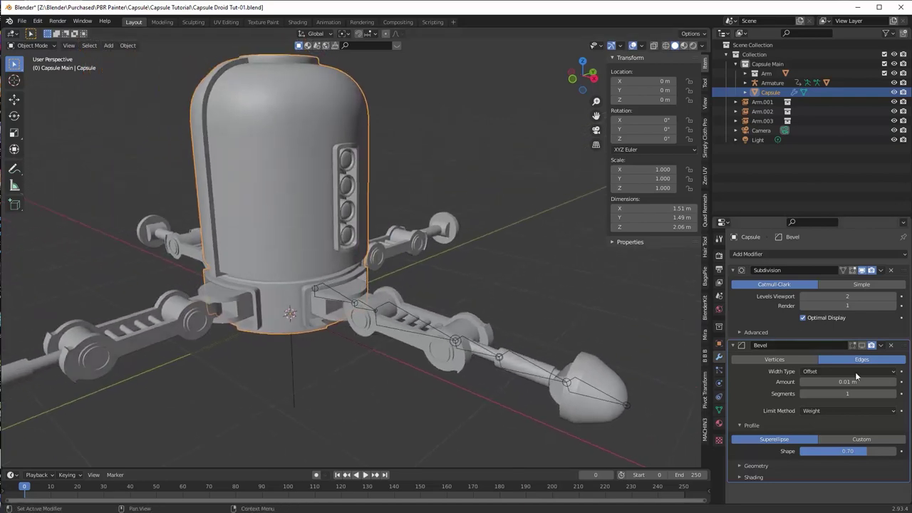
pyautogui.scroll(1, 531, 272)
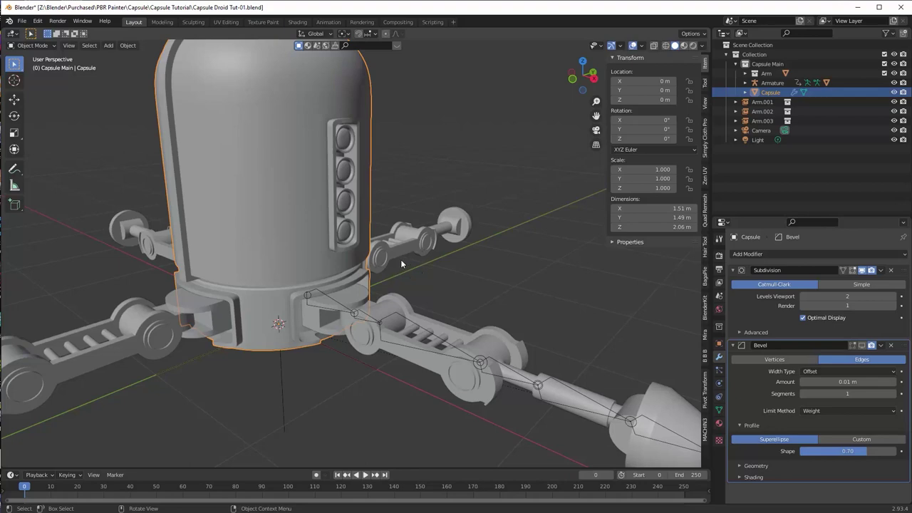
pyautogui.scroll(-2, 401, 260)
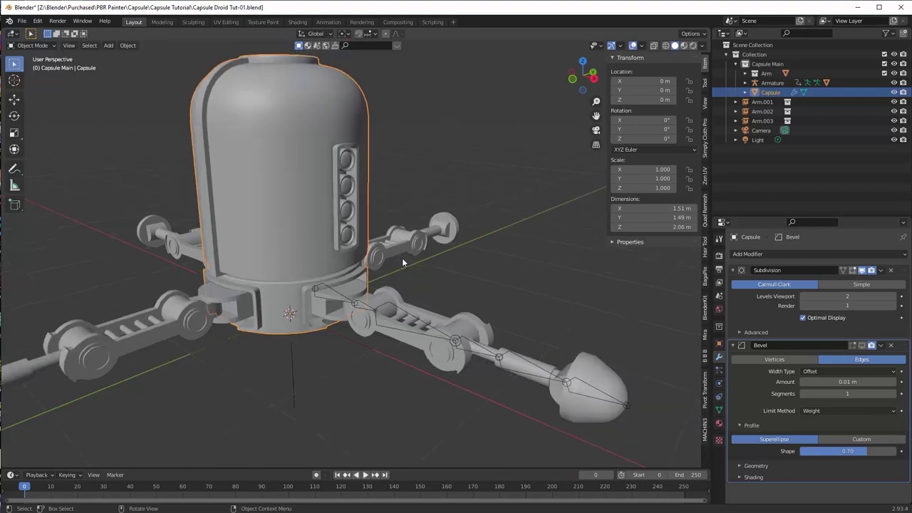
pyautogui.moveTo(402, 262); pyautogui.dragTo(442, 262, button='middle')
pyautogui.scroll(-1, 440, 261)
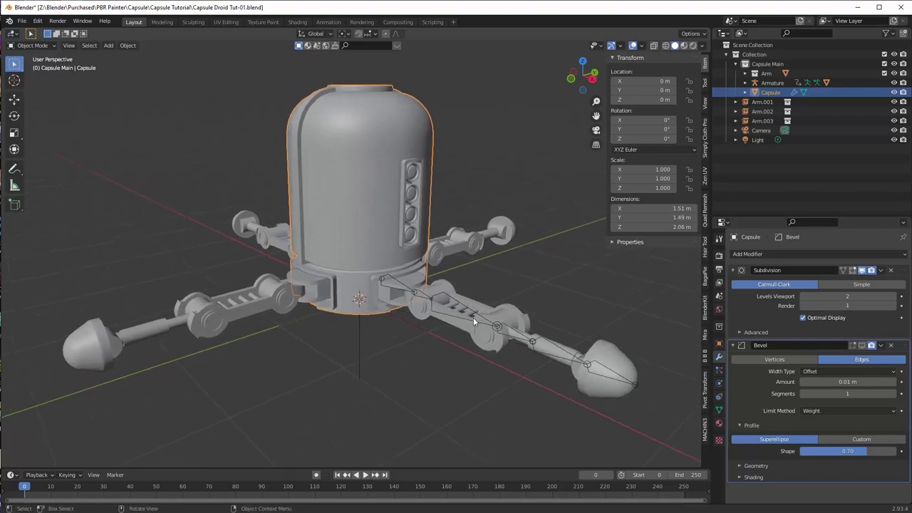
# Step: Switch to the Shading workspace and review the capsule's material slots from Light Frames through Capsule Master Surf
pyautogui.click(297, 21)
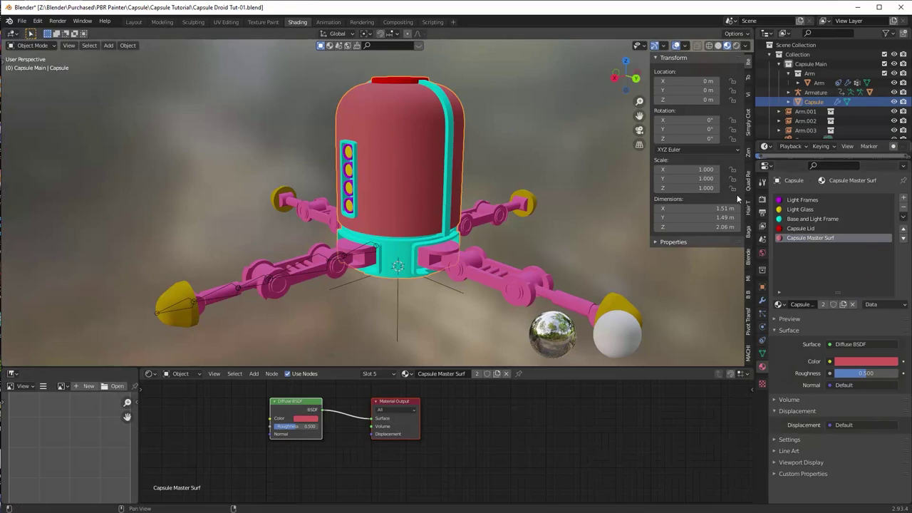
pyautogui.click(793, 201)
pyautogui.click(793, 210)
pyautogui.click(793, 219)
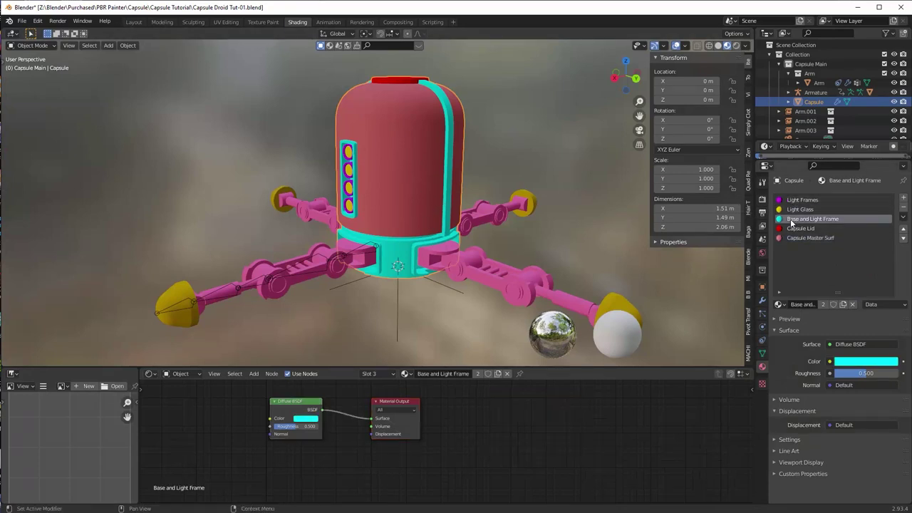
pyautogui.click(792, 228)
pyautogui.click(791, 238)
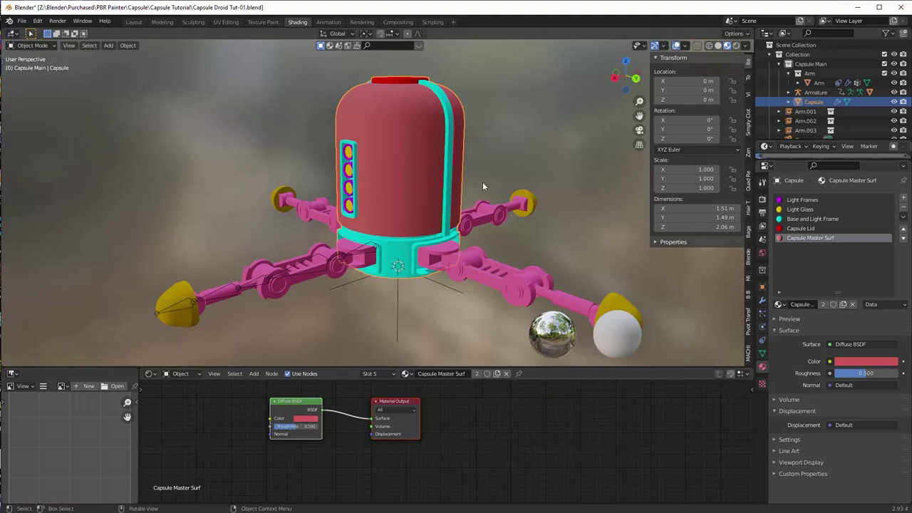
# Step: Select the original arm mesh and review its Legs and Feet material slots
pyautogui.click(503, 277)
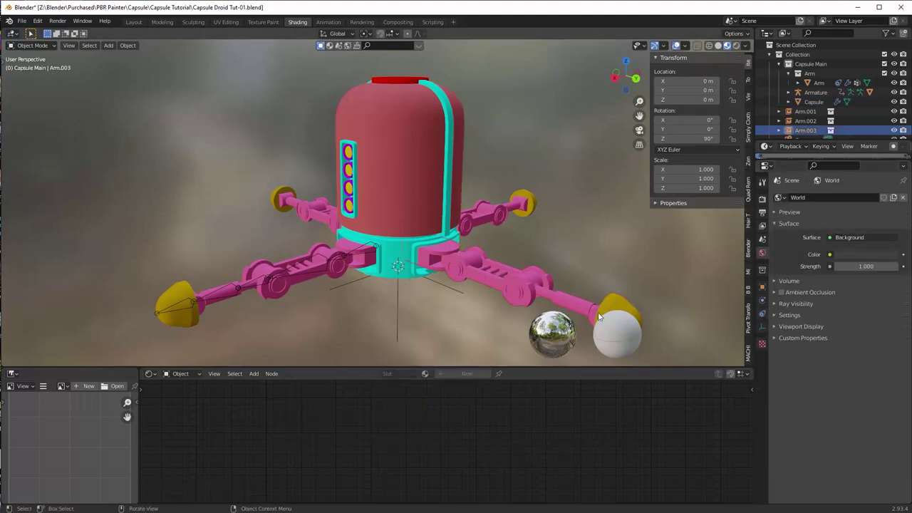
pyautogui.moveTo(461, 266); pyautogui.dragTo(386, 245, button='middle')
pyautogui.click(517, 290)
pyautogui.click(488, 241)
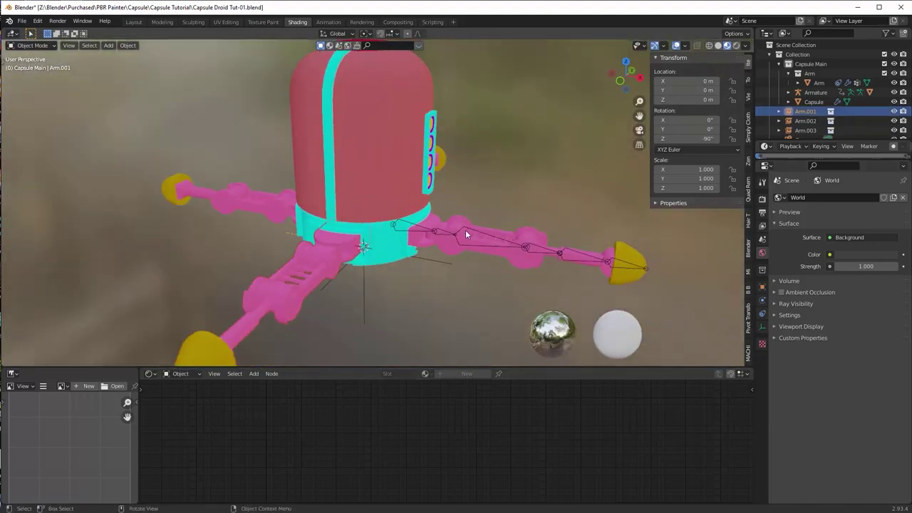
pyautogui.click(466, 231)
pyautogui.moveTo(467, 231); pyautogui.dragTo(444, 236, button='middle')
pyautogui.click(791, 200)
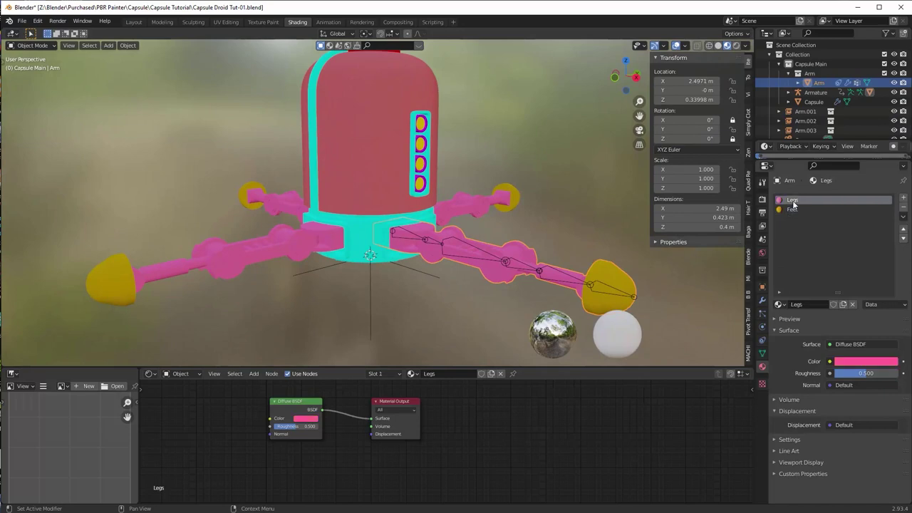
pyautogui.click(792, 209)
# Step: Select the capsule mesh and add an Image Texture node to its Light Frames material beside the Material Output
pyautogui.click(399, 170)
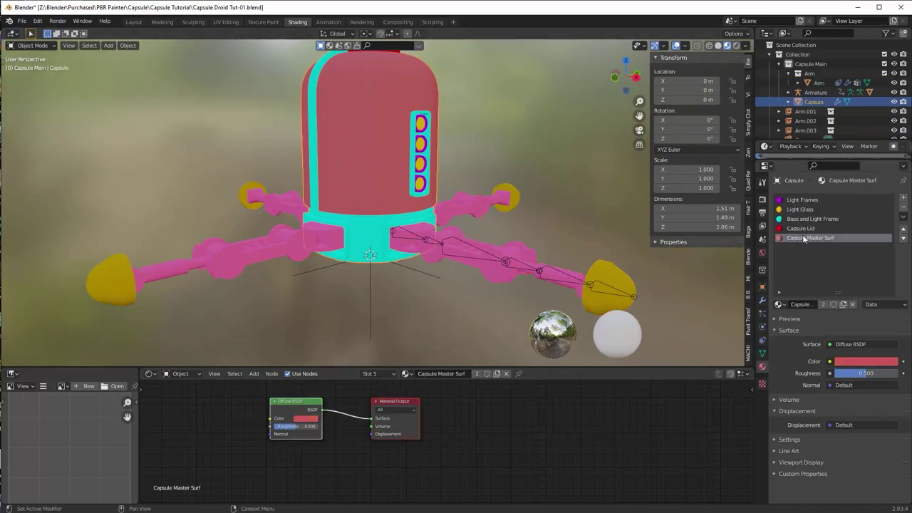
pyautogui.moveTo(502, 243); pyautogui.dragTo(504, 247, button='middle')
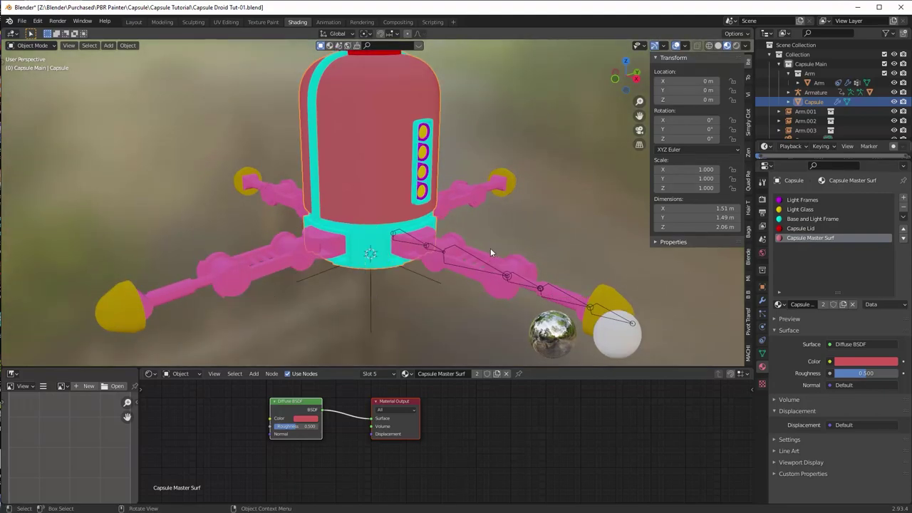
pyautogui.moveTo(462, 239)
pyautogui.mouseDown(button='middle')
pyautogui.moveTo(464, 254)
pyautogui.moveTo(454, 243)
pyautogui.mouseUp(button='middle')
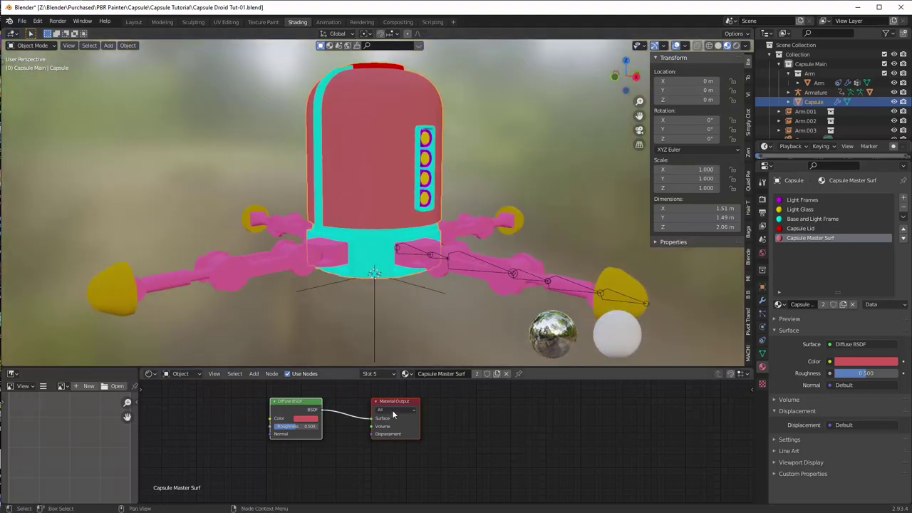
pyautogui.click(806, 200)
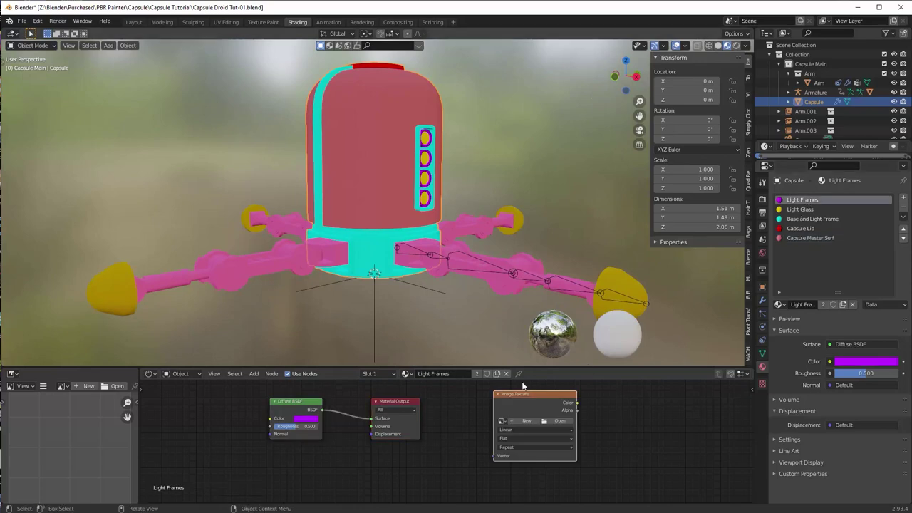
pyautogui.moveTo(509, 397); pyautogui.dragTo(493, 396)
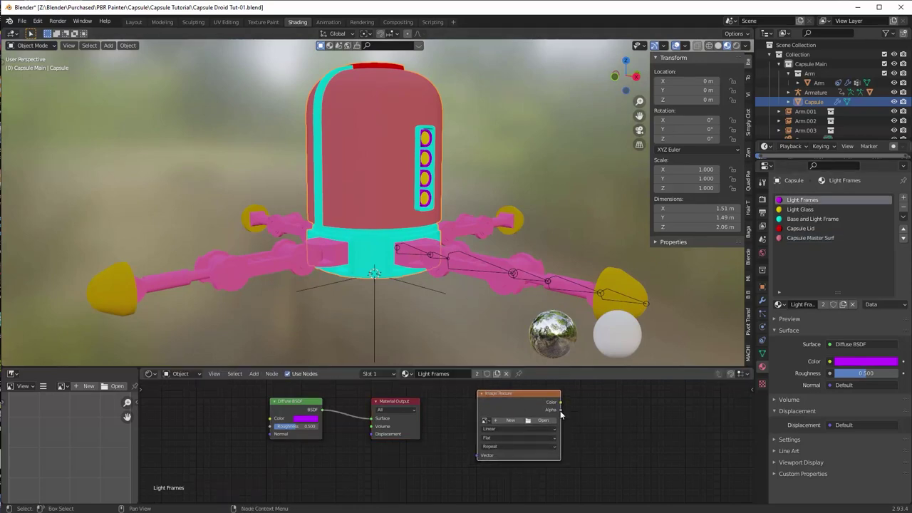
# Step: Create a new 4096 x 4096 px image named ID Capsule Map in the Light Frames Image Texture node
pyautogui.click(508, 420)
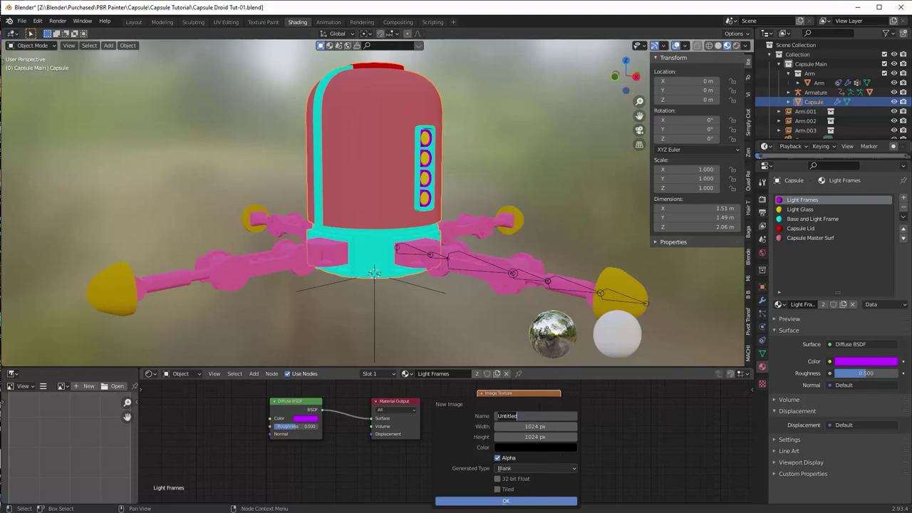
pyautogui.write('ID')
pyautogui.write(' Co')
pyautogui.write('psule Map')
pyautogui.click(549, 426)
pyautogui.write('4')
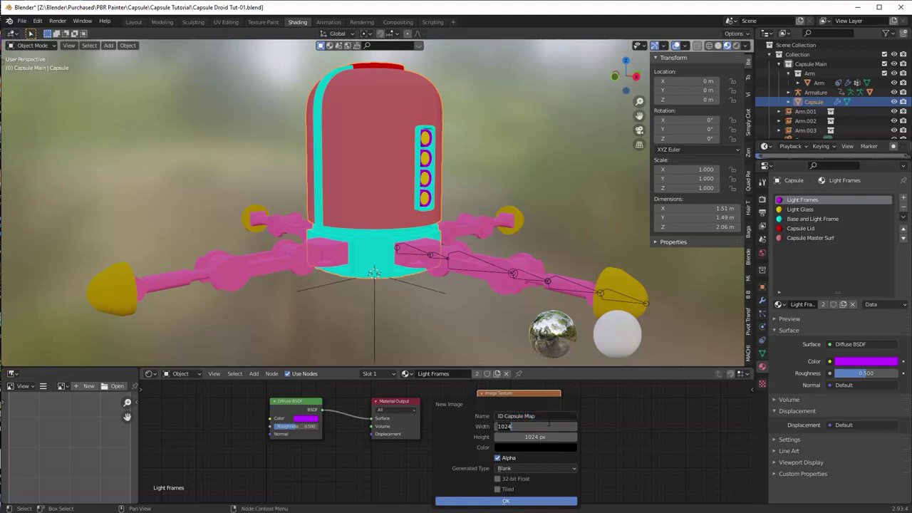
pyautogui.write('096')
pyautogui.press('Tab')
pyautogui.write('4')
pyautogui.press('Tab')
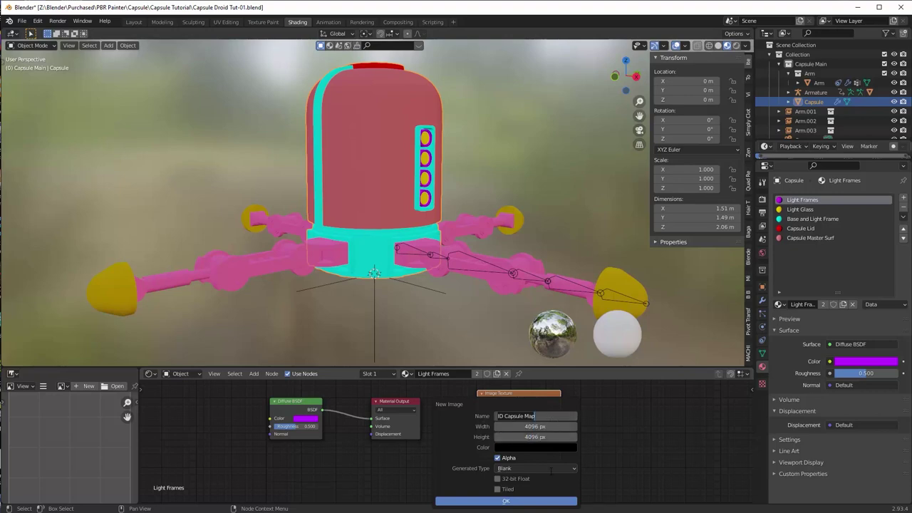
pyautogui.click(508, 502)
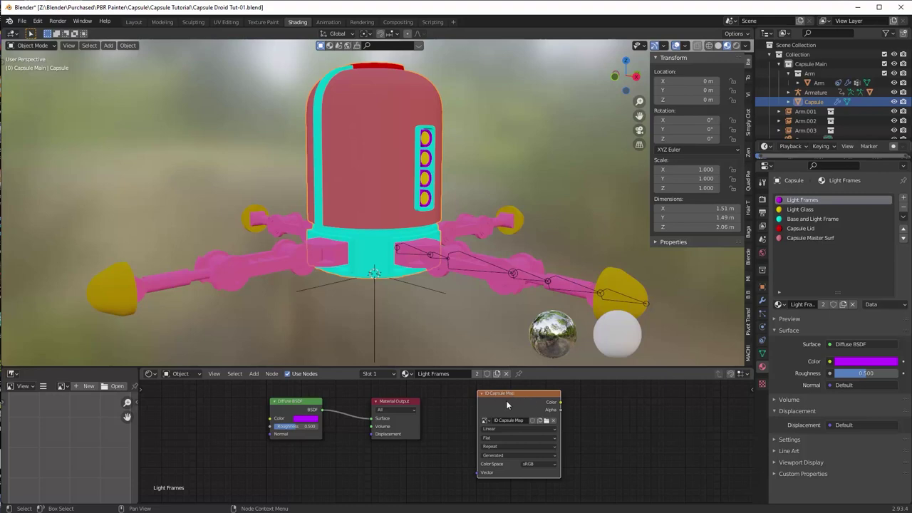
# Step: Paste the ID Capsule Map node into the Light Glass, Base and Light Frame, Capsule Lid and Capsule Master Surf materials
pyautogui.click(791, 210)
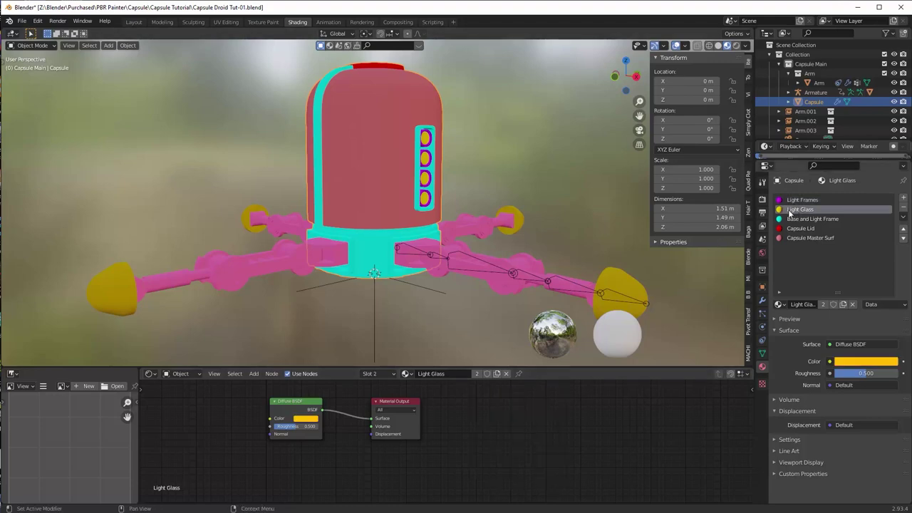
pyautogui.hotkey('ctrl', 'v')
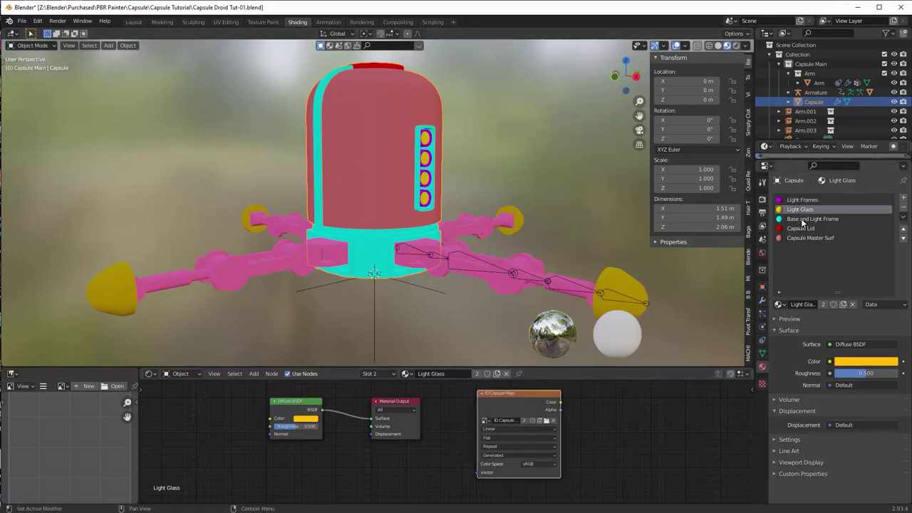
pyautogui.click(803, 220)
pyautogui.hotkey('ctrl', 'v')
pyautogui.click(790, 229)
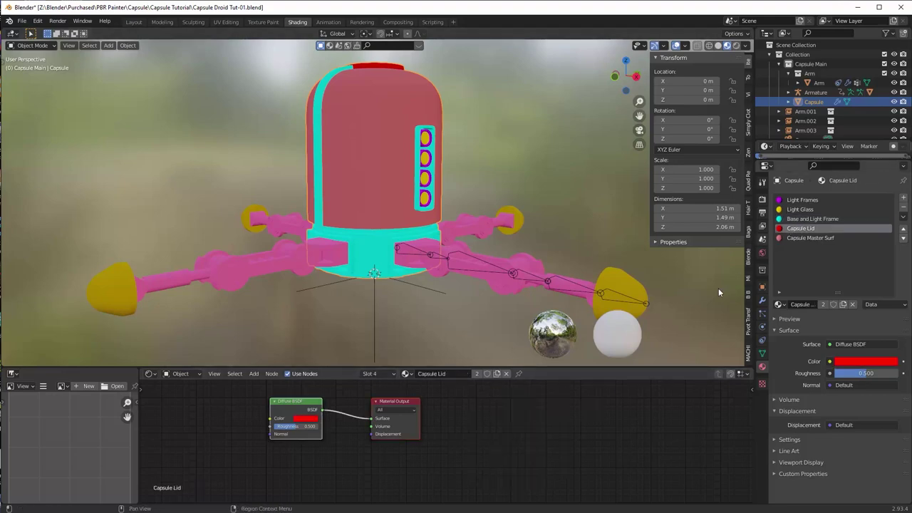
pyautogui.hotkey('ctrl', 'v')
pyautogui.click(811, 238)
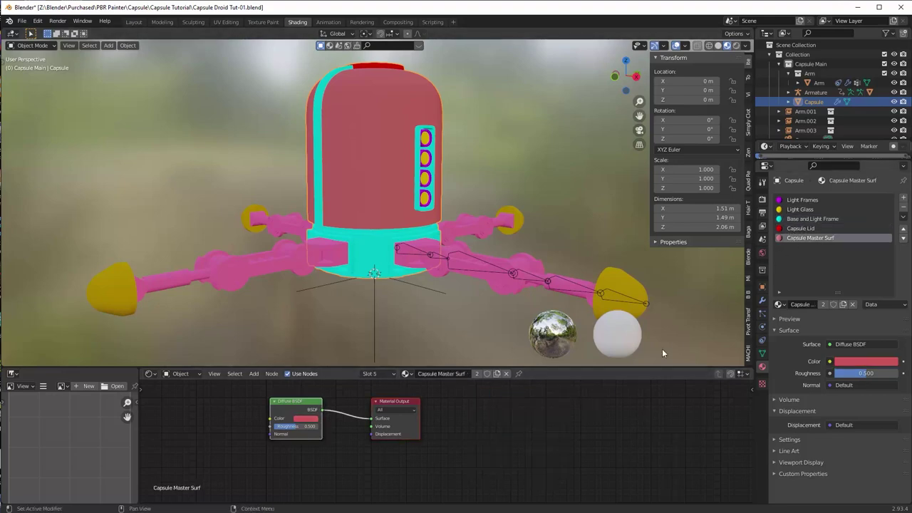
pyautogui.hotkey('ctrl', 'v')
pyautogui.moveTo(531, 392); pyautogui.dragTo(526, 406)
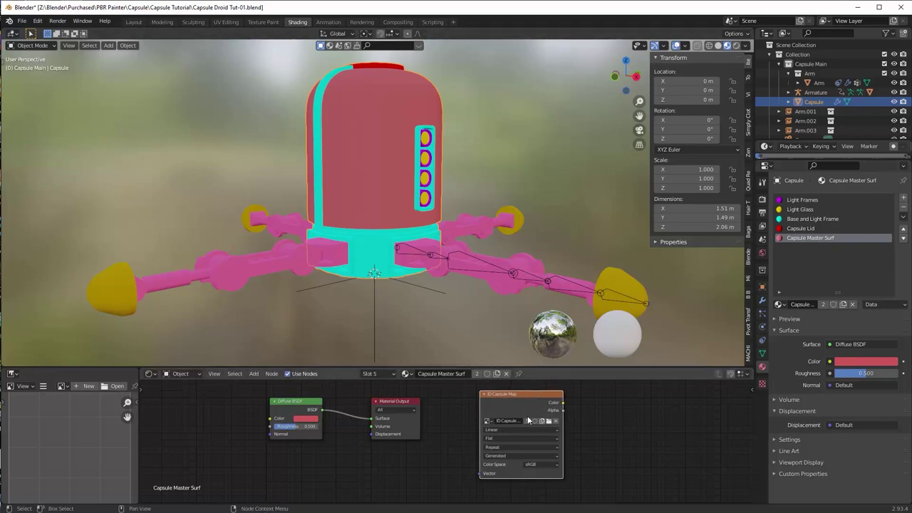
# Step: Bake the capsule with bake type Diffuse, excluding the Direct and Indirect contributions and keeping only Color
pyautogui.click(762, 201)
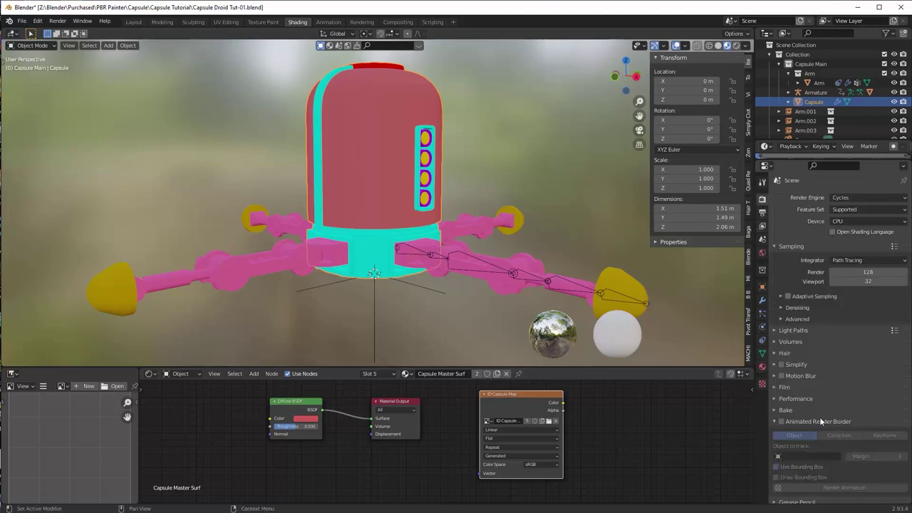
pyautogui.click(778, 410)
pyautogui.scroll(-3, 865, 387)
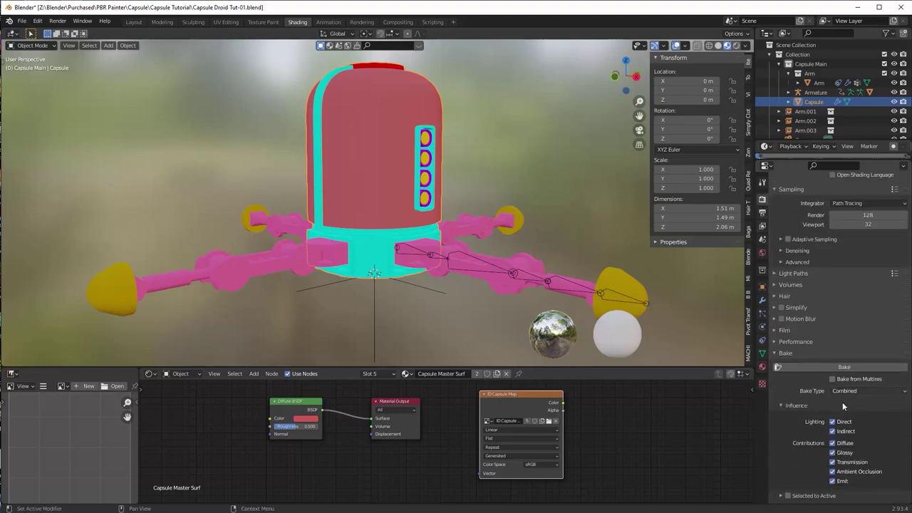
pyautogui.click(846, 390)
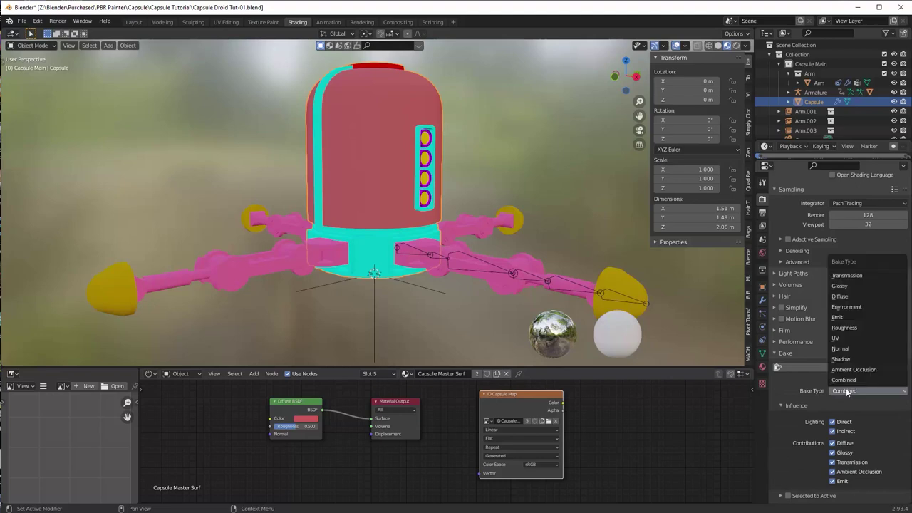
pyautogui.click(851, 297)
pyautogui.click(832, 422)
pyautogui.click(833, 431)
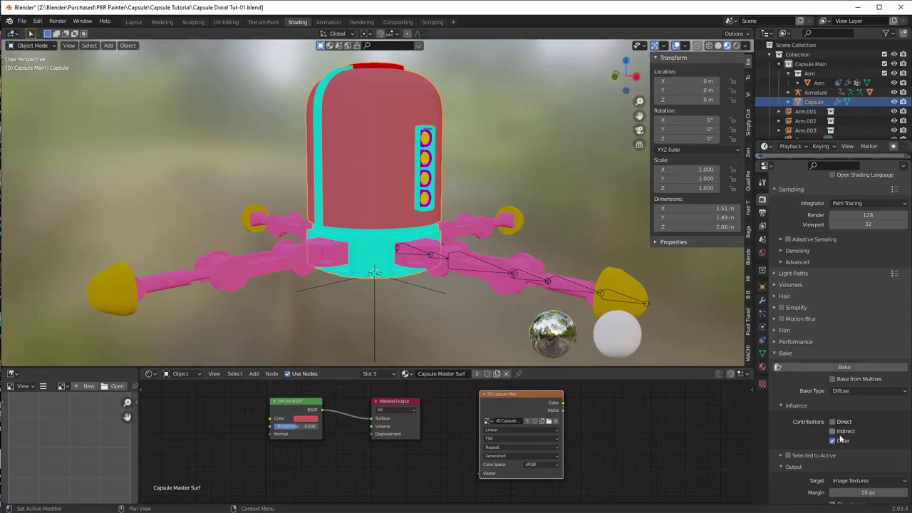
pyautogui.click(848, 366)
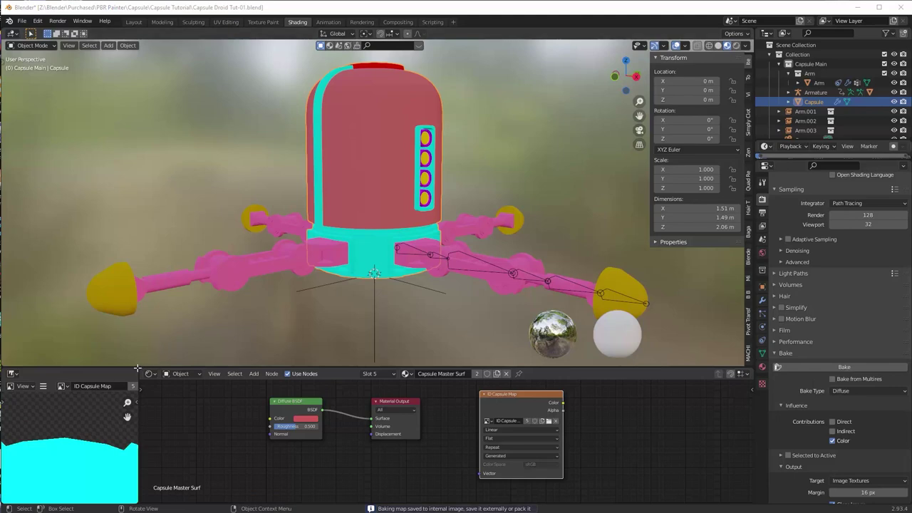
# Step: Check the whole baked map and save it as ID Capsule Map.png in a new Textures folder within Capsule Tutorial
pyautogui.moveTo(138, 373); pyautogui.dragTo(349, 373)
pyautogui.scroll(-7, 189, 413)
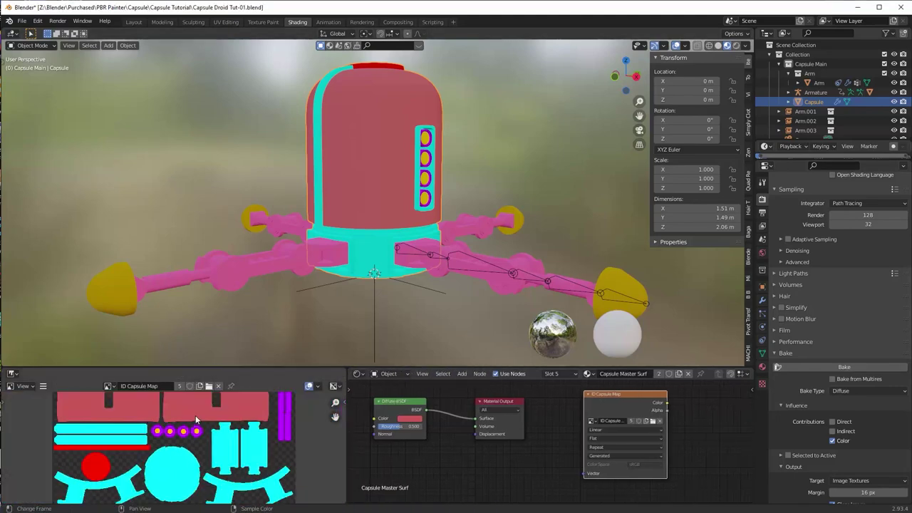
pyautogui.scroll(1, 192, 418)
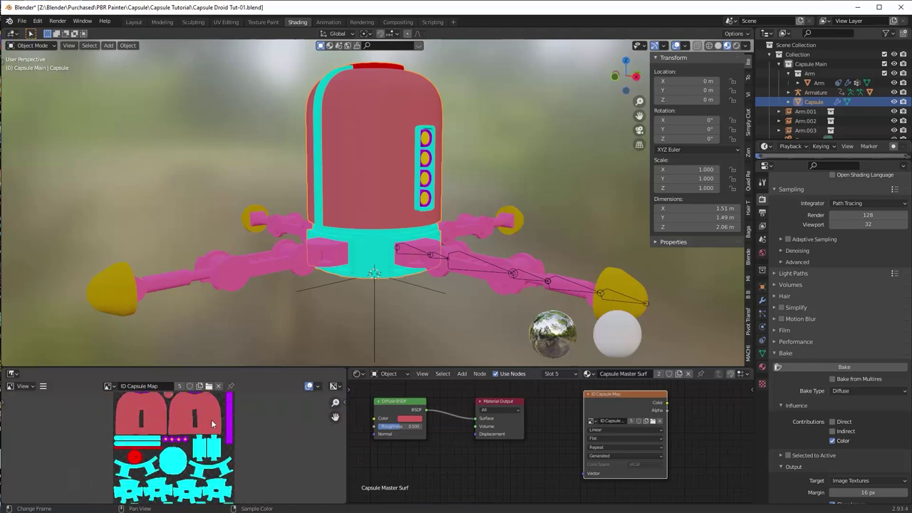
pyautogui.click(43, 386)
pyautogui.moveTo(110, 406)
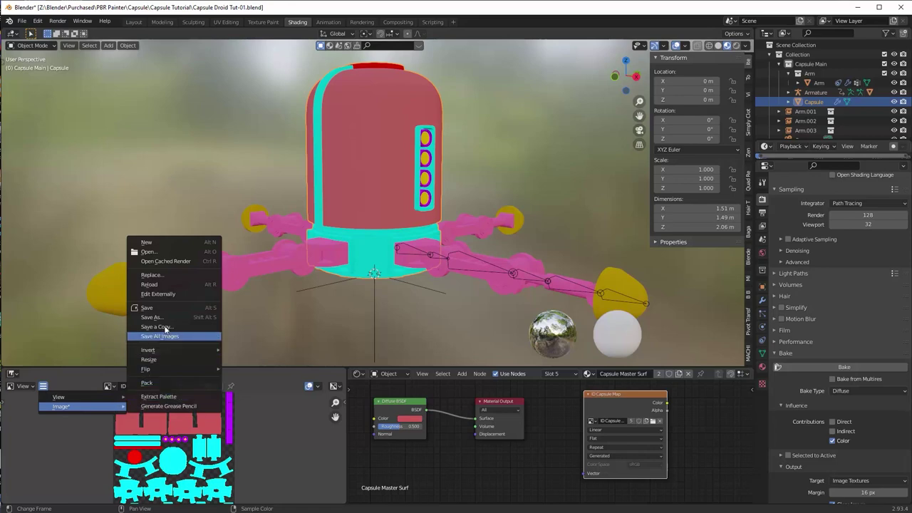
pyautogui.click(152, 317)
pyautogui.click(322, 26)
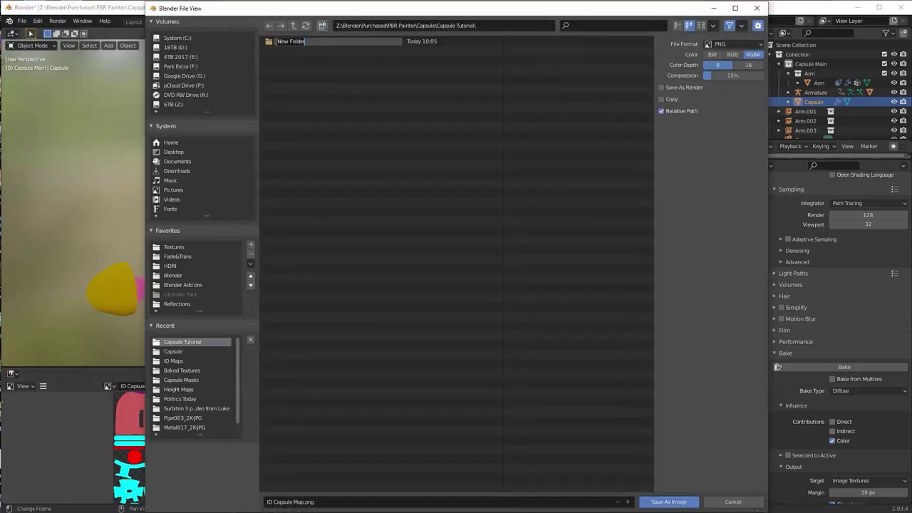
pyautogui.write('Textures')
pyautogui.press('Return')
pyautogui.doubleClick(308, 42)
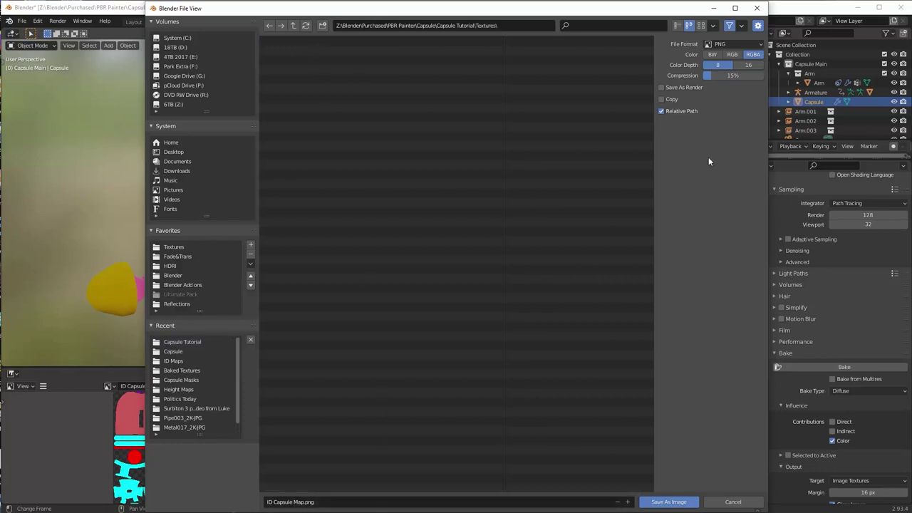
pyautogui.click(668, 502)
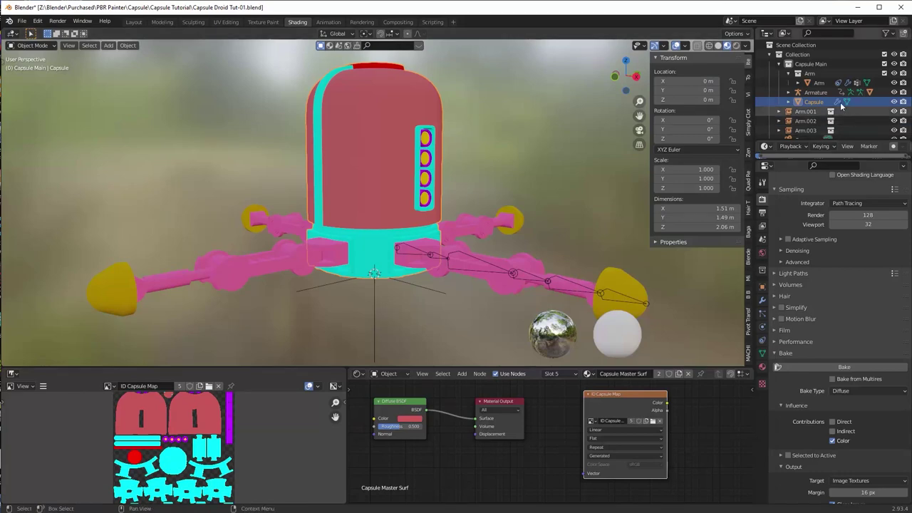
# Step: Select the original arm mesh and add an Image Texture node to its Feet material, narrowing the image editor for room
pyautogui.click(762, 366)
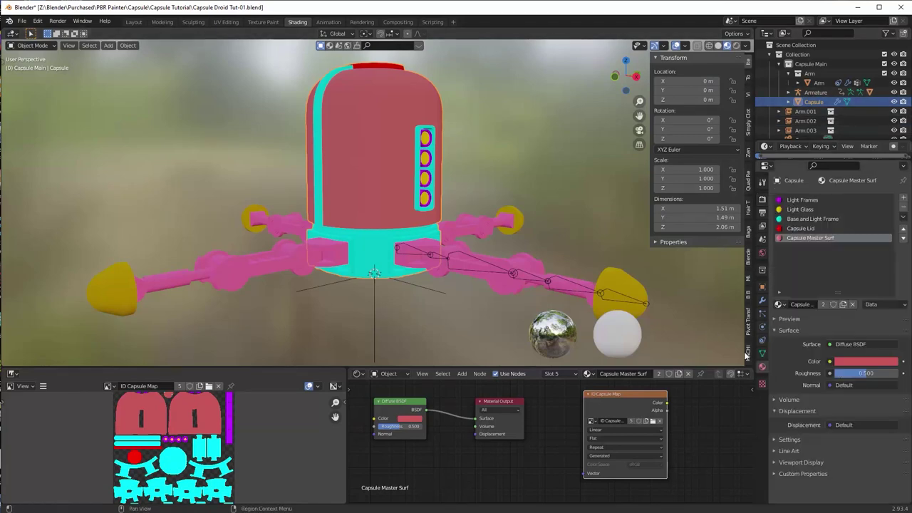
pyautogui.click(459, 245)
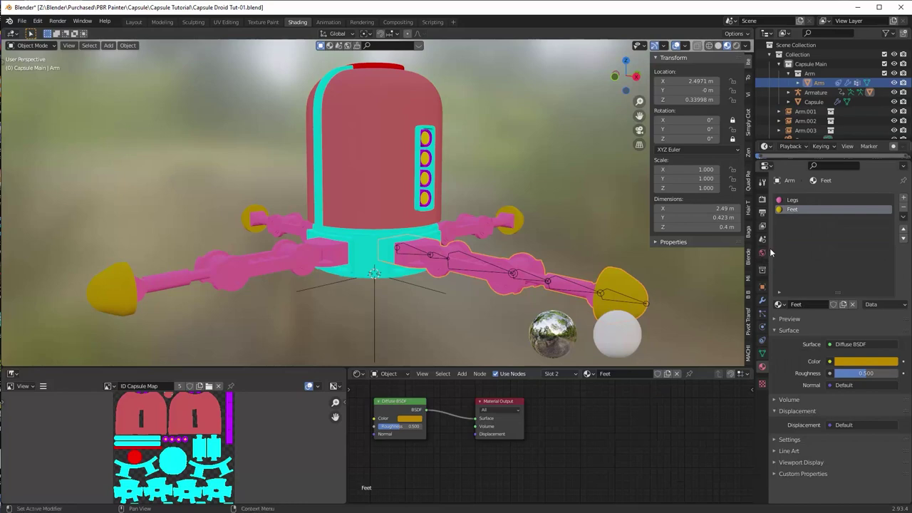
pyautogui.moveTo(347, 399); pyautogui.dragTo(142, 399)
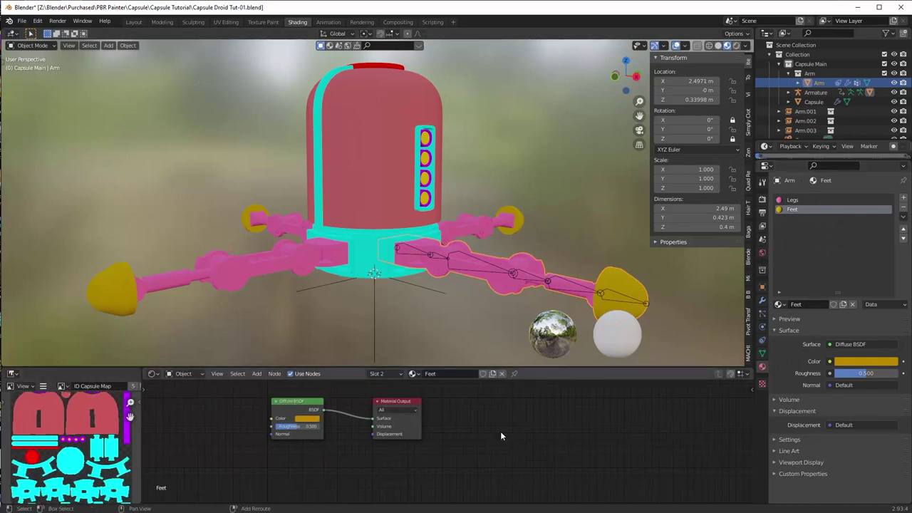
pyautogui.hotkey('shift', 'a')
pyautogui.moveTo(497, 442)
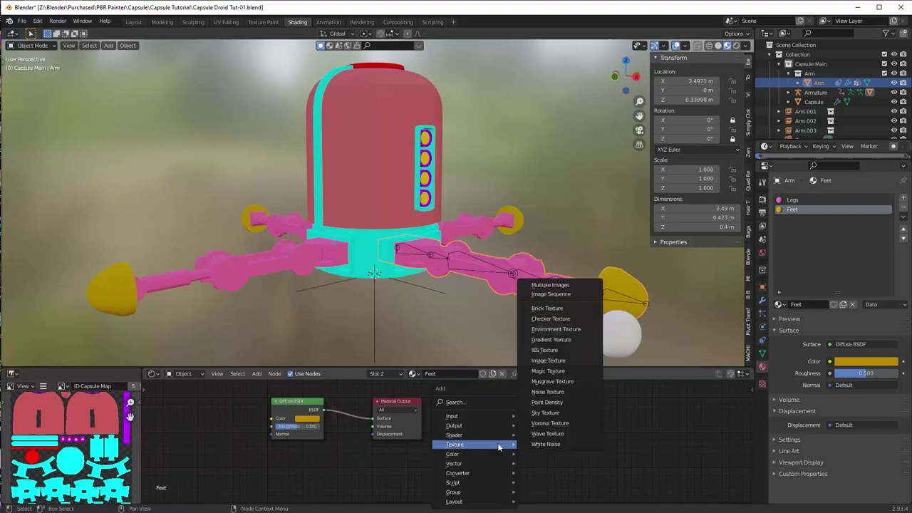
pyautogui.click(549, 361)
pyautogui.click(477, 401)
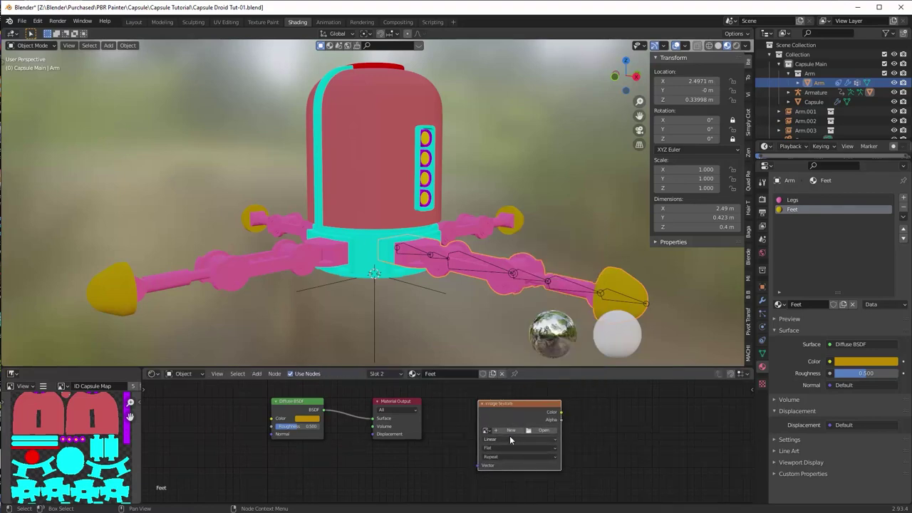
# Step: Create a new 4096 x 4096 px image named ID Legs Map in the Feet material's Image Texture node
pyautogui.click(512, 432)
pyautogui.click(531, 416)
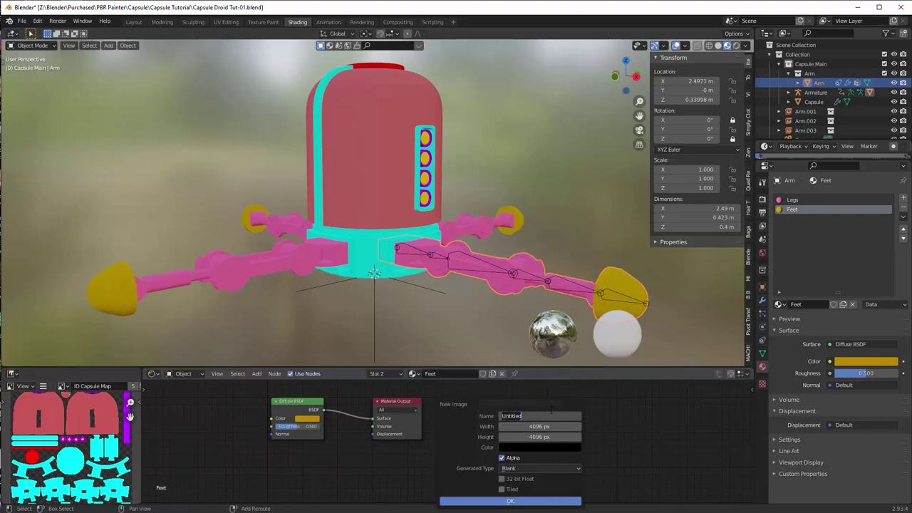
pyautogui.write('ID M')
pyautogui.write(' Le')
pyautogui.write('gs Map')
pyautogui.click(525, 501)
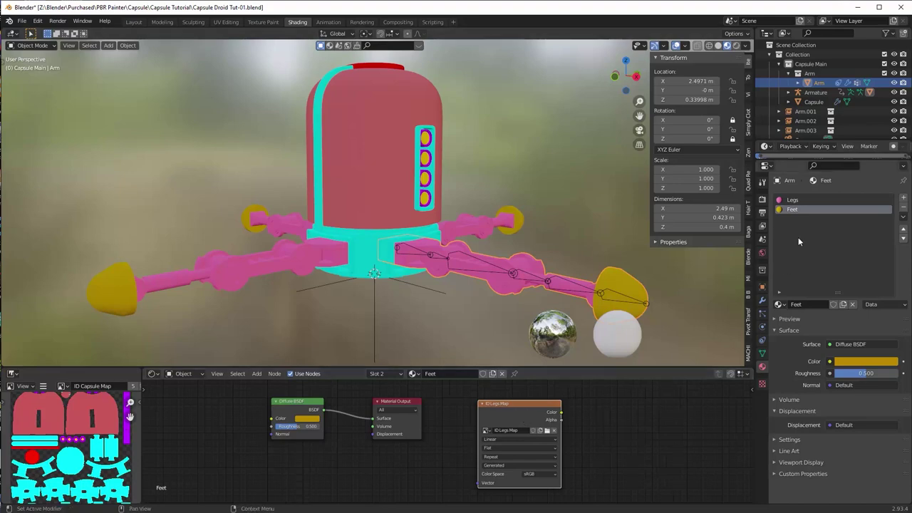
# Step: Paste the ID Legs Map node into the arm's Legs material and bake the arm's diffuse color
pyautogui.click(797, 202)
pyautogui.hotkey('ctrl', 'v')
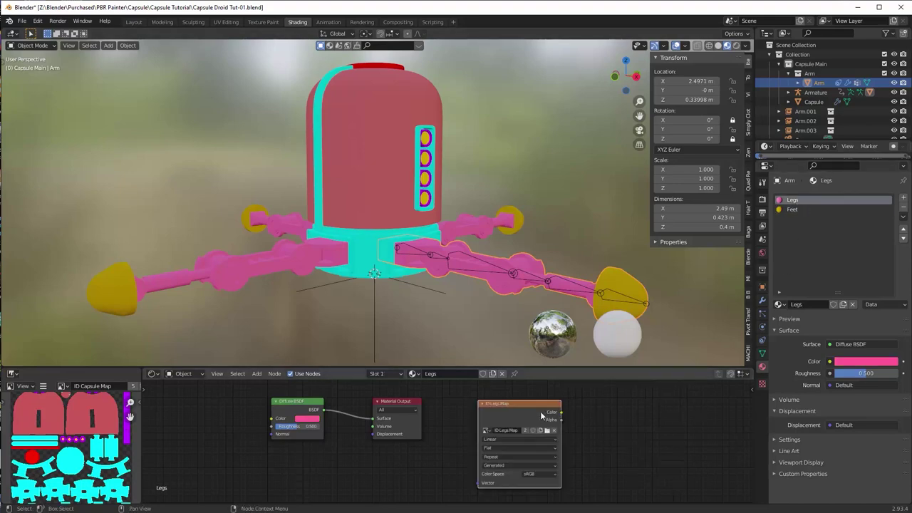
pyautogui.click(762, 199)
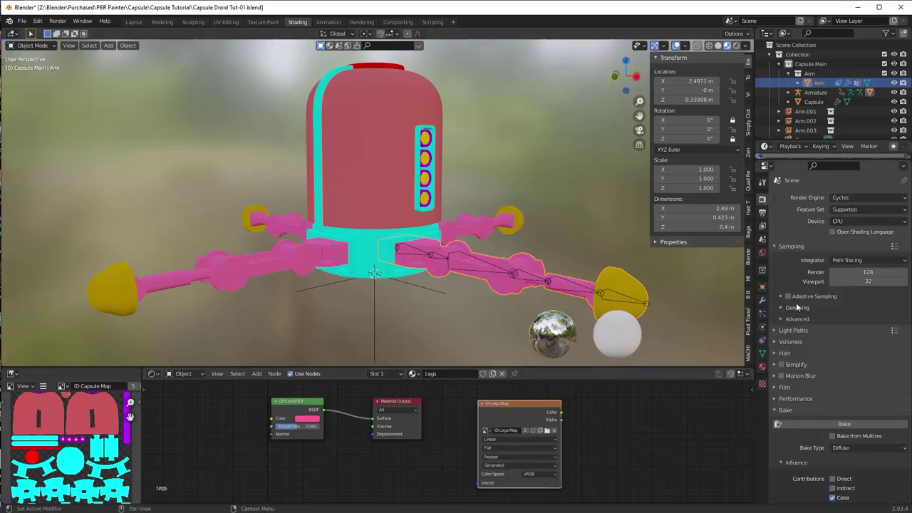
pyautogui.click(843, 423)
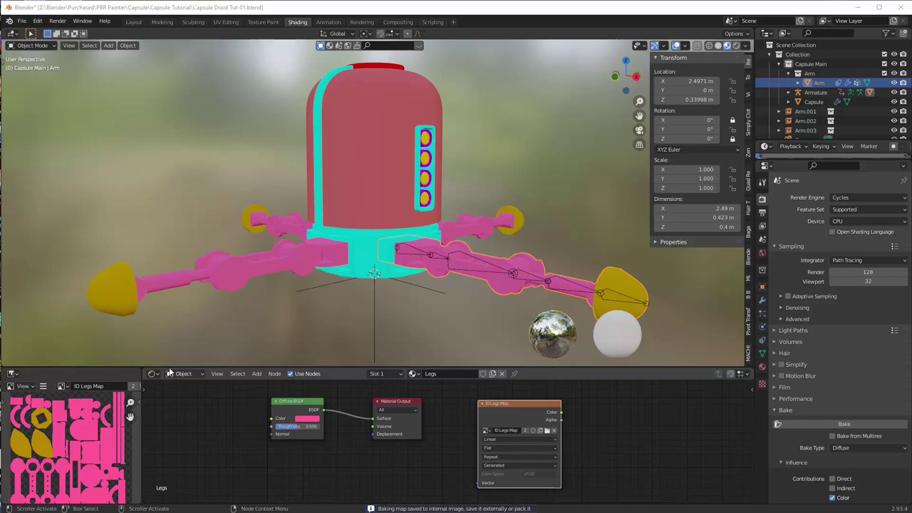
# Step: Widen the image editor to check the baked legs map and save it as ID Legs Map.png in the Textures folder
pyautogui.moveTo(144, 385); pyautogui.dragTo(223, 428)
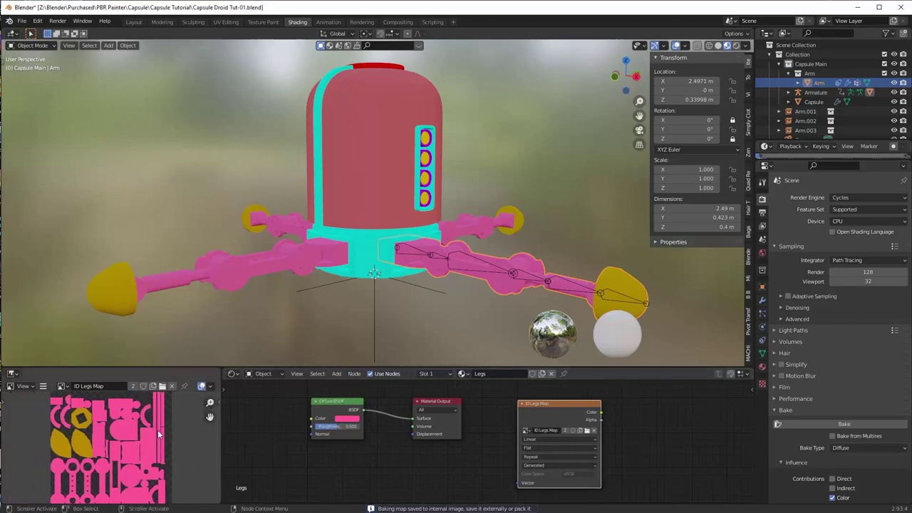
pyautogui.scroll(-1, 151, 436)
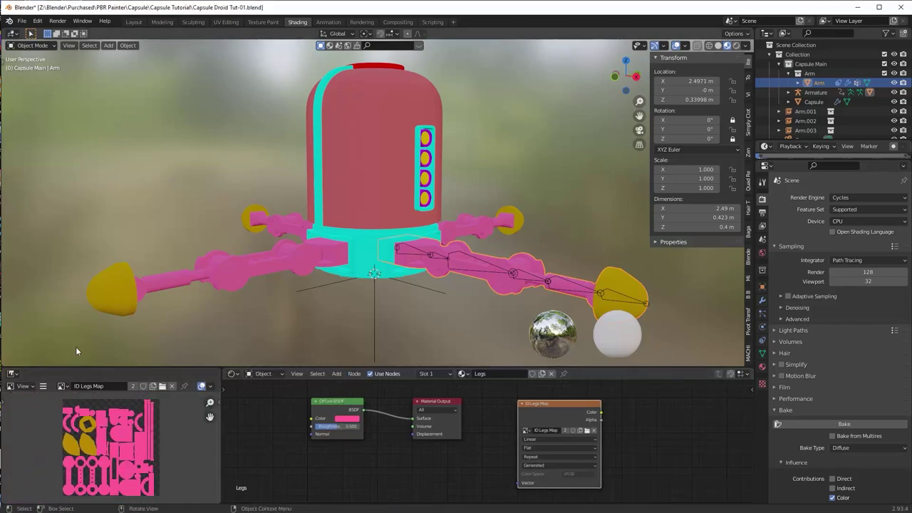
pyautogui.click(43, 386)
pyautogui.moveTo(46, 406)
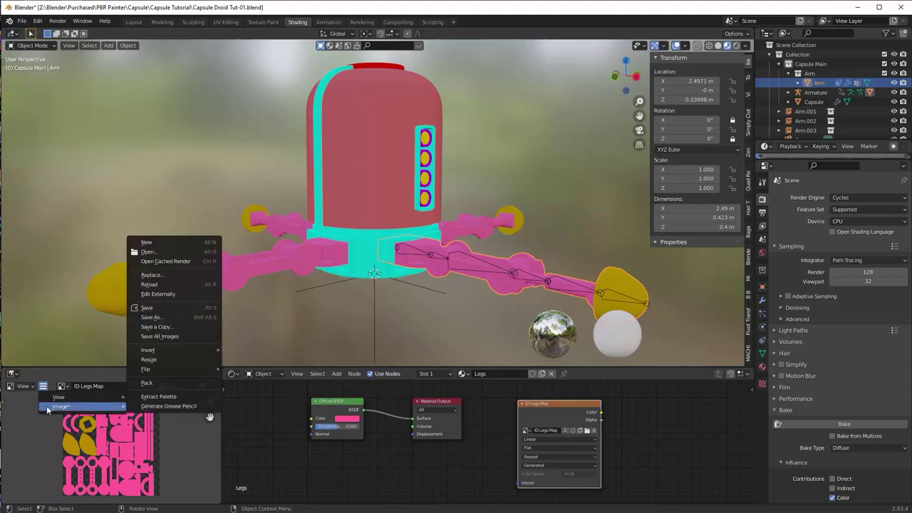
pyautogui.click(160, 316)
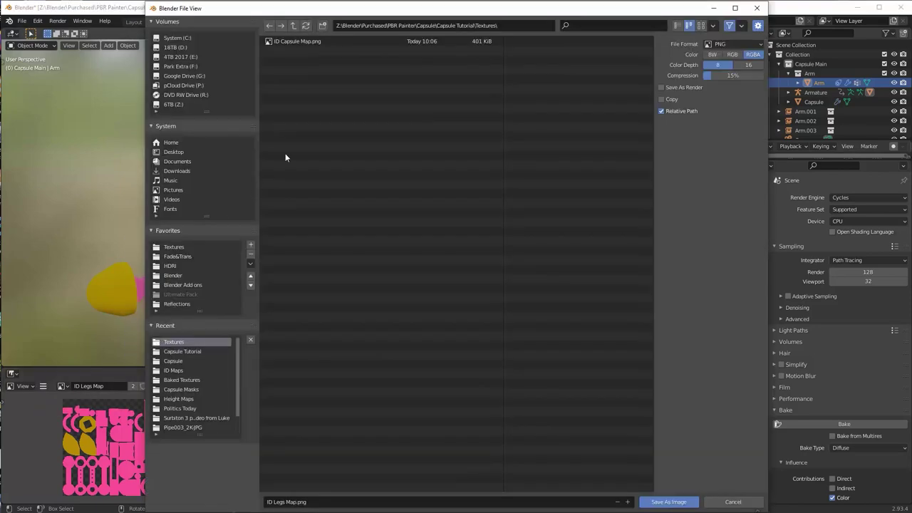
pyautogui.click(662, 508)
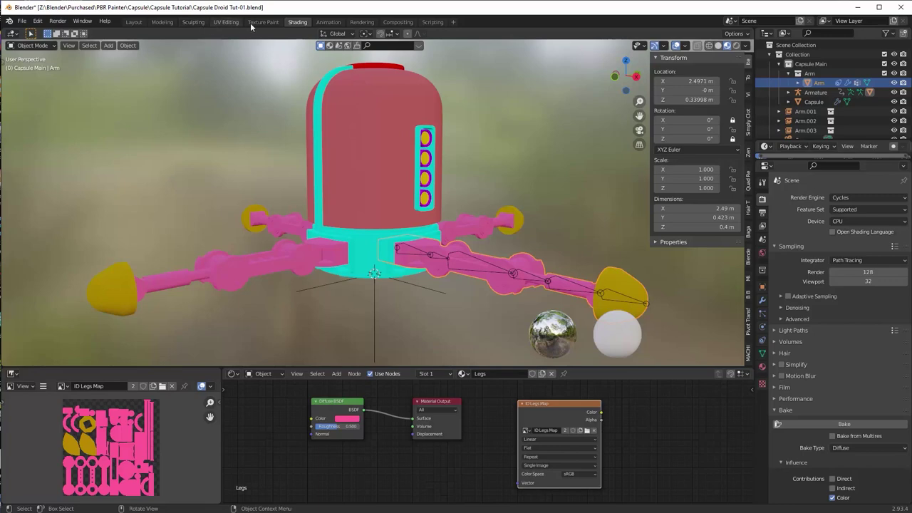
# Step: Add a new material slot to the capsule with a new material named Capsule PBR P Master
pyautogui.click(382, 157)
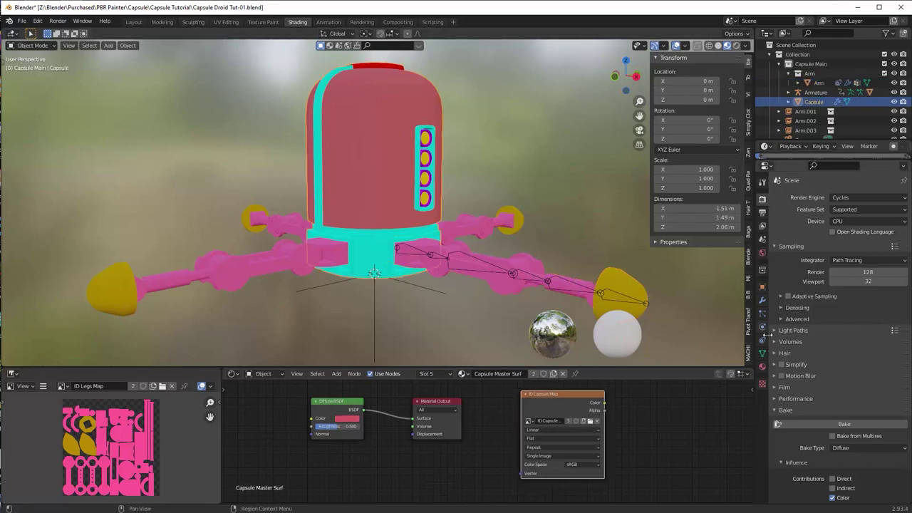
pyautogui.click(763, 367)
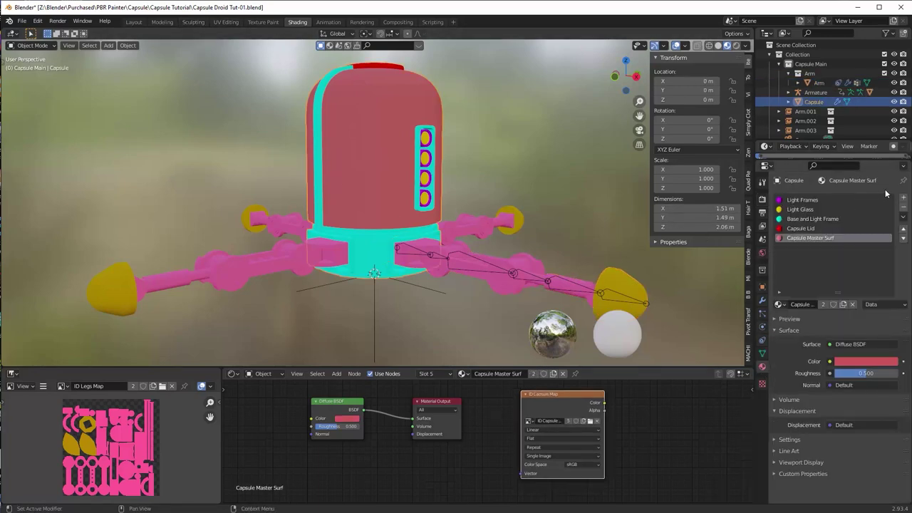
pyautogui.click(904, 199)
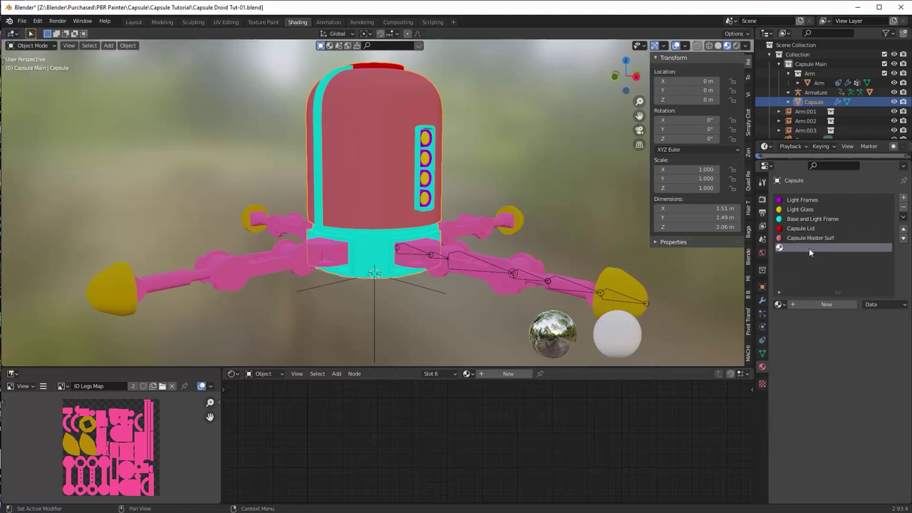
pyautogui.click(827, 304)
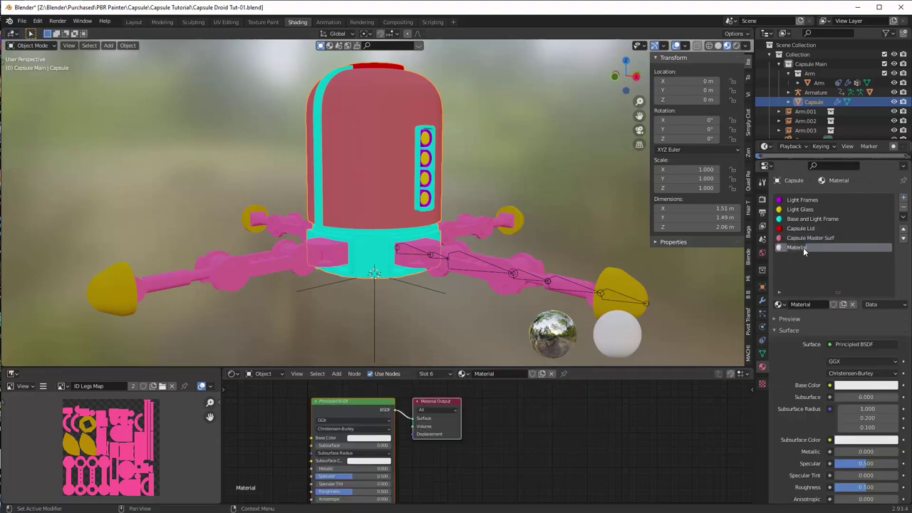
pyautogui.doubleClick(804, 247)
pyautogui.write('Cap')
pyautogui.write('sule PBR P Master')
pyautogui.press('Return')
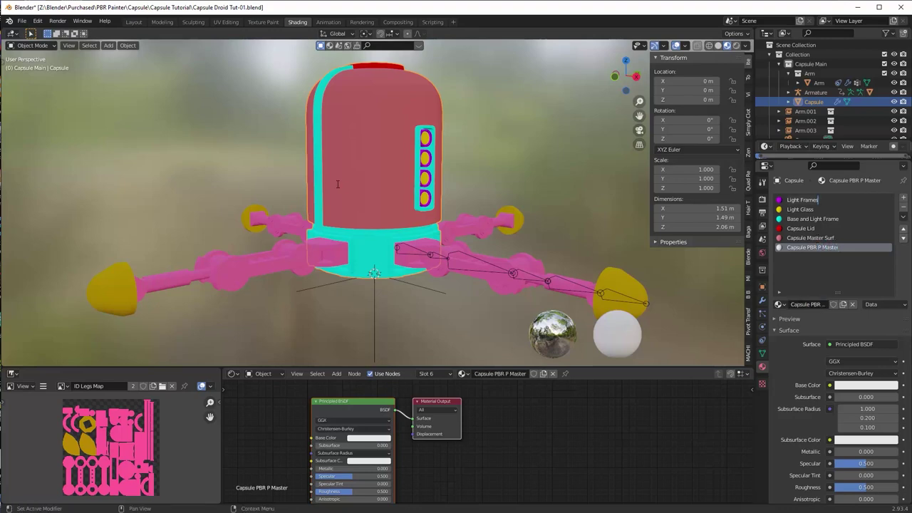
# Step: Assign the Capsule PBR P Master material to all faces of the capsule mesh
pyautogui.press('Tab')
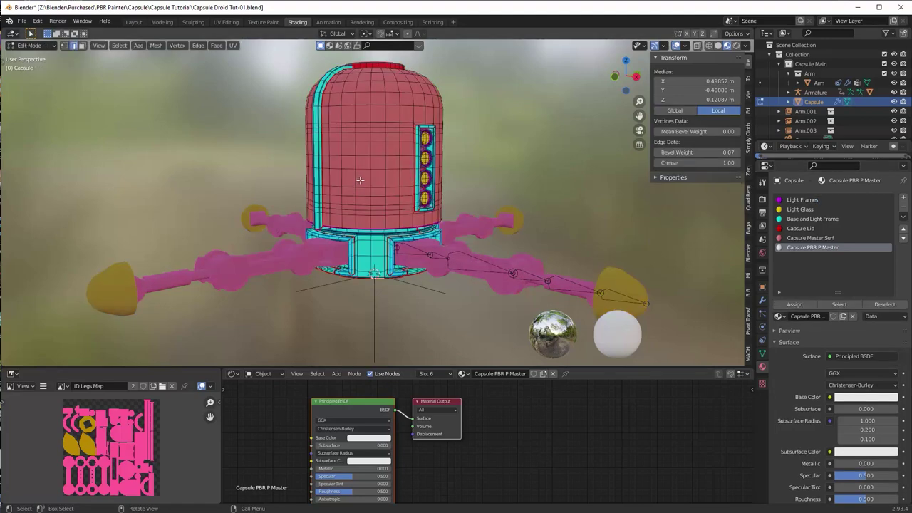
pyautogui.press('a')
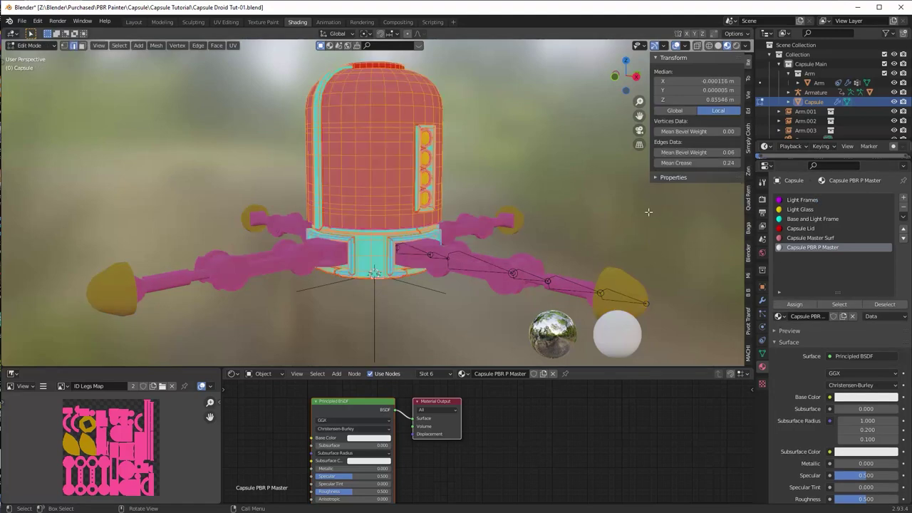
pyautogui.click(795, 304)
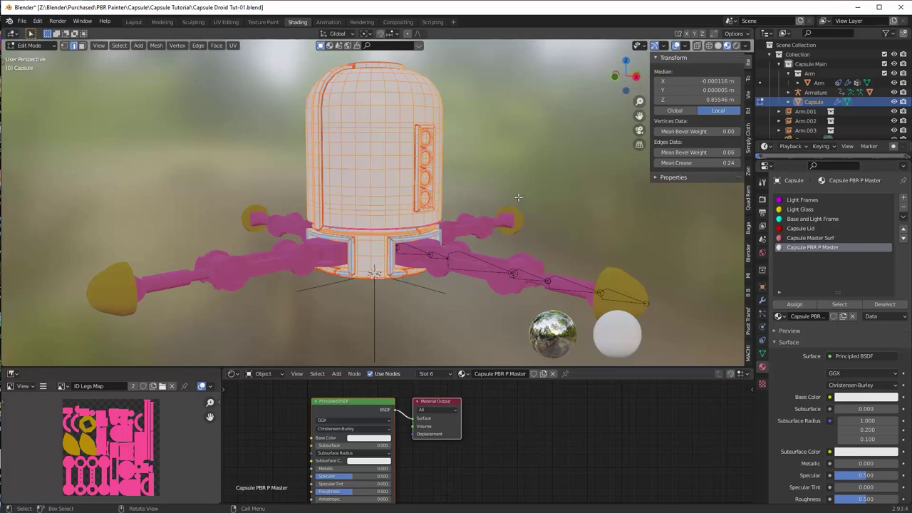
pyautogui.press('Tab')
# Step: Add a new material slot to the original arm with a new material named Legs PBR P Master
pyautogui.click(430, 245)
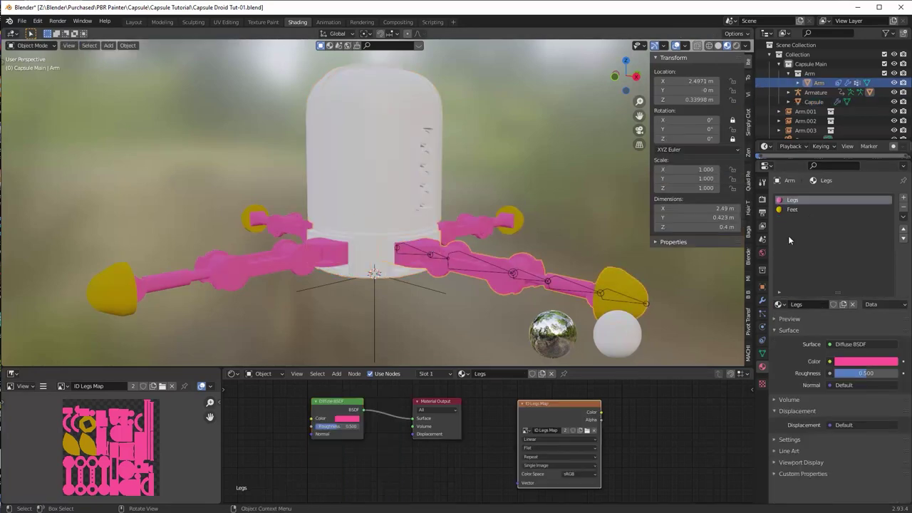
pyautogui.click(904, 202)
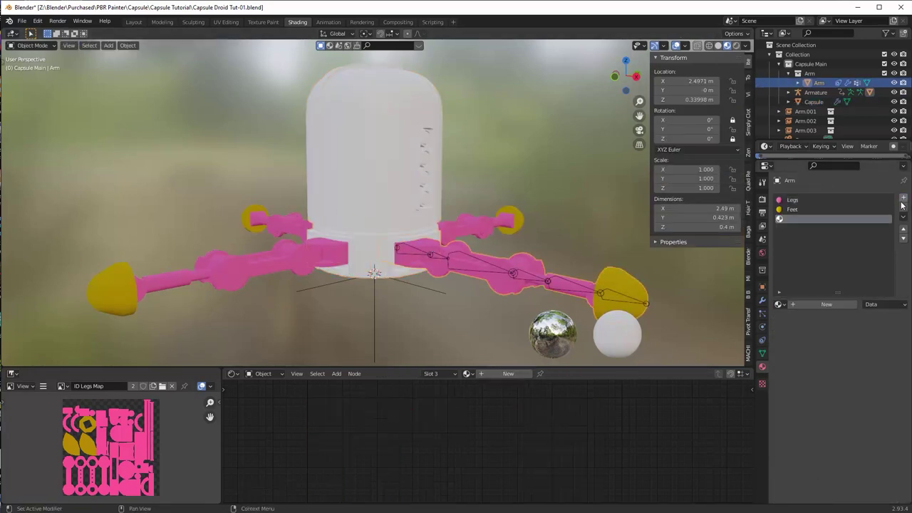
pyautogui.click(820, 306)
pyautogui.doubleClick(804, 221)
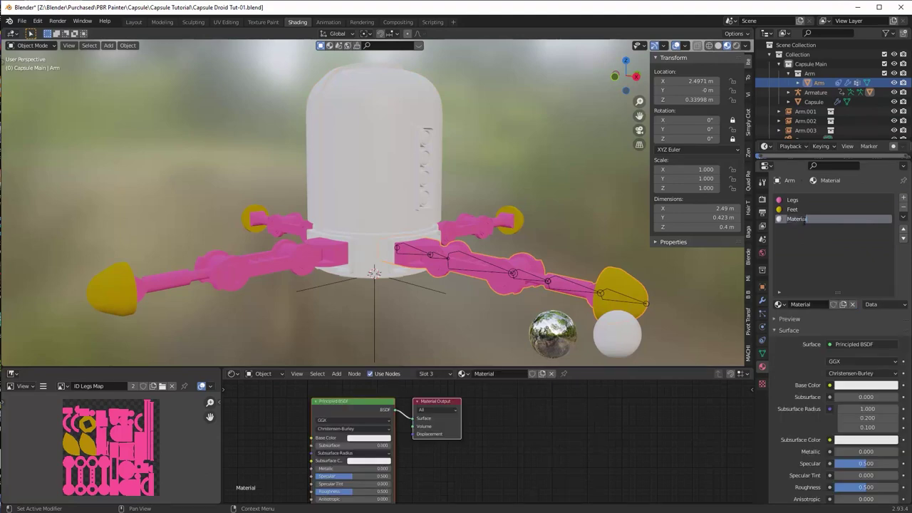
pyautogui.write('L')
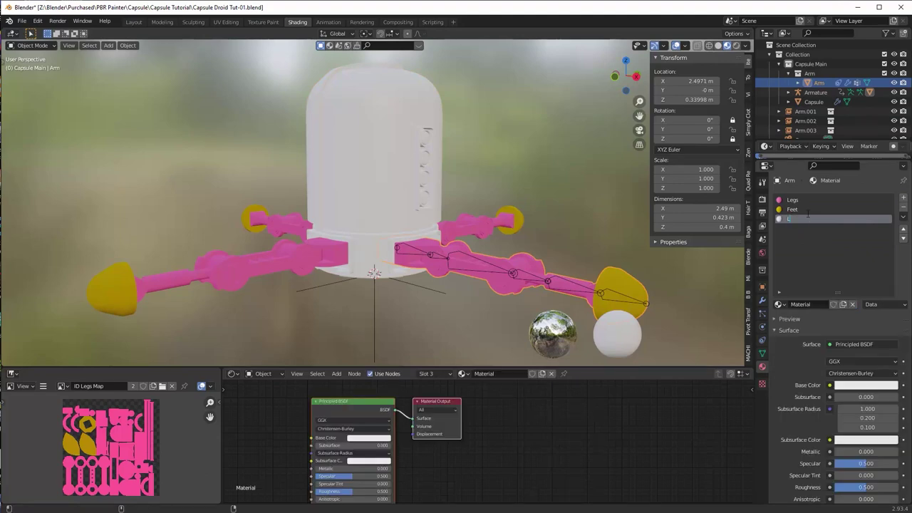
pyautogui.write('egs PBR Mask')
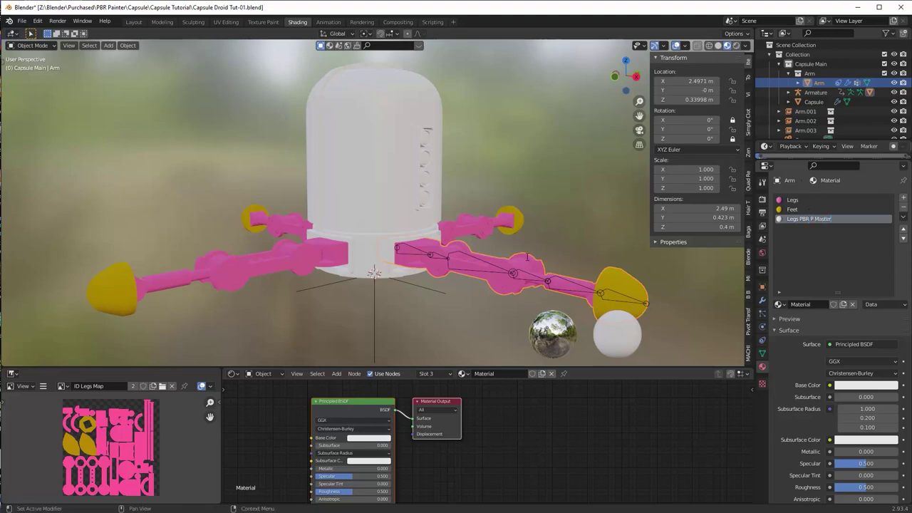
pyautogui.press('Return')
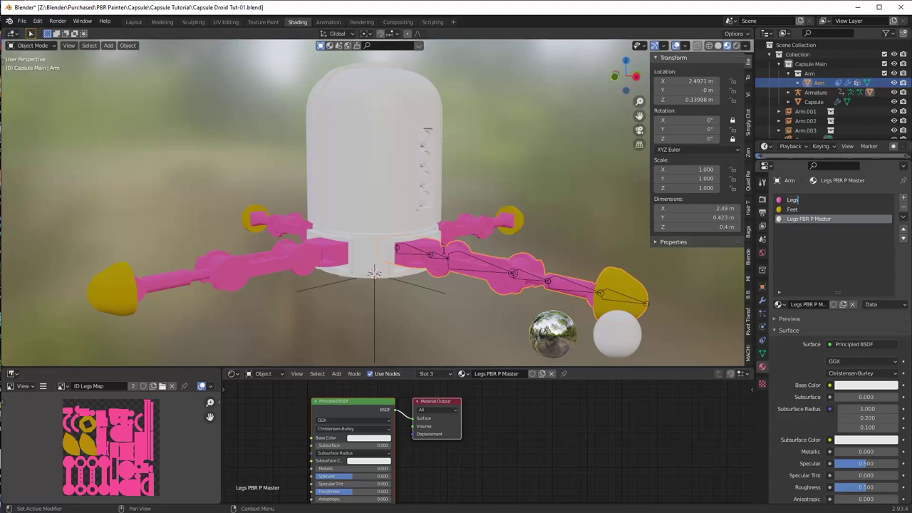
# Step: Assign the Legs PBR P Master material to all faces of the arm mesh
pyautogui.press('Tab')
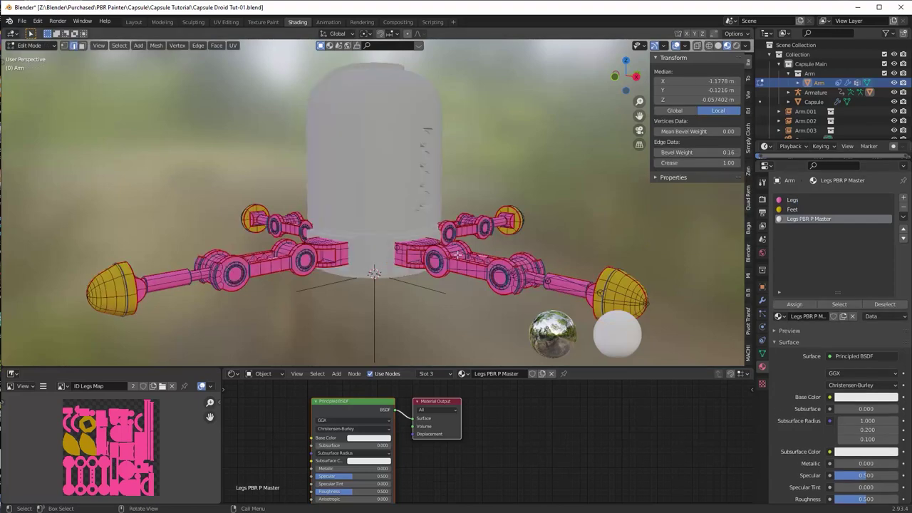
pyautogui.press('a')
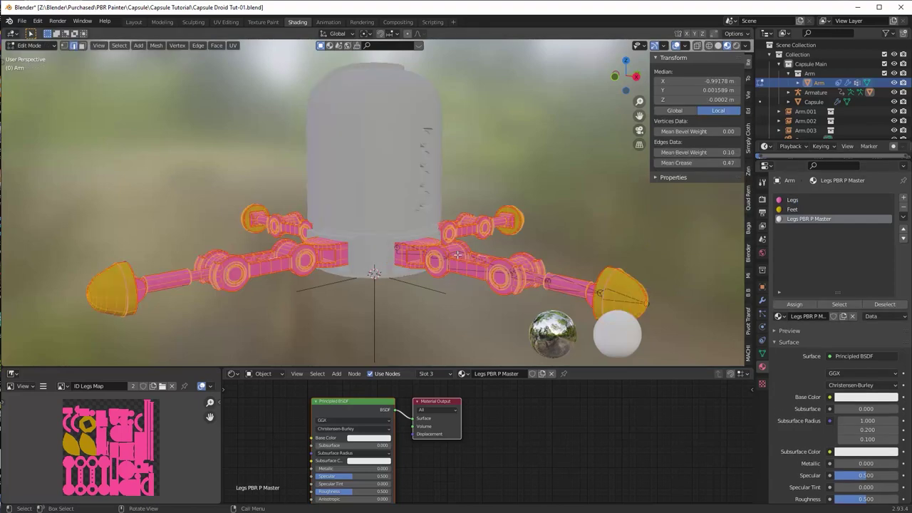
pyautogui.click(802, 303)
pyautogui.press('Tab')
pyautogui.click(593, 252)
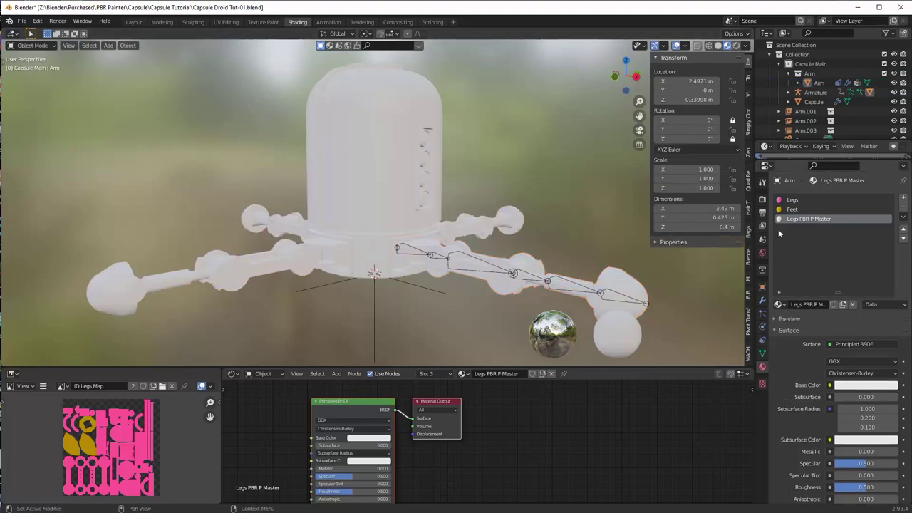
# Step: Remove the unused material slots from both the arm and the capsule
pyautogui.click(903, 220)
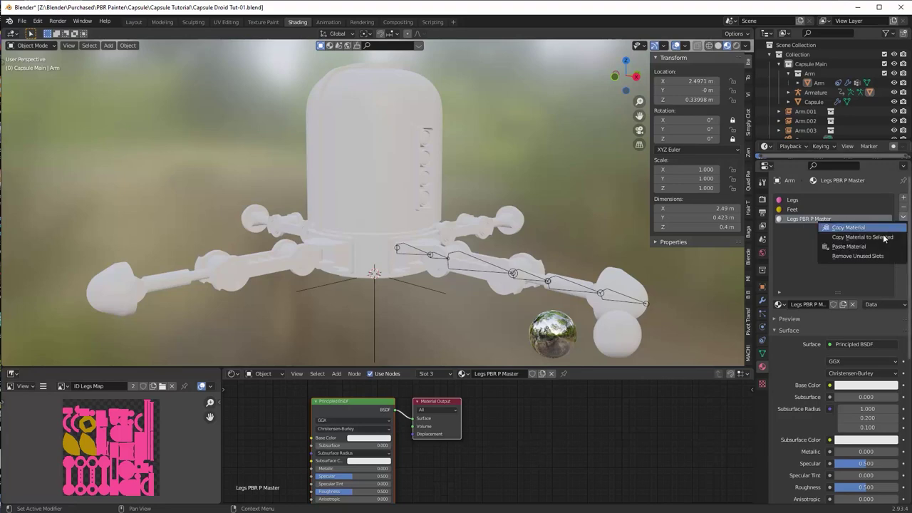
pyautogui.click(395, 149)
pyautogui.click(904, 217)
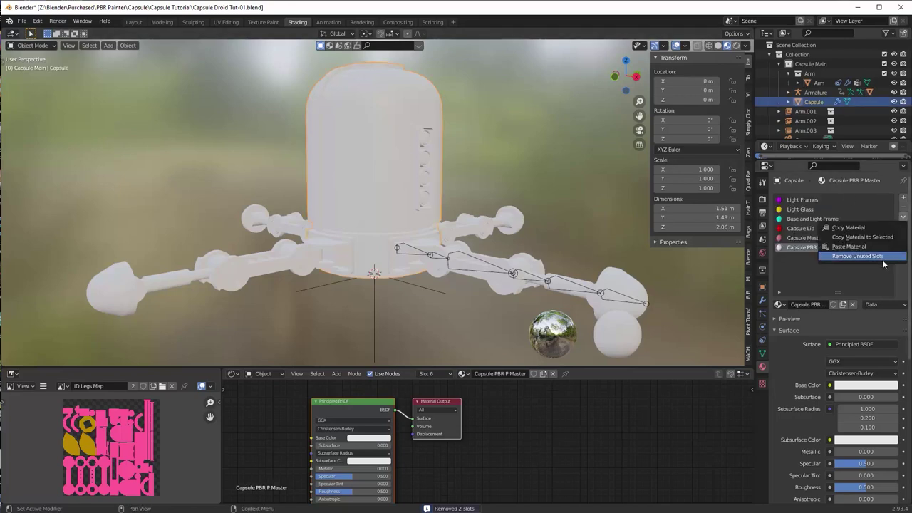
pyautogui.click(859, 255)
# Step: Save the project as a new version named Capsule Droid Tut-02.blend in the Capsule Tutorial folder
pyautogui.click(22, 22)
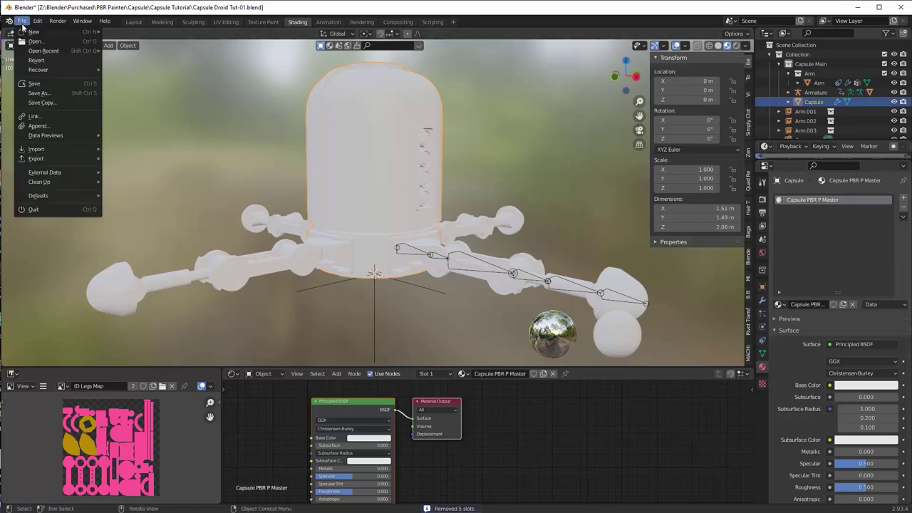
pyautogui.click(55, 93)
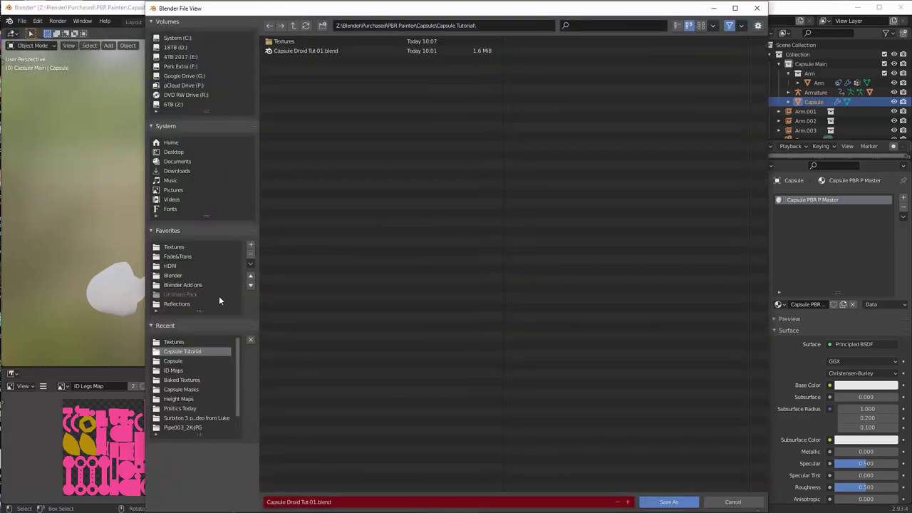
pyautogui.click(323, 502)
pyautogui.click(314, 502)
pyautogui.press('BackSpace')
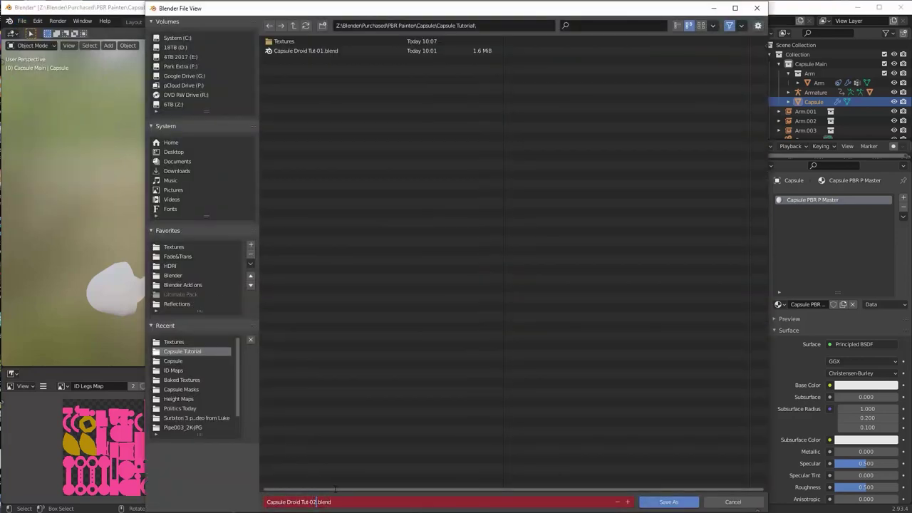
pyautogui.write('2')
pyautogui.press('Return')
pyautogui.click(648, 502)
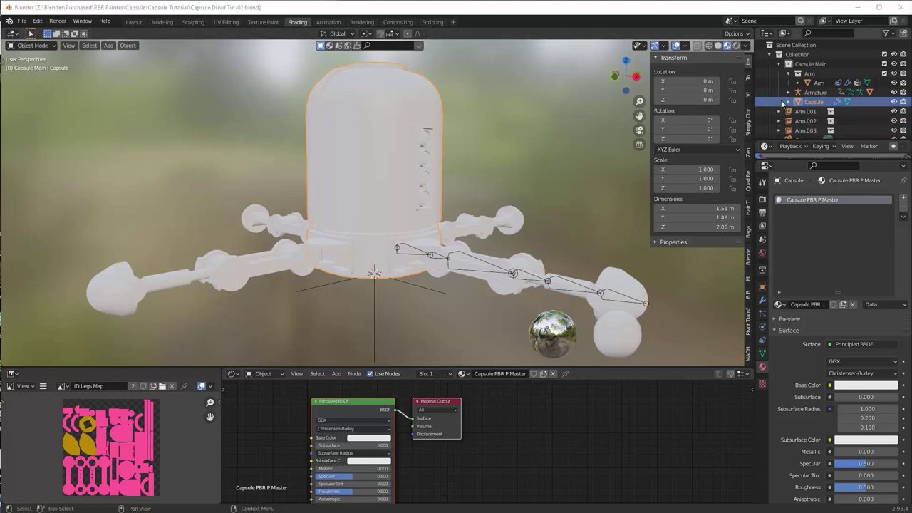
# Step: Switch to the Texture Paint workspace and show the capsule up close in Material Preview shading
pyautogui.click(263, 22)
pyautogui.scroll(5, 509, 214)
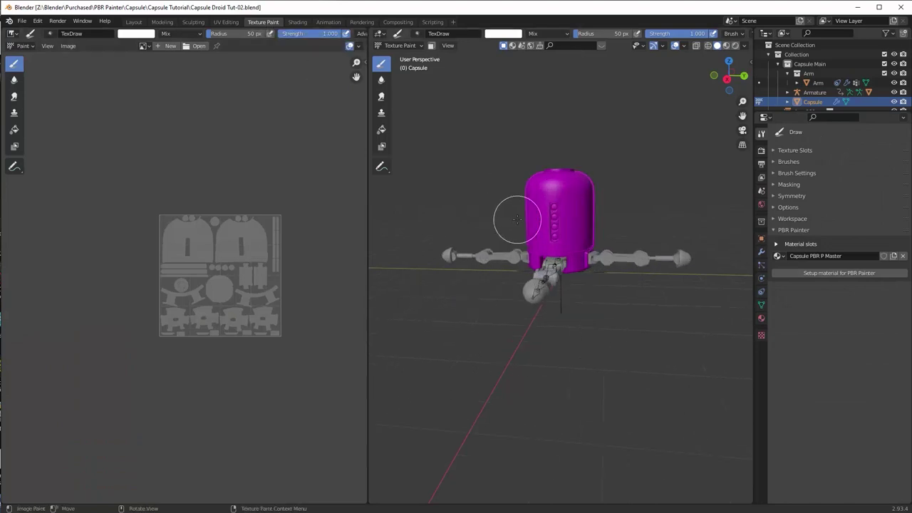
pyautogui.keyDown('shift'); pyautogui.moveTo(552, 227); pyautogui.dragTo(579, 258, button='middle'); pyautogui.keyUp('shift')
pyautogui.scroll(3, 579, 256)
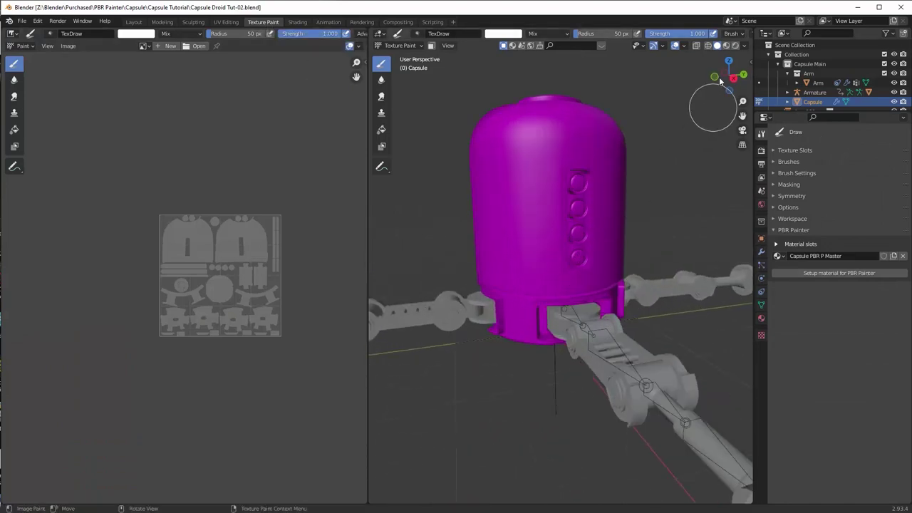
pyautogui.click(727, 45)
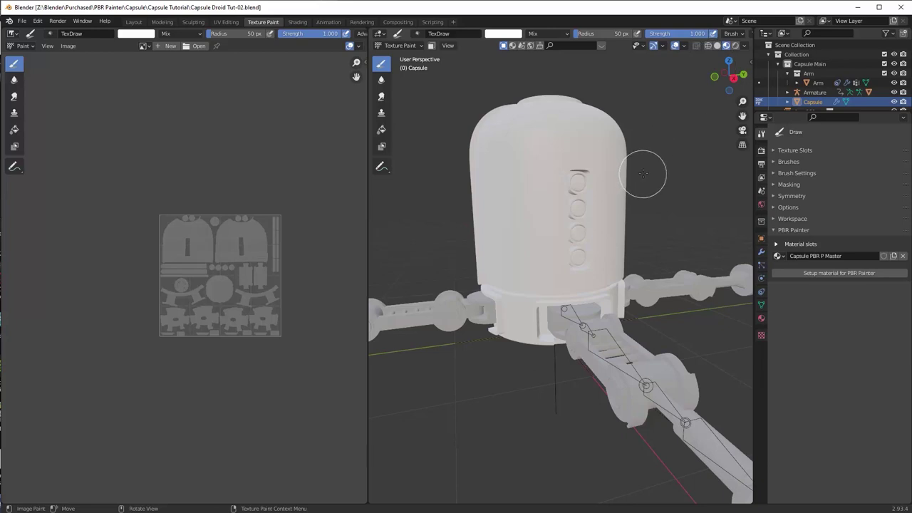
# Step: Narrow the image editor to give the 3D viewport more room and frame the capsule in it
pyautogui.moveTo(648, 175)
pyautogui.mouseDown(button='middle')
pyautogui.moveTo(654, 181)
pyautogui.moveTo(634, 208)
pyautogui.moveTo(637, 221)
pyautogui.moveTo(643, 212)
pyautogui.mouseUp(button='middle')
pyautogui.scroll(2, 633, 208)
pyautogui.scroll(-4, 636, 221)
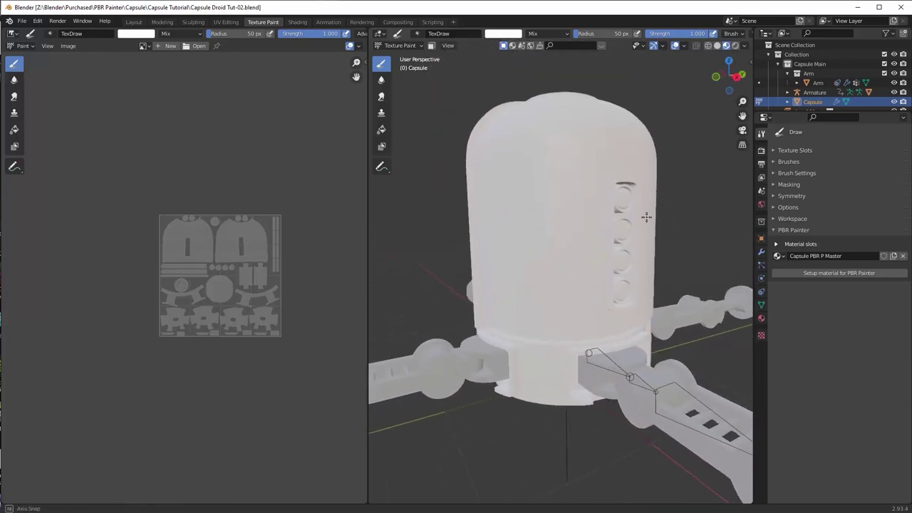
pyautogui.moveTo(365, 241); pyautogui.dragTo(102, 228)
pyautogui.scroll(-1, 399, 239)
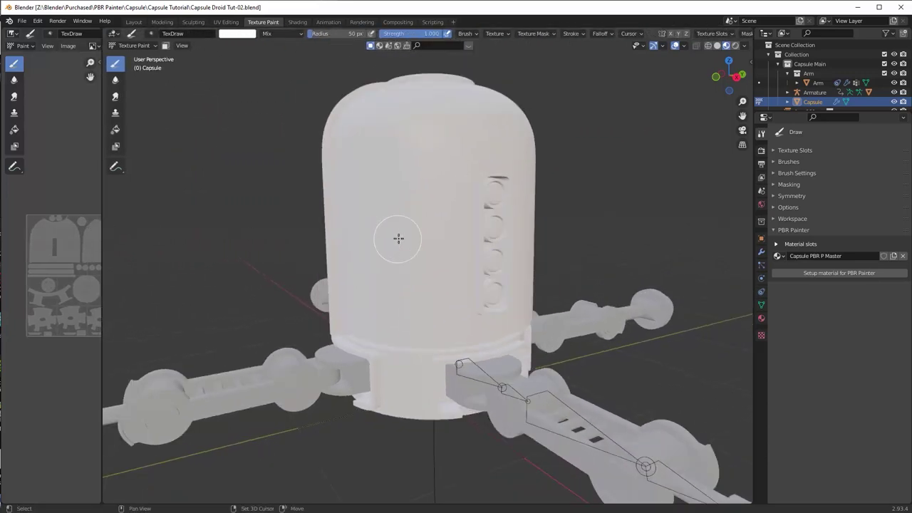
pyautogui.moveTo(406, 238)
pyautogui.keyDown('shift'); pyautogui.mouseDown(button='middle')
pyautogui.moveTo(397, 247)
pyautogui.moveTo(421, 242)
pyautogui.mouseUp(button='middle'); pyautogui.keyUp('shift')
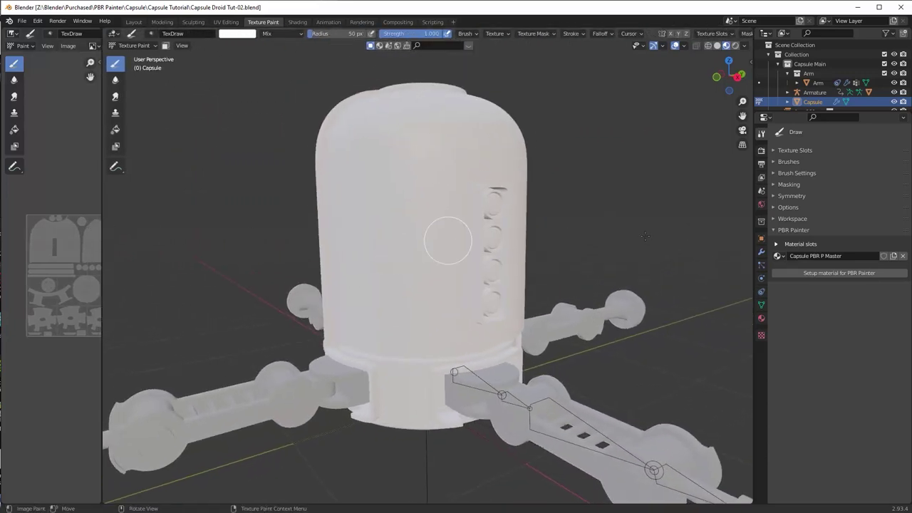
# Step: Set up the Capsule PBR P Master material for PBR Painter and inspect the capsule
pyautogui.click(841, 274)
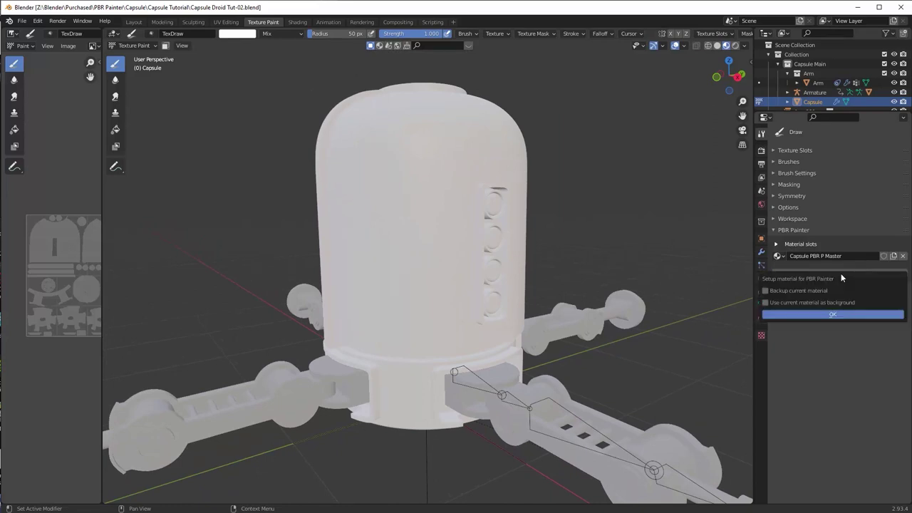
pyautogui.click(833, 315)
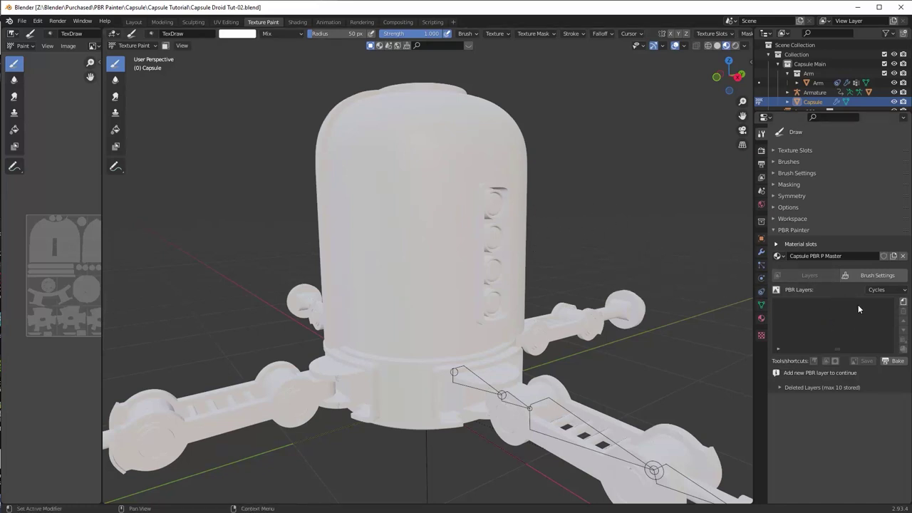
pyautogui.moveTo(393, 235); pyautogui.dragTo(413, 240, button='middle')
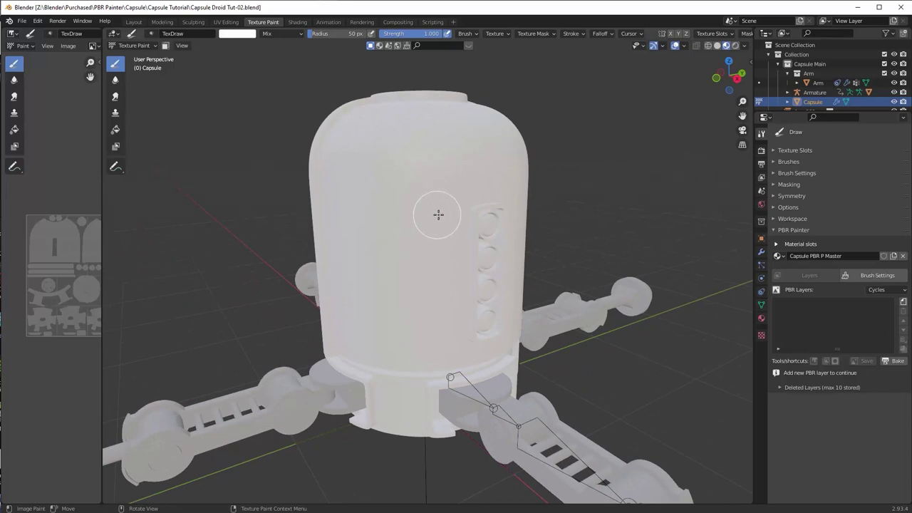
pyautogui.moveTo(426, 230); pyautogui.dragTo(431, 230, button='middle')
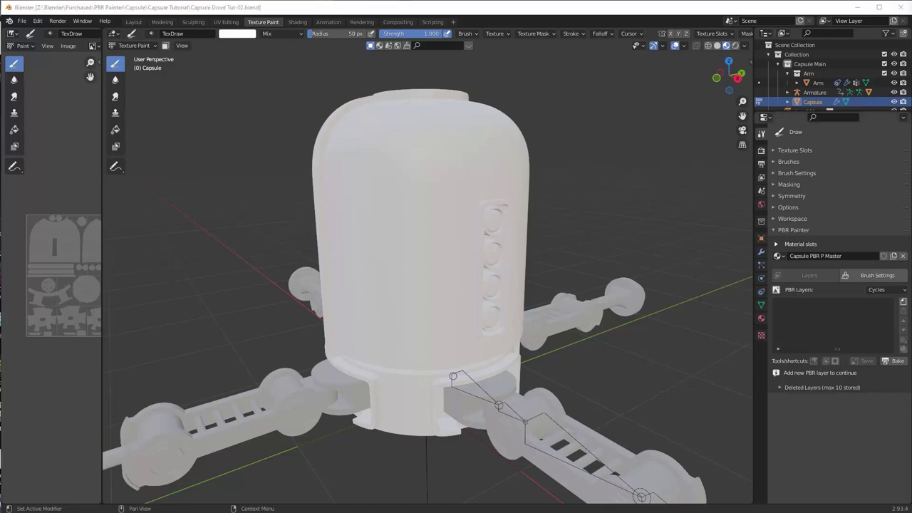
# Step: Make the background layer a dark metal with base color value 0.212, metallic 1.000 and roughness 0.432
pyautogui.click(776, 291)
pyautogui.click(858, 282)
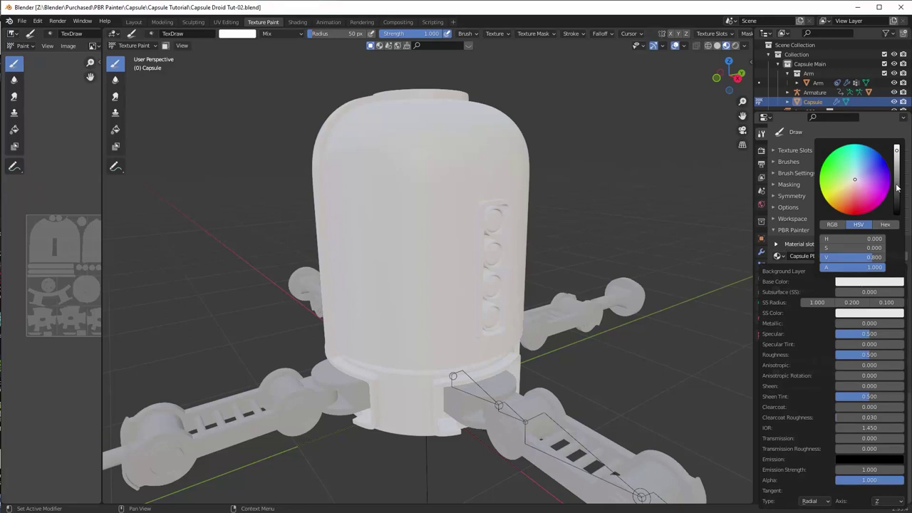
pyautogui.moveTo(897, 151); pyautogui.dragTo(896, 178)
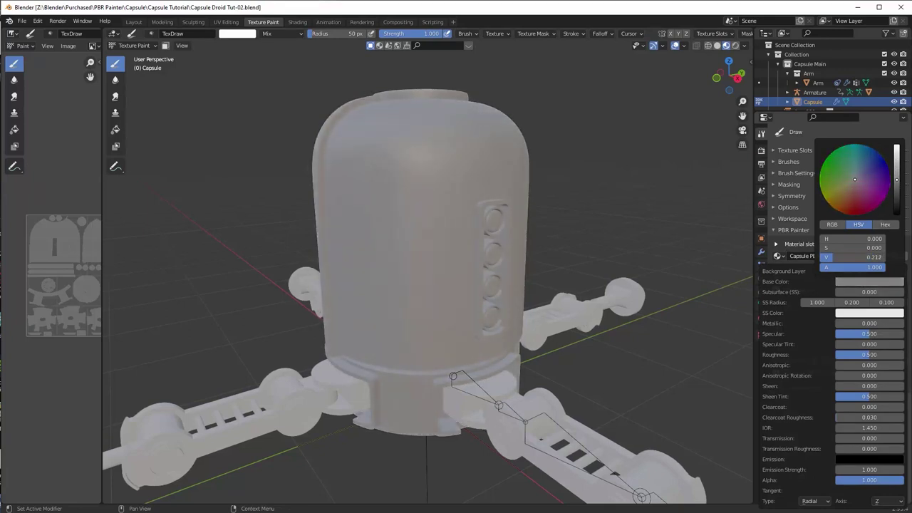
pyautogui.moveTo(854, 325); pyautogui.dragTo(903, 325)
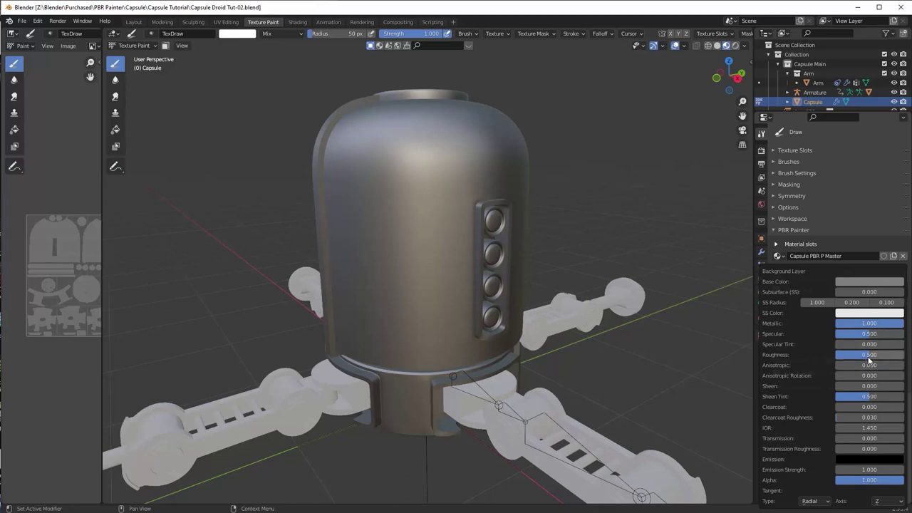
pyautogui.moveTo(869, 354); pyautogui.dragTo(866, 354)
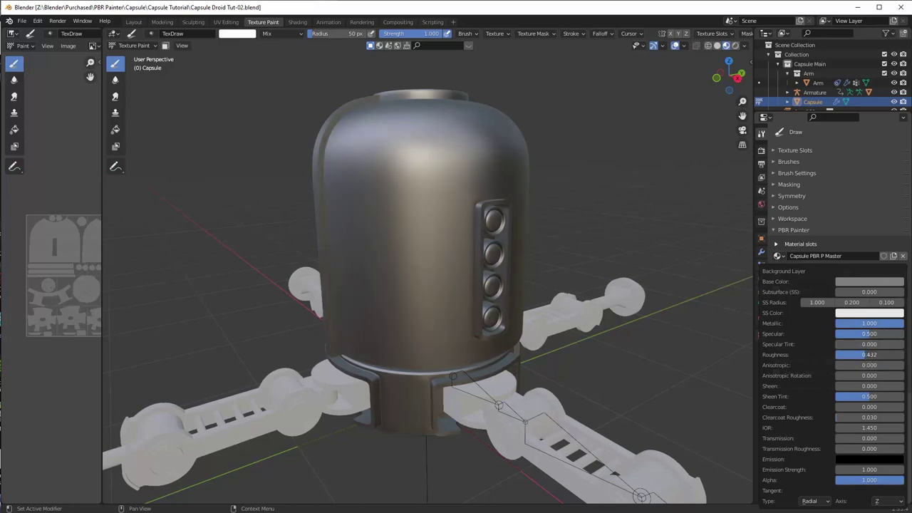
pyautogui.moveTo(563, 305); pyautogui.dragTo(538, 295, button='middle')
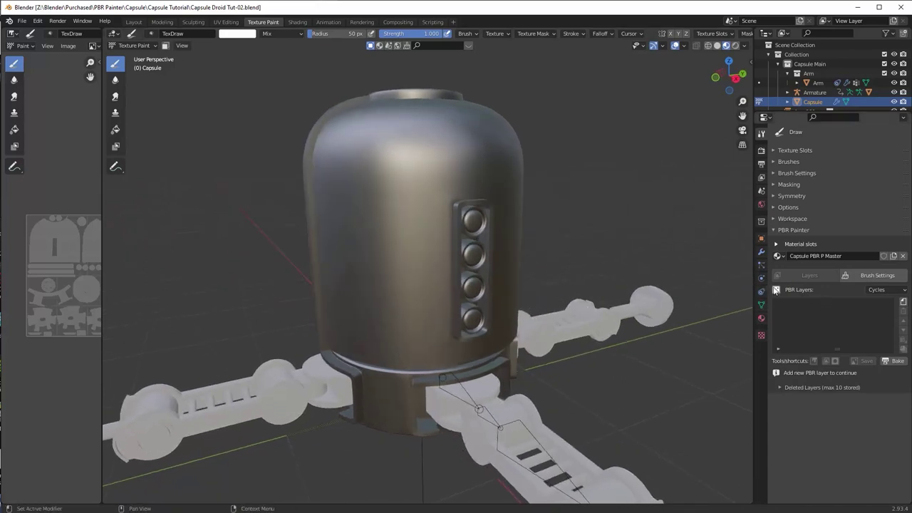
pyautogui.click(776, 290)
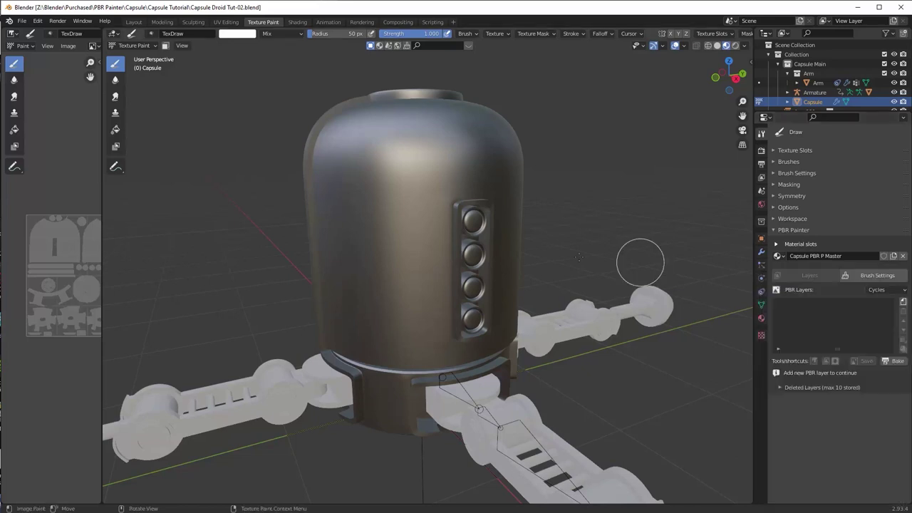
pyautogui.moveTo(637, 264); pyautogui.dragTo(533, 249, button='middle')
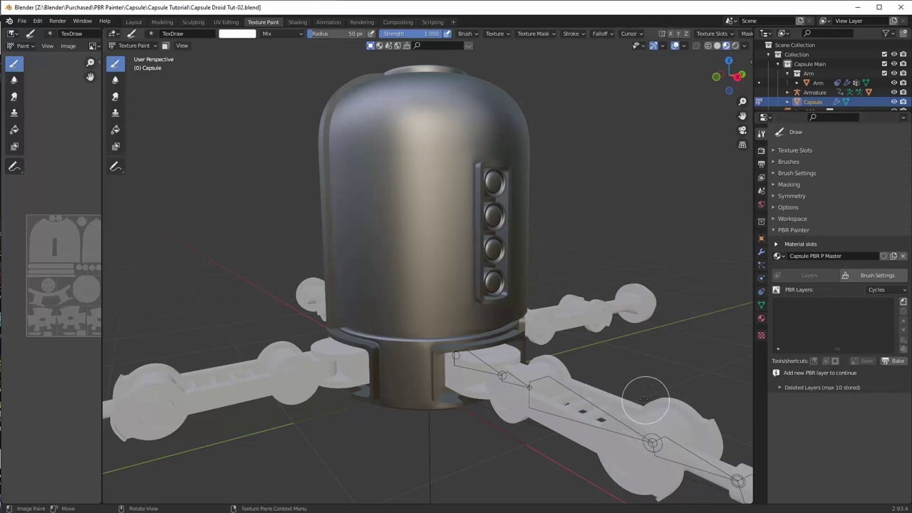
pyautogui.scroll(-4, 606, 356)
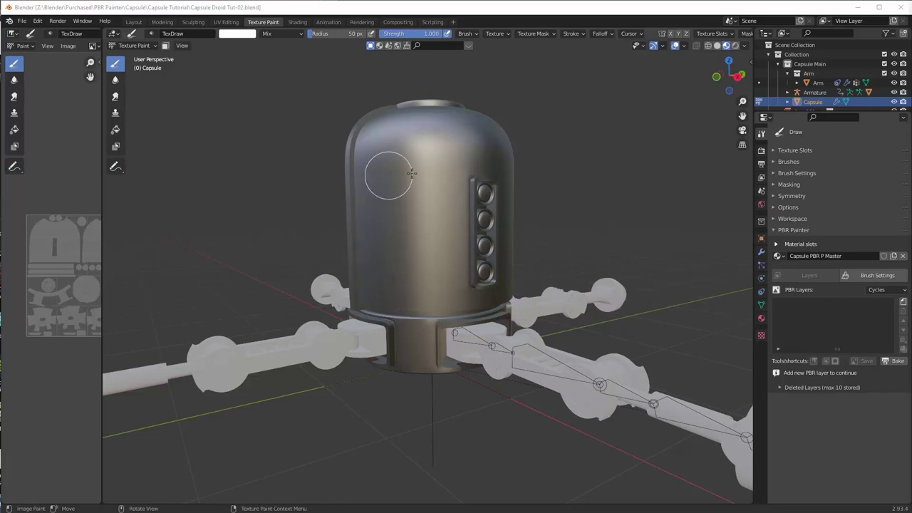
pyautogui.moveTo(401, 169)
pyautogui.mouseDown(button='middle')
pyautogui.moveTo(410, 186)
pyautogui.moveTo(399, 326)
pyautogui.mouseUp(button='middle')
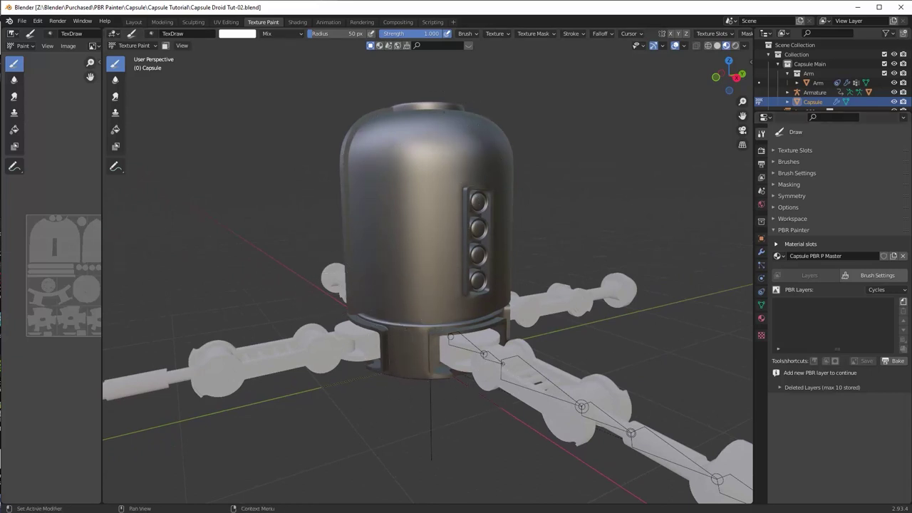
# Step: Add a 1024 × 1024 Multichannel PBR layer named Capsule Metal Base
pyautogui.click(904, 304)
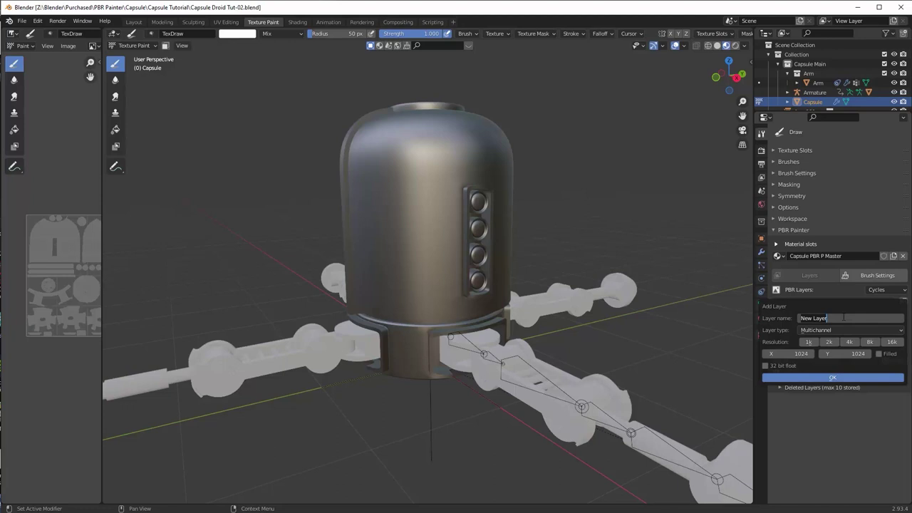
pyautogui.write('Capsule Metal Bake')
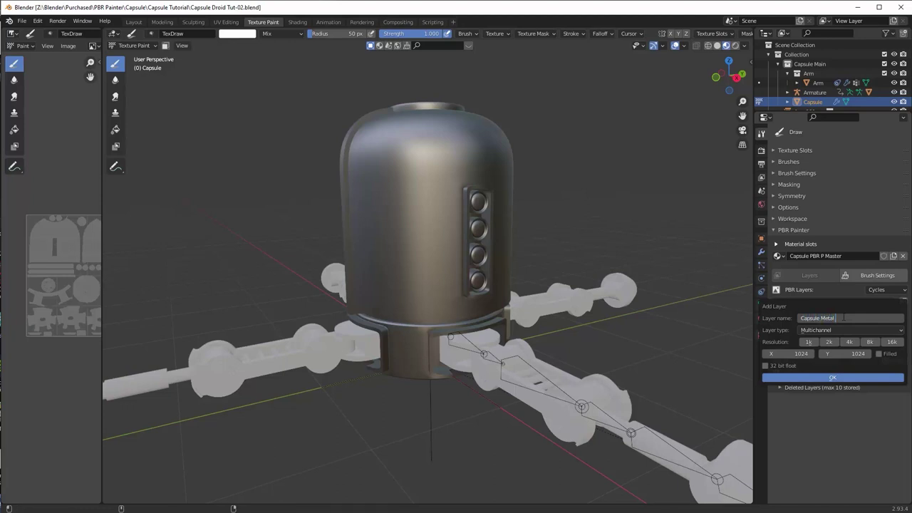
pyautogui.click(832, 377)
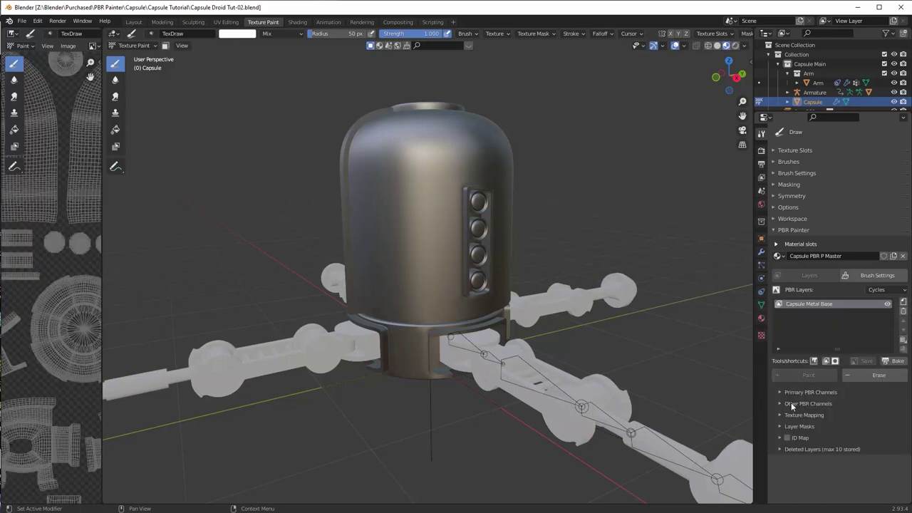
# Step: Enable the Base Color, Metallic and Roughness channels on the Capsule Metal Base layer, with roughness set to 1.000
pyautogui.click(780, 392)
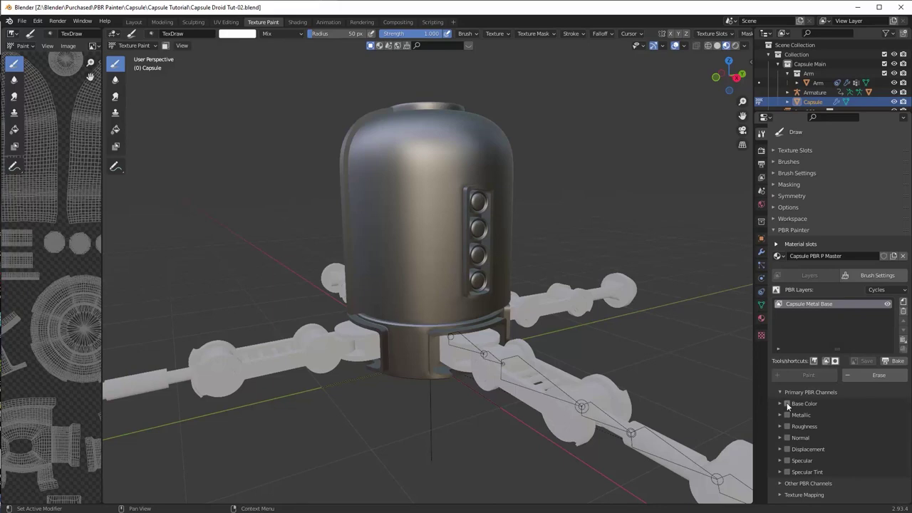
pyautogui.click(787, 404)
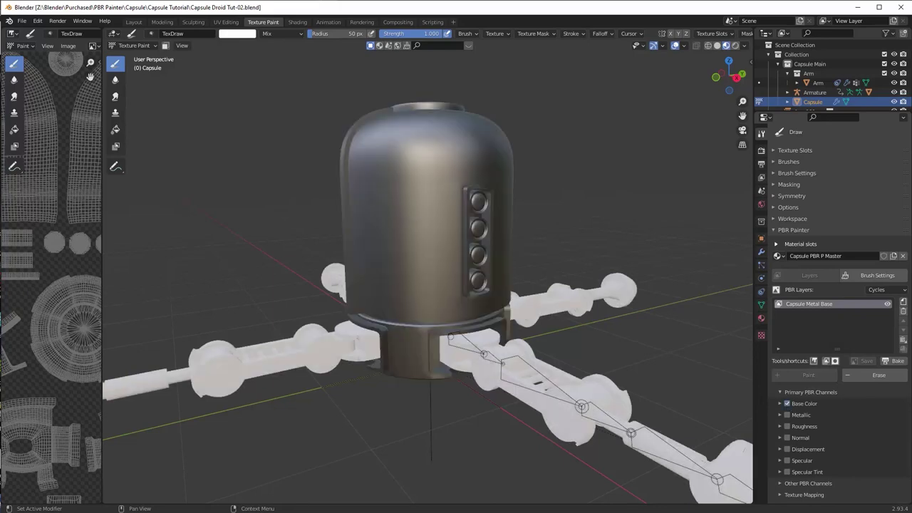
pyautogui.click(788, 415)
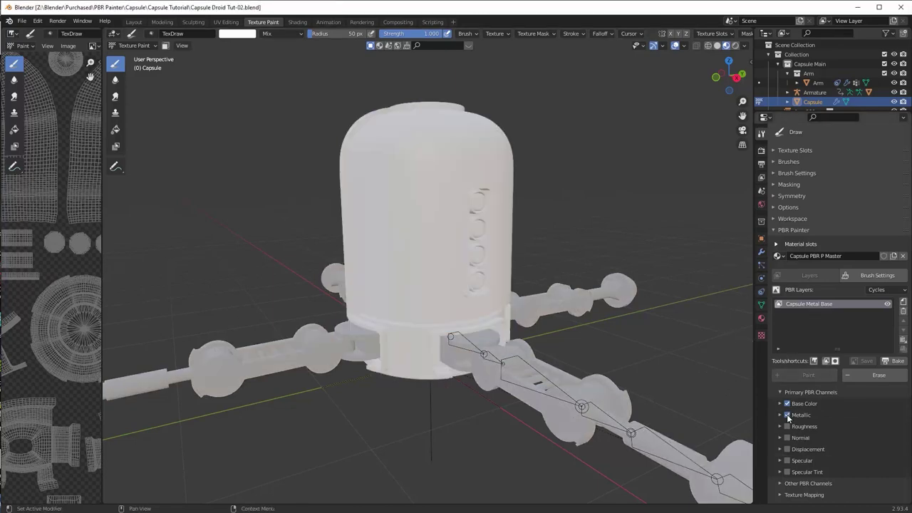
pyautogui.click(780, 415)
pyautogui.click(780, 415)
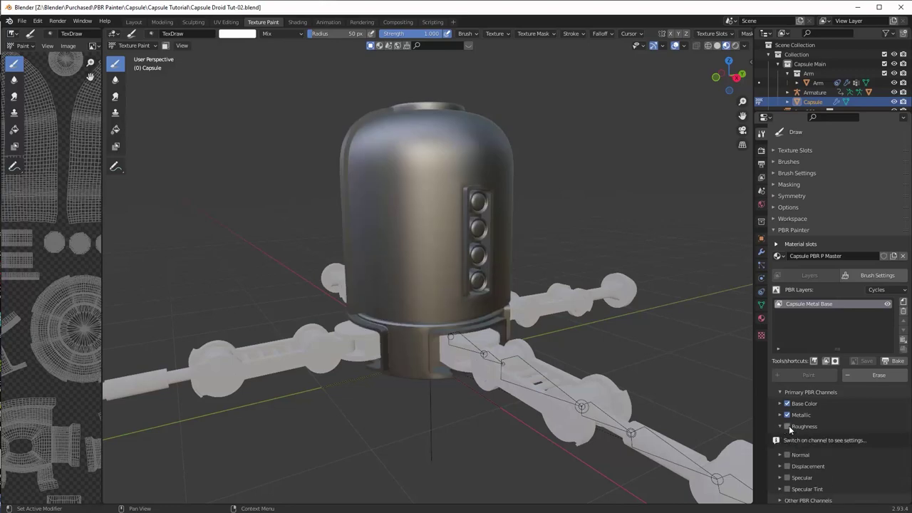
pyautogui.click(788, 426)
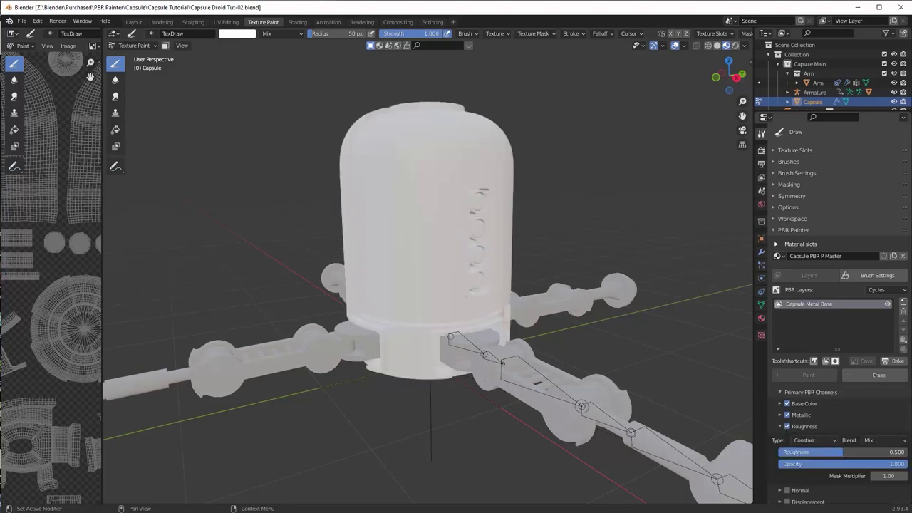
pyautogui.moveTo(843, 452); pyautogui.dragTo(908, 451)
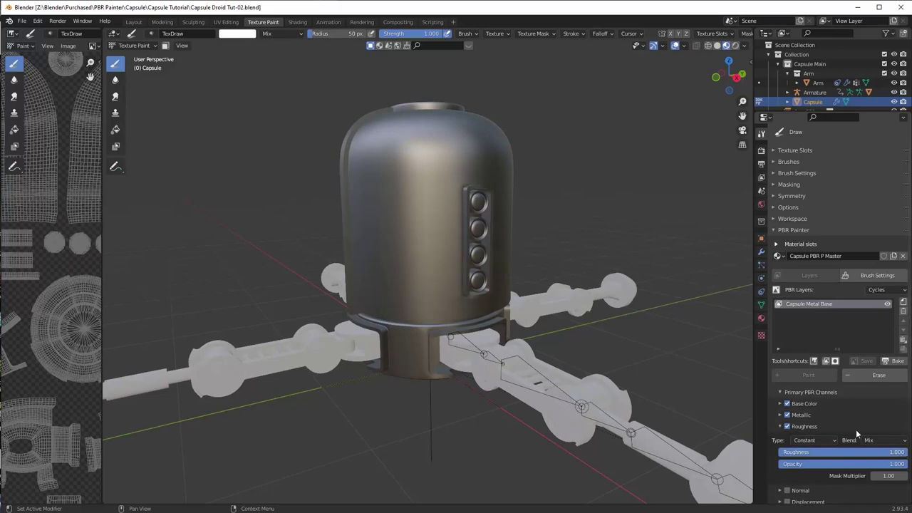
pyautogui.click(781, 426)
pyautogui.click(787, 438)
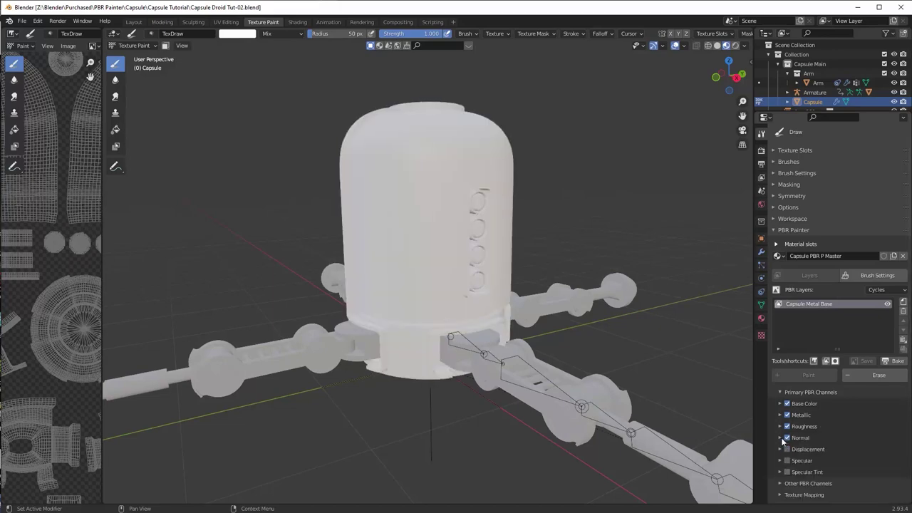
pyautogui.click(787, 438)
pyautogui.moveTo(522, 297); pyautogui.dragTo(515, 280, button='middle')
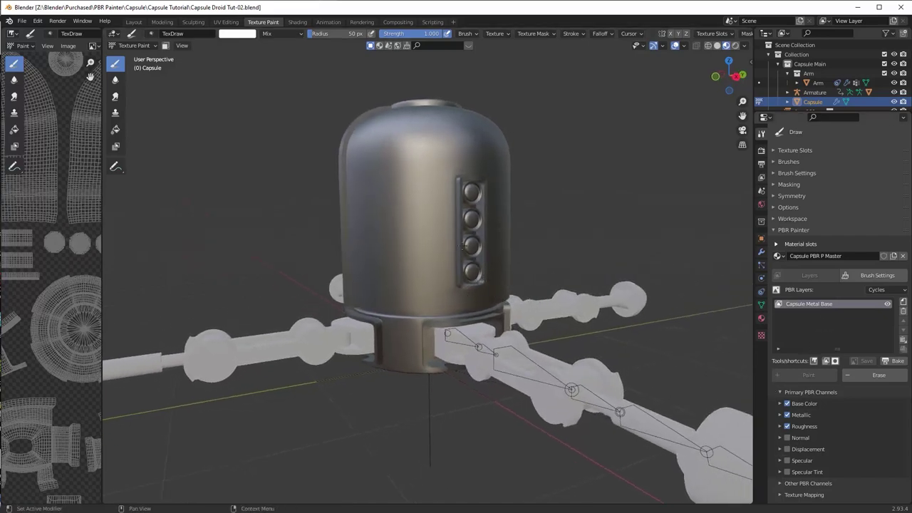
# Step: Fill the whole capsule with white on the Capsule Metal Base layer using the Fill tool
pyautogui.click(116, 129)
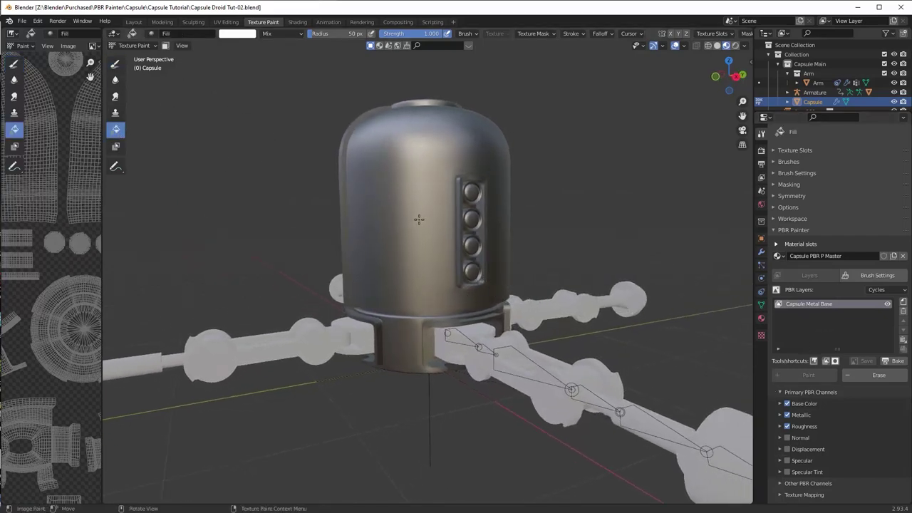
pyautogui.click(423, 219)
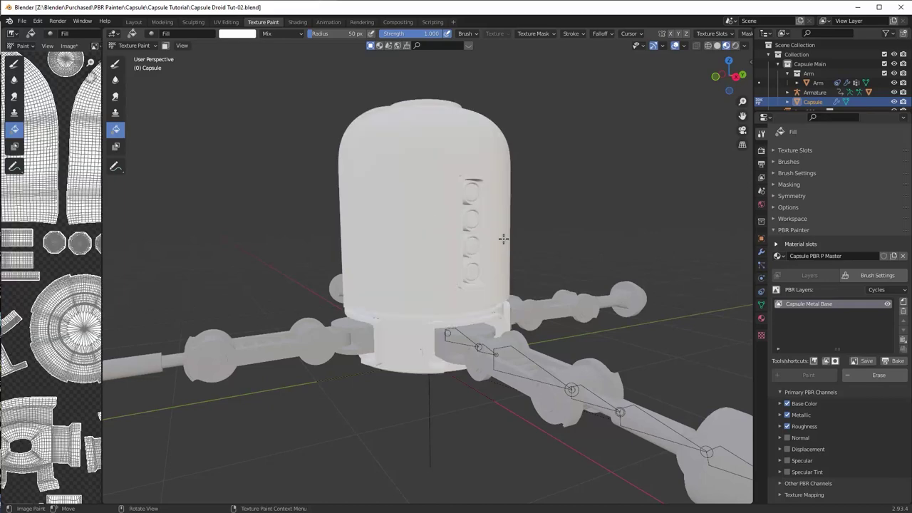
pyautogui.moveTo(482, 246); pyautogui.dragTo(462, 243, button='middle')
pyautogui.scroll(2, 479, 249)
pyautogui.scroll(-4, 478, 256)
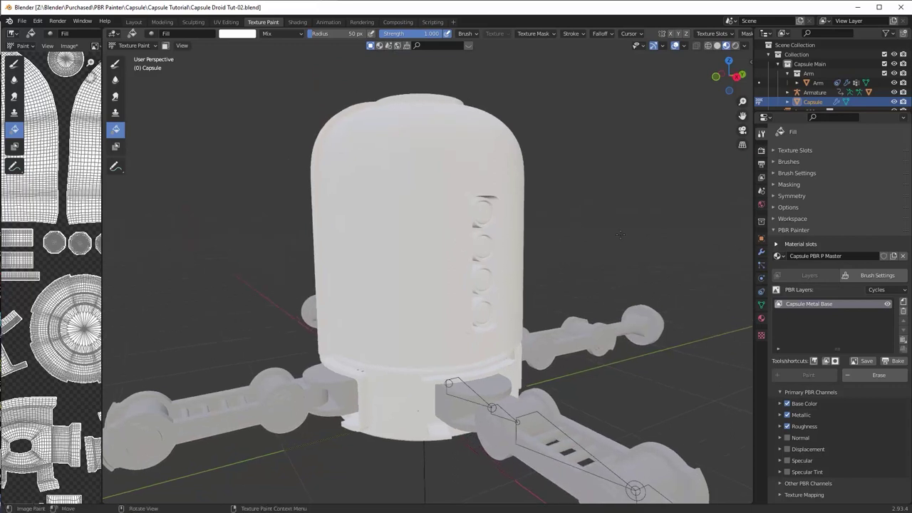
# Step: Make the Base Color procedural noise with scale 9.800, detail 6.700 and roughness 0.839, and put a grey first color ramp stop at 0.108
pyautogui.click(781, 404)
pyautogui.click(814, 420)
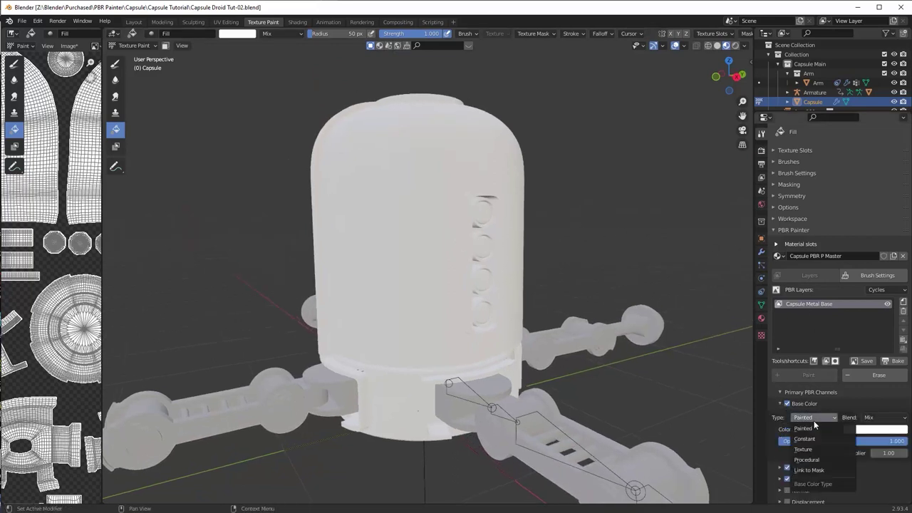
pyautogui.click(815, 458)
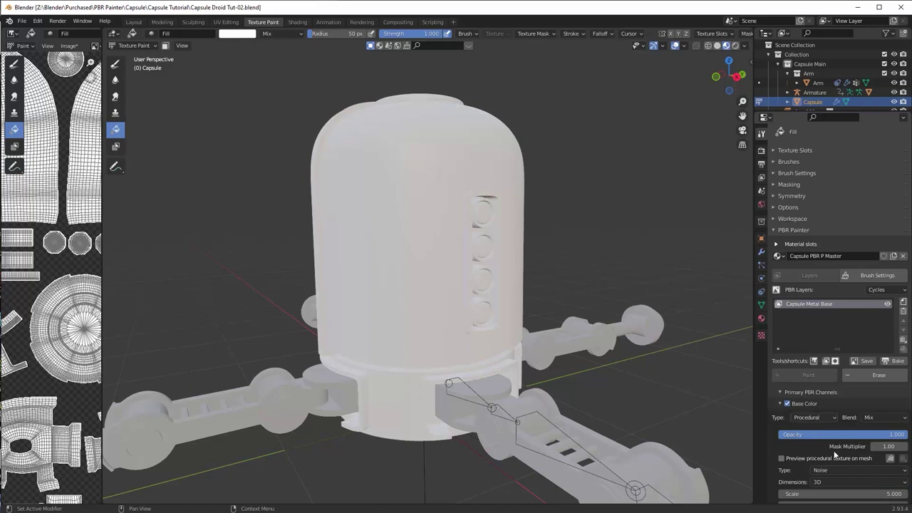
pyautogui.scroll(-5, 837, 449)
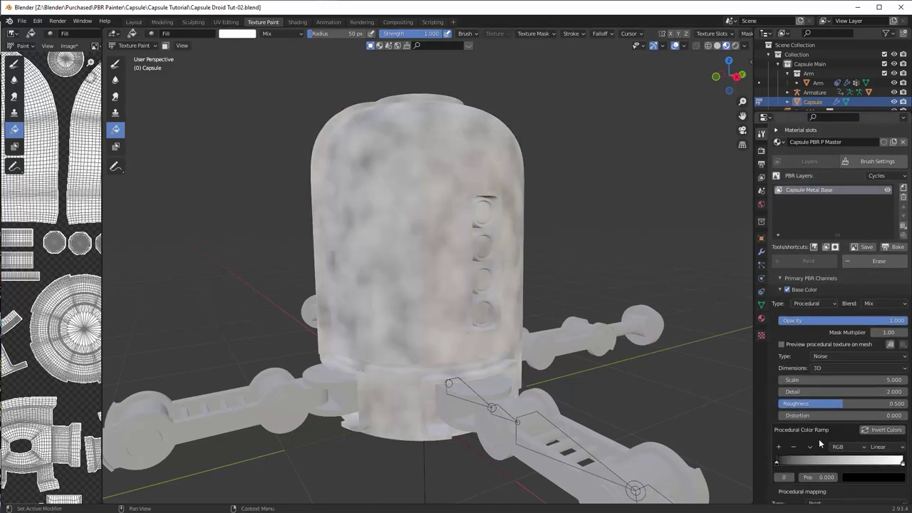
pyautogui.scroll(-3, 792, 408)
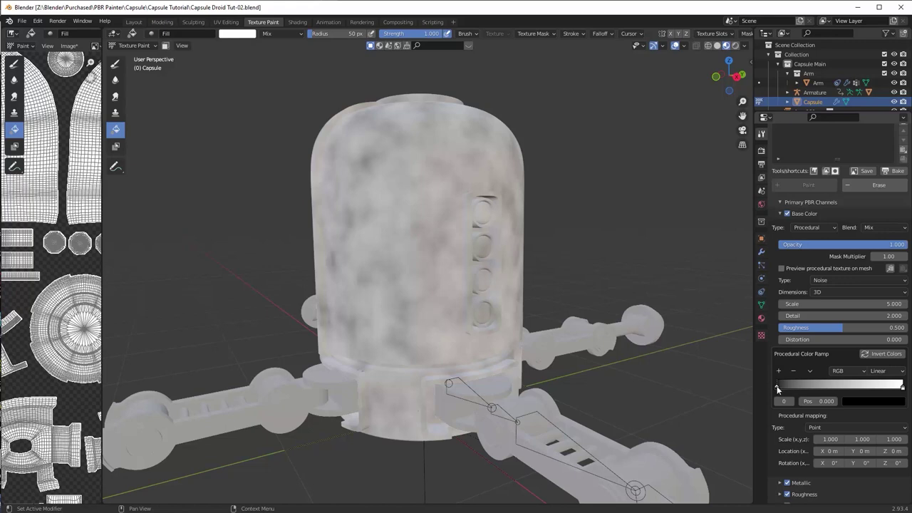
pyautogui.moveTo(778, 387); pyautogui.dragTo(790, 417)
pyautogui.moveTo(827, 303); pyautogui.dragTo(887, 327)
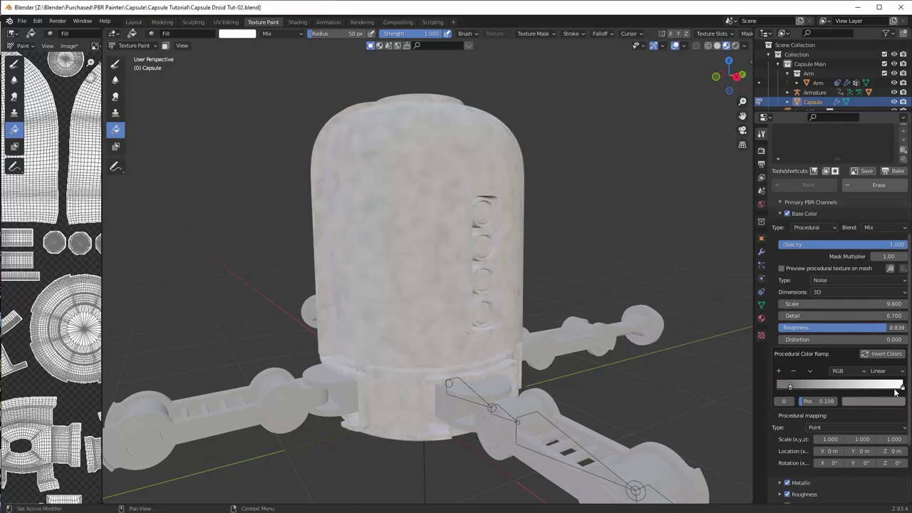
# Step: Shift the last color ramp stop to 0.698 in copper brown, and add a grey stop at 0.252 and a dark one at 0.414
pyautogui.moveTo(901, 388); pyautogui.dragTo(866, 388)
pyautogui.click(873, 402)
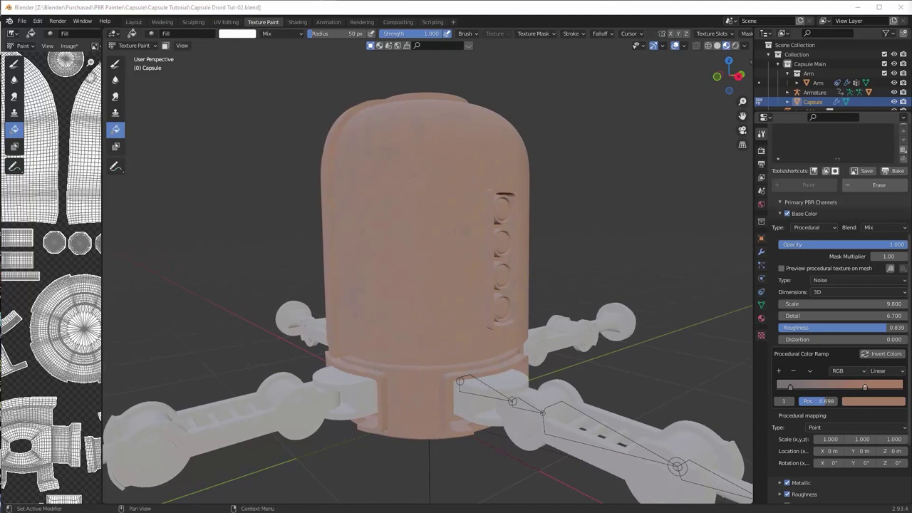
pyautogui.keyDown('ctrl'); pyautogui.click(811, 386); pyautogui.keyUp('ctrl')
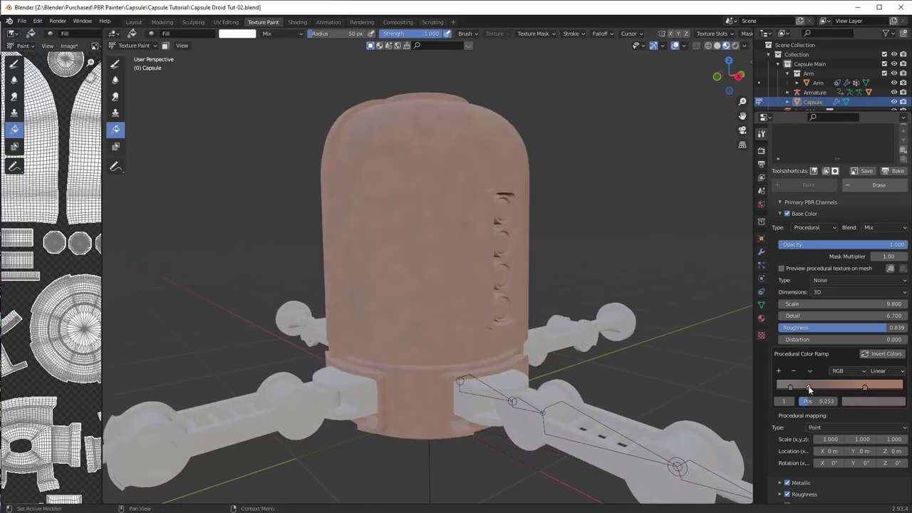
pyautogui.keyDown('ctrl'); pyautogui.click(801, 387); pyautogui.keyUp('ctrl')
pyautogui.moveTo(801, 387); pyautogui.dragTo(825, 387)
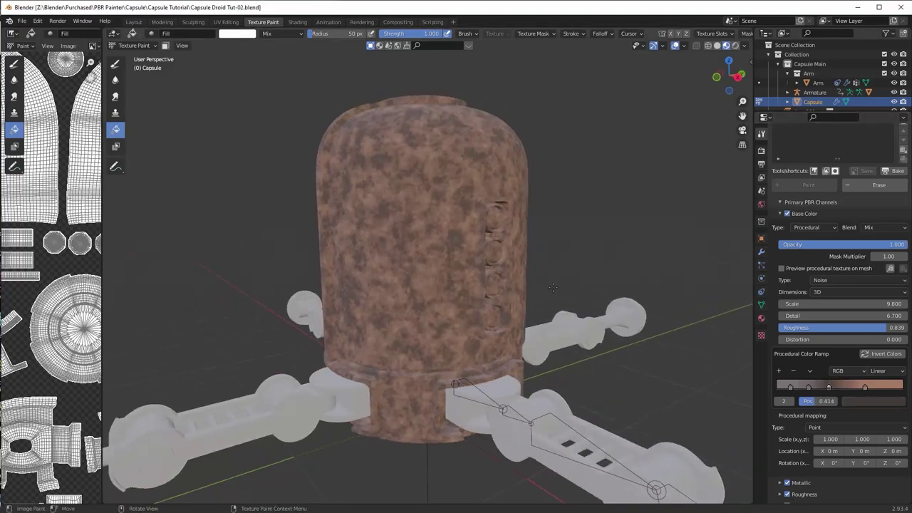
# Step: Add several reddish-brown stops to the Base Color ramp between the dark and copper stops, including one at 0.625
pyautogui.keyDown('ctrl'); pyautogui.click(831, 386); pyautogui.keyUp('ctrl')
pyautogui.keyDown('ctrl'); pyautogui.click(839, 387); pyautogui.keyUp('ctrl')
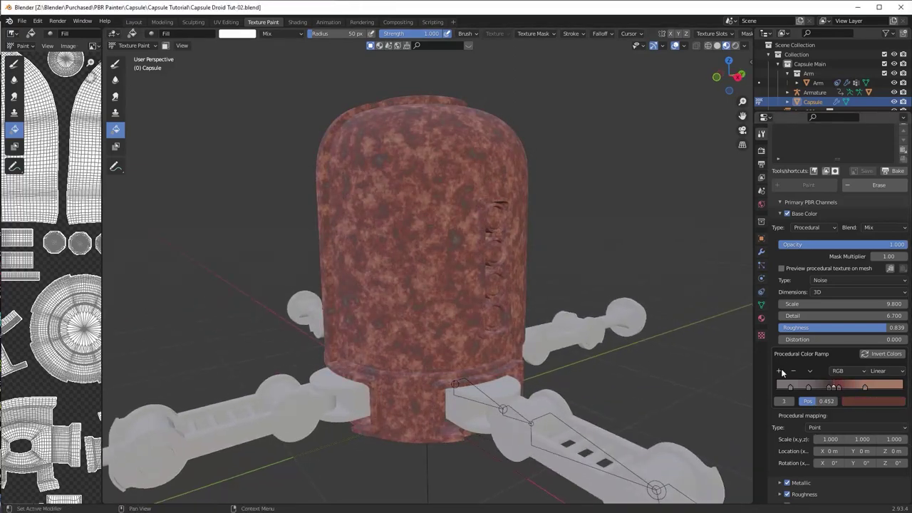
pyautogui.keyDown('ctrl'); pyautogui.click(844, 387); pyautogui.keyUp('ctrl')
pyautogui.keyDown('ctrl'); pyautogui.click(850, 386); pyautogui.keyUp('ctrl')
pyautogui.keyDown('ctrl'); pyautogui.click(856, 387); pyautogui.keyUp('ctrl')
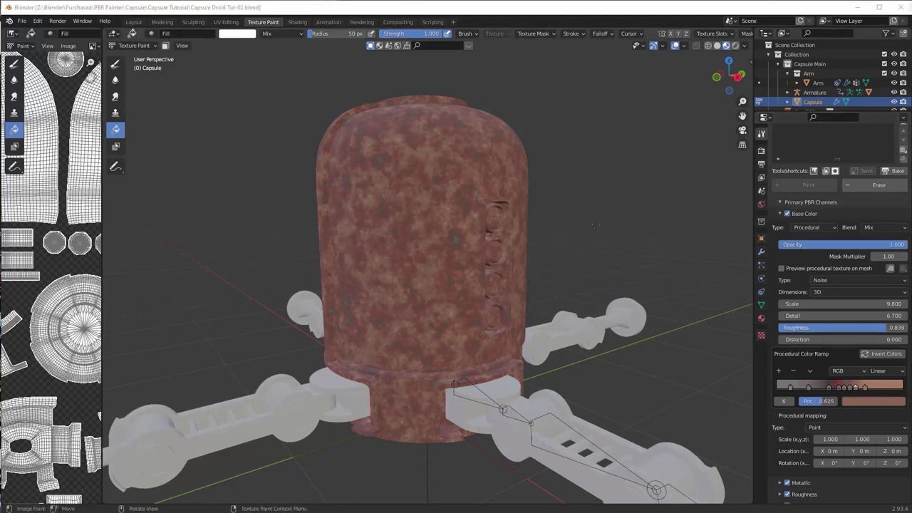
pyautogui.moveTo(541, 271); pyautogui.dragTo(557, 275, button='middle')
pyautogui.scroll(2, 557, 276)
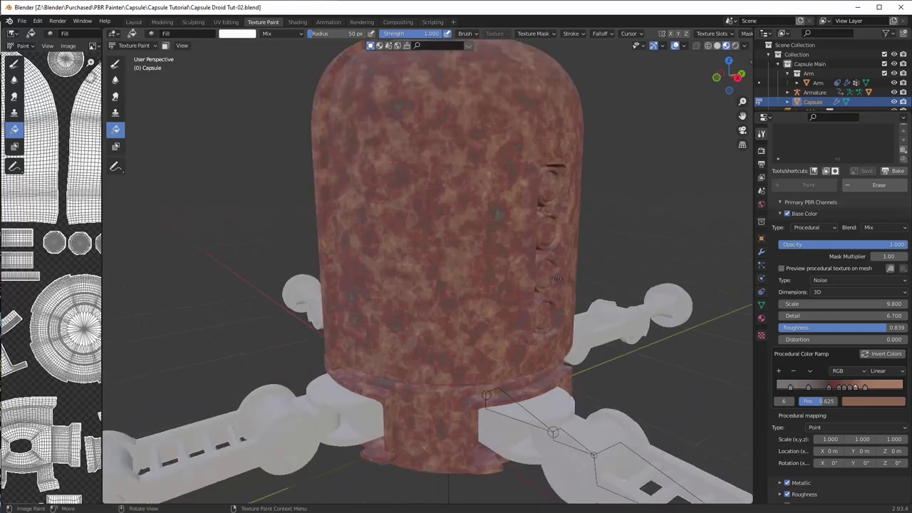
pyautogui.scroll(-2, 517, 255)
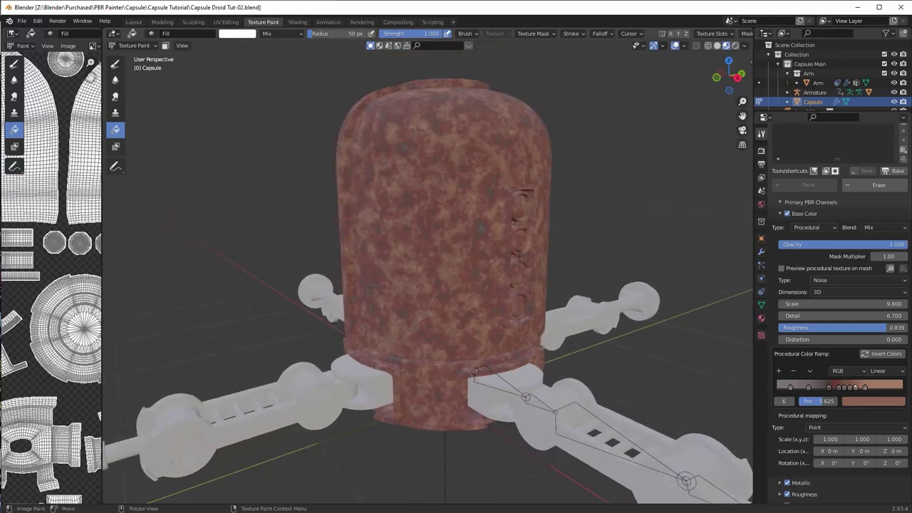
pyautogui.moveTo(518, 255); pyautogui.dragTo(549, 237, button='middle')
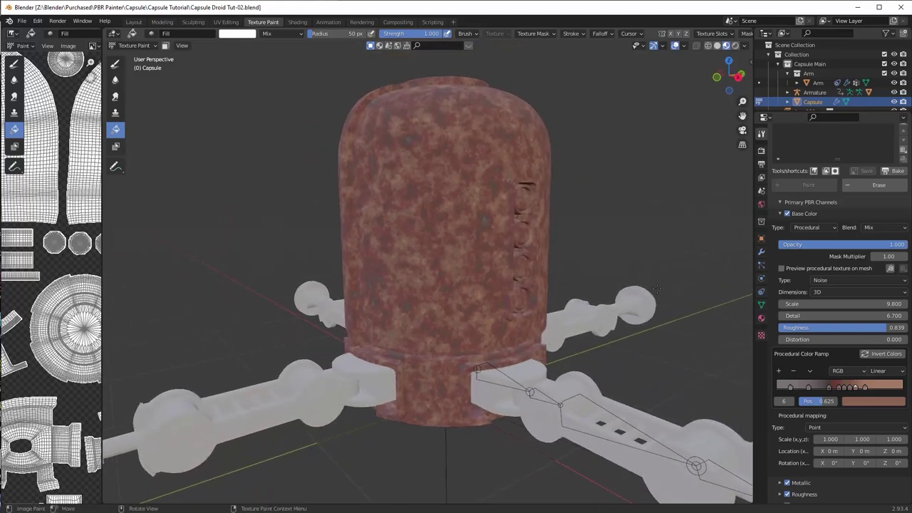
# Step: Disable Base Color and make Metallic procedural noise with scale 9.800, detail 6.700, roughness 0.818, a black stop at 0.442 and a white stop at 0.579
pyautogui.click(780, 214)
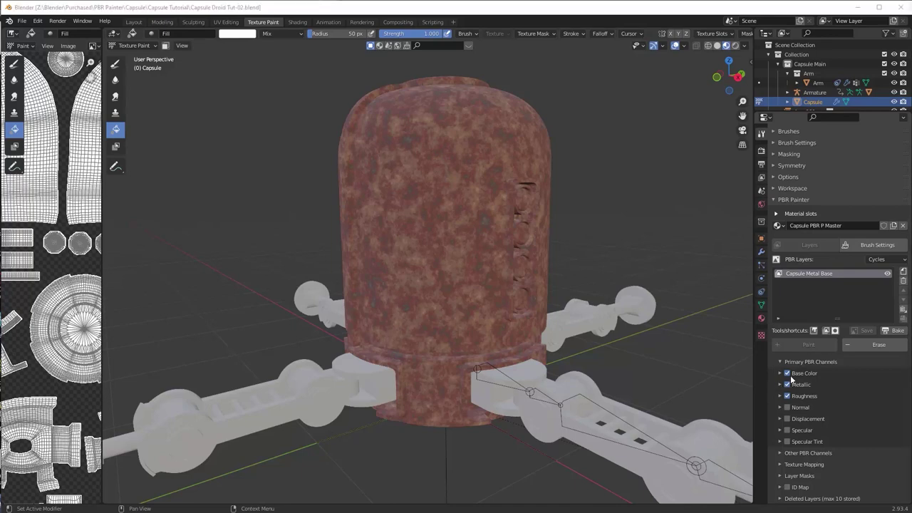
pyautogui.click(780, 372)
pyautogui.scroll(-2, 841, 428)
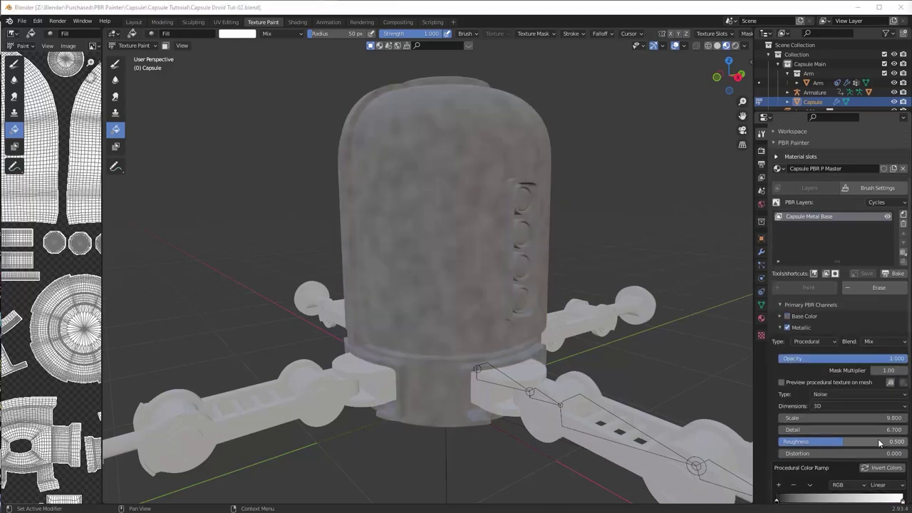
pyautogui.moveTo(843, 442); pyautogui.dragTo(885, 441)
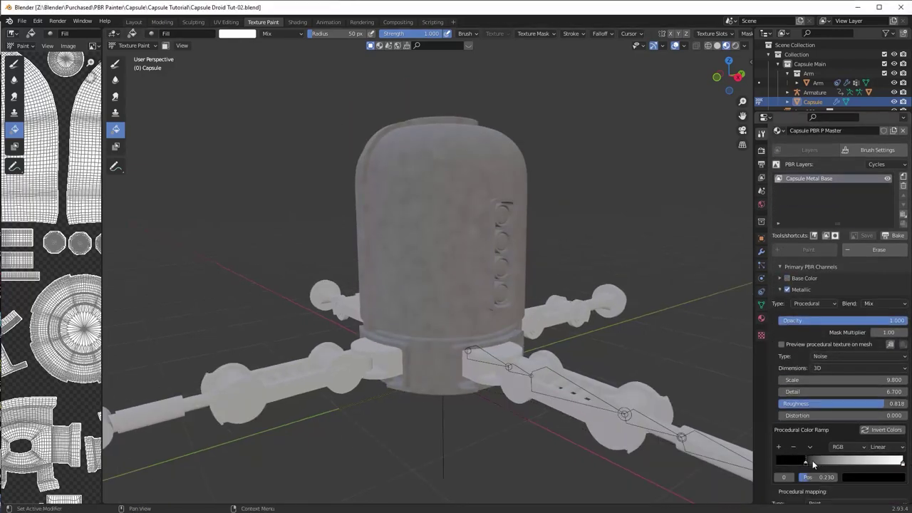
pyautogui.moveTo(901, 463); pyautogui.dragTo(835, 462)
pyautogui.moveTo(853, 462); pyautogui.dragTo(849, 463)
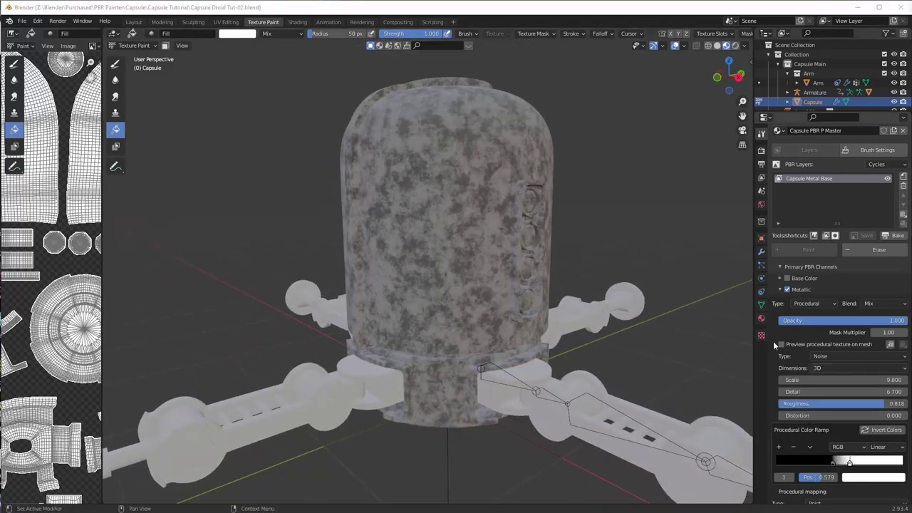
# Step: Copy the Metallic procedural setup, switch the Roughness channel to Procedural and paste the setup onto it
pyautogui.click(890, 345)
pyautogui.click(779, 290)
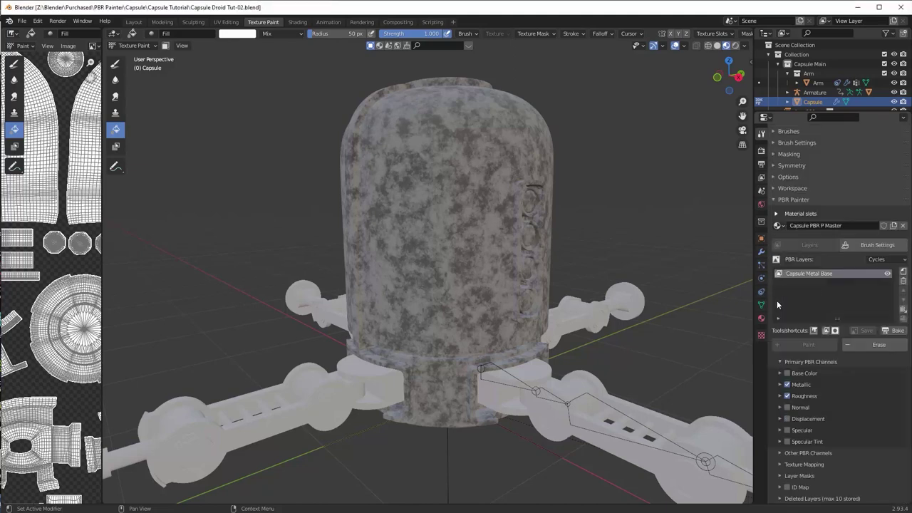
pyautogui.click(780, 397)
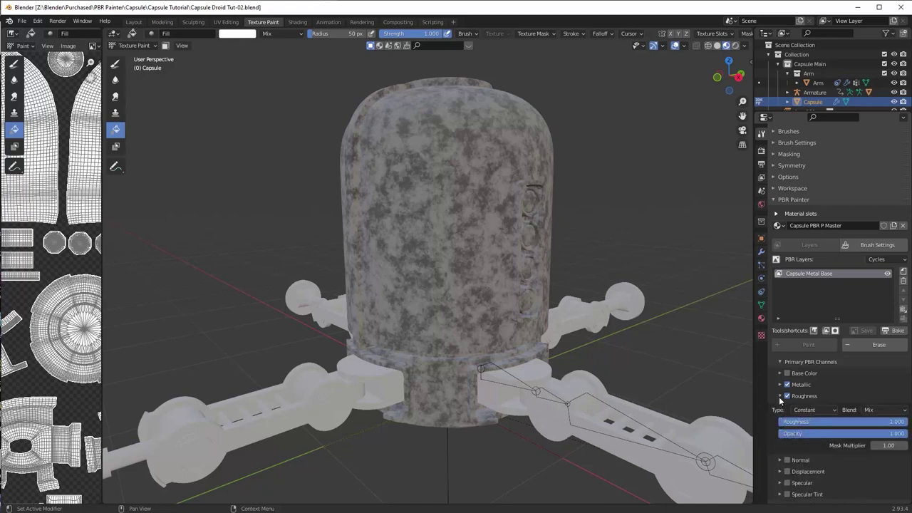
pyautogui.click(816, 410)
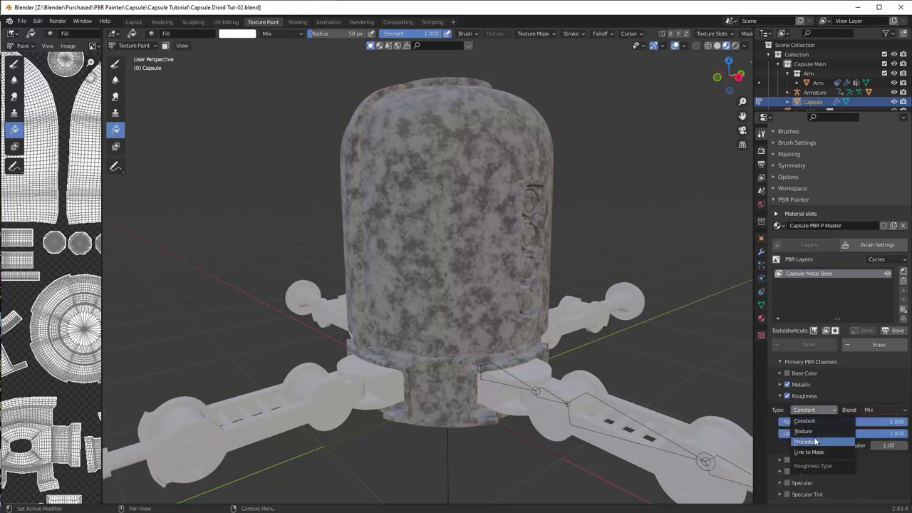
pyautogui.click(811, 442)
pyautogui.click(903, 451)
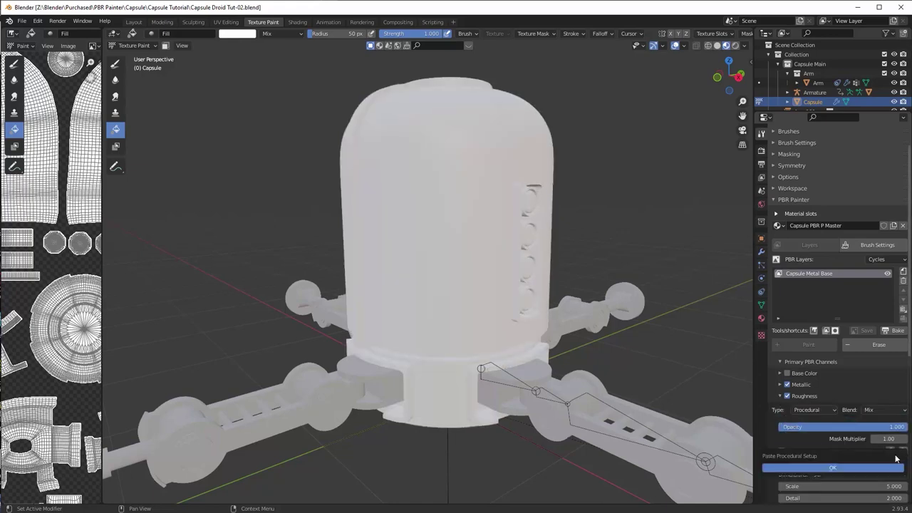
pyautogui.click(838, 467)
pyautogui.moveTo(737, 438); pyautogui.dragTo(547, 308, button='middle')
pyautogui.scroll(-1, 547, 308)
pyautogui.scroll(2, 520, 271)
pyautogui.moveTo(520, 271); pyautogui.dragTo(509, 307, button='middle')
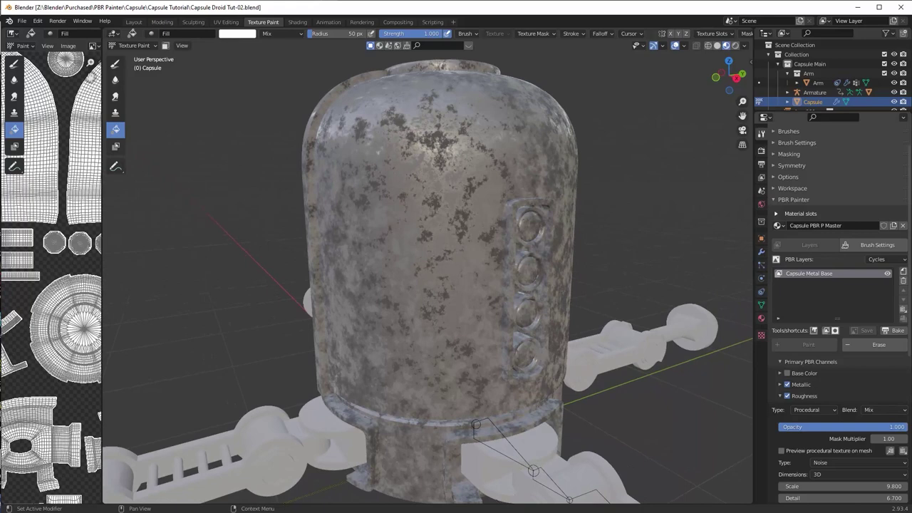
# Step: Spread the Roughness color ramp, with a dark grey first stop at 0.158 and the white stop at 0.640
pyautogui.scroll(-5, 822, 436)
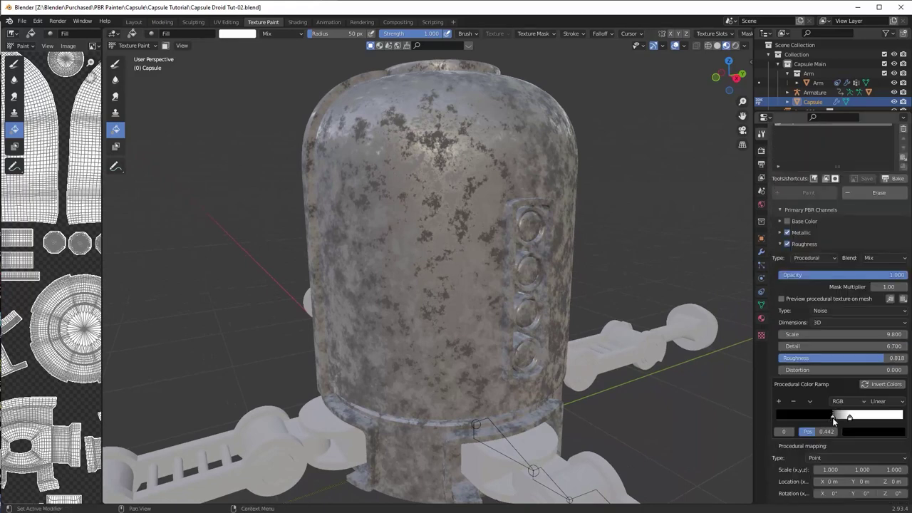
pyautogui.moveTo(833, 419); pyautogui.dragTo(865, 418)
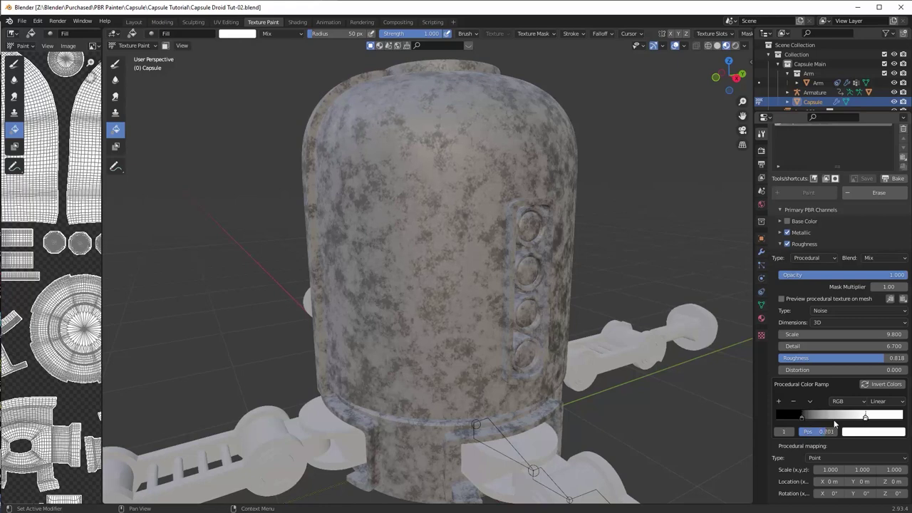
pyautogui.moveTo(645, 335); pyautogui.dragTo(623, 337, button='middle')
pyautogui.click(803, 419)
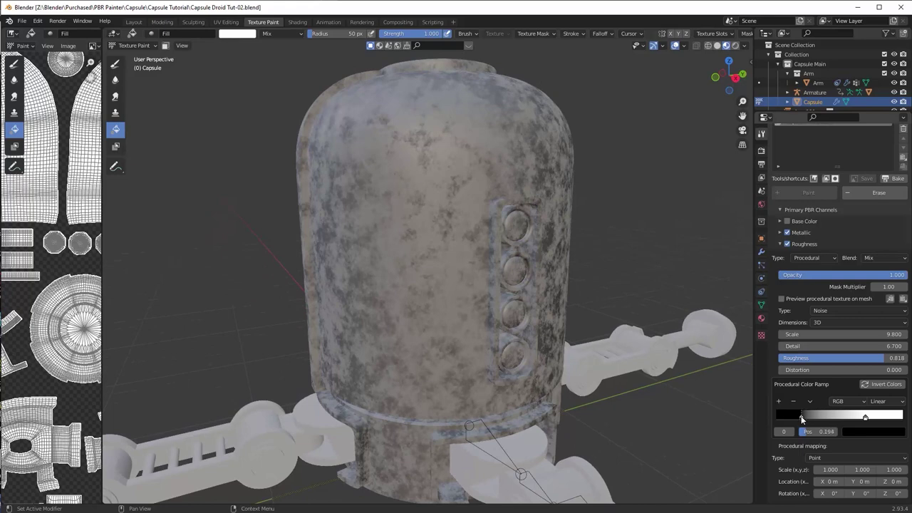
pyautogui.moveTo(802, 420); pyautogui.dragTo(800, 420)
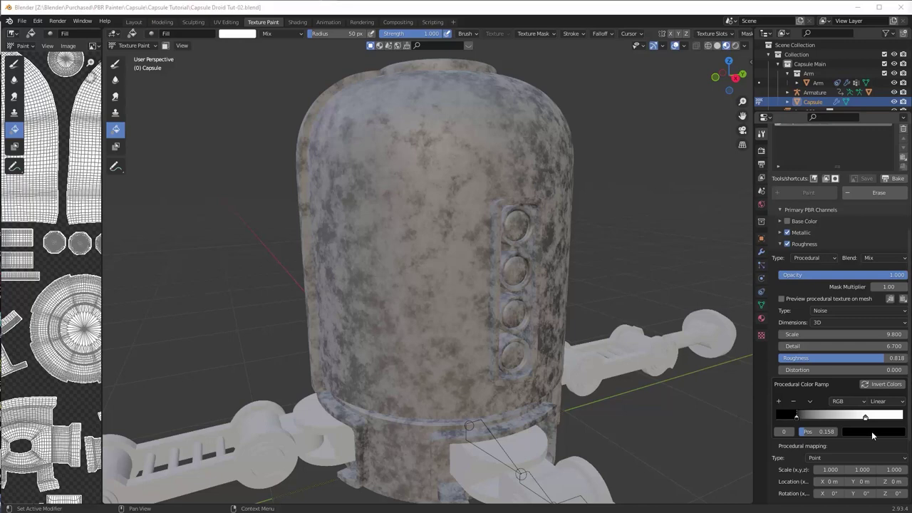
pyautogui.moveTo(865, 418); pyautogui.dragTo(857, 418)
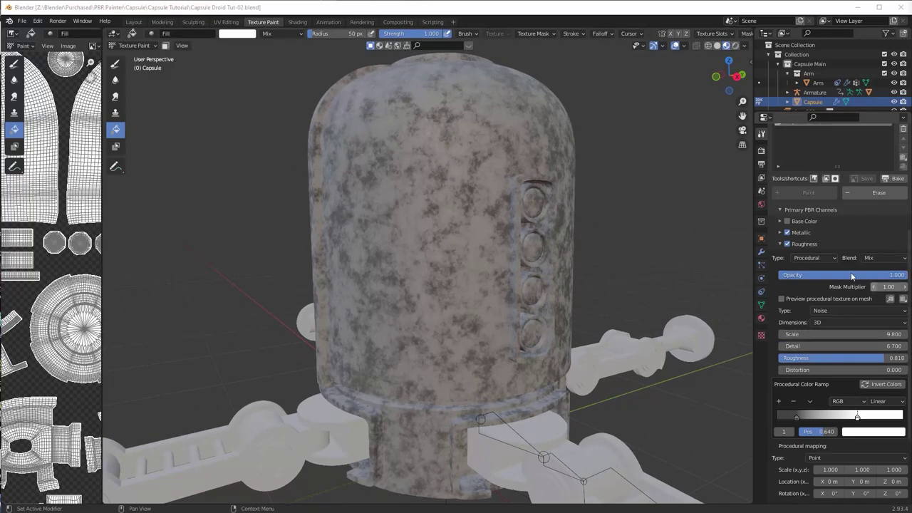
# Step: Enable the Normal channel as Procedural, paste the copied noise setup, invert its ramp and place the white stop at 0.457
pyautogui.click(781, 245)
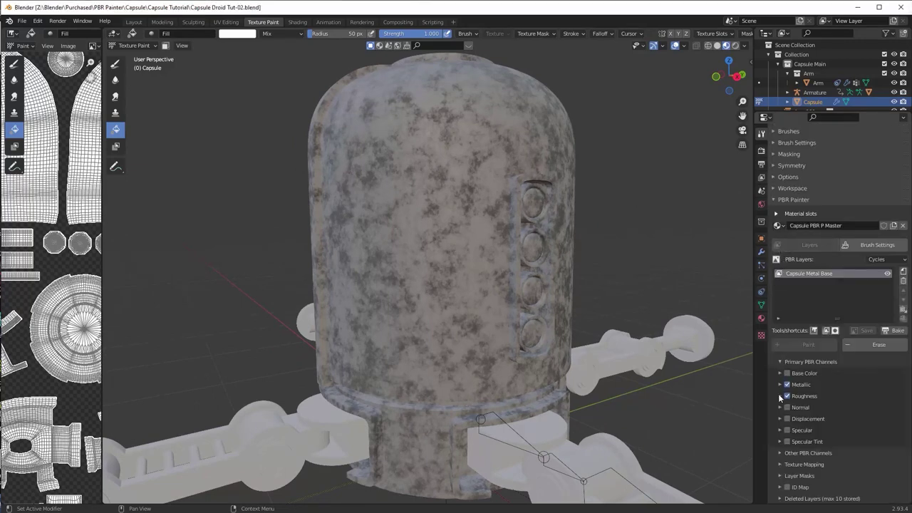
pyautogui.click(787, 407)
pyautogui.click(780, 407)
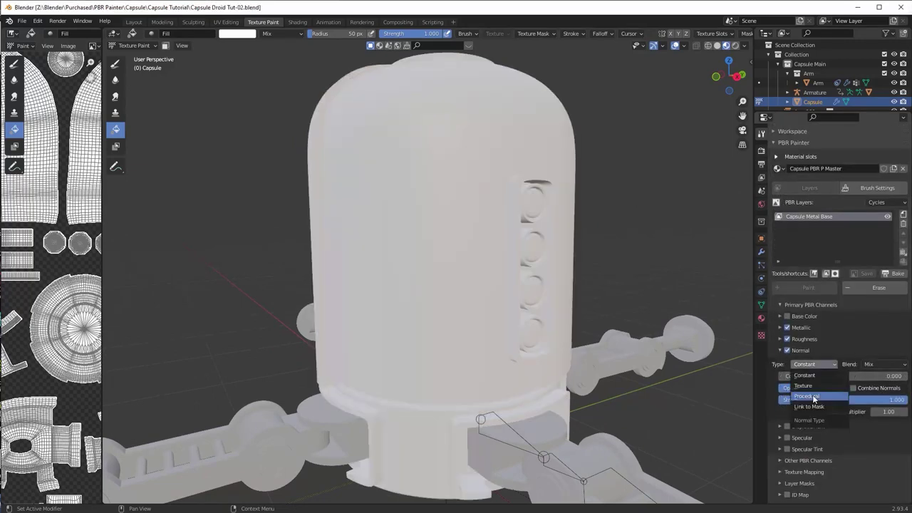
pyautogui.scroll(-2, 864, 412)
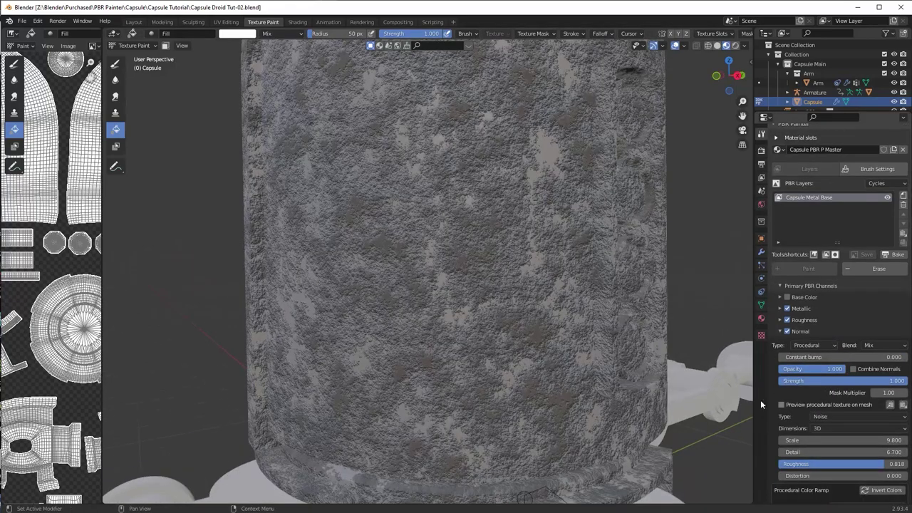
pyautogui.click(849, 409)
pyautogui.moveTo(833, 409); pyautogui.dragTo(888, 409)
pyautogui.moveTo(850, 409); pyautogui.dragTo(835, 411)
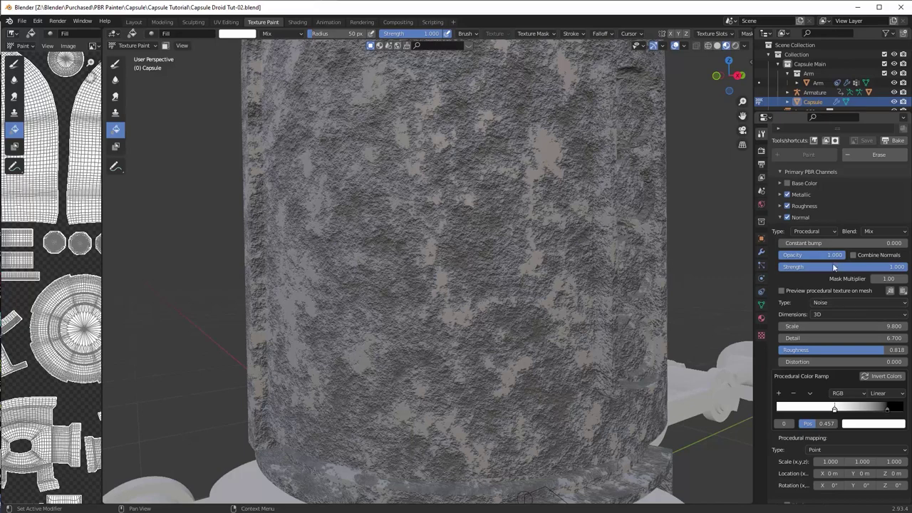
# Step: Lower the Normal channel's opacity to 0.070 and check the bump on the capsule surface
pyautogui.moveTo(834, 255); pyautogui.dragTo(791, 255)
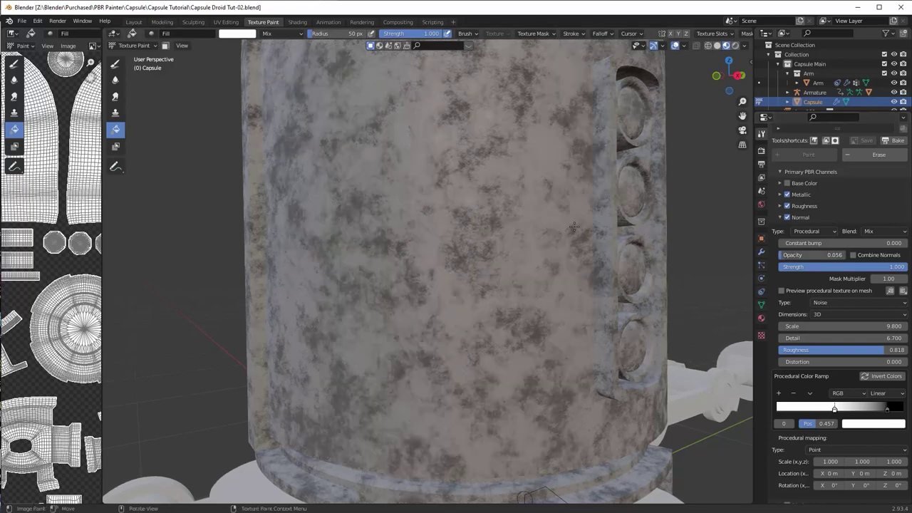
pyautogui.scroll(5, 527, 257)
pyautogui.moveTo(528, 257); pyautogui.dragTo(554, 247, button='middle')
pyautogui.scroll(-5, 554, 247)
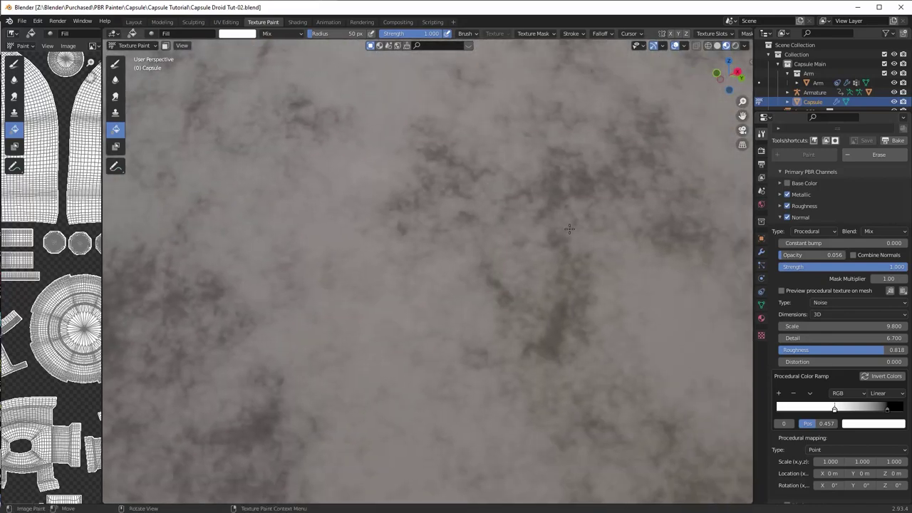
pyautogui.moveTo(590, 220); pyautogui.dragTo(645, 217, button='middle')
pyautogui.moveTo(803, 255); pyautogui.dragTo(805, 255)
pyautogui.scroll(-10, 645, 266)
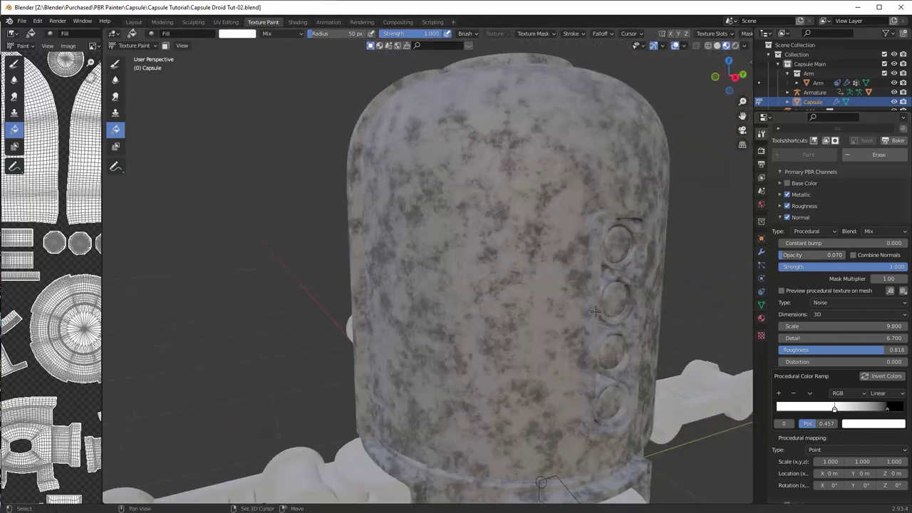
pyautogui.moveTo(559, 255)
pyautogui.mouseDown(button='middle')
pyautogui.moveTo(615, 232)
pyautogui.moveTo(563, 251)
pyautogui.mouseUp(button='middle')
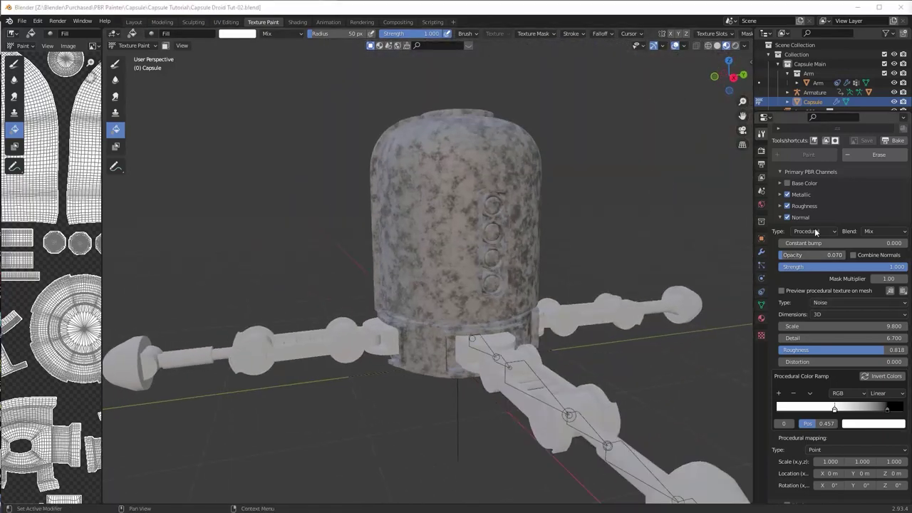
# Step: Turn the Base Color channel back on, collapse the Normal settings and inspect the combined metal on the capsule up close
pyautogui.click(786, 183)
pyautogui.scroll(6, 779, 215)
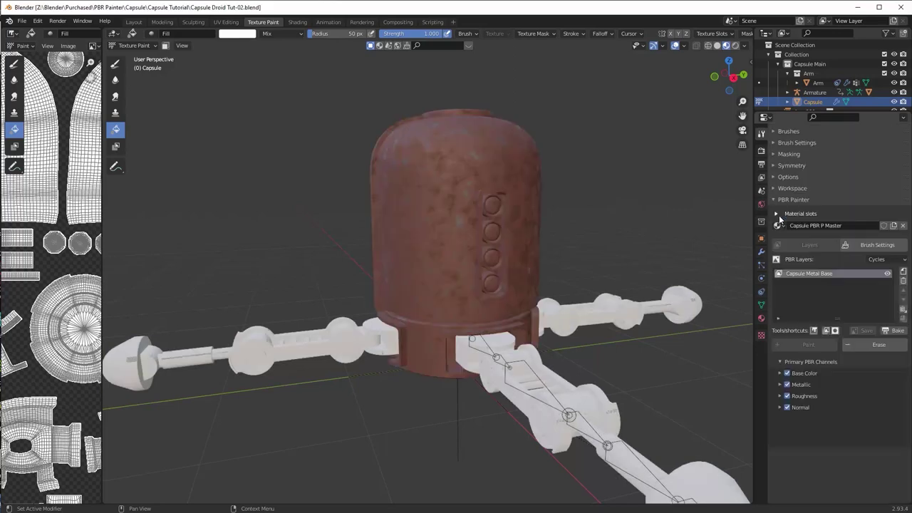
pyautogui.moveTo(594, 224); pyautogui.dragTo(603, 243, button='middle')
pyautogui.scroll(3, 600, 232)
pyautogui.scroll(3, 603, 242)
pyautogui.keyDown('shift'); pyautogui.moveTo(599, 207); pyautogui.dragTo(572, 259, button='middle'); pyautogui.keyUp('shift')
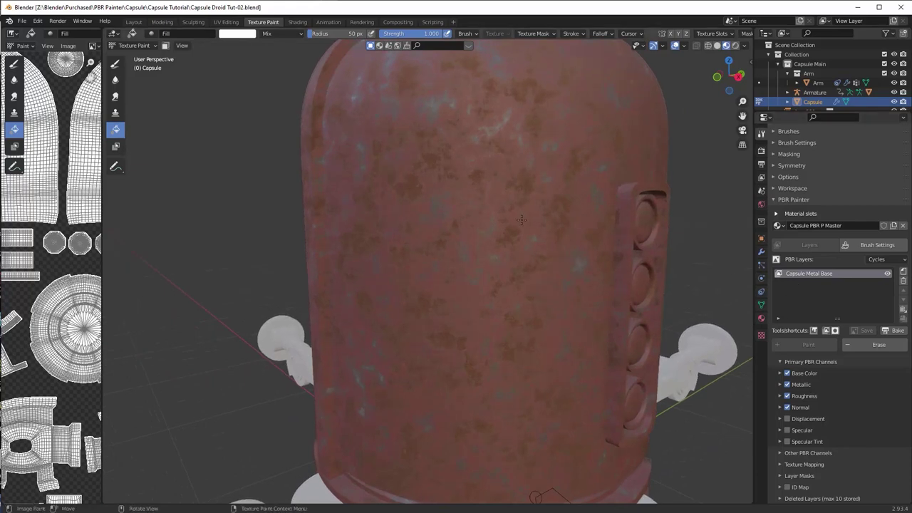
# Step: Adjust the Base Color ramp by setting the first stop to 0.147, shifting the second grey stop closer to the dark one, and setting the dark stop to 0.439
pyautogui.click(781, 373)
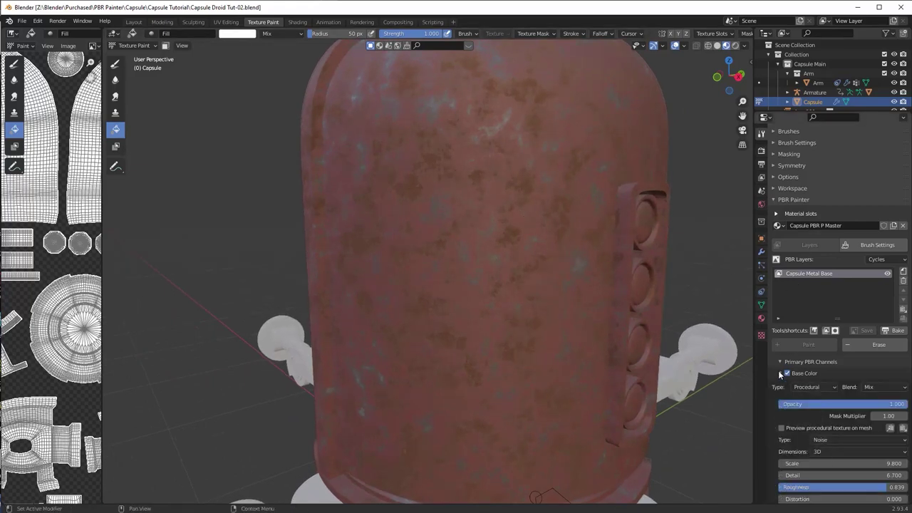
pyautogui.scroll(-4, 826, 450)
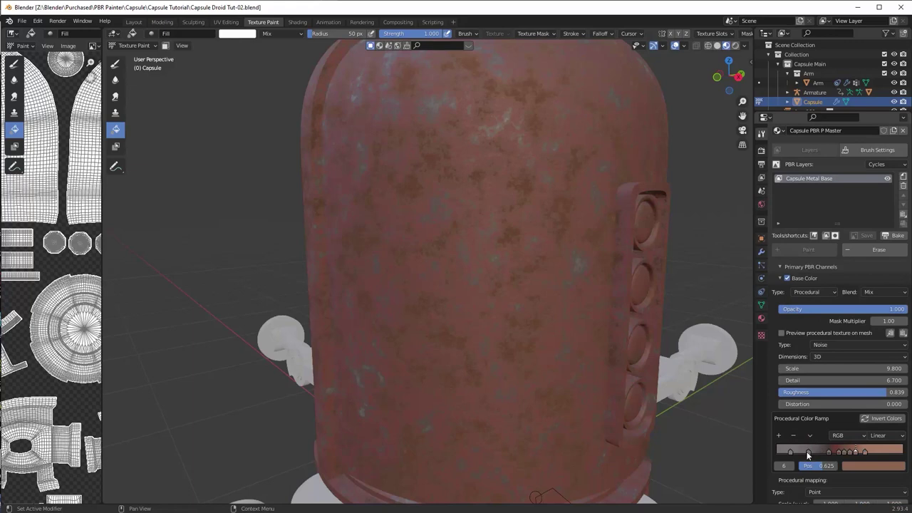
pyautogui.click(790, 453)
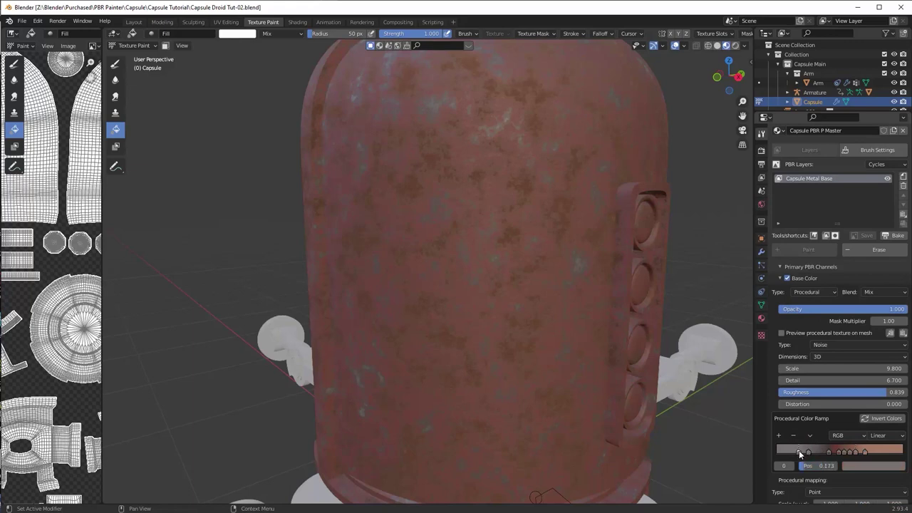
pyautogui.moveTo(809, 454); pyautogui.dragTo(797, 451)
pyautogui.moveTo(643, 319); pyautogui.dragTo(590, 295, button='middle')
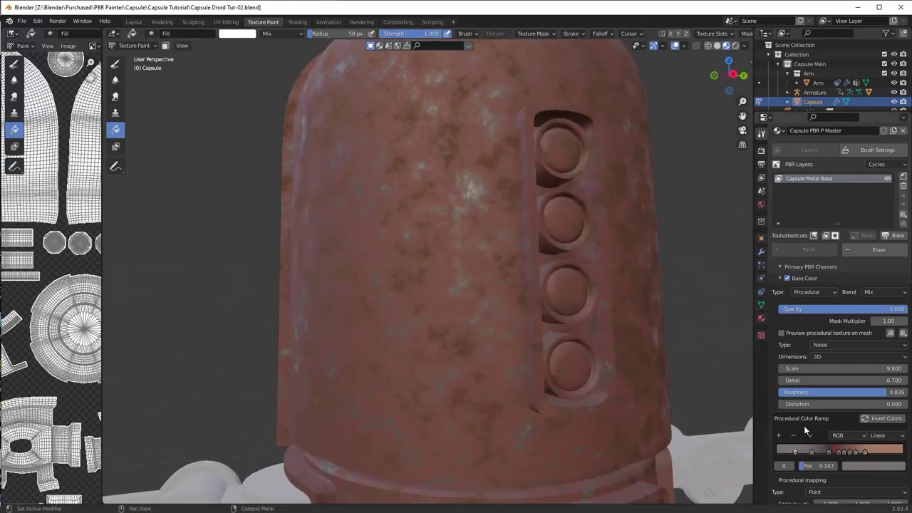
pyautogui.moveTo(813, 454); pyautogui.dragTo(820, 454)
pyautogui.click(831, 453)
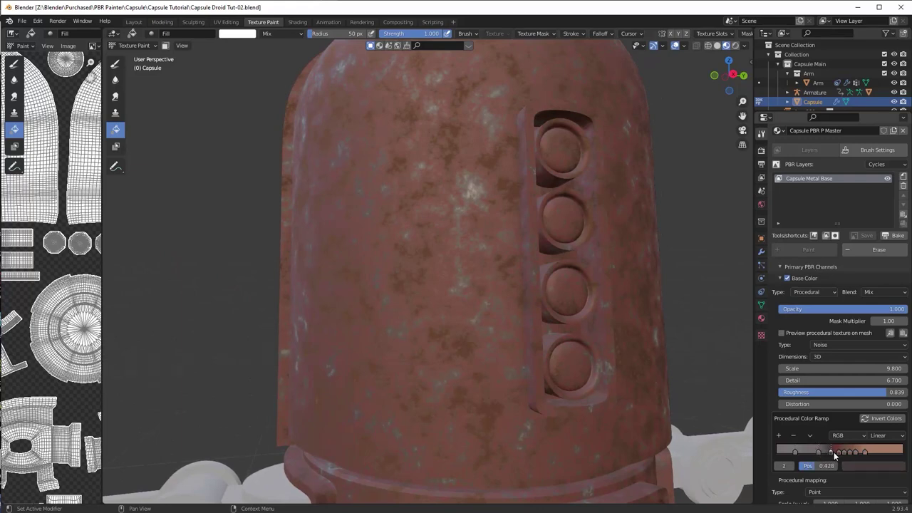
pyautogui.moveTo(728, 391); pyautogui.dragTo(535, 271, button='middle')
pyautogui.scroll(-2, 601, 285)
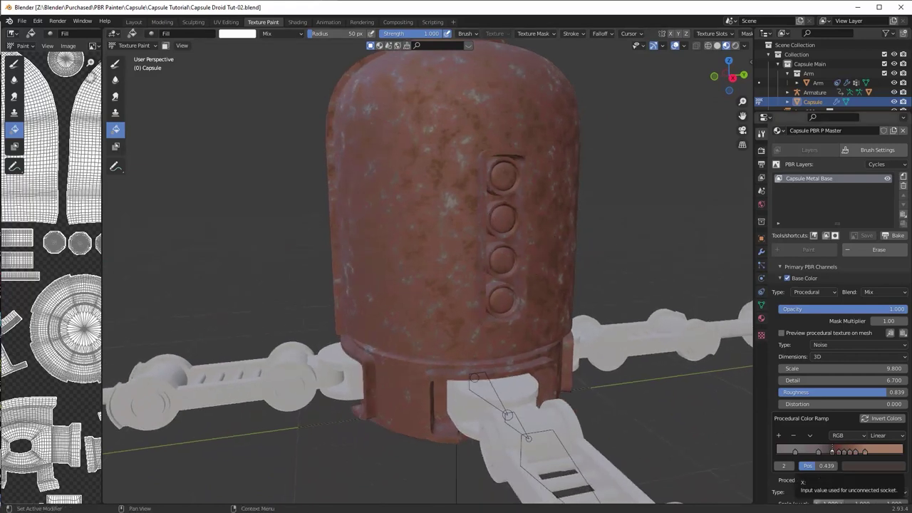
# Step: Examine the adjusted metal on the lower part of the capsule and collapse the Base Color settings
pyautogui.moveTo(498, 292); pyautogui.dragTo(528, 257, button='middle')
pyautogui.scroll(4, 466, 311)
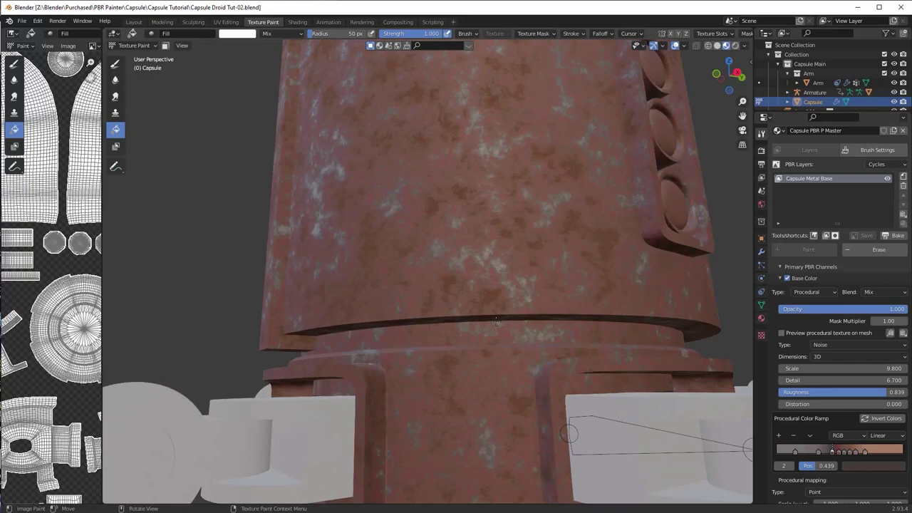
pyautogui.moveTo(497, 321); pyautogui.dragTo(458, 298, button='middle')
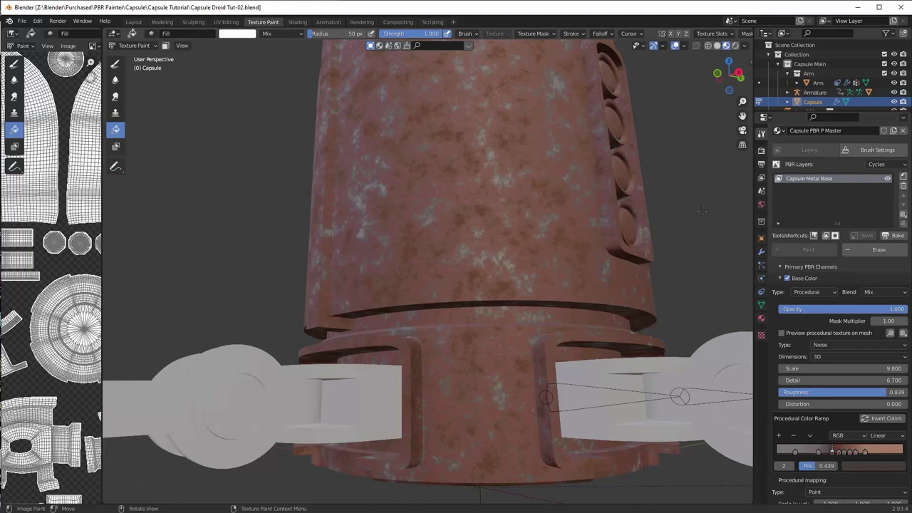
pyautogui.scroll(-5, 782, 242)
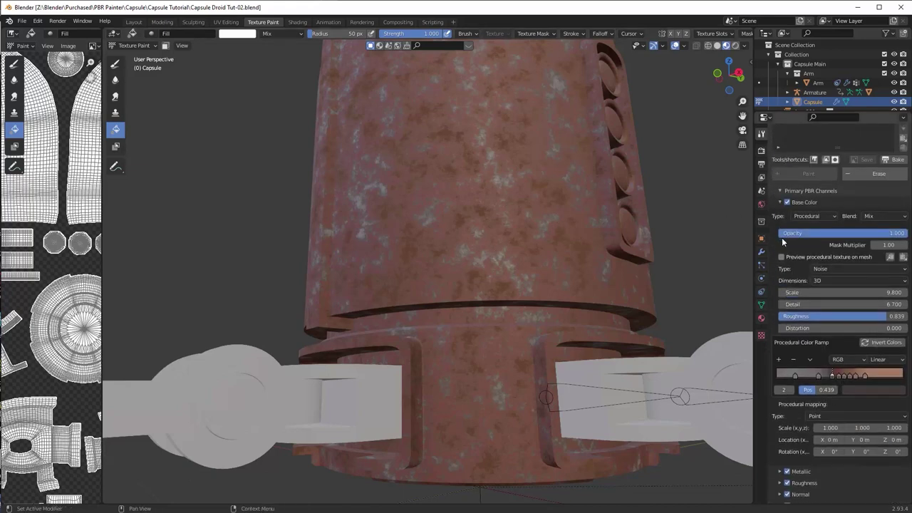
pyautogui.click(779, 202)
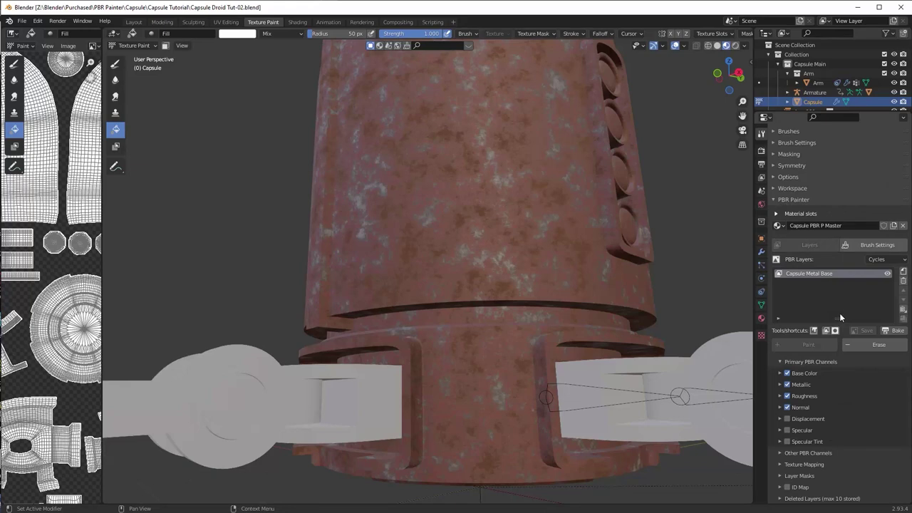
# Step: Add an Ambient Occlusion (Cycles) layer mask to the Capsule Metal Base layer
pyautogui.click(780, 476)
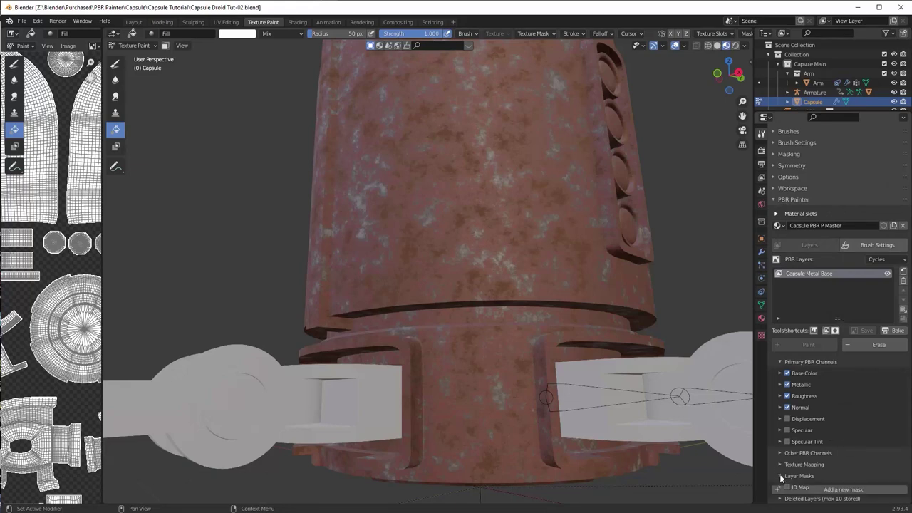
pyautogui.scroll(-1, 861, 462)
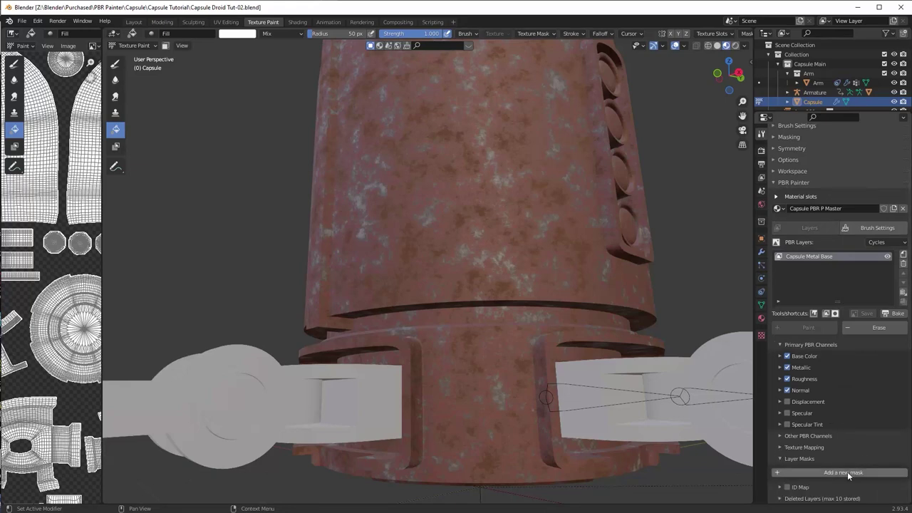
pyautogui.click(849, 474)
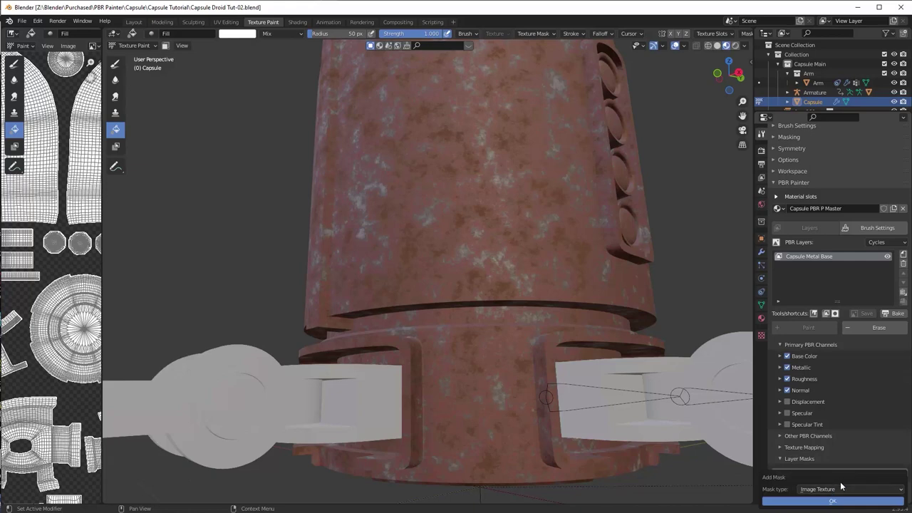
pyautogui.click(844, 490)
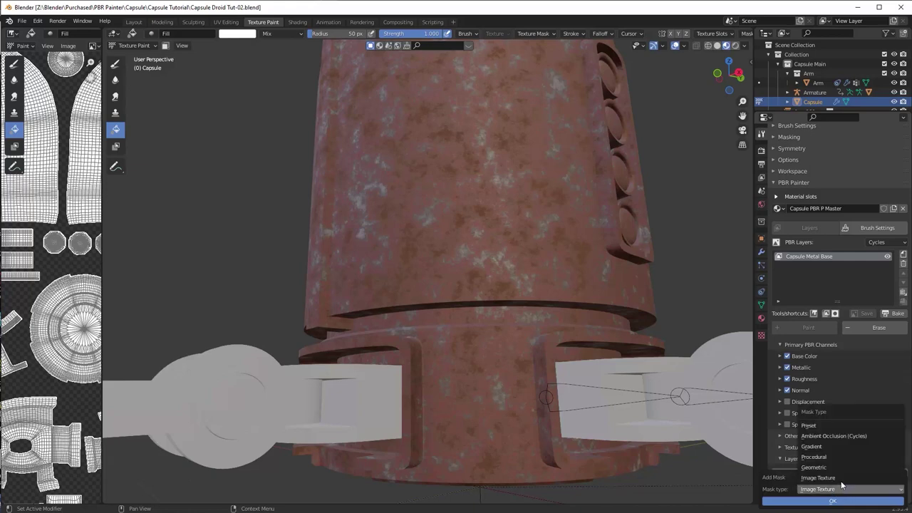
pyautogui.click(847, 437)
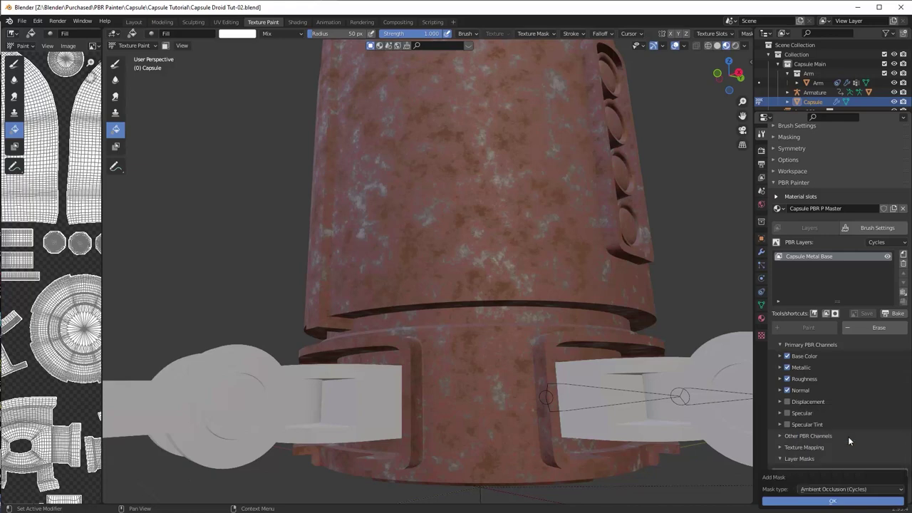
pyautogui.click(839, 501)
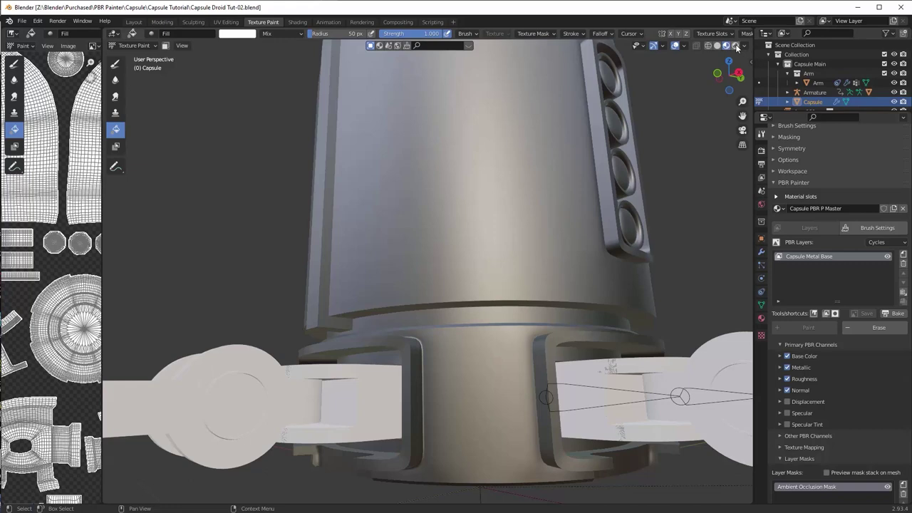
# Step: Switch the viewport to rendered shading and preview the mask stack on the capsule mesh
pyautogui.click(737, 46)
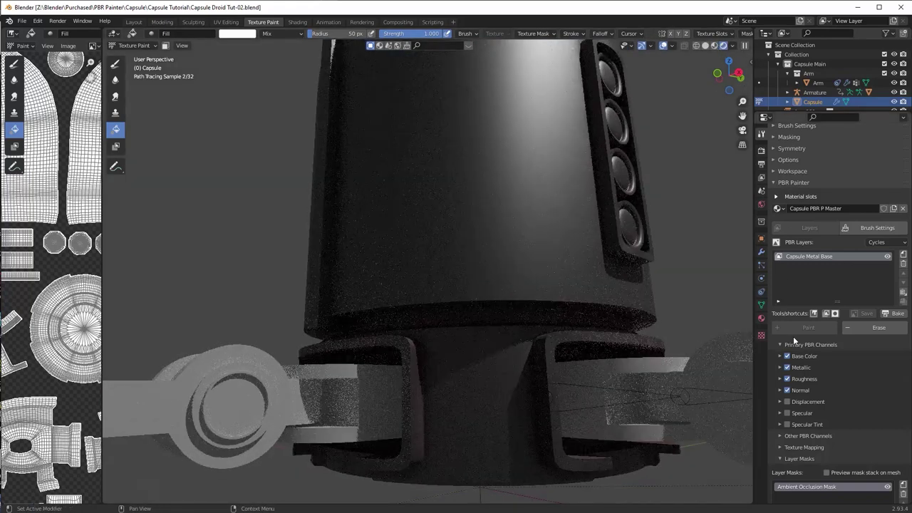
pyautogui.scroll(-5, 840, 389)
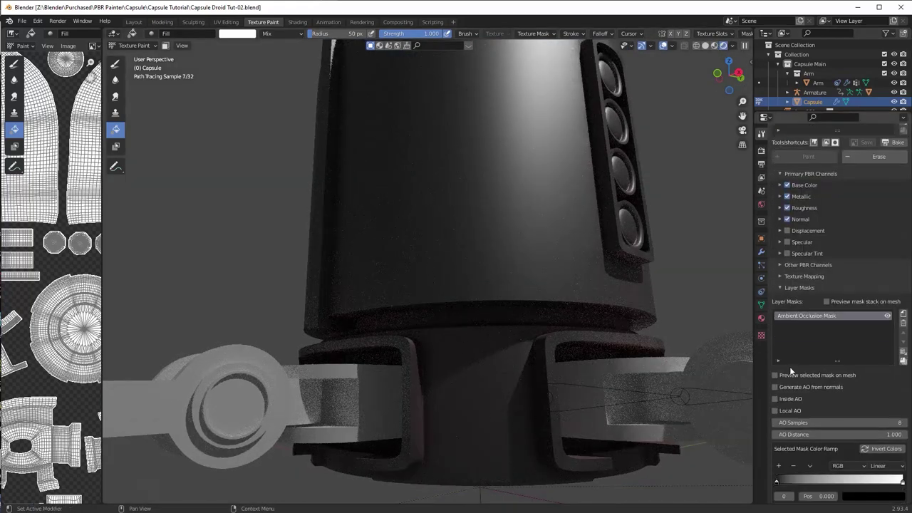
pyautogui.click(826, 301)
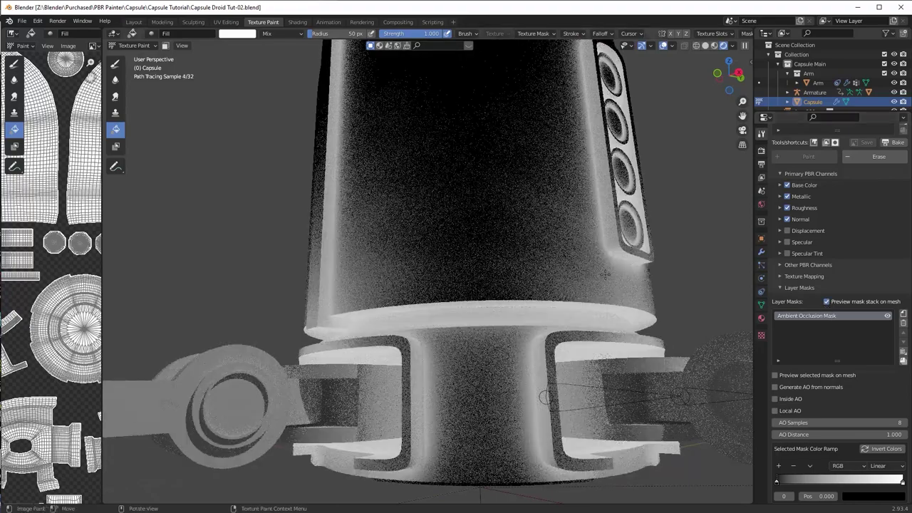
pyautogui.moveTo(604, 268); pyautogui.dragTo(601, 254, button='middle')
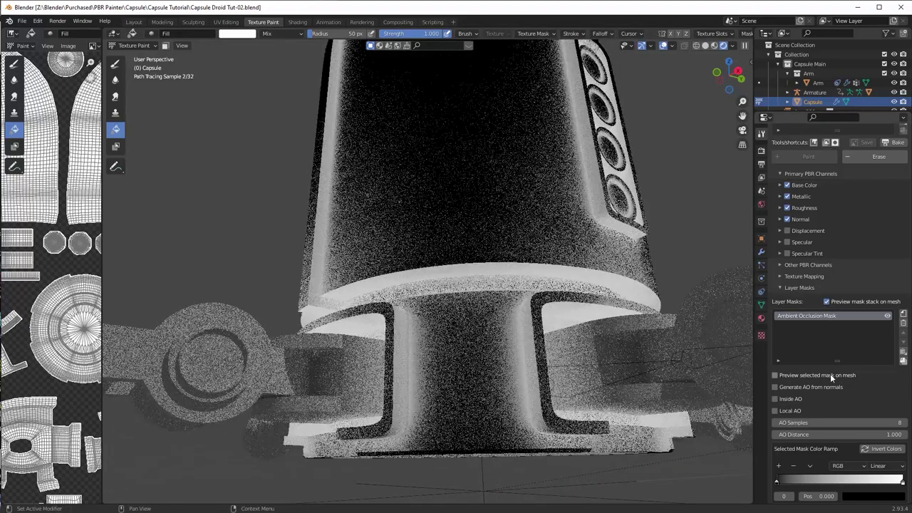
# Step: Set the ambient occlusion mask's AO Distance to 0.03 and enable Inside AO
pyautogui.scroll(-1, 831, 371)
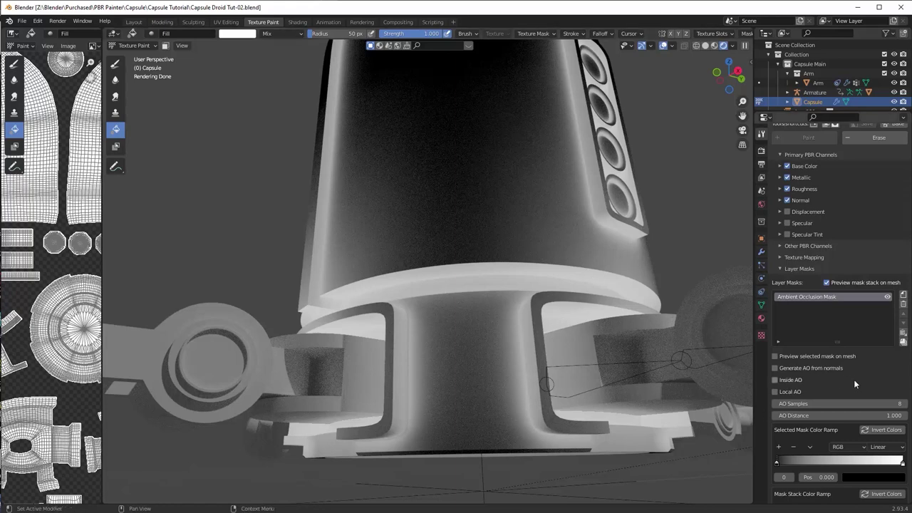
pyautogui.click(878, 416)
pyautogui.write('0.03')
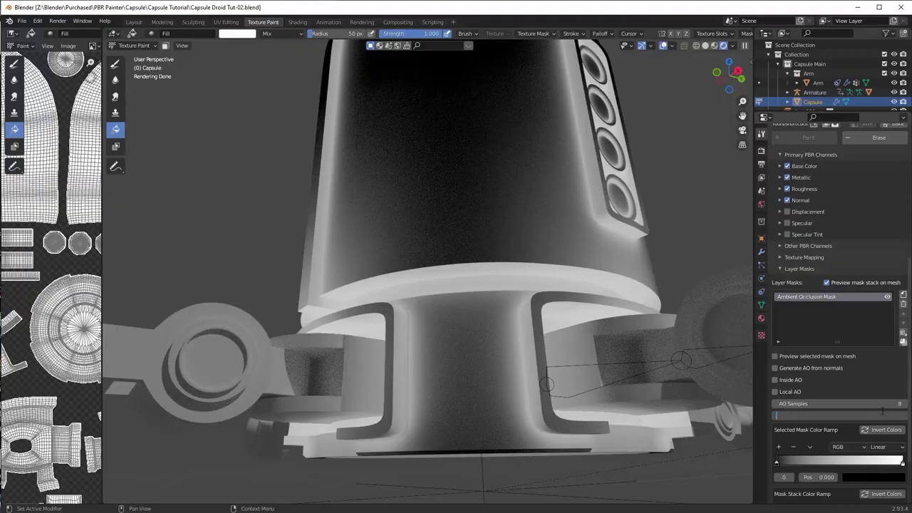
pyautogui.press('Return')
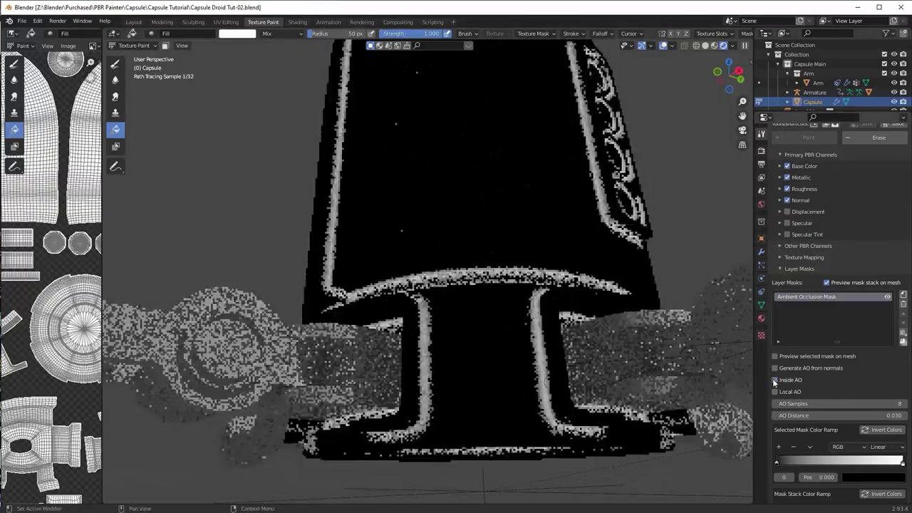
pyautogui.click(774, 380)
pyautogui.moveTo(645, 285); pyautogui.dragTo(618, 297, button='middle')
pyautogui.scroll(1, 619, 295)
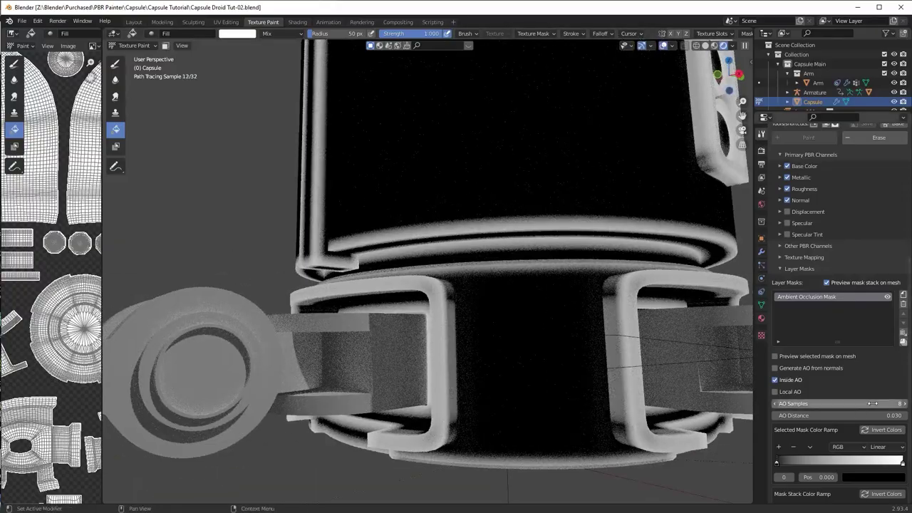
# Step: Raise AO Samples to 10 and tighten the selected mask's color ramp, moving the black stop inward and the white stop to 0.813
pyautogui.click(899, 403)
pyautogui.click(899, 403)
pyautogui.scroll(-2, 896, 420)
pyautogui.moveTo(776, 405); pyautogui.dragTo(882, 404)
pyautogui.keyDown('shift'); pyautogui.moveTo(716, 246); pyautogui.dragTo(550, 502, button='middle'); pyautogui.keyUp('shift')
pyautogui.moveTo(653, 256); pyautogui.dragTo(559, 271, button='middle')
pyautogui.moveTo(882, 404)
pyautogui.mouseDown()
pyautogui.moveTo(805, 404)
pyautogui.moveTo(879, 405)
pyautogui.mouseUp()
pyautogui.moveTo(499, 321); pyautogui.dragTo(537, 244, button='middle')
pyautogui.scroll(-3, 567, 324)
pyautogui.scroll(-1, 538, 244)
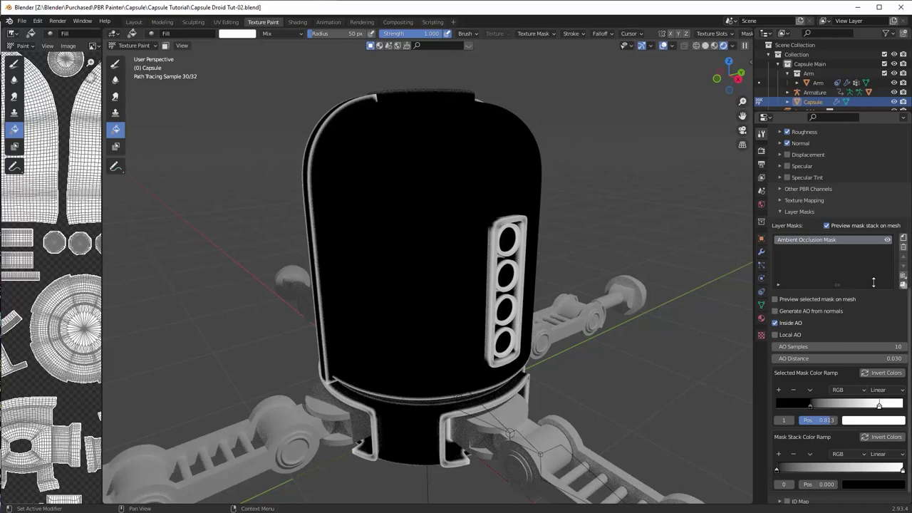
# Step: Check the edge mask around the capsule and merge the visible masks into a 4096 × 4096 bake named "Capsule Edge Mask 1"
pyautogui.moveTo(484, 250); pyautogui.dragTo(476, 245, button='middle')
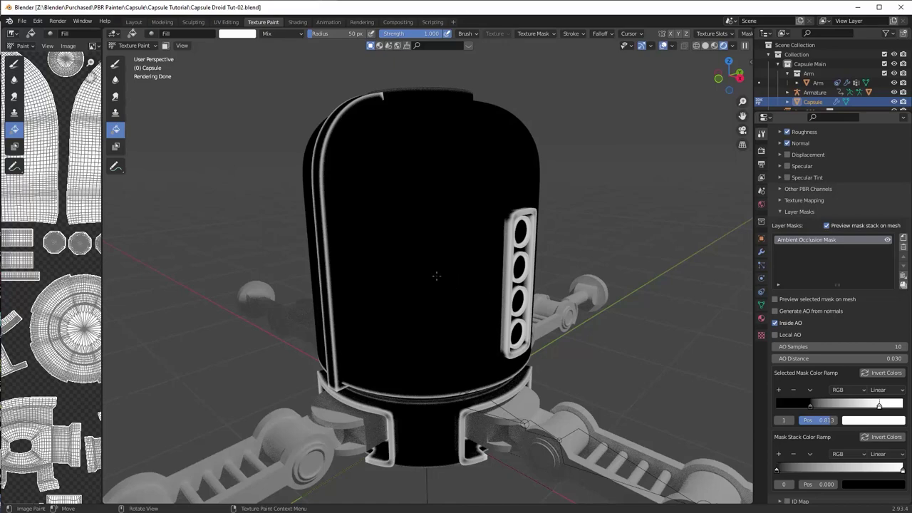
pyautogui.moveTo(436, 276); pyautogui.dragTo(342, 246, button='middle')
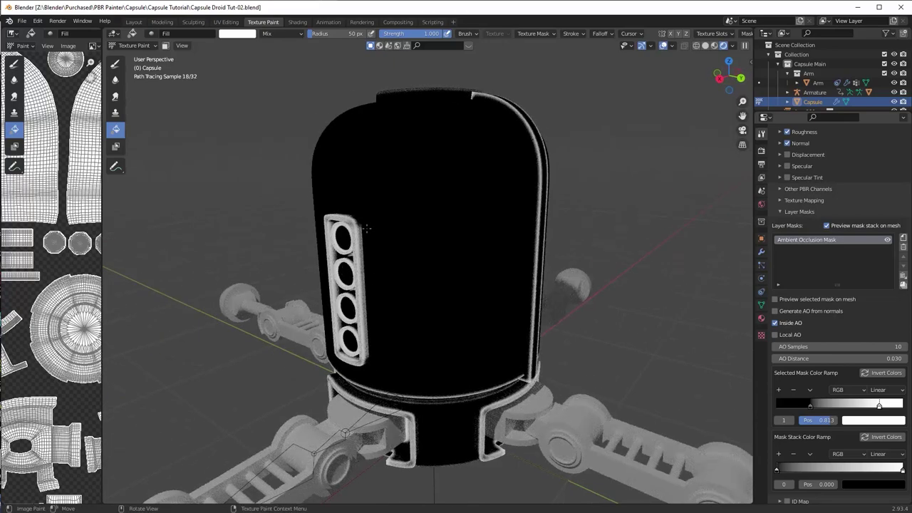
pyautogui.moveTo(375, 348); pyautogui.dragTo(502, 341, button='middle')
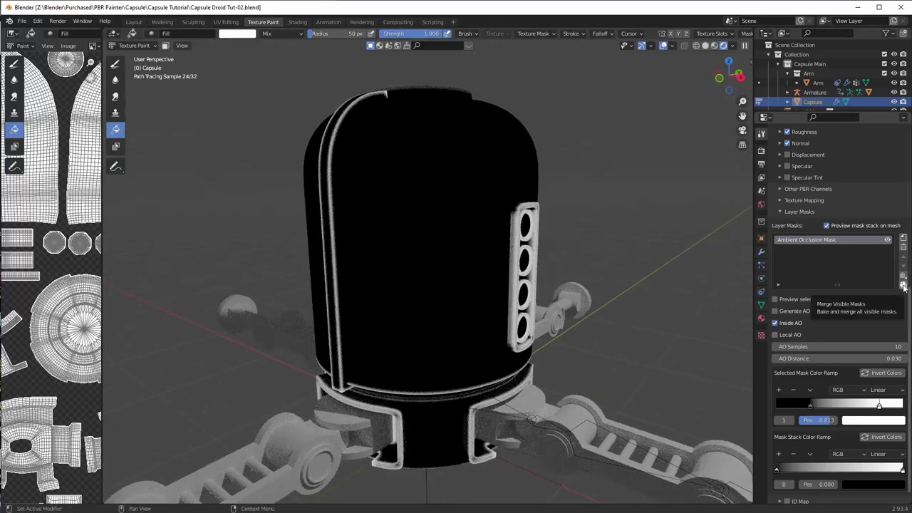
pyautogui.click(904, 285)
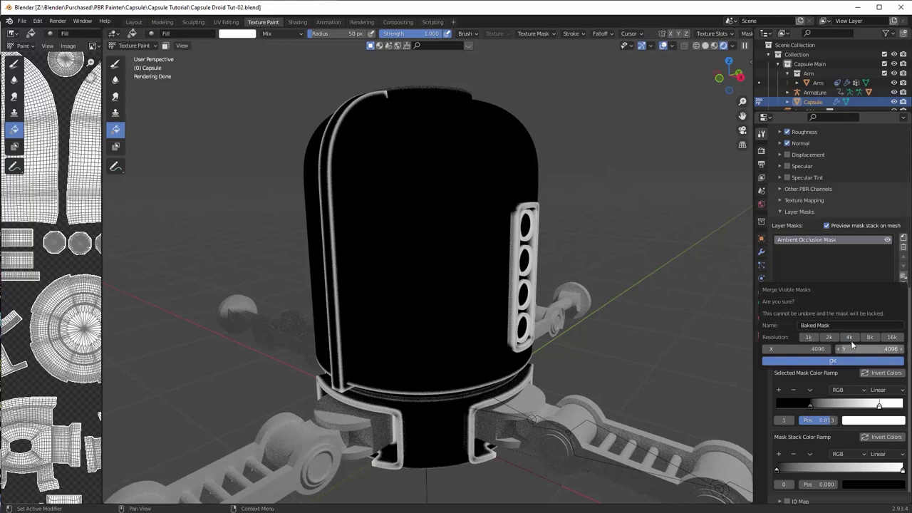
pyautogui.click(837, 325)
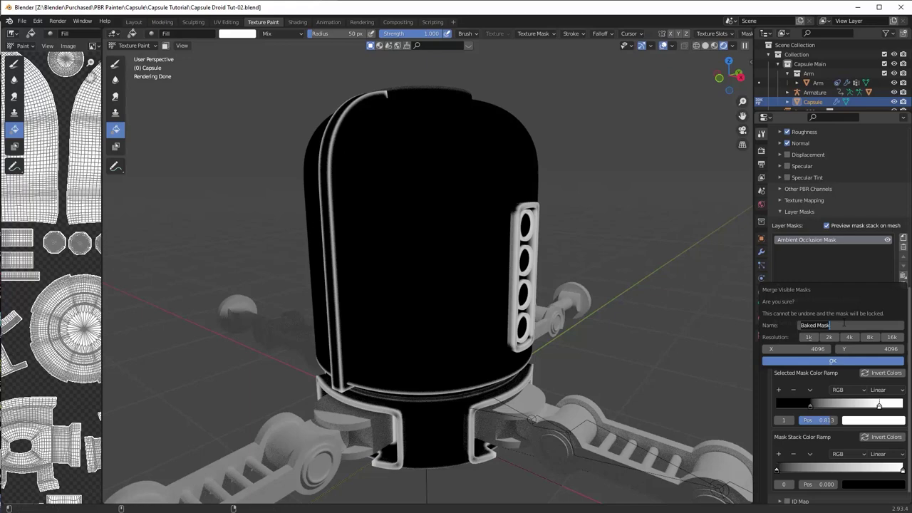
pyautogui.write('Capsule')
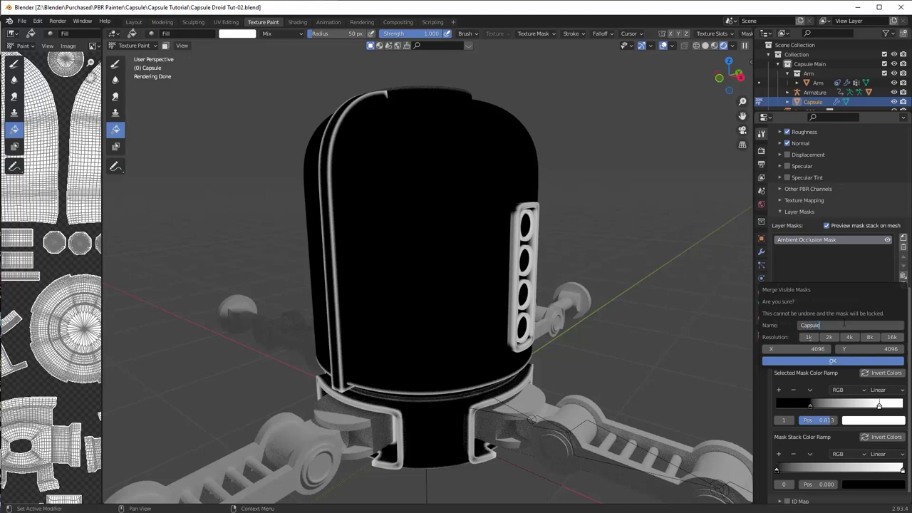
pyautogui.write(' Edge Mask 1')
pyautogui.press('Return')
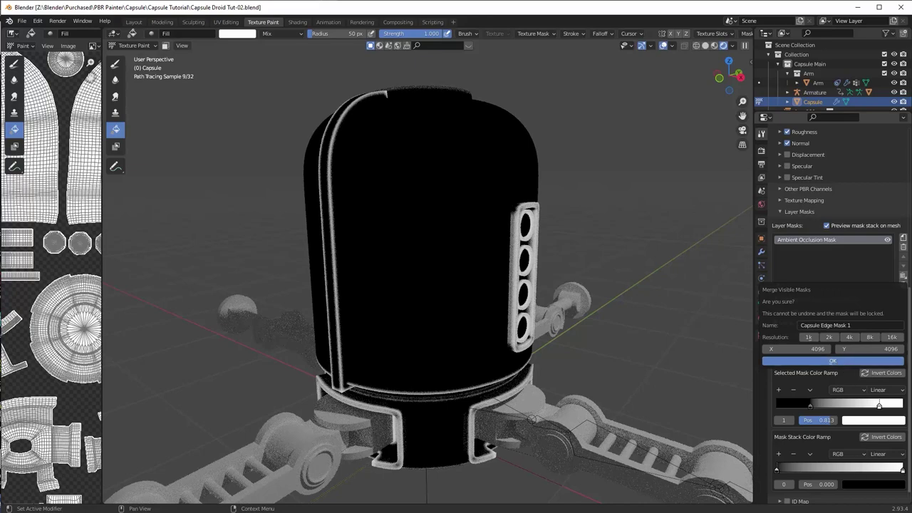
pyautogui.click(832, 360)
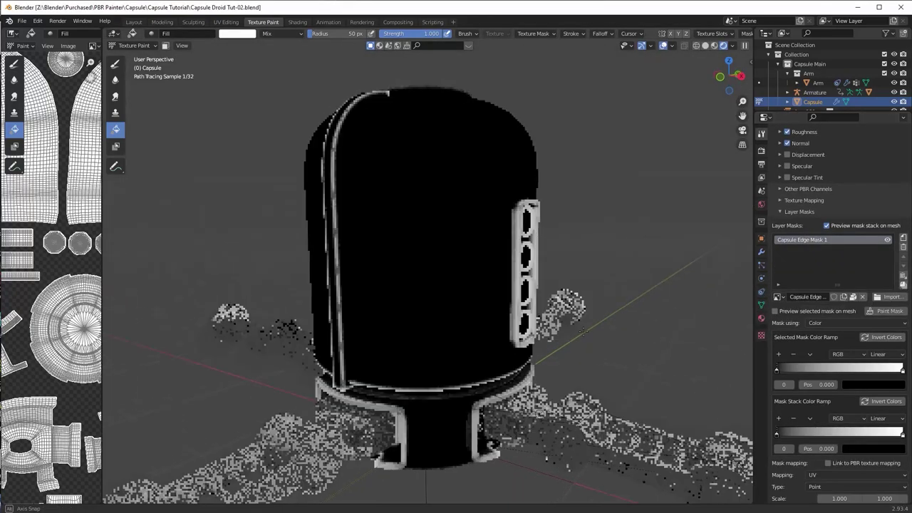
# Step: Return the viewport to Material Preview shading, widen the image editor and display the Capsule Edge Mask 1_4K image in it
pyautogui.click(716, 47)
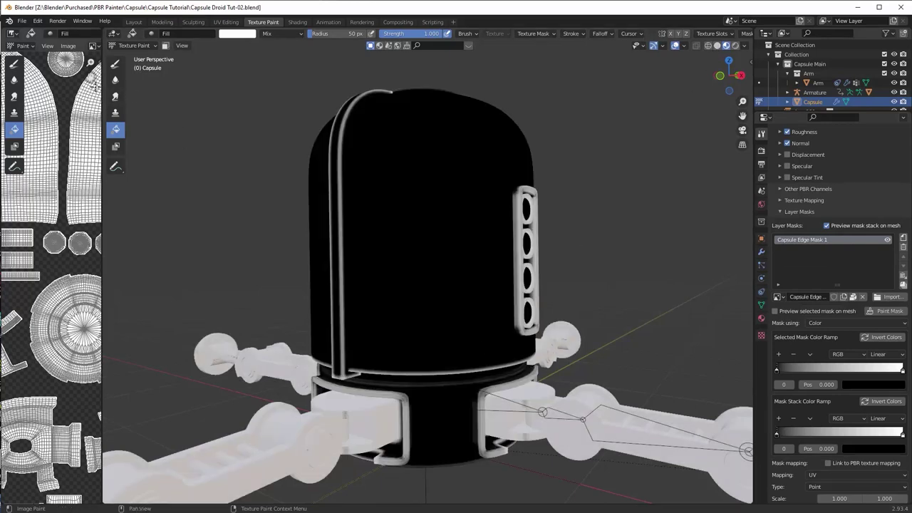
pyautogui.moveTo(103, 89); pyautogui.dragTo(278, 85)
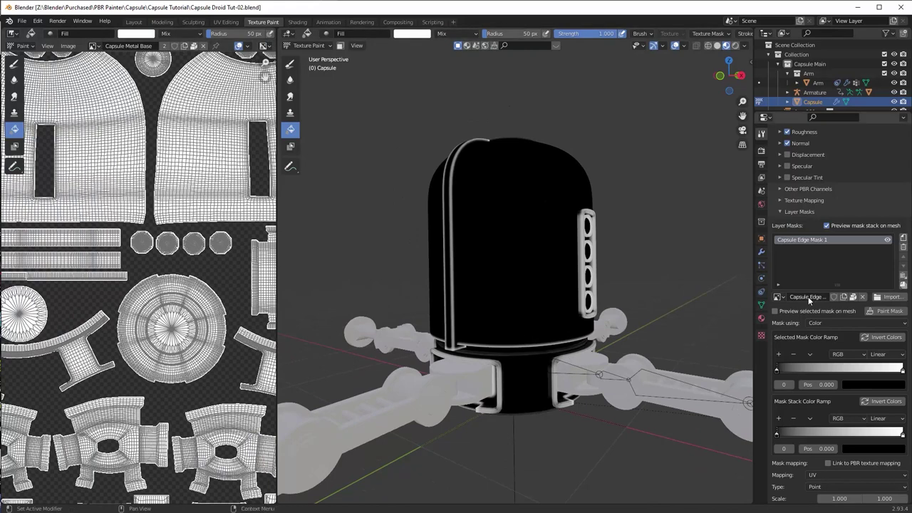
pyautogui.click(94, 46)
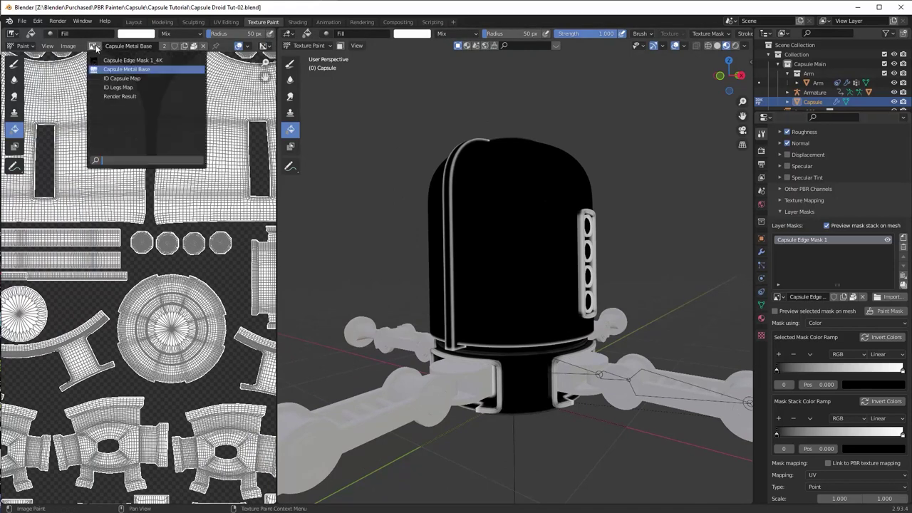
pyautogui.click(132, 60)
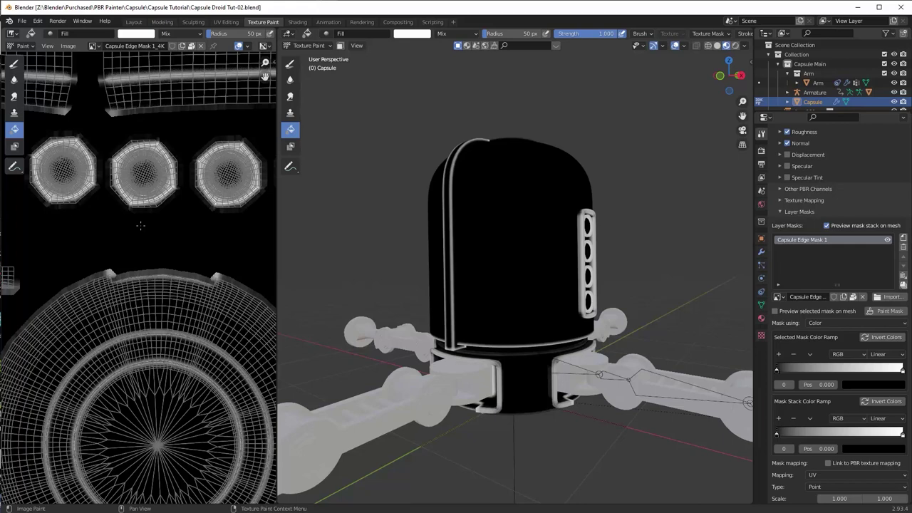
pyautogui.scroll(-1, 141, 228)
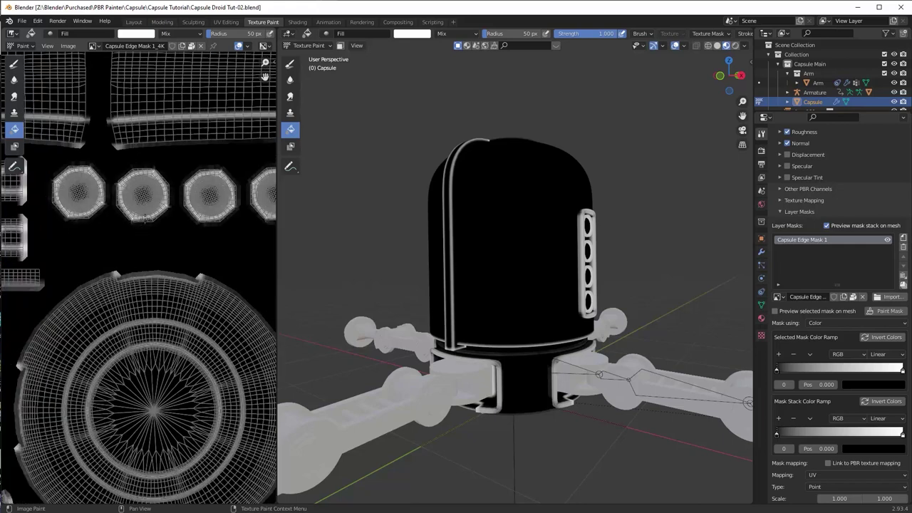
# Step: Examine the baked edge mask on the capsule's button panel and side seam
pyautogui.moveTo(463, 292); pyautogui.dragTo(448, 299, button='middle')
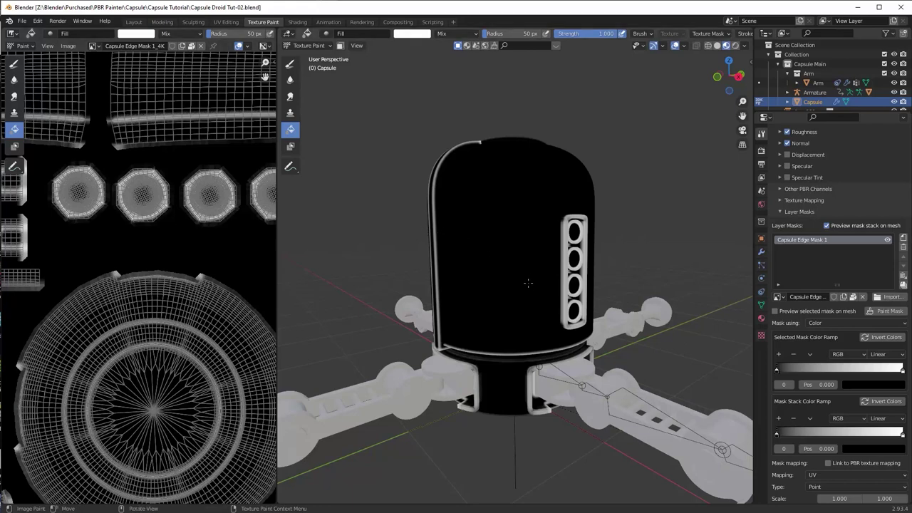
pyautogui.moveTo(528, 283); pyautogui.dragTo(499, 310, button='middle')
pyautogui.scroll(5, 545, 268)
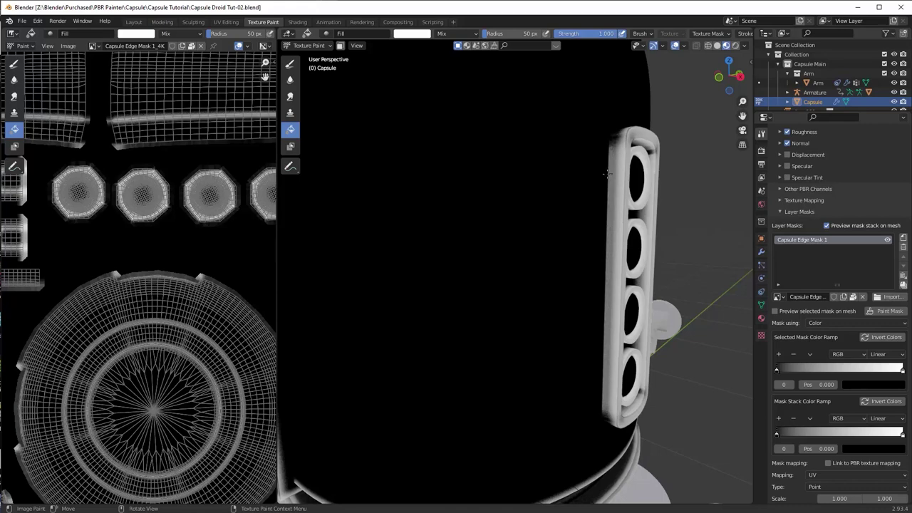
pyautogui.moveTo(577, 183); pyautogui.dragTo(451, 185, button='middle')
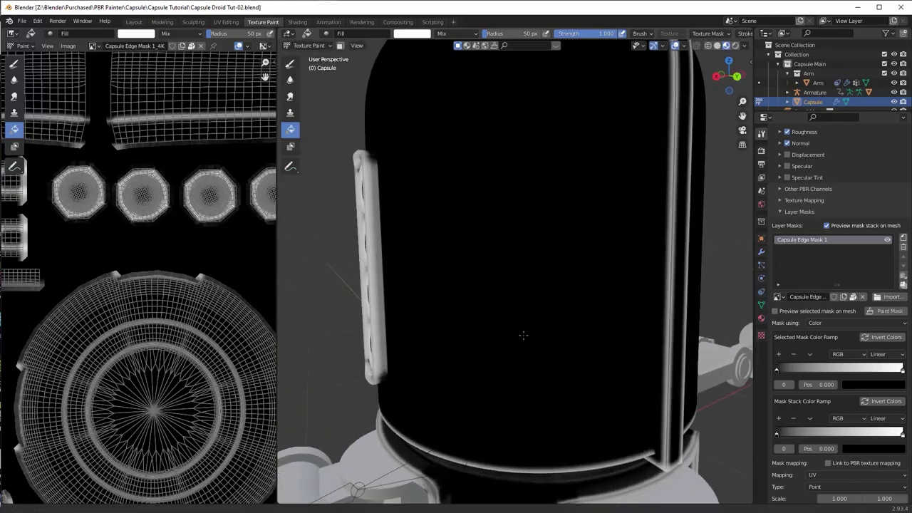
# Step: Add an Ambient Occlusion (Cycles) mask and show it alone in Rendered shading, with Capsule Edge Mask 1 hidden
pyautogui.keyDown('shift'); pyautogui.moveTo(525, 332); pyautogui.dragTo(471, 317, button='middle'); pyautogui.keyUp('shift')
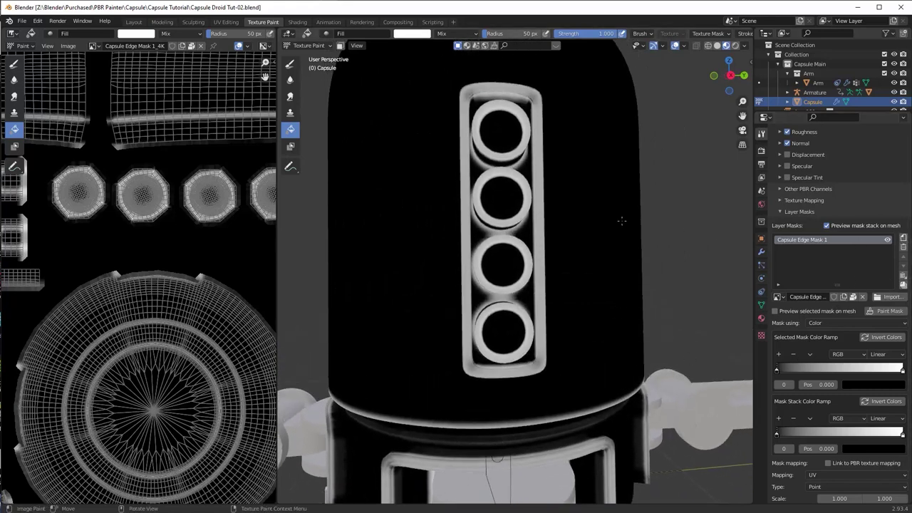
pyautogui.moveTo(584, 235); pyautogui.dragTo(546, 209, button='middle')
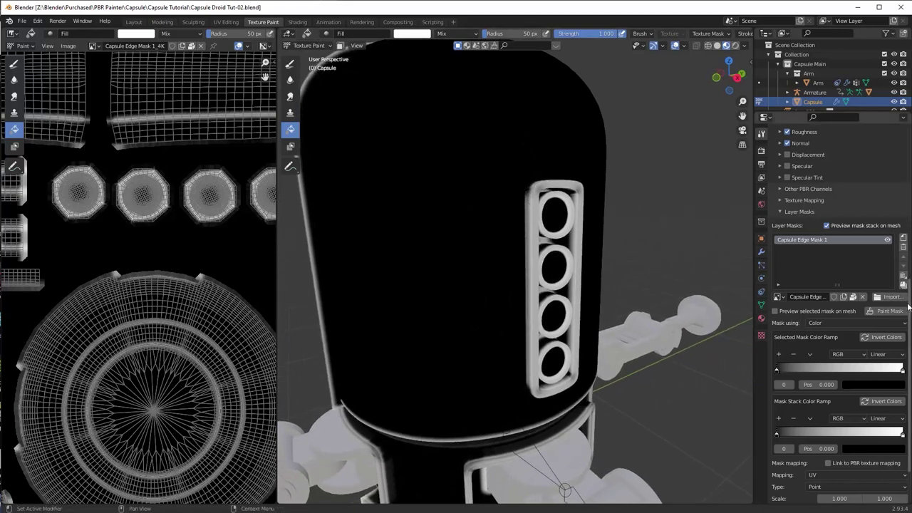
pyautogui.click(904, 239)
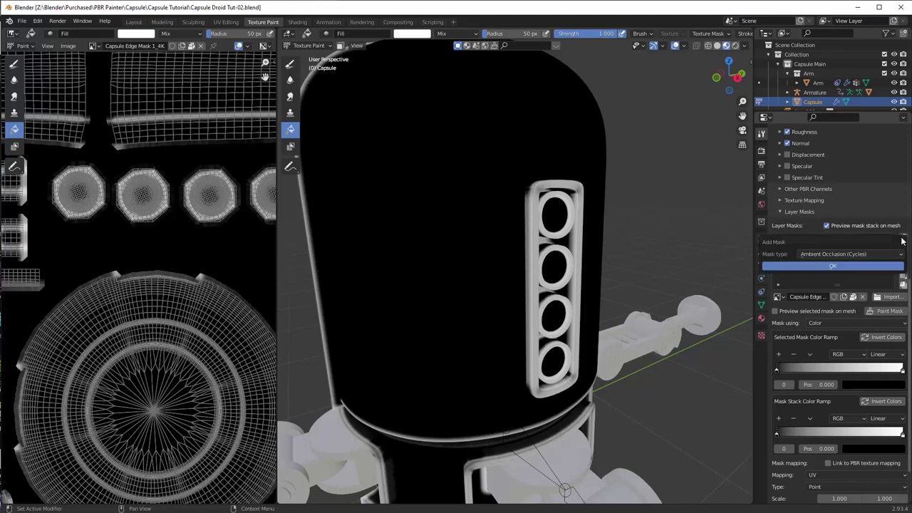
pyautogui.click(833, 266)
pyautogui.click(736, 46)
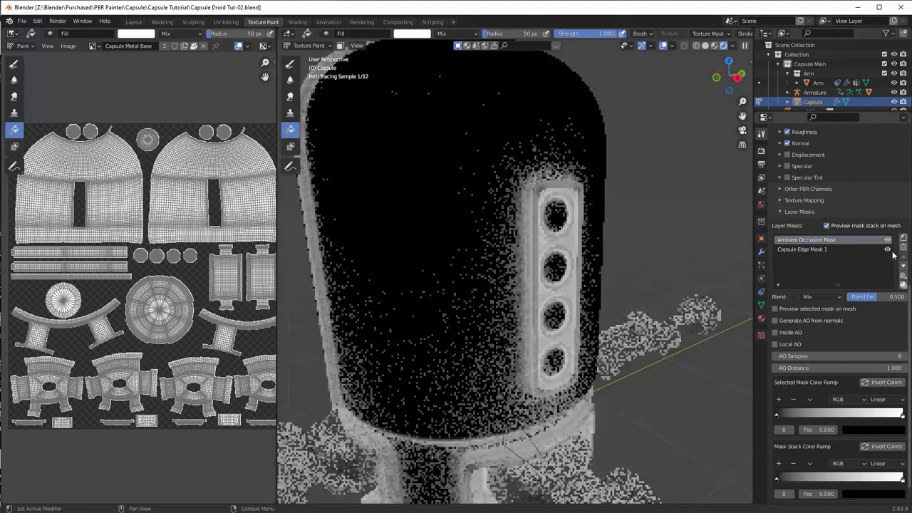
pyautogui.click(887, 249)
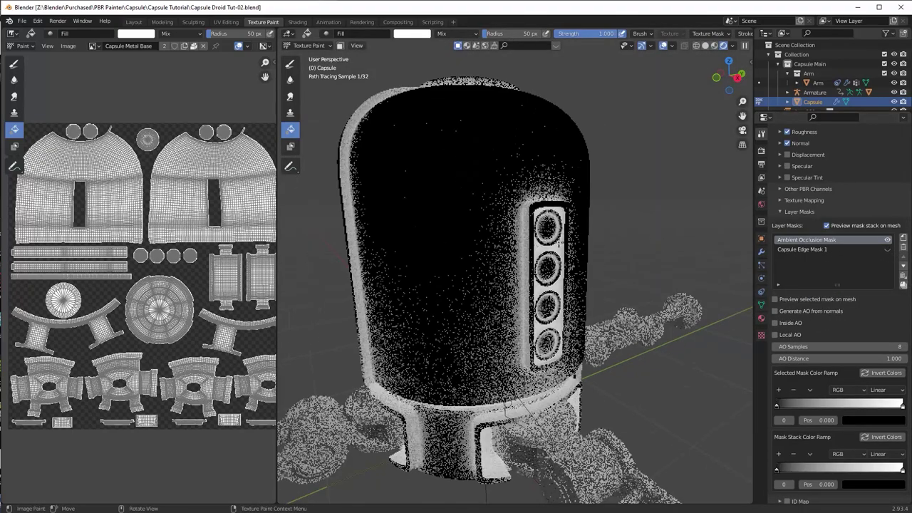
# Step: Try an AO Distance of 0.3 on the ambient occlusion mask, settle on 0.25 and check the shading around the capsule
pyautogui.scroll(-3, 559, 243)
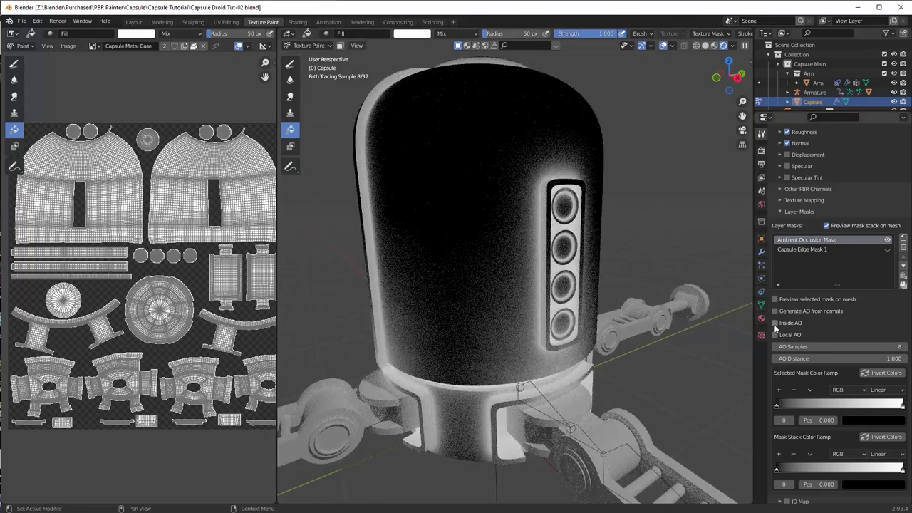
pyautogui.moveTo(531, 182); pyautogui.dragTo(548, 191, button='middle')
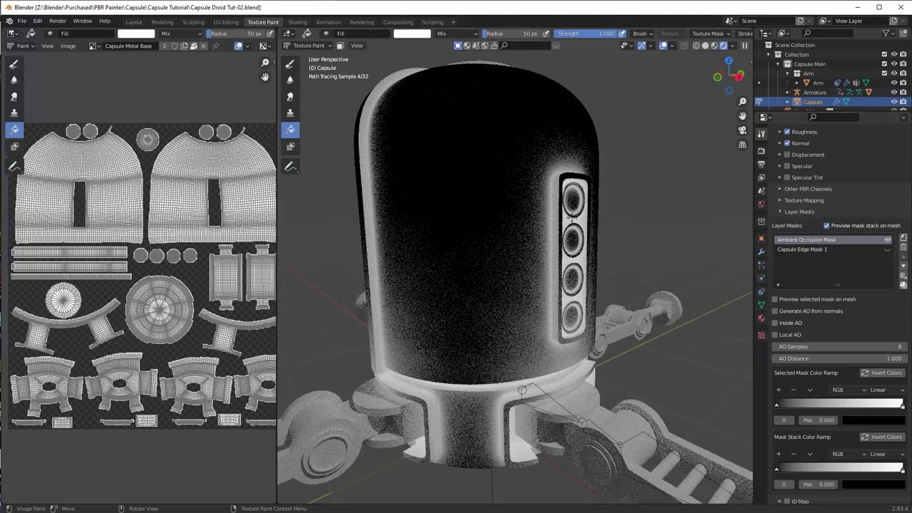
pyautogui.moveTo(498, 341); pyautogui.dragTo(508, 324, button='middle')
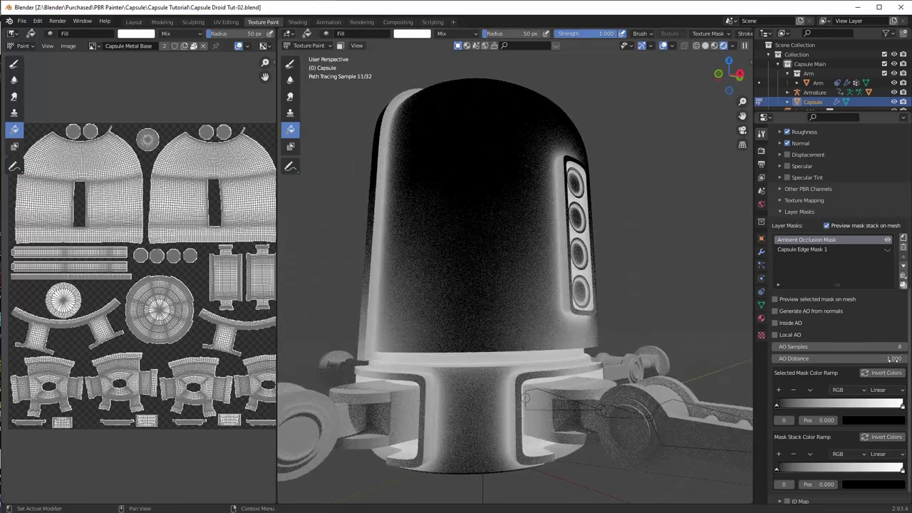
pyautogui.click(891, 359)
pyautogui.press('BackSpace')
pyautogui.write('.3')
pyautogui.press('Return')
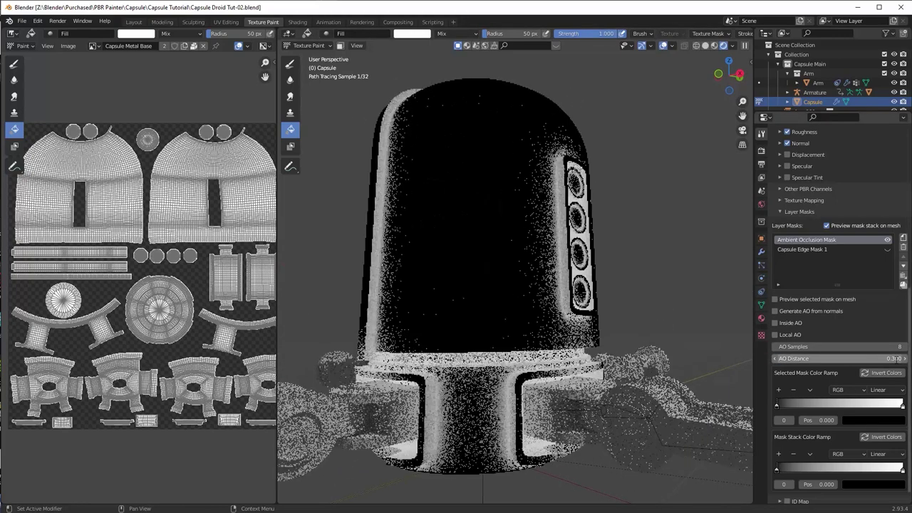
pyautogui.click(897, 358)
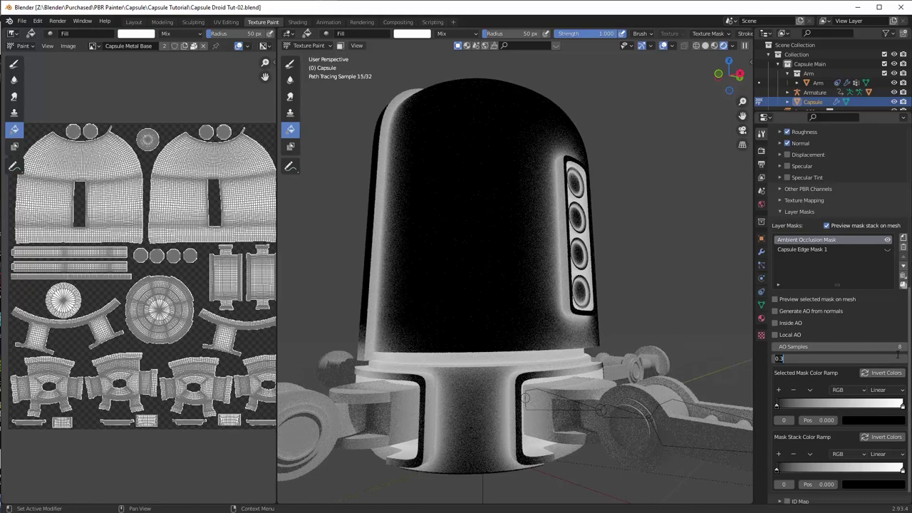
pyautogui.press('BackSpace')
pyautogui.press('Return')
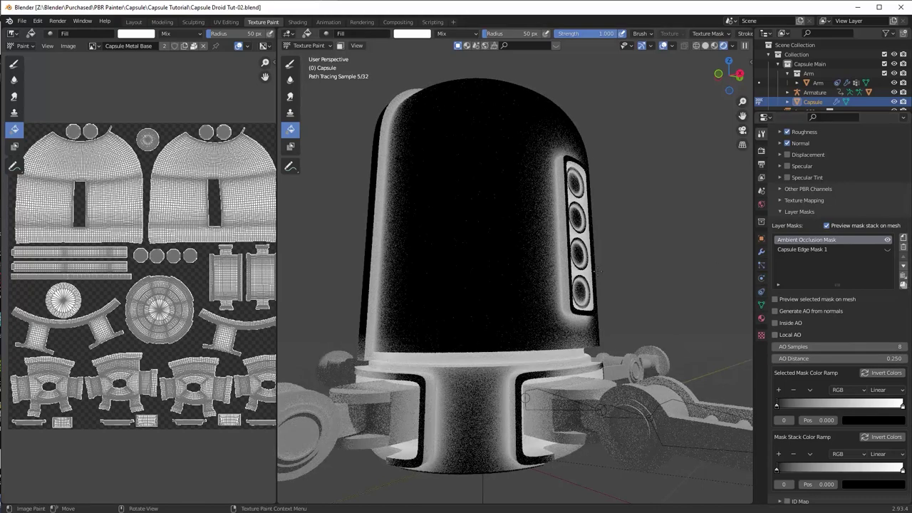
pyautogui.moveTo(527, 273)
pyautogui.mouseDown(button='middle')
pyautogui.moveTo(532, 310)
pyautogui.moveTo(540, 274)
pyautogui.mouseUp(button='middle')
pyautogui.scroll(2, 539, 274)
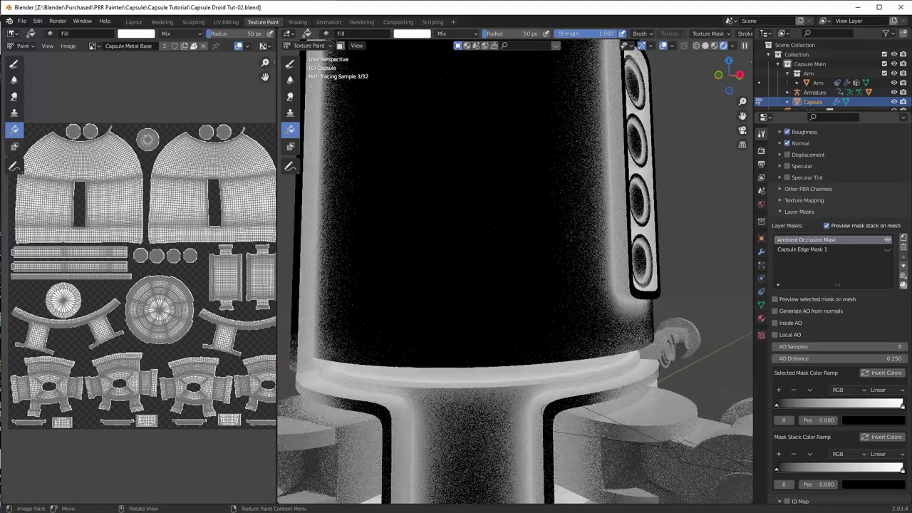
pyautogui.moveTo(588, 256); pyautogui.dragTo(593, 298, button='middle')
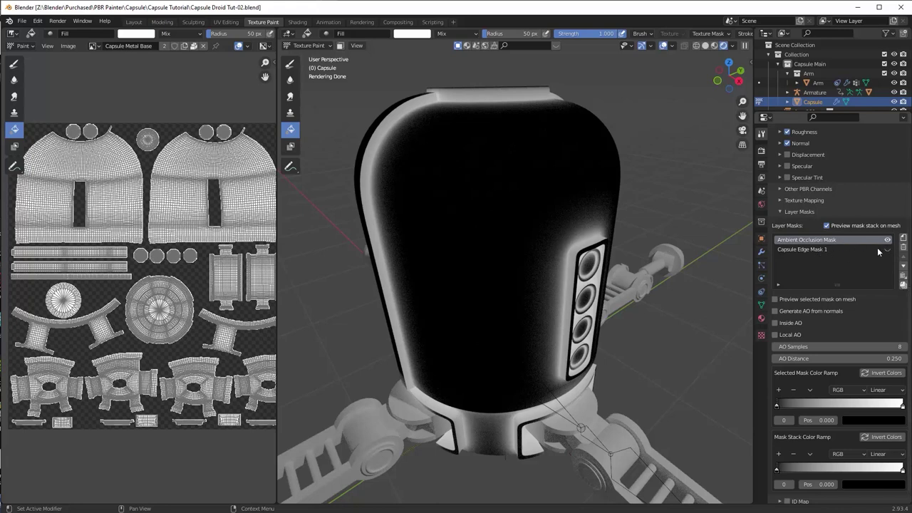
# Step: Merge the visible masks into a 4096 × 4096 bake named "Capsule AO Mask 1"
pyautogui.click(903, 286)
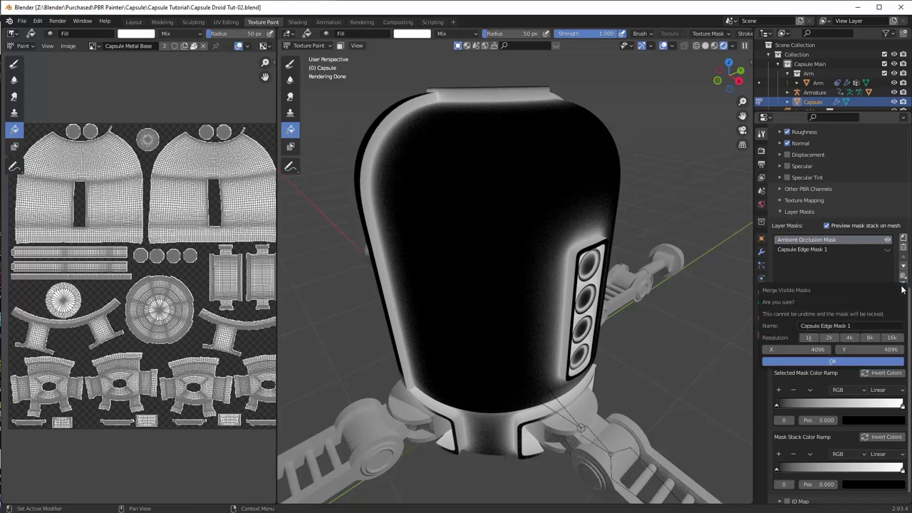
pyautogui.moveTo(847, 326); pyautogui.dragTo(853, 325)
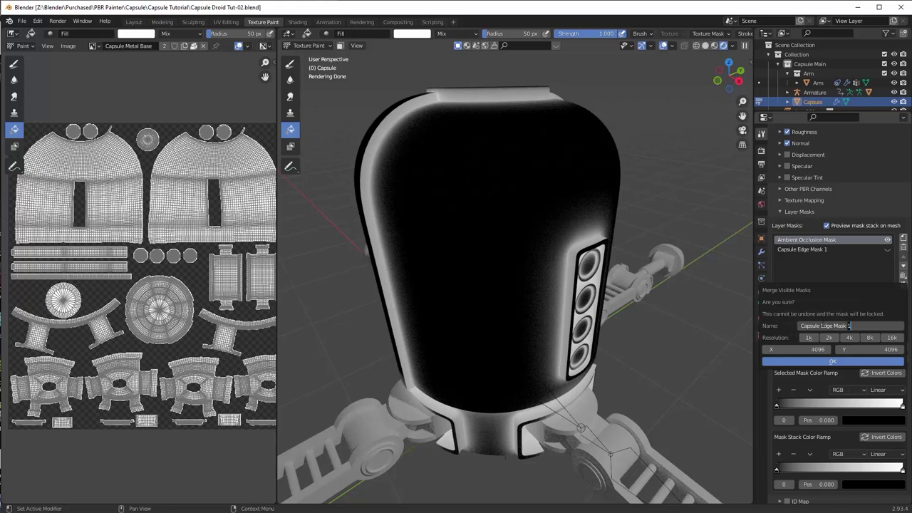
pyautogui.moveTo(823, 325); pyautogui.dragTo(834, 326)
pyautogui.write('AO')
pyautogui.click(847, 362)
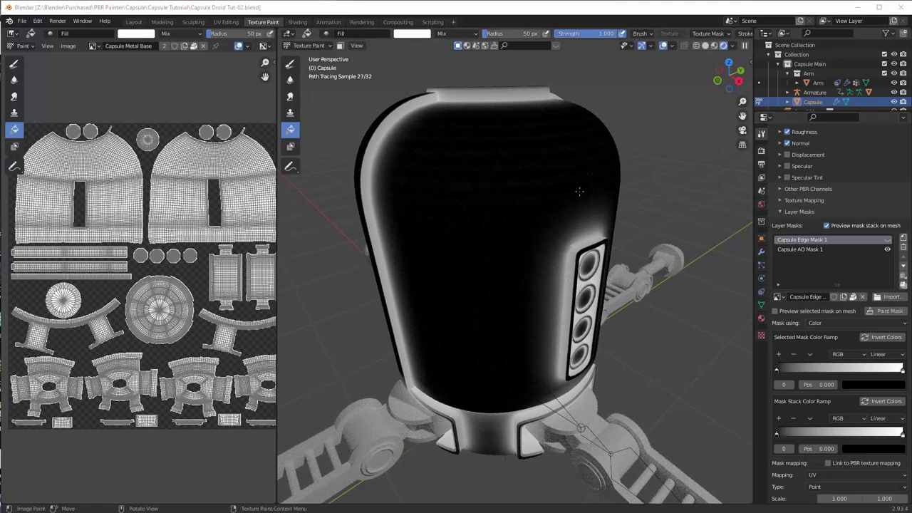
# Step: Move the selected mask ramp's black stop to 0.162 on Capsule Edge Mask 1 and to 0.112 on Capsule AO Mask 1
pyautogui.moveTo(579, 192)
pyautogui.mouseDown(button='middle')
pyautogui.moveTo(593, 186)
pyautogui.moveTo(539, 171)
pyautogui.moveTo(481, 128)
pyautogui.mouseUp(button='middle')
pyautogui.scroll(1, 550, 178)
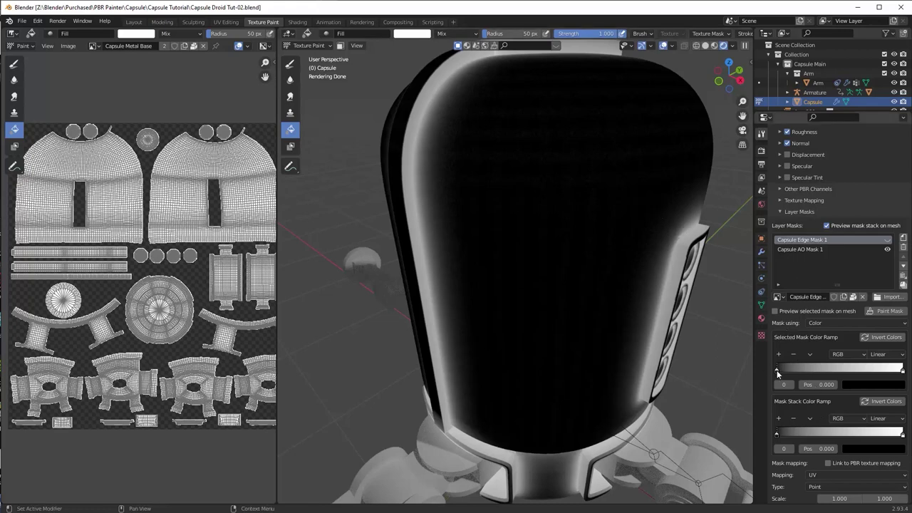
pyautogui.moveTo(783, 372)
pyautogui.mouseDown()
pyautogui.moveTo(805, 371)
pyautogui.moveTo(752, 364)
pyautogui.mouseUp()
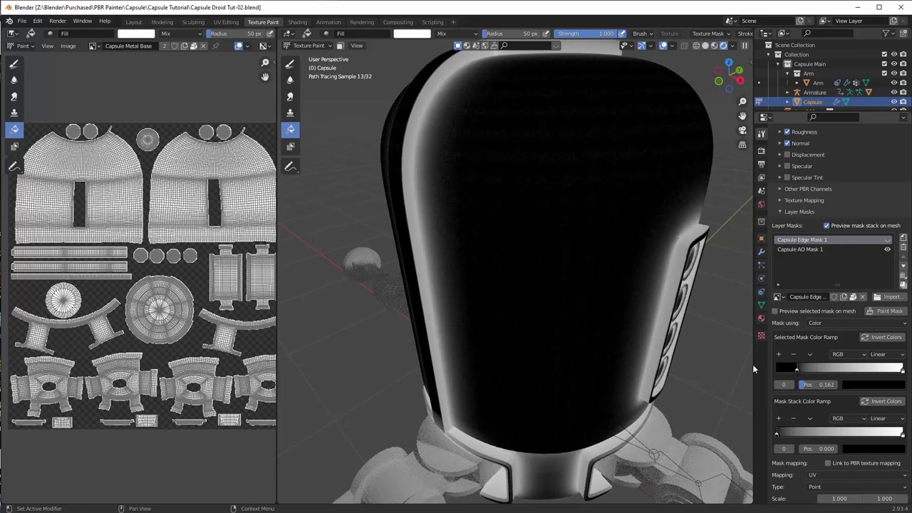
pyautogui.click(798, 249)
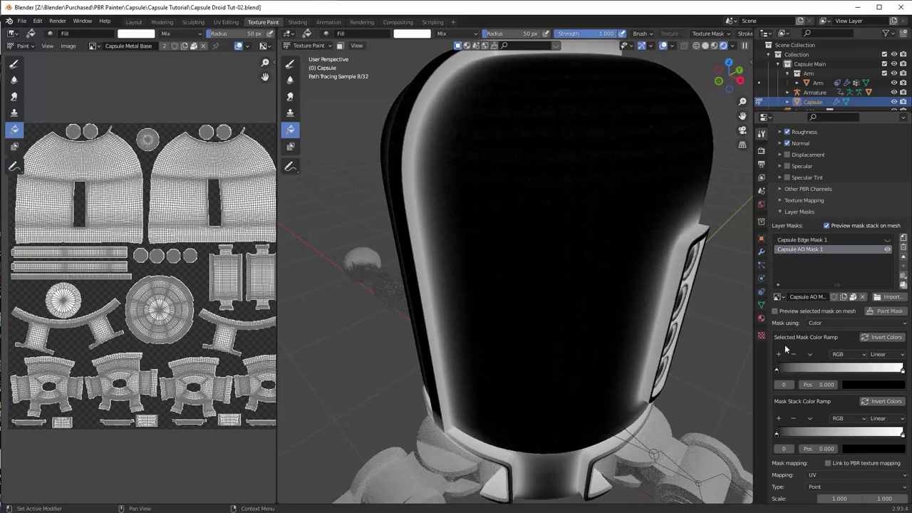
pyautogui.moveTo(776, 371); pyautogui.dragTo(791, 372)
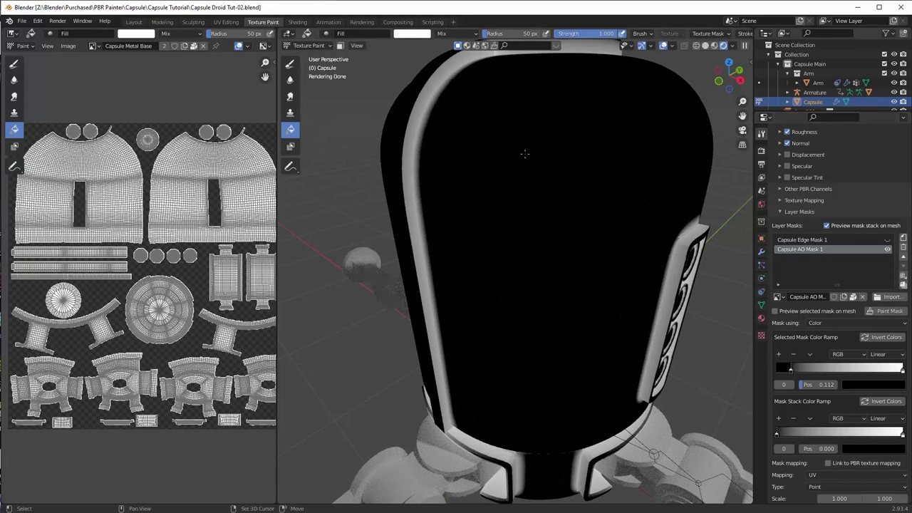
pyautogui.moveTo(525, 153); pyautogui.dragTo(513, 188, button='middle')
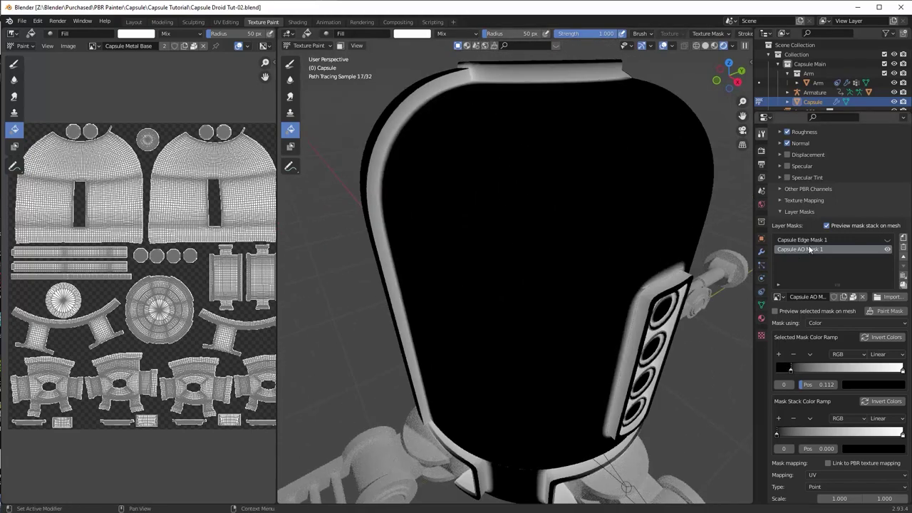
# Step: Stack Capsule AO Mask 1 above the visible Capsule Edge Mask 1 in Material Preview shading and compare the result with and without it
pyautogui.click(904, 258)
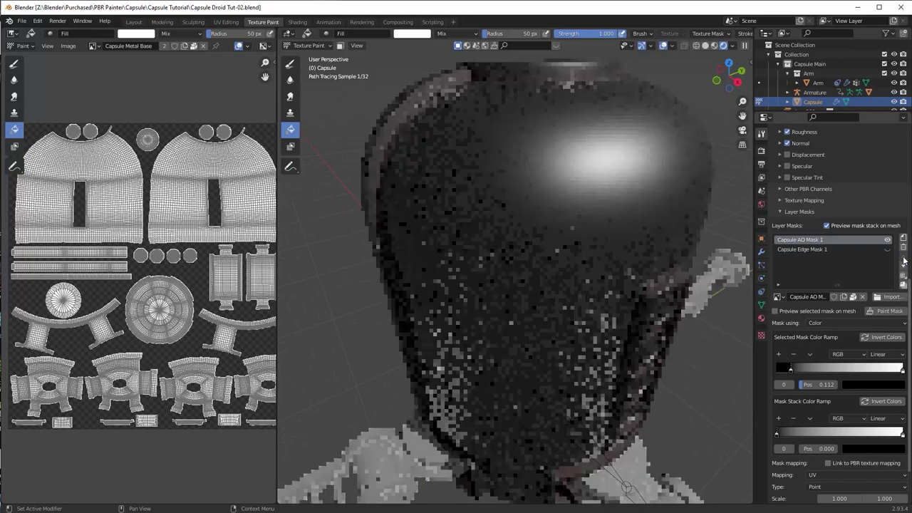
pyautogui.click(716, 47)
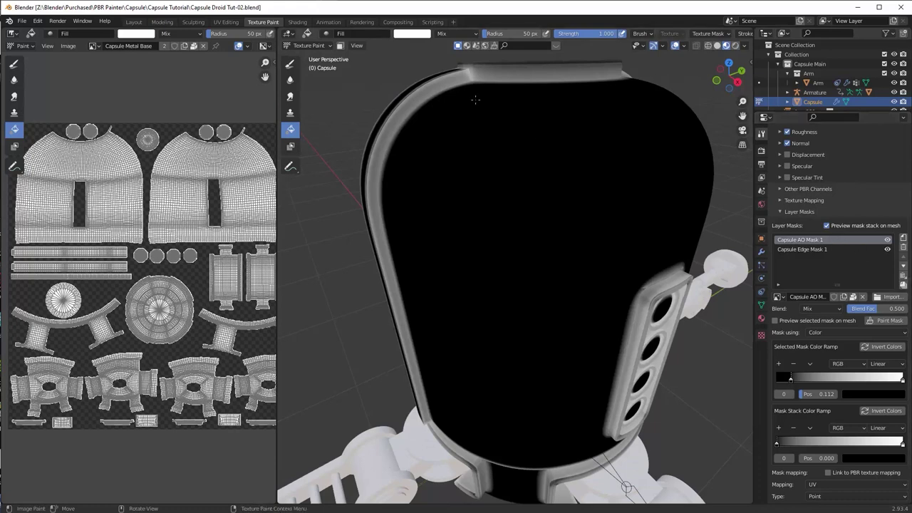
pyautogui.moveTo(627, 197)
pyautogui.mouseDown(button='middle')
pyautogui.moveTo(637, 188)
pyautogui.moveTo(627, 184)
pyautogui.mouseUp(button='middle')
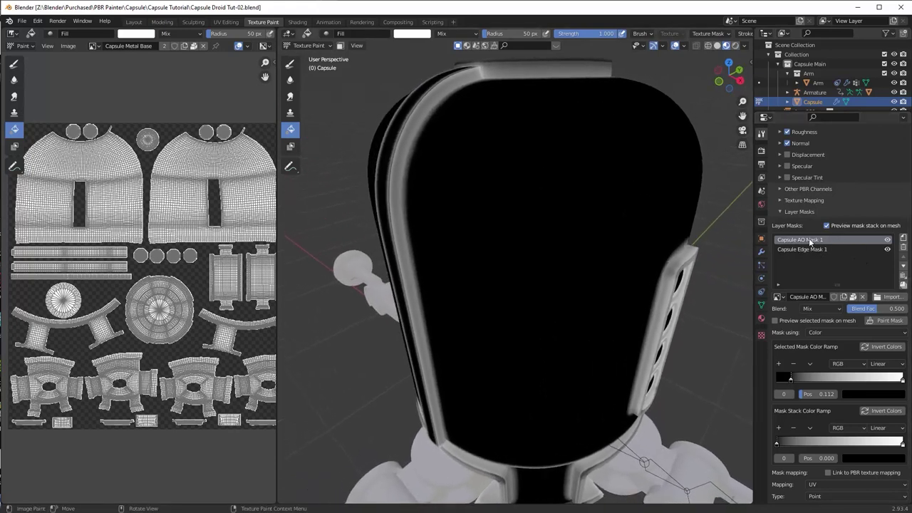
pyautogui.click(888, 240)
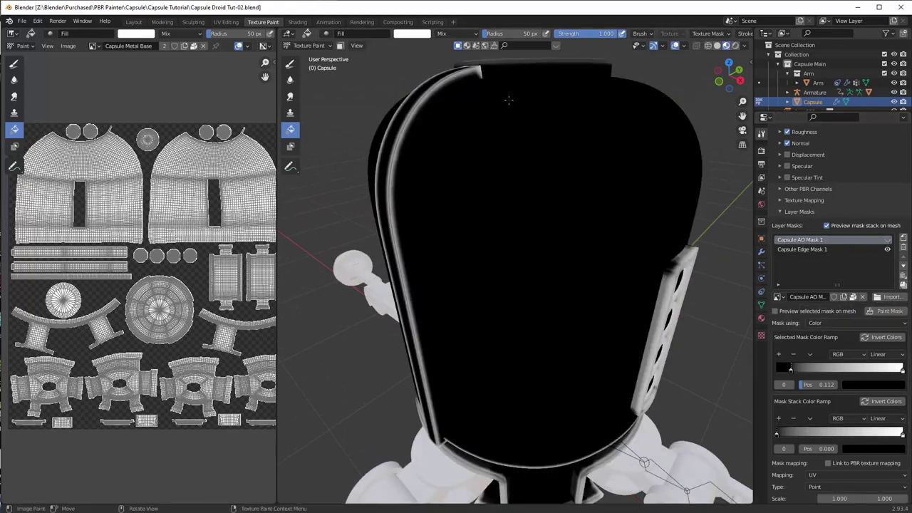
pyautogui.click(888, 241)
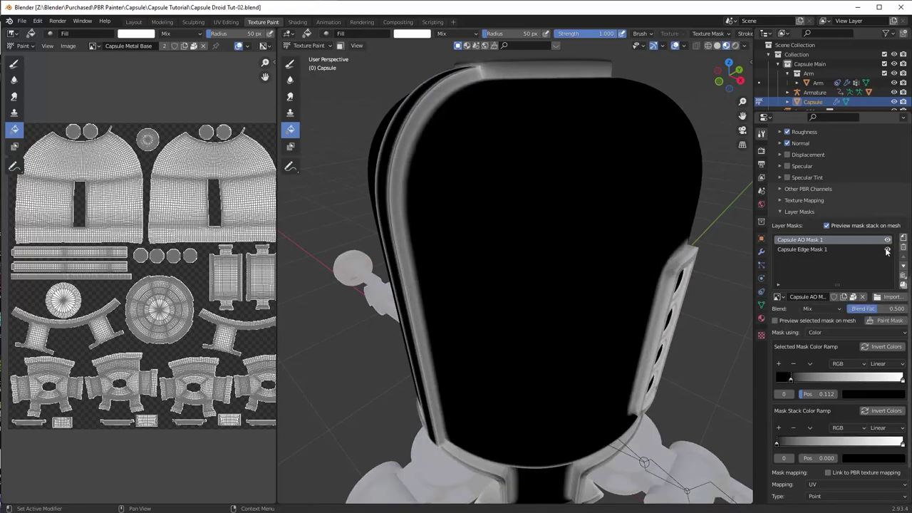
# Step: Preview only Capsule AO Mask 1 and reverse its color ramp, with the white stop at the start and the black stop at 0.309
pyautogui.click(775, 320)
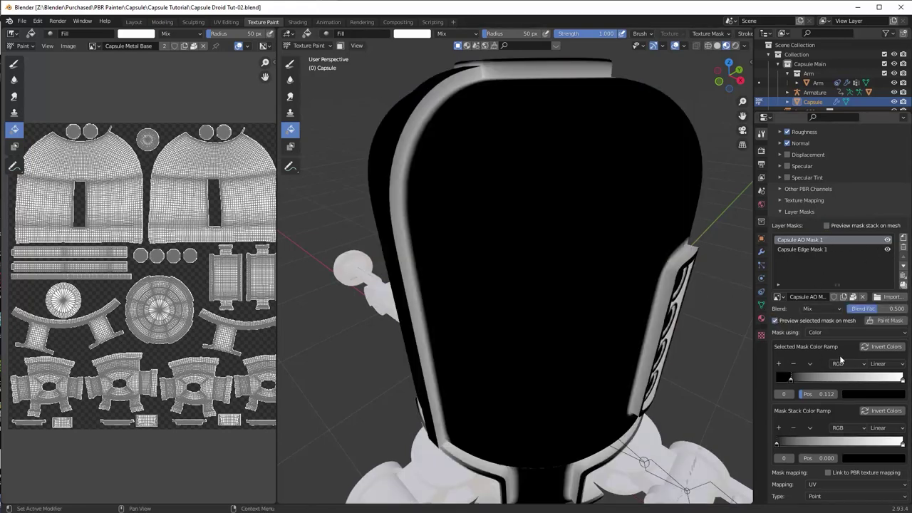
pyautogui.moveTo(793, 377); pyautogui.dragTo(817, 377)
pyautogui.moveTo(685, 269); pyautogui.dragTo(670, 270, button='middle')
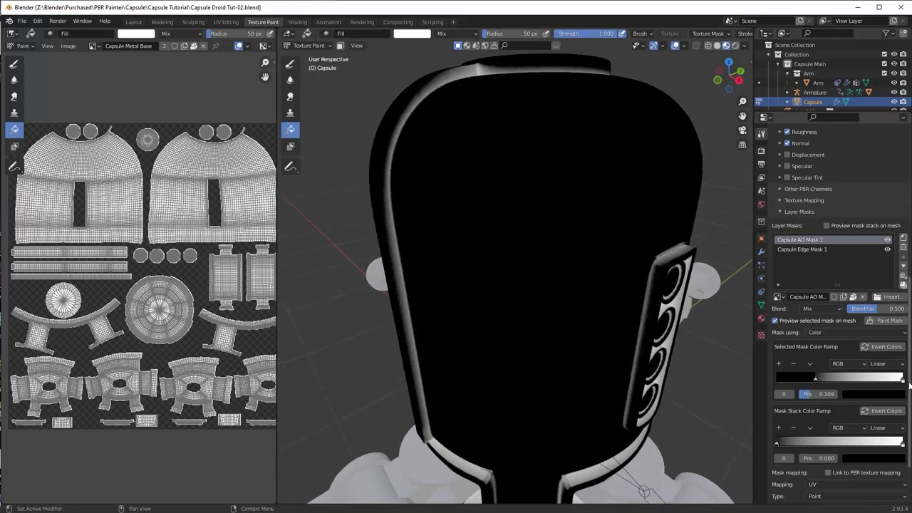
pyautogui.moveTo(902, 378); pyautogui.dragTo(777, 376)
pyautogui.moveTo(846, 379); pyautogui.dragTo(814, 378)
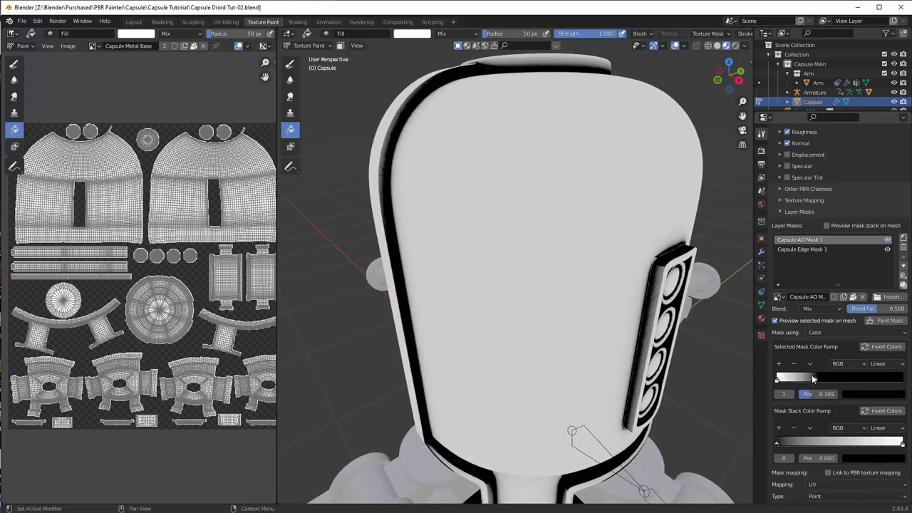
pyautogui.scroll(-2, 680, 278)
pyautogui.moveTo(681, 278); pyautogui.dragTo(686, 209, button='middle')
pyautogui.scroll(3, 686, 208)
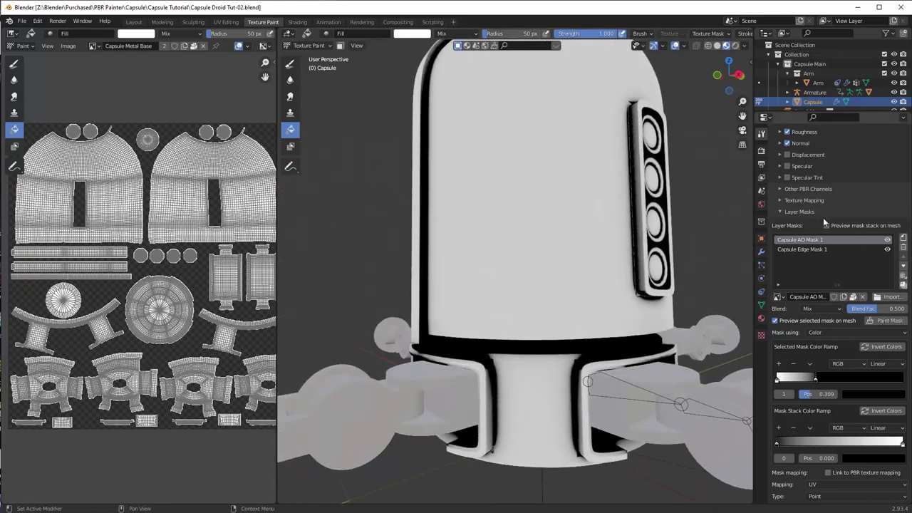
# Step: Preview the full mask stack, set Capsule AO Mask 1 to Multiply with a blend factor of 1.000 and inspect the capsule's edges
pyautogui.click(826, 226)
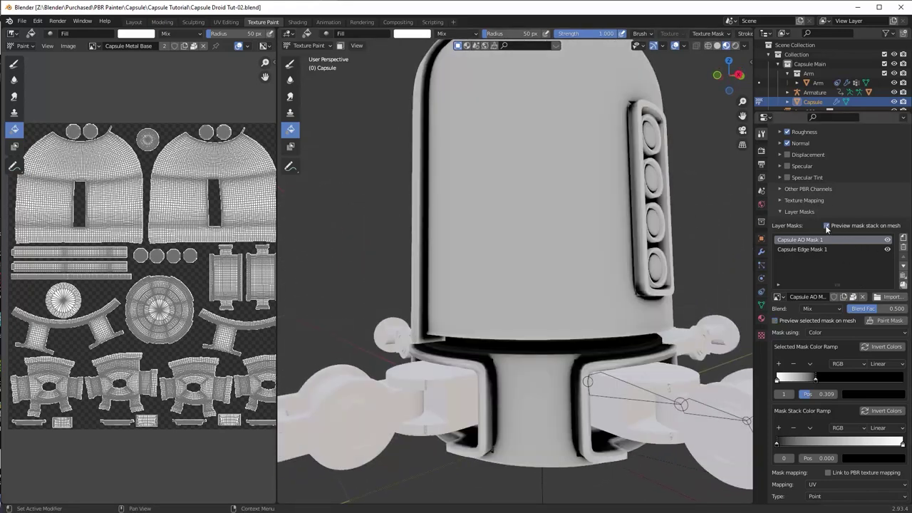
pyautogui.click(818, 307)
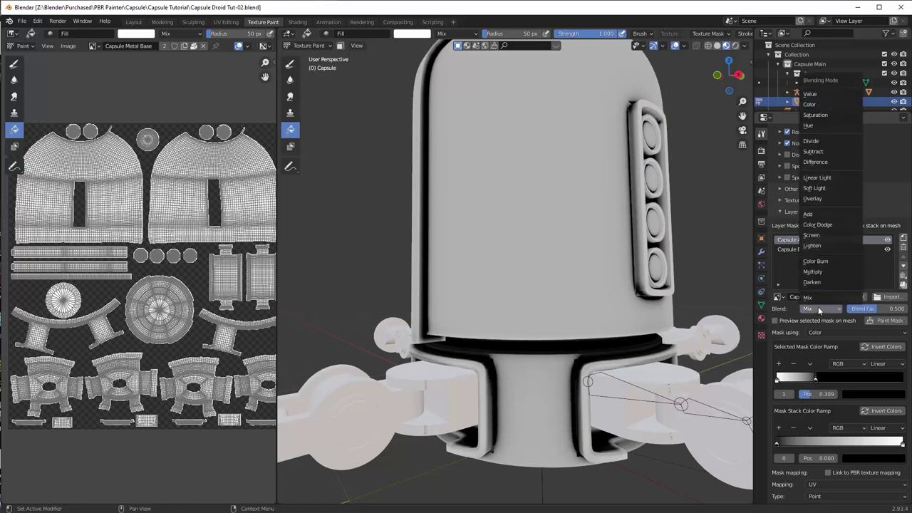
pyautogui.click(824, 272)
pyautogui.moveTo(881, 309); pyautogui.dragTo(905, 309)
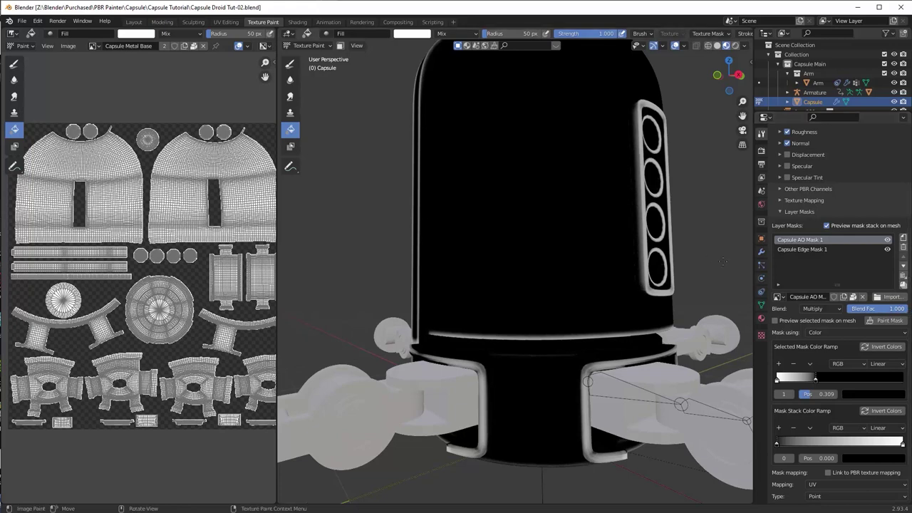
pyautogui.moveTo(684, 256); pyautogui.dragTo(643, 327, button='middle')
pyautogui.moveTo(650, 367); pyautogui.dragTo(605, 334, button='middle')
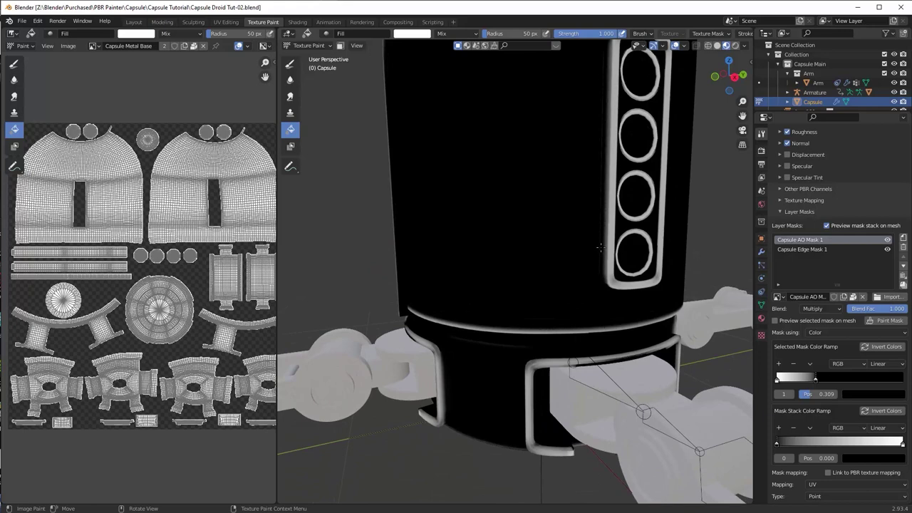
pyautogui.moveTo(600, 247); pyautogui.dragTo(646, 119, button='middle')
pyautogui.moveTo(627, 195); pyautogui.dragTo(620, 245, button='middle')
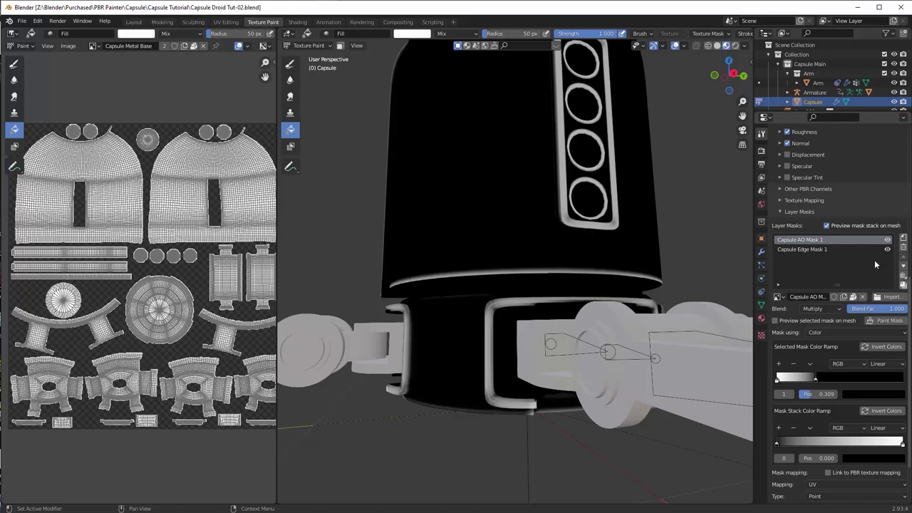
# Step: Merge the visible masks into a single 4096 × 4096 mask named Capsule Edge Mask 2
pyautogui.click(903, 283)
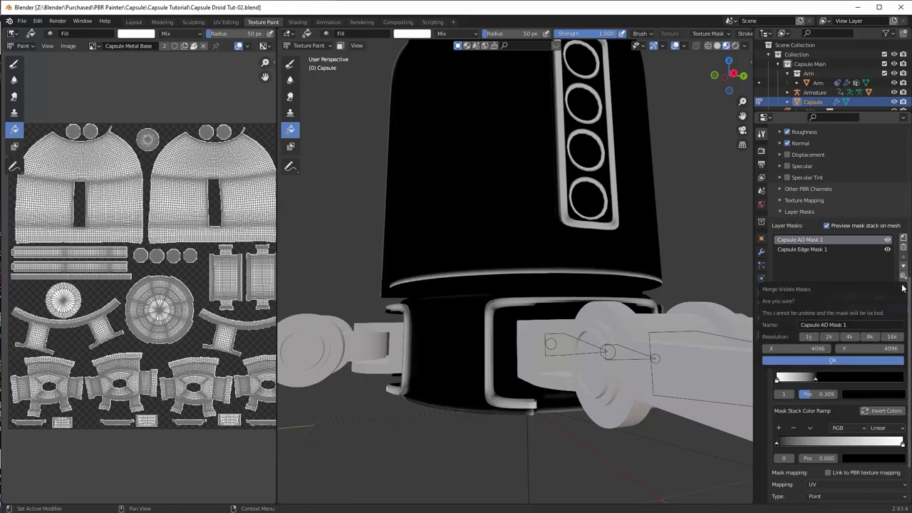
pyautogui.click(848, 325)
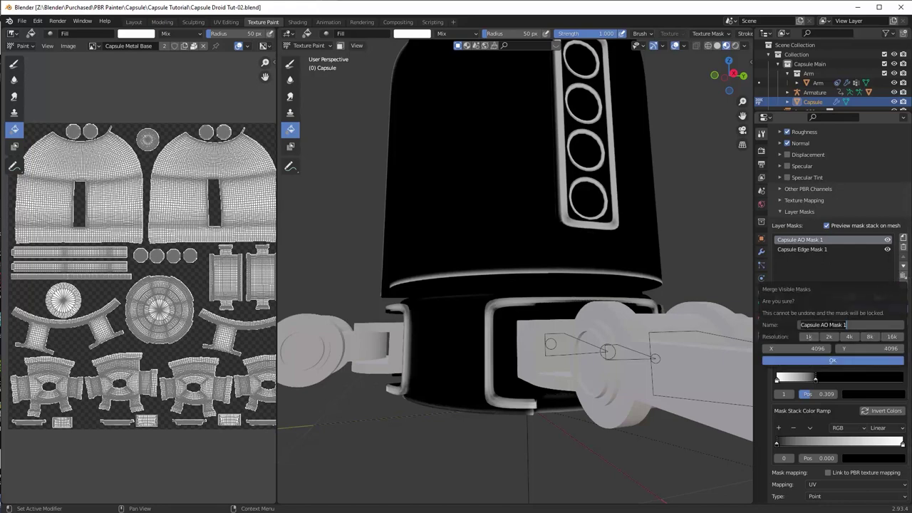
pyautogui.moveTo(821, 325); pyautogui.dragTo(873, 325)
pyautogui.write('Edge Mas')
pyautogui.press('Return')
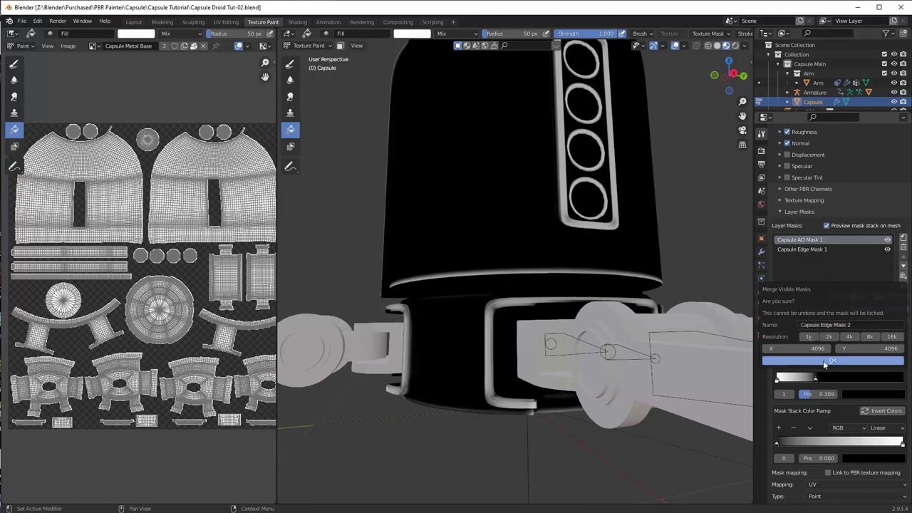
pyautogui.click(831, 362)
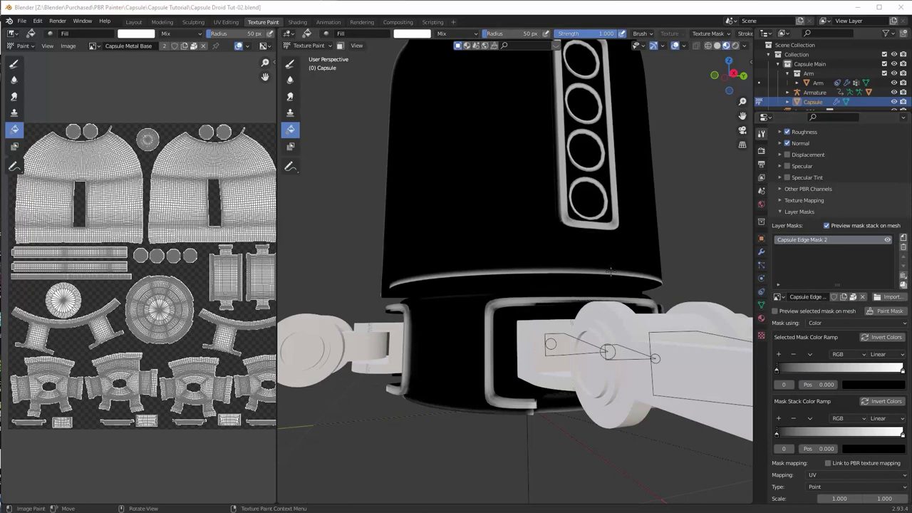
# Step: Reverse the selected mask color ramp of Capsule Edge Mask 2, with the white stop at the start and the black stop at 0.162
pyautogui.moveTo(612, 273); pyautogui.dragTo(611, 299, button='middle')
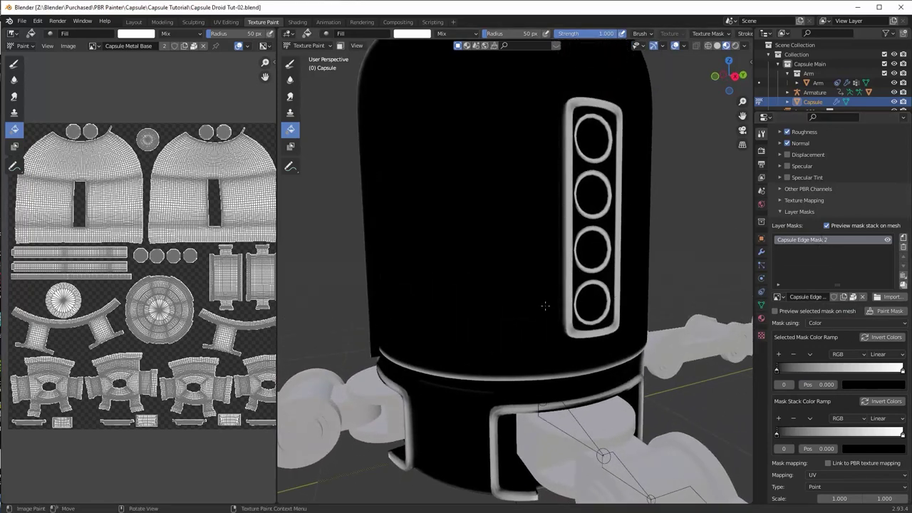
pyautogui.moveTo(545, 306); pyautogui.dragTo(487, 255, button='middle')
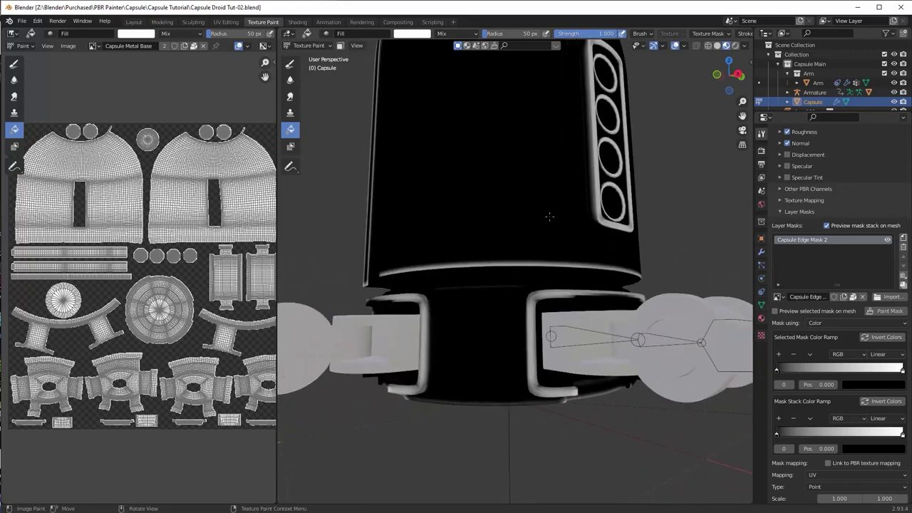
pyautogui.scroll(5, 550, 216)
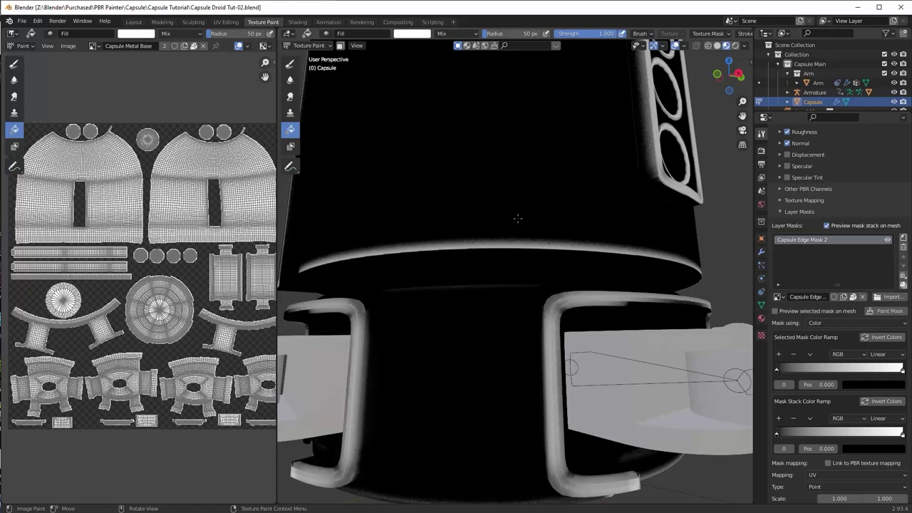
pyautogui.scroll(5, 848, 235)
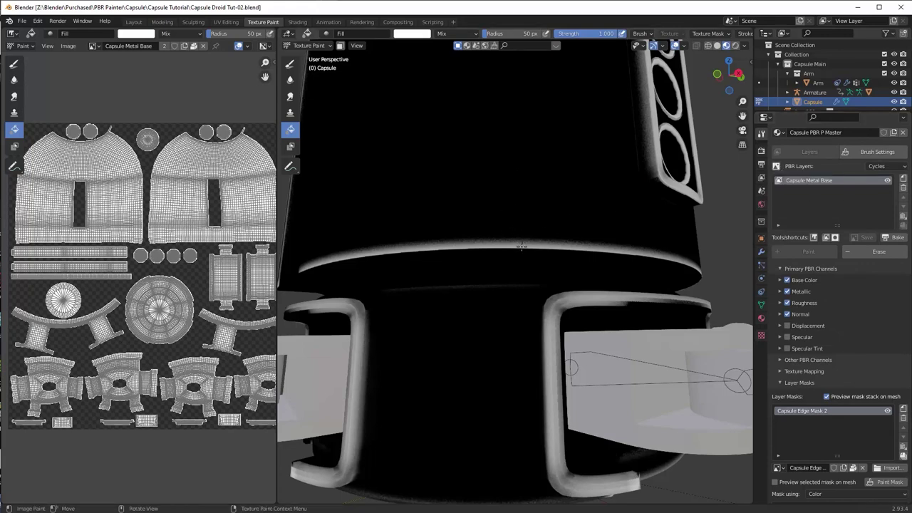
pyautogui.scroll(-5, 900, 443)
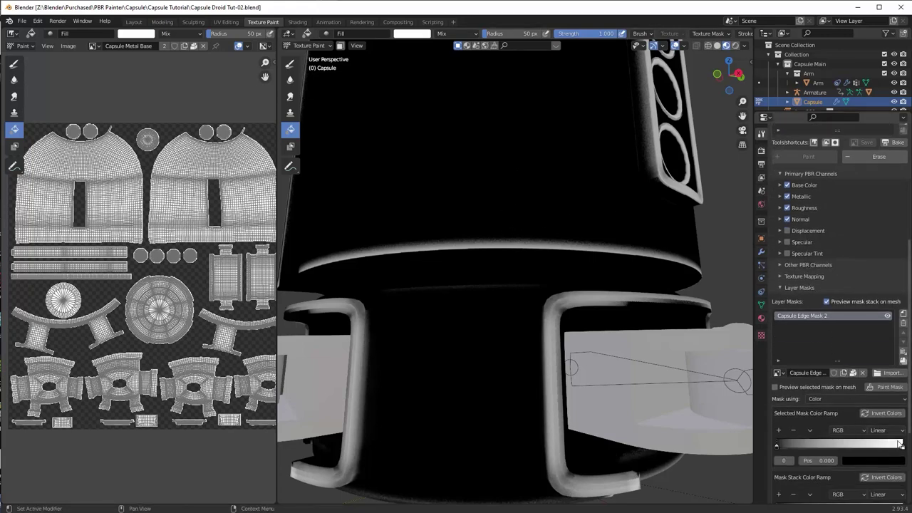
pyautogui.moveTo(900, 443); pyautogui.dragTo(766, 442)
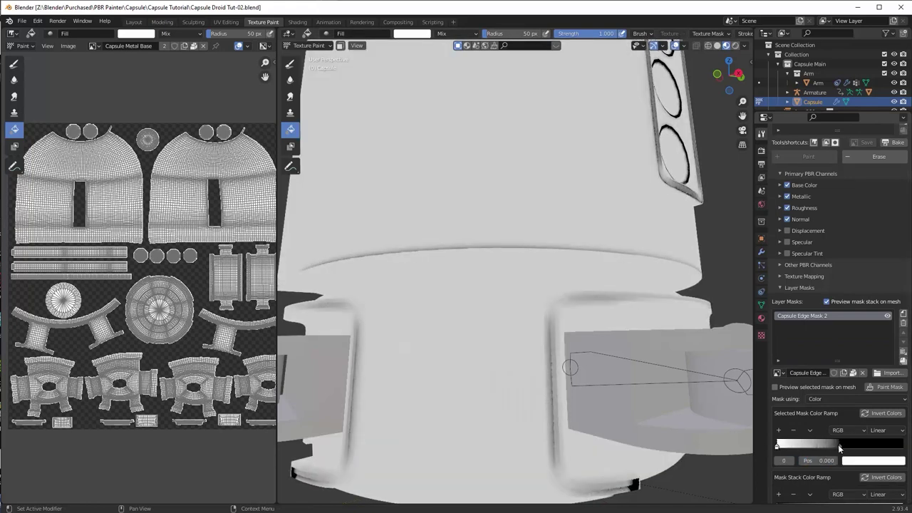
pyautogui.moveTo(838, 445); pyautogui.dragTo(785, 446)
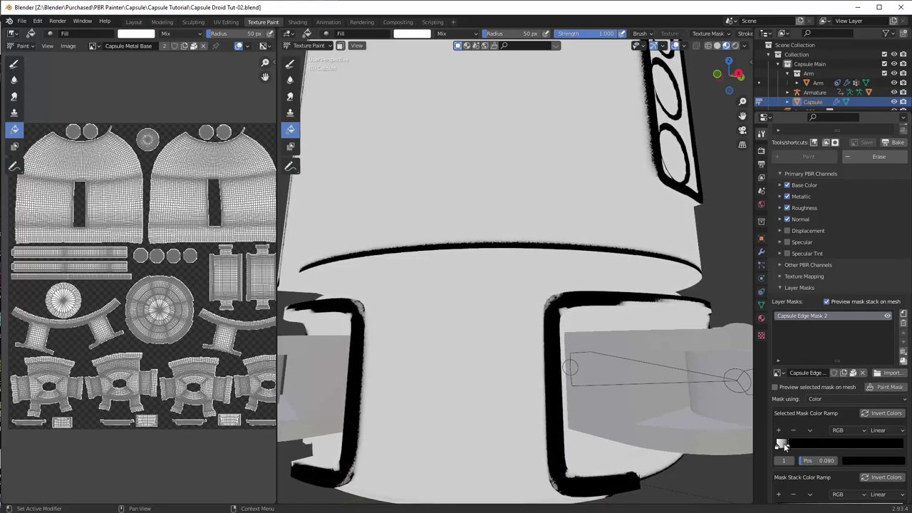
pyautogui.moveTo(578, 240); pyautogui.dragTo(558, 248, button='middle')
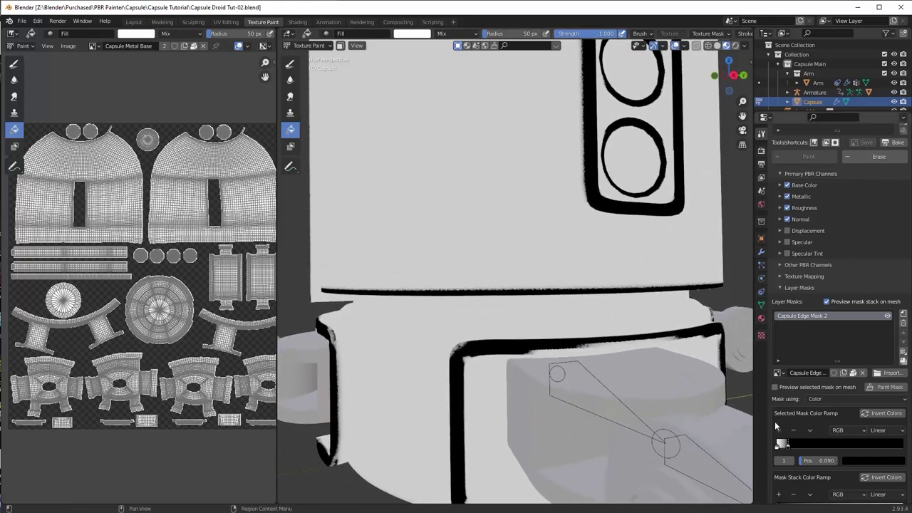
pyautogui.moveTo(786, 447); pyautogui.dragTo(798, 447)
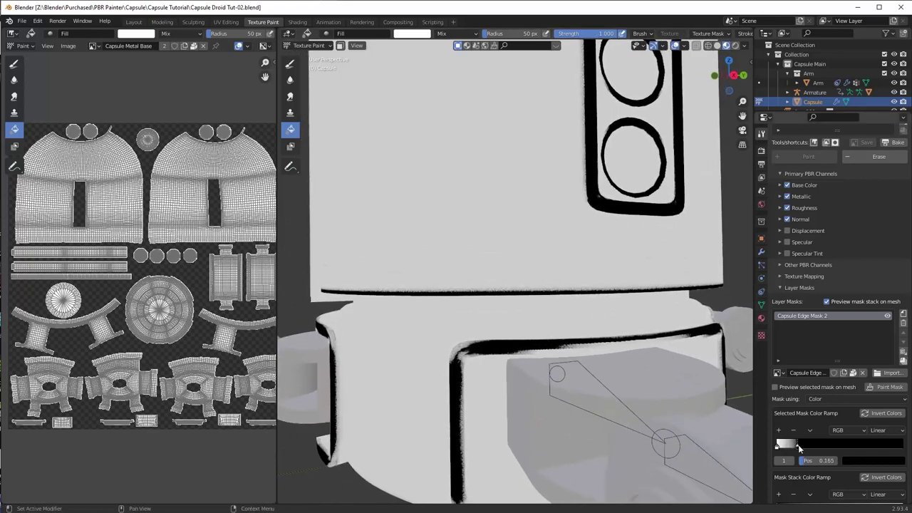
pyautogui.moveTo(629, 316); pyautogui.dragTo(638, 312, button='middle')
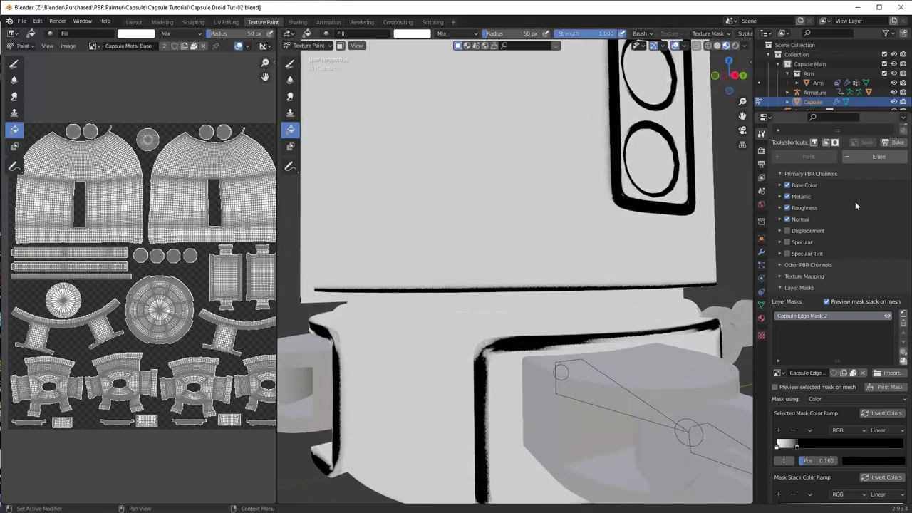
# Step: Turn off the mask stack preview and set the black stop of Capsule Edge Mask 2's selected mask ramp to 0.450
pyautogui.click(827, 302)
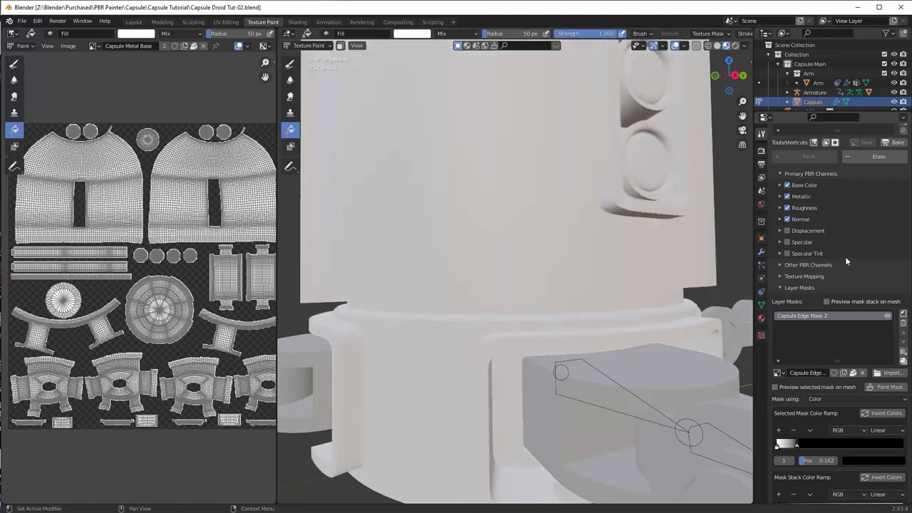
pyautogui.scroll(1, 846, 256)
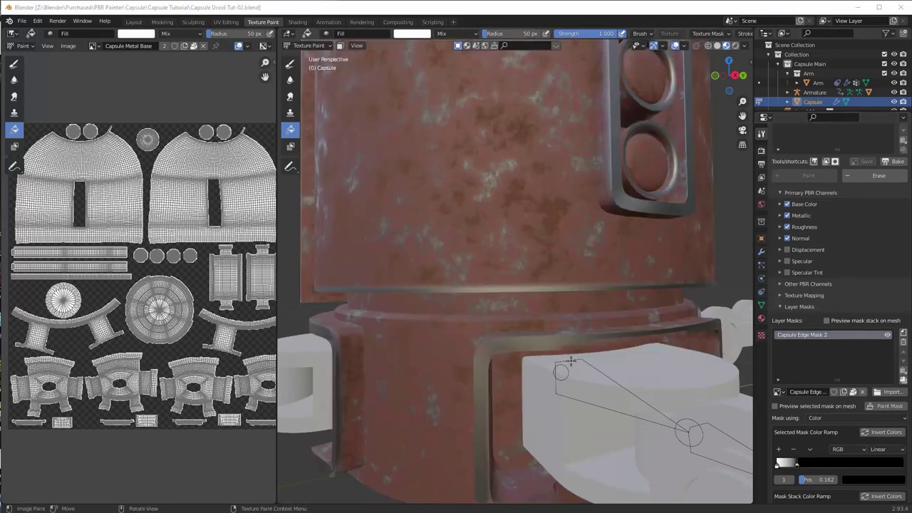
pyautogui.moveTo(570, 362); pyautogui.dragTo(593, 348, button='middle')
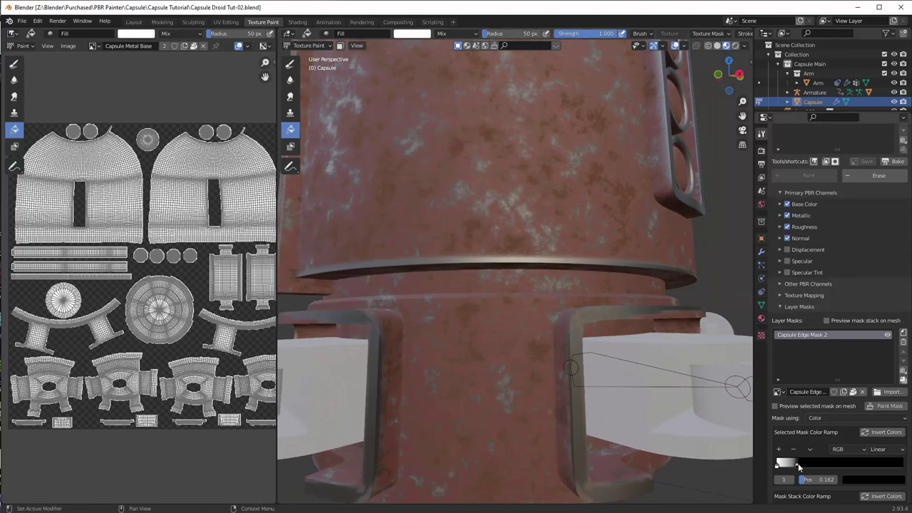
pyautogui.moveTo(798, 467); pyautogui.dragTo(838, 465)
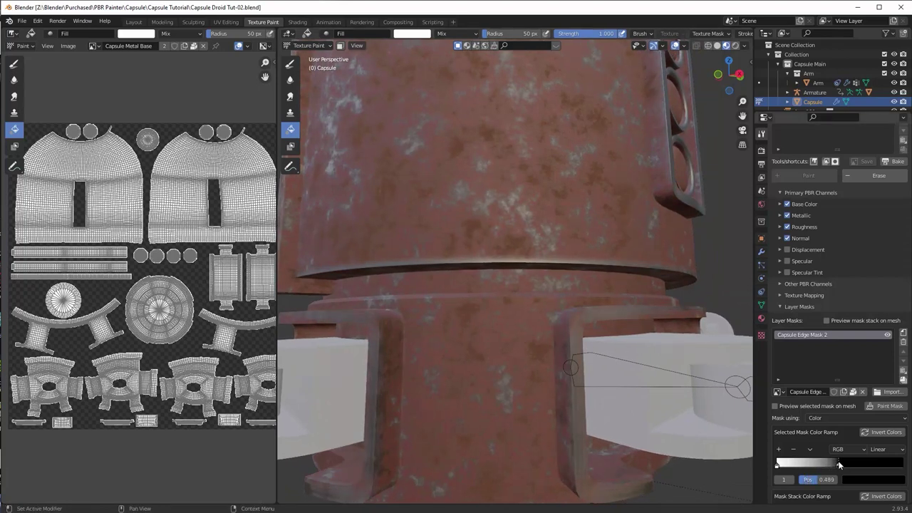
pyautogui.moveTo(584, 314); pyautogui.dragTo(531, 211, button='middle')
pyautogui.moveTo(826, 466); pyautogui.dragTo(822, 464)
pyautogui.moveTo(603, 273); pyautogui.dragTo(671, 337, button='middle')
pyautogui.moveTo(823, 467)
pyautogui.mouseDown()
pyautogui.moveTo(776, 464)
pyautogui.moveTo(815, 460)
pyautogui.mouseUp()
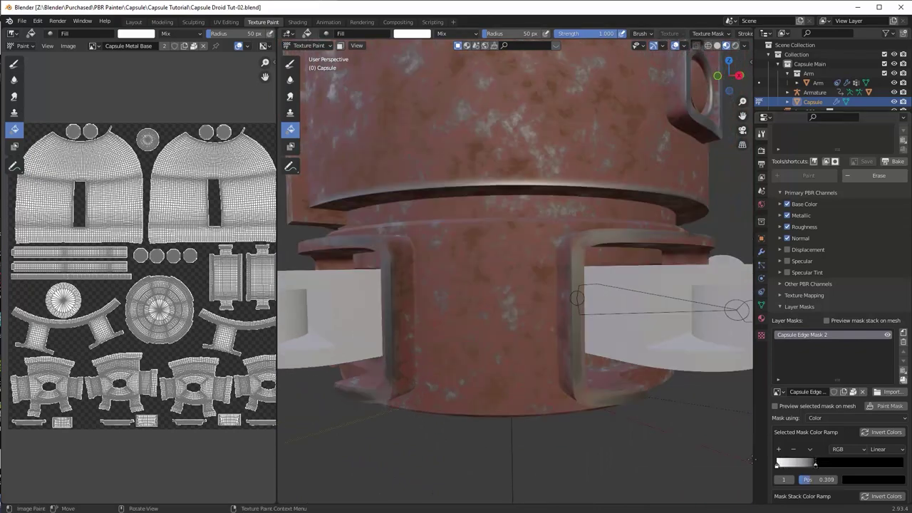
pyautogui.moveTo(814, 463); pyautogui.dragTo(834, 465)
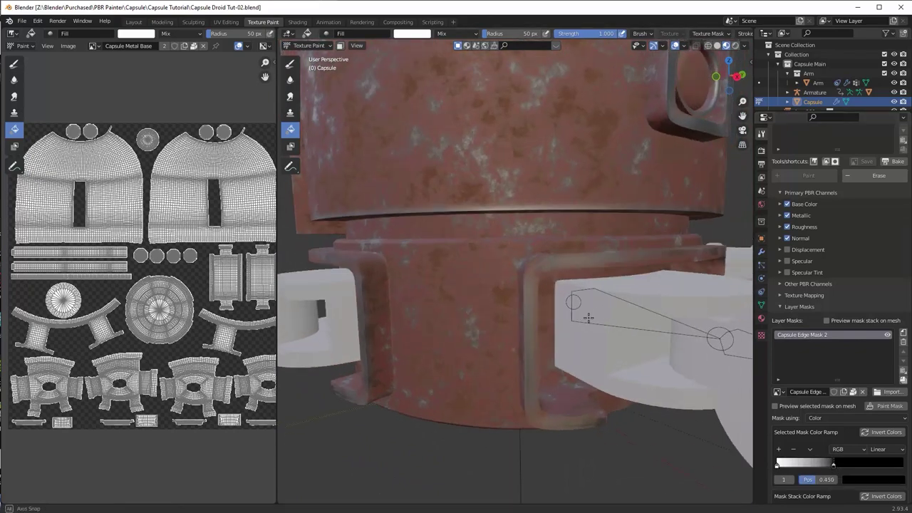
# Step: Examine the masked metal base and its edges over the whole capsule from several angles
pyautogui.moveTo(528, 335); pyautogui.dragTo(563, 364, button='middle')
pyautogui.scroll(-2, 562, 363)
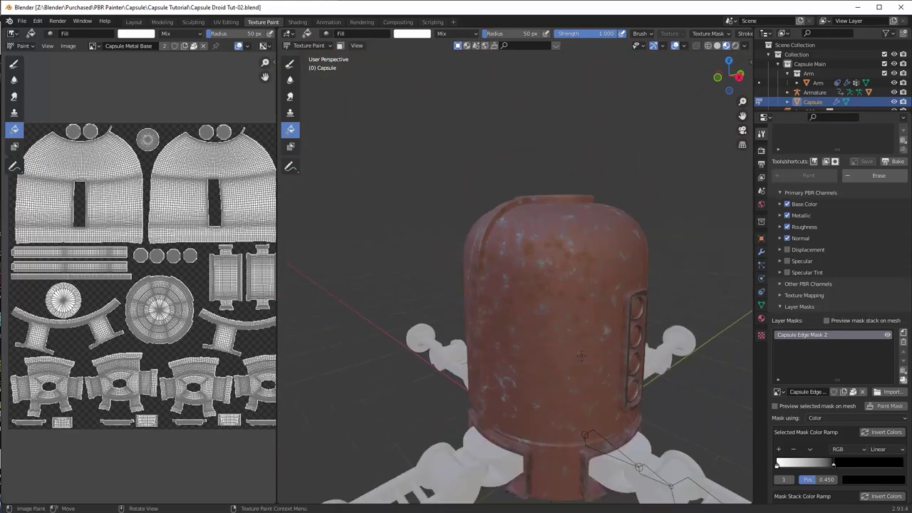
pyautogui.keyDown('shift'); pyautogui.moveTo(591, 392); pyautogui.dragTo(565, 285, button='middle'); pyautogui.keyUp('shift')
pyautogui.scroll(4, 834, 286)
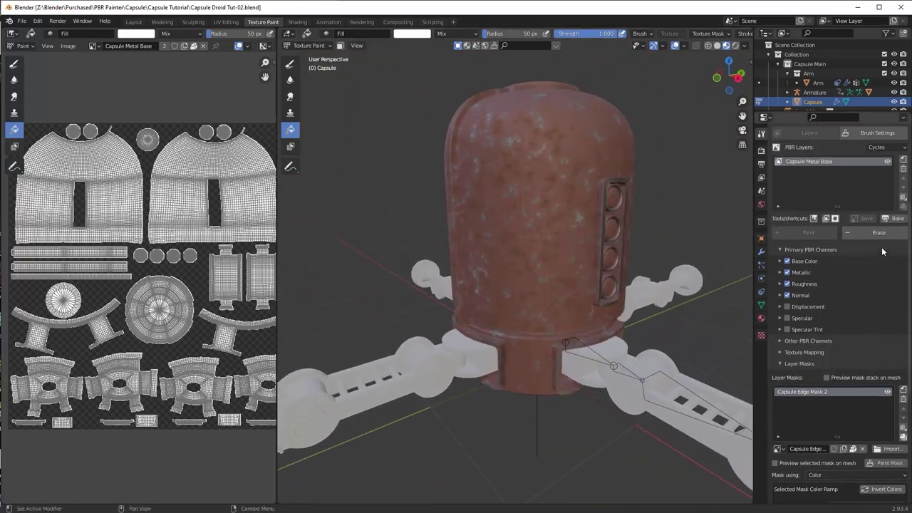
pyautogui.moveTo(667, 266); pyautogui.dragTo(626, 250, button='middle')
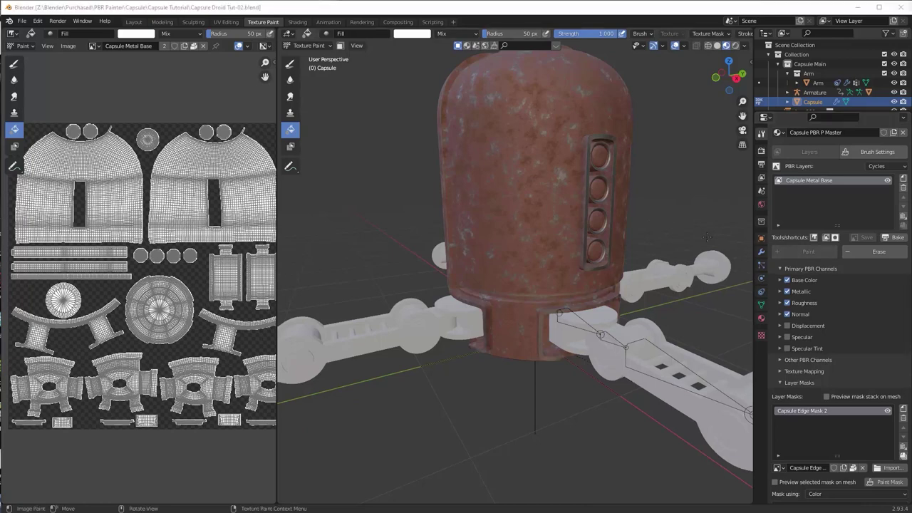
pyautogui.moveTo(639, 222)
pyautogui.mouseDown(button='middle')
pyautogui.moveTo(627, 248)
pyautogui.moveTo(663, 212)
pyautogui.moveTo(631, 216)
pyautogui.mouseUp(button='middle')
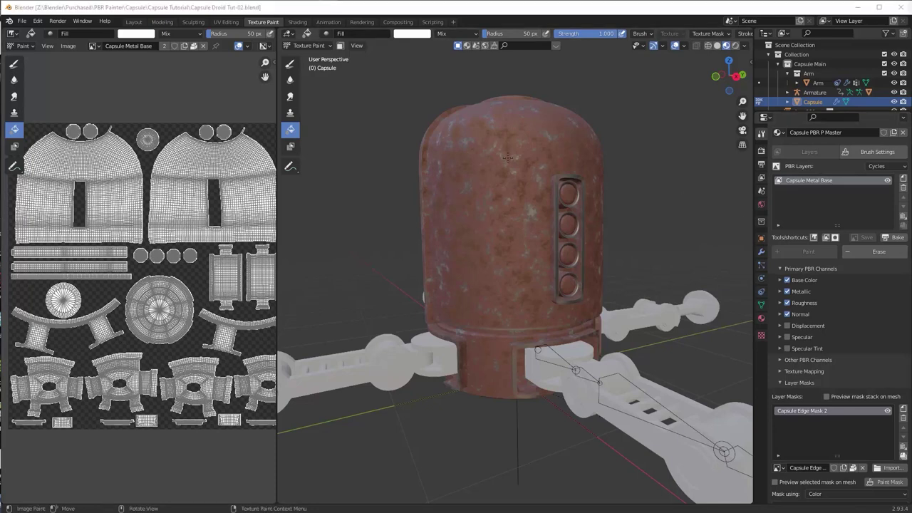
pyautogui.moveTo(515, 198); pyautogui.dragTo(531, 200, button='middle')
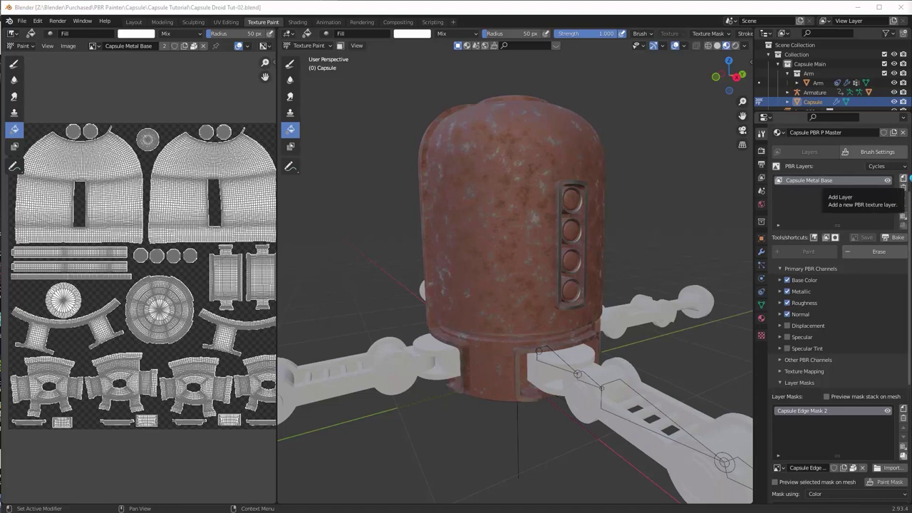
# Step: Add a multichannel PBR layer named Capsule Paint above Capsule Metal Base
pyautogui.click(903, 180)
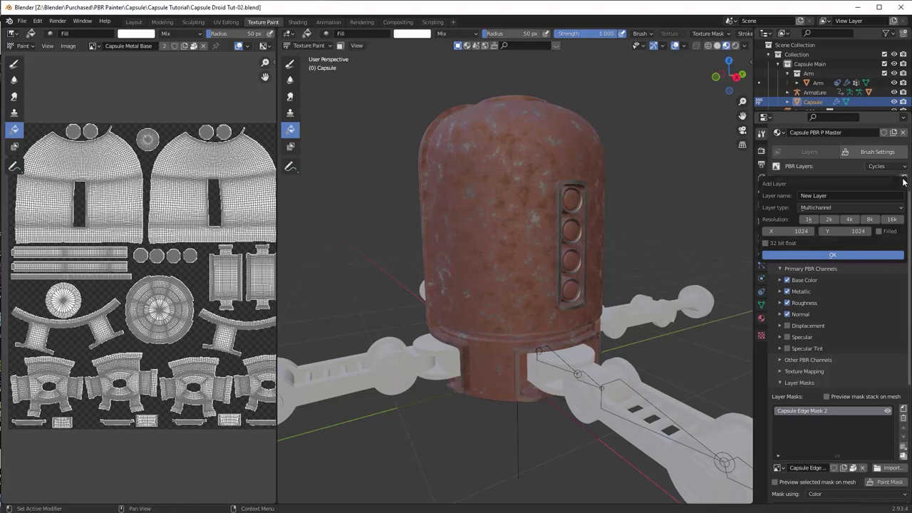
pyautogui.click(846, 194)
pyautogui.write('Capsule Paint')
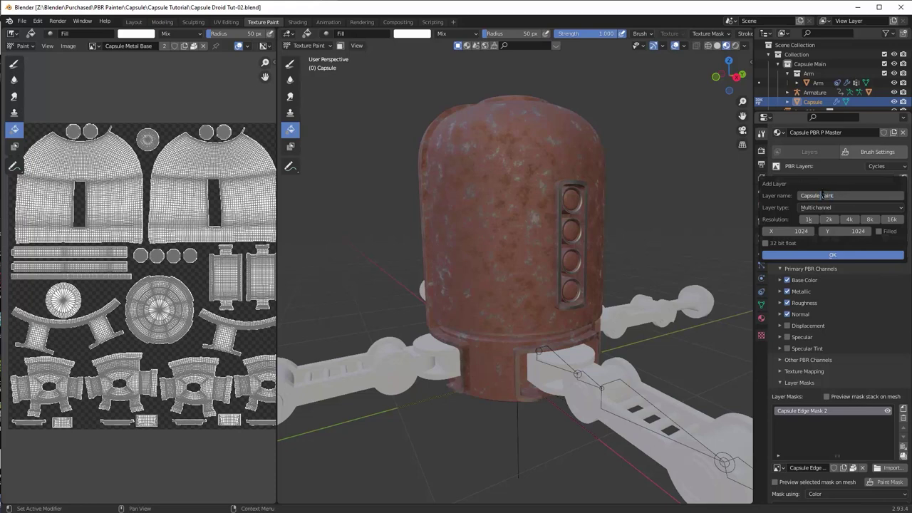
pyautogui.click(841, 255)
pyautogui.click(841, 256)
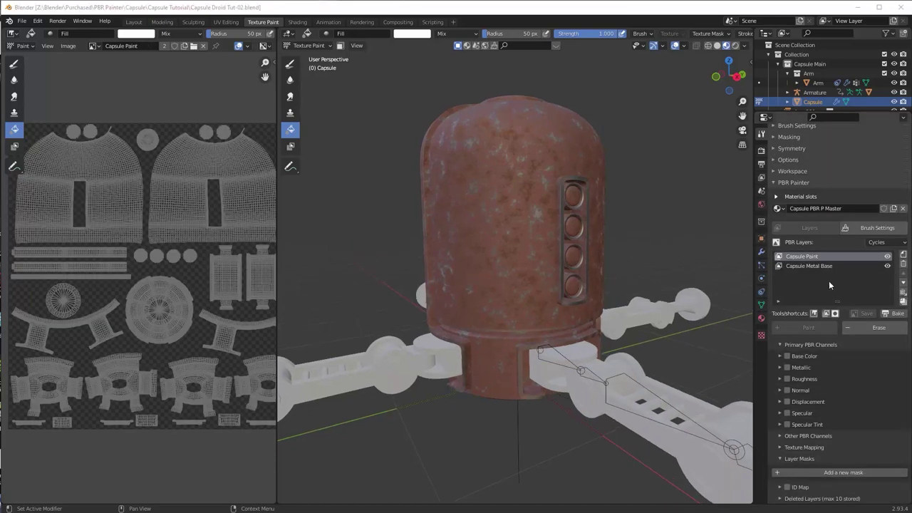
# Step: Fill the Capsule Paint layer with white on the capsule, enable its Base Color channel and expand that channel's settings
pyautogui.click(290, 129)
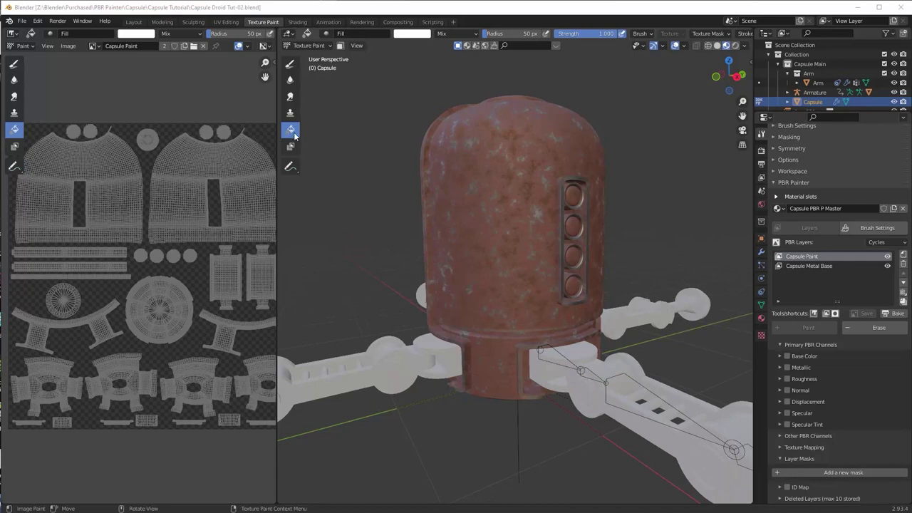
pyautogui.click(525, 196)
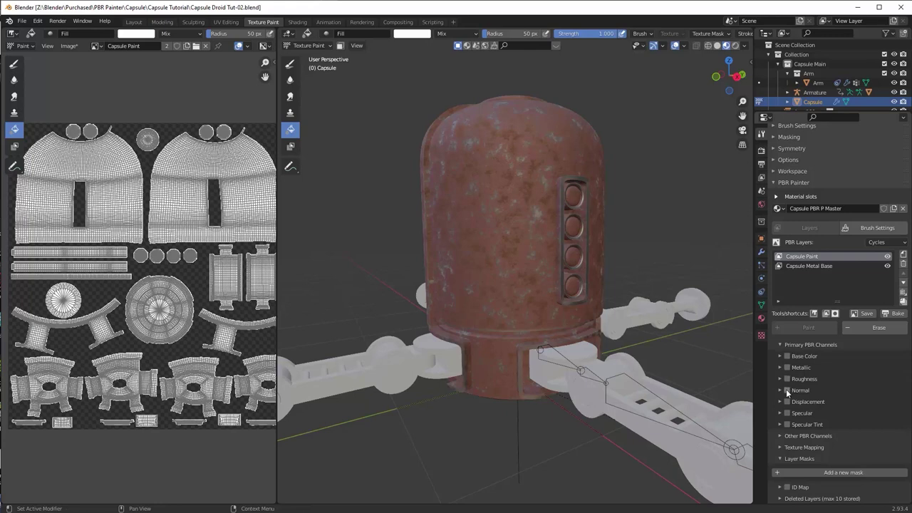
pyautogui.click(787, 356)
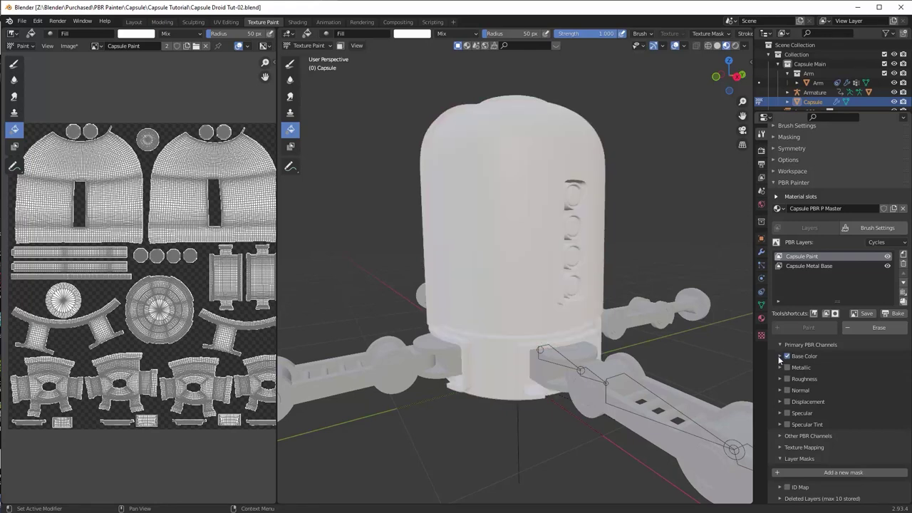
pyautogui.click(779, 356)
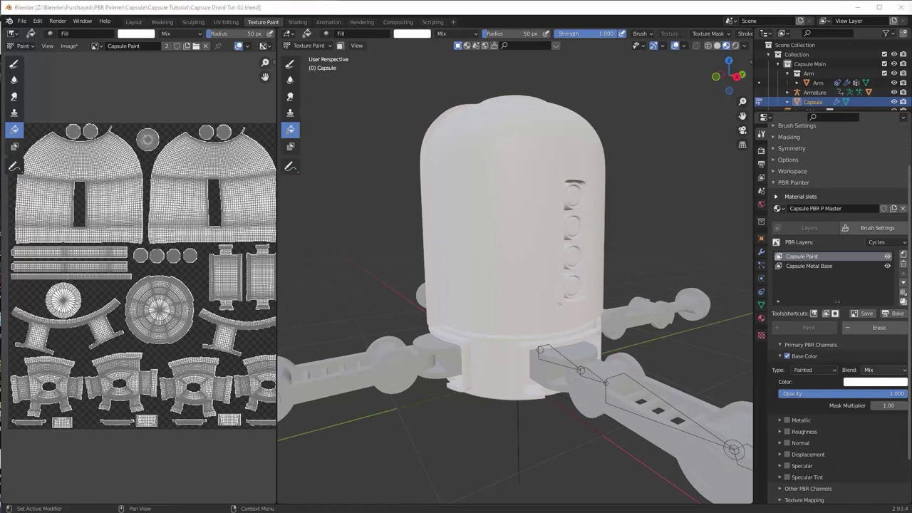
# Step: Set the Capsule Paint base color to pure red (RGB 1, 0, 0) and fill the capsule with it
pyautogui.click(867, 382)
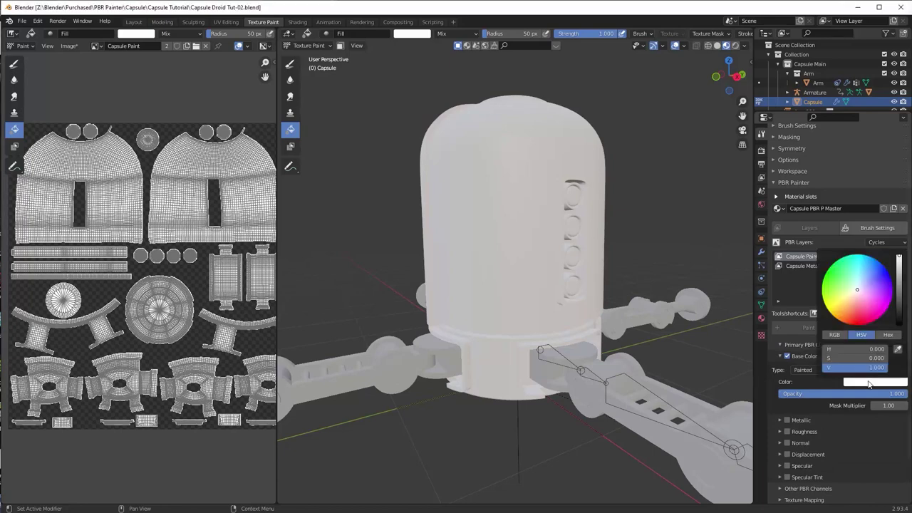
pyautogui.click(835, 334)
pyautogui.click(837, 349)
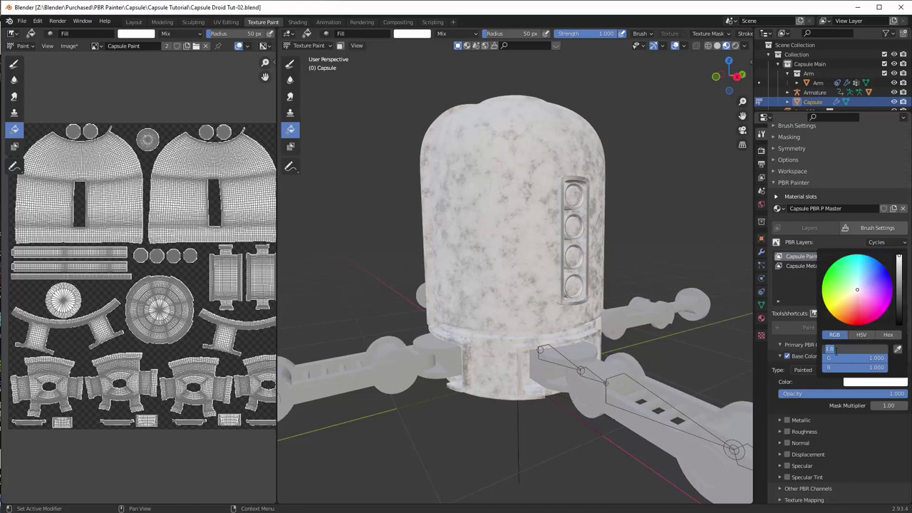
pyautogui.click(873, 359)
pyautogui.moveTo(880, 358); pyautogui.dragTo(824, 358)
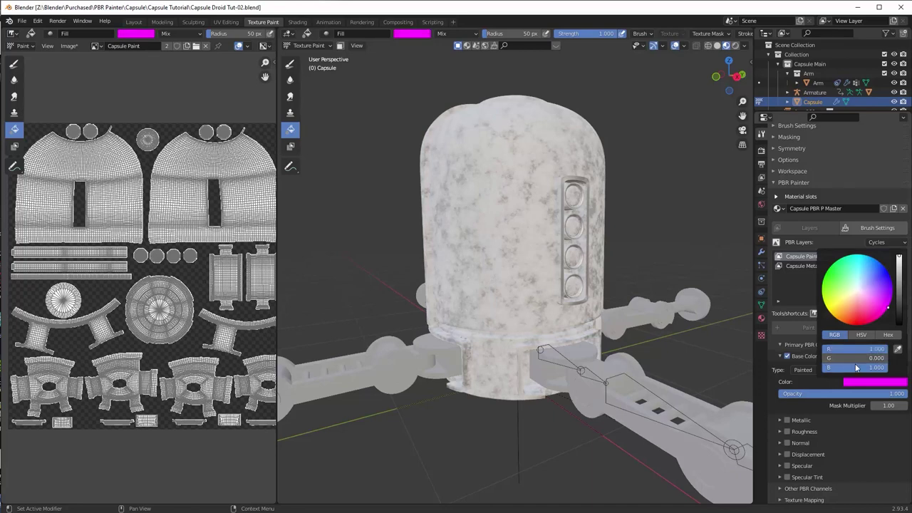
pyautogui.moveTo(879, 368); pyautogui.dragTo(823, 368)
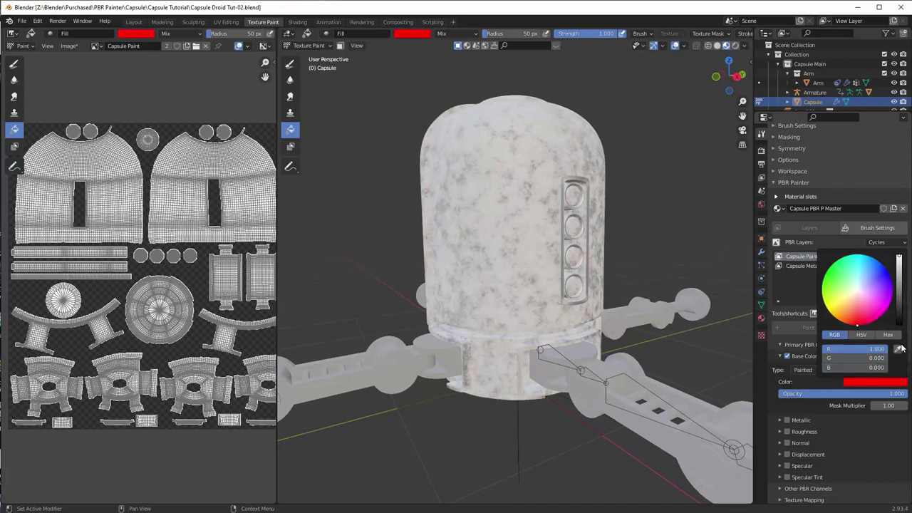
pyautogui.moveTo(888, 350); pyautogui.dragTo(884, 349)
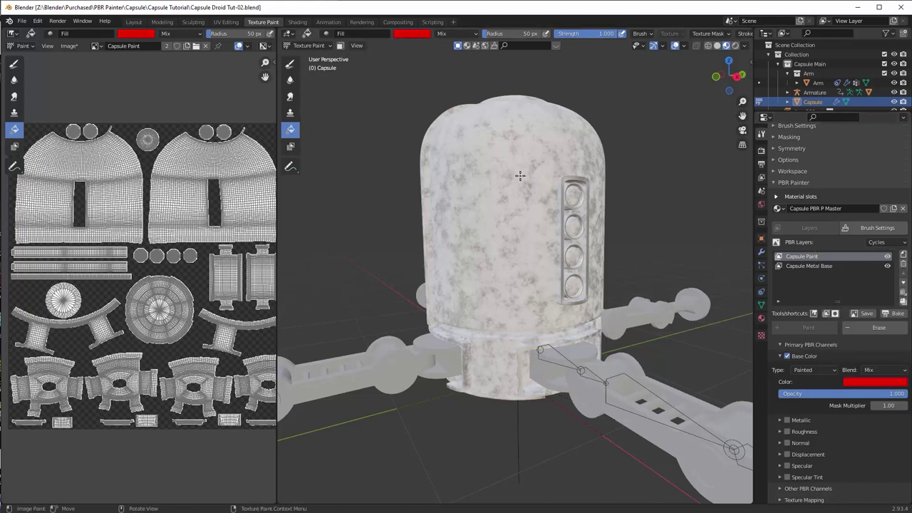
pyautogui.click(537, 189)
pyautogui.moveTo(518, 208)
pyautogui.mouseDown(button='middle')
pyautogui.moveTo(534, 208)
pyautogui.moveTo(501, 204)
pyautogui.moveTo(511, 209)
pyautogui.moveTo(503, 211)
pyautogui.mouseUp(button='middle')
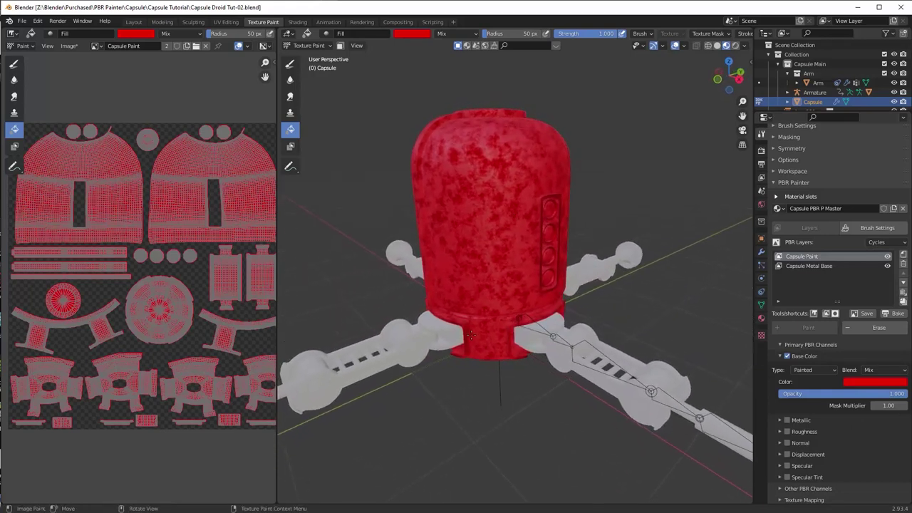
# Step: Enable the ID Map for the Capsule Paint layer and assign the ID Capsule Map image to it
pyautogui.scroll(-3, 862, 429)
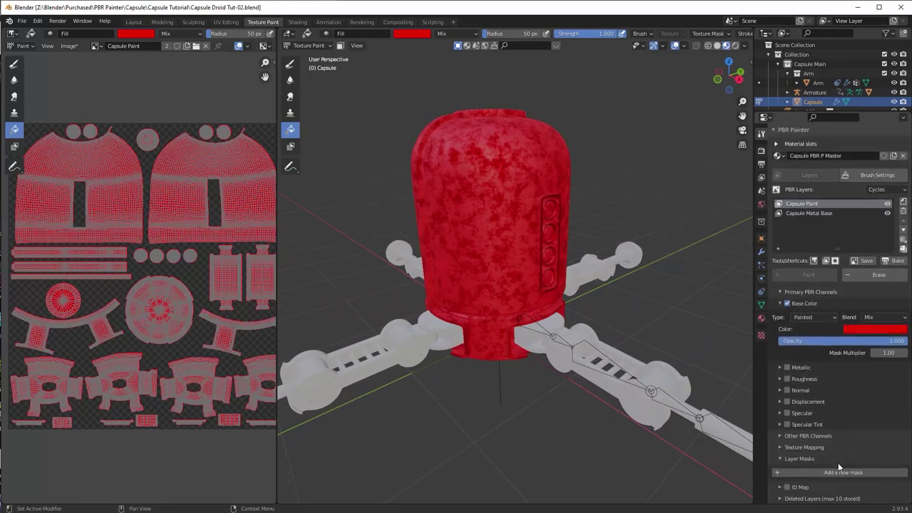
pyautogui.click(799, 490)
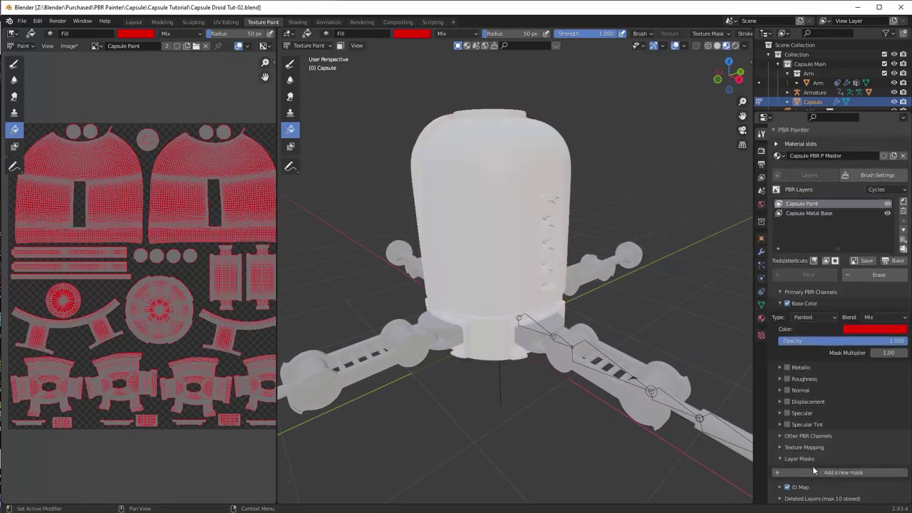
pyautogui.click(781, 488)
pyautogui.scroll(-1, 848, 483)
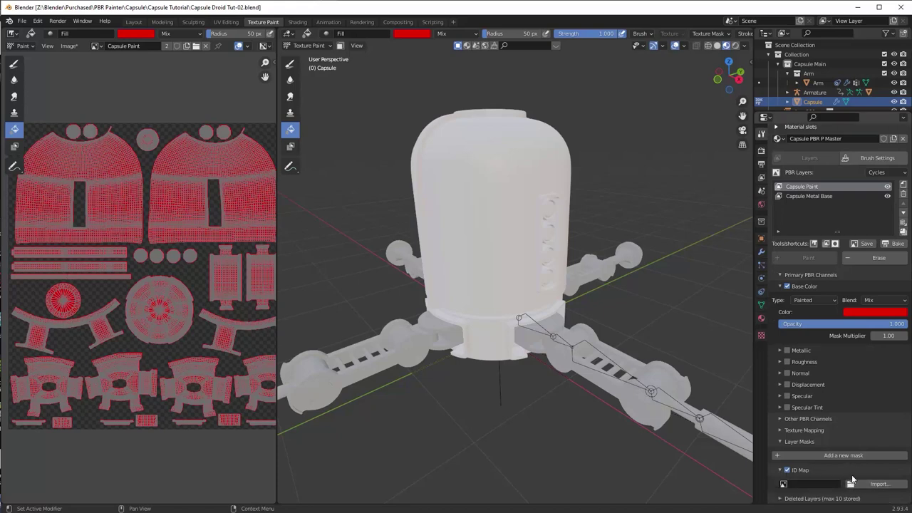
pyautogui.click(784, 484)
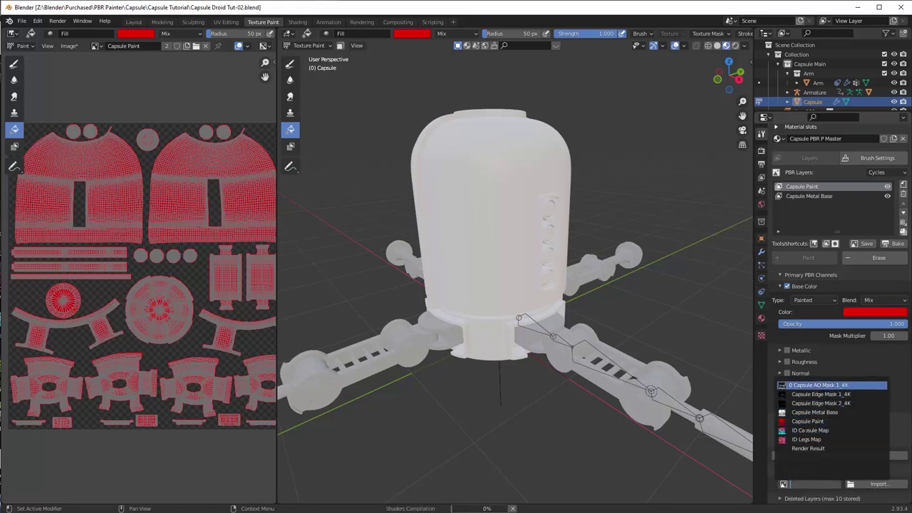
pyautogui.click(811, 430)
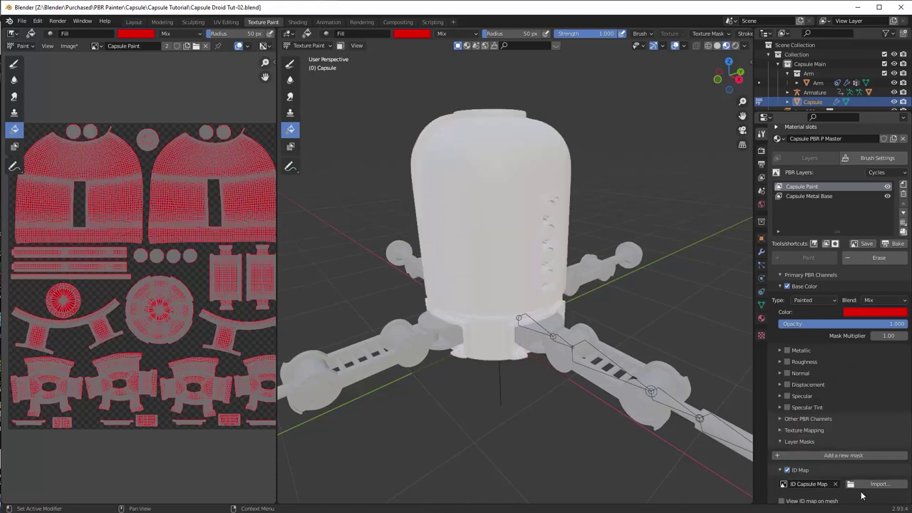
# Step: Show the ID map on the mesh and sample the capsule's large rose-red shell region as the ID color
pyautogui.scroll(-1, 845, 491)
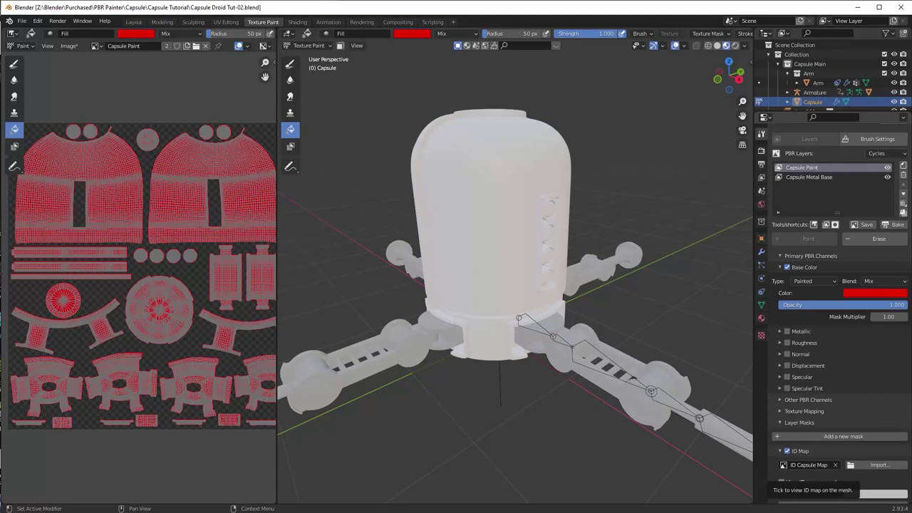
pyautogui.click(781, 483)
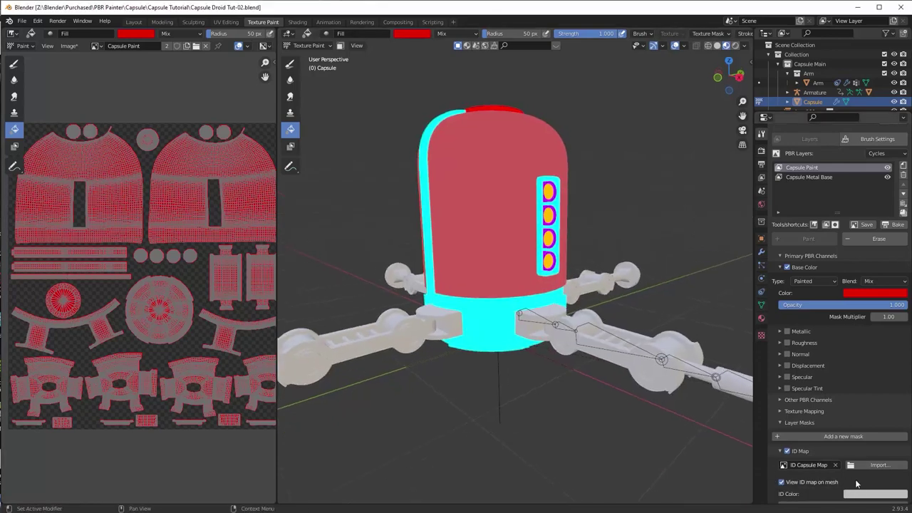
pyautogui.scroll(-1, 857, 484)
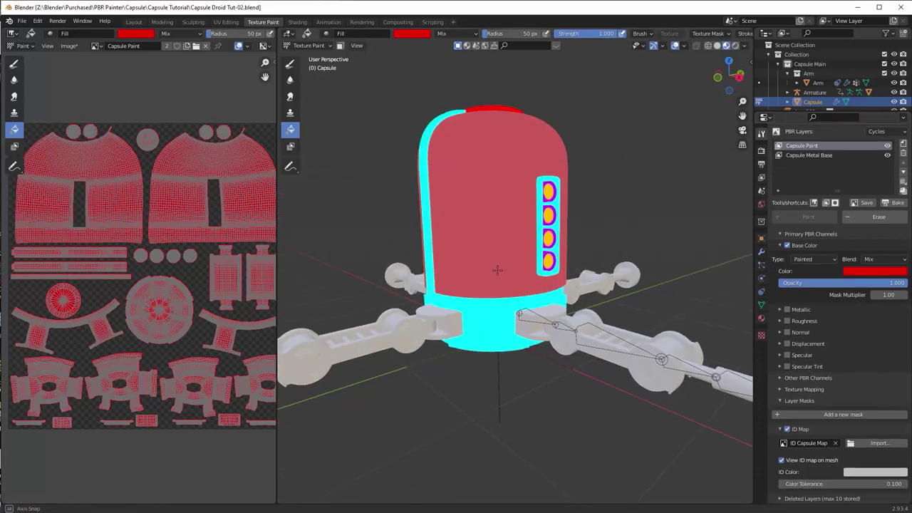
pyautogui.moveTo(497, 271); pyautogui.dragTo(502, 273, button='middle')
pyautogui.click(875, 473)
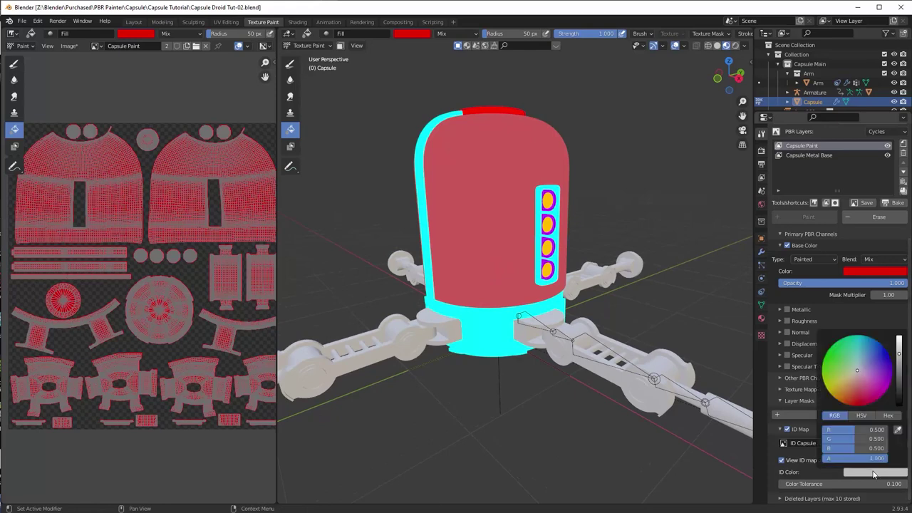
pyautogui.click(898, 430)
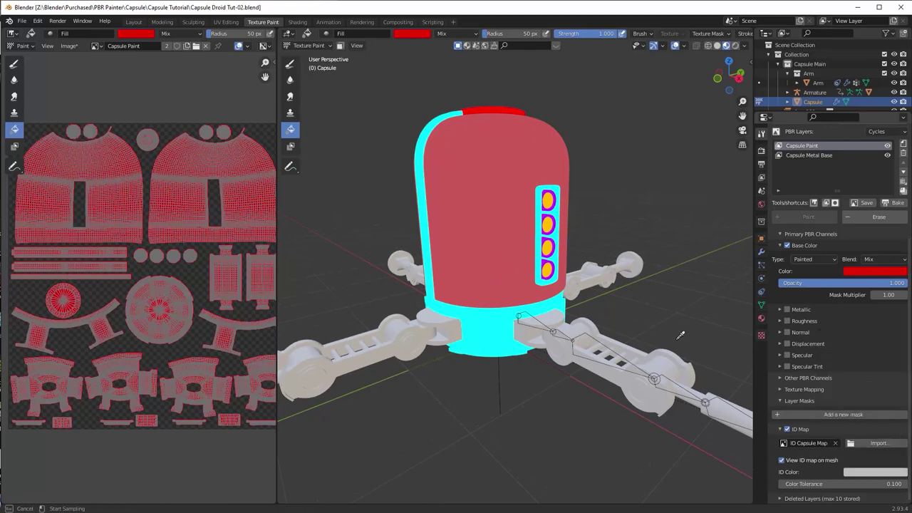
pyautogui.click(502, 237)
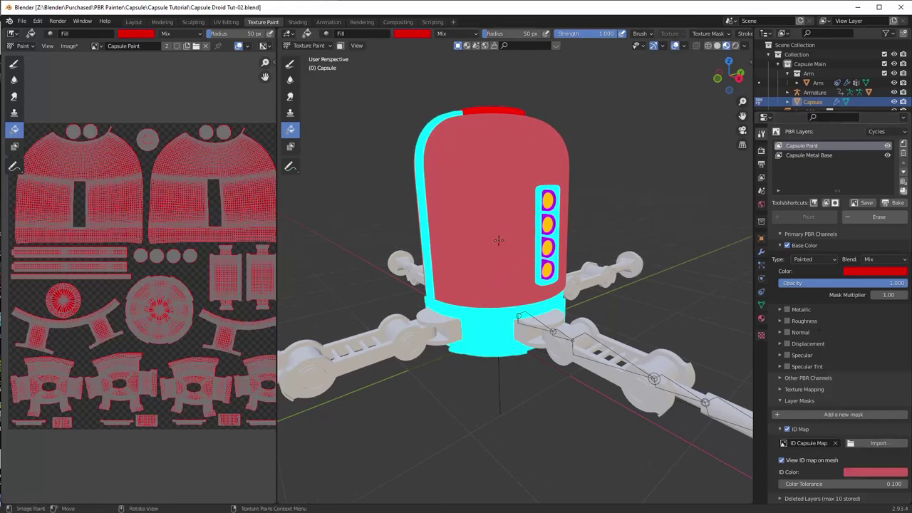
# Step: Turn off the ID map display on the mesh and inspect the red paint on the capsule shell
pyautogui.click(781, 460)
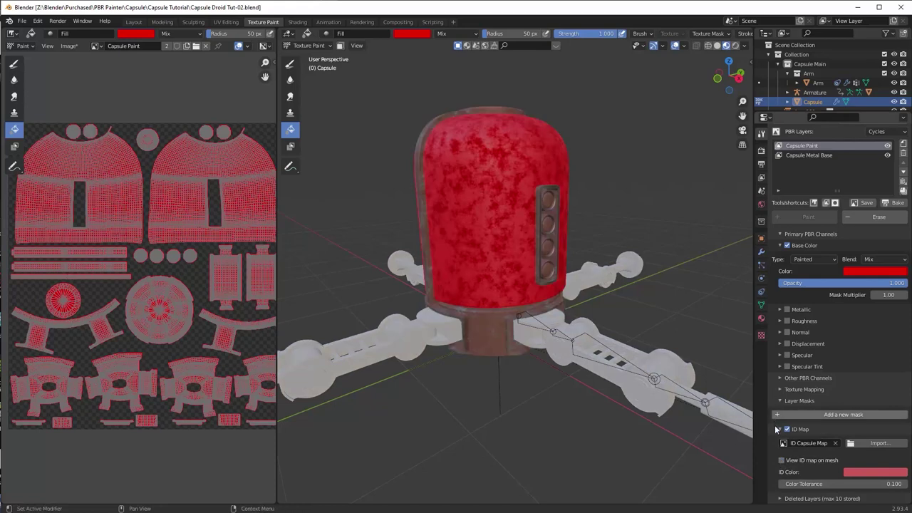
pyautogui.moveTo(531, 260); pyautogui.dragTo(475, 231, button='middle')
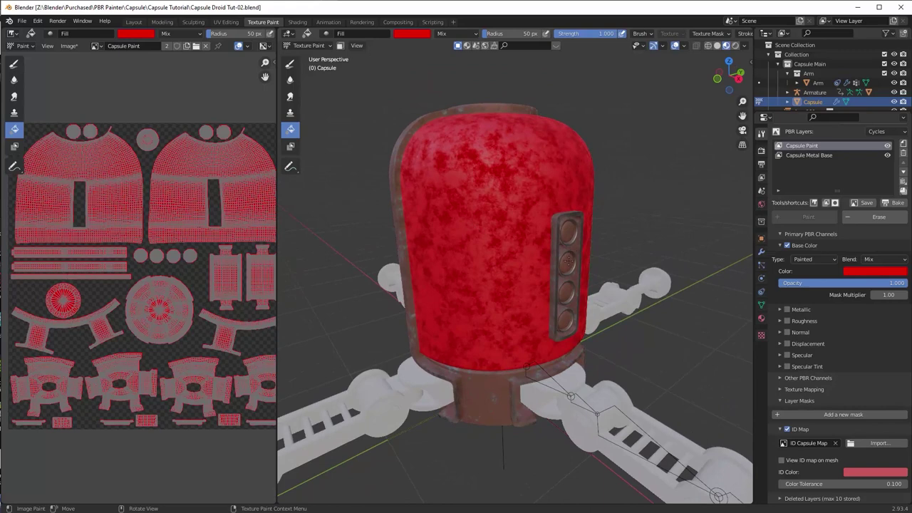
pyautogui.moveTo(568, 262); pyautogui.dragTo(558, 281, button='middle')
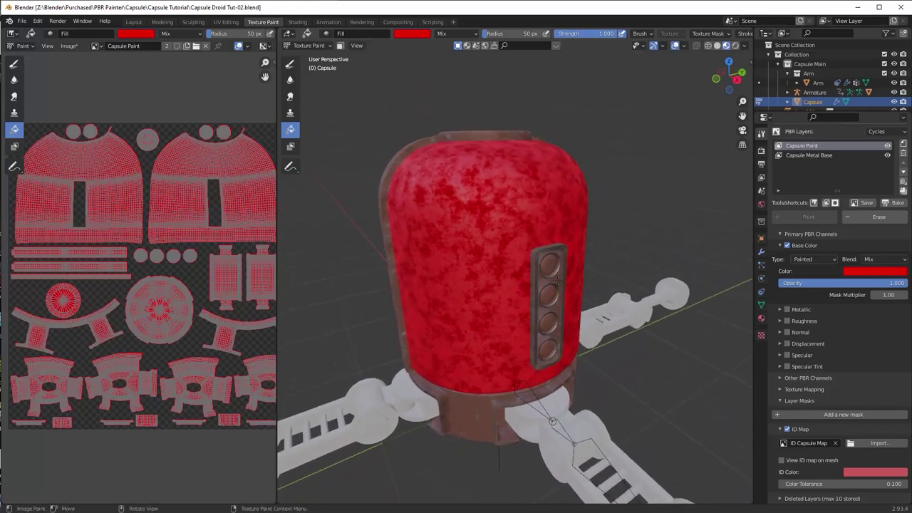
pyautogui.scroll(3, 780, 428)
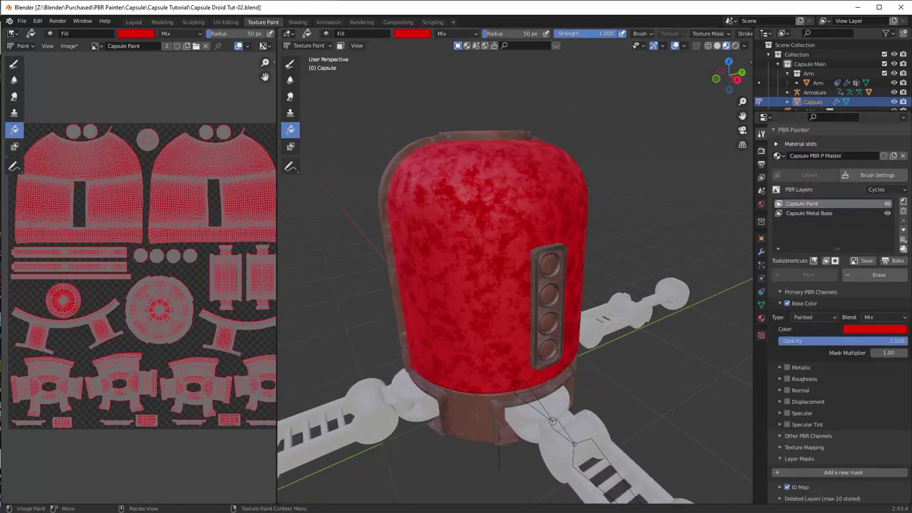
pyautogui.moveTo(617, 366); pyautogui.dragTo(602, 356, button='middle')
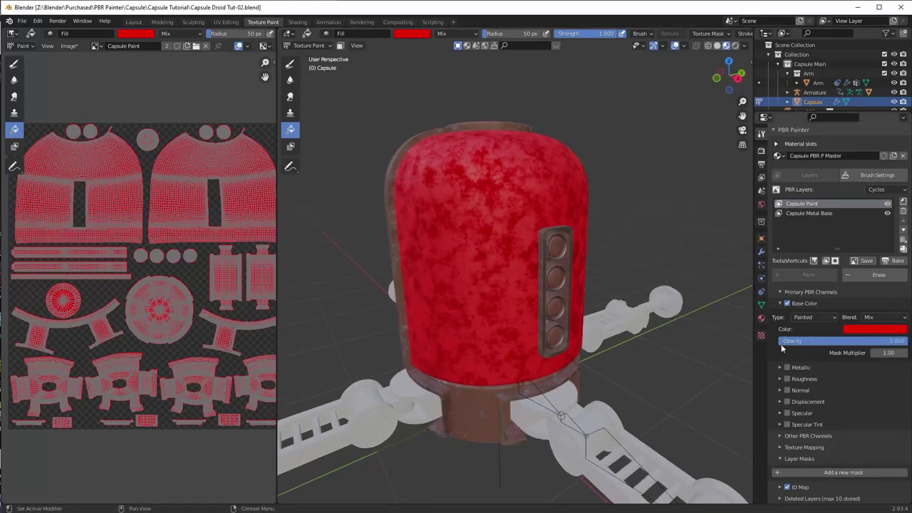
# Step: Enable the Metallic channel on the Capsule Paint layer and set its constant value to 0.474
pyautogui.click(787, 367)
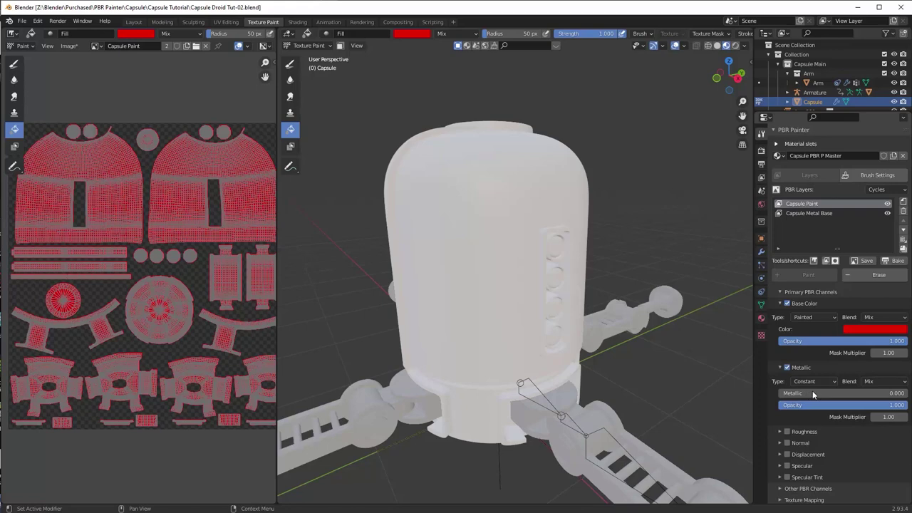
pyautogui.click(812, 393)
pyautogui.click(820, 404)
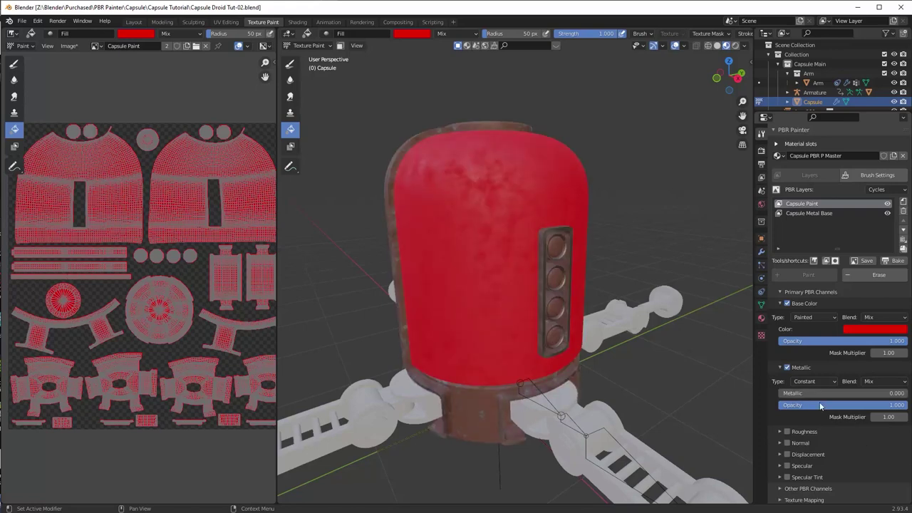
pyautogui.moveTo(820, 393)
pyautogui.mouseDown()
pyautogui.moveTo(878, 393)
pyautogui.moveTo(810, 393)
pyautogui.moveTo(838, 392)
pyautogui.mouseUp()
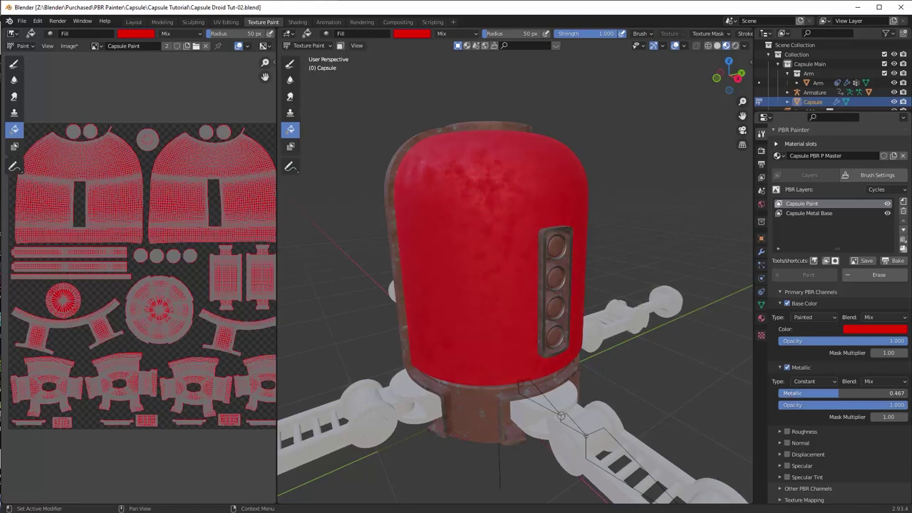
pyautogui.moveTo(839, 393); pyautogui.dragTo(840, 393)
# Step: Enable the Roughness channel on the Capsule Paint layer and change its type to Procedural
pyautogui.click(787, 431)
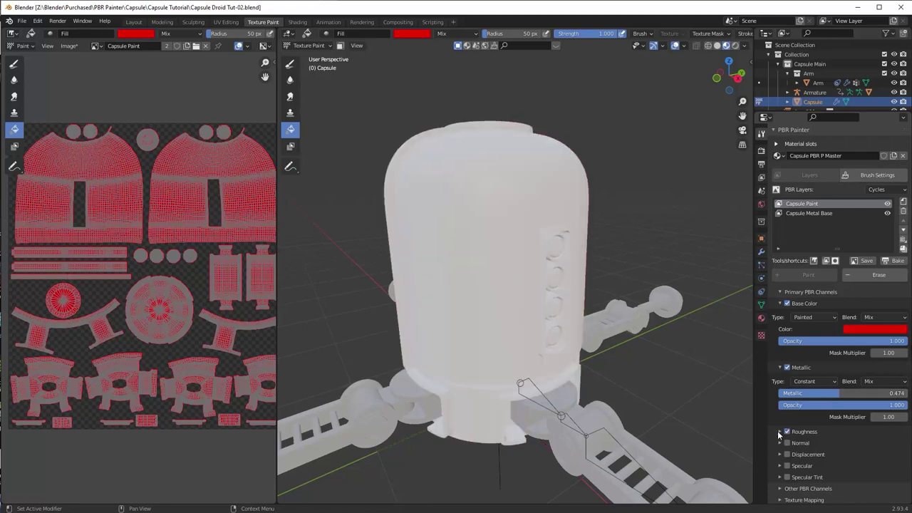
pyautogui.scroll(-5, 847, 426)
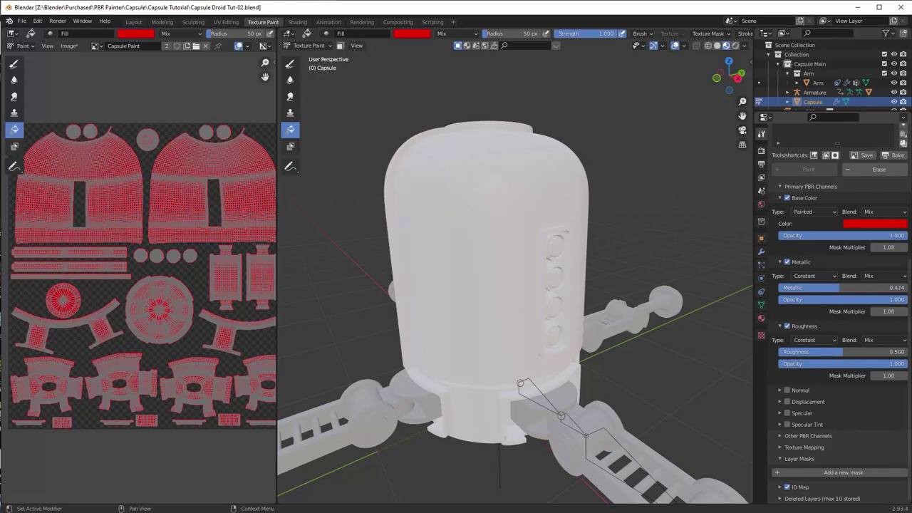
pyautogui.click(817, 342)
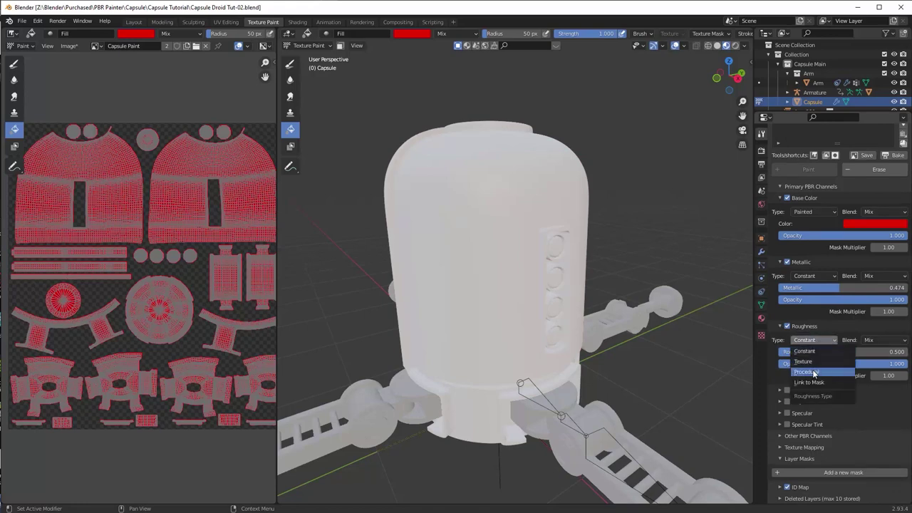
pyautogui.click(816, 371)
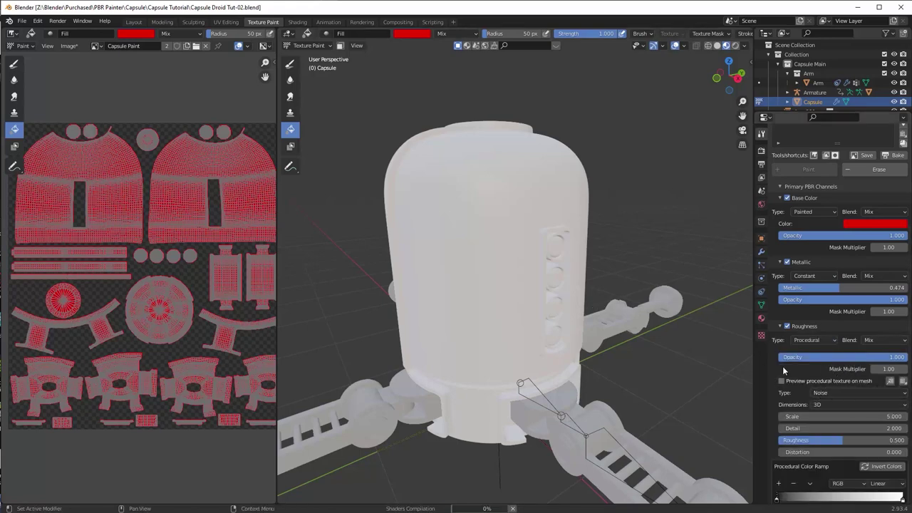
pyautogui.moveTo(731, 328); pyautogui.dragTo(621, 291, button='middle')
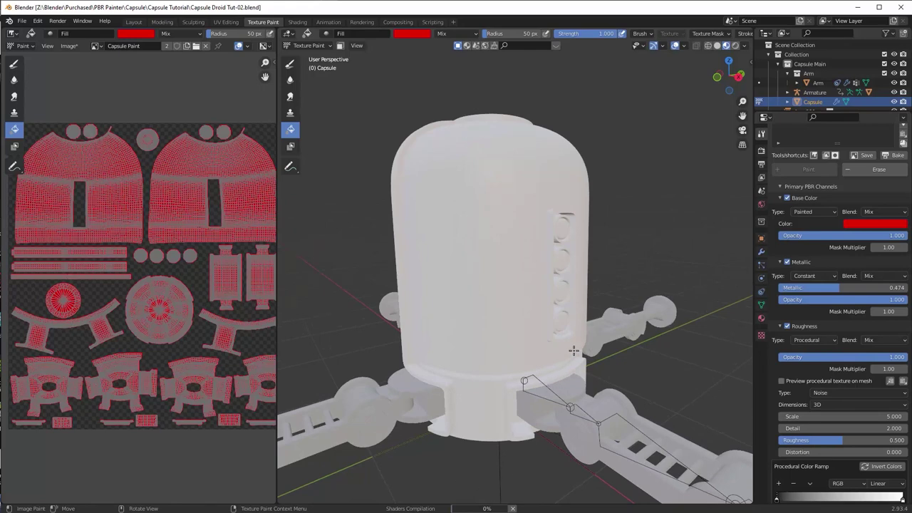
pyautogui.keyDown('shift'); pyautogui.moveTo(543, 333); pyautogui.dragTo(570, 293, button='middle'); pyautogui.keyUp('shift')
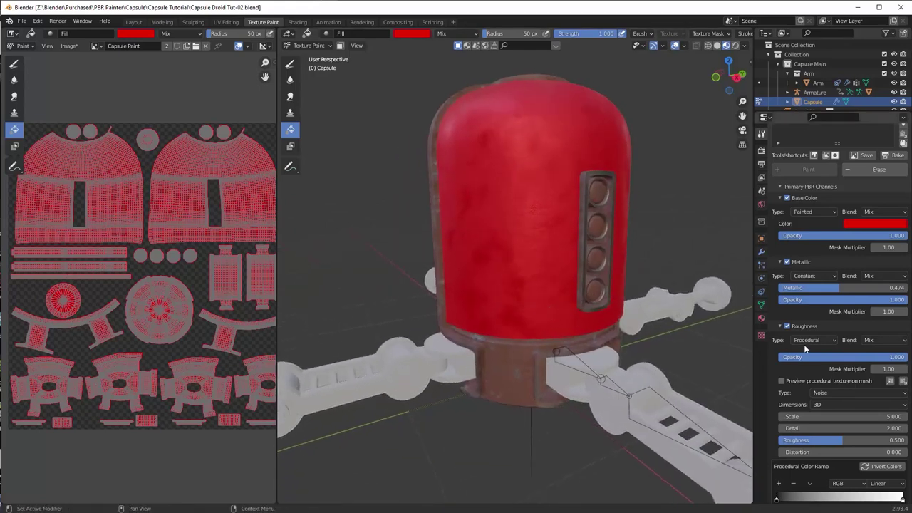
# Step: Switch the roughness texture to Musgrave with scale 15.7, detail 6.4, dimension 0.5 and lacunarity 2.5
pyautogui.click(844, 393)
pyautogui.click(848, 406)
pyautogui.scroll(-2, 849, 406)
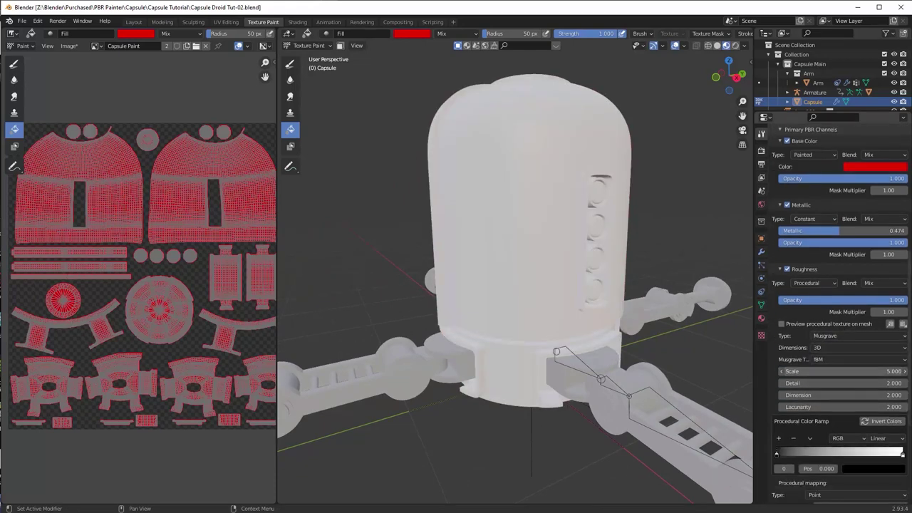
pyautogui.moveTo(843, 372); pyautogui.dragTo(890, 371)
pyautogui.moveTo(843, 382); pyautogui.dragTo(847, 407)
pyautogui.moveTo(618, 350); pyautogui.dragTo(639, 339, button='middle')
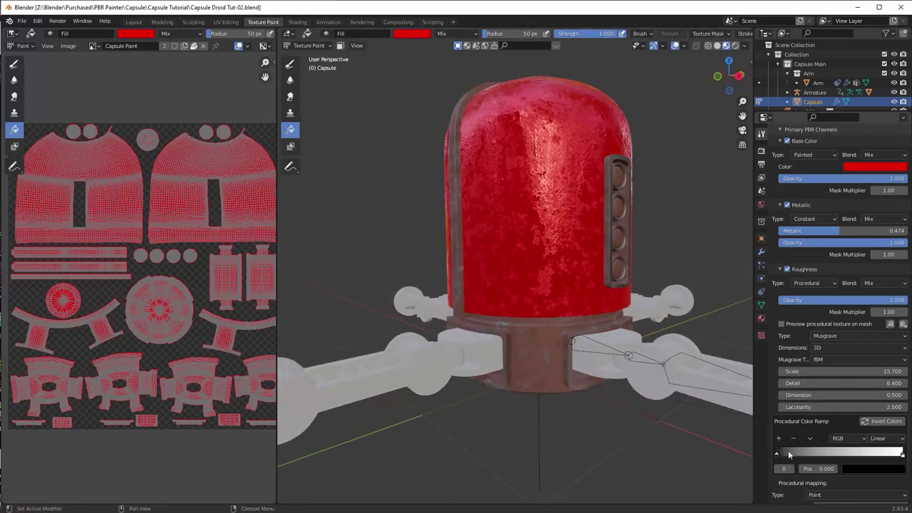
# Step: Move the black stop of the roughness color ramp to 0.054 and set the Roughness channel's opacity to 0.442
pyautogui.moveTo(778, 454); pyautogui.dragTo(784, 454)
pyautogui.moveTo(710, 254); pyautogui.dragTo(723, 248, button='middle')
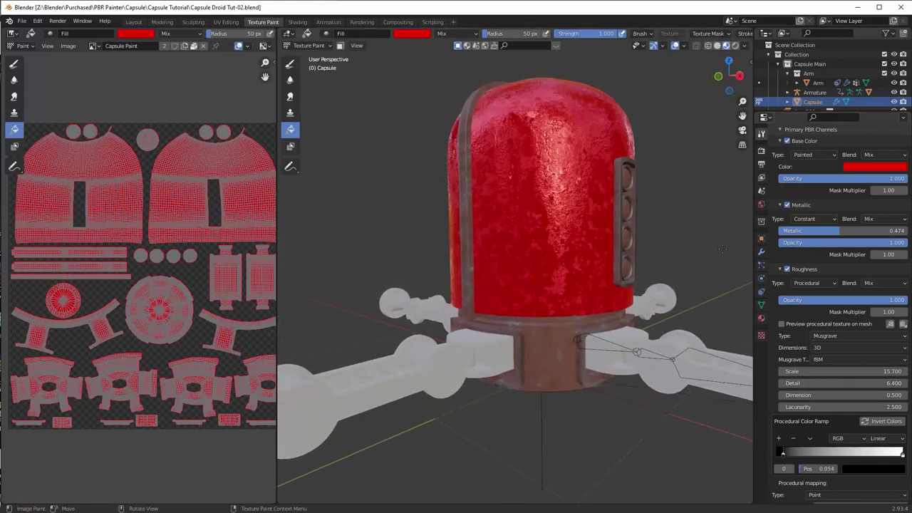
pyautogui.moveTo(811, 300); pyautogui.dragTo(753, 299)
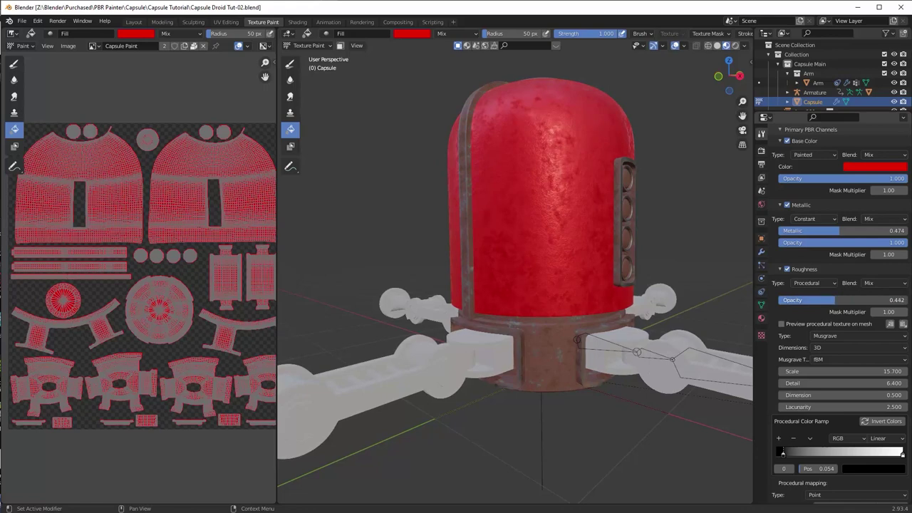
# Step: Collapse the Roughness and Metallic channel settings of the Capsule Paint layer
pyautogui.moveTo(627, 306)
pyautogui.mouseDown(button='middle')
pyautogui.moveTo(627, 271)
pyautogui.moveTo(624, 311)
pyautogui.mouseUp(button='middle')
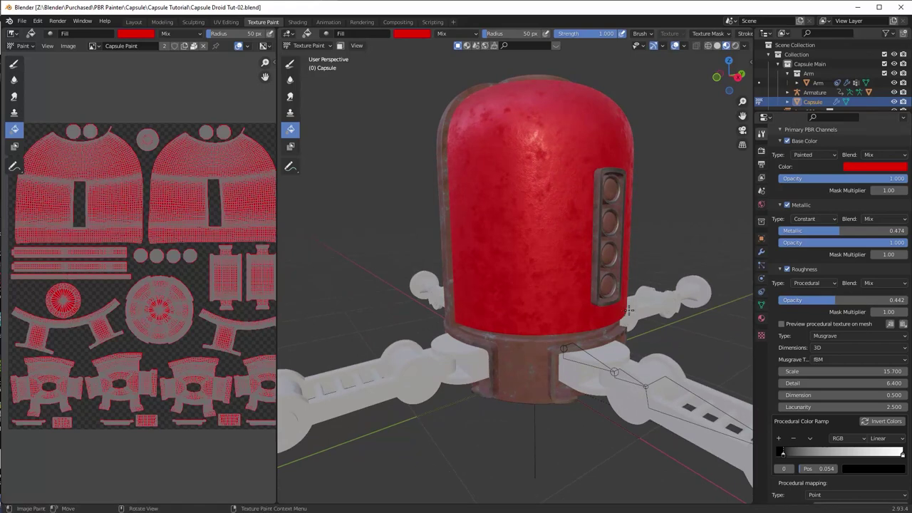
pyautogui.scroll(-2, 820, 411)
pyautogui.scroll(4, 825, 405)
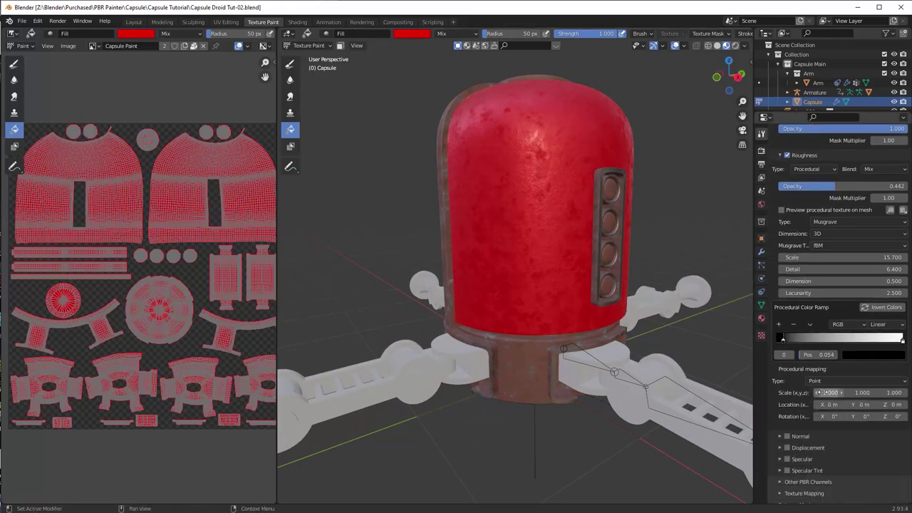
pyautogui.click(780, 289)
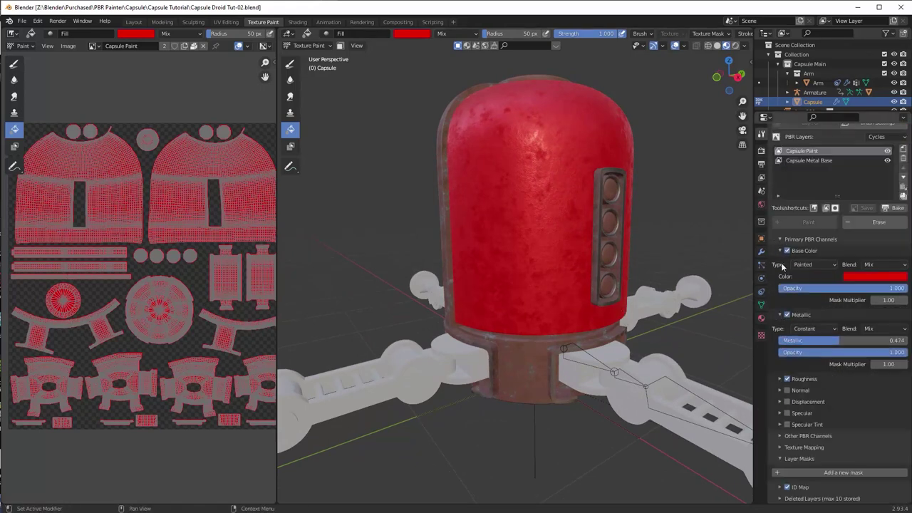
pyautogui.click(779, 314)
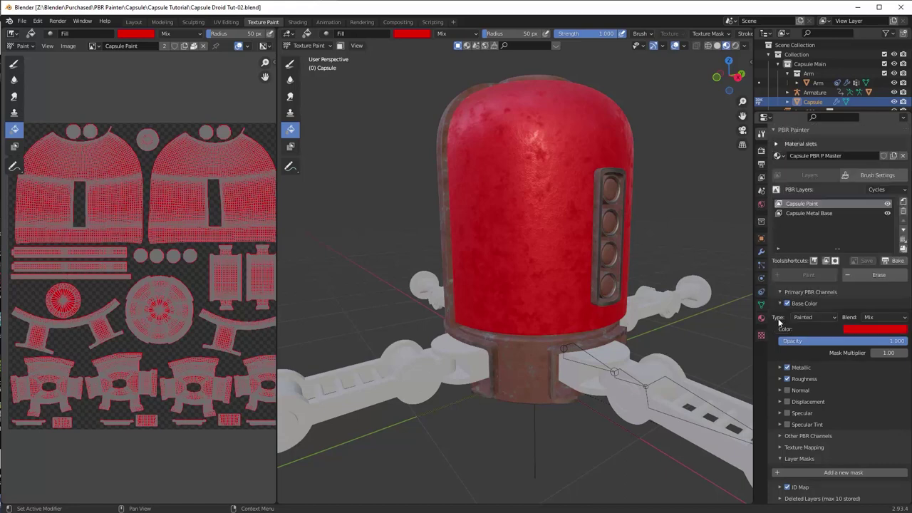
# Step: Enable the Normal channel on the Capsule Paint layer, set its type to Link to Mask and collapse its settings
pyautogui.click(787, 391)
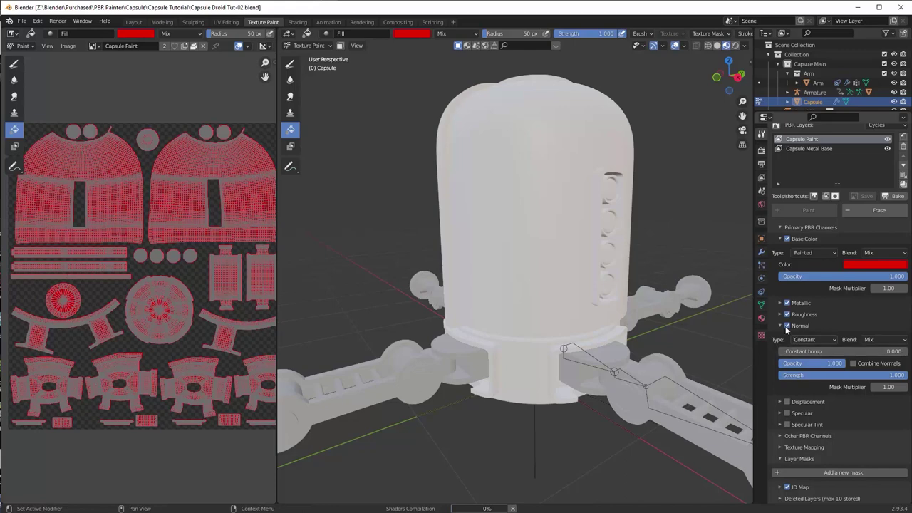
pyautogui.click(808, 341)
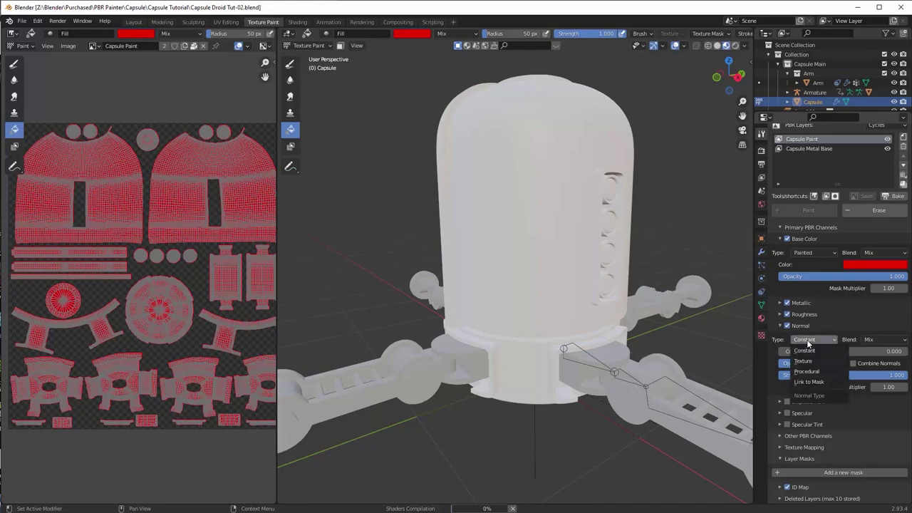
pyautogui.click(809, 382)
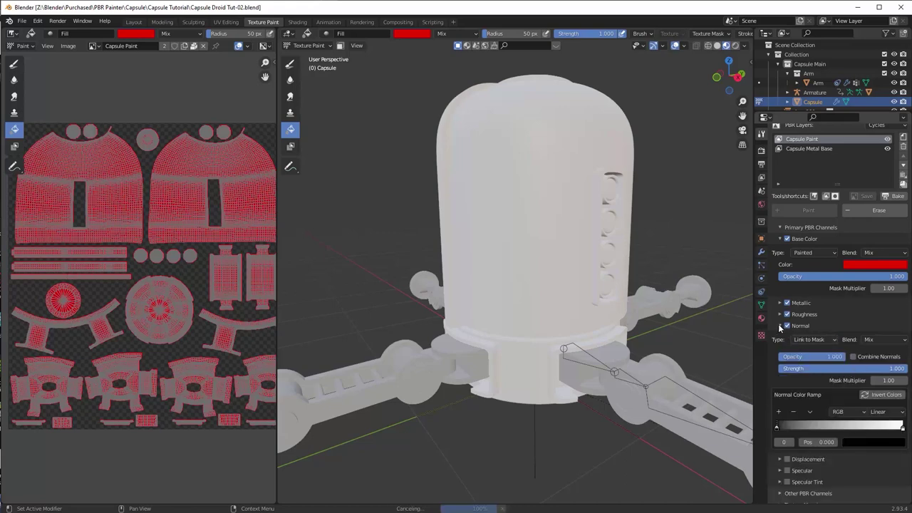
pyautogui.click(781, 326)
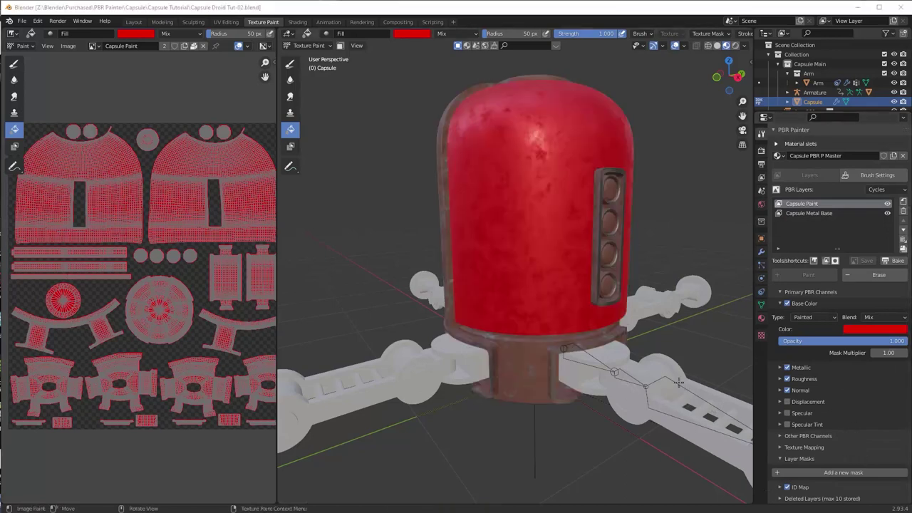
# Step: Add a new layer mask of type Ambient Occlusion (Cycles) to the Capsule Paint layer
pyautogui.moveTo(609, 352); pyautogui.dragTo(581, 308, button='middle')
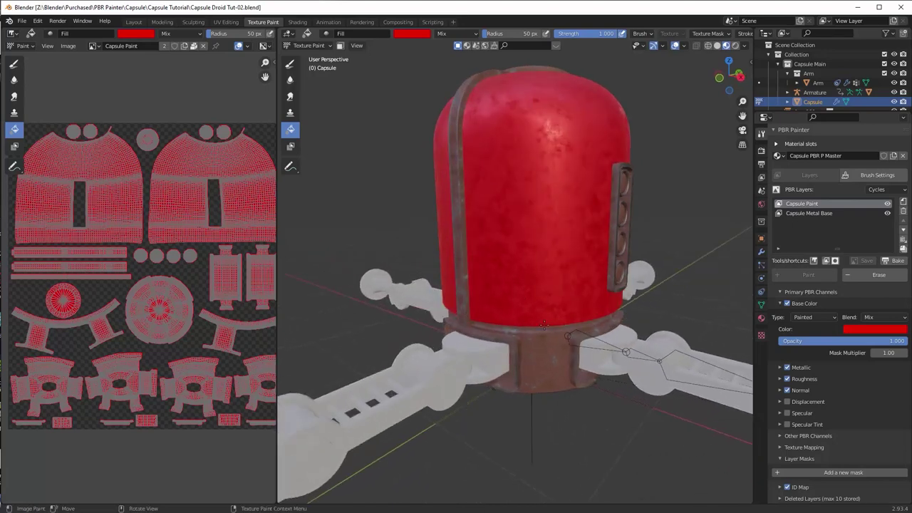
pyautogui.moveTo(576, 293); pyautogui.dragTo(552, 217, button='middle')
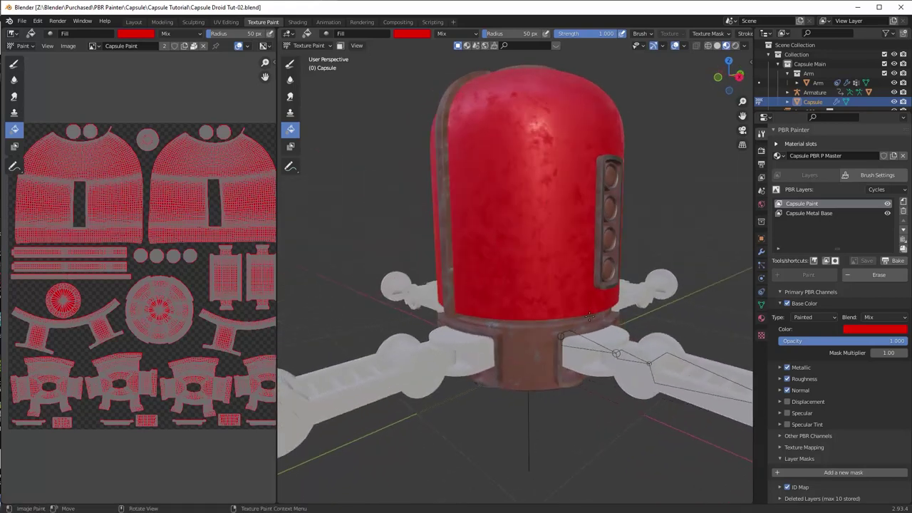
pyautogui.moveTo(590, 317); pyautogui.dragTo(577, 221, button='middle')
pyautogui.scroll(5, 578, 221)
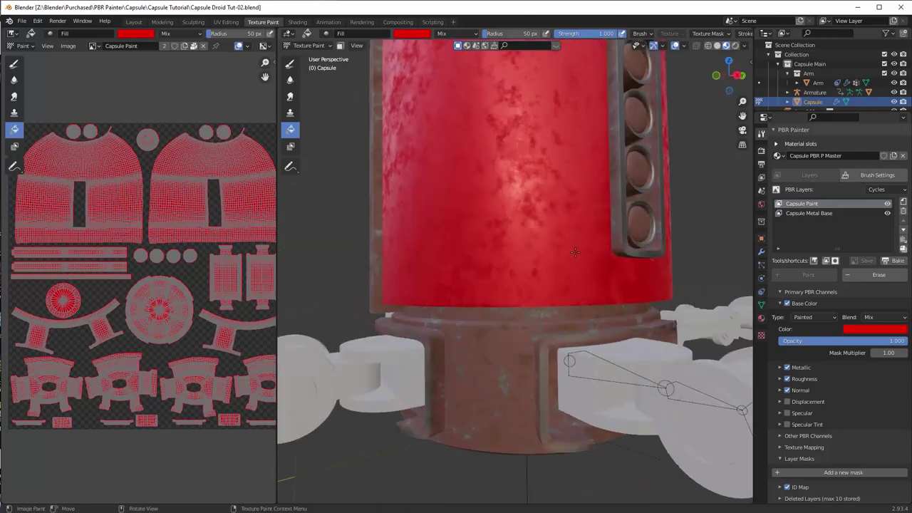
pyautogui.click(847, 473)
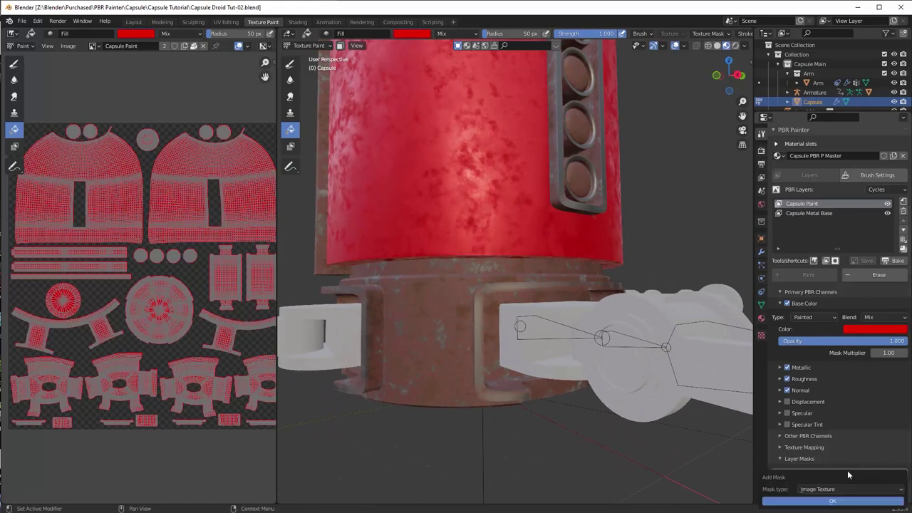
pyautogui.click(843, 490)
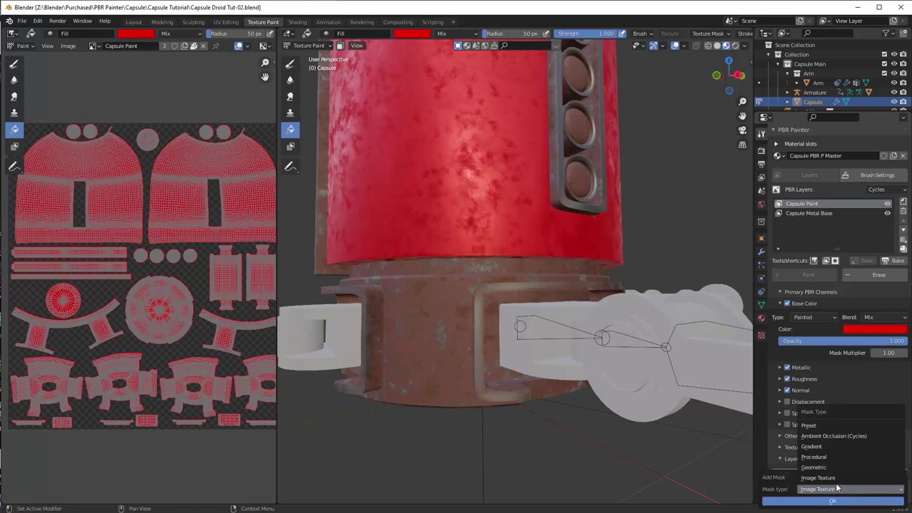
pyautogui.click(842, 436)
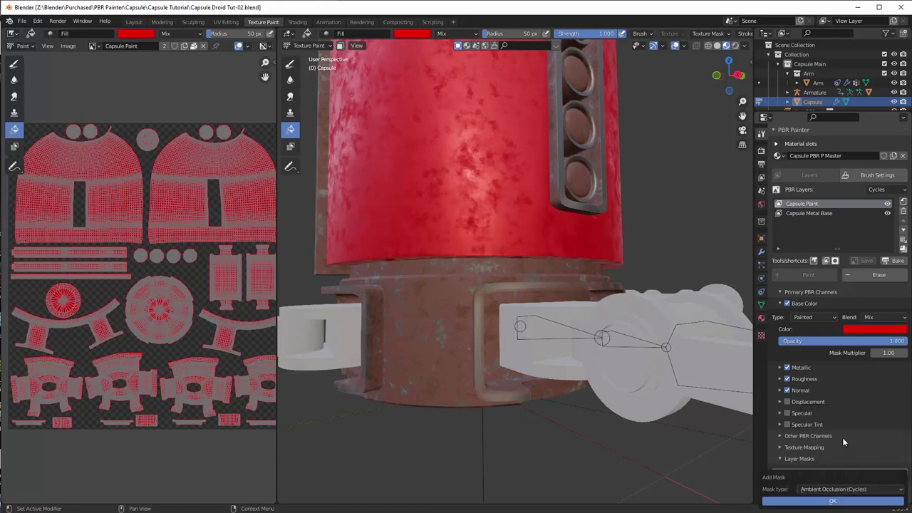
pyautogui.click(837, 500)
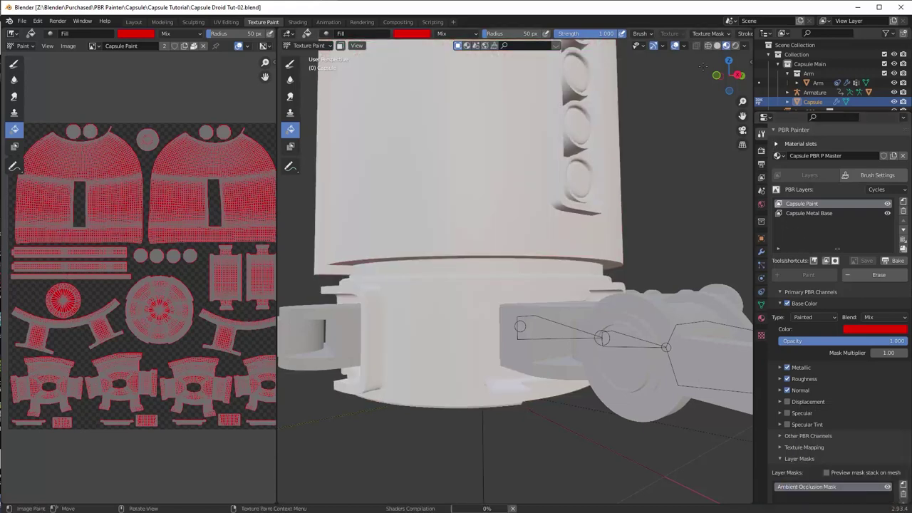
# Step: Switch the 3D viewport to rendered shading and turn on the mask stack preview on the mesh
pyautogui.click(734, 46)
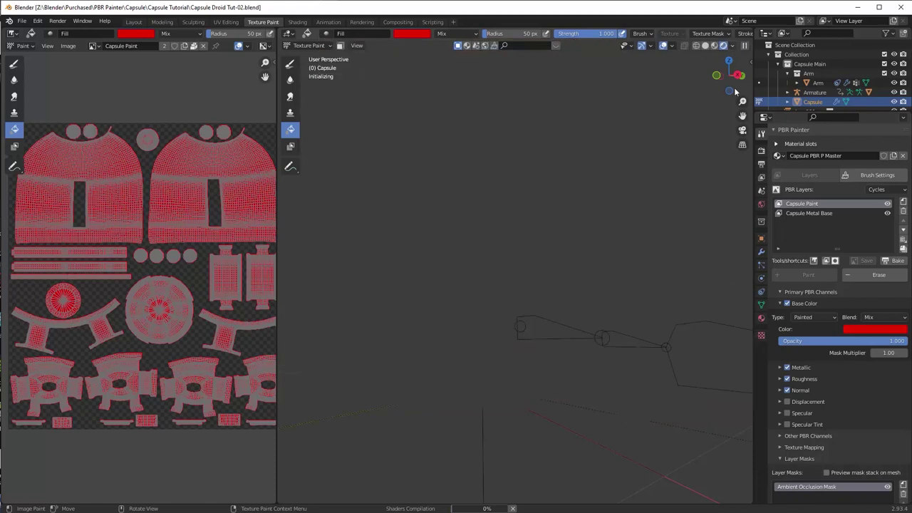
pyautogui.scroll(-5, 845, 392)
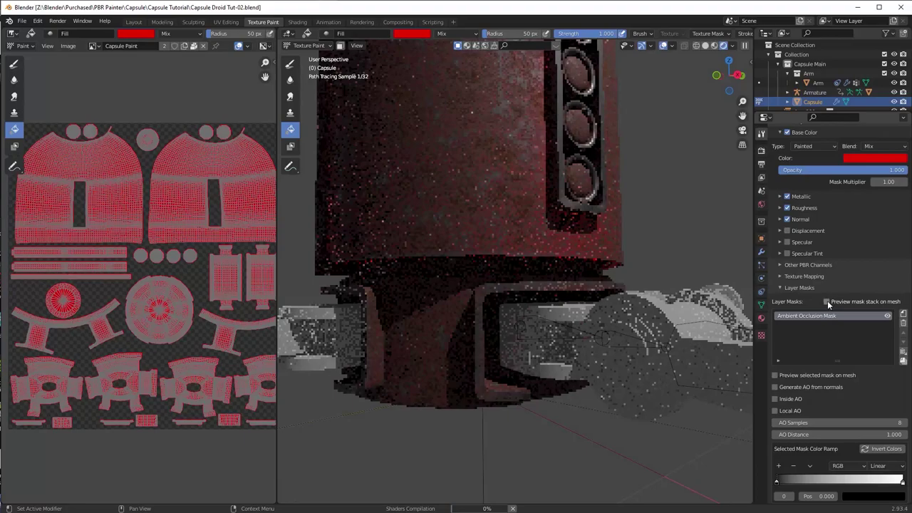
pyautogui.click(826, 302)
pyautogui.scroll(-1, 776, 379)
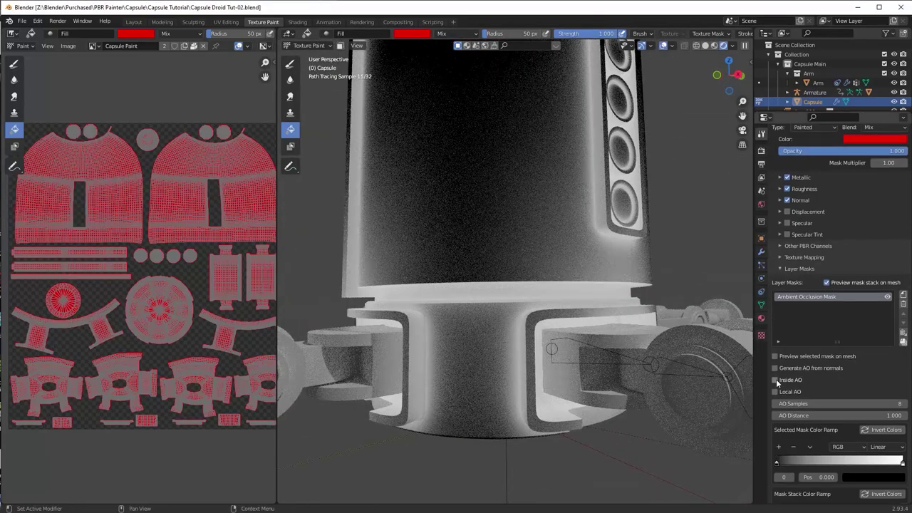
# Step: Enable Inside AO for the Ambient Occlusion Mask and set its AO Distance to 0.1
pyautogui.click(775, 380)
pyautogui.click(840, 415)
pyautogui.write('.1')
pyautogui.press('Return')
pyautogui.moveTo(559, 230); pyautogui.dragTo(586, 258, button='middle')
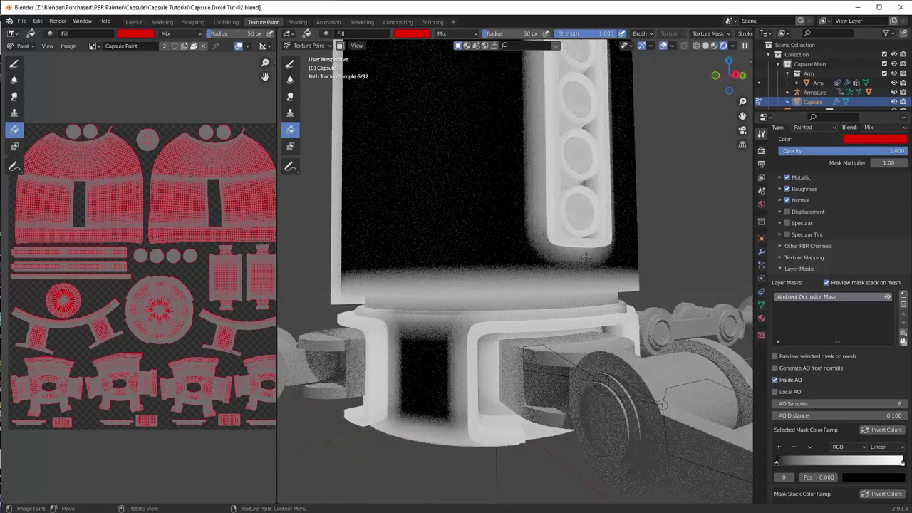
# Step: Compare the capsule's ambient occlusion mask with Inside AO disabled and enabled, ending with it enabled
pyautogui.scroll(-2, 586, 258)
pyautogui.keyDown('shift'); pyautogui.moveTo(472, 261); pyautogui.dragTo(472, 300, button='middle'); pyautogui.keyUp('shift')
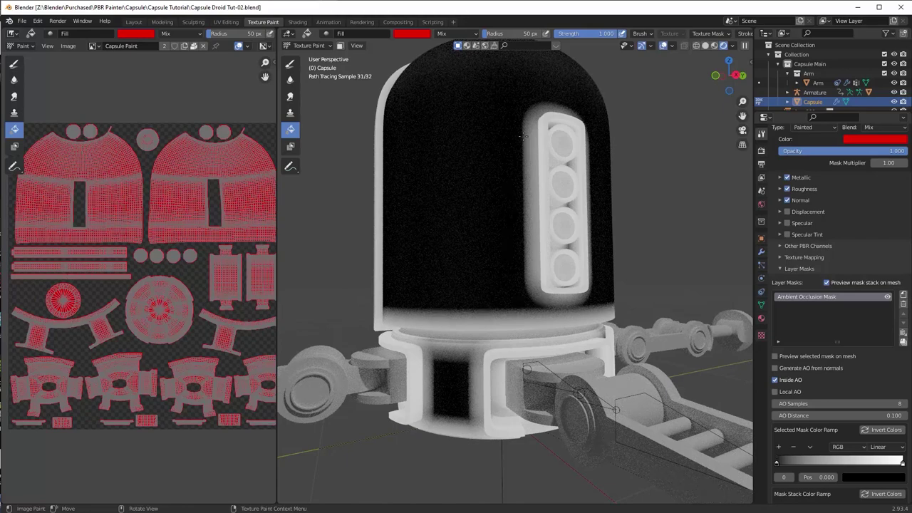
pyautogui.moveTo(524, 137)
pyautogui.mouseDown(button='middle')
pyautogui.moveTo(454, 135)
pyautogui.moveTo(460, 182)
pyautogui.moveTo(449, 266)
pyautogui.moveTo(484, 244)
pyautogui.moveTo(552, 239)
pyautogui.moveTo(527, 233)
pyautogui.mouseUp(button='middle')
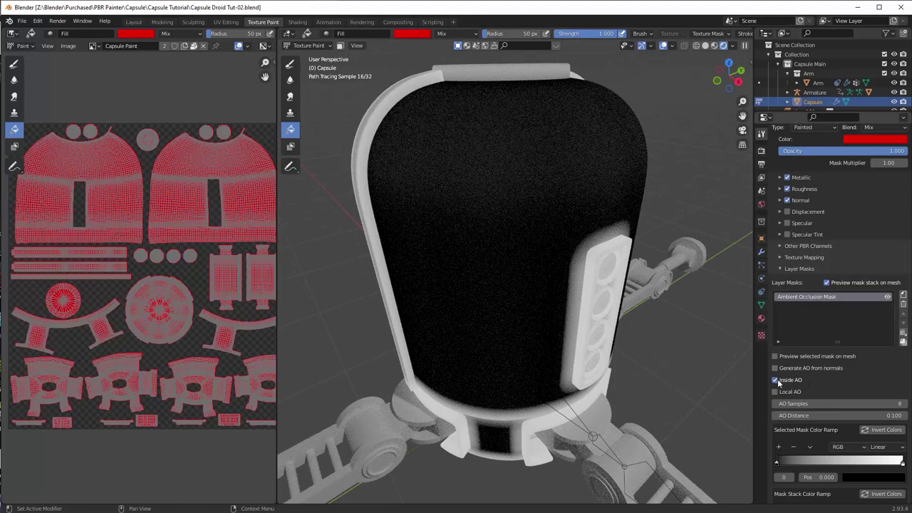
pyautogui.click(776, 380)
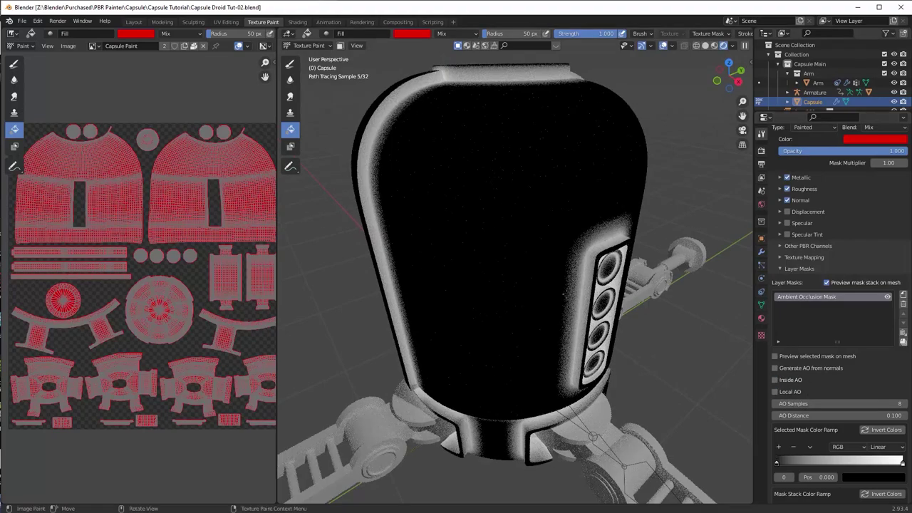
pyautogui.moveTo(527, 278)
pyautogui.mouseDown(button='middle')
pyautogui.moveTo(515, 240)
pyautogui.moveTo(513, 253)
pyautogui.mouseUp(button='middle')
pyautogui.click(776, 380)
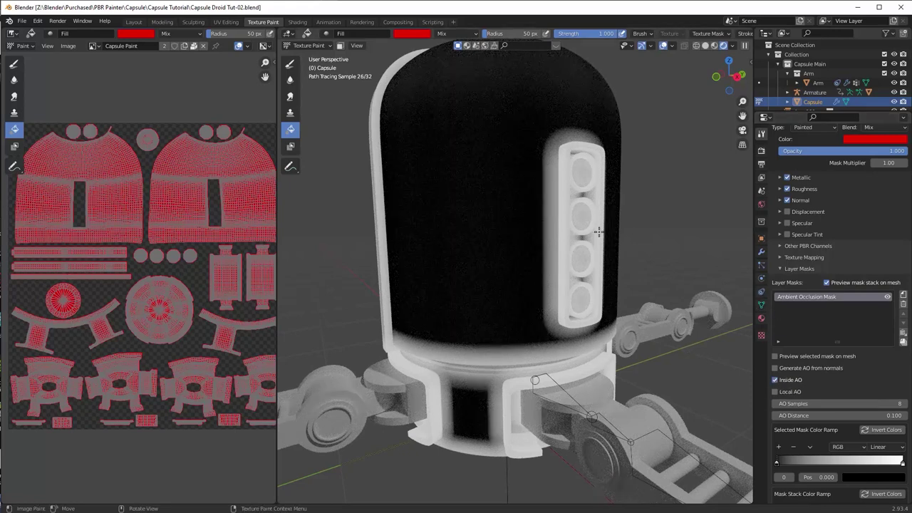
# Step: Merge the visible masks into a baked mask named "Chipped edge AO 1 Temp"
pyautogui.click(904, 344)
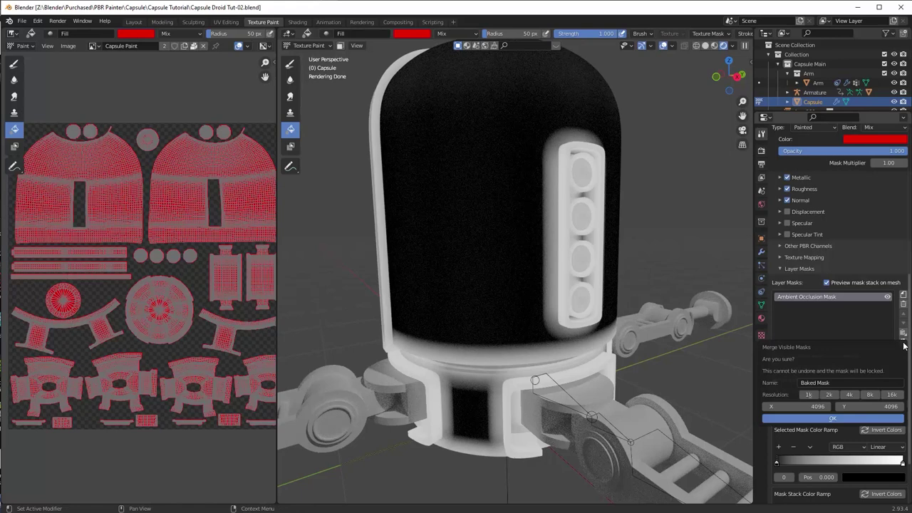
pyautogui.click(847, 383)
pyautogui.write('Chipped e')
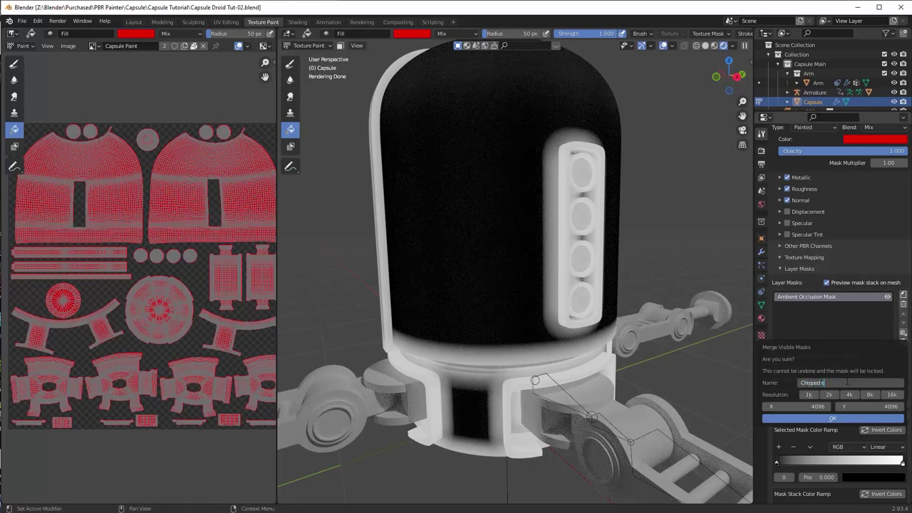
pyautogui.write('dge AO')
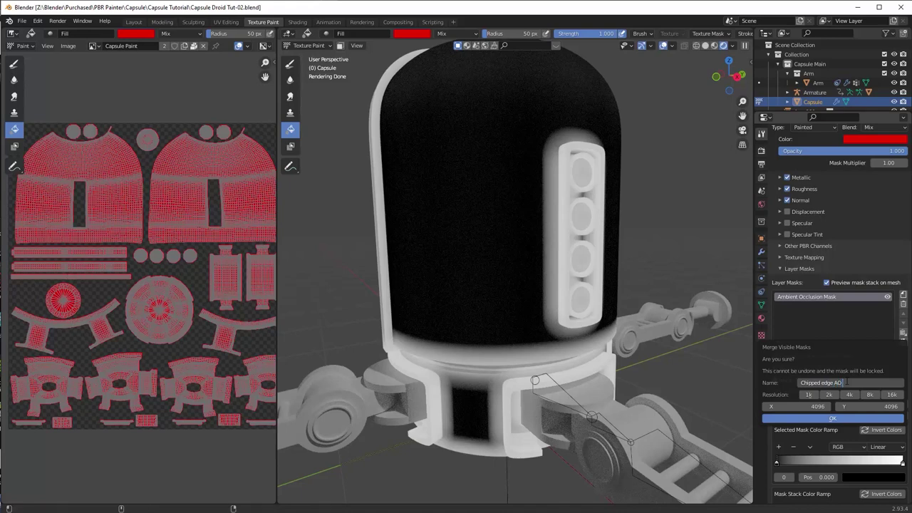
pyautogui.write(' 1 Temp')
pyautogui.press('Return')
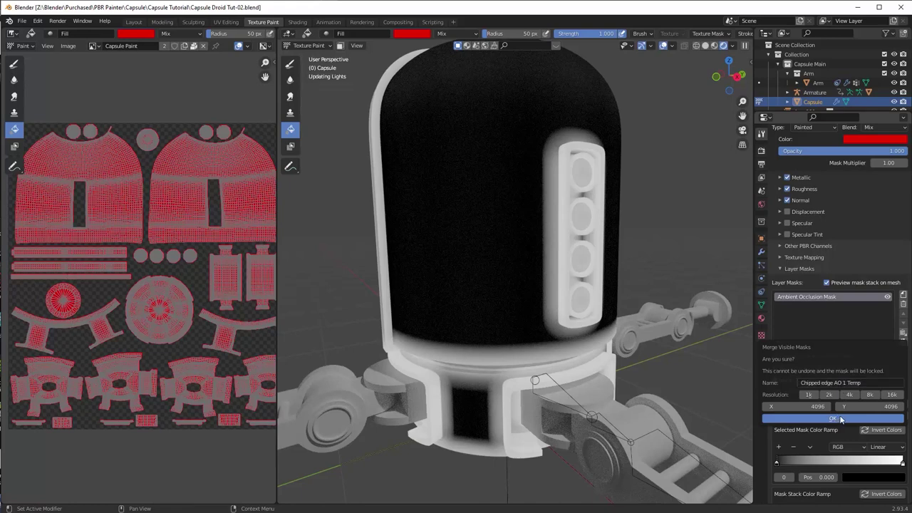
pyautogui.click(841, 420)
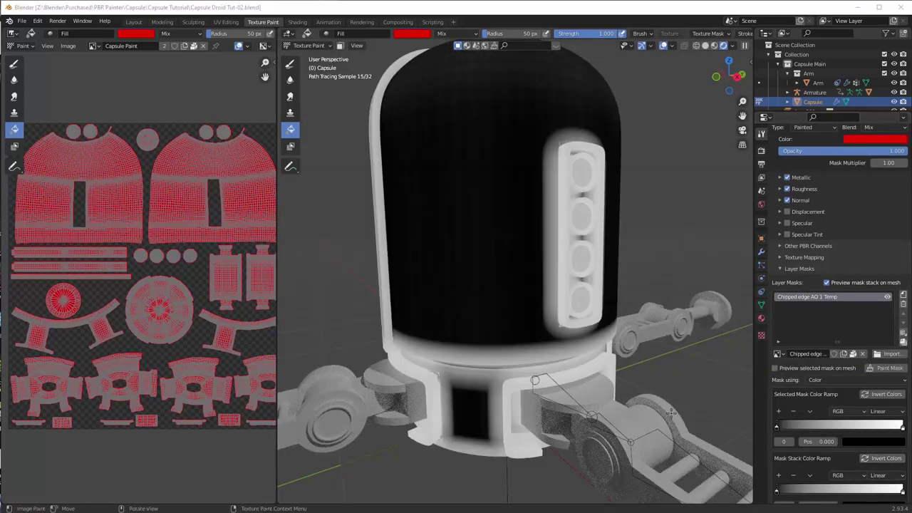
# Step: Hide the Chipped edge AO 1 Temp mask and add a new Ambient Occlusion (Cycles) mask
pyautogui.click(888, 298)
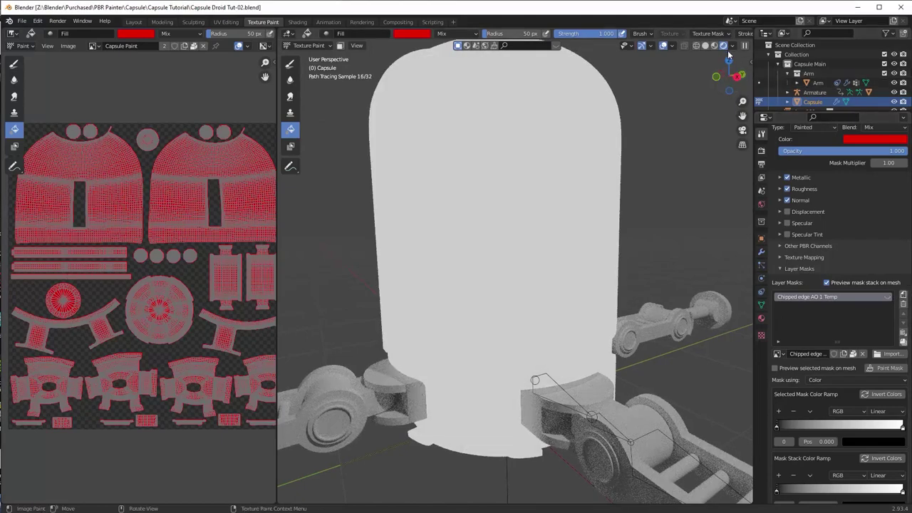
pyautogui.click(904, 297)
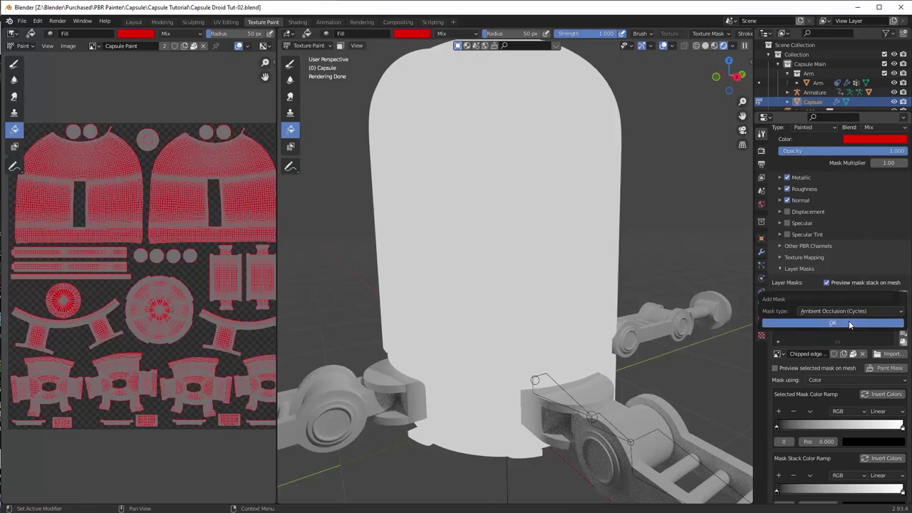
pyautogui.click(849, 321)
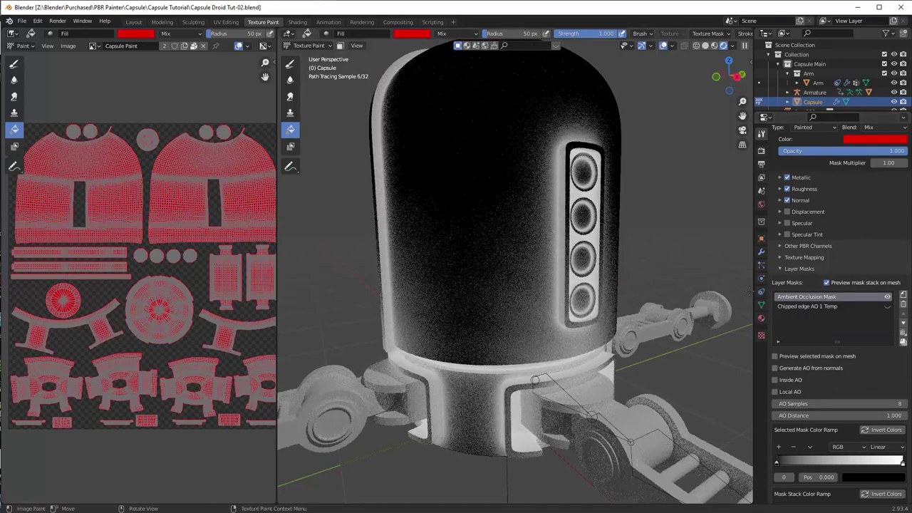
# Step: Set the new ambient occlusion mask's AO Distance to 0.2 and check it on the capsule
pyautogui.click(894, 415)
pyautogui.write('.2')
pyautogui.press('Return')
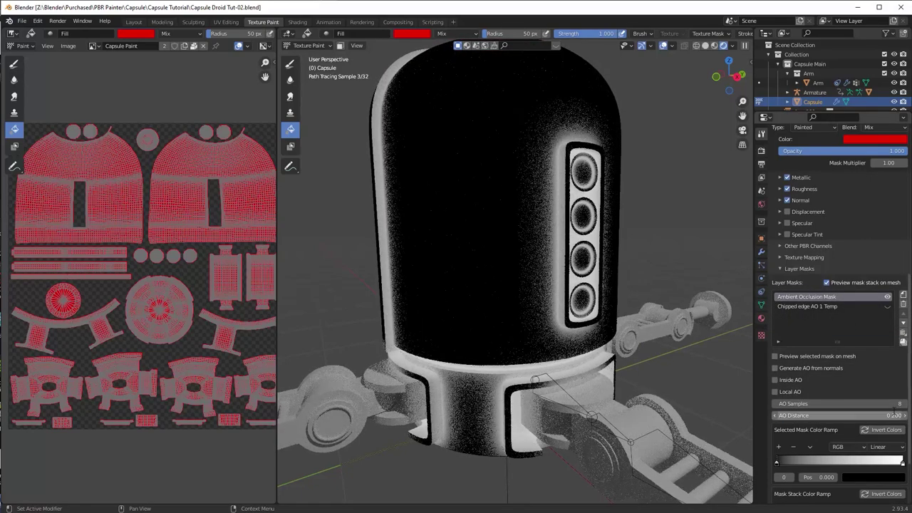
pyautogui.moveTo(465, 219); pyautogui.dragTo(491, 228, button='middle')
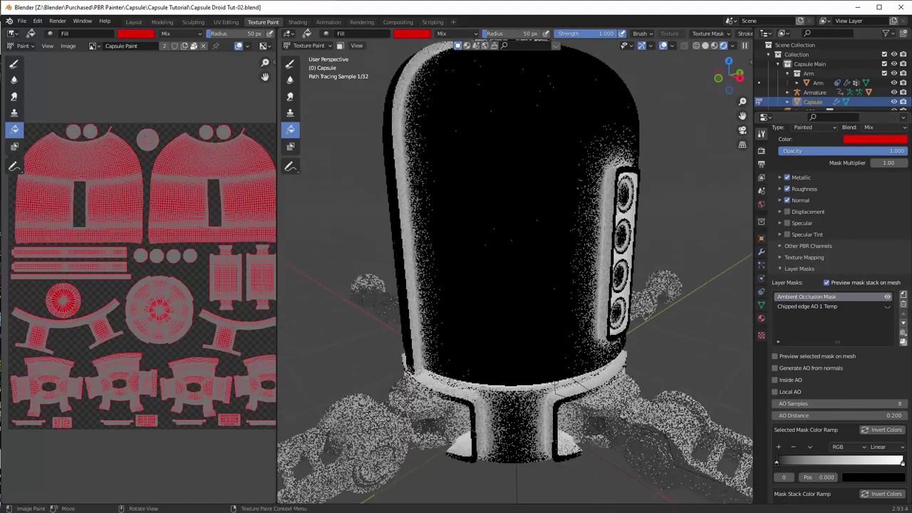
# Step: Merge the visible masks into a baked mask named "Chipped edge AO 2 Temp"
pyautogui.click(903, 335)
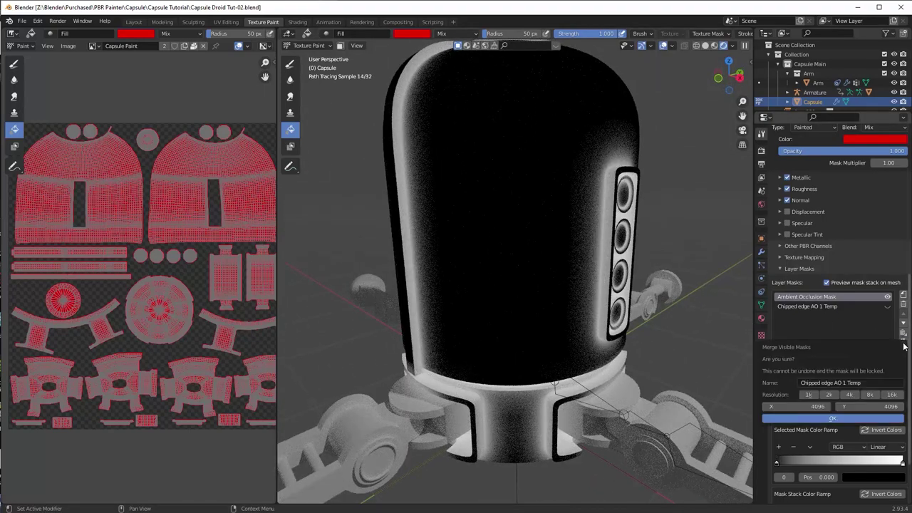
pyautogui.click(799, 383)
pyautogui.press('Return')
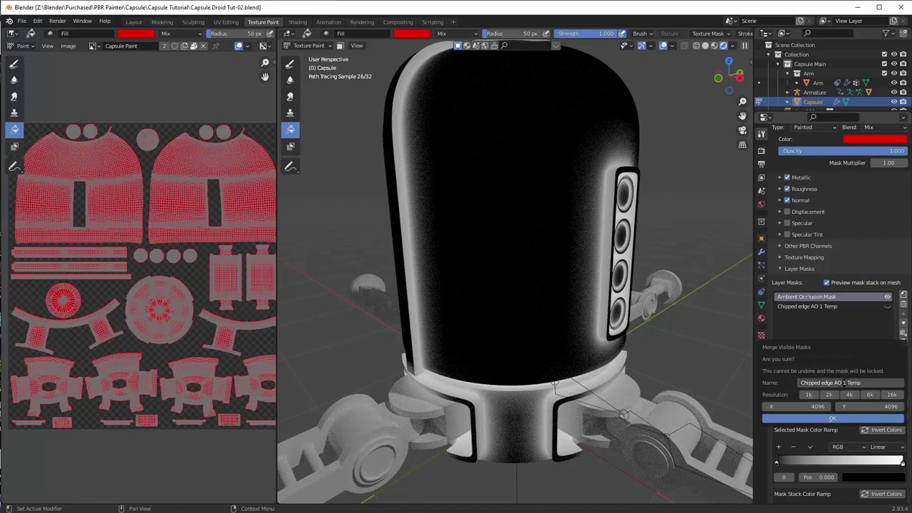
pyautogui.press('BackSpace')
pyautogui.write('2')
pyautogui.press('Return')
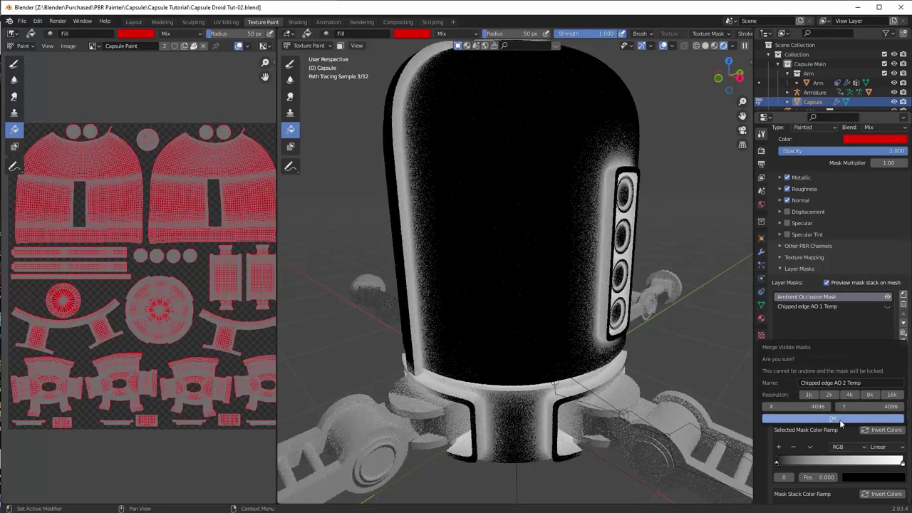
pyautogui.press('Return')
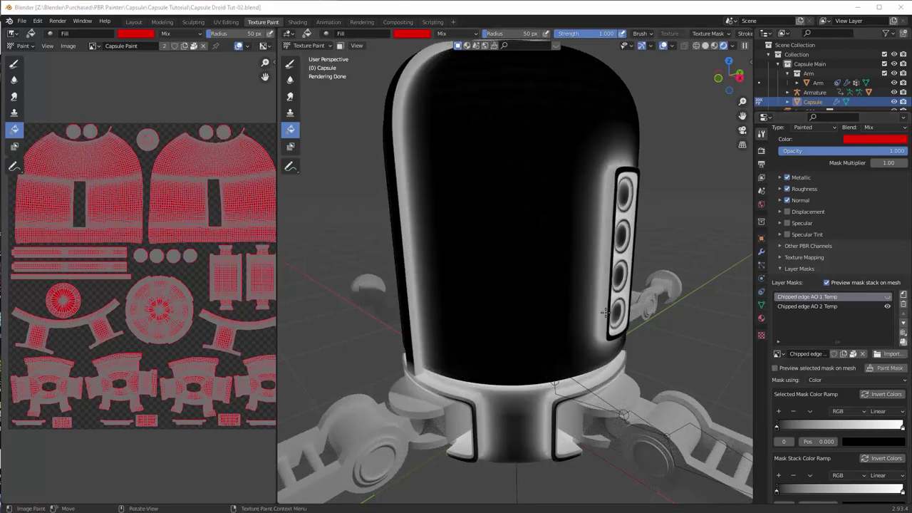
# Step: Make the Chipped edge AO 1 Temp mask visible again and set its Mix blend factor to about 0.554
pyautogui.moveTo(566, 310); pyautogui.dragTo(541, 280, button='middle')
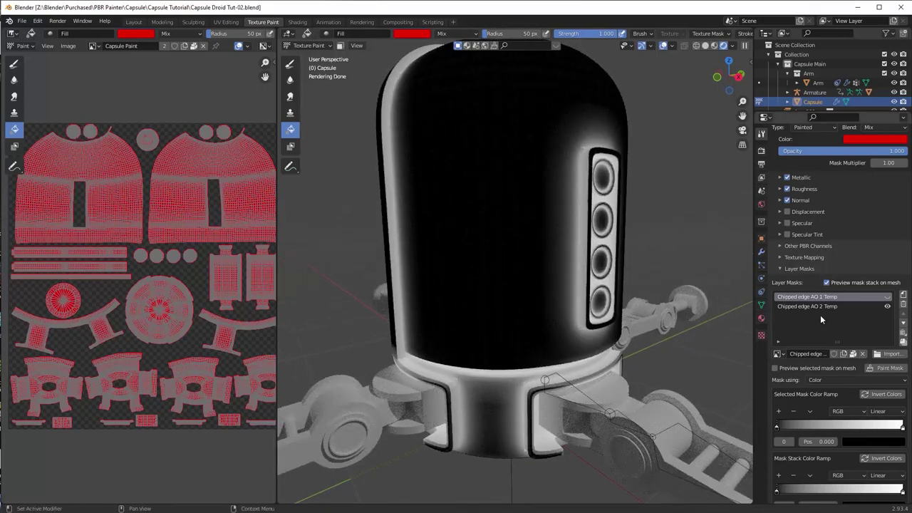
pyautogui.click(887, 298)
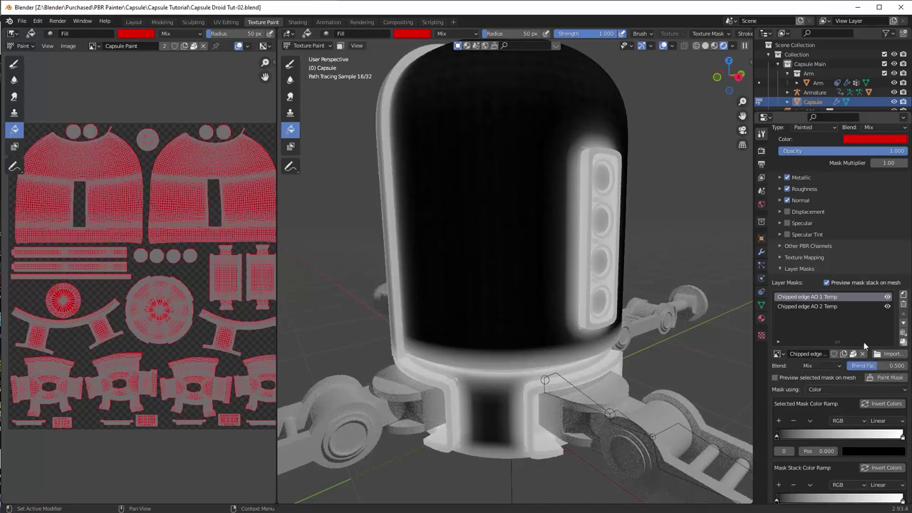
pyautogui.moveTo(875, 366); pyautogui.dragTo(847, 366)
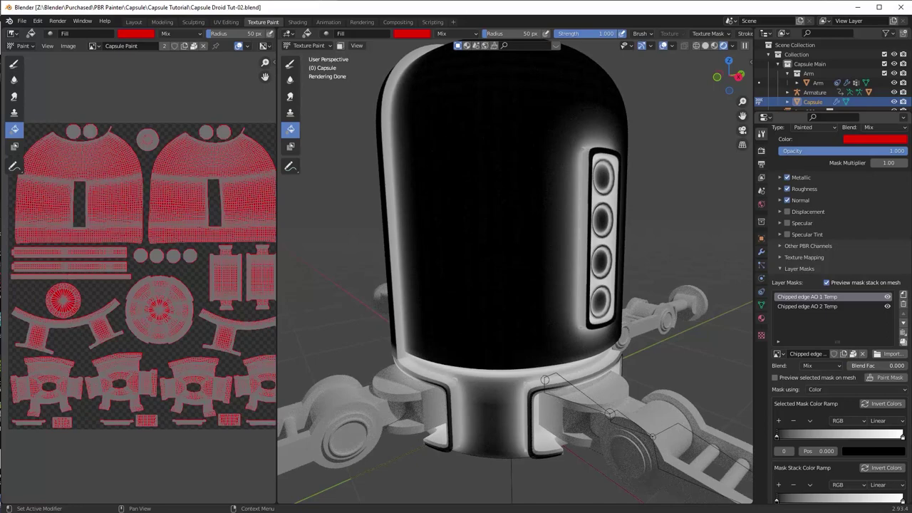
pyautogui.moveTo(848, 365); pyautogui.dragTo(901, 366)
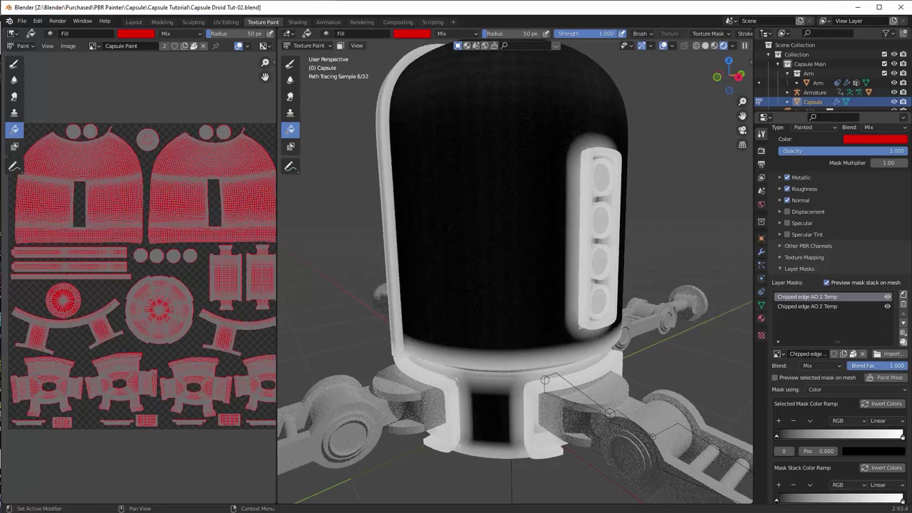
pyautogui.moveTo(899, 366); pyautogui.dragTo(881, 366)
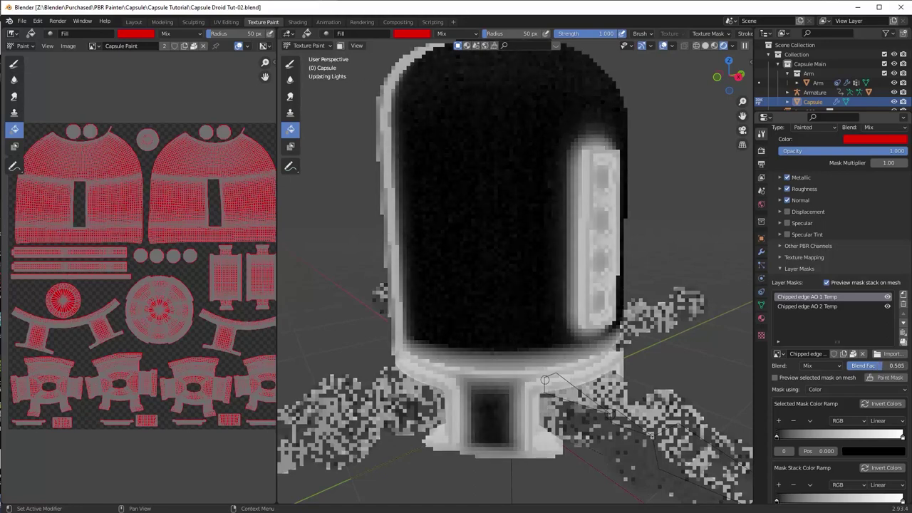
pyautogui.moveTo(656, 299)
pyautogui.mouseDown(button='middle')
pyautogui.moveTo(663, 292)
pyautogui.moveTo(647, 306)
pyautogui.mouseUp(button='middle')
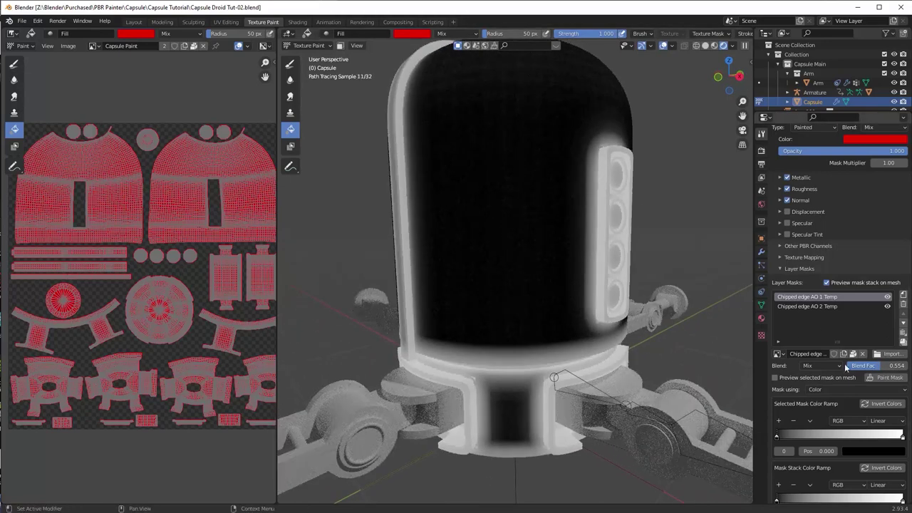
# Step: Move the black stop of the Chipped edge AO 2 Temp mask's color ramp to about 0.083, previewing only that mask
pyautogui.click(817, 307)
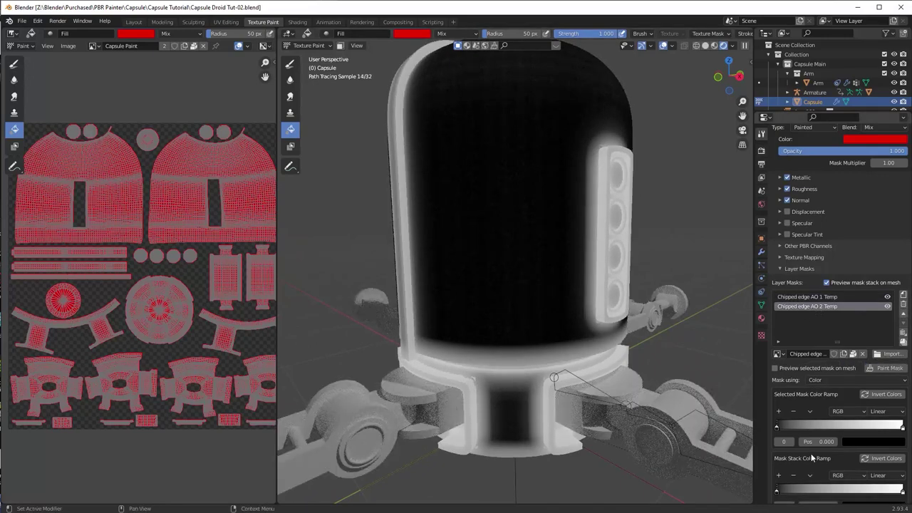
pyautogui.moveTo(789, 430); pyautogui.dragTo(790, 426)
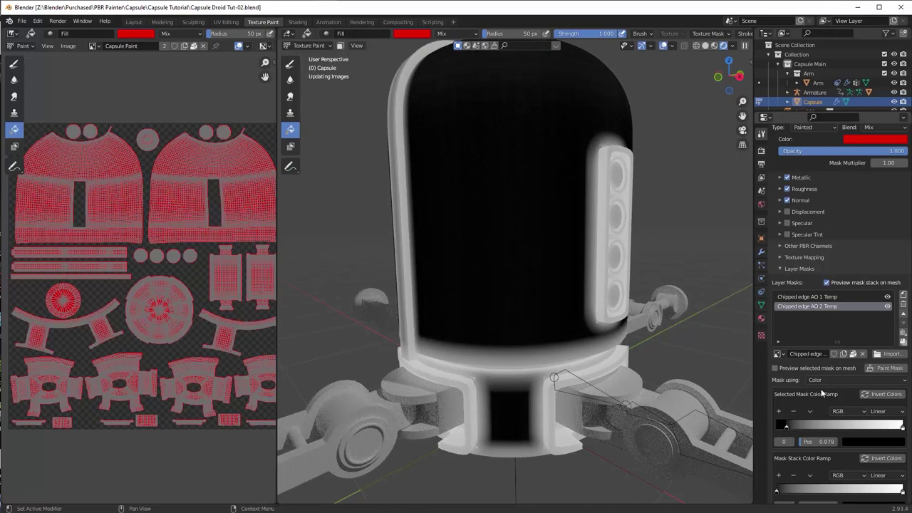
pyautogui.click(776, 367)
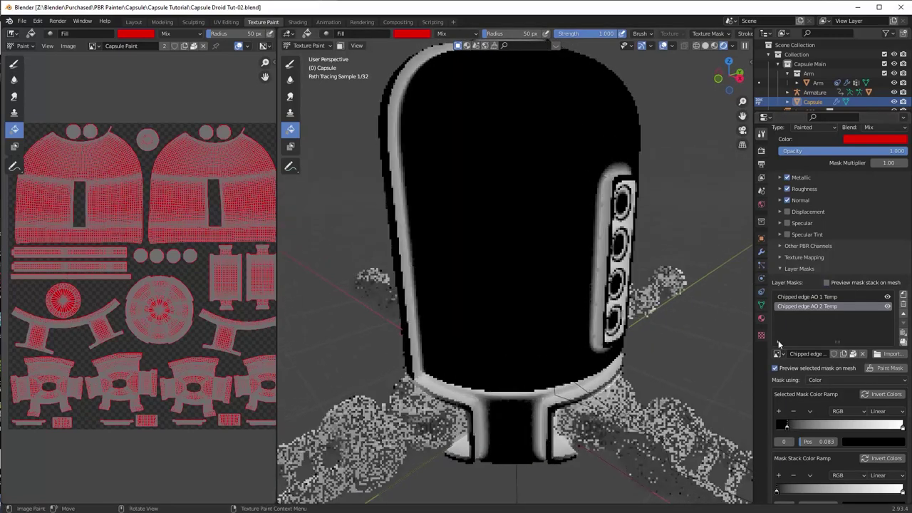
# Step: Preview only the Chipped edge AO 1 Temp mask and move its color ramp's black stop to about 0.191
pyautogui.click(808, 298)
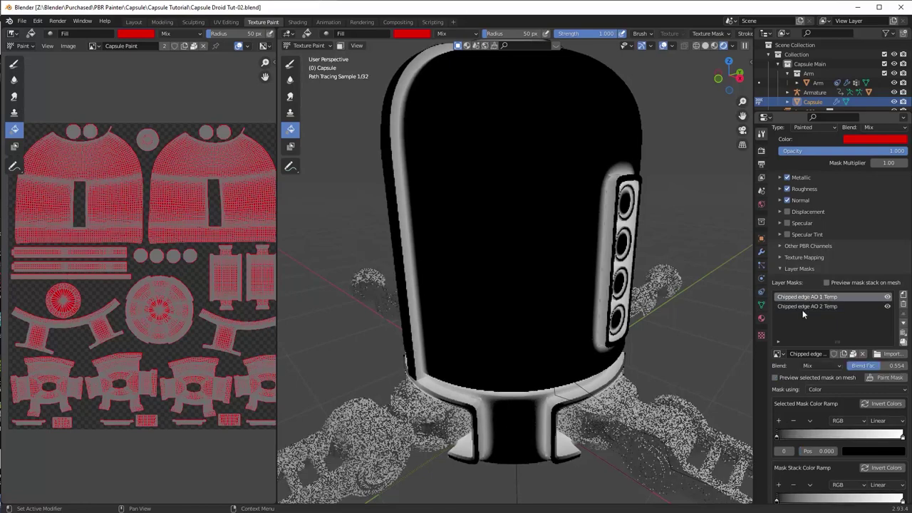
pyautogui.click(775, 377)
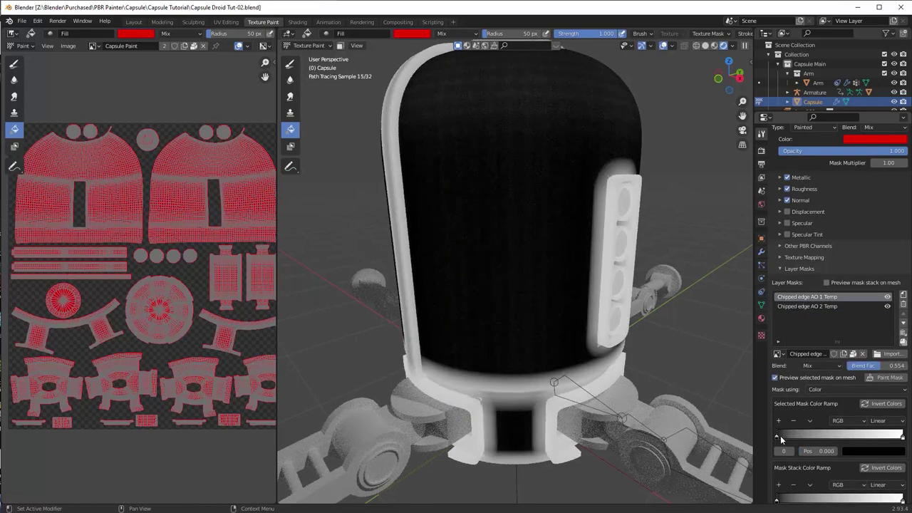
pyautogui.moveTo(780, 435); pyautogui.dragTo(803, 434)
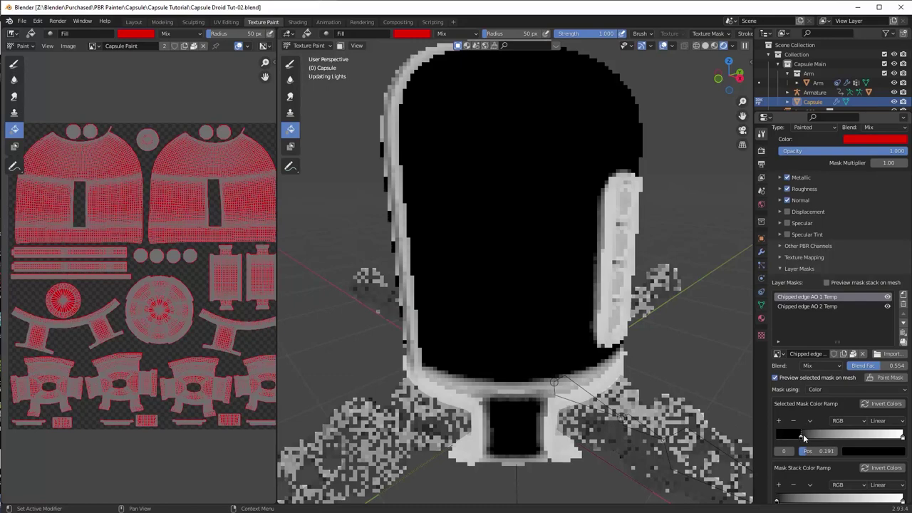
# Step: Return to previewing the whole mask stack and move the Mask Stack Color Ramp's white stop to about 0.529
pyautogui.click(827, 282)
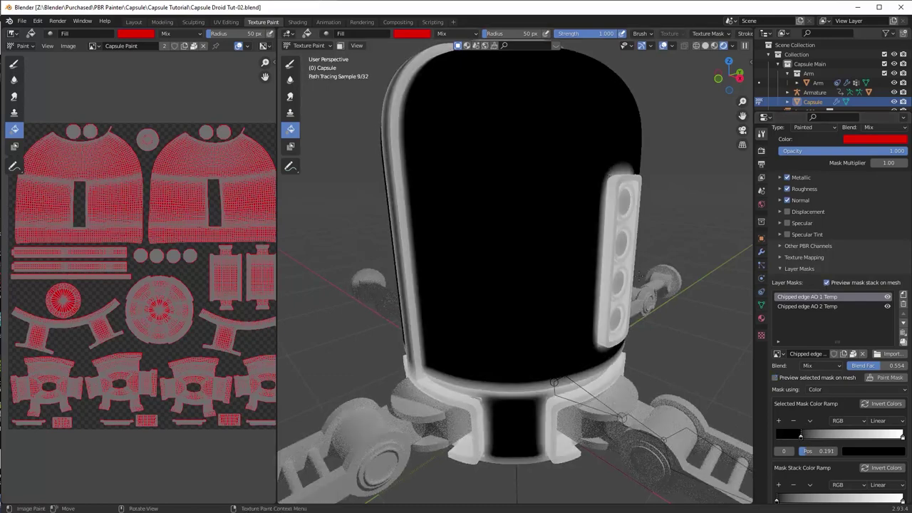
pyautogui.moveTo(549, 271); pyautogui.dragTo(599, 305, button='middle')
pyautogui.scroll(-2, 841, 399)
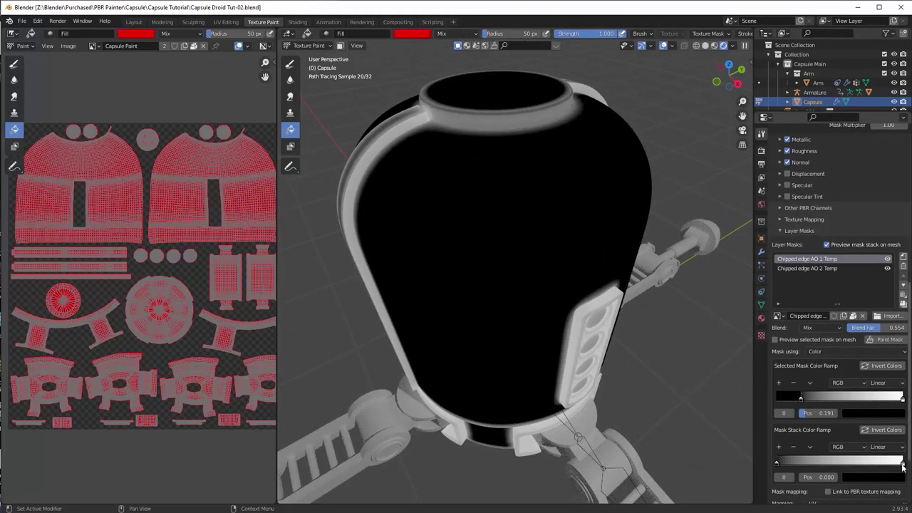
pyautogui.click(903, 463)
pyautogui.moveTo(902, 463); pyautogui.dragTo(857, 463)
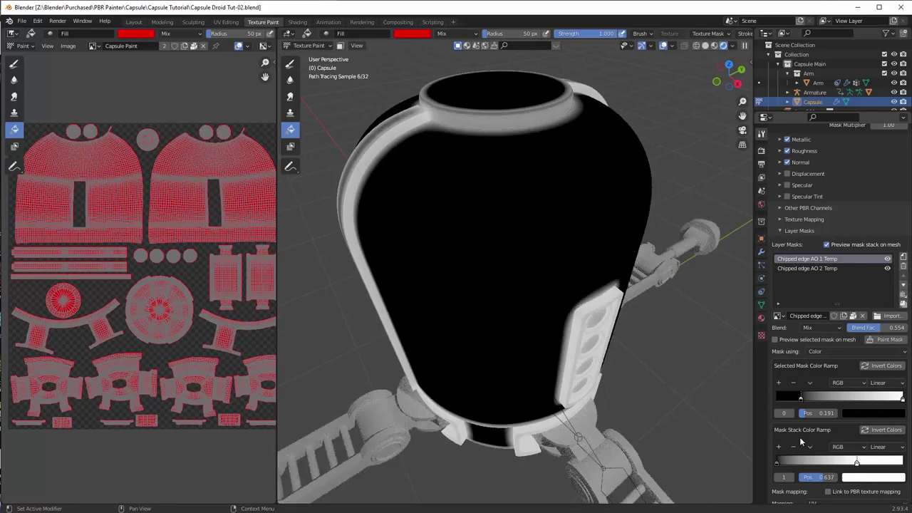
pyautogui.moveTo(857, 463); pyautogui.dragTo(844, 462)
# Step: Lower the black stop of the Chipped edge AO 1 Temp mask's ramp, and set the AO 2 Temp mask's black stop to about 0.050
pyautogui.moveTo(799, 402); pyautogui.dragTo(789, 399)
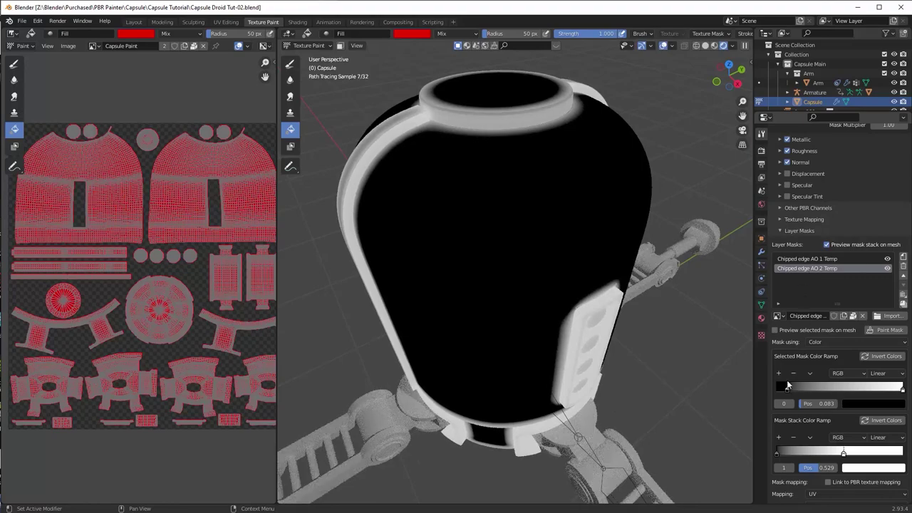
pyautogui.moveTo(786, 390); pyautogui.dragTo(783, 392)
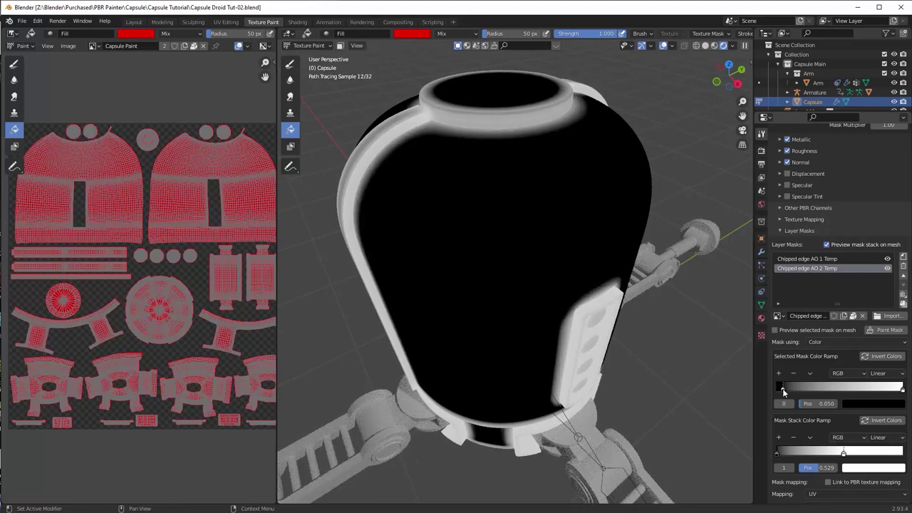
# Step: Merge the visible masks into one 4096 × 4096 mask named Chipped edge AO Master
pyautogui.moveTo(745, 389); pyautogui.dragTo(620, 312, button='middle')
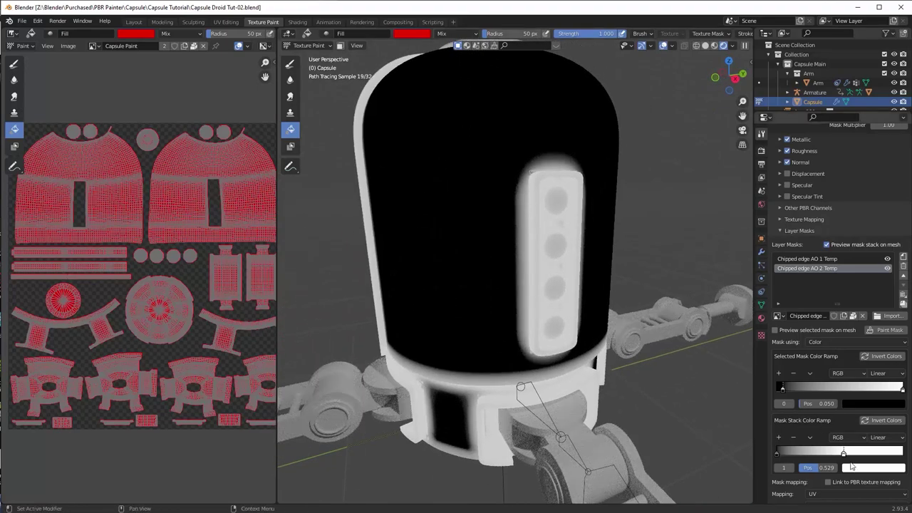
pyautogui.click(903, 294)
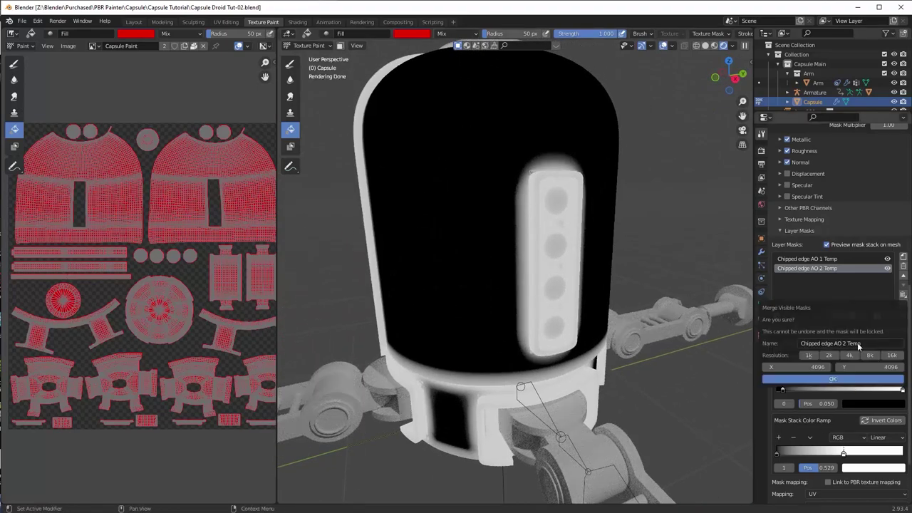
pyautogui.click(855, 346)
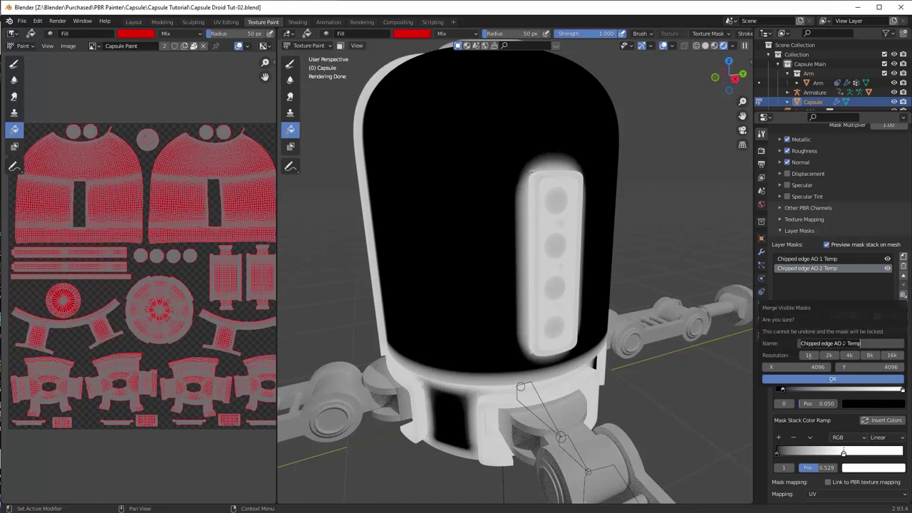
pyautogui.moveTo(844, 343); pyautogui.dragTo(871, 342)
pyautogui.press('BackSpace')
pyautogui.press('BackSpace')
pyautogui.press('BackSpace')
pyautogui.press('BackSpace')
pyautogui.press('BackSpace')
pyautogui.press('BackSpace')
pyautogui.write('Master')
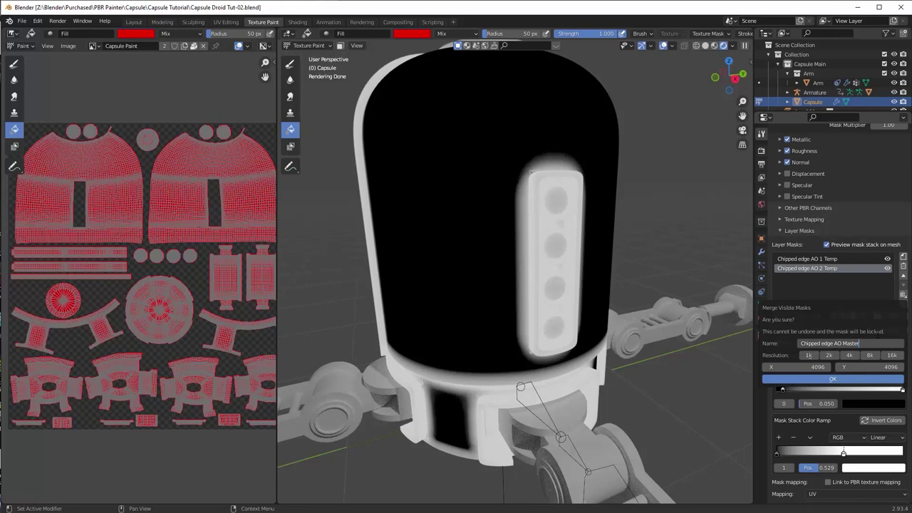
pyautogui.press('Return')
pyautogui.click(835, 381)
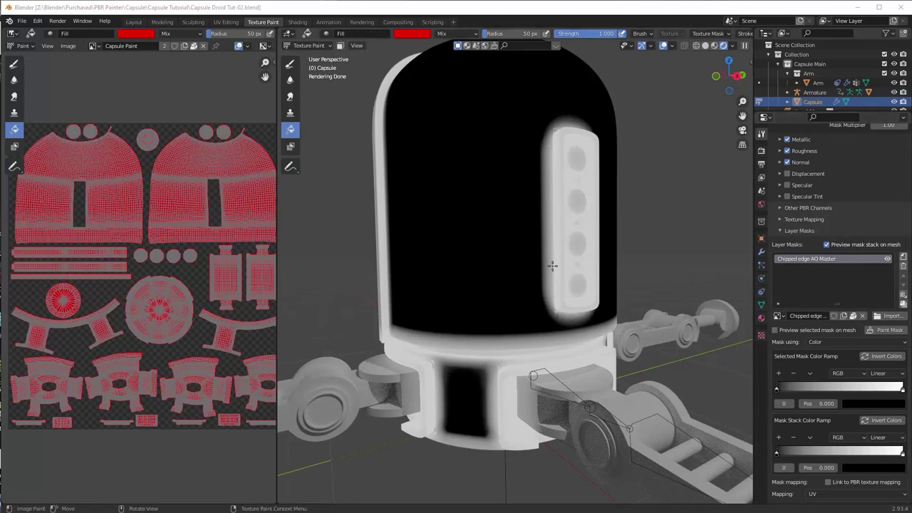
# Step: Add a Procedural mask to the layer's mask stack above Chipped edge AO Master
pyautogui.moveTo(525, 340); pyautogui.dragTo(536, 321, button='middle')
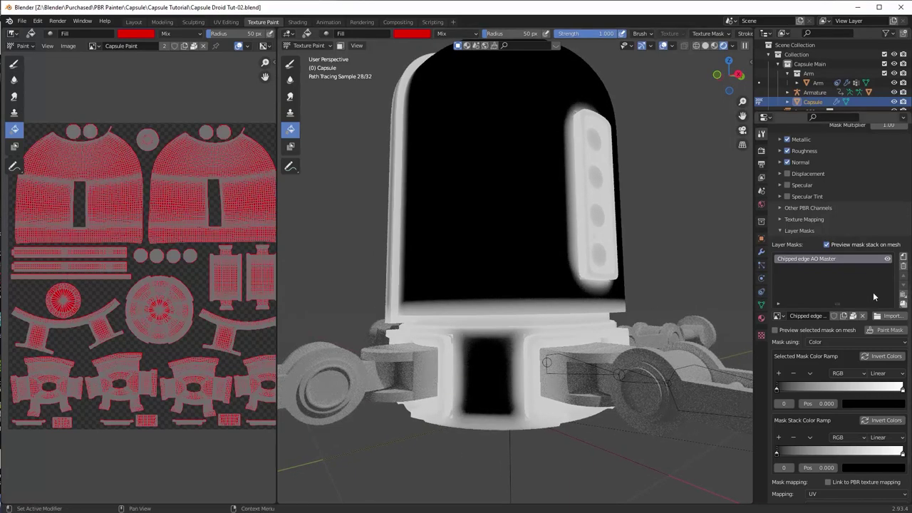
pyautogui.click(904, 257)
pyautogui.click(870, 272)
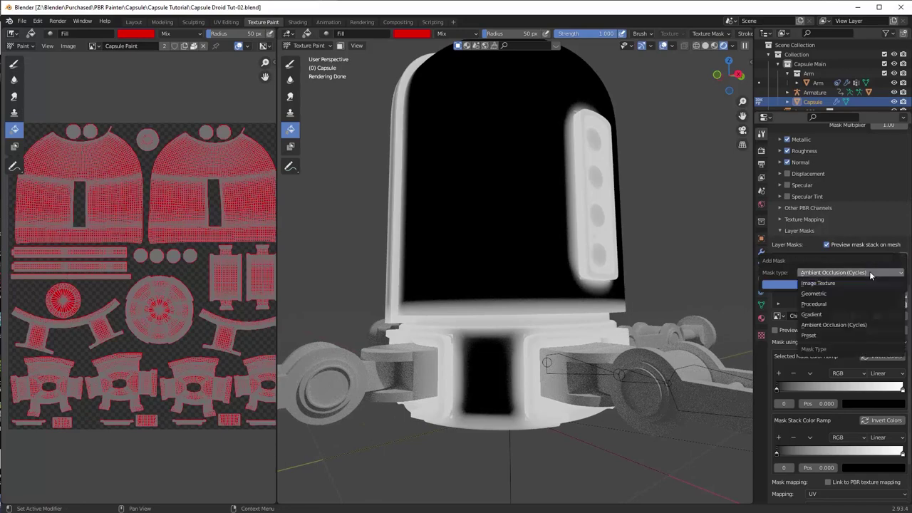
pyautogui.click(850, 302)
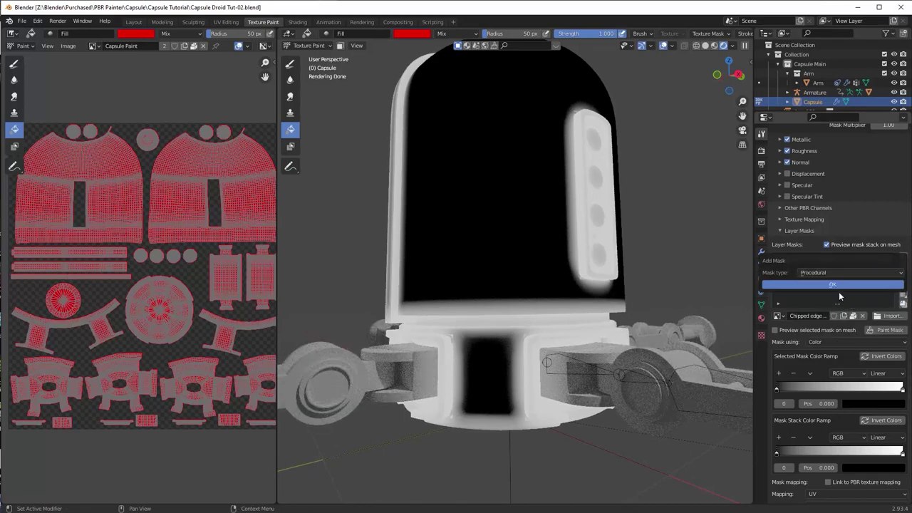
pyautogui.click(838, 273)
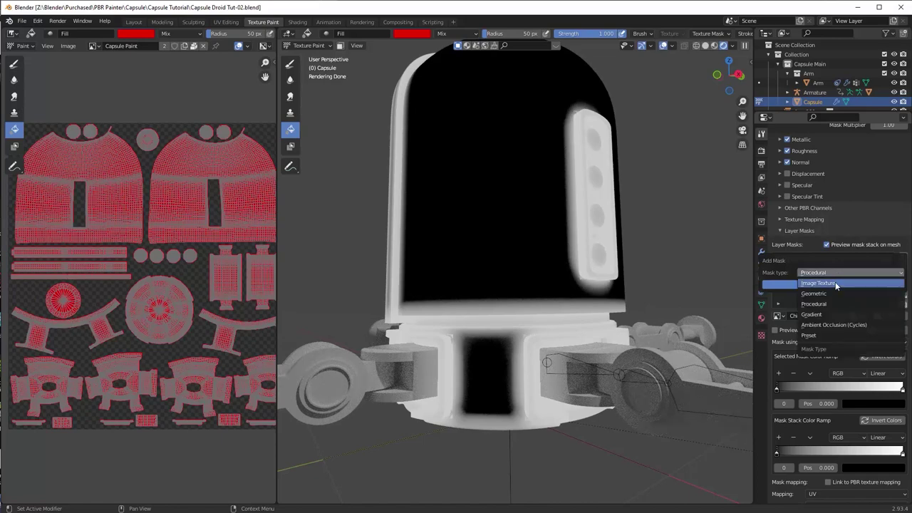
pyautogui.click(830, 303)
pyautogui.click(833, 285)
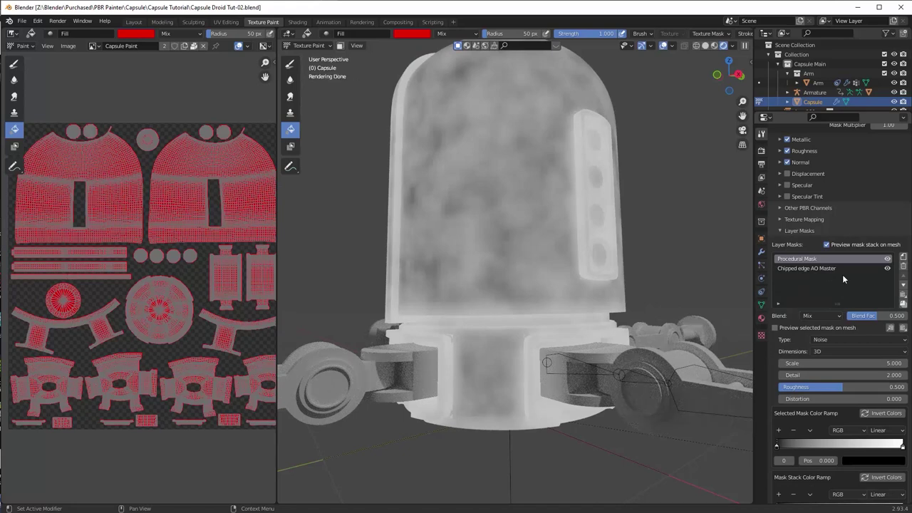
# Step: Try other texture types, such as Musgrave, on the procedural mask
pyautogui.click(846, 340)
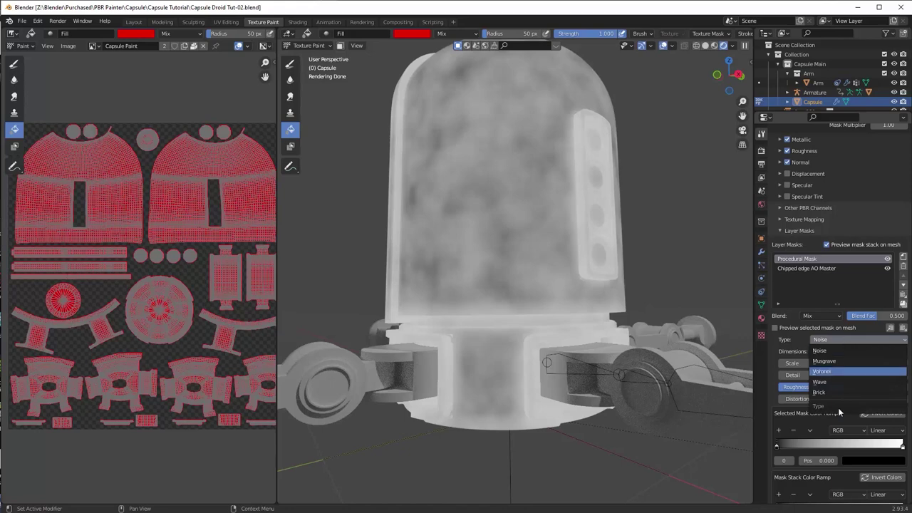
pyautogui.click(847, 339)
pyautogui.click(839, 372)
# Step: Hide the procedural mask and add a Preset mask of type Cracks to the stack
pyautogui.click(903, 265)
pyautogui.click(903, 257)
pyautogui.click(840, 272)
pyautogui.click(840, 334)
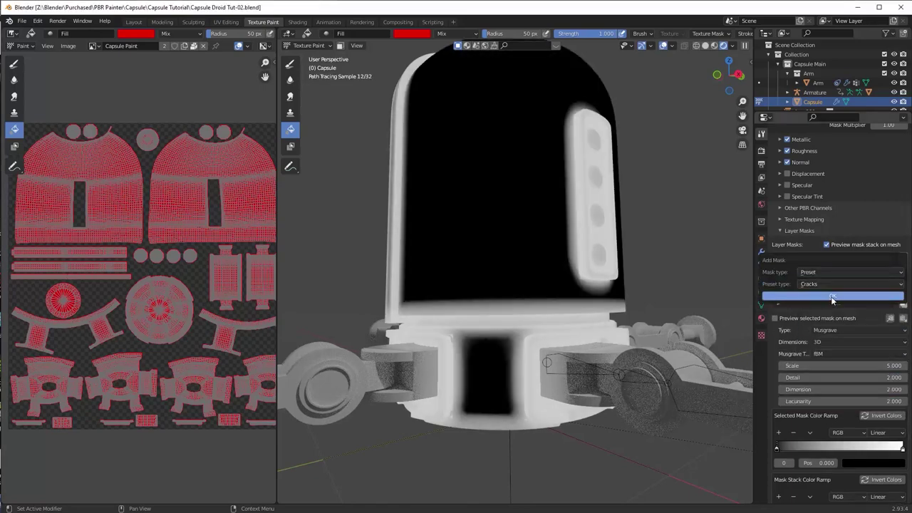
pyautogui.click(832, 297)
# Step: Set the cracks to scale 31.6, thickness 11.41, detail 10.7 and roughness 0.774, and invert their ramp with the white stop at about 0.284
pyautogui.moveTo(838, 339); pyautogui.dragTo(875, 375)
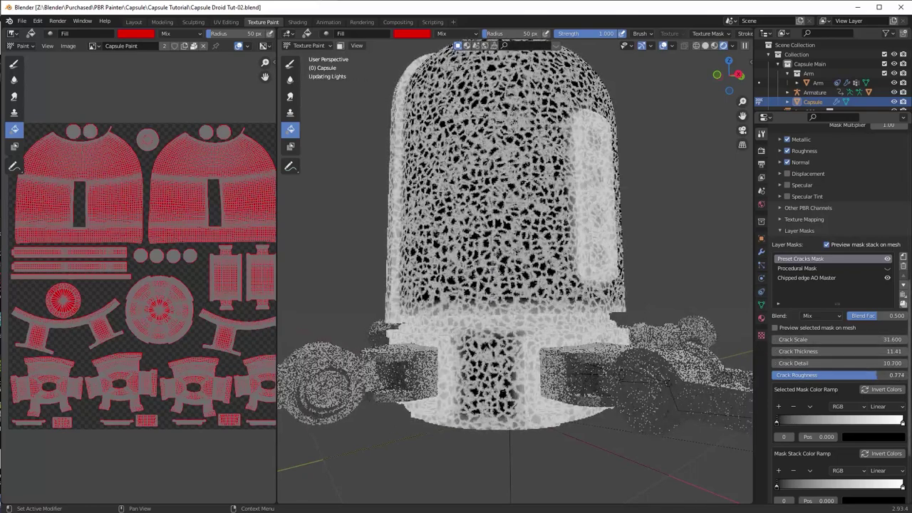
pyautogui.moveTo(790, 422)
pyautogui.mouseDown()
pyautogui.moveTo(866, 422)
pyautogui.moveTo(806, 422)
pyautogui.mouseUp()
pyautogui.moveTo(867, 422); pyautogui.dragTo(904, 422)
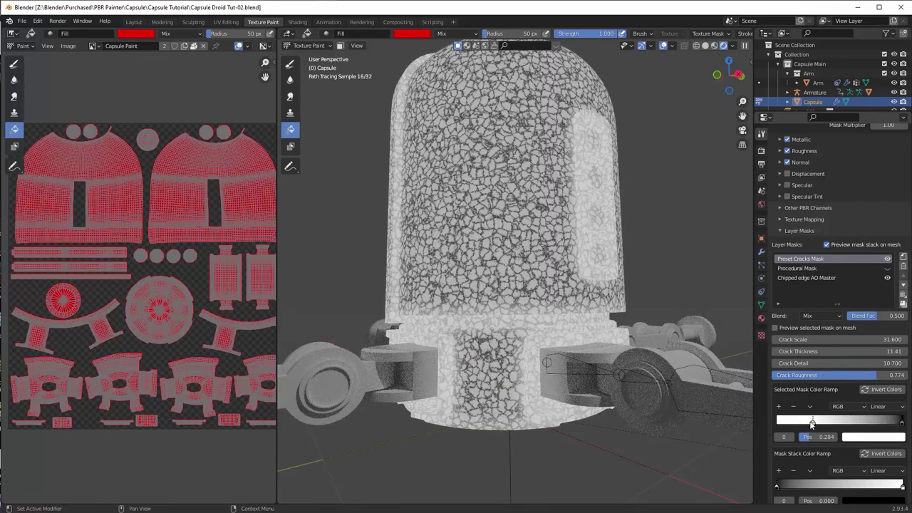
# Step: Move the procedural mask to the top of the stack, make it visible and set its type to Noise
pyautogui.click(813, 278)
pyautogui.click(816, 259)
pyautogui.click(816, 268)
pyautogui.click(903, 276)
pyautogui.click(887, 258)
pyautogui.click(851, 340)
pyautogui.click(845, 351)
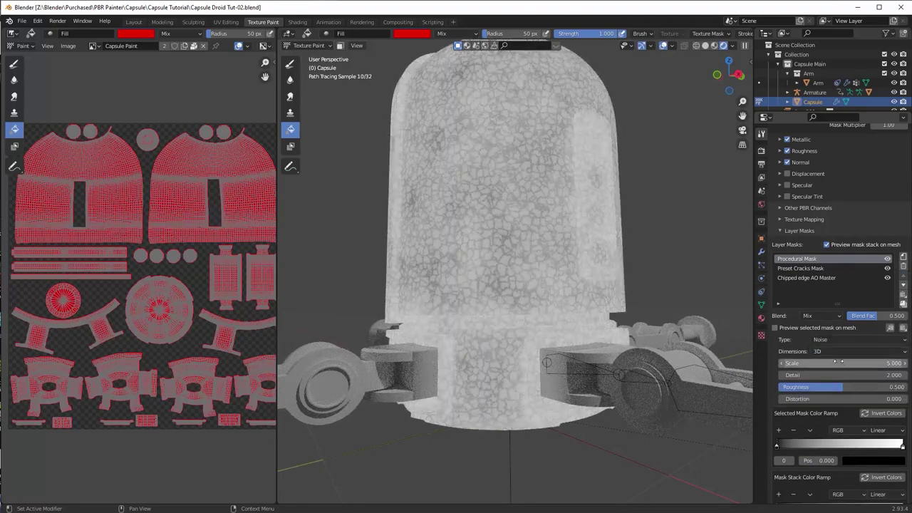
# Step: Set the noise detail to 3.8 and roughness to 0.686, with its ramp's black stop at about 0.453 and white stop at about 0.629
pyautogui.moveTo(842, 375); pyautogui.dragTo(859, 387)
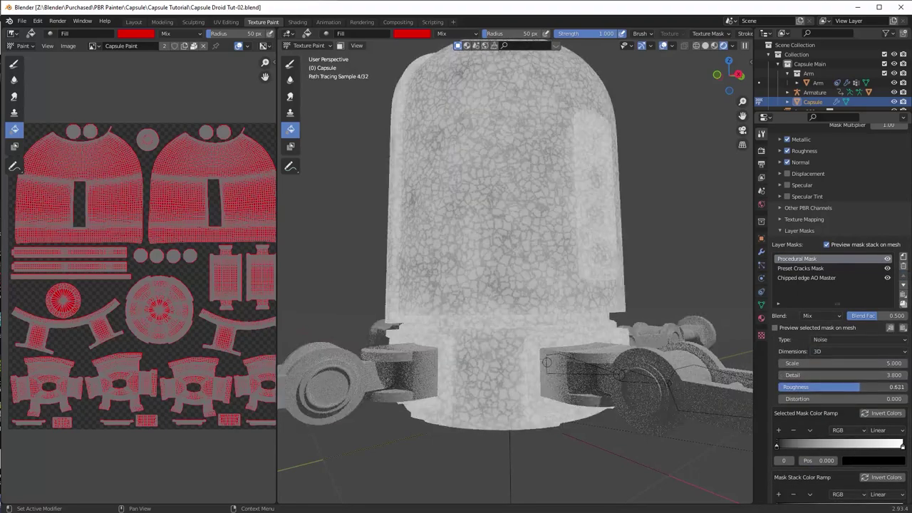
pyautogui.moveTo(776, 445); pyautogui.dragTo(833, 445)
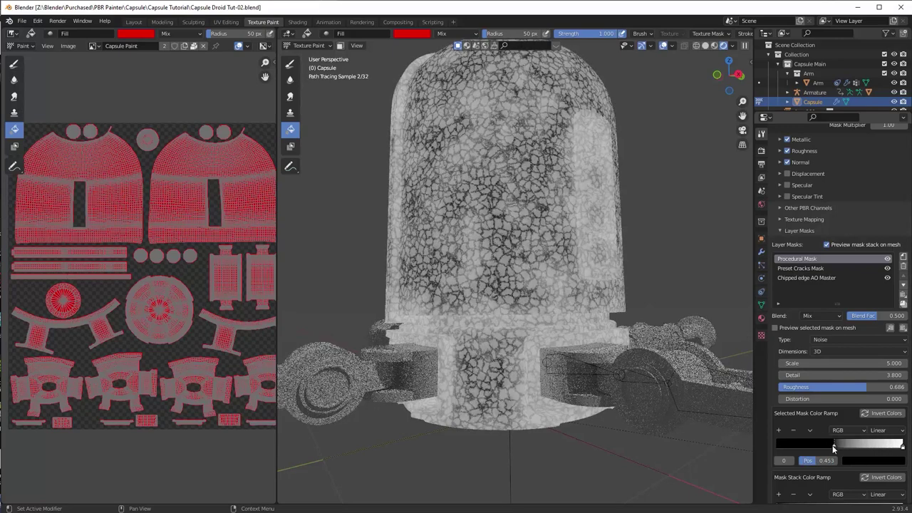
pyautogui.moveTo(902, 444); pyautogui.dragTo(859, 447)
# Step: Tighten the Mask Stack Color Ramp by moving the black stop to about 0.619 and the white stop slightly above it
pyautogui.scroll(-2, 841, 299)
pyautogui.click(825, 230)
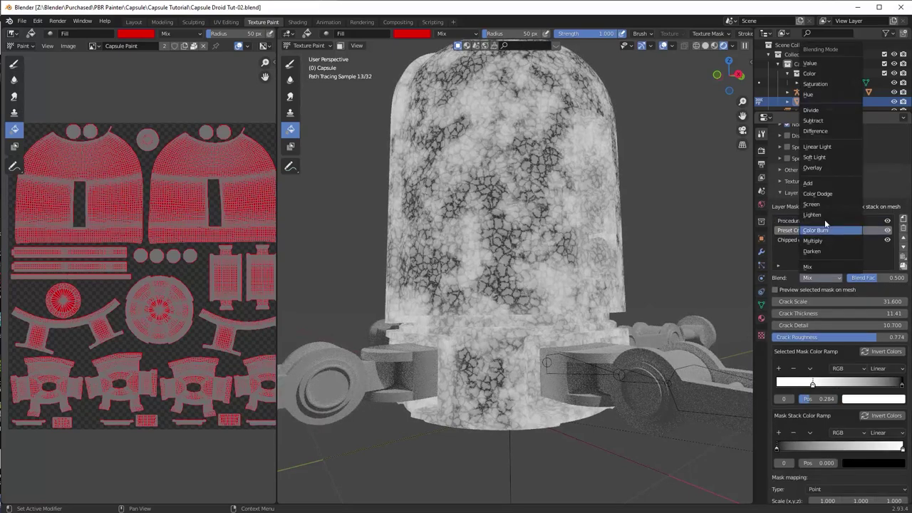
pyautogui.click(826, 221)
pyautogui.moveTo(778, 470); pyautogui.dragTo(872, 472)
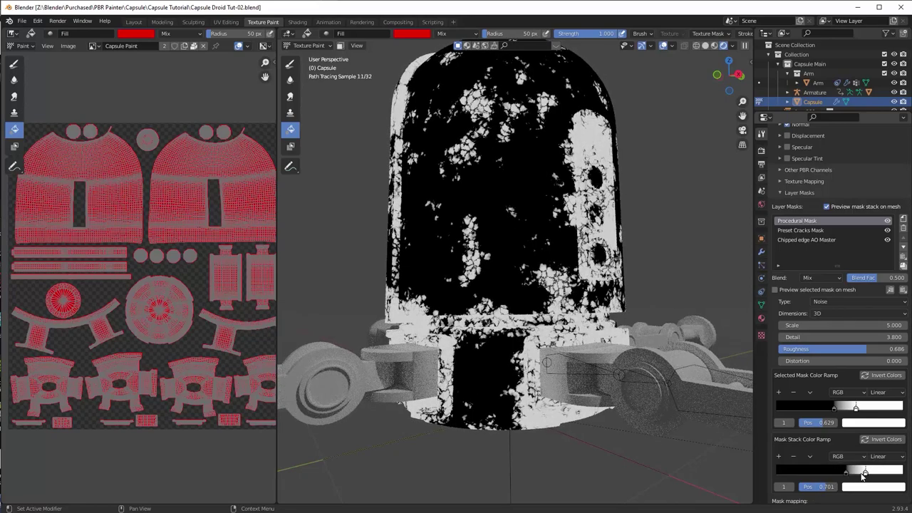
# Step: Preview only Chipped edge AO Master, move its ramp's white stop to about 0.374, and return to the mask stack preview
pyautogui.click(820, 240)
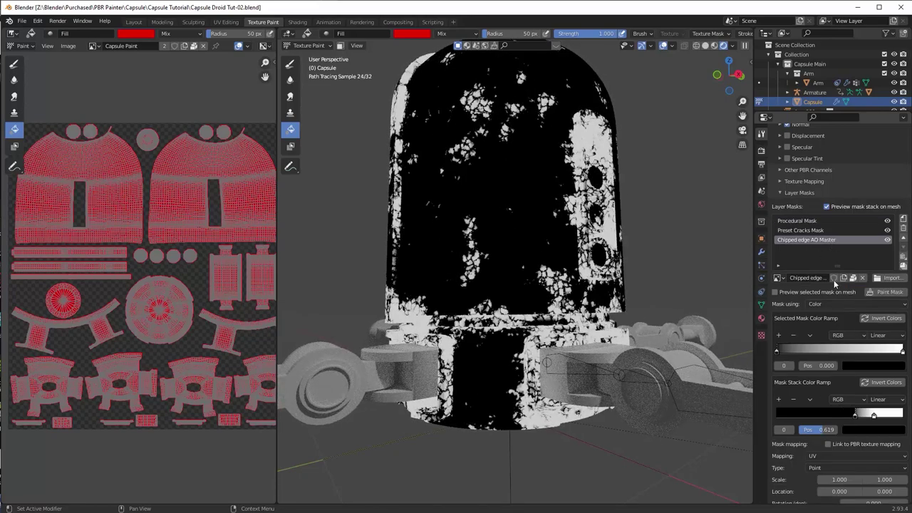
pyautogui.click(775, 291)
pyautogui.moveTo(903, 351); pyautogui.dragTo(823, 351)
pyautogui.click(826, 206)
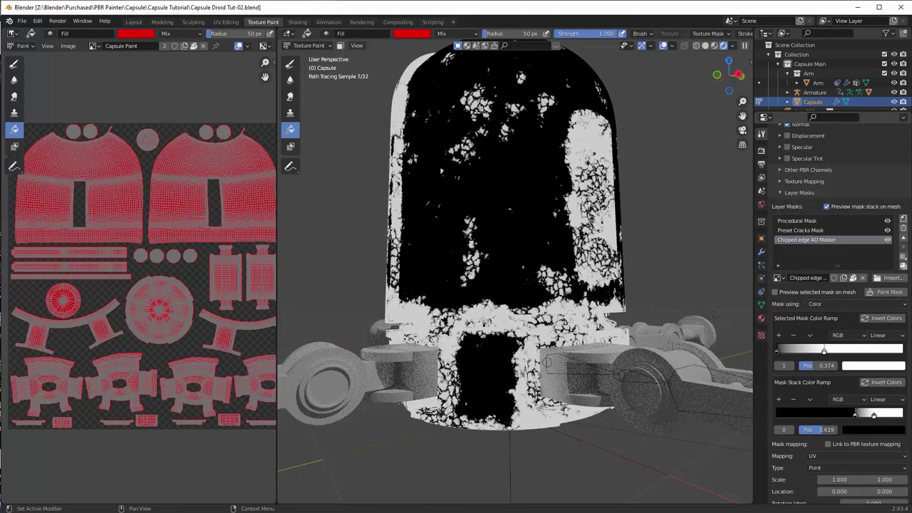
# Step: Turn off the mask stack preview and check the masked paint on the rendered capsule
pyautogui.moveTo(620, 307); pyautogui.dragTo(637, 302, button='middle')
pyautogui.click(827, 206)
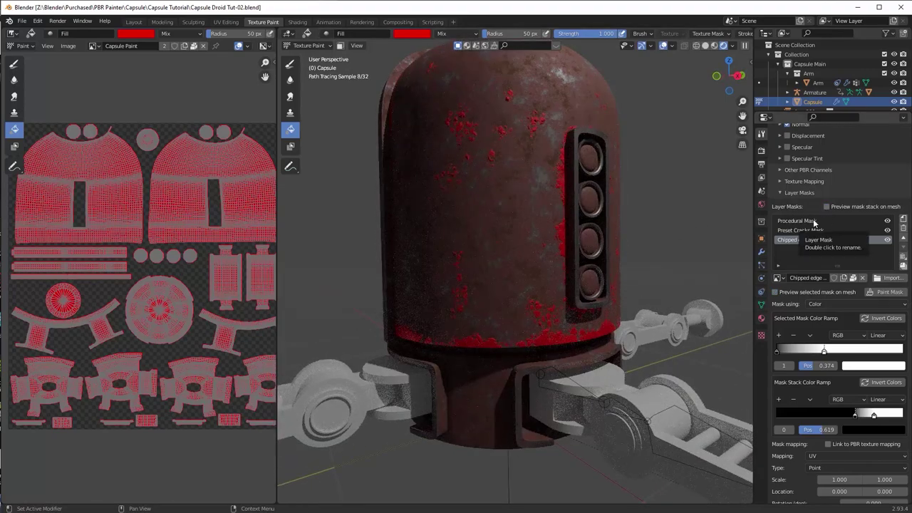
pyautogui.click(827, 207)
pyautogui.click(827, 206)
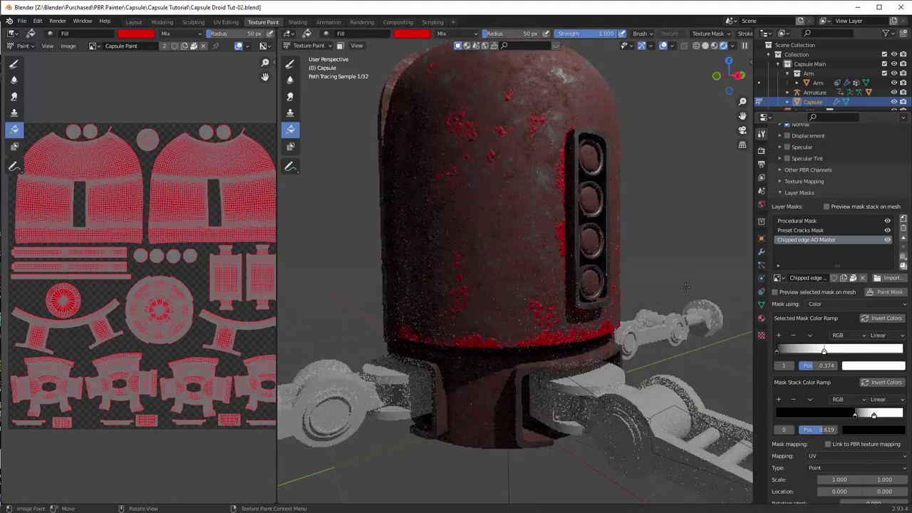
pyautogui.moveTo(631, 289); pyautogui.dragTo(579, 336, button='middle')
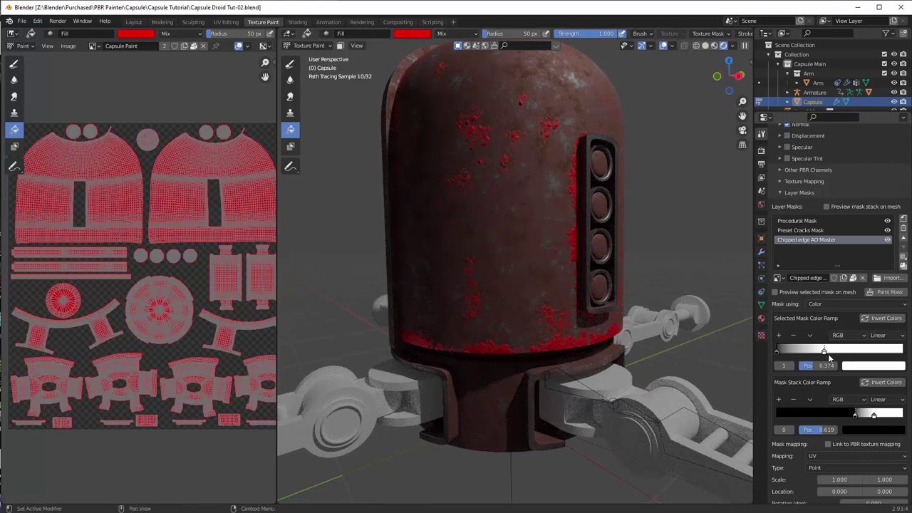
# Step: Invert the Mask Stack Color Ramp so red paint covers the body, with the white stop at about 0.640
pyautogui.scroll(-2, 865, 442)
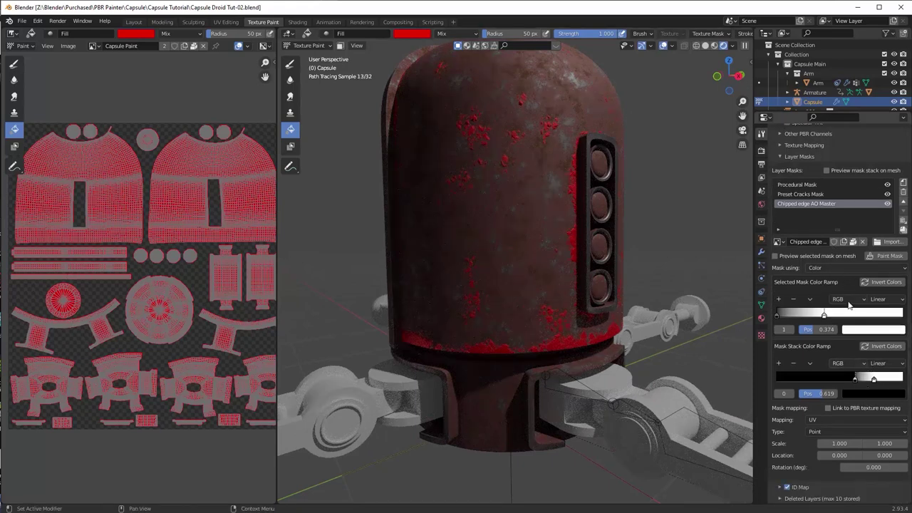
pyautogui.moveTo(874, 380)
pyautogui.mouseDown()
pyautogui.moveTo(848, 379)
pyautogui.moveTo(883, 380)
pyautogui.moveTo(848, 379)
pyautogui.moveTo(858, 383)
pyautogui.mouseUp()
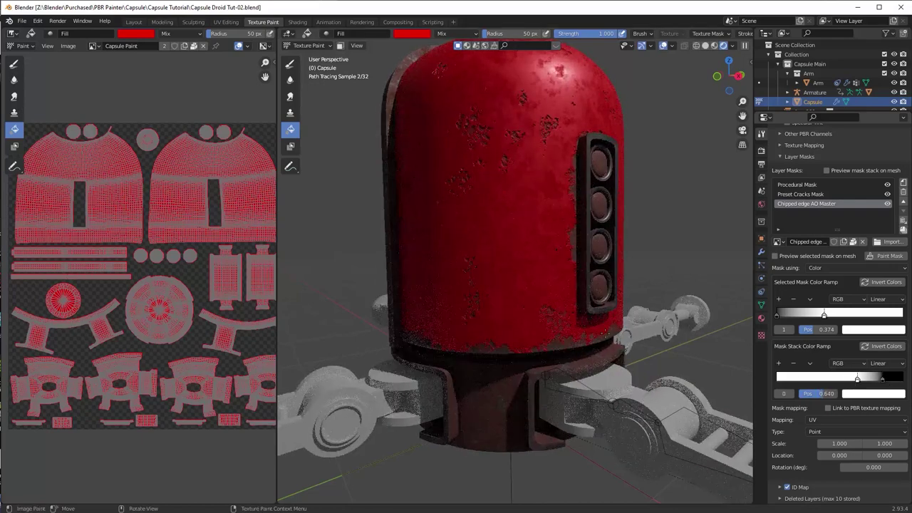
pyautogui.scroll(2, 545, 189)
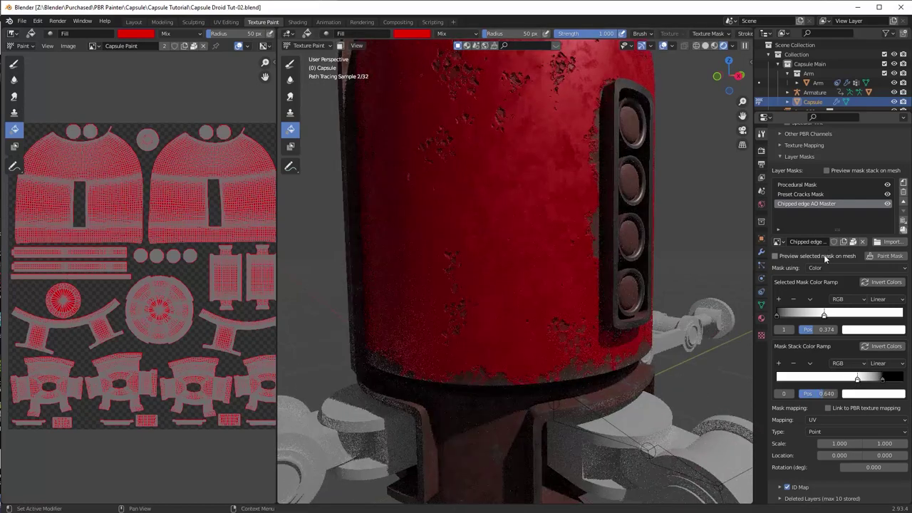
# Step: Reduce the paint layer's mask-linked Normal strength to 0.150
pyautogui.scroll(3, 824, 255)
pyautogui.click(780, 183)
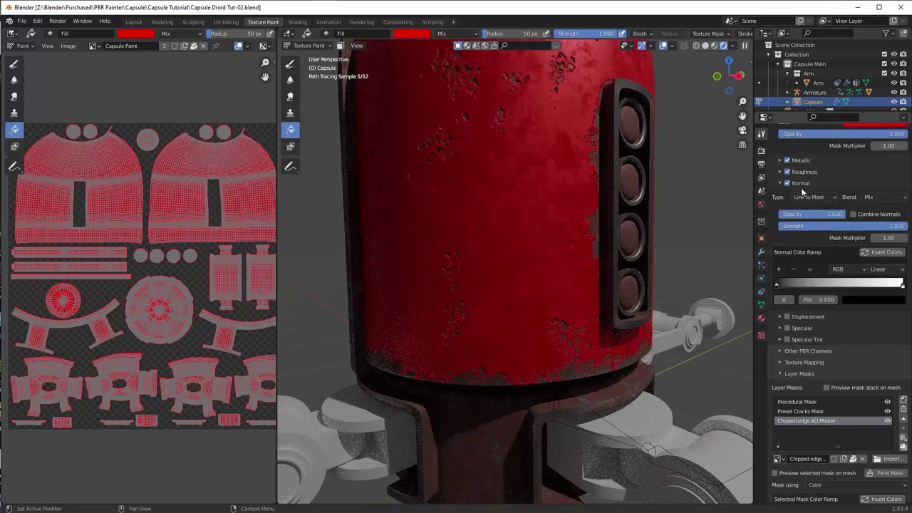
pyautogui.moveTo(888, 226); pyautogui.dragTo(795, 226)
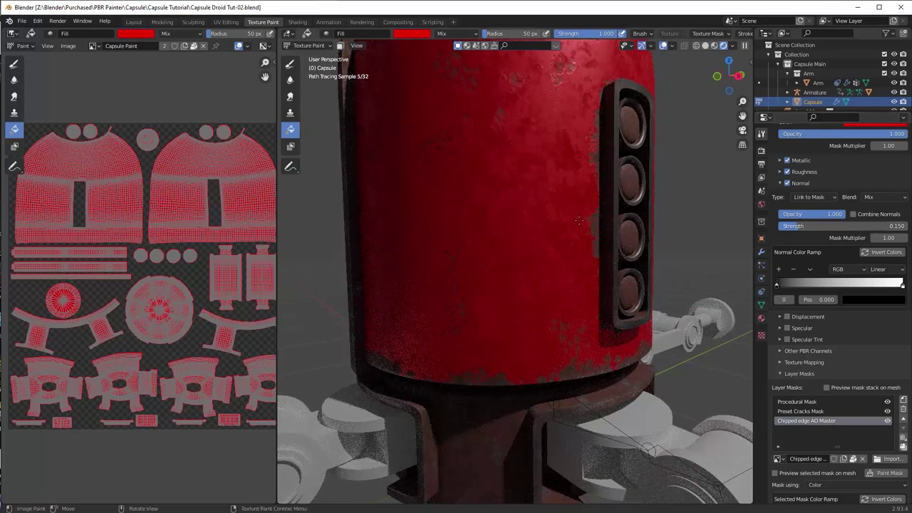
# Step: Examine the chipped red paint on the capsule body and along its lower edge from several angles and distances
pyautogui.moveTo(580, 221)
pyautogui.mouseDown(button='middle')
pyautogui.moveTo(645, 247)
pyautogui.moveTo(619, 232)
pyautogui.moveTo(609, 204)
pyautogui.mouseUp(button='middle')
pyautogui.scroll(-2, 624, 202)
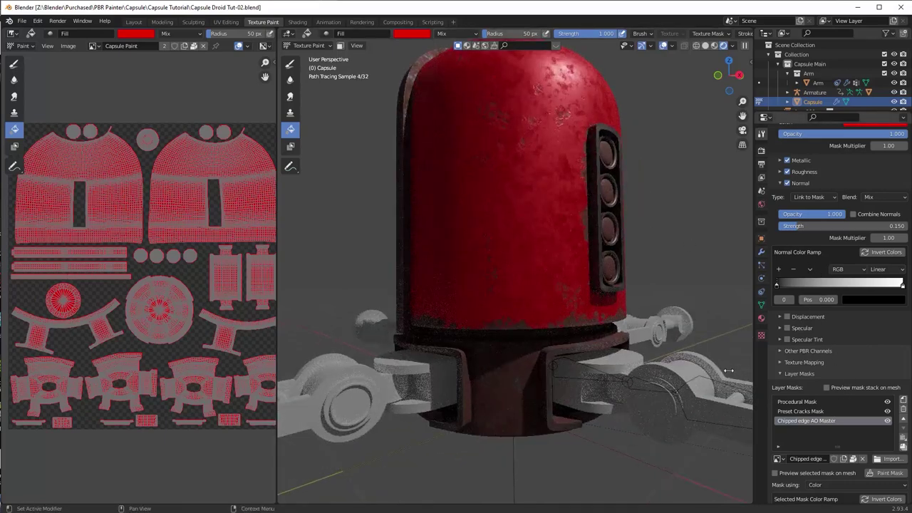
pyautogui.moveTo(606, 251); pyautogui.dragTo(620, 242, button='middle')
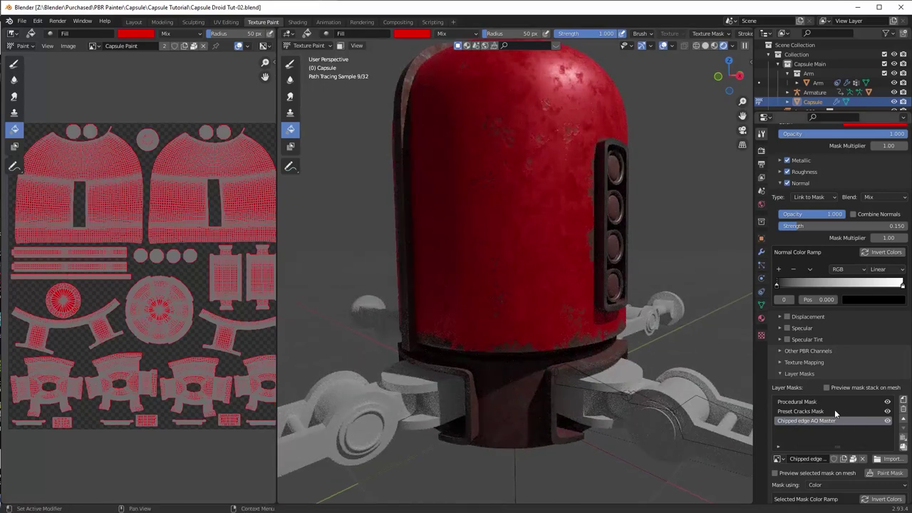
pyautogui.scroll(-1, 835, 409)
pyautogui.scroll(-1, 835, 396)
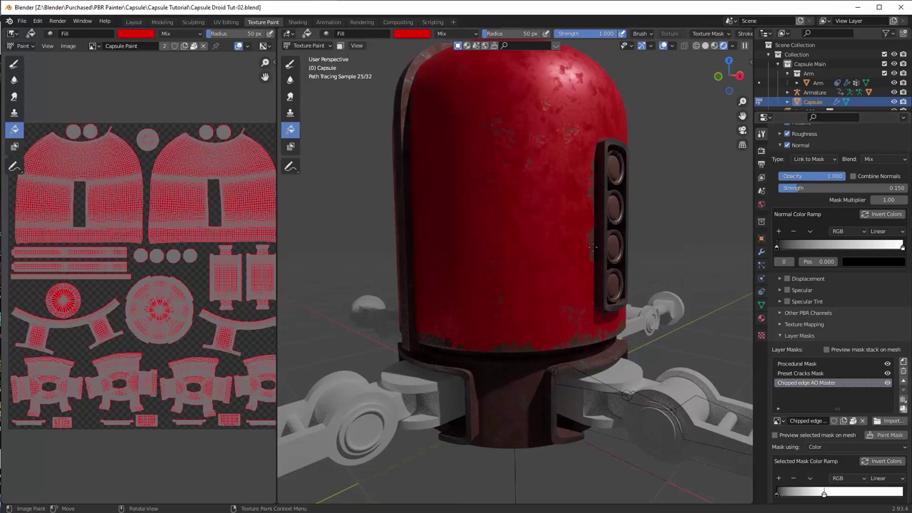
pyautogui.moveTo(592, 247)
pyautogui.mouseDown(button='middle')
pyautogui.moveTo(595, 283)
pyautogui.moveTo(631, 277)
pyautogui.moveTo(606, 268)
pyautogui.moveTo(568, 275)
pyautogui.moveTo(505, 200)
pyautogui.moveTo(472, 208)
pyautogui.moveTo(496, 187)
pyautogui.mouseUp(button='middle')
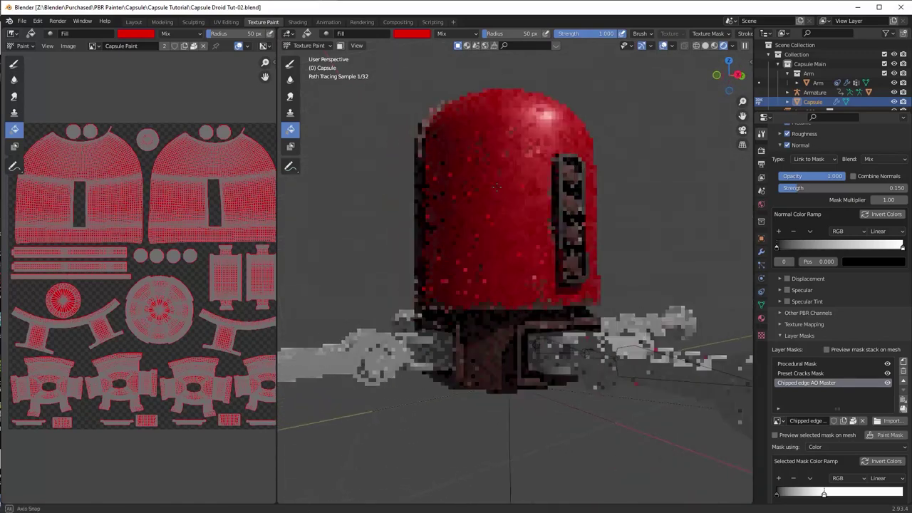
pyautogui.scroll(4, 550, 299)
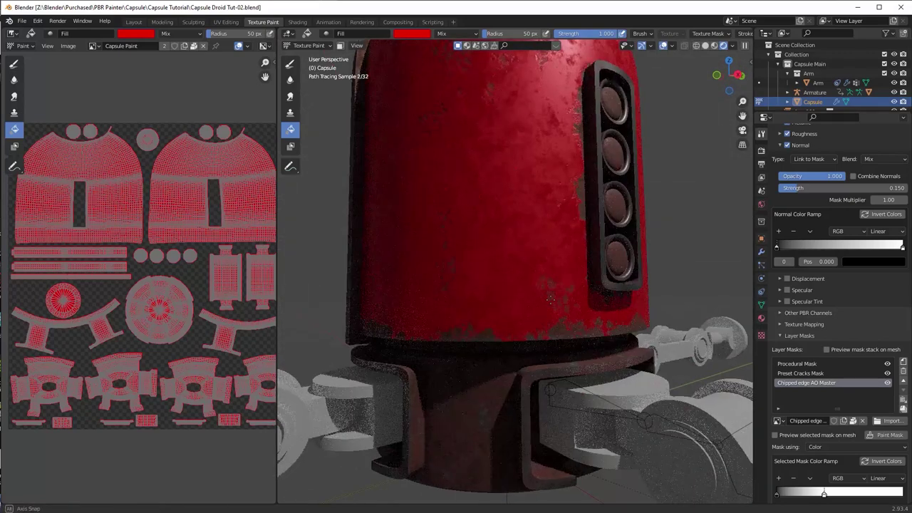
pyautogui.moveTo(550, 300); pyautogui.dragTo(568, 289, button='middle')
pyautogui.moveTo(499, 275); pyautogui.dragTo(525, 245, button='middle')
pyautogui.scroll(1, 525, 246)
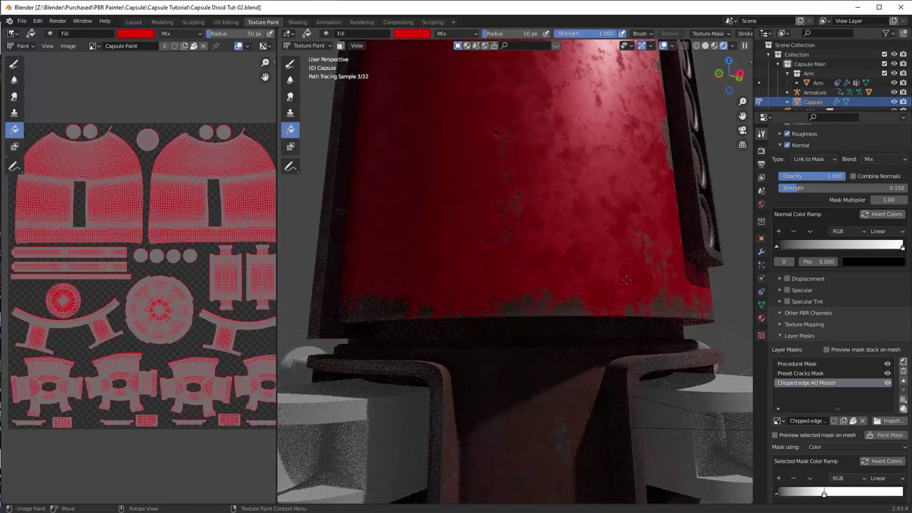
# Step: Merge the visible layer masks into one 4096 px mask named "Chipped edge Paint Master"
pyautogui.moveTo(617, 280)
pyautogui.mouseDown(button='middle')
pyautogui.moveTo(603, 280)
pyautogui.moveTo(645, 293)
pyautogui.moveTo(626, 297)
pyautogui.mouseUp(button='middle')
pyautogui.scroll(-1, 646, 293)
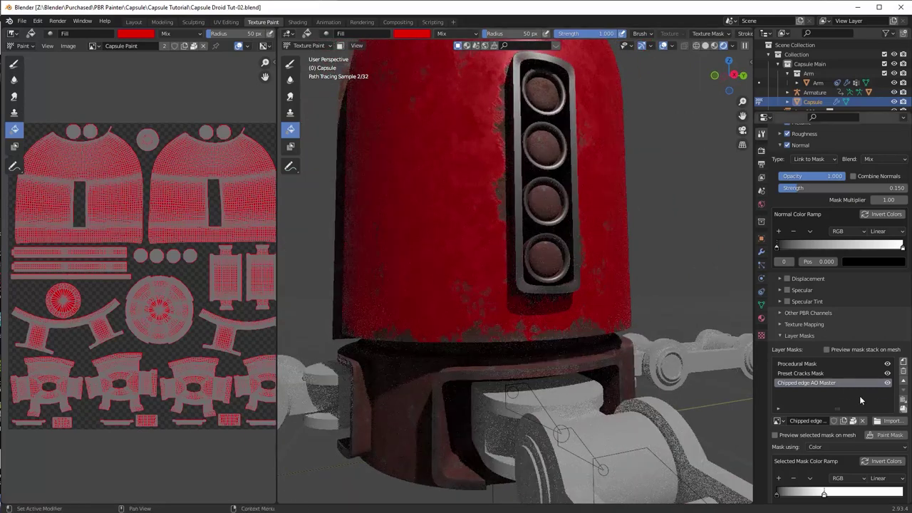
pyautogui.click(904, 411)
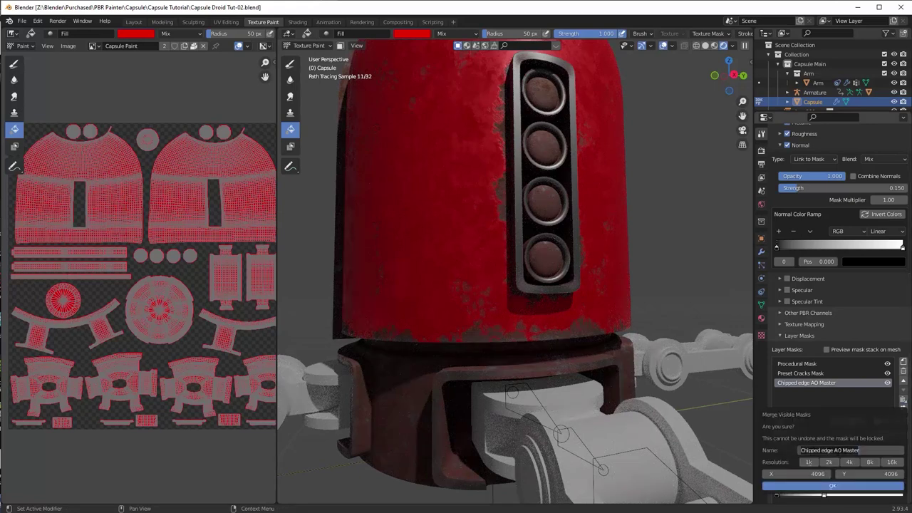
pyautogui.click(833, 451)
pyautogui.write('Paint')
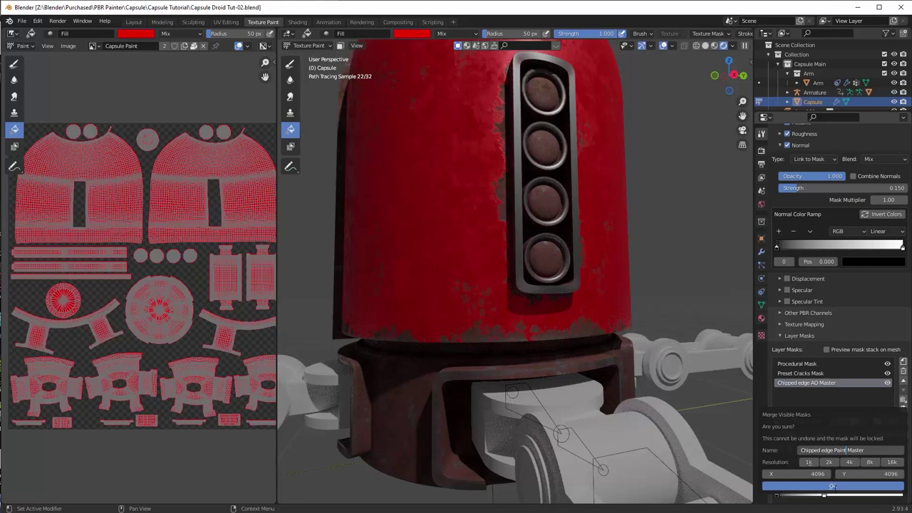
pyautogui.press('Return')
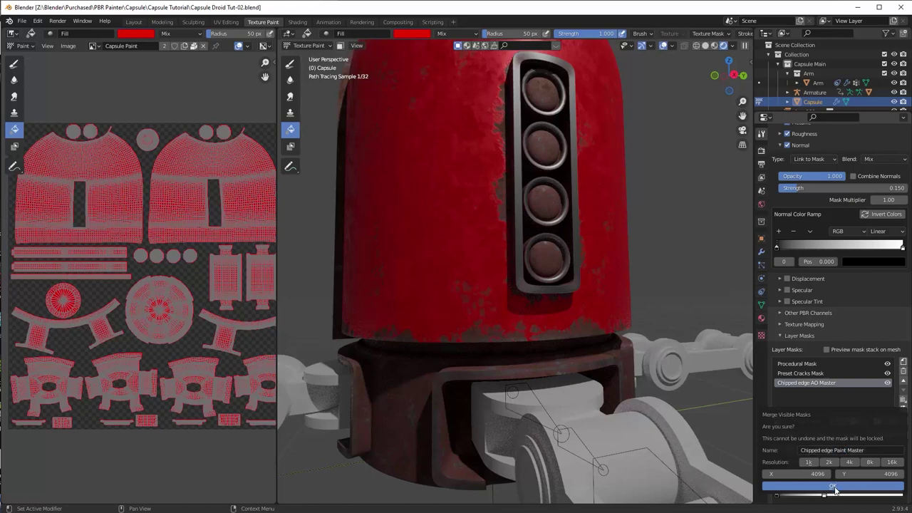
pyautogui.click(834, 486)
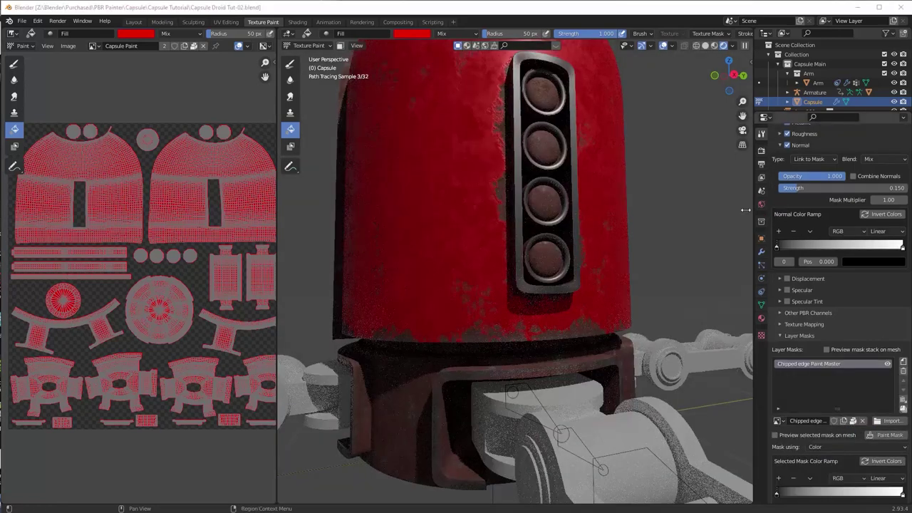
# Step: Switch the 3D view to material preview shading and examine the merged-mask paint on the whole capsule from several angles
pyautogui.click(712, 46)
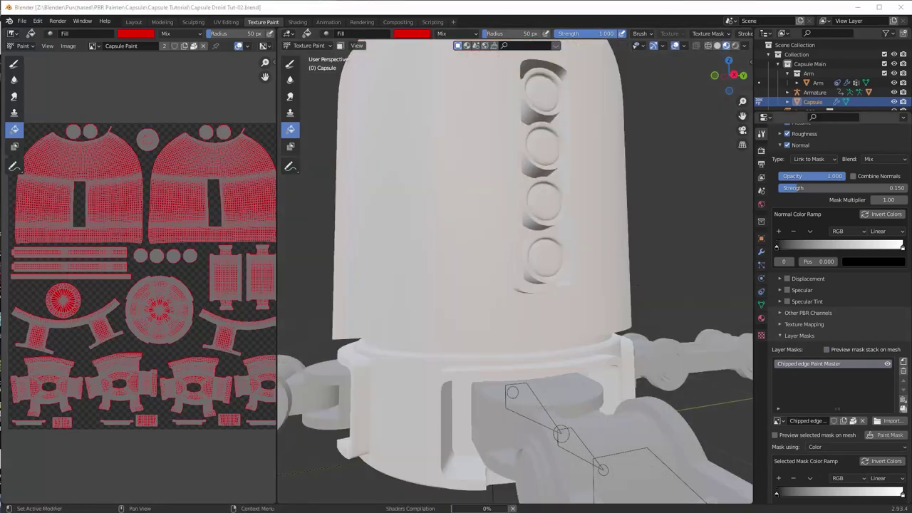
pyautogui.moveTo(646, 366); pyautogui.dragTo(661, 357, button='middle')
pyautogui.keyDown('shift'); pyautogui.moveTo(606, 305); pyautogui.dragTo(629, 310, button='middle'); pyautogui.keyUp('shift')
pyautogui.scroll(-2, 605, 364)
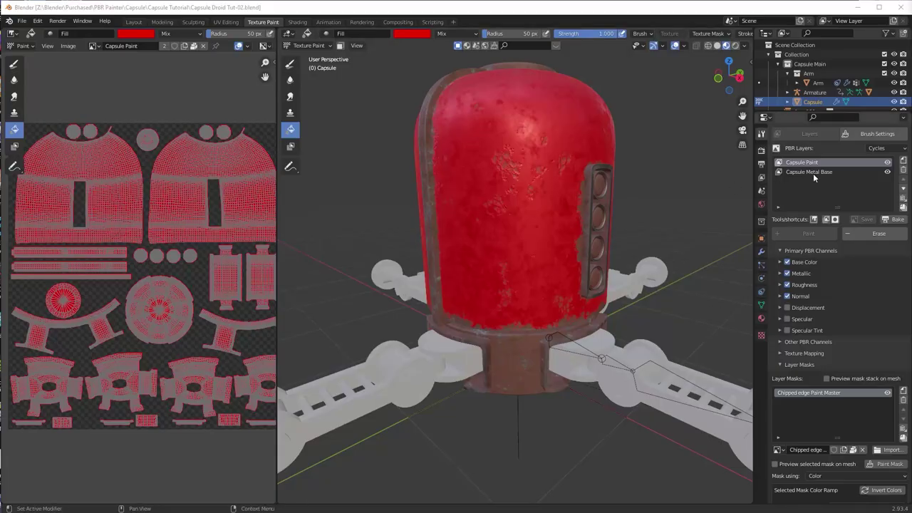
pyautogui.moveTo(512, 250); pyautogui.dragTo(514, 311, button='middle')
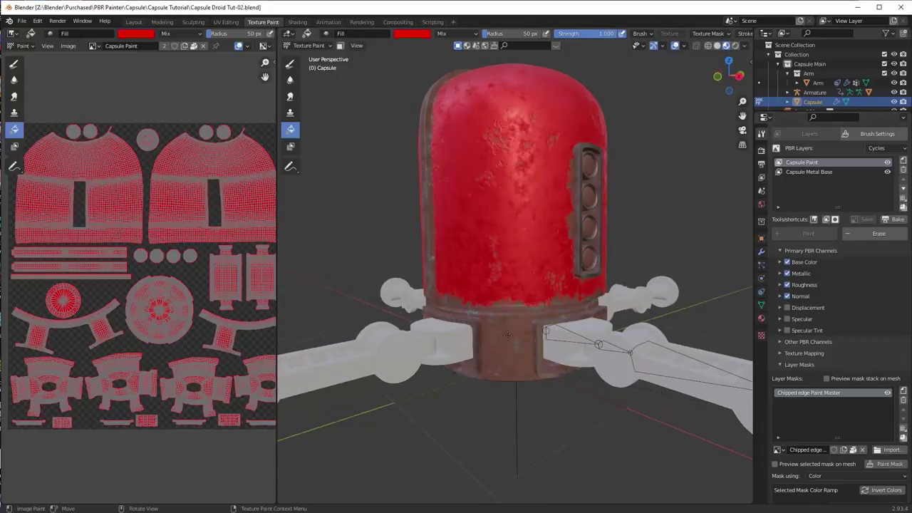
pyautogui.moveTo(442, 94); pyautogui.dragTo(424, 211, button='middle')
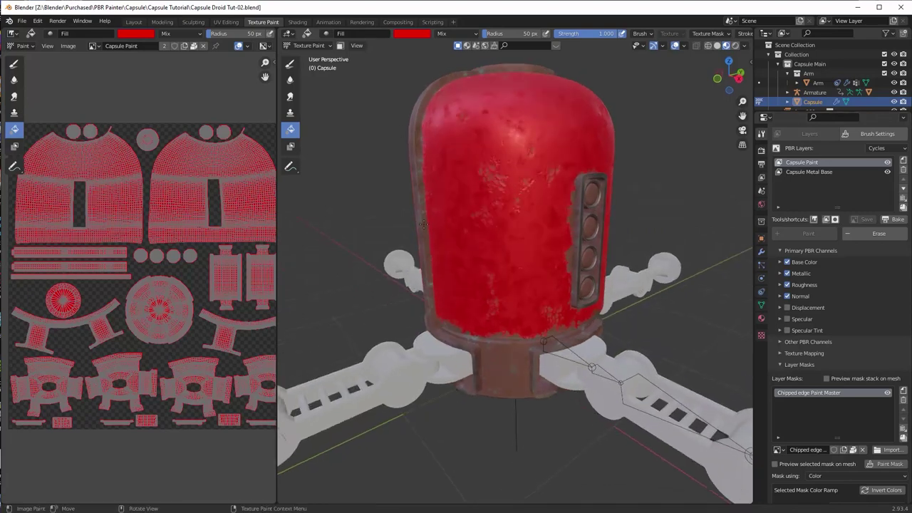
pyautogui.moveTo(541, 244); pyautogui.dragTo(548, 202, button='middle')
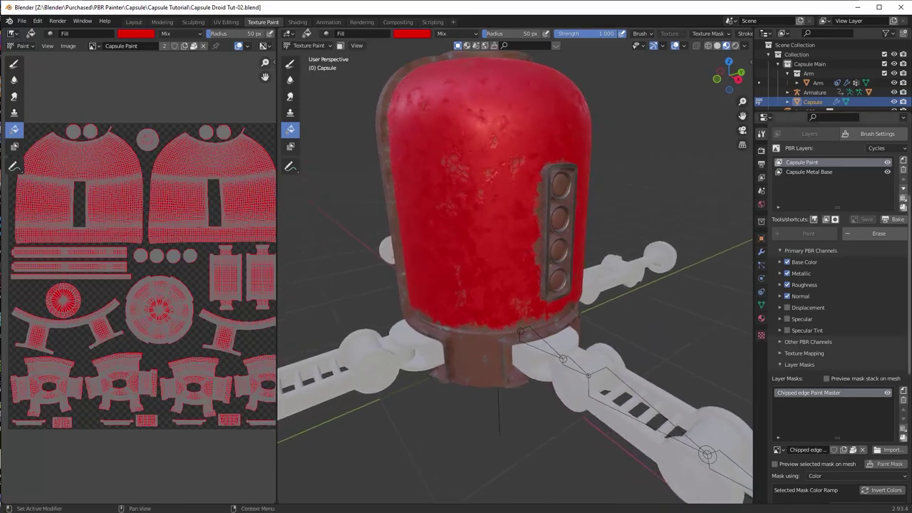
# Step: Add a multichannel PBR layer named "Capsule Base 1" above the Capsule Paint layer
pyautogui.click(904, 162)
pyautogui.click(846, 177)
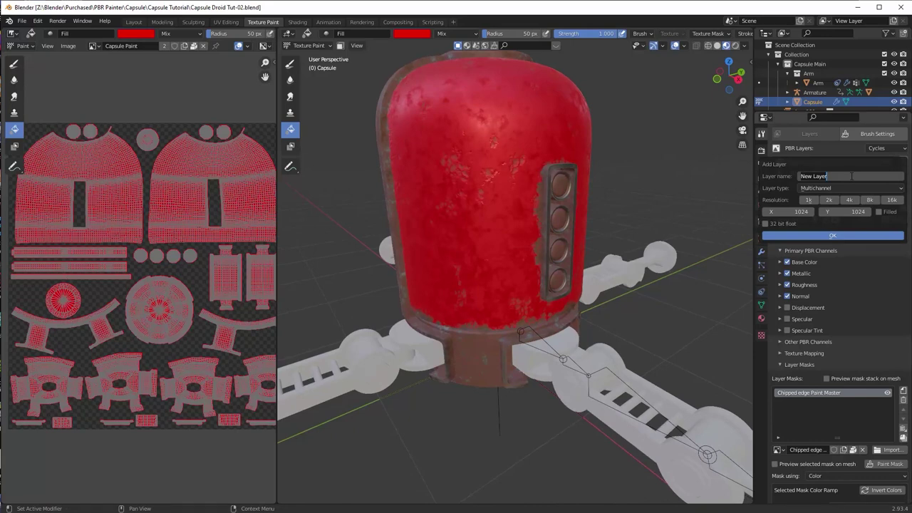
pyautogui.write('Capsule Base 1')
pyautogui.press('Return')
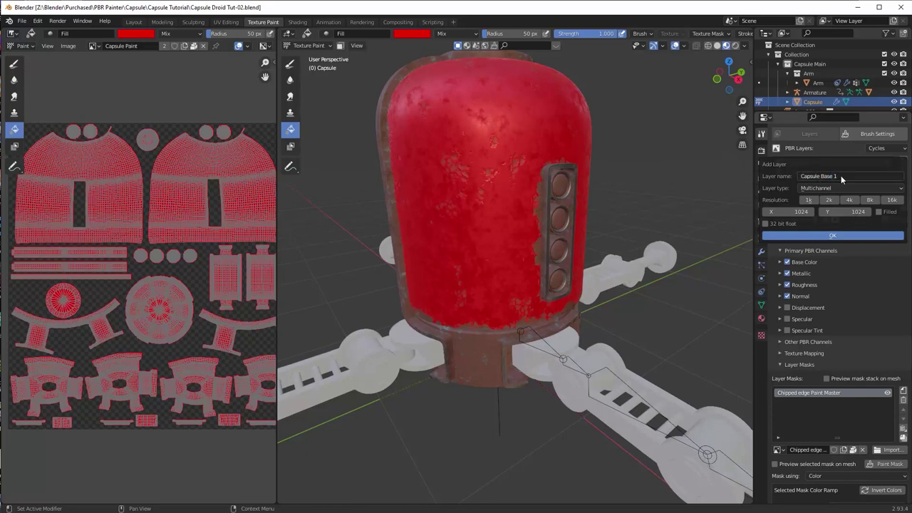
pyautogui.click(833, 236)
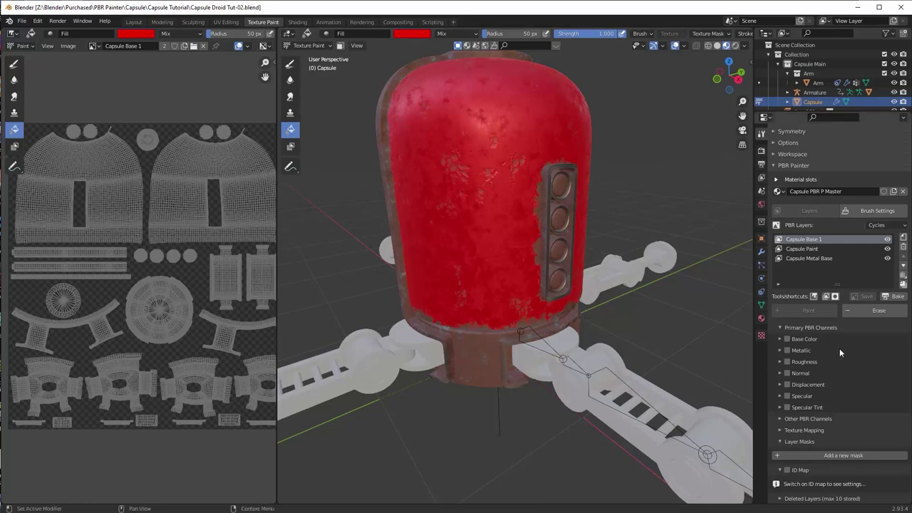
pyautogui.moveTo(698, 333); pyautogui.dragTo(623, 322, button='middle')
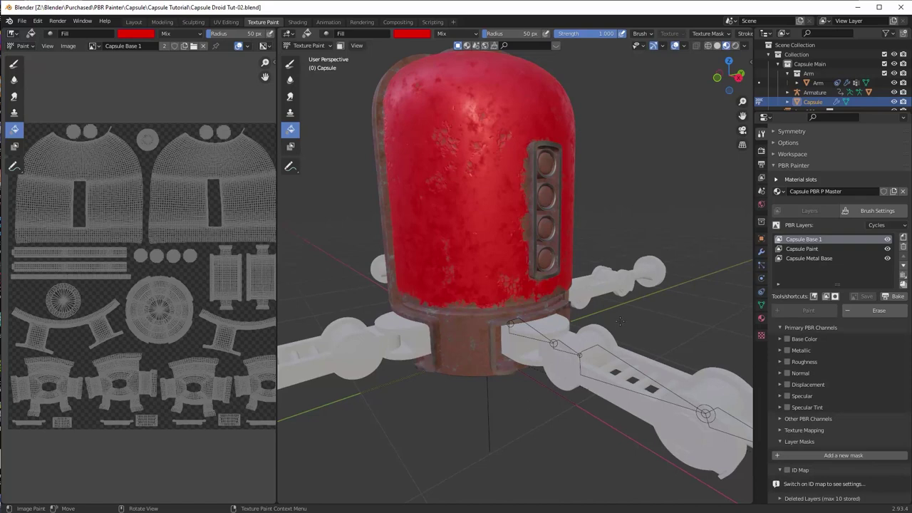
# Step: Enable Base Color on the Capsule Base 1 layer as a Procedural texture and fill the whole capsule mesh with that layer
pyautogui.click(787, 339)
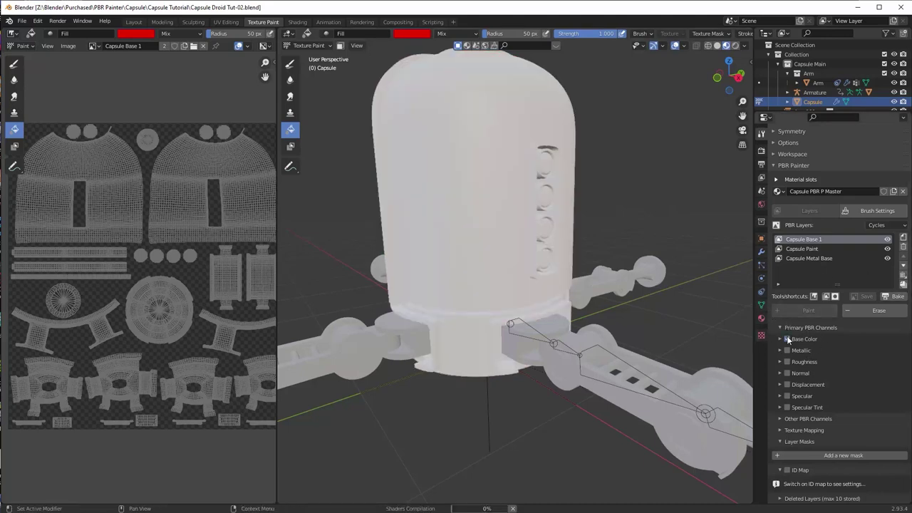
pyautogui.click(779, 337)
pyautogui.click(814, 354)
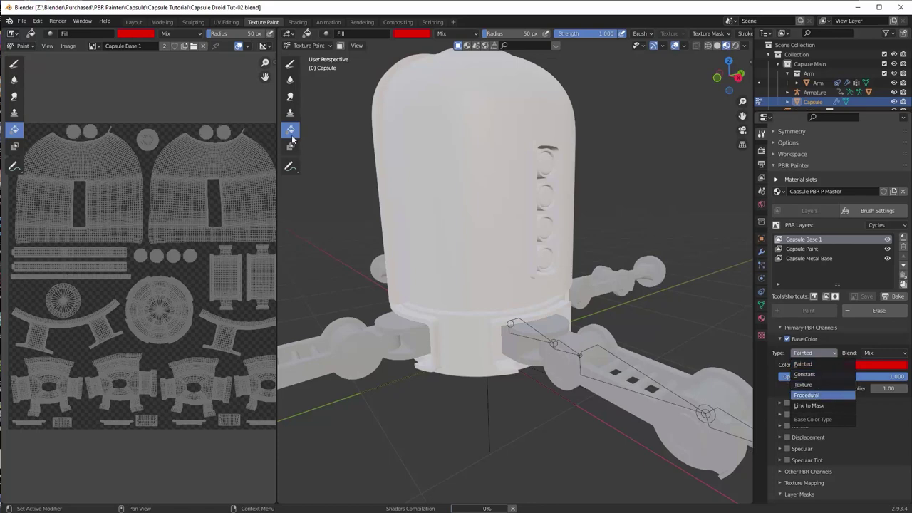
pyautogui.click(820, 395)
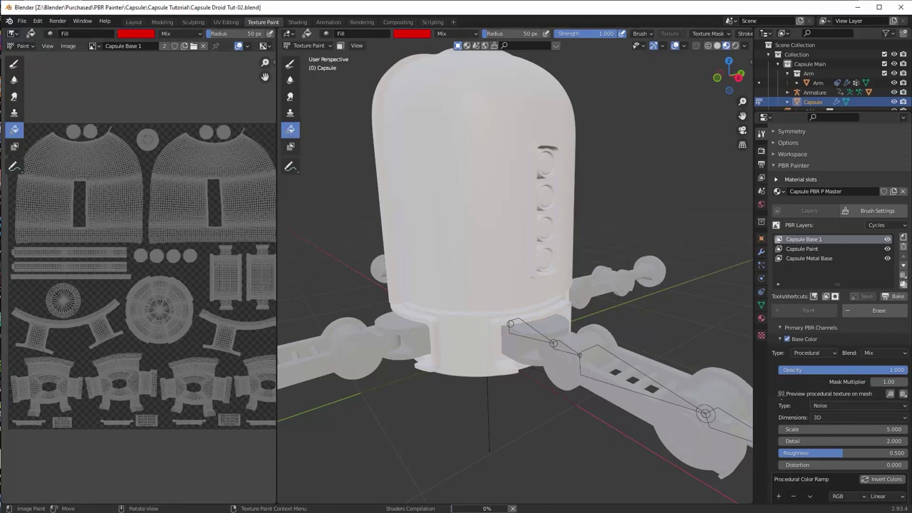
pyautogui.click(720, 432)
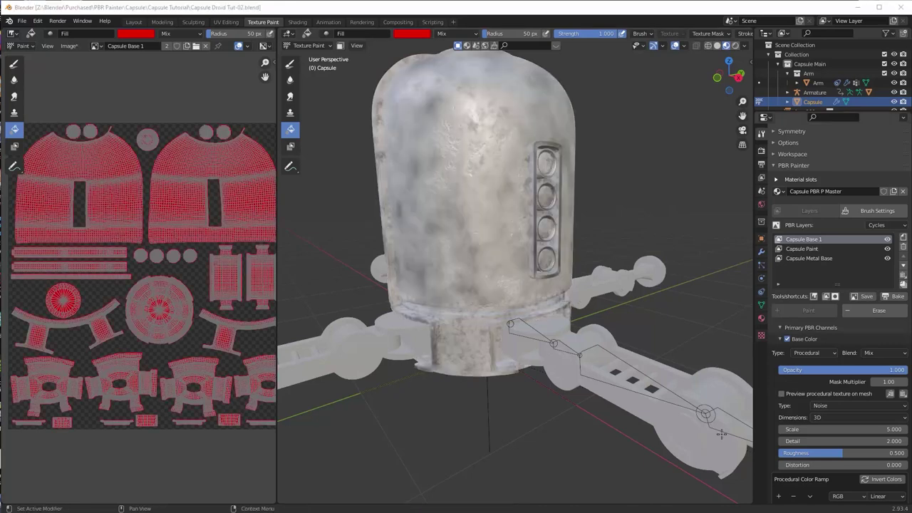
pyautogui.moveTo(631, 395); pyautogui.dragTo(652, 380, button='middle')
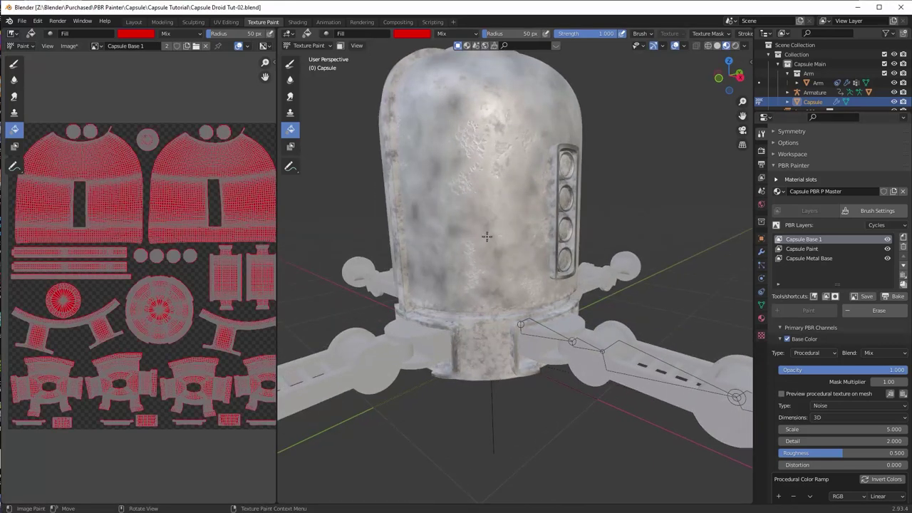
pyautogui.moveTo(485, 236); pyautogui.dragTo(480, 271, button='middle')
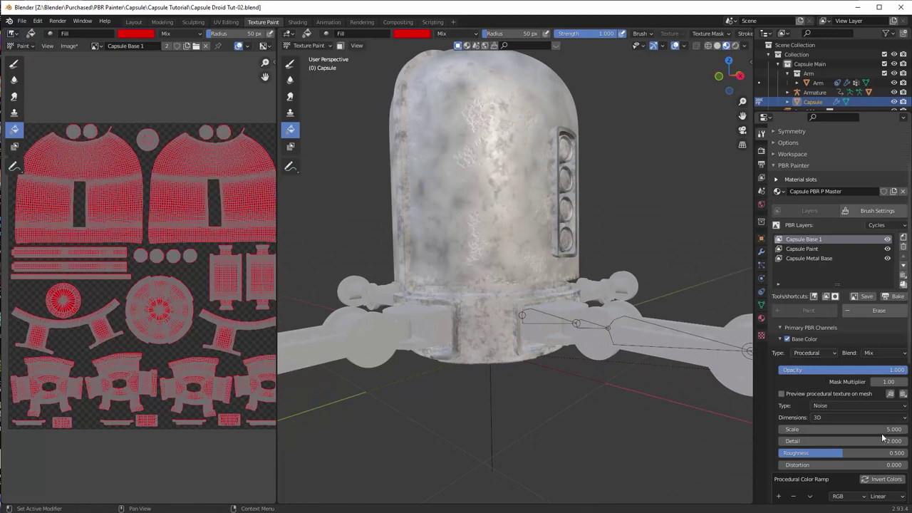
# Step: Preview the procedural noise on the mesh and set its Scale to 10.500 and Detail to 2.300
pyautogui.click(783, 394)
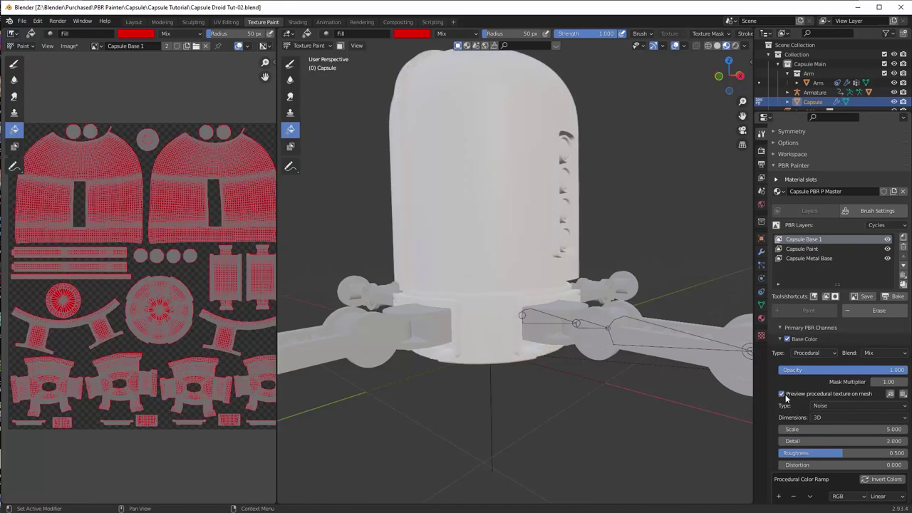
pyautogui.moveTo(846, 430); pyautogui.dragTo(902, 430)
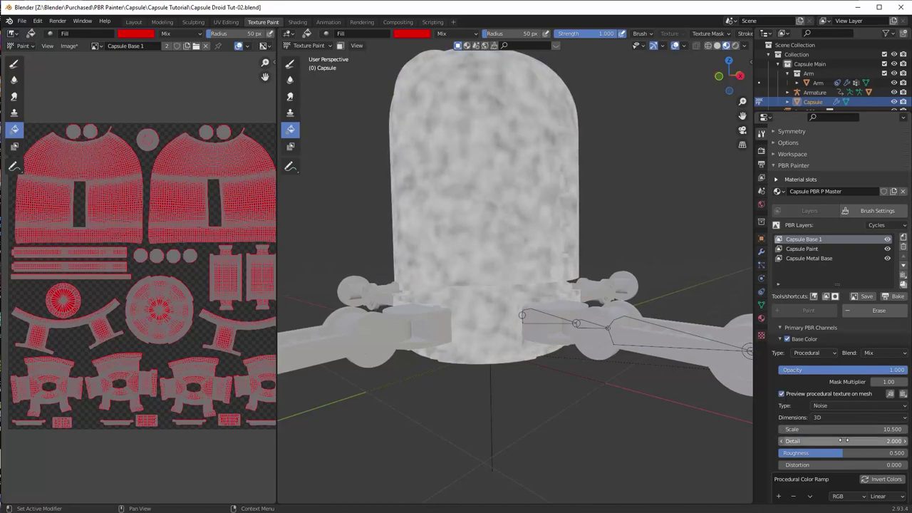
pyautogui.moveTo(845, 441); pyautogui.dragTo(853, 441)
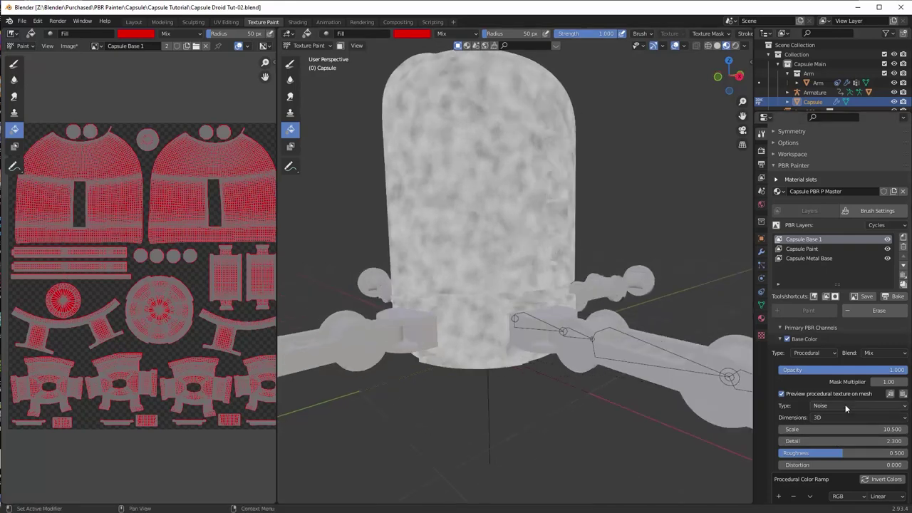
pyautogui.scroll(-2, 845, 404)
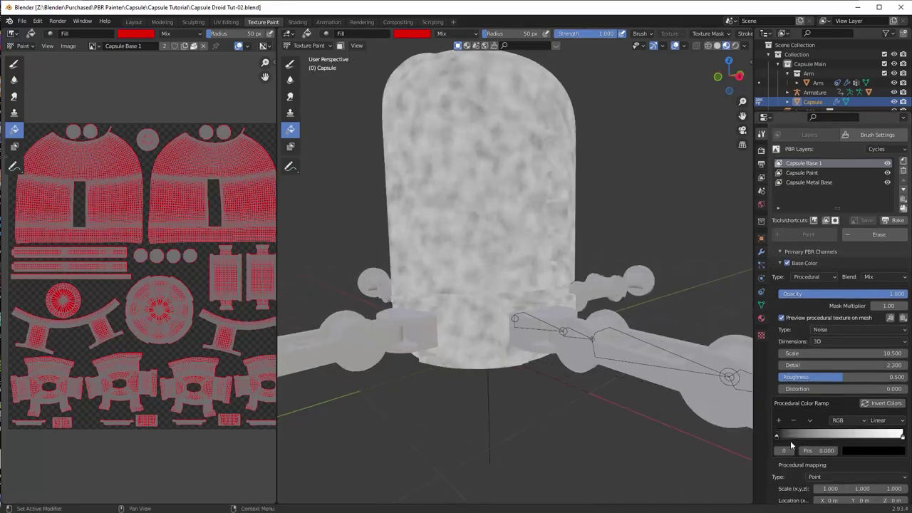
# Step: Darken the Procedural Color Ramp by moving the black stop inward and setting the white stop to 0.042 grey, and turn off the texture preview
pyautogui.moveTo(780, 434); pyautogui.dragTo(811, 434)
pyautogui.click(904, 434)
pyautogui.click(892, 449)
pyautogui.moveTo(897, 328); pyautogui.dragTo(898, 369)
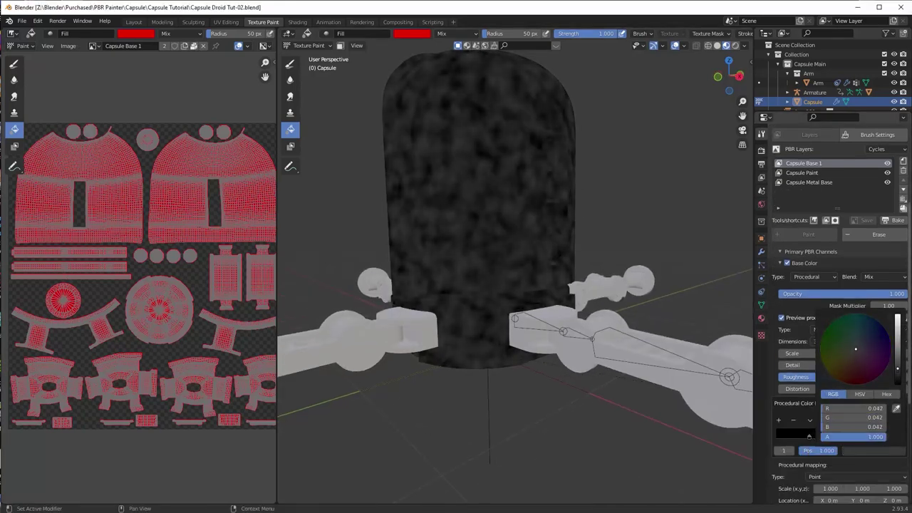
pyautogui.moveTo(508, 335); pyautogui.dragTo(522, 308, button='middle')
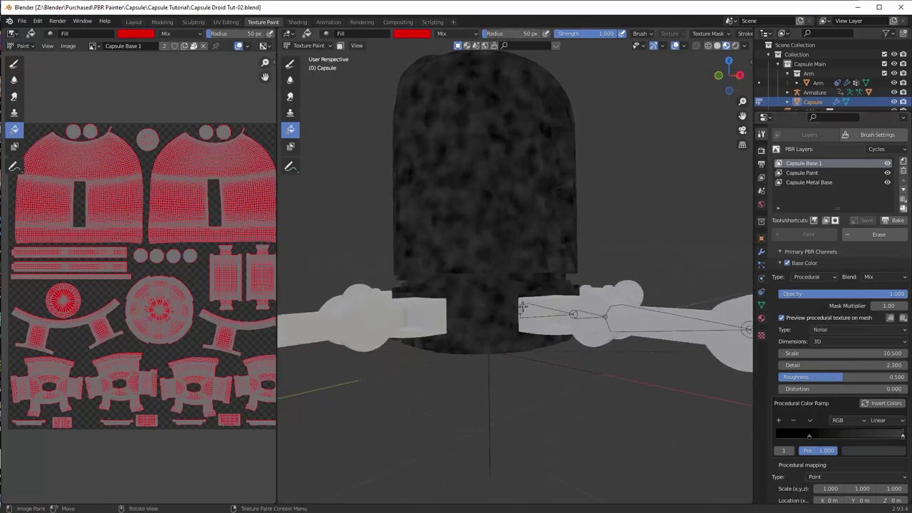
pyautogui.click(782, 318)
pyautogui.click(779, 263)
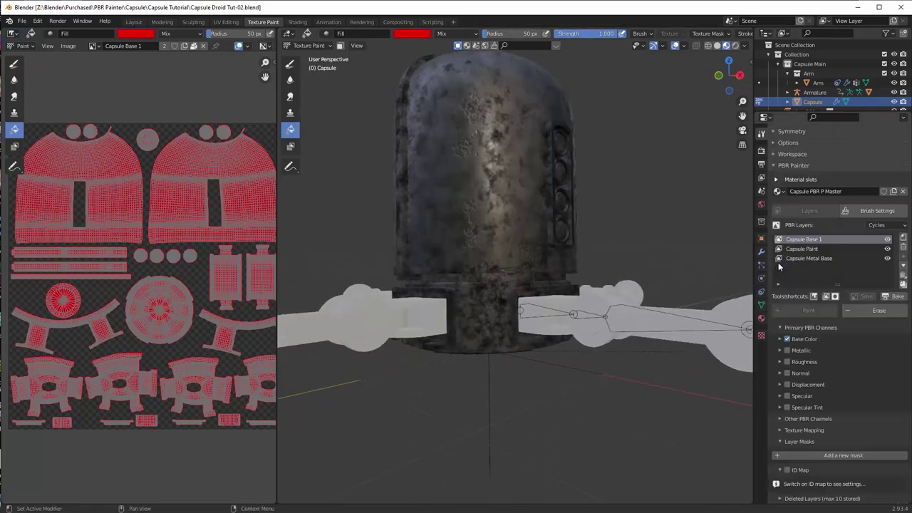
# Step: Enable the ID Map on the Capsule Base 1 layer and show the map on the mesh
pyautogui.click(787, 470)
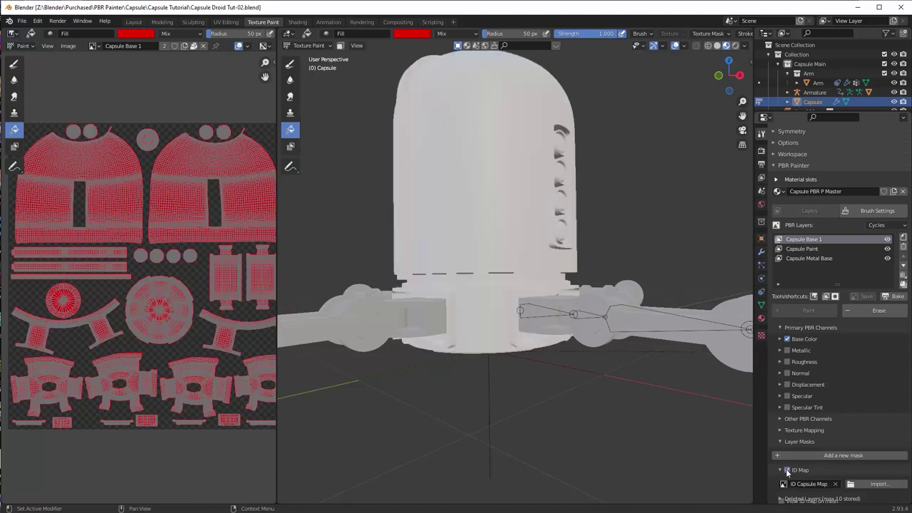
pyautogui.scroll(-2, 846, 474)
pyautogui.scroll(-1, 819, 456)
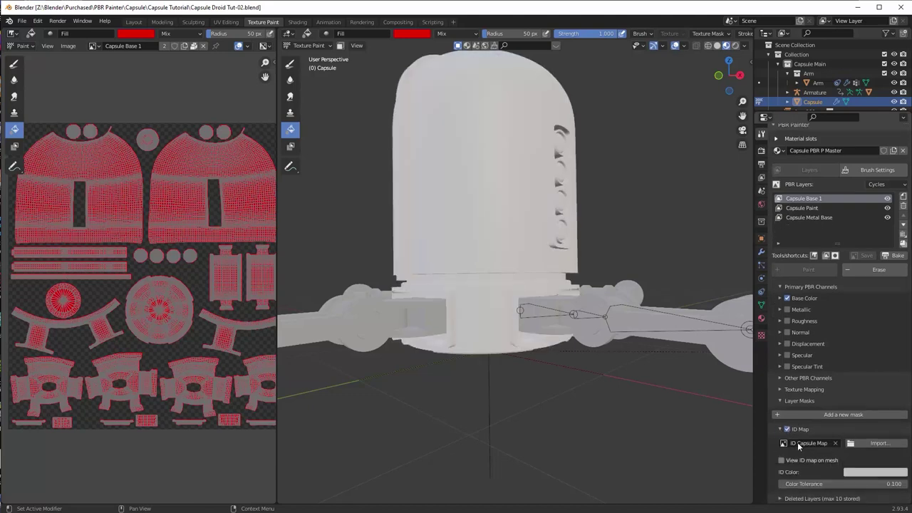
pyautogui.click(782, 460)
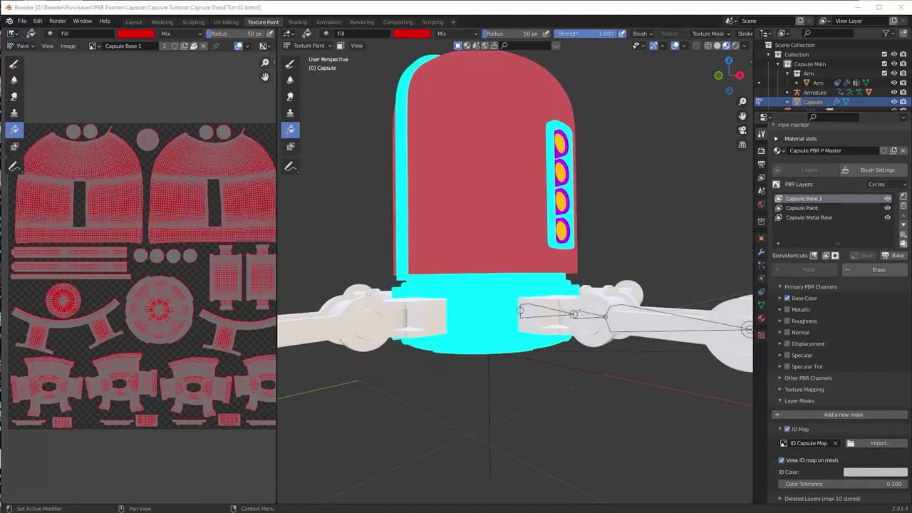
# Step: Sample the capsule base's cyan as the ID Color and turn off the ID map view on the mesh
pyautogui.click(887, 474)
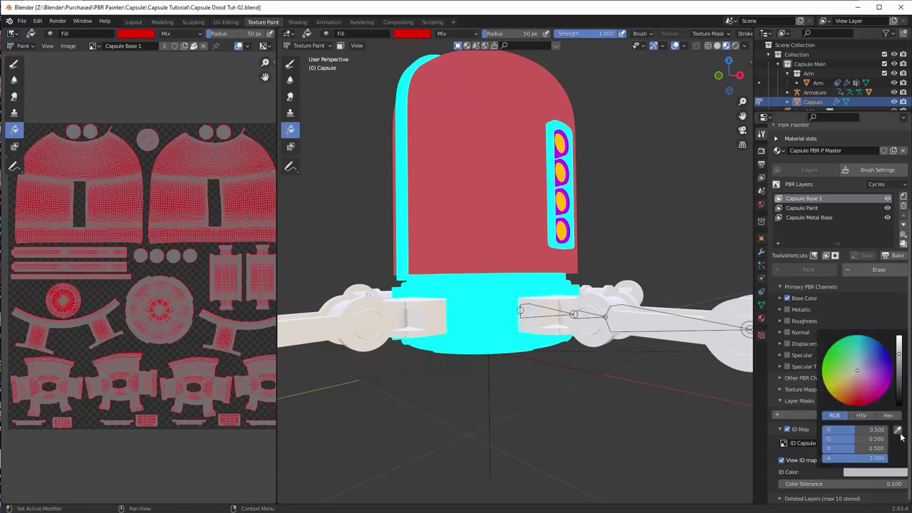
pyautogui.click(898, 430)
pyautogui.click(505, 318)
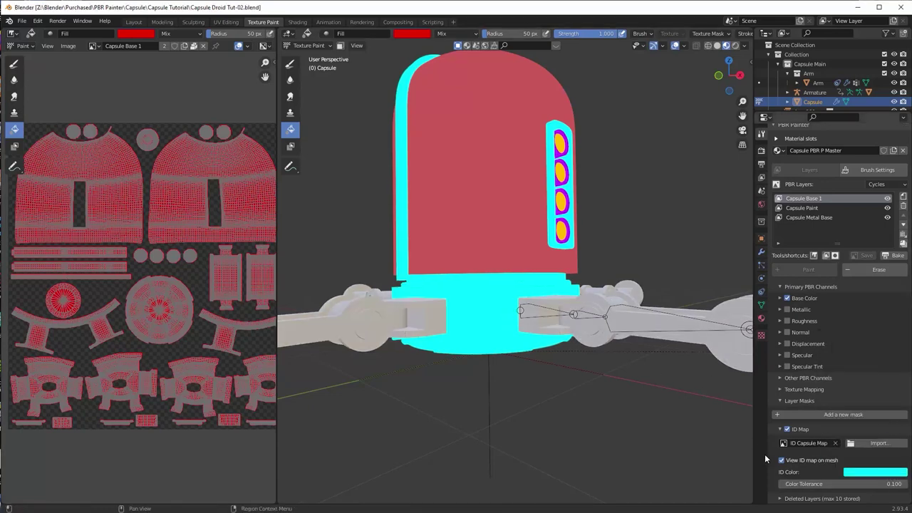
pyautogui.click(783, 460)
pyautogui.moveTo(730, 434); pyautogui.dragTo(464, 336, button='middle')
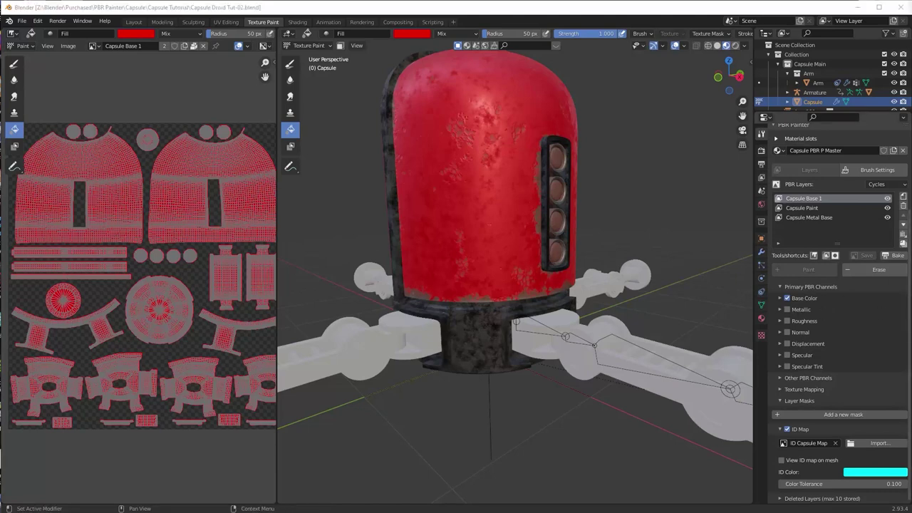
# Step: Enable the Metallic channel on Capsule Base 1, switch its type to Procedural and preview the noise texture on the mesh
pyautogui.click(786, 310)
pyautogui.click(779, 309)
pyautogui.scroll(-2, 855, 345)
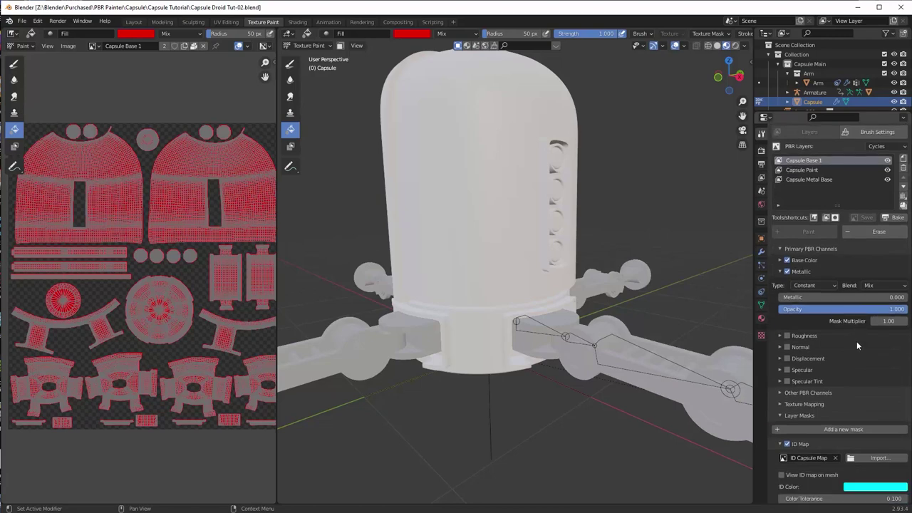
pyautogui.click(814, 295)
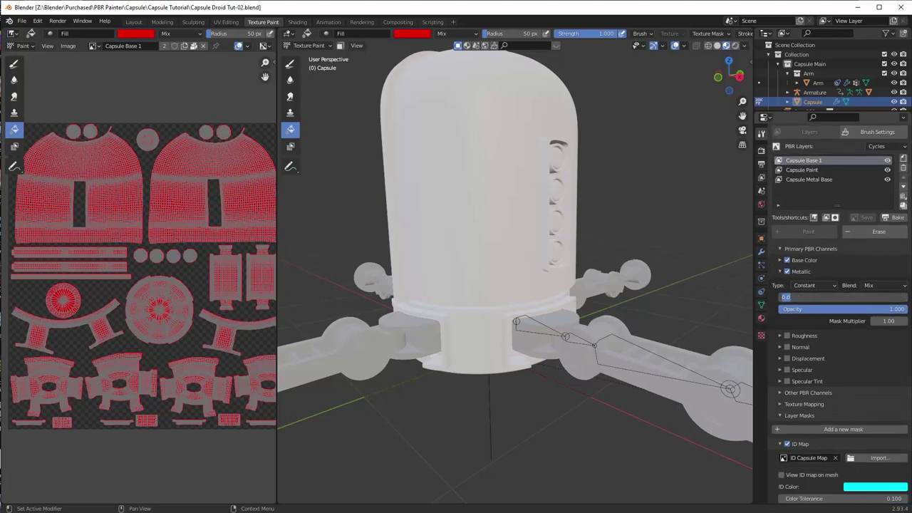
pyautogui.click(823, 284)
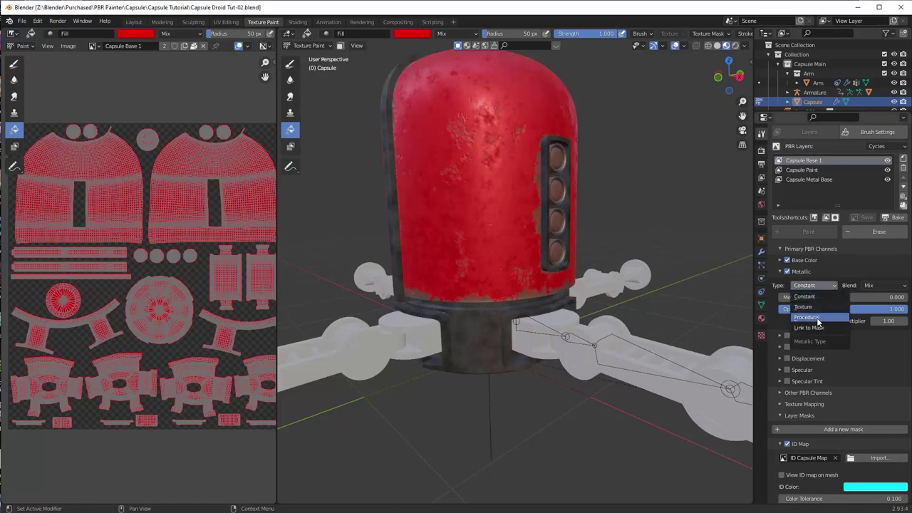
pyautogui.click(817, 318)
pyautogui.click(781, 327)
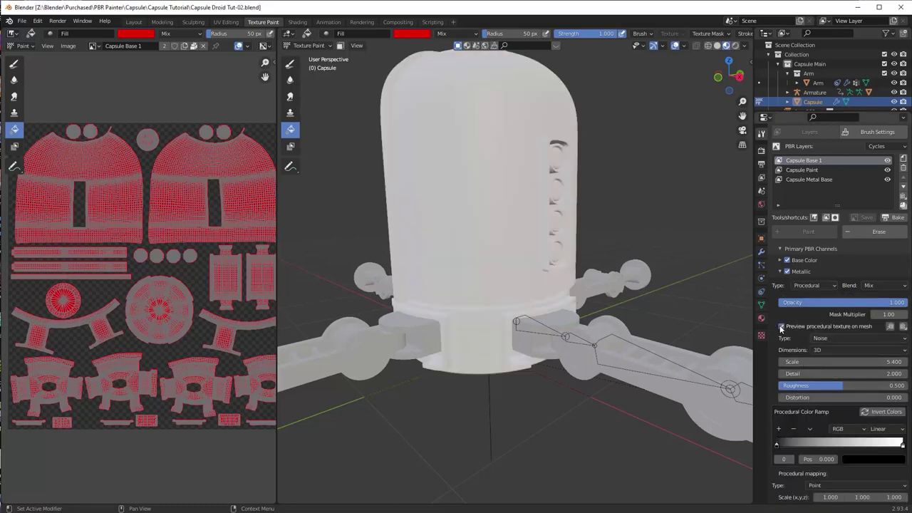
# Step: Set the Metallic noise Scale to 29.200, Detail to 11.000 and Roughness to 0.701
pyautogui.moveTo(812, 362); pyautogui.dragTo(904, 362)
pyautogui.scroll(3, 570, 356)
pyautogui.moveTo(571, 357); pyautogui.dragTo(593, 321, button='middle')
pyautogui.scroll(4, 568, 321)
pyautogui.moveTo(866, 373); pyautogui.dragTo(897, 386)
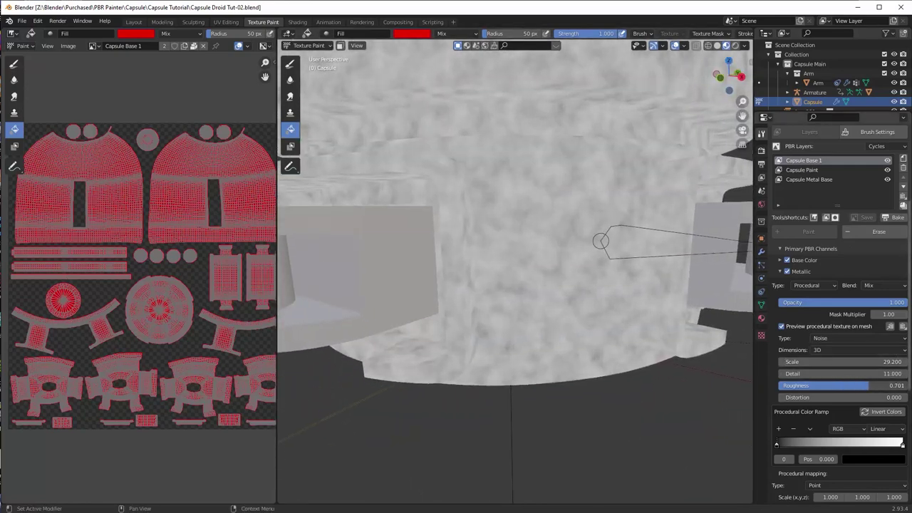
# Step: Raise the Metallic ramp's contrast by moving the black stop to 0.230 and the white stop inward, and turn off the texture preview
pyautogui.moveTo(777, 445); pyautogui.dragTo(810, 446)
pyautogui.moveTo(902, 446); pyautogui.dragTo(807, 446)
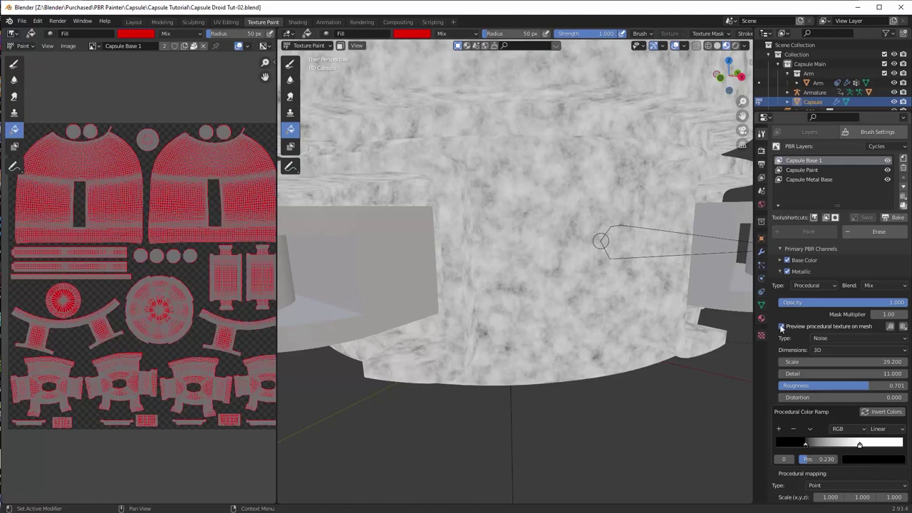
pyautogui.click(781, 327)
pyautogui.moveTo(620, 271); pyautogui.dragTo(586, 275, button='middle')
pyautogui.click(780, 272)
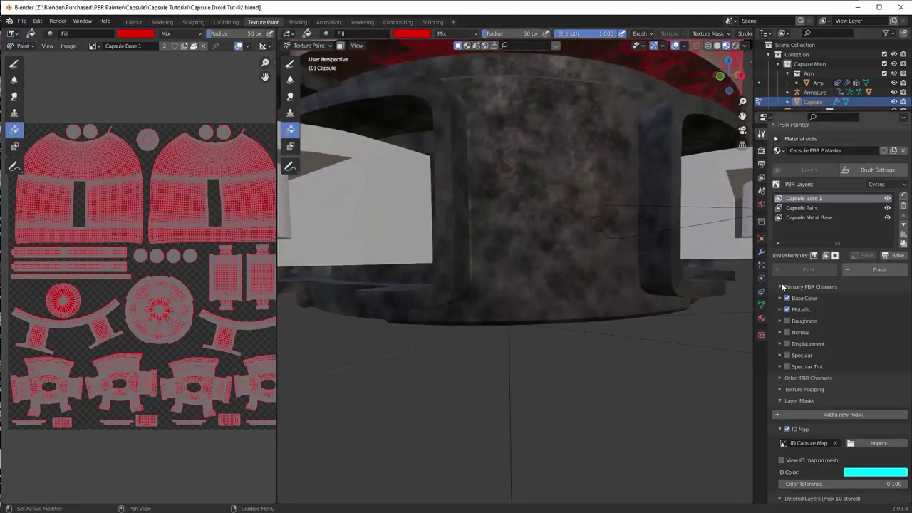
# Step: Enable the Roughness channel as a Procedural Musgrave texture and preview it on the mesh
pyautogui.click(787, 320)
pyautogui.click(780, 321)
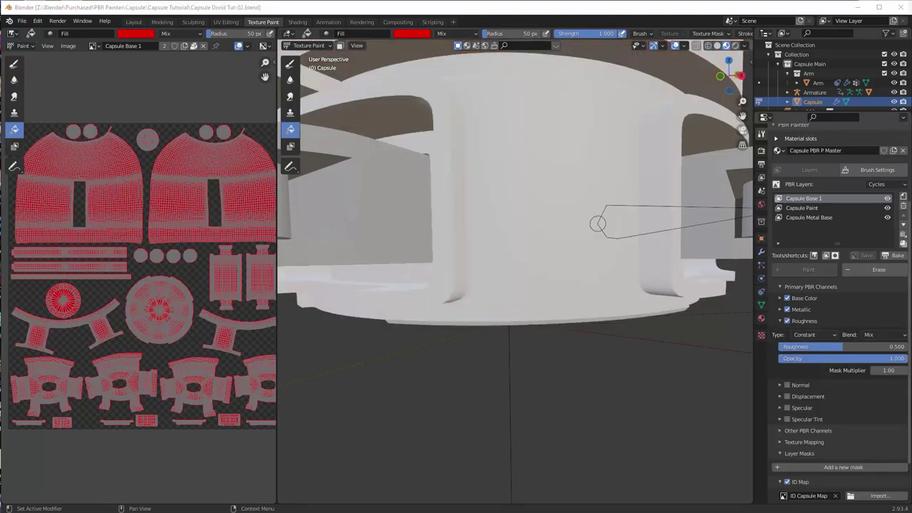
pyautogui.click(813, 335)
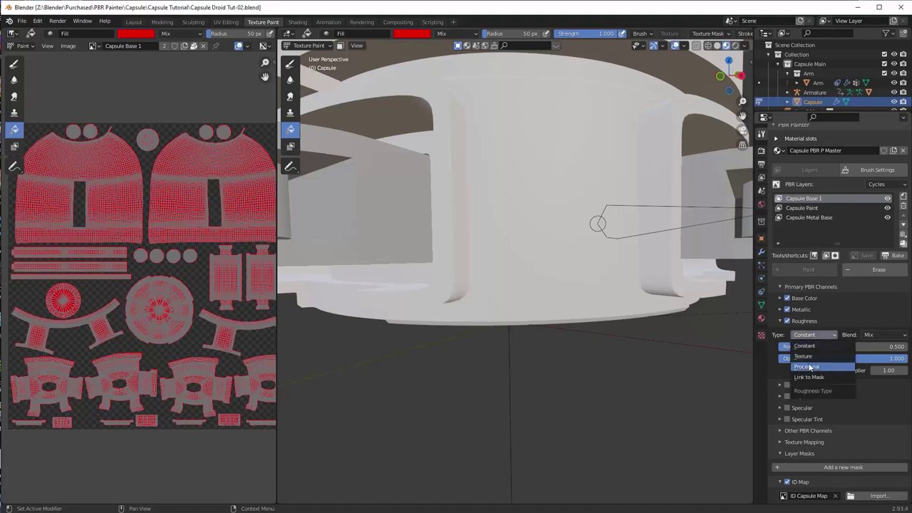
pyautogui.click(816, 366)
pyautogui.click(858, 387)
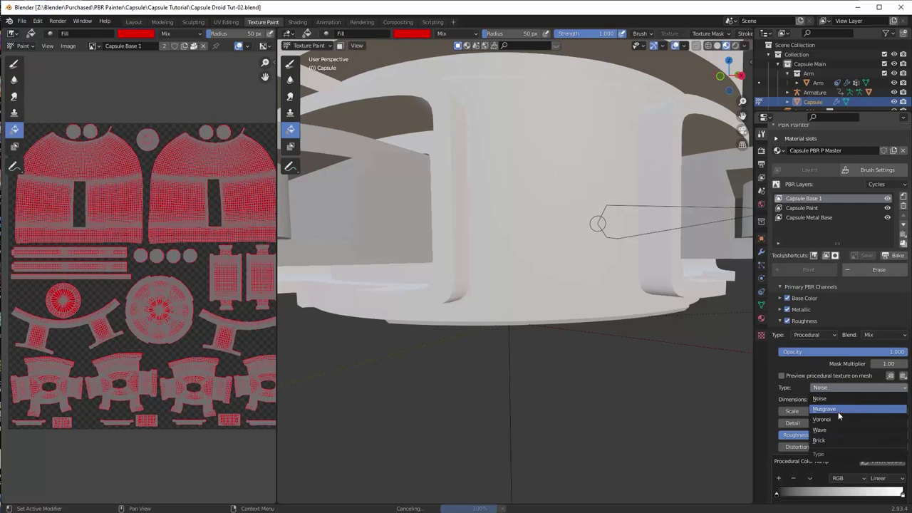
pyautogui.click(834, 409)
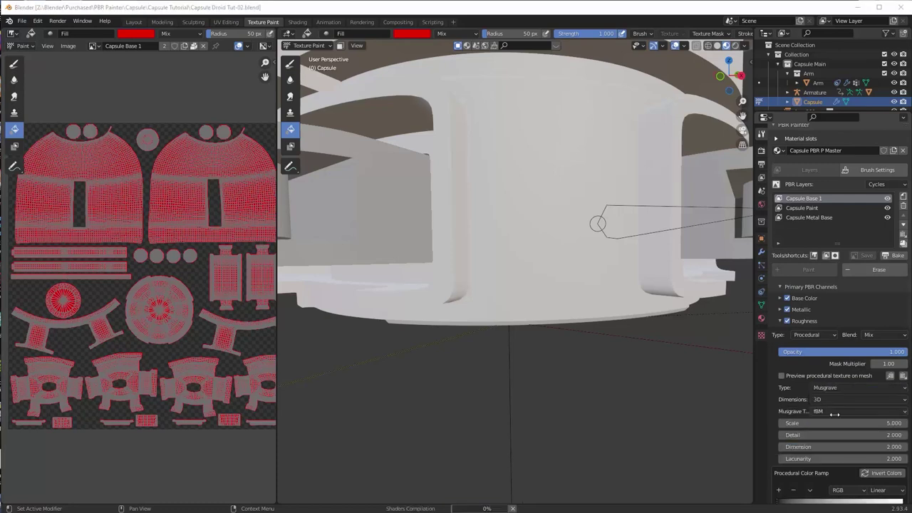
pyautogui.click(782, 375)
pyautogui.scroll(-3, 803, 396)
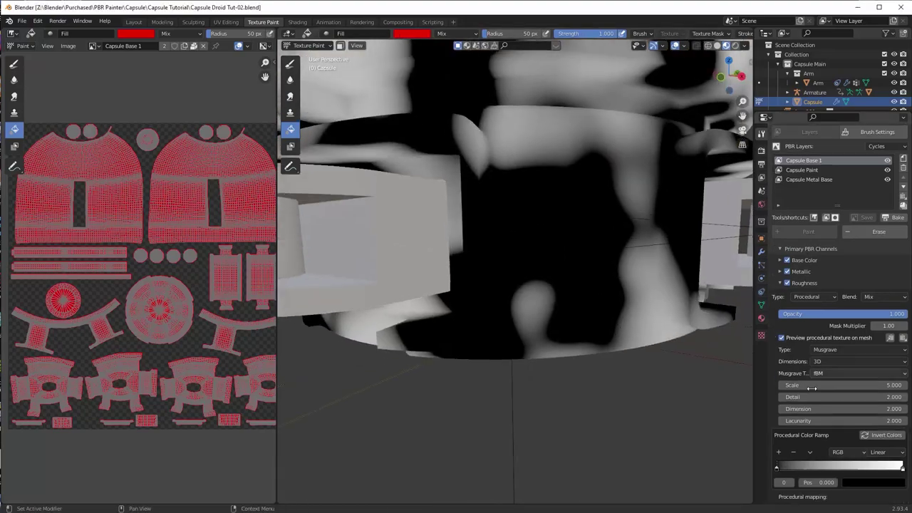
# Step: Set the Roughness Musgrave to Scale 36.500, Detail 6.400, Dimension 0.800 and Lacunarity 2.500, lighten the ramp's black stop to light grey, and turn off the preview
pyautogui.moveTo(810, 366); pyautogui.dragTo(911, 366)
pyautogui.moveTo(858, 378); pyautogui.dragTo(897, 341)
pyautogui.click(873, 464)
pyautogui.click(782, 319)
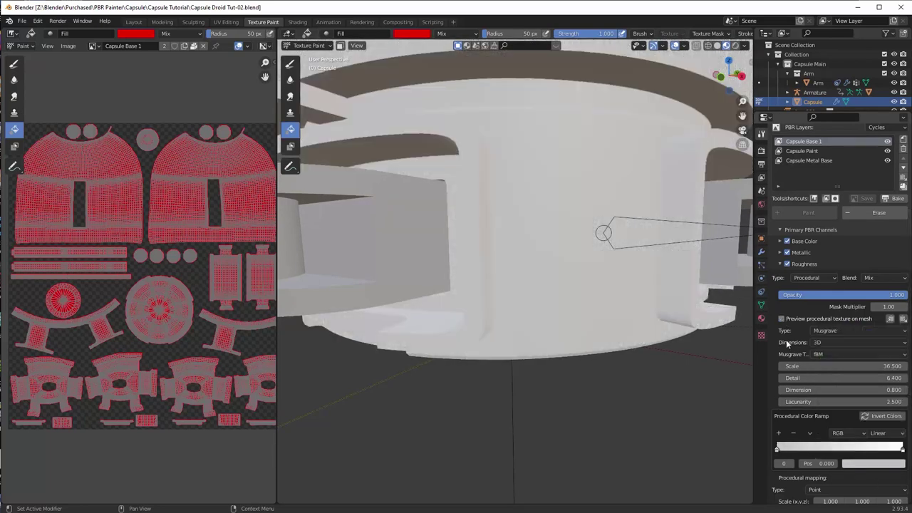
pyautogui.click(780, 264)
pyautogui.moveTo(638, 226); pyautogui.dragTo(718, 273, button='middle')
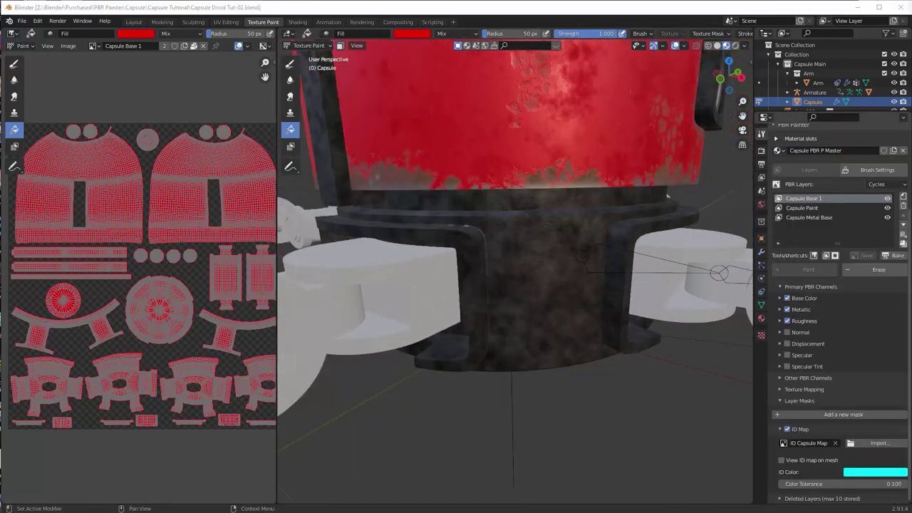
# Step: Enable the Normal channel on Capsule Base 1 and switch its type to Procedural
pyautogui.click(787, 332)
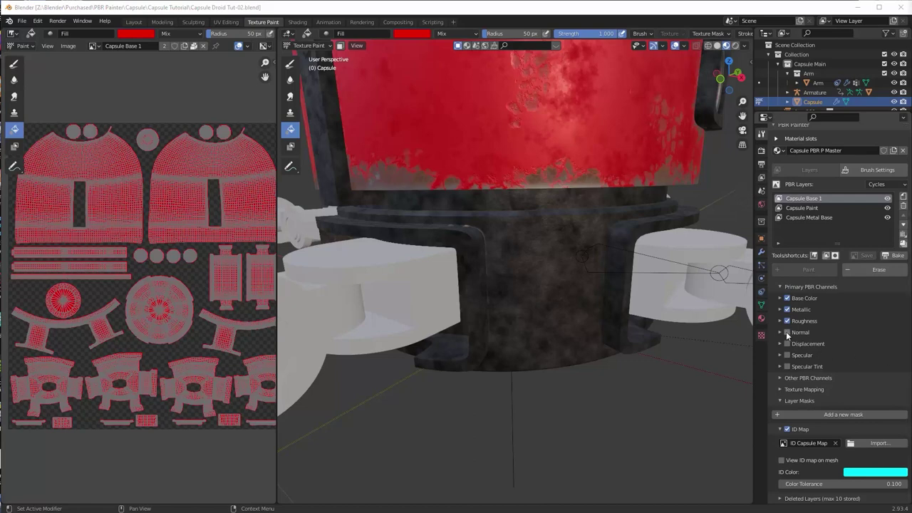
pyautogui.click(780, 332)
pyautogui.scroll(-3, 813, 321)
pyautogui.click(814, 289)
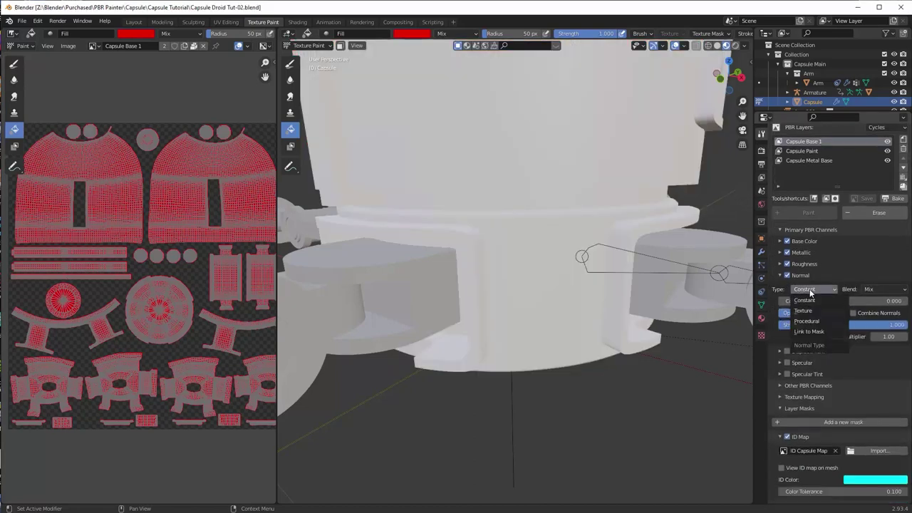
pyautogui.click(812, 321)
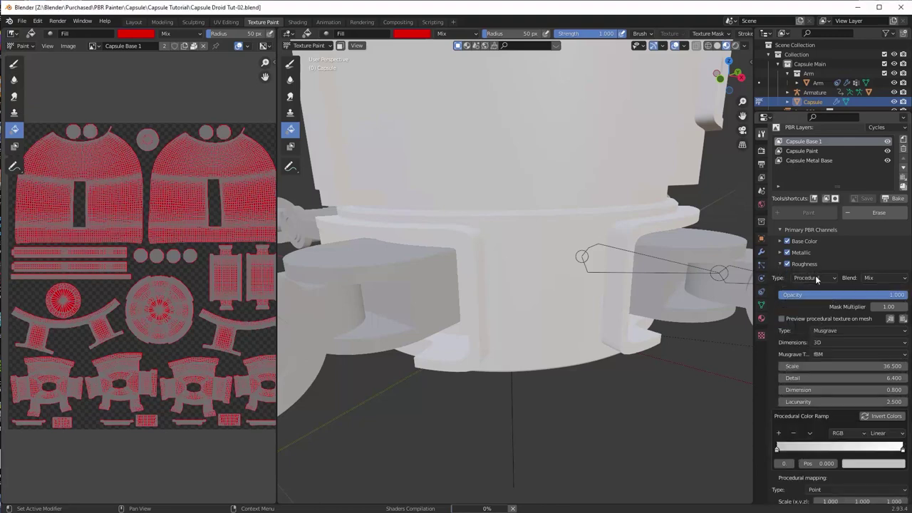
# Step: Copy the Roughness channel's procedural settings and paste them into the Normal channel
pyautogui.click(890, 319)
pyautogui.click(866, 337)
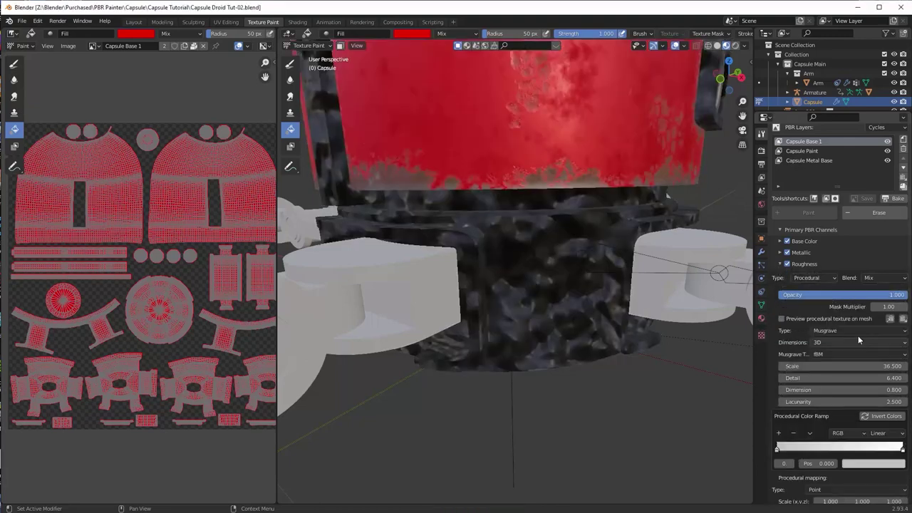
pyautogui.click(780, 264)
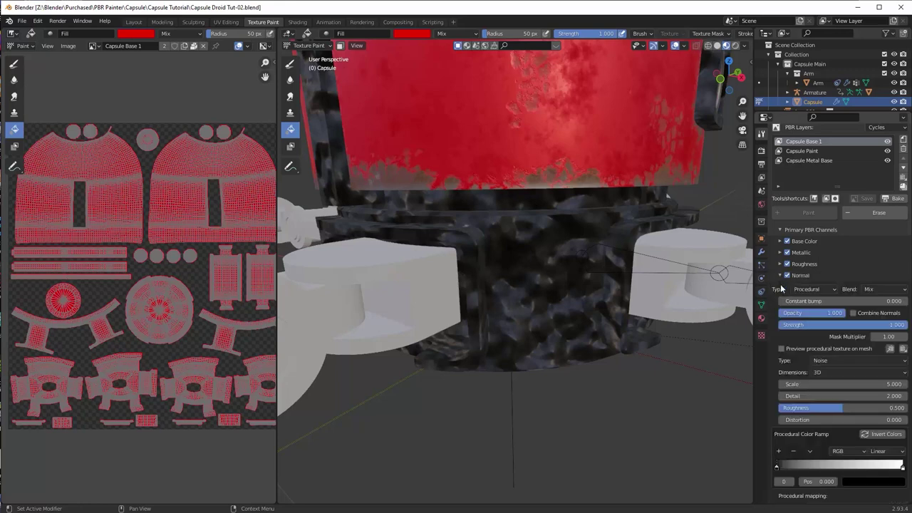
pyautogui.click(904, 349)
pyautogui.click(875, 362)
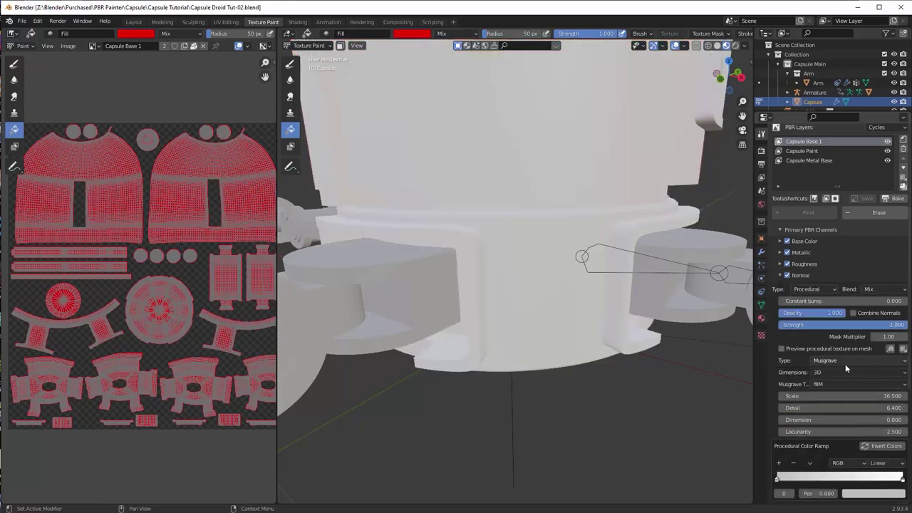
# Step: Tighten the Normal channel's Procedural Color Ramp by moving the grey stop to 0.385 and the white stop slightly inward
pyautogui.moveTo(599, 285); pyautogui.dragTo(600, 264, button='middle')
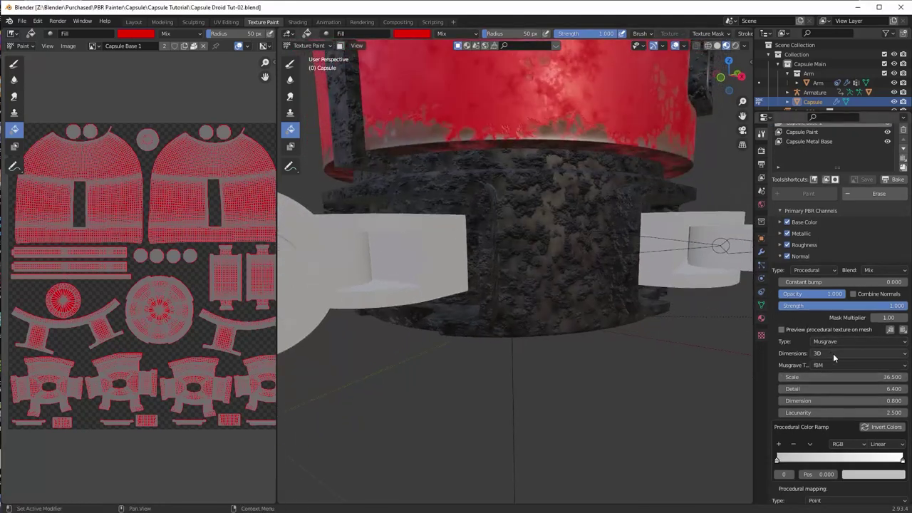
pyautogui.moveTo(796, 462); pyautogui.dragTo(824, 462)
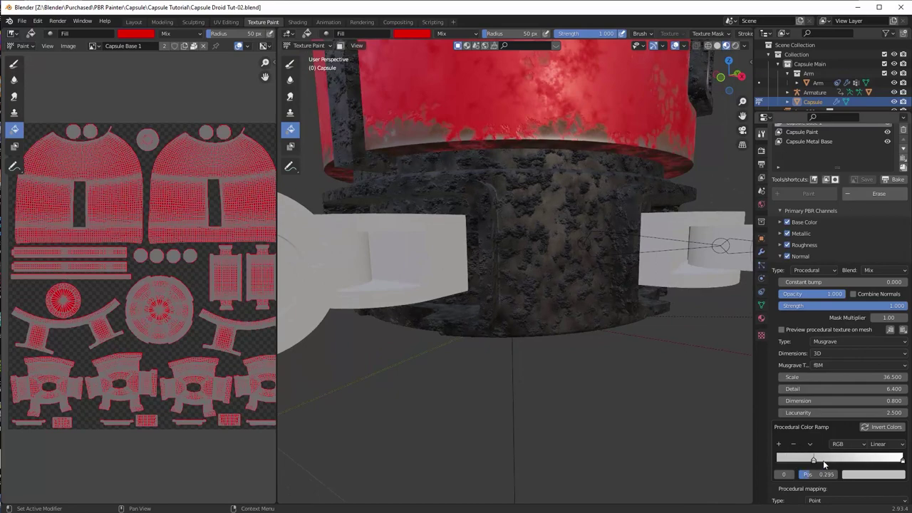
pyautogui.moveTo(902, 462); pyautogui.dragTo(881, 463)
pyautogui.moveTo(831, 462); pyautogui.dragTo(822, 462)
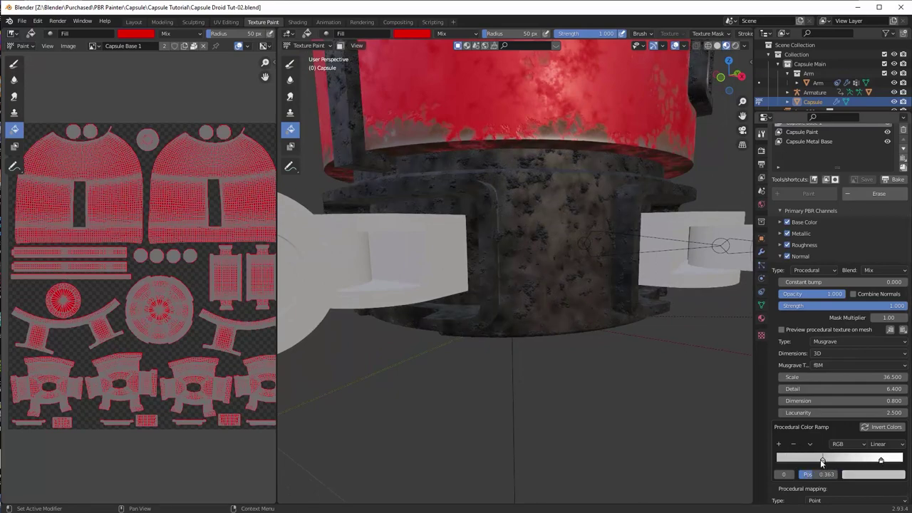
# Step: Reduce the Normal channel's Strength to 0.066, check the surface on the capsule base, and collapse the channel settings
pyautogui.moveTo(898, 306); pyautogui.dragTo(786, 305)
pyautogui.scroll(7, 631, 281)
pyautogui.scroll(-7, 630, 281)
pyautogui.moveTo(631, 265); pyautogui.dragTo(620, 281, button='middle')
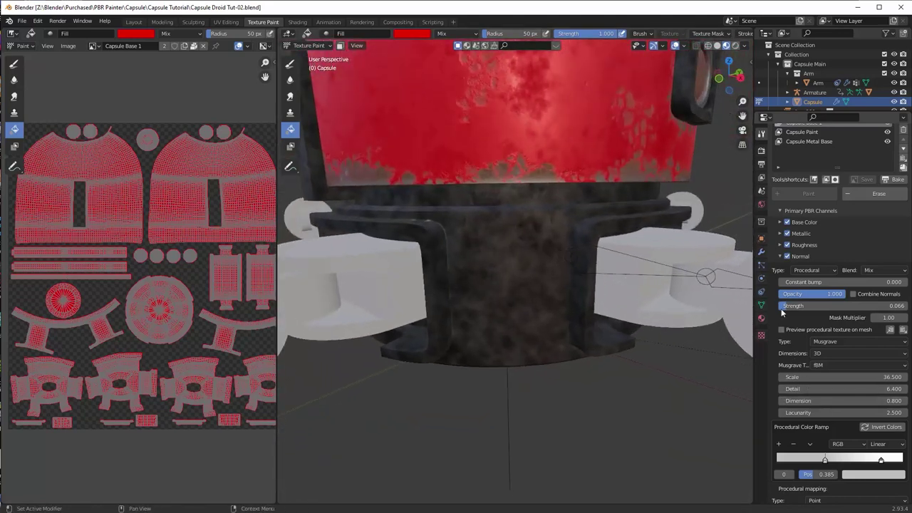
pyautogui.click(780, 256)
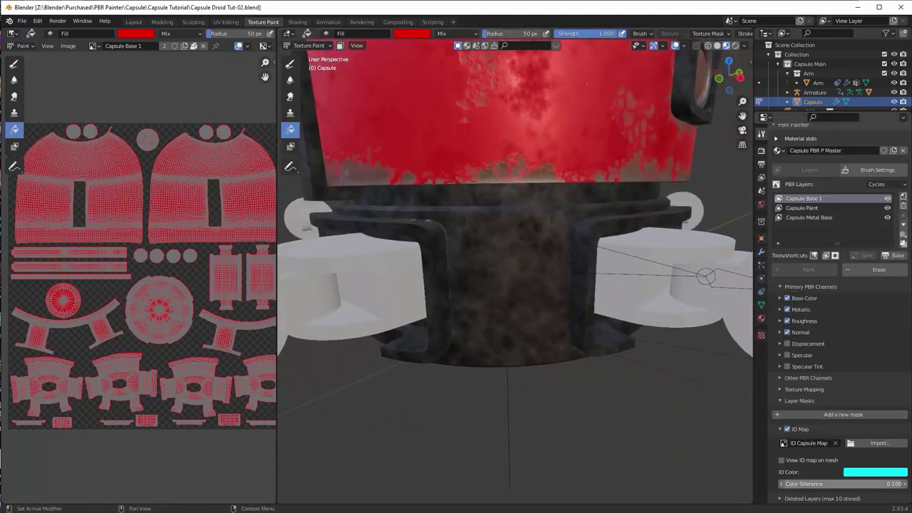
pyautogui.scroll(-3, 667, 275)
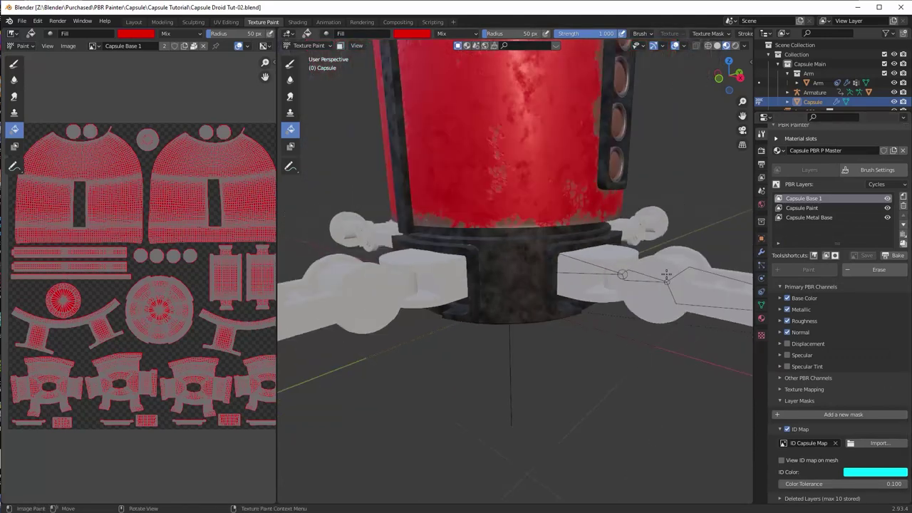
pyautogui.moveTo(610, 271); pyautogui.dragTo(604, 277, button='middle')
pyautogui.moveTo(524, 246); pyautogui.dragTo(477, 205, button='middle')
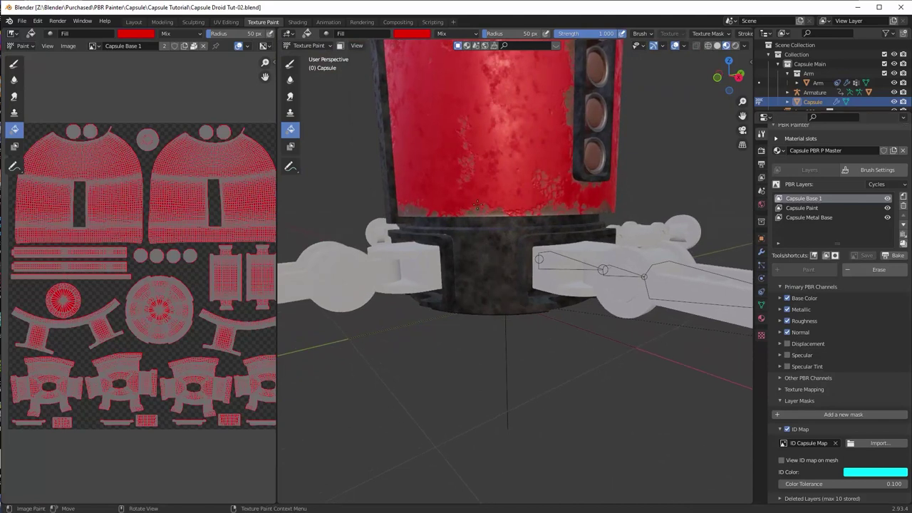
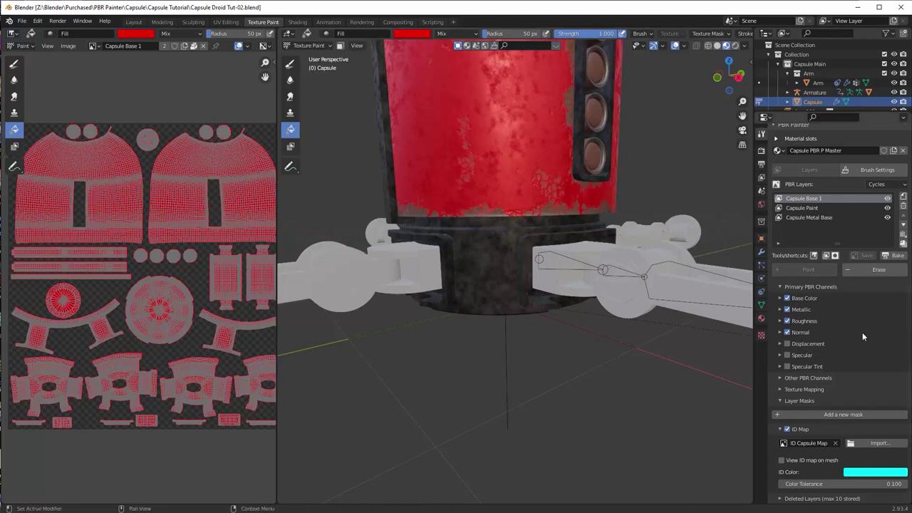
pyautogui.click(779, 402)
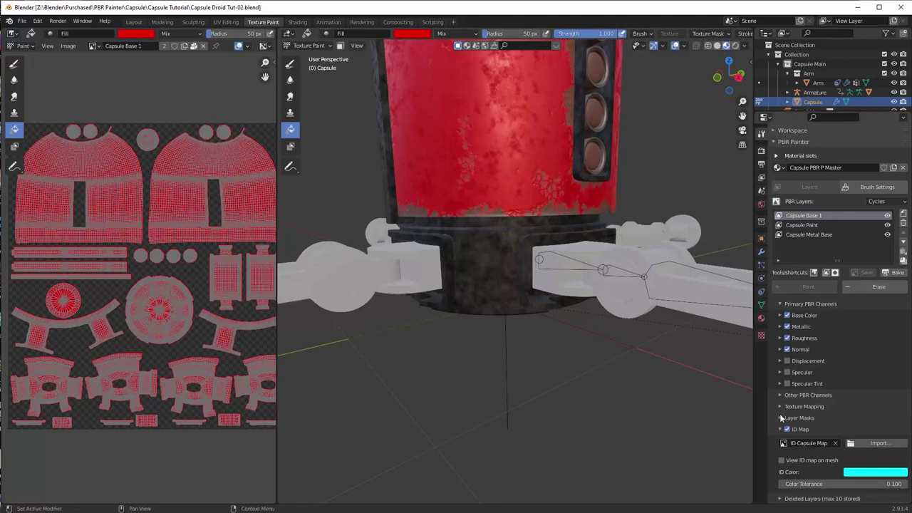
pyautogui.click(780, 417)
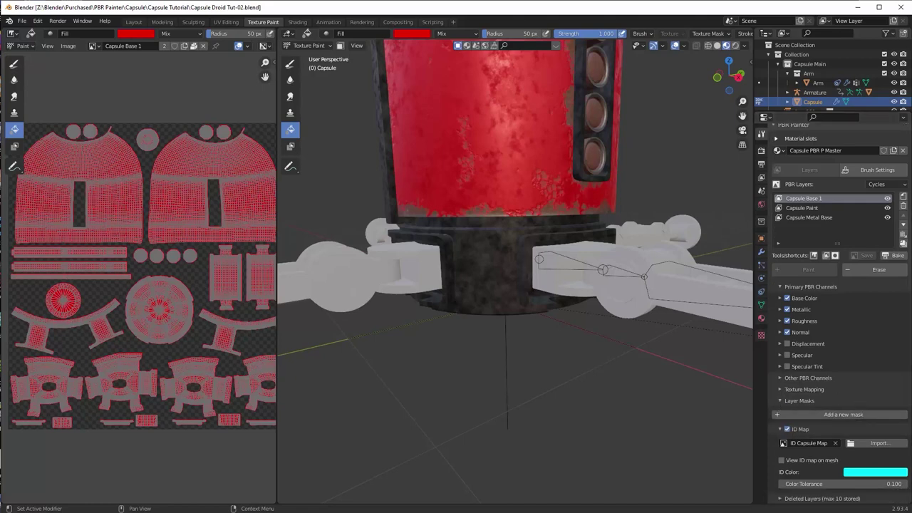
# Step: Add a new Image Texture layer mask to the Capsule Base 1 layer
pyautogui.click(854, 416)
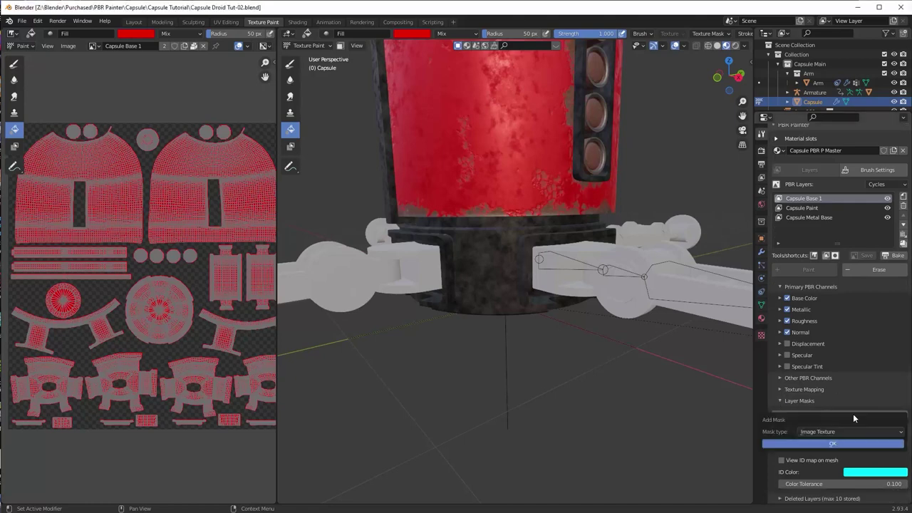
pyautogui.click(844, 432)
pyautogui.click(844, 432)
pyautogui.click(839, 443)
pyautogui.scroll(-3, 801, 448)
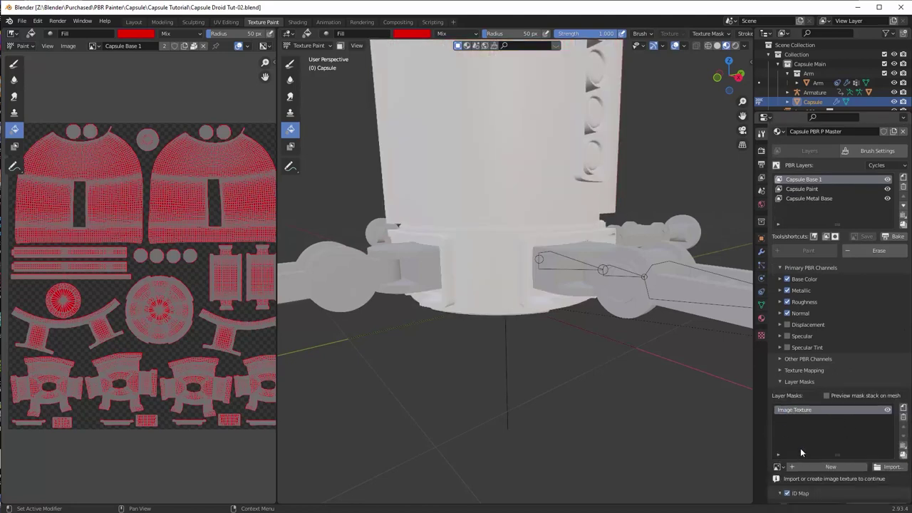
# Step: Assign the Chipped edge Paint Master_4K image to the new mask and preview the selected mask on the mesh
pyautogui.click(778, 410)
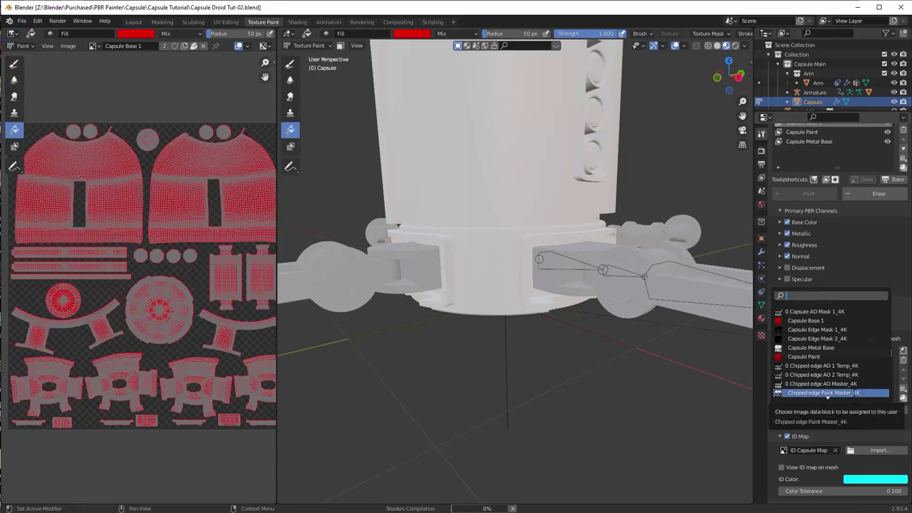
pyautogui.click(828, 393)
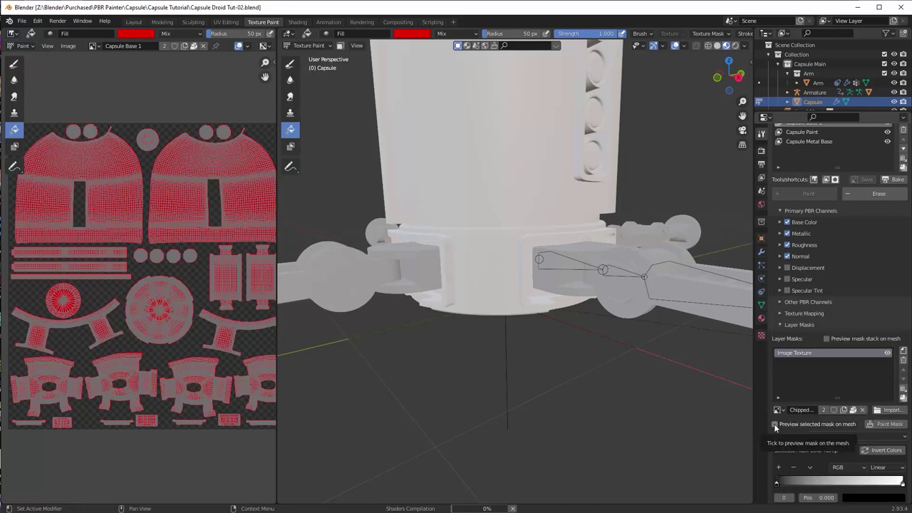
pyautogui.click(776, 425)
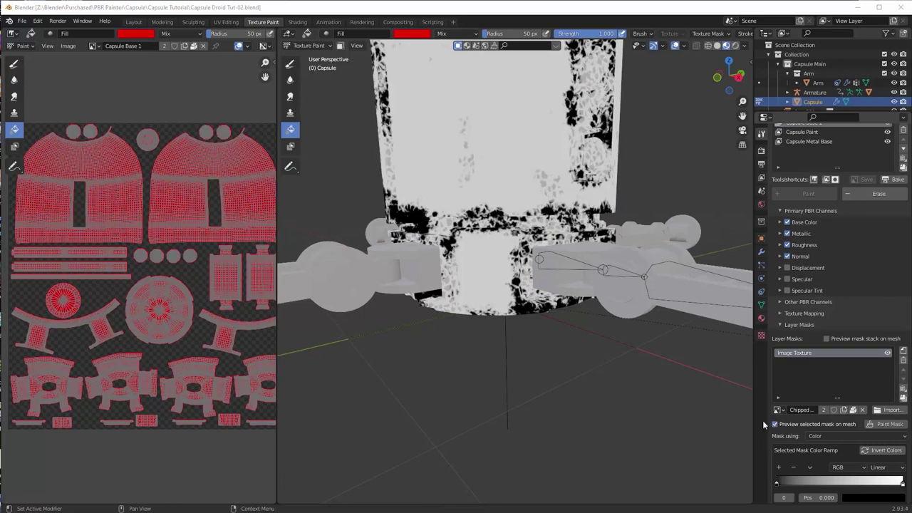
# Step: Turn off the selected mask preview and inspect the chipped dark layer on the capsule base
pyautogui.moveTo(579, 349); pyautogui.dragTo(597, 364, button='middle')
pyautogui.scroll(3, 594, 325)
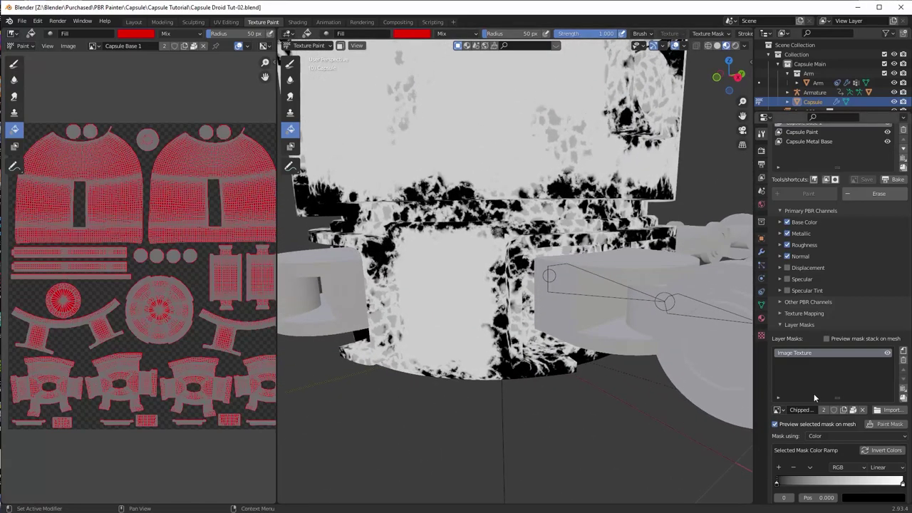
pyautogui.click(776, 425)
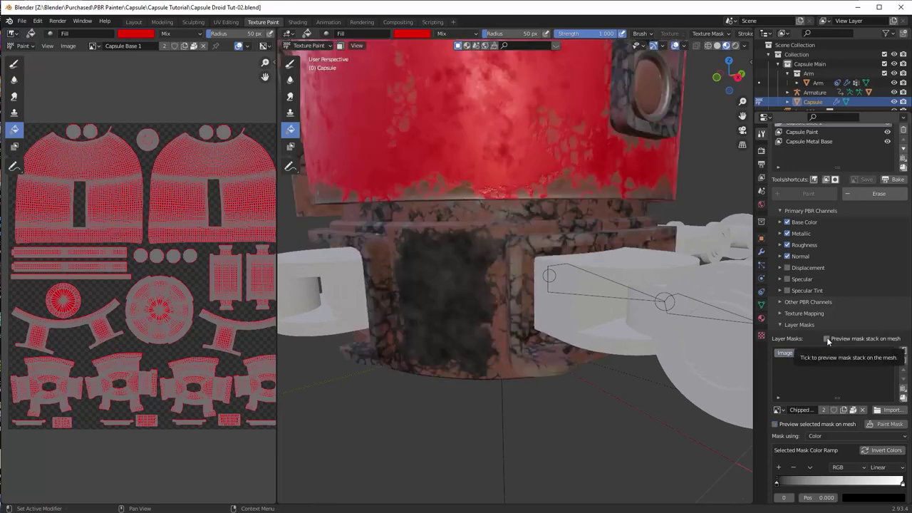
pyautogui.moveTo(536, 305); pyautogui.dragTo(492, 276, button='middle')
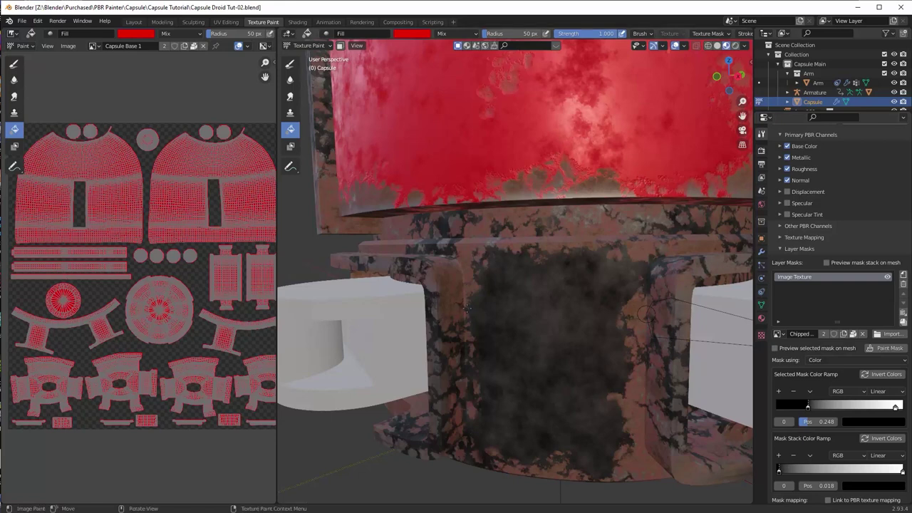
pyautogui.scroll(-4, 505, 313)
pyautogui.scroll(3, 507, 300)
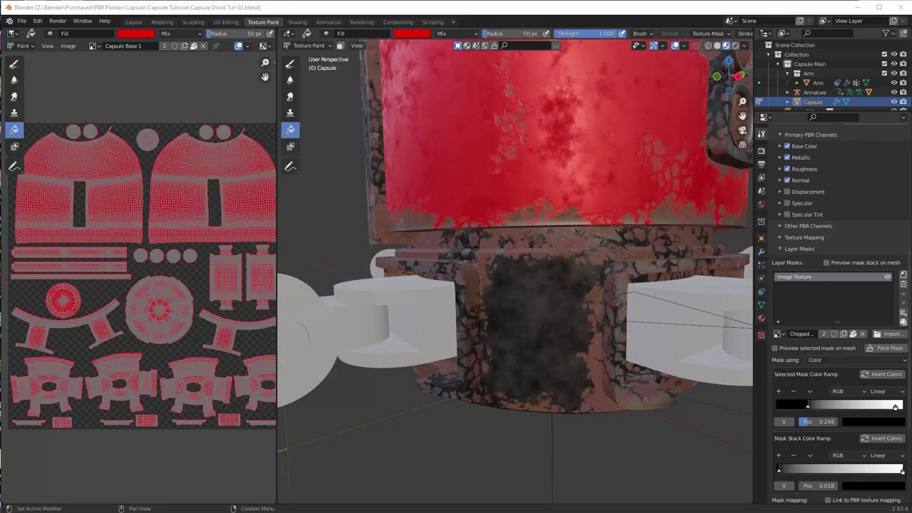
pyautogui.moveTo(623, 422); pyautogui.dragTo(607, 429, button='middle')
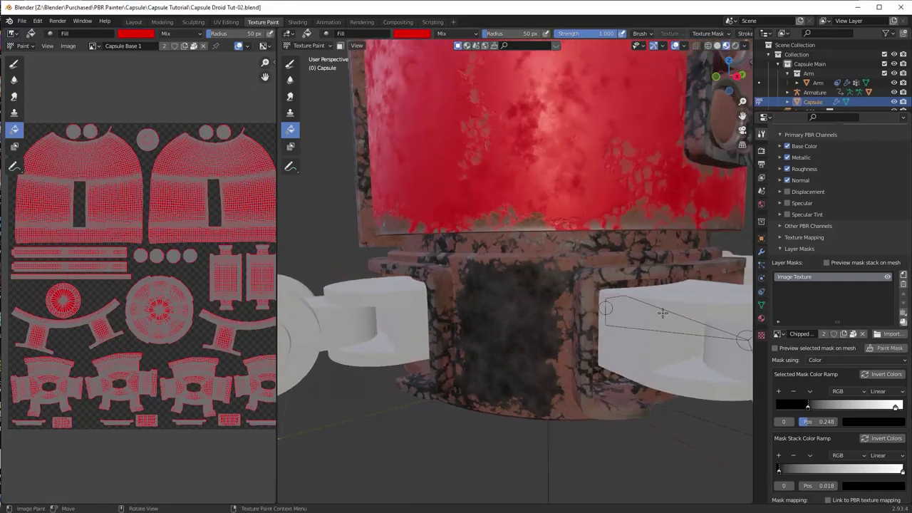
# Step: Add an Ambient Occlusion mask, preview the mask stack in rendered view, and hide the chipped Image Texture mask
pyautogui.click(903, 275)
pyautogui.click(834, 303)
pyautogui.click(826, 263)
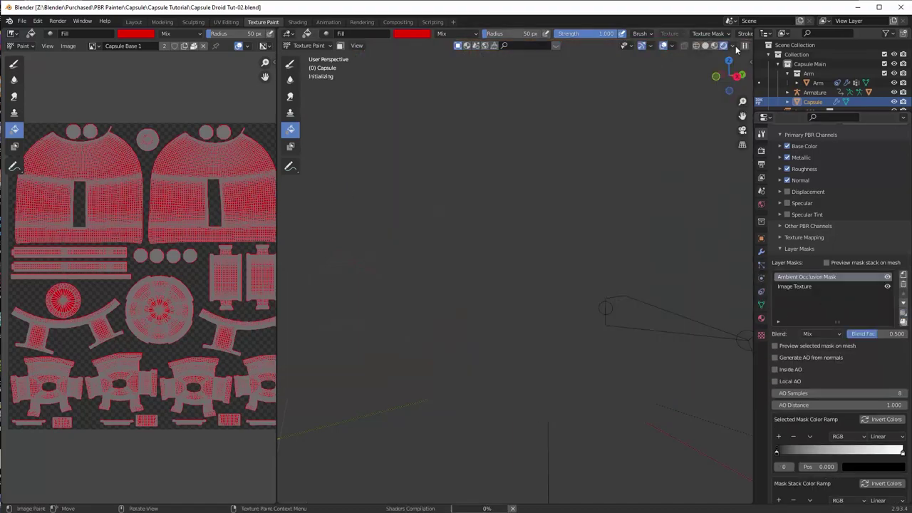
pyautogui.moveTo(650, 314); pyautogui.dragTo(621, 318, button='middle')
pyautogui.click(888, 286)
pyautogui.scroll(-2, 621, 318)
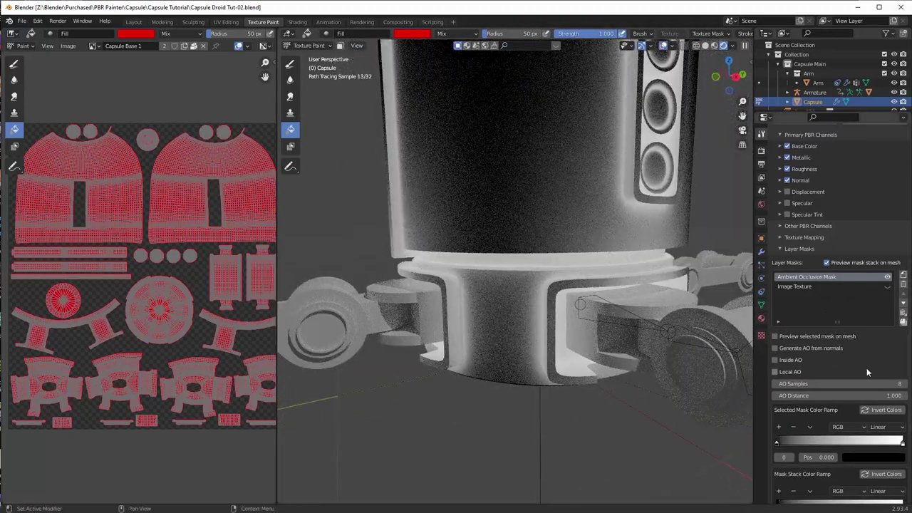
# Step: Add another Image Texture mask and rename the original chipped mask to "Chipped Orig Mask"
pyautogui.click(903, 275)
pyautogui.click(859, 288)
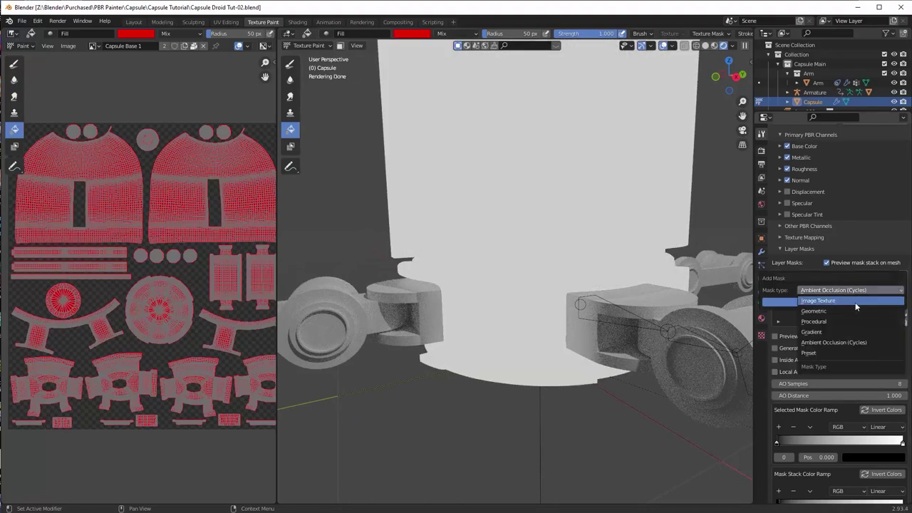
pyautogui.click(855, 302)
pyautogui.click(822, 303)
pyautogui.doubleClick(803, 365)
pyautogui.write('Chipped Orig Mask')
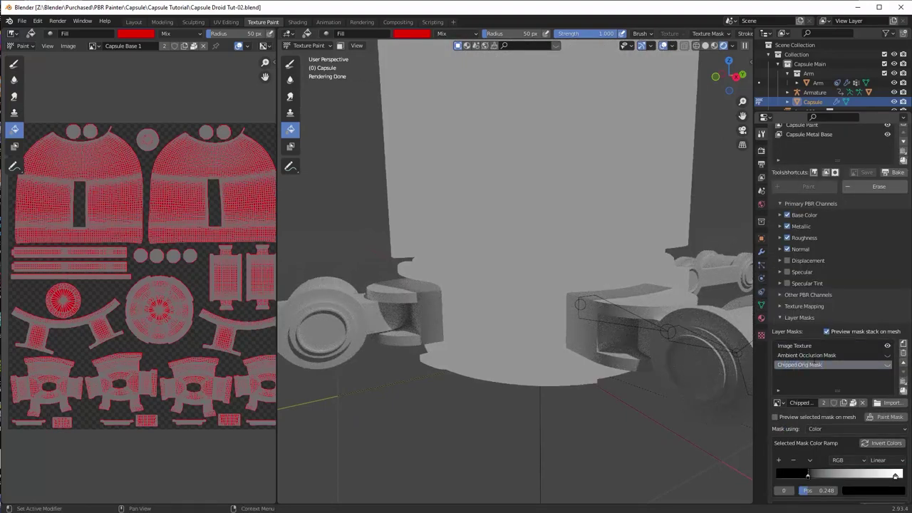
# Step: Assign the Capsule AO image to the new Image Texture mask
pyautogui.click(814, 346)
pyautogui.click(779, 403)
pyautogui.click(814, 306)
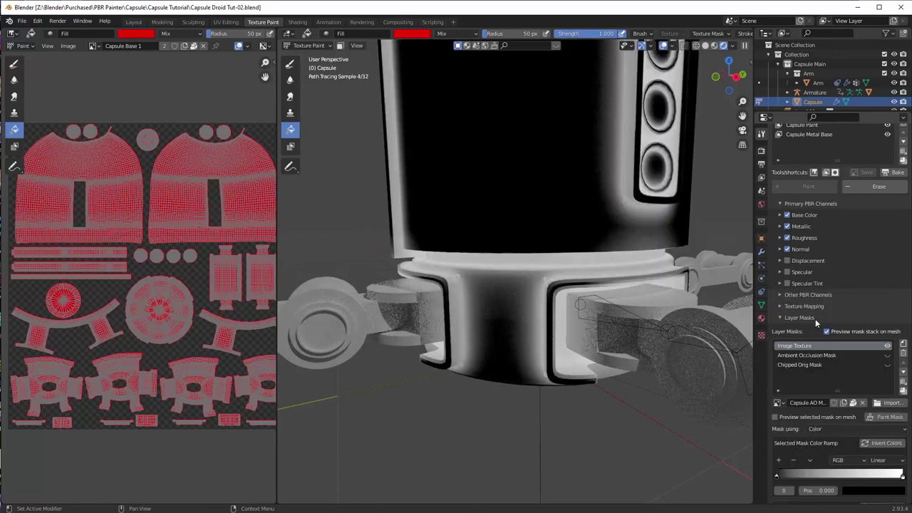
# Step: Preview the AO mask in Material Preview and tighten its Color Ramp, moving the black stop to 0.245 and the white stop inward
pyautogui.click(775, 417)
pyautogui.scroll(-3, 816, 390)
pyautogui.moveTo(778, 399); pyautogui.dragTo(797, 407)
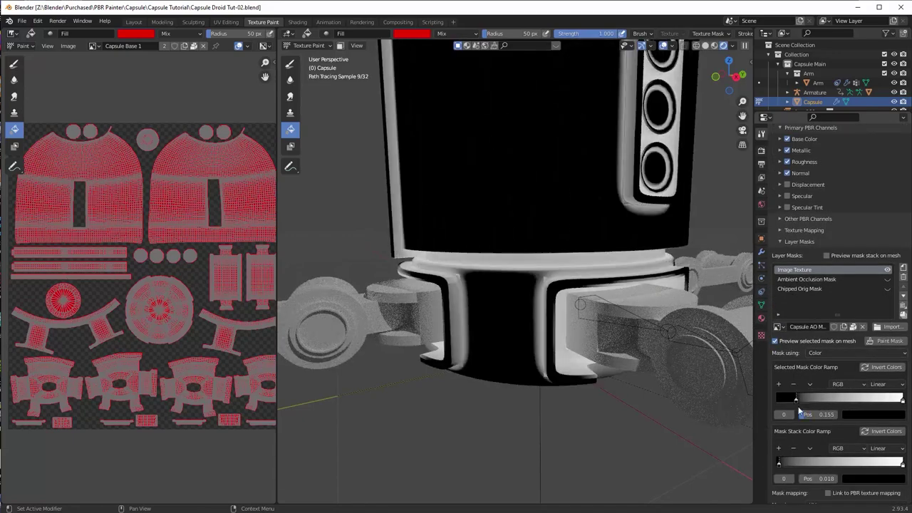
pyautogui.click(714, 45)
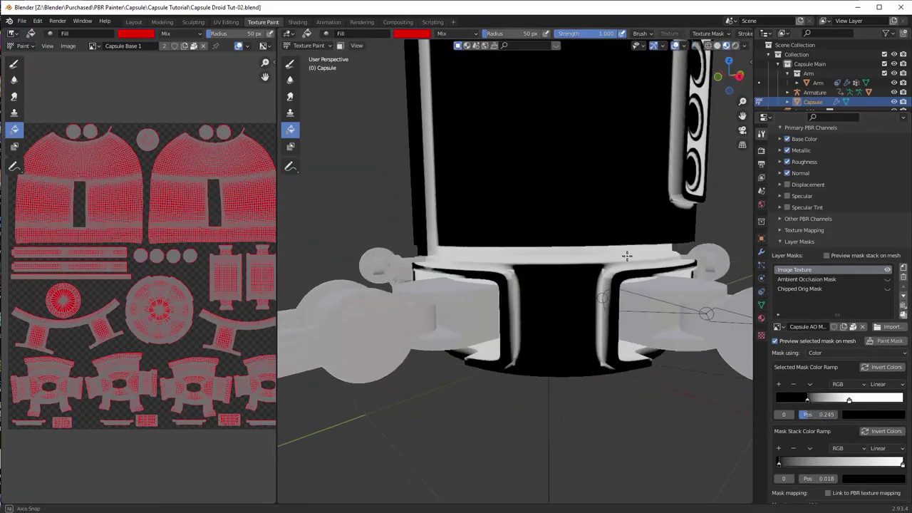
# Step: Show Chipped Orig Mask, preview the mask stack, and lower the AO mask's Blend Fac to 0.485
pyautogui.click(808, 289)
pyautogui.click(887, 288)
pyautogui.click(827, 256)
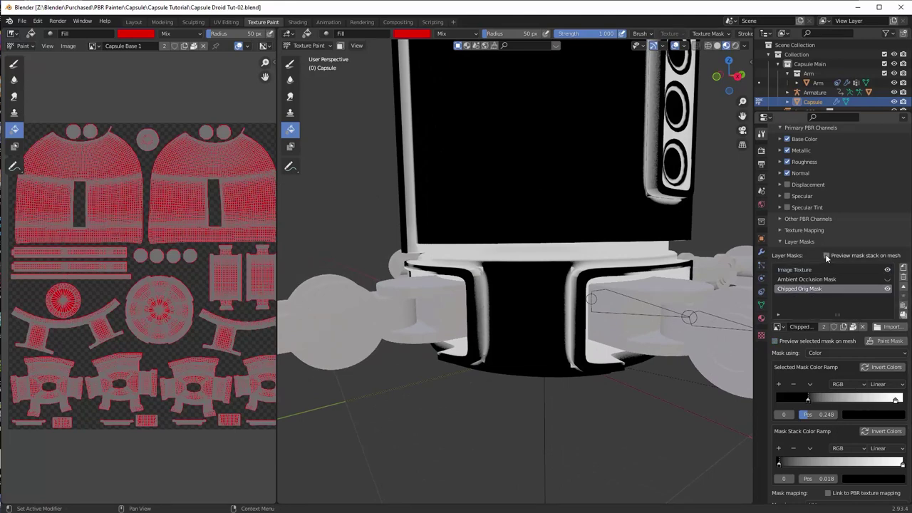
pyautogui.click(827, 269)
pyautogui.moveTo(877, 340); pyautogui.dragTo(875, 341)
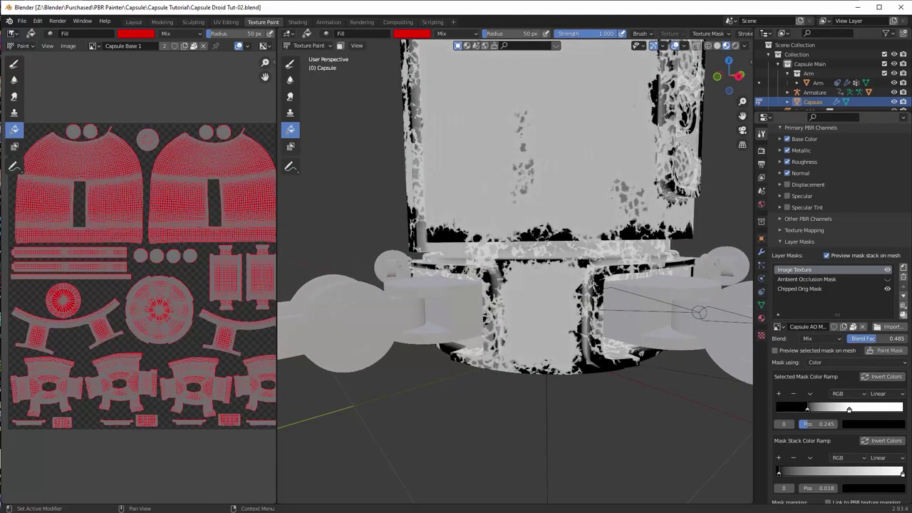
# Step: Sharpen both mask ramps, moving the selected mask's white stop to 0.252 and the stack's to 0.460, and end the stack preview
pyautogui.moveTo(849, 409); pyautogui.dragTo(800, 435)
pyautogui.scroll(-1, 808, 413)
pyautogui.moveTo(902, 435); pyautogui.dragTo(831, 435)
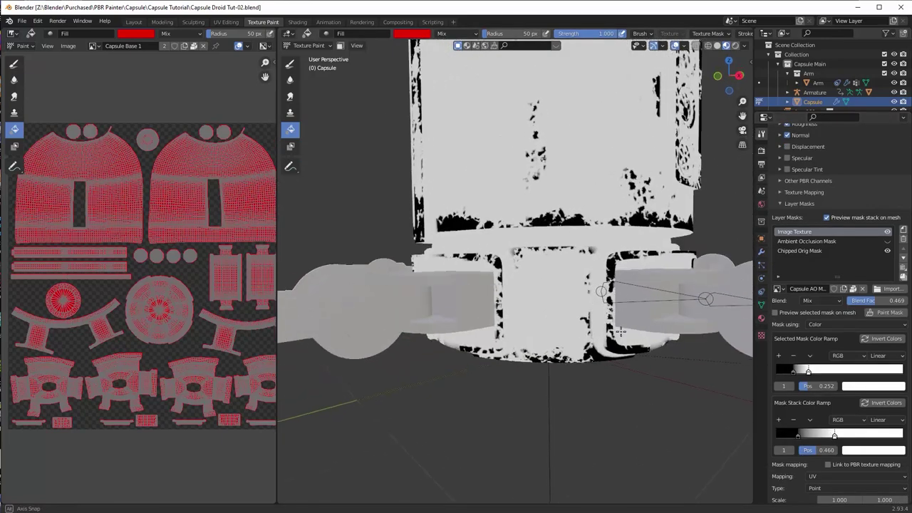
pyautogui.click(826, 218)
# Step: Examine the combined AO and chipped masking along the capsule base's edges from several angles
pyautogui.moveTo(627, 395)
pyautogui.mouseDown(button='middle')
pyautogui.moveTo(633, 388)
pyautogui.moveTo(610, 412)
pyautogui.moveTo(637, 375)
pyautogui.moveTo(627, 409)
pyautogui.mouseUp(button='middle')
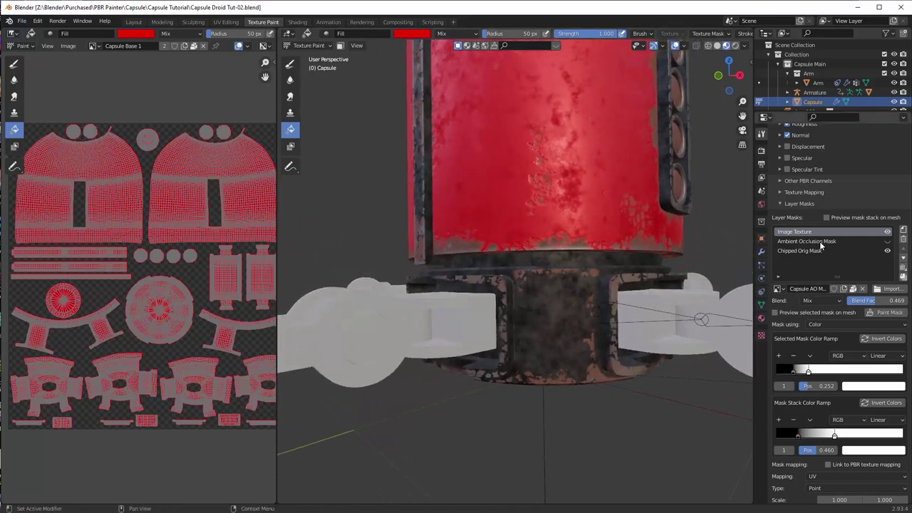
pyautogui.moveTo(563, 299); pyautogui.dragTo(542, 314, button='middle')
pyautogui.scroll(3, 541, 312)
pyautogui.keyDown('shift'); pyautogui.moveTo(540, 463); pyautogui.dragTo(537, 390, button='middle'); pyautogui.keyUp('shift')
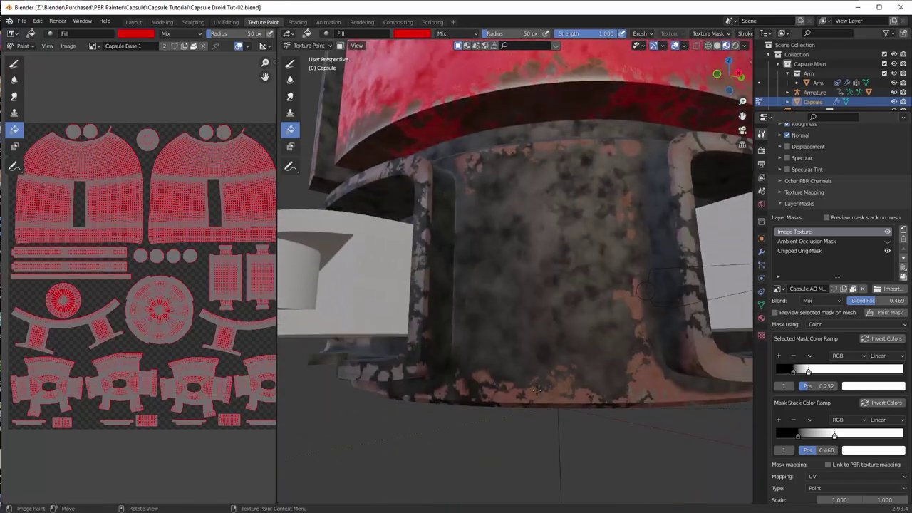
pyautogui.moveTo(637, 334); pyautogui.dragTo(472, 276, button='middle')
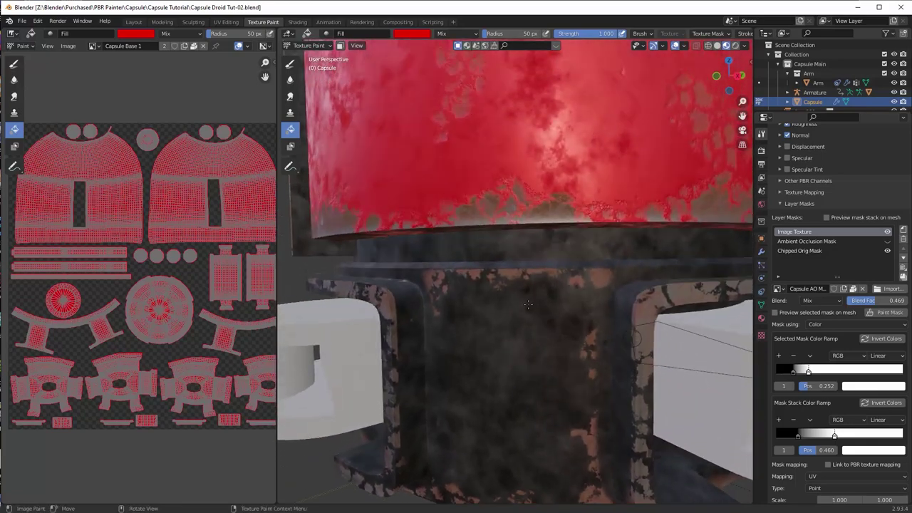
pyautogui.scroll(-2, 587, 303)
pyautogui.moveTo(590, 303); pyautogui.dragTo(603, 305, button='middle')
pyautogui.scroll(2, 603, 304)
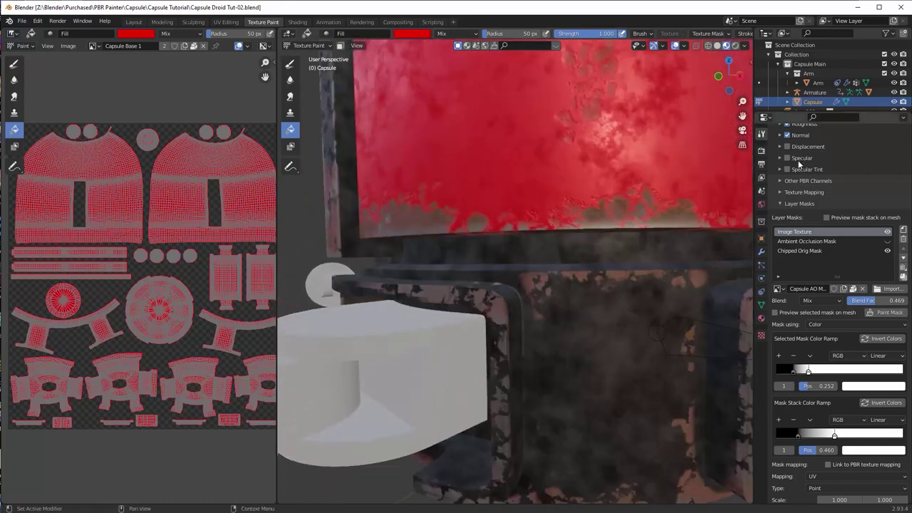
# Step: Change the Capsule Base 1 layer's Normal channel type to Link to Mask and check the chipped edges up close
pyautogui.click(781, 136)
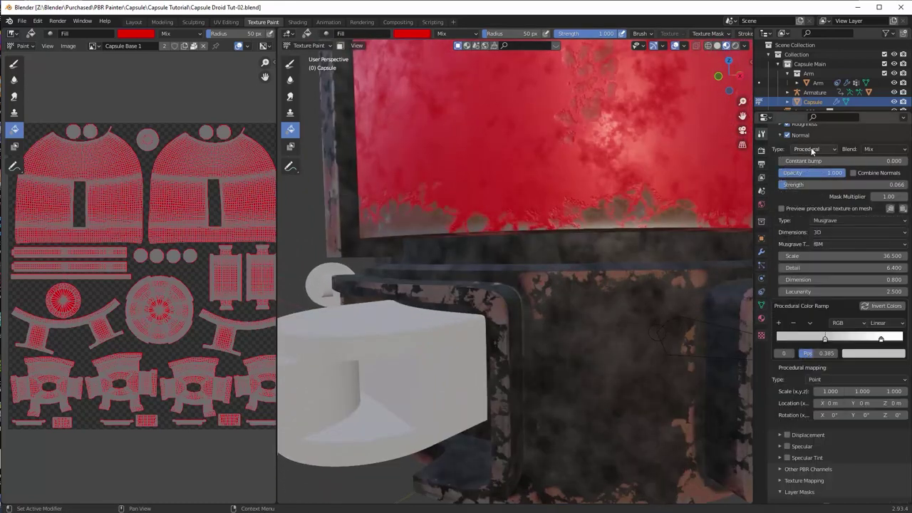
pyautogui.click(813, 149)
pyautogui.click(811, 191)
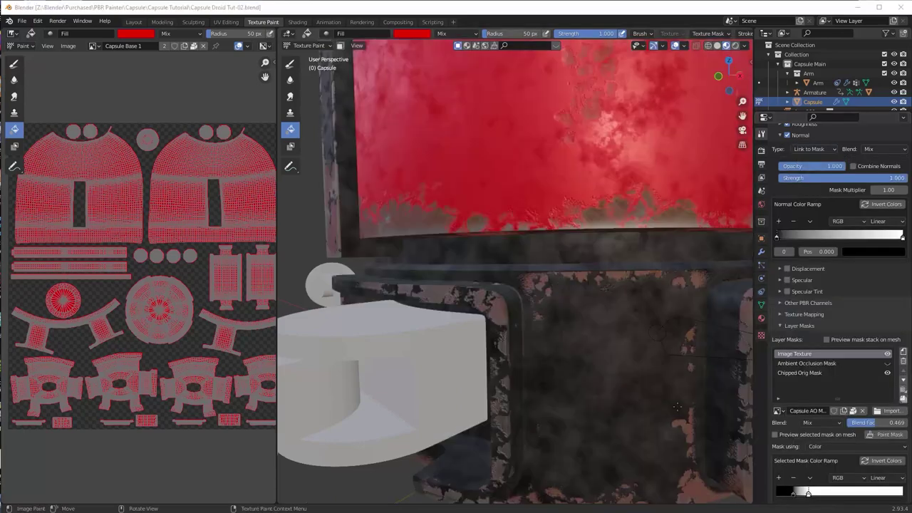
pyautogui.moveTo(656, 377)
pyautogui.mouseDown(button='middle')
pyautogui.moveTo(665, 387)
pyautogui.moveTo(576, 339)
pyautogui.mouseUp(button='middle')
pyautogui.scroll(3, 576, 339)
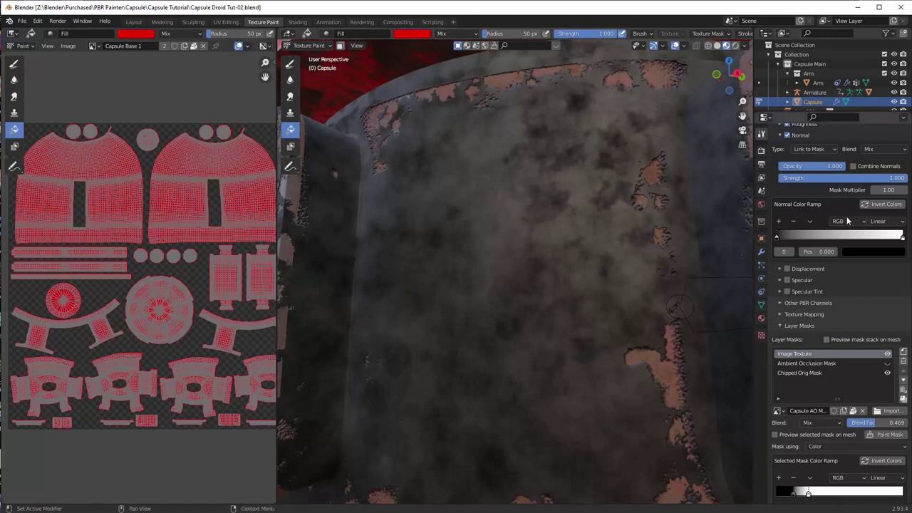
# Step: Reduce the Normal channel's Strength to 0.226 and check the result across the whole capsule
pyautogui.moveTo(902, 177); pyautogui.dragTo(801, 177)
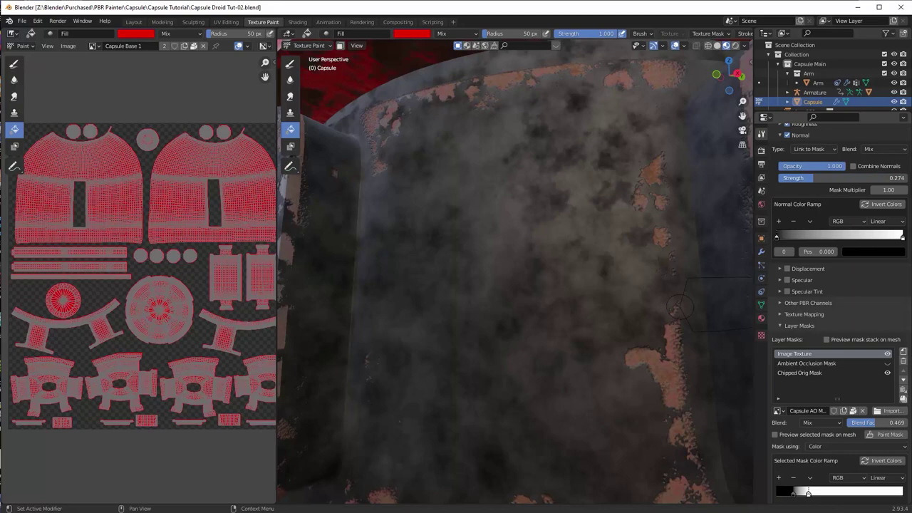
pyautogui.moveTo(679, 308); pyautogui.dragTo(625, 243, button='middle')
pyautogui.scroll(6, 625, 243)
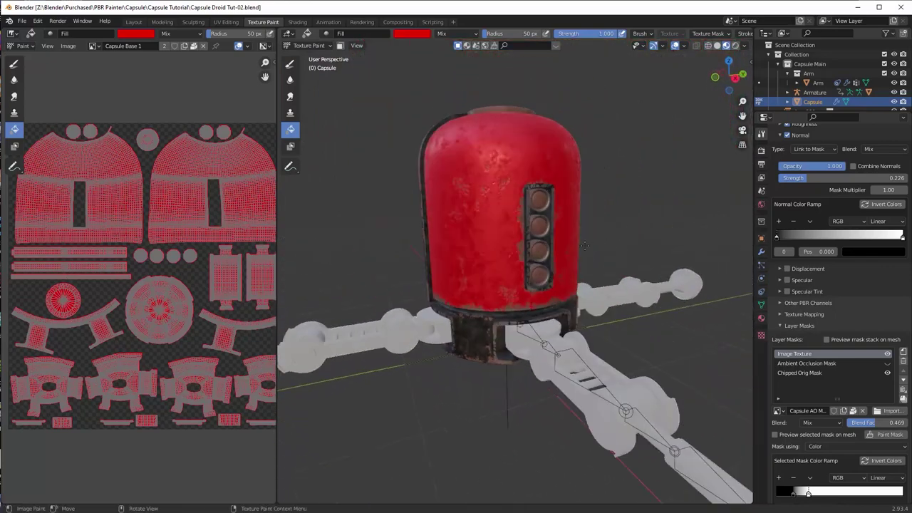
pyautogui.scroll(-4, 588, 244)
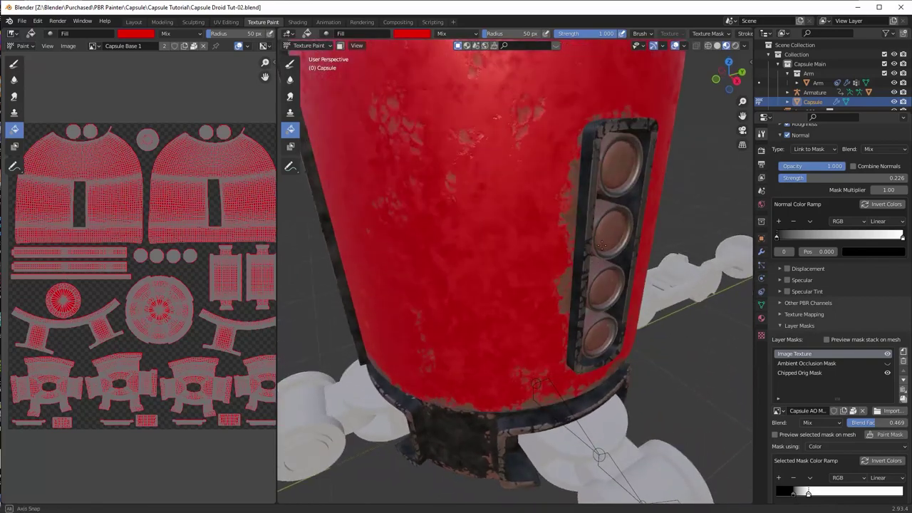
pyautogui.moveTo(588, 244); pyautogui.dragTo(610, 209, button='middle')
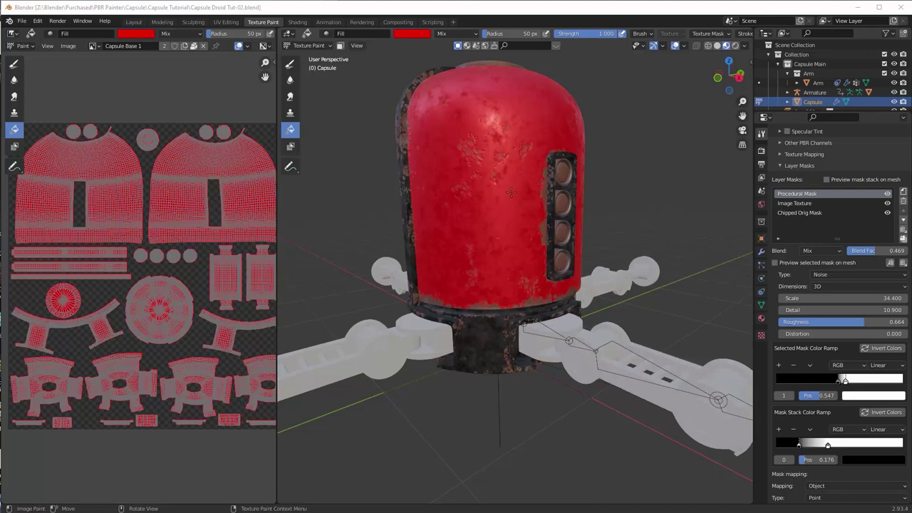
# Step: Switch the Capsule Paint layer's Base Color type to Procedural
pyautogui.scroll(10, 807, 214)
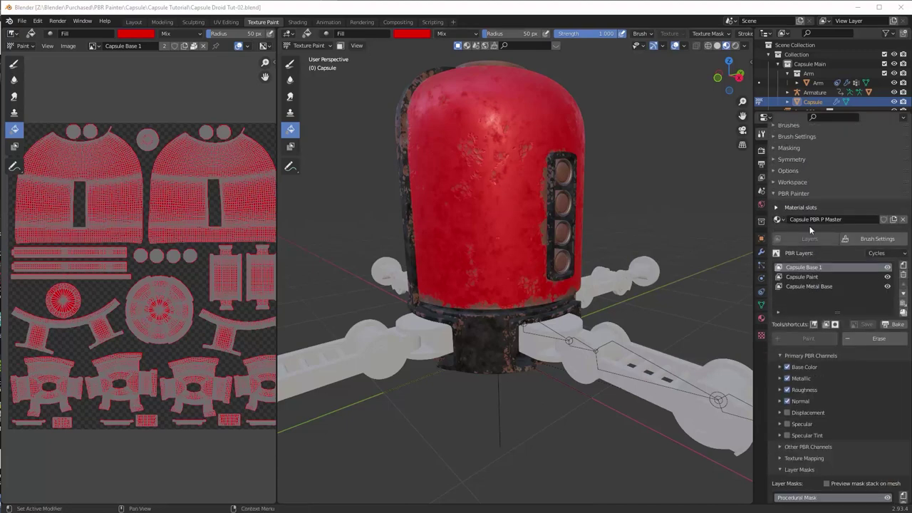
pyautogui.click(808, 277)
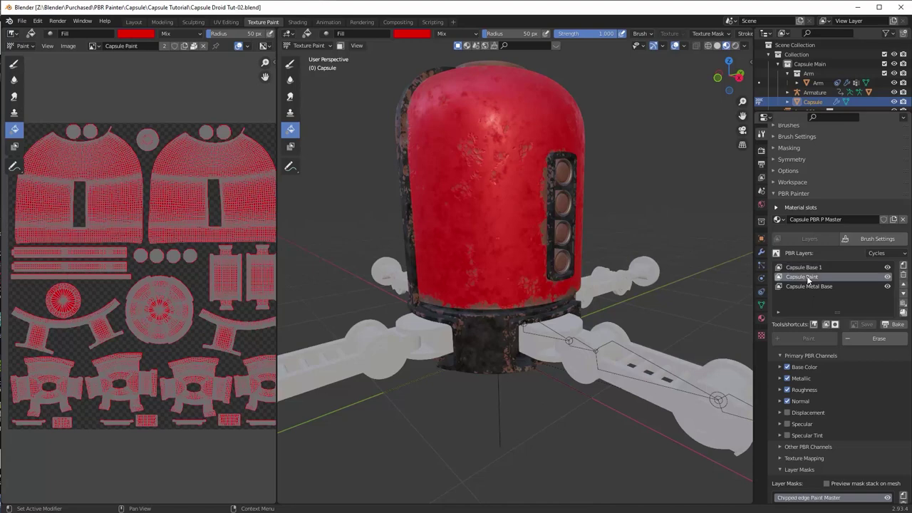
pyautogui.click(780, 367)
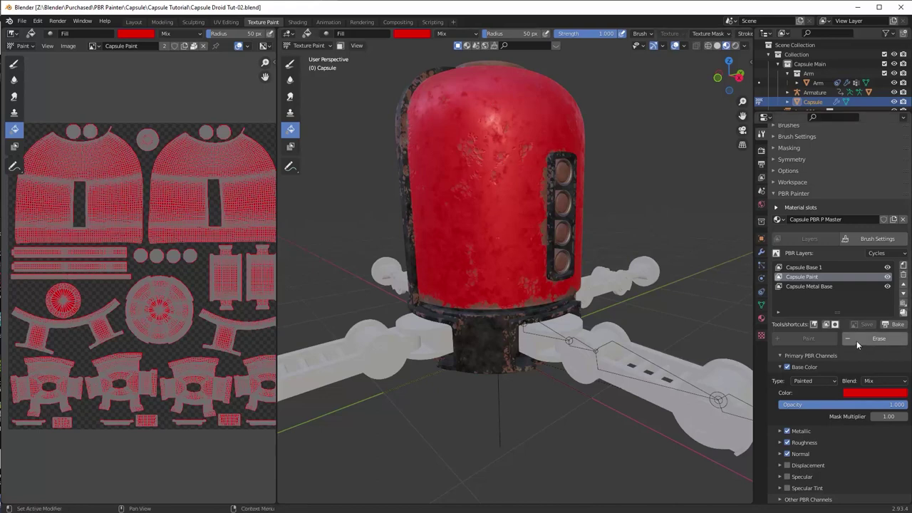
pyautogui.click(822, 381)
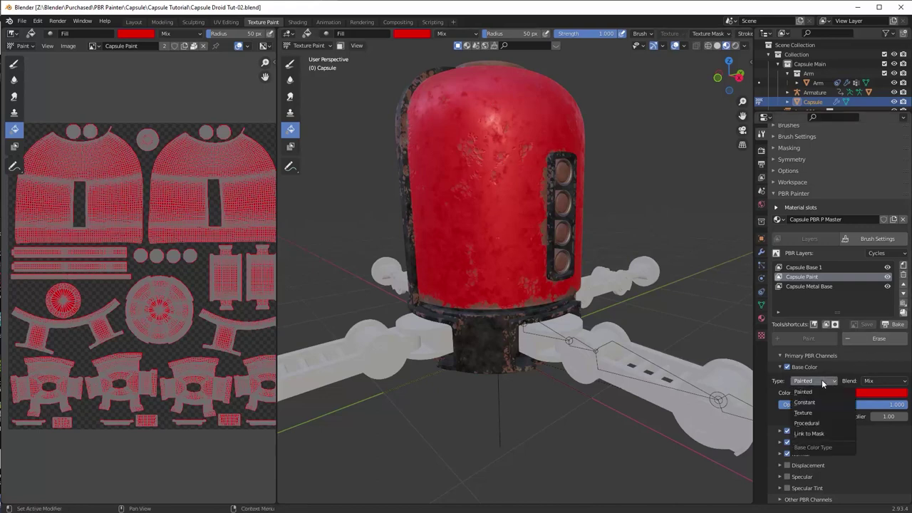
pyautogui.click(824, 425)
pyautogui.scroll(-1, 832, 426)
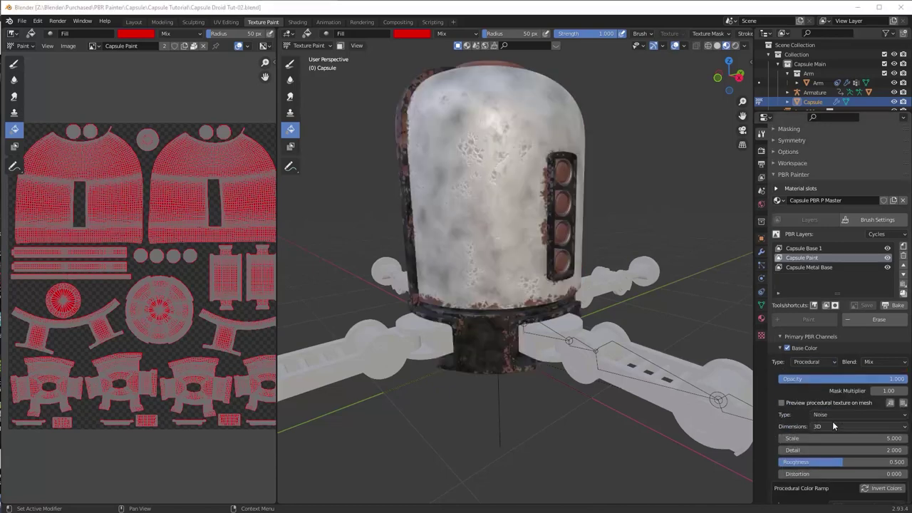
# Step: Recolor the white stop of the Base Color's Procedural Color Ramp to bright red, and select the black stop
pyautogui.scroll(-3, 838, 412)
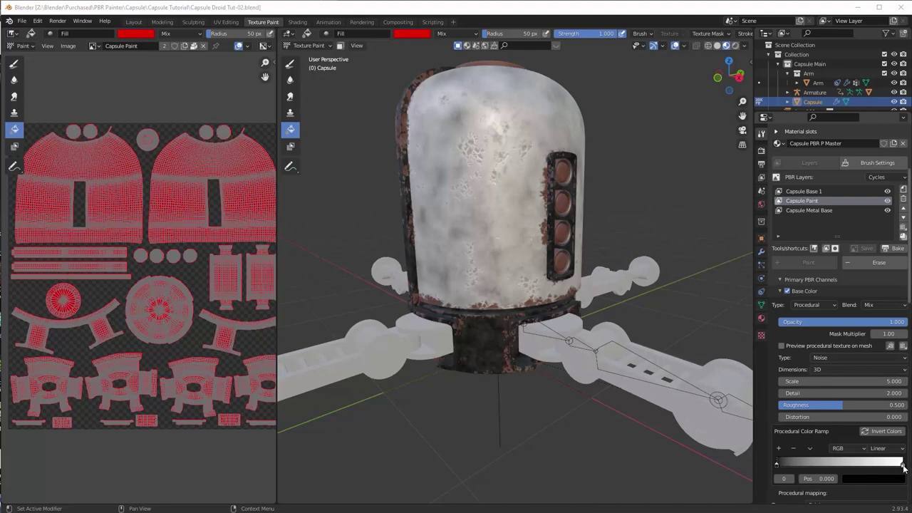
pyautogui.click(903, 465)
pyautogui.click(877, 480)
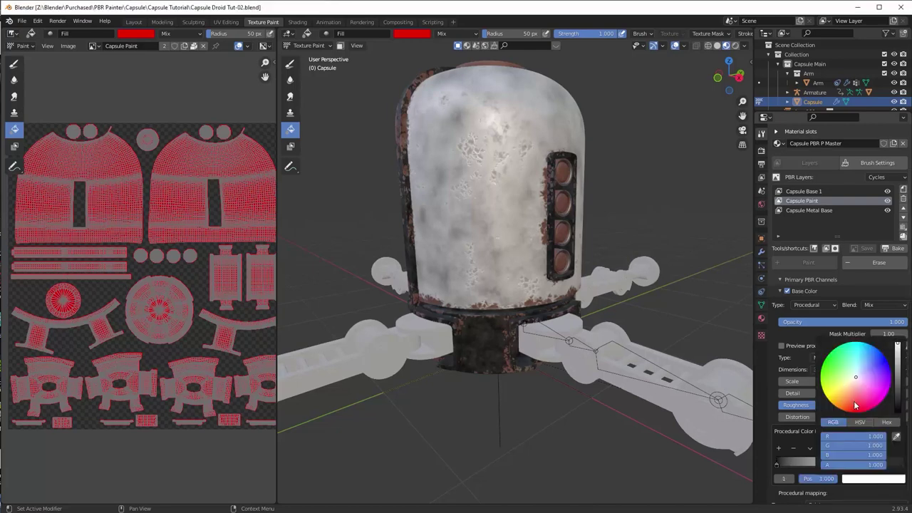
pyautogui.moveTo(856, 406); pyautogui.dragTo(854, 411)
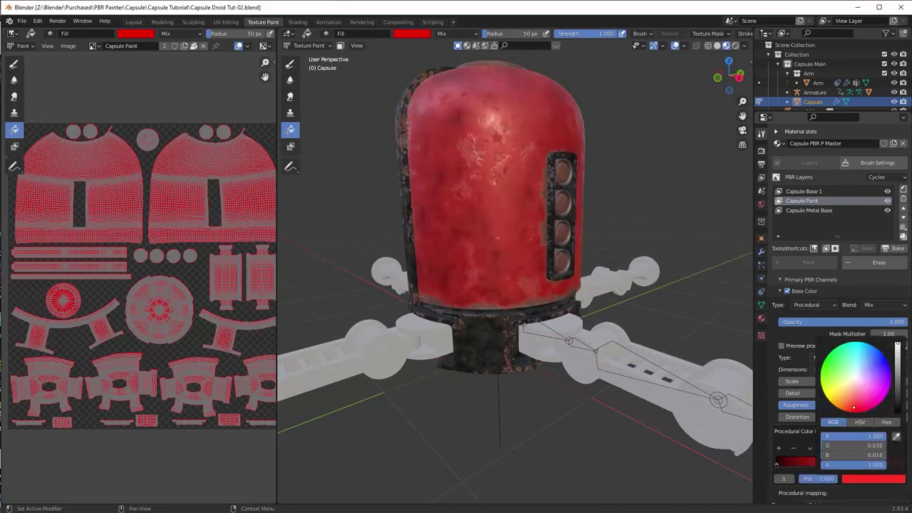
pyautogui.click(777, 464)
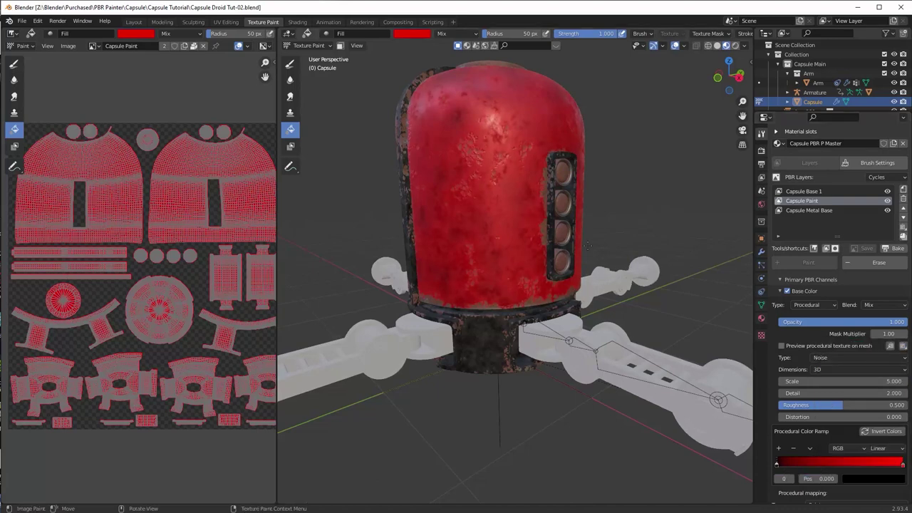
# Step: Recolor the black stop of the Capsule Paint layer's Procedural Color Ramp to dark red
pyautogui.moveTo(587, 245); pyautogui.dragTo(438, 265, button='middle')
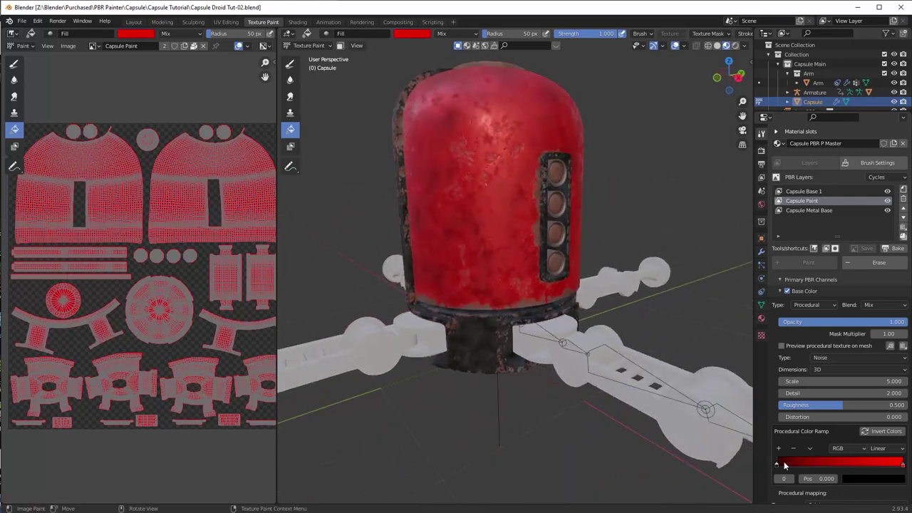
pyautogui.click(880, 478)
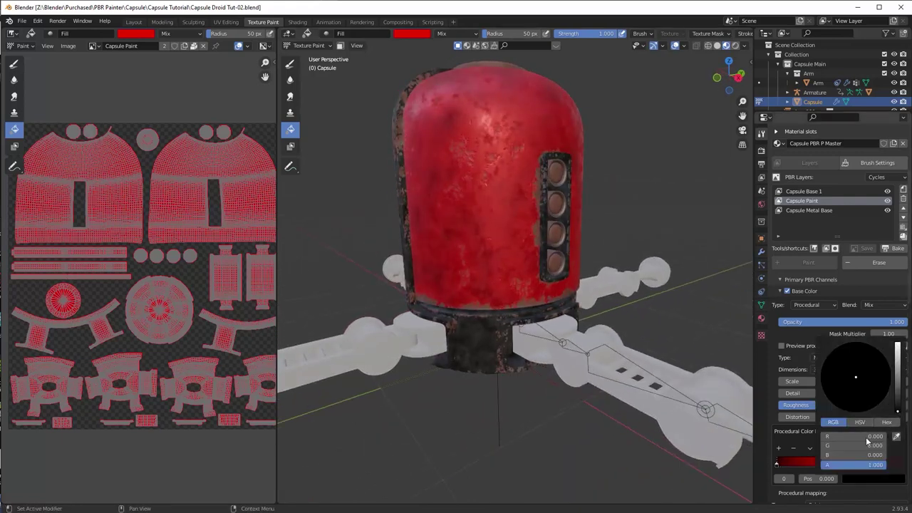
pyautogui.moveTo(896, 410); pyautogui.dragTo(897, 365)
pyautogui.click(854, 412)
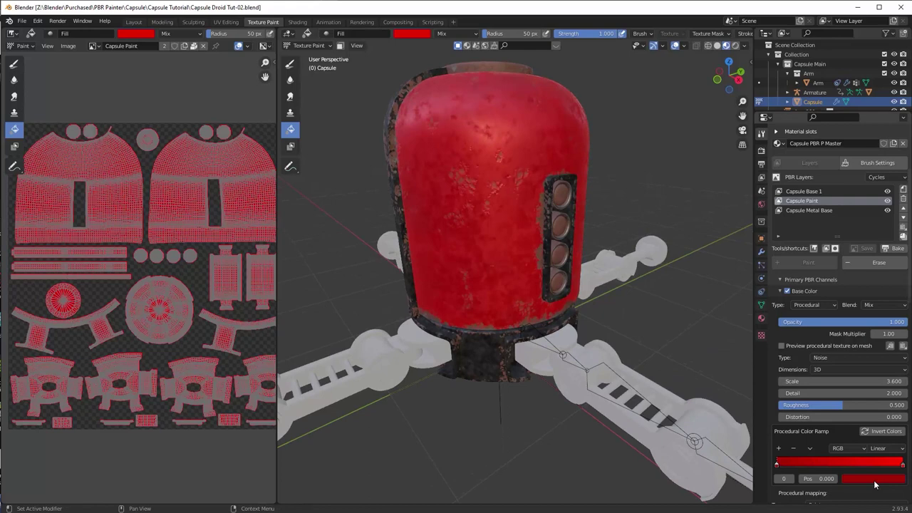
pyautogui.click(875, 482)
pyautogui.moveTo(898, 365); pyautogui.dragTo(898, 385)
pyautogui.moveTo(645, 308)
pyautogui.mouseDown(button='middle')
pyautogui.moveTo(586, 299)
pyautogui.moveTo(648, 291)
pyautogui.mouseUp(button='middle')
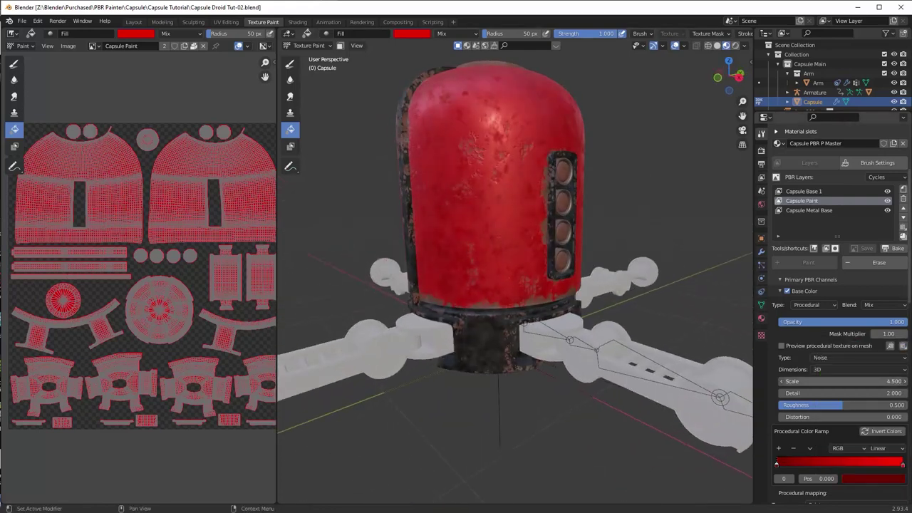
# Step: Switch the Base Color's procedural texture from Noise to Musgrave with Detail 3.5, Dimension 0.6 and Lacunarity 3.4
pyautogui.moveTo(843, 381); pyautogui.dragTo(865, 382)
pyautogui.click(845, 357)
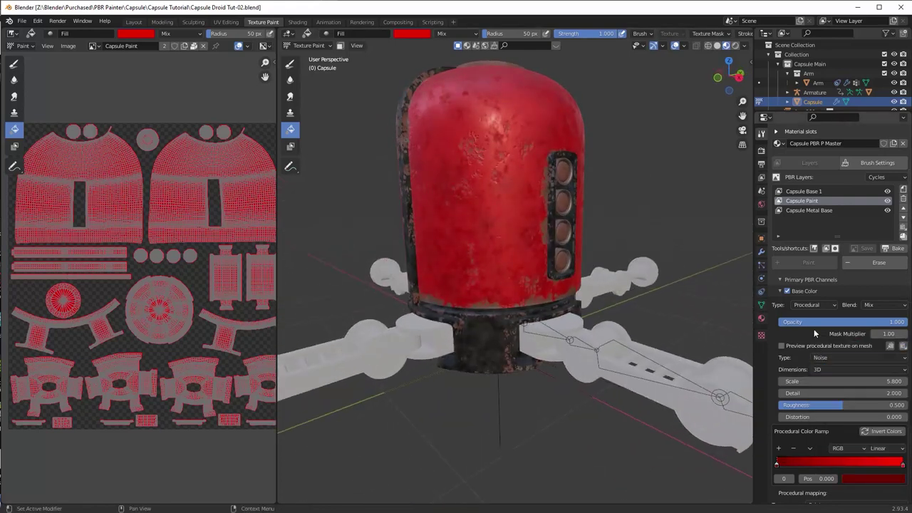
pyautogui.click(832, 384)
pyautogui.moveTo(863, 394); pyautogui.dragTo(884, 417)
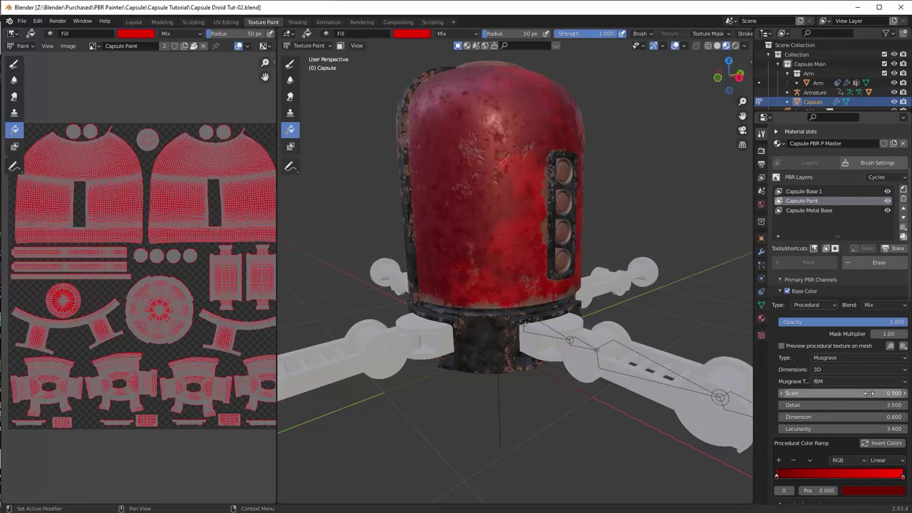
# Step: Lighten the dark red stop, rearrange the ramp with bright red first and dark red at 0.493, and set the Musgrave Scale to 1.6
pyautogui.click(877, 490)
pyautogui.moveTo(873, 448); pyautogui.dragTo(883, 449)
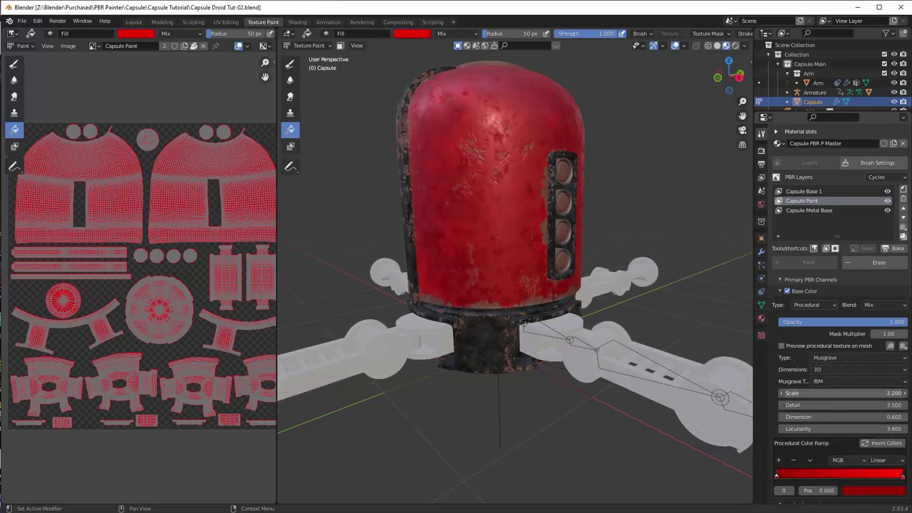
pyautogui.moveTo(841, 392); pyautogui.dragTo(848, 393)
pyautogui.moveTo(788, 476)
pyautogui.mouseDown()
pyautogui.moveTo(872, 479)
pyautogui.moveTo(773, 476)
pyautogui.mouseUp()
pyautogui.moveTo(860, 477); pyautogui.dragTo(839, 477)
pyautogui.moveTo(861, 394); pyautogui.dragTo(839, 395)
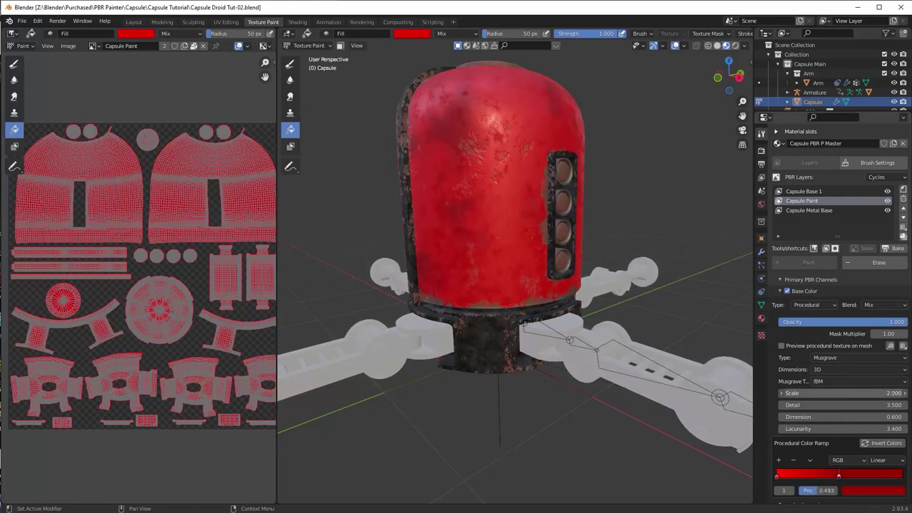
# Step: Recolor the ramp's bright red stop to orange, about R 0.593, G 0.047, B 0.000, and check the paint on the capsule
pyautogui.click(776, 475)
pyautogui.click(873, 490)
pyautogui.moveTo(898, 361); pyautogui.dragTo(898, 369)
pyautogui.moveTo(855, 422); pyautogui.dragTo(845, 422)
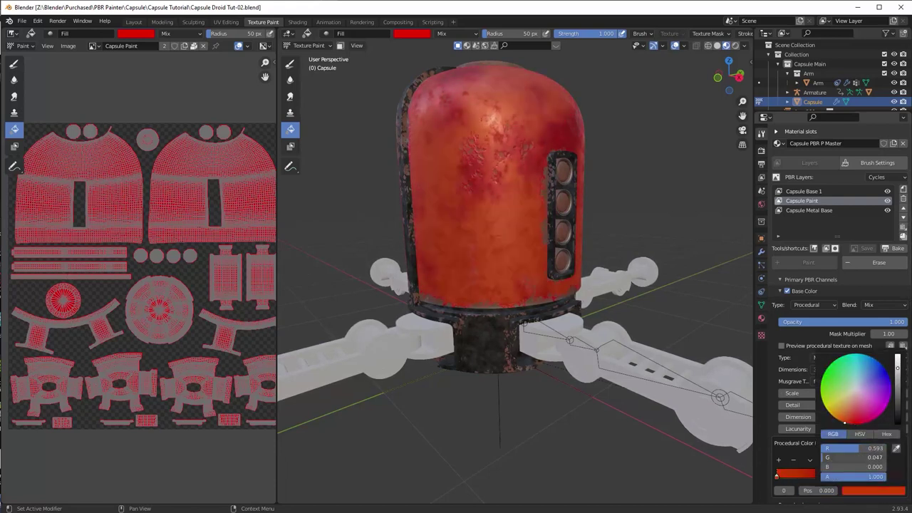
pyautogui.moveTo(664, 352); pyautogui.dragTo(666, 356, button='middle')
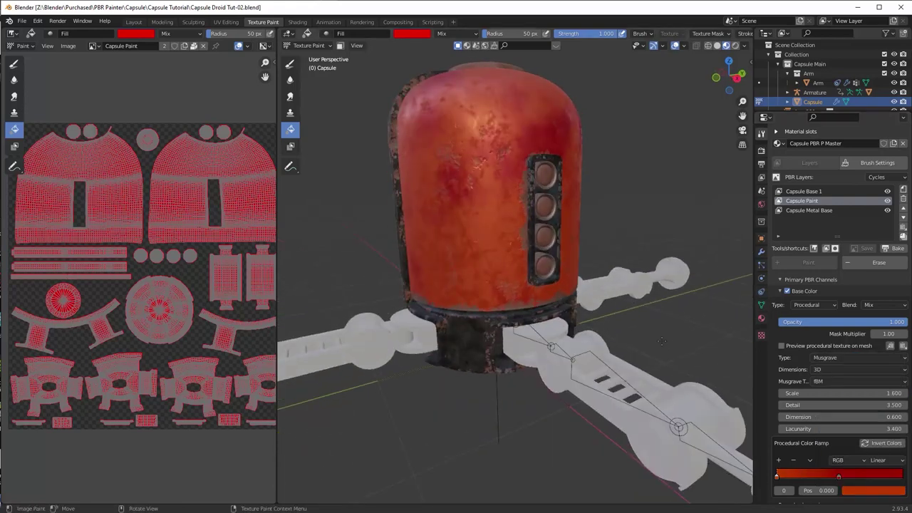
pyautogui.moveTo(601, 320); pyautogui.dragTo(553, 241, button='middle')
pyautogui.scroll(-2, 567, 250)
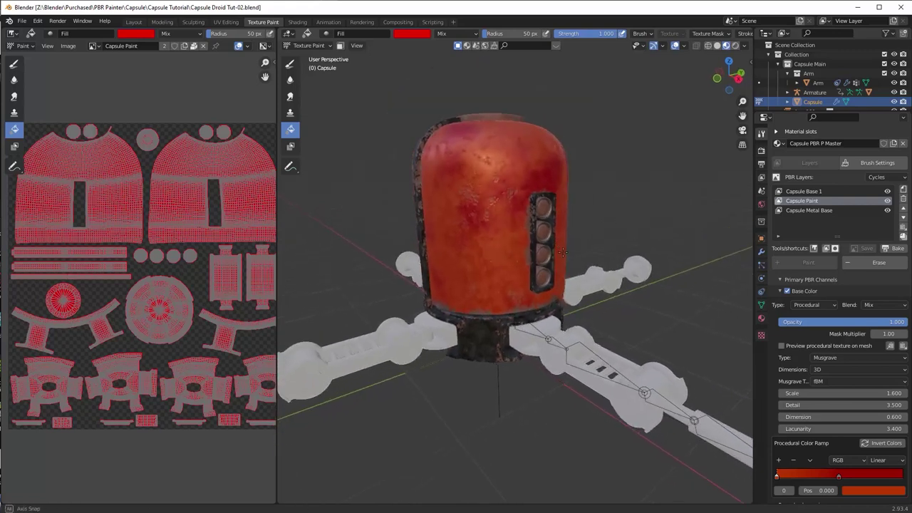
pyautogui.keyDown('shift'); pyautogui.moveTo(597, 275); pyautogui.dragTo(583, 249, button='middle'); pyautogui.keyUp('shift')
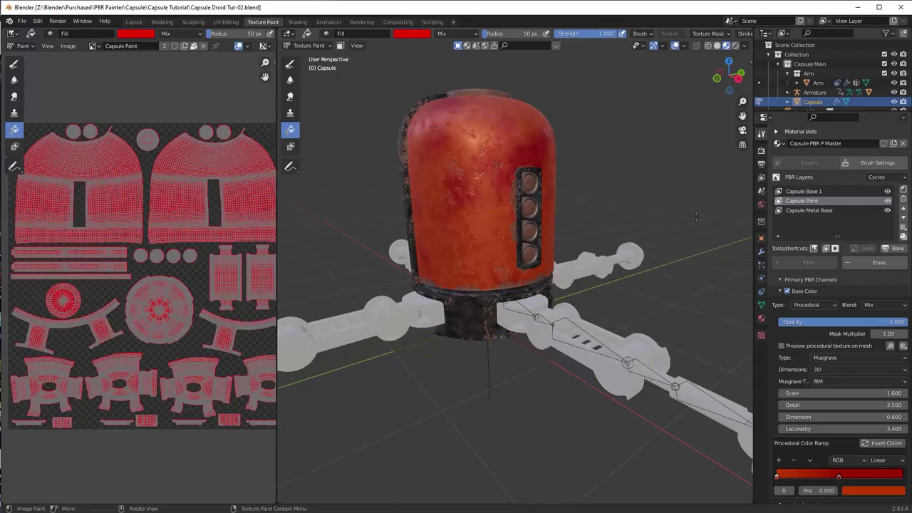
# Step: Add a Multichannel layer named "Rust grunge" at 1024 x 1024 above the Capsule Base 1 layer
pyautogui.click(803, 192)
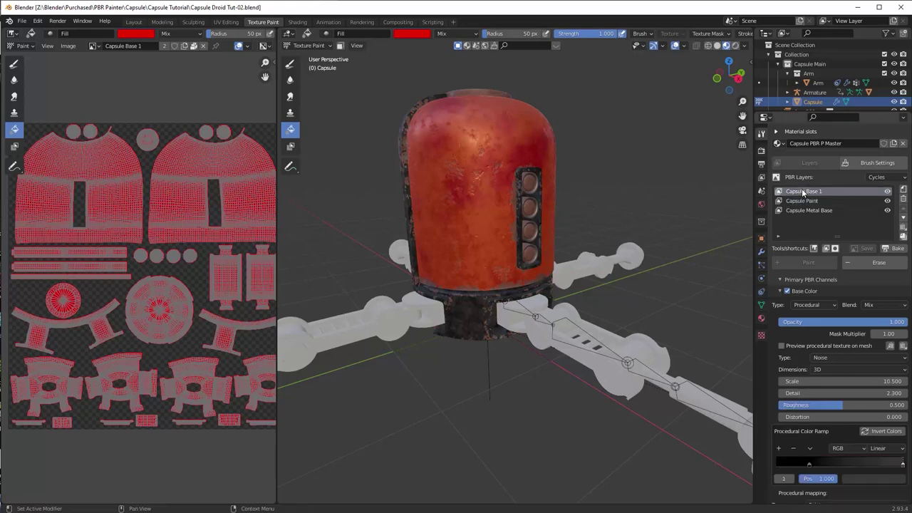
pyautogui.moveTo(509, 223); pyautogui.dragTo(509, 352, button='middle')
pyautogui.scroll(4, 520, 226)
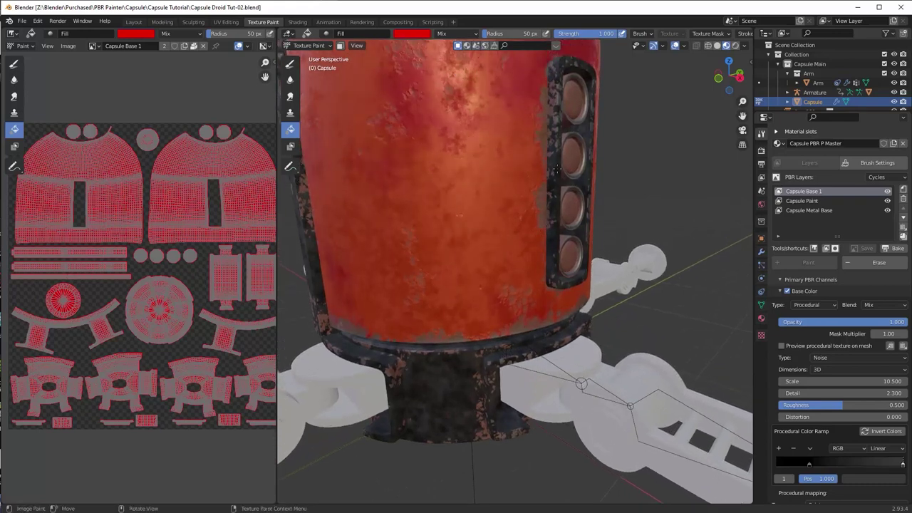
pyautogui.scroll(-2, 525, 203)
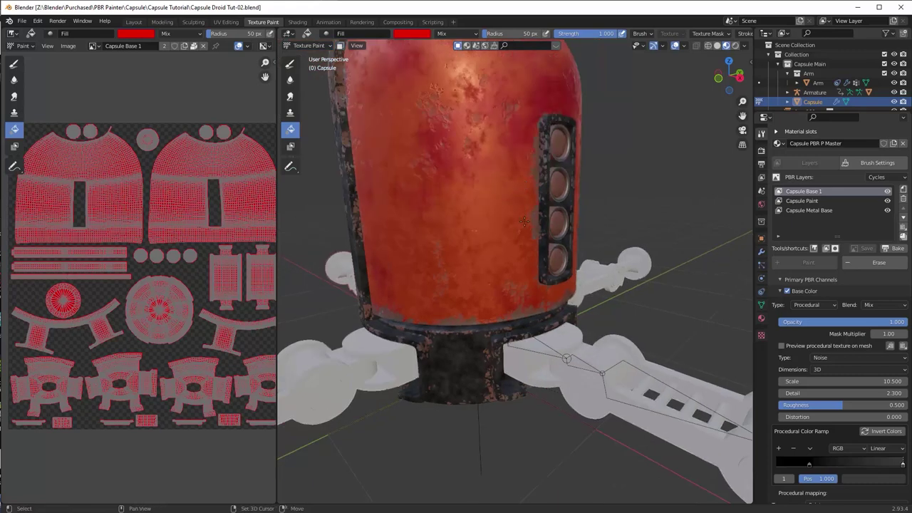
pyautogui.keyDown('shift'); pyautogui.moveTo(518, 202); pyautogui.dragTo(528, 226, button='middle'); pyautogui.keyUp('shift')
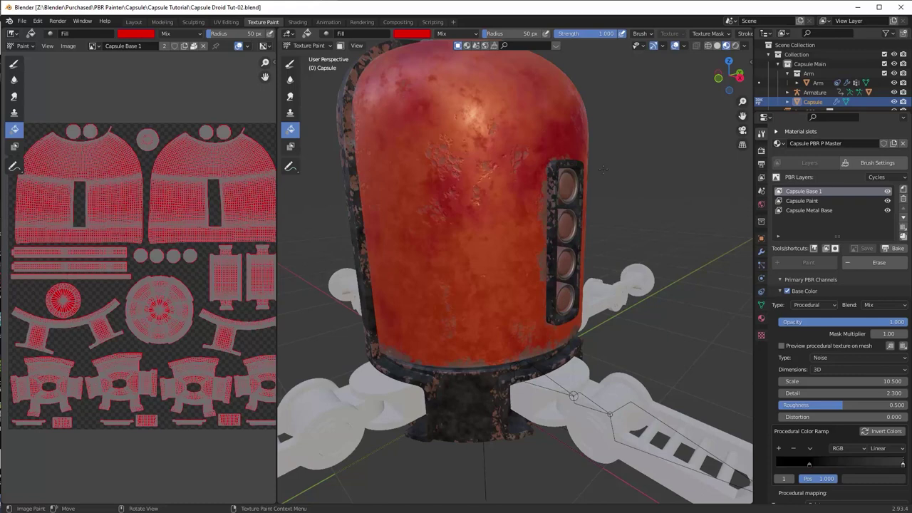
pyautogui.click(904, 191)
pyautogui.click(837, 205)
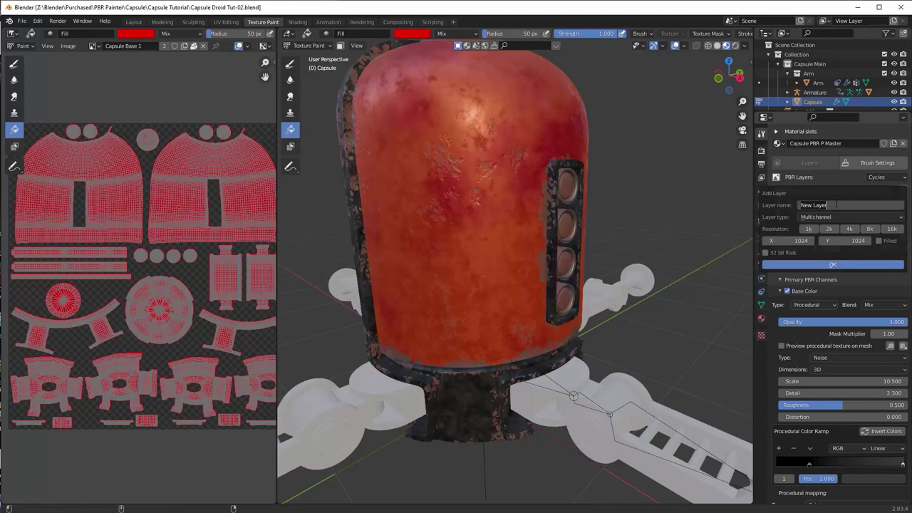
pyautogui.write('Rust grunge')
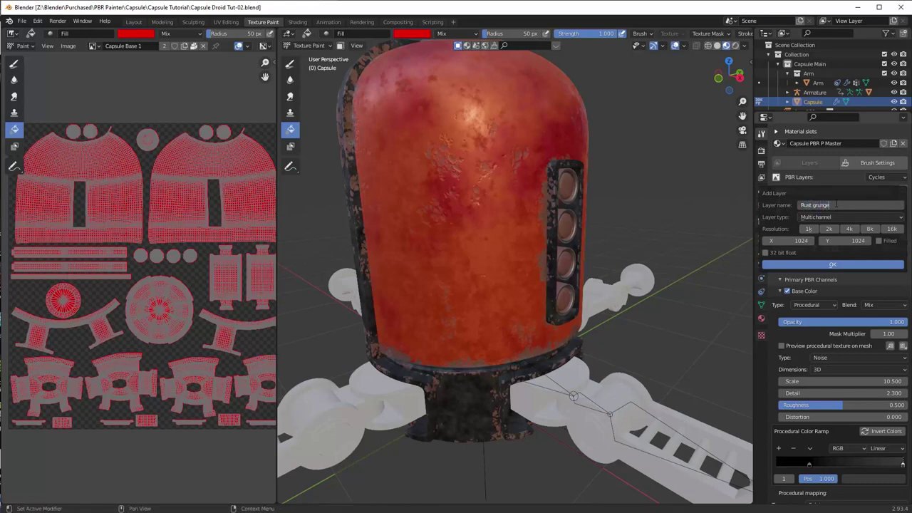
pyautogui.press('Return')
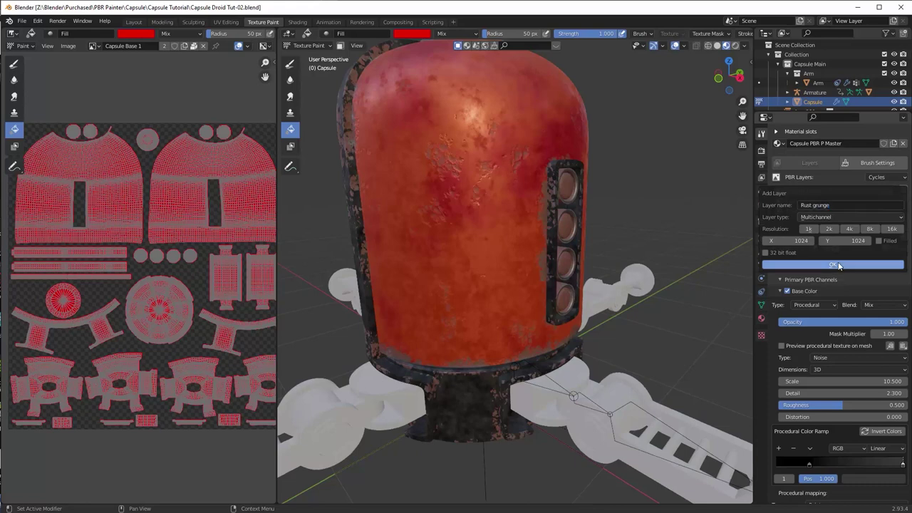
pyautogui.click(822, 268)
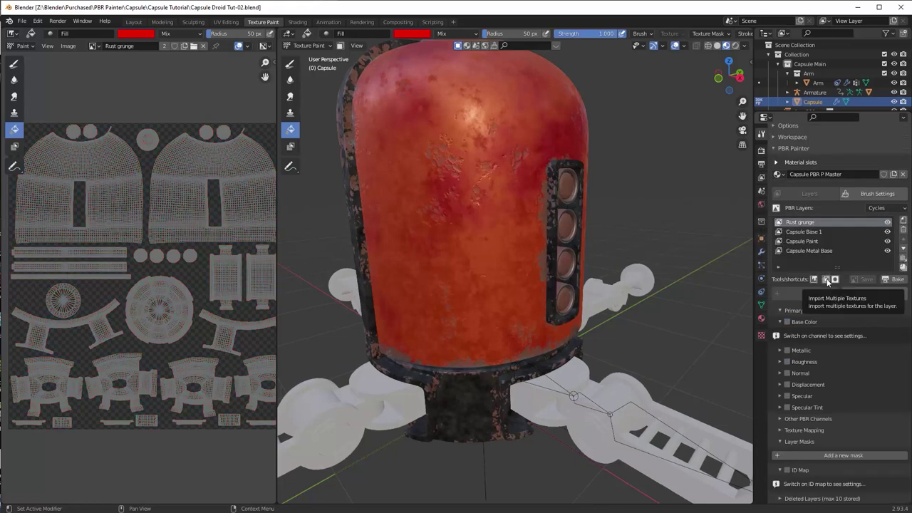
# Step: Start a multiple-texture import for the Rust grunge layer and browse the texture library to the Rust005_2K-JPG folder
pyautogui.click(826, 279)
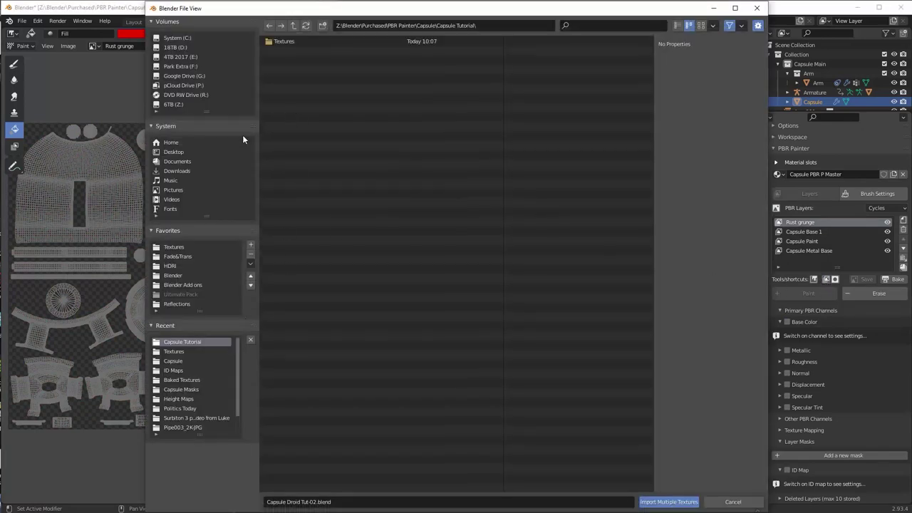
pyautogui.click(175, 247)
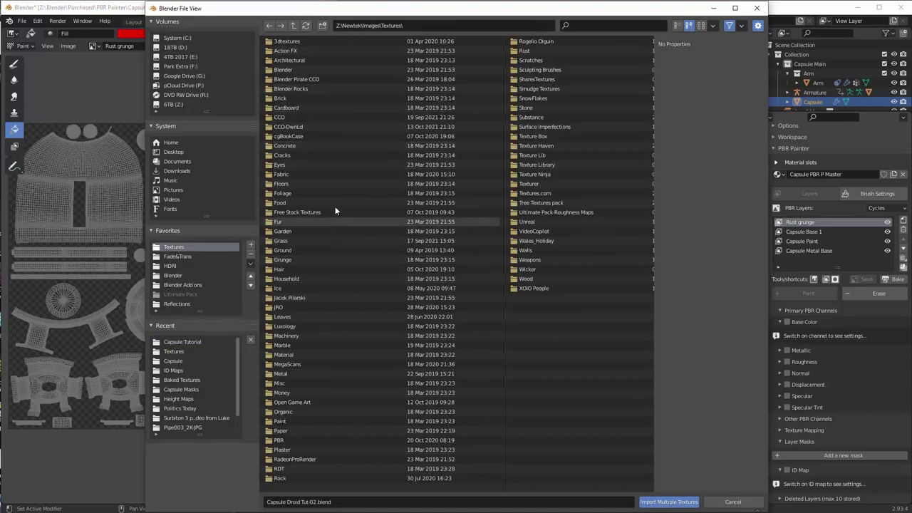
pyautogui.doubleClick(289, 126)
pyautogui.click(279, 231)
pyautogui.doubleClick(281, 231)
pyautogui.doubleClick(289, 51)
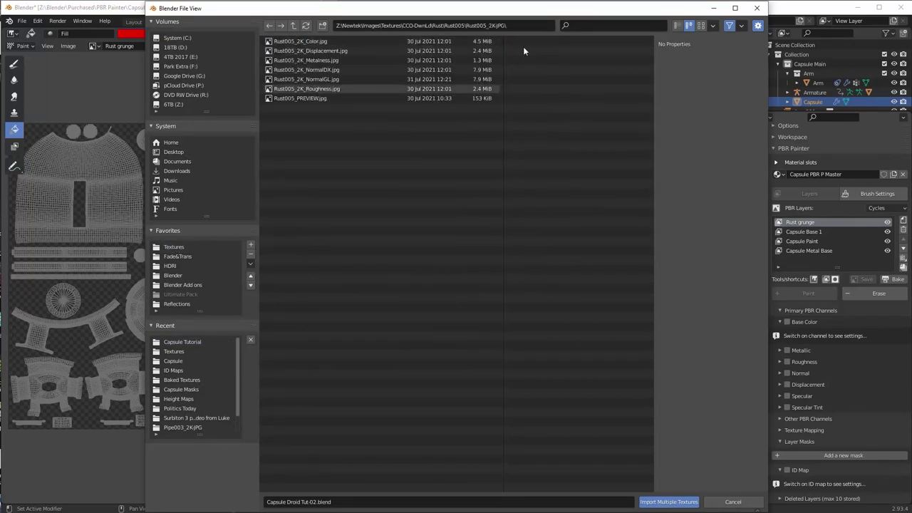
# Step: Import the Rust005_2K Color, Metalness, NormalGL and Roughness maps into the Rust grunge layer
pyautogui.click(305, 73)
pyautogui.keyDown('ctrl'); pyautogui.click(451, 73); pyautogui.keyUp('ctrl')
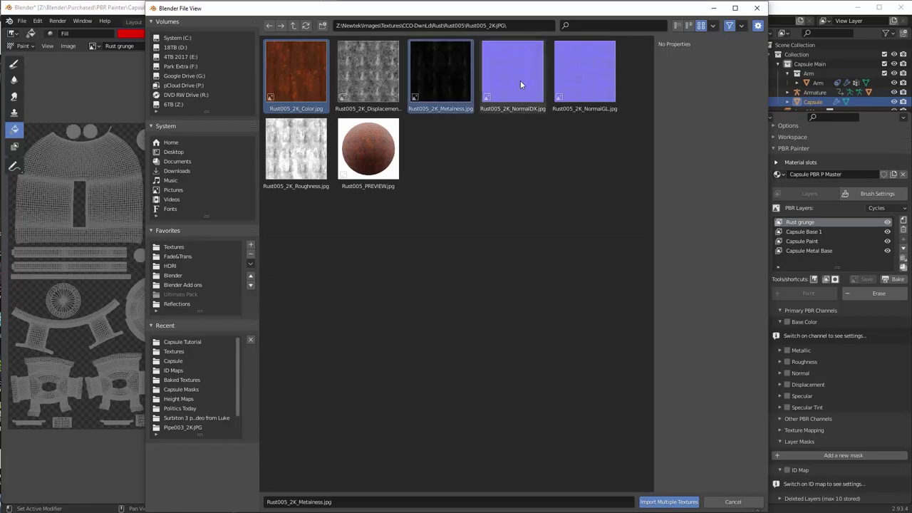
pyautogui.keyDown('ctrl'); pyautogui.click(588, 67); pyautogui.keyUp('ctrl')
pyautogui.keyDown('ctrl'); pyautogui.click(314, 144); pyautogui.keyUp('ctrl')
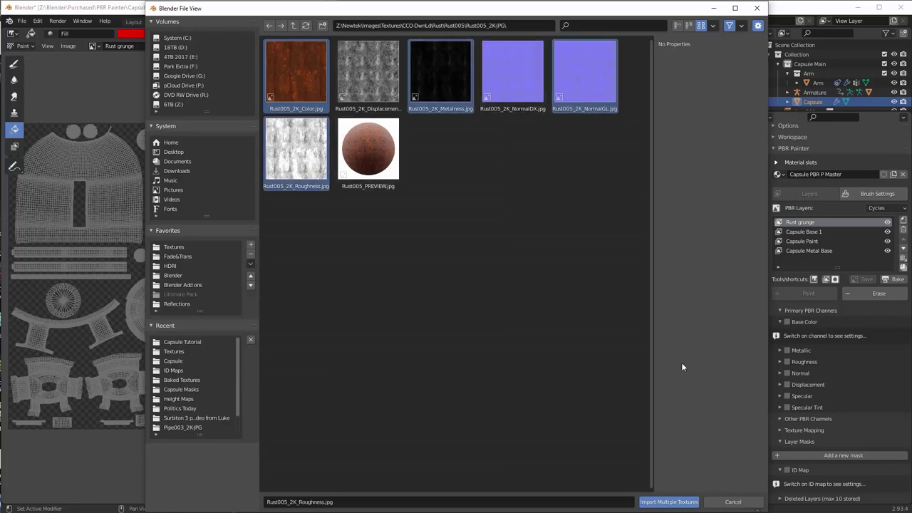
pyautogui.click(677, 502)
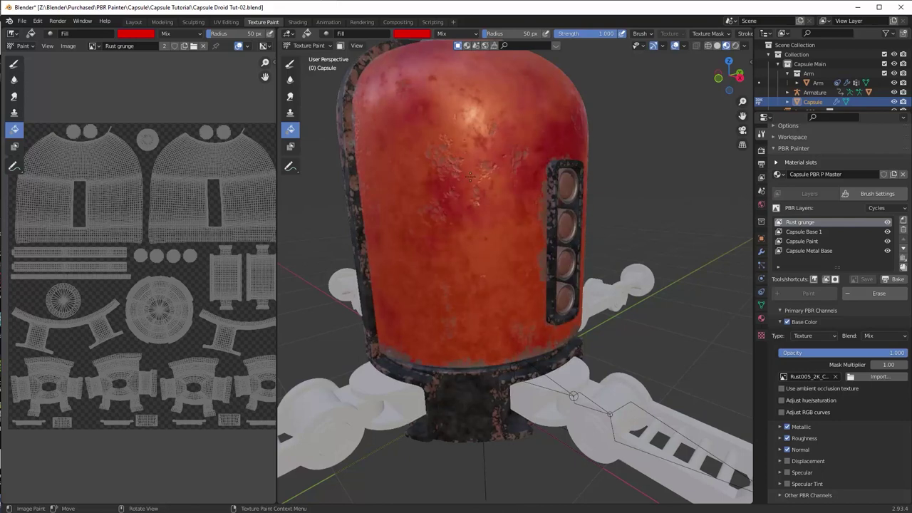
# Step: Fill the whole capsule on the Rust grunge layer and inspect the rust texture from several sides
pyautogui.scroll(-1, 503, 243)
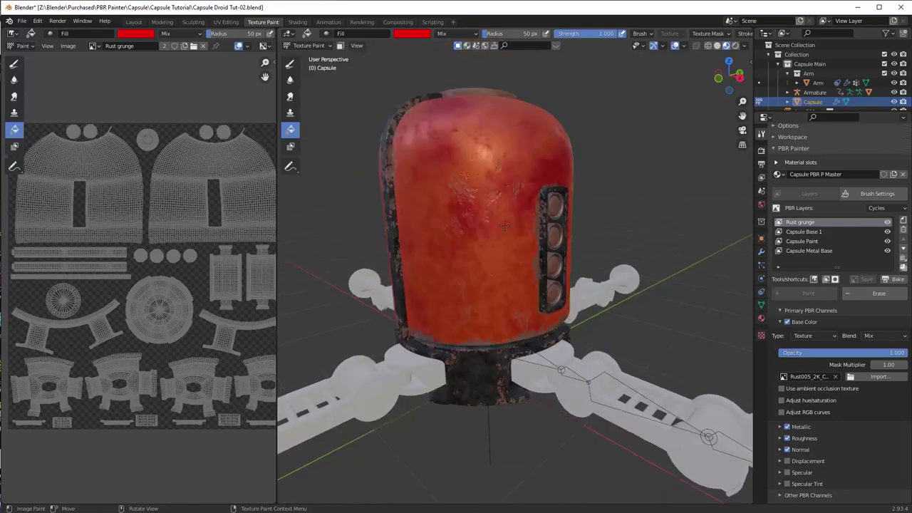
pyautogui.moveTo(504, 226); pyautogui.dragTo(499, 220, button='middle')
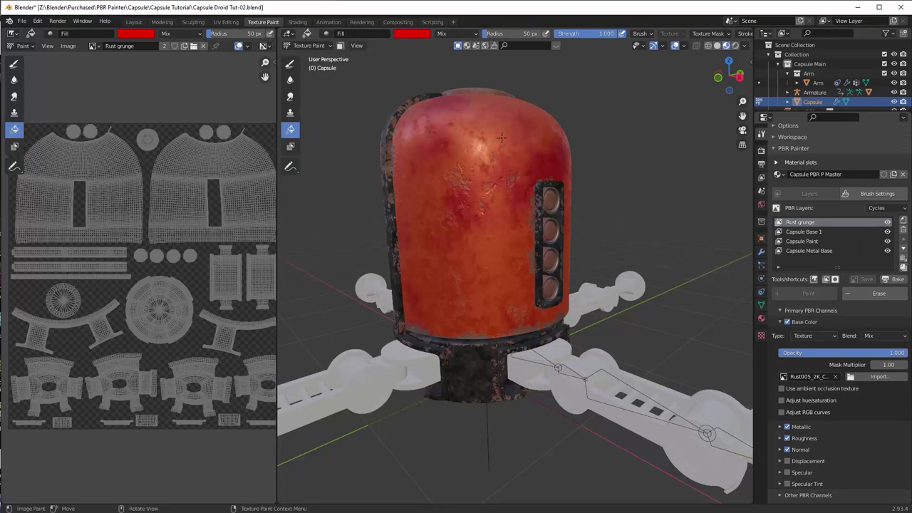
pyautogui.moveTo(526, 227); pyautogui.dragTo(514, 243, button='middle')
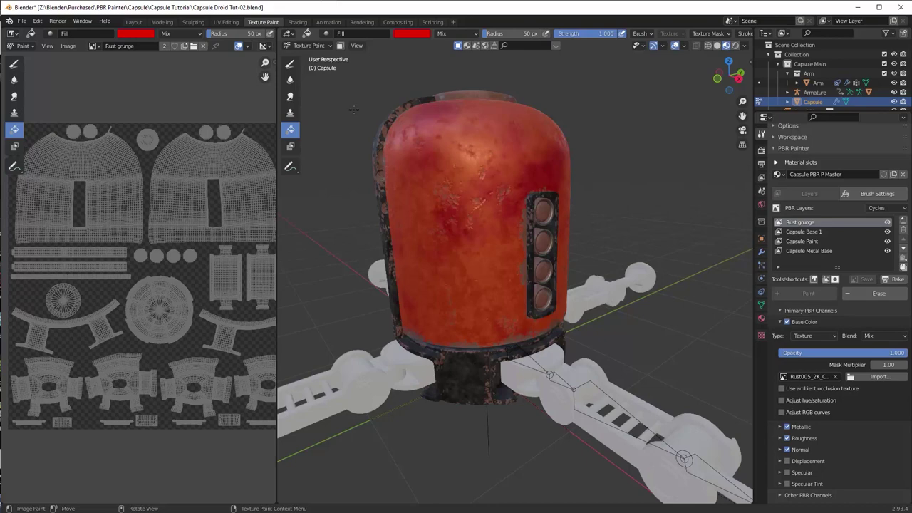
pyautogui.click(480, 169)
pyautogui.moveTo(517, 196); pyautogui.dragTo(442, 196, button='middle')
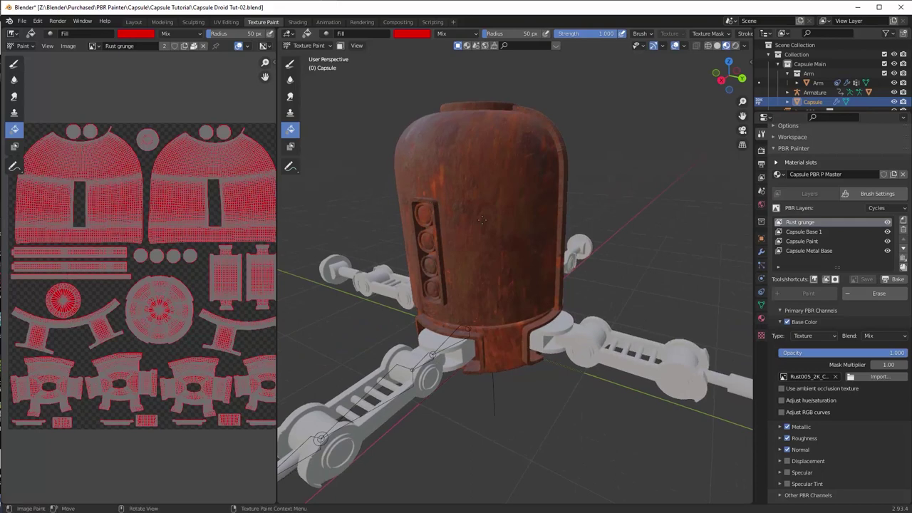
pyautogui.moveTo(495, 184); pyautogui.dragTo(620, 189, button='middle')
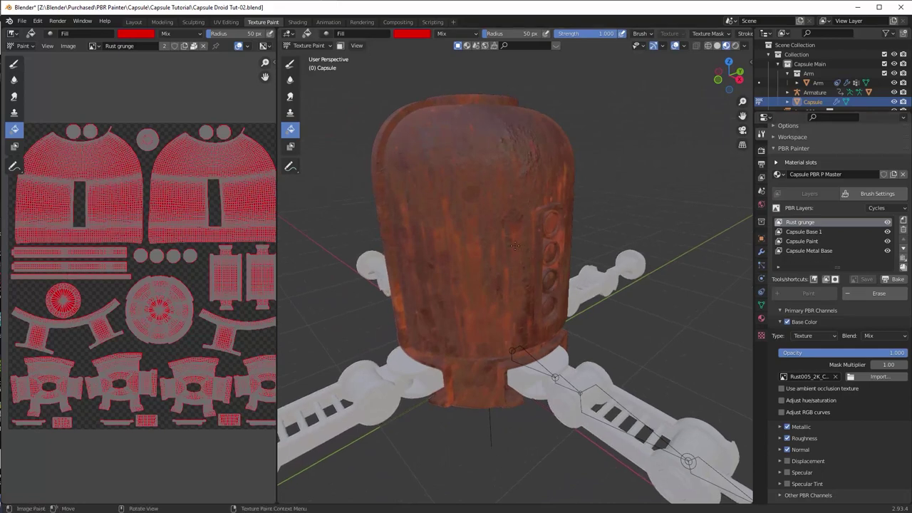
pyautogui.scroll(3, 512, 202)
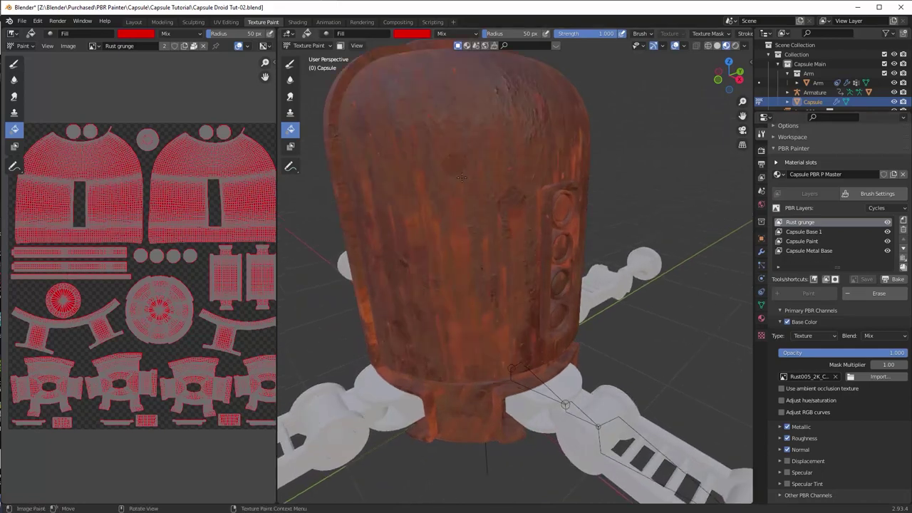
pyautogui.scroll(-2, 462, 177)
pyautogui.moveTo(471, 187); pyautogui.dragTo(469, 185, button='middle')
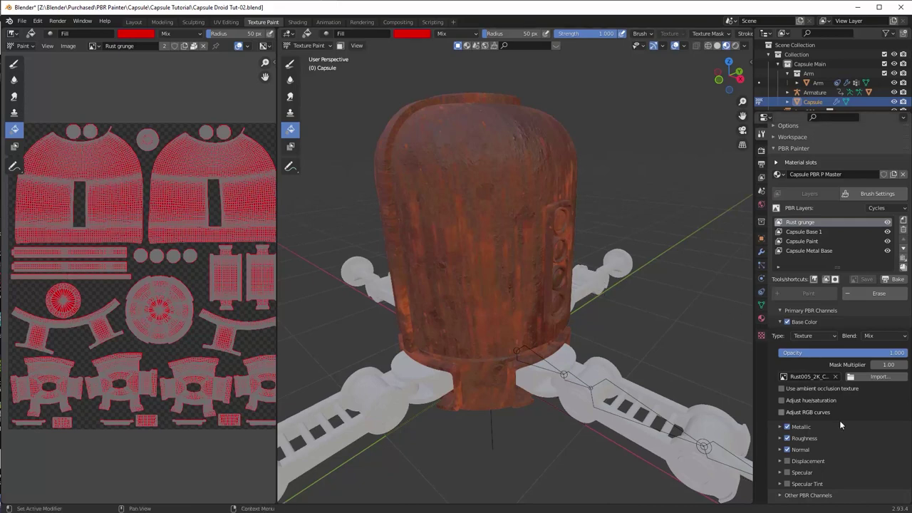
# Step: Set the Rust grunge layer's texture mapping scale to 3 by 4
pyautogui.scroll(-3, 839, 421)
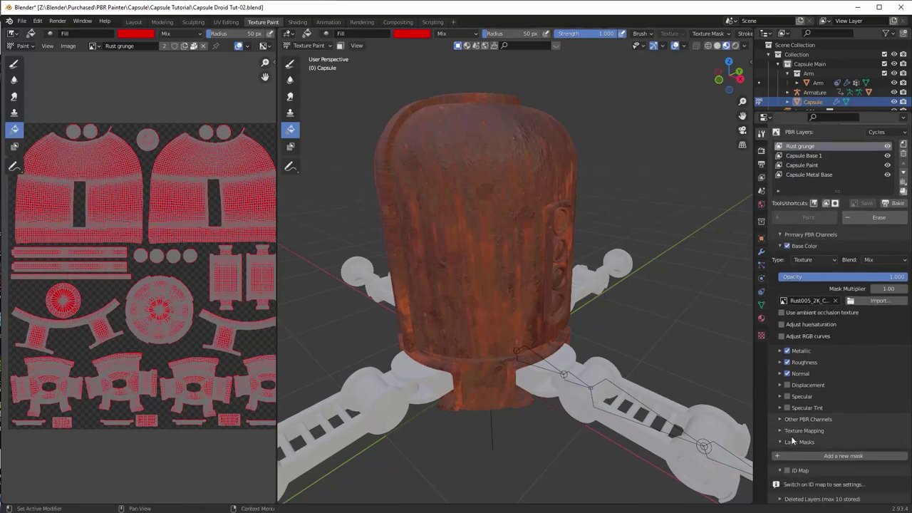
pyautogui.click(780, 431)
pyautogui.scroll(-2, 839, 427)
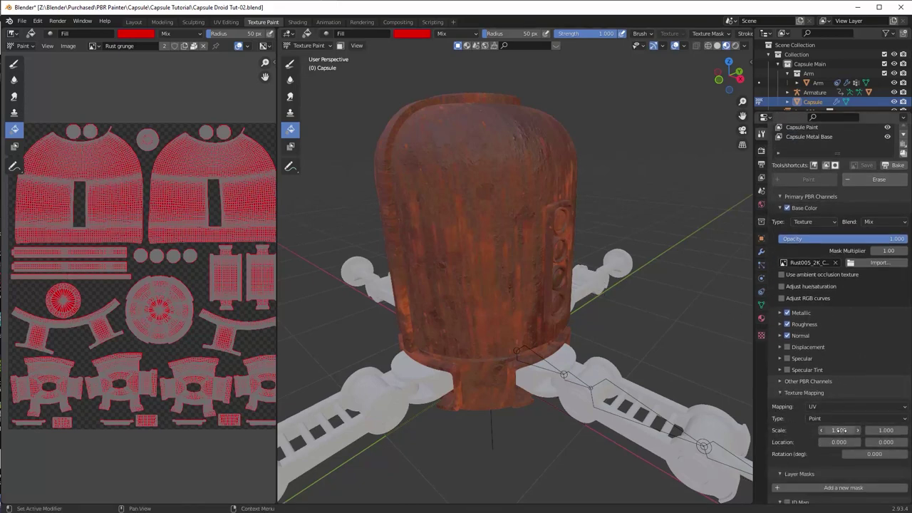
pyautogui.doubleClick(839, 429)
pyautogui.write('3')
pyautogui.press('Return')
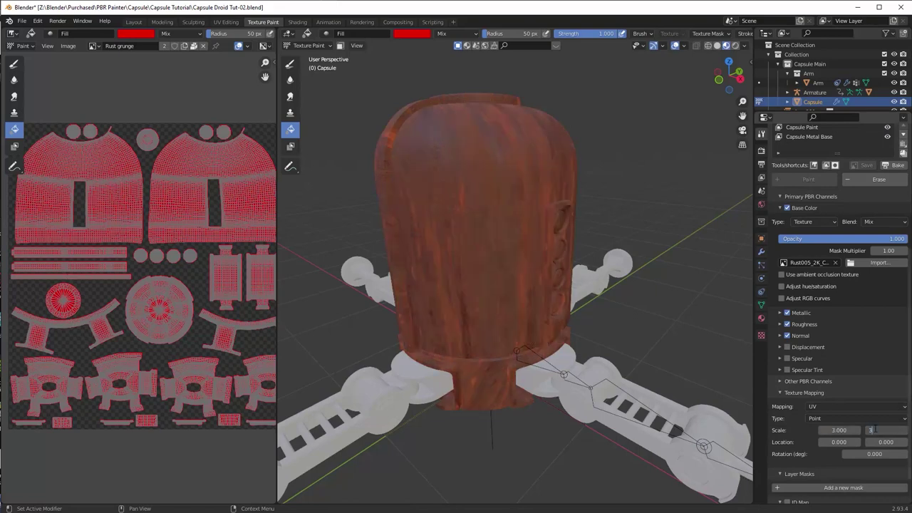
pyautogui.doubleClick(881, 430)
pyautogui.write('5')
pyautogui.press('BackSpace')
pyautogui.write('4')
pyautogui.press('Return')
# Step: Increase the Rust grunge texture mapping scale to 4 by 5 and check the rust pattern on the capsule
pyautogui.scroll(5, 516, 274)
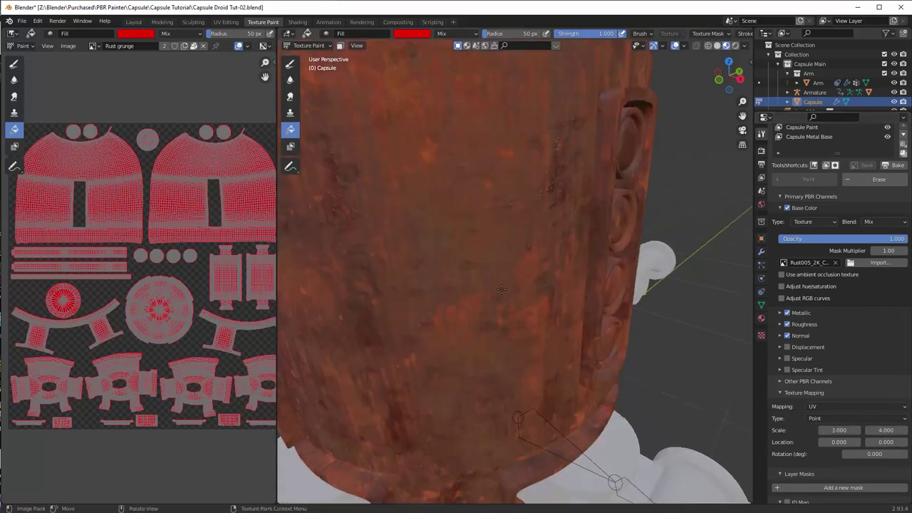
pyautogui.scroll(-3, 515, 274)
pyautogui.moveTo(515, 274); pyautogui.dragTo(464, 278, button='middle')
pyautogui.click(858, 430)
pyautogui.click(903, 429)
pyautogui.scroll(-2, 463, 278)
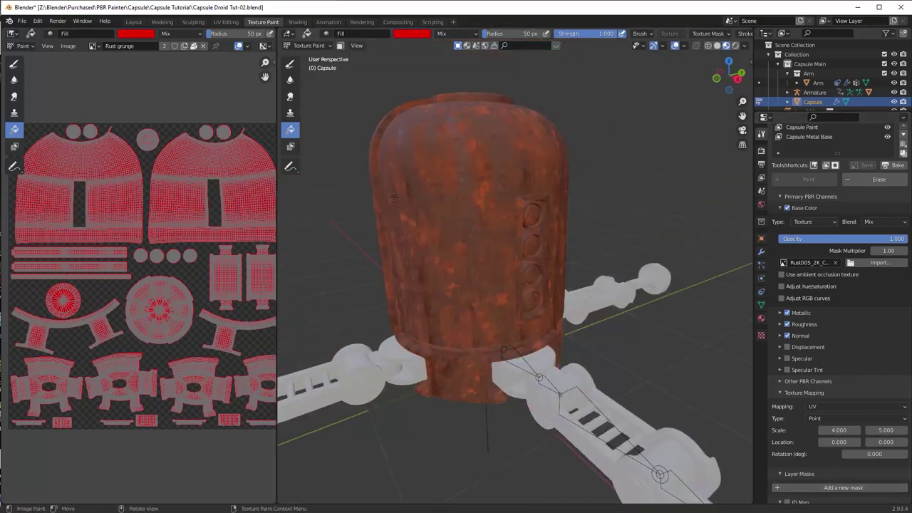
pyautogui.moveTo(437, 134); pyautogui.dragTo(637, 346, button='middle')
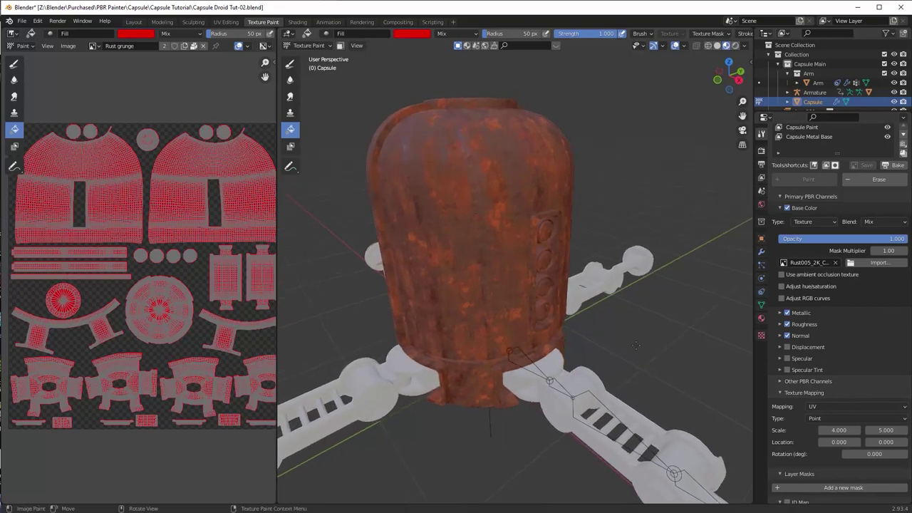
# Step: Add a Preset layer mask of type Grunge (Cycles) to the Rust grunge layer
pyautogui.click(811, 490)
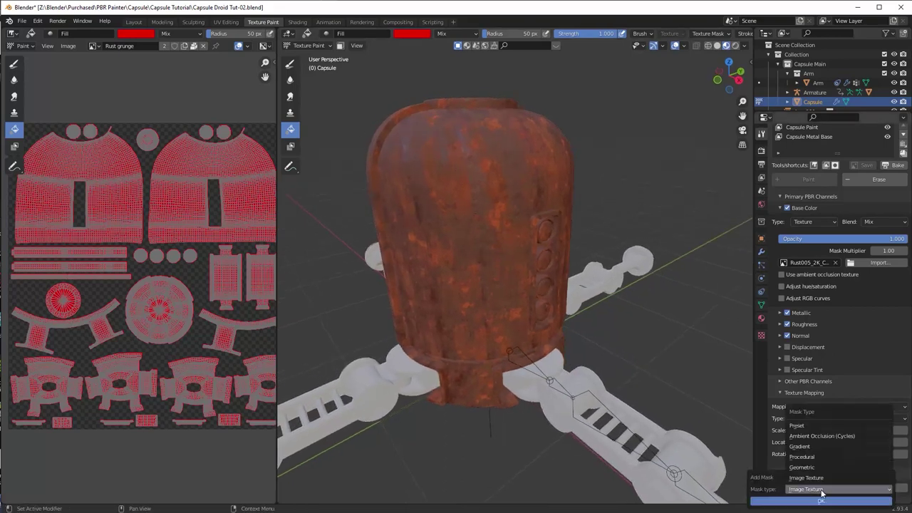
pyautogui.click(824, 490)
pyautogui.click(822, 427)
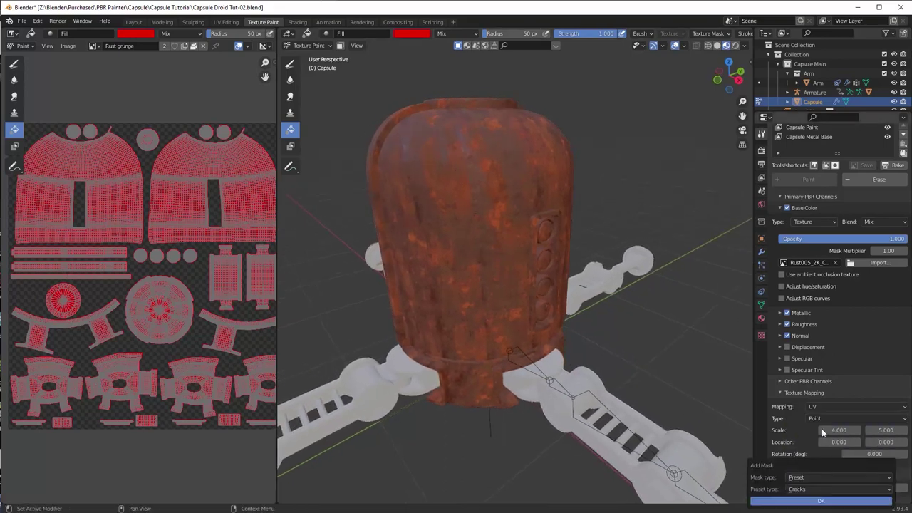
pyautogui.click(825, 490)
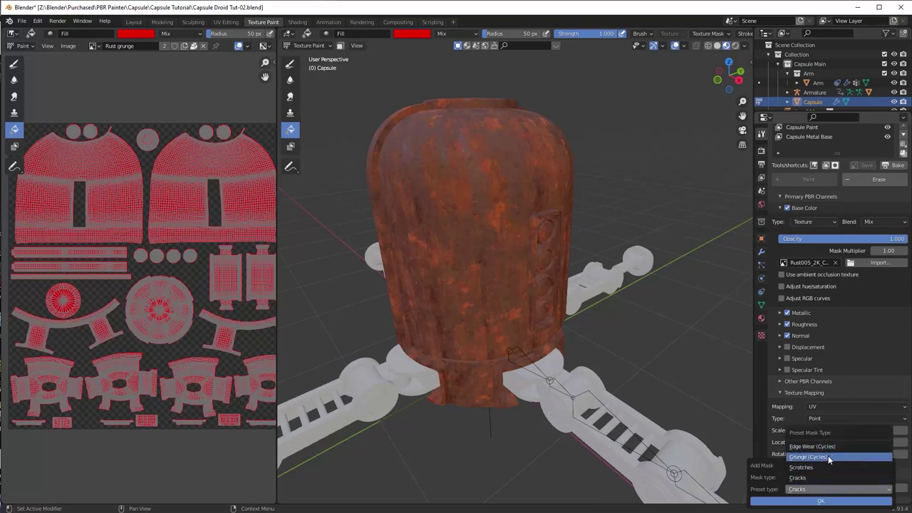
pyautogui.click(828, 456)
pyautogui.click(819, 502)
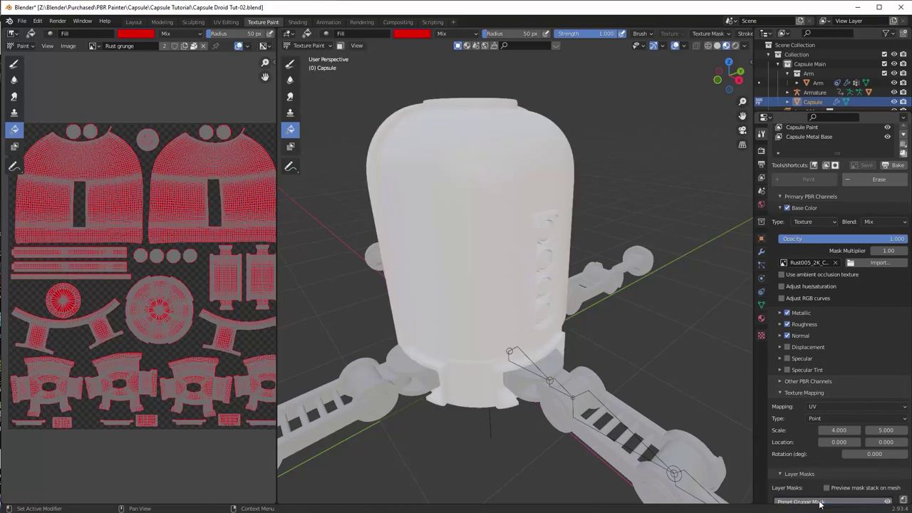
# Step: Switch the viewport to Rendered shading and preview the grunge mask stack on the capsule mesh
pyautogui.click(735, 46)
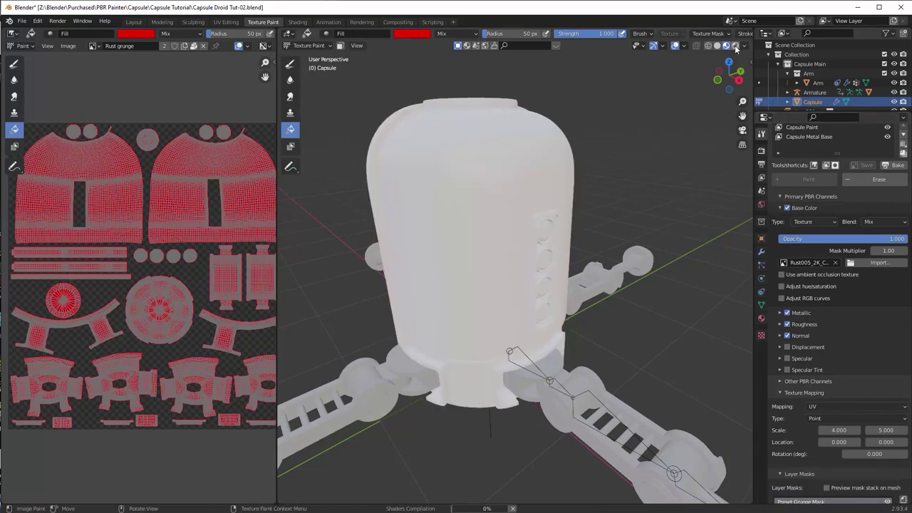
pyautogui.click(735, 46)
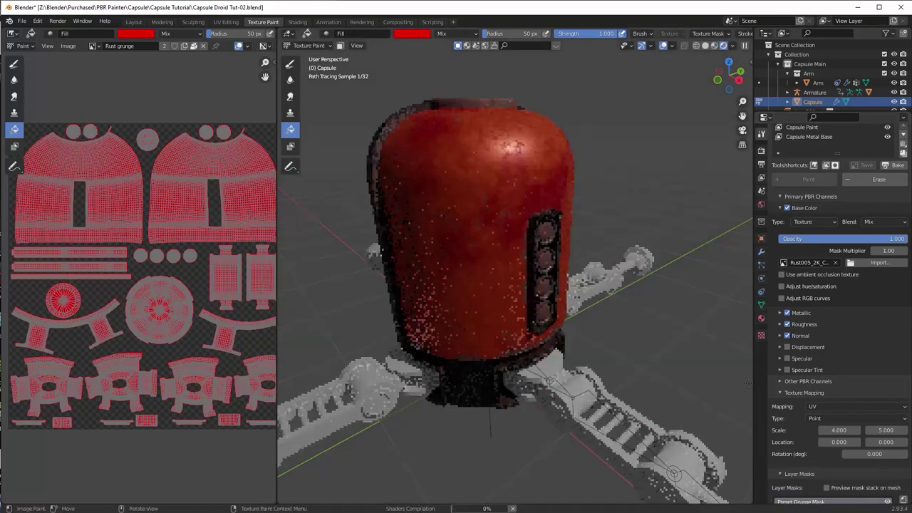
pyautogui.scroll(-5, 829, 347)
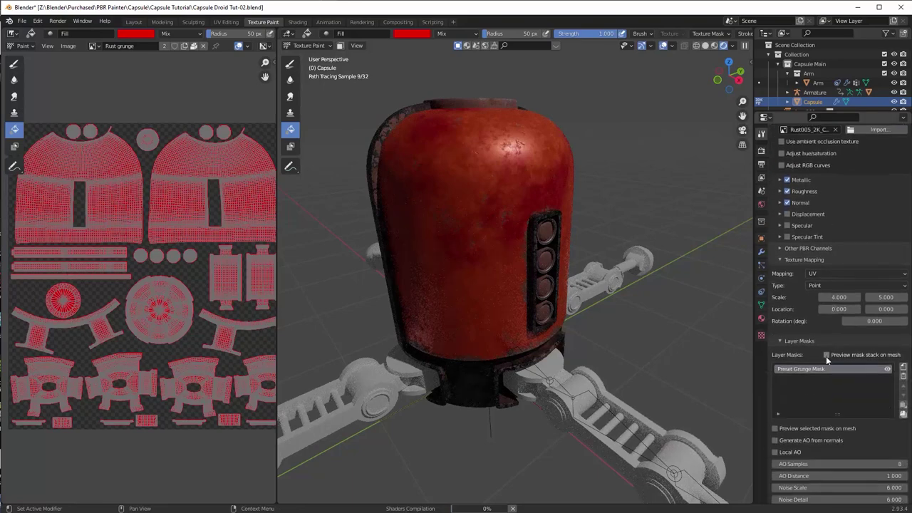
pyautogui.click(826, 355)
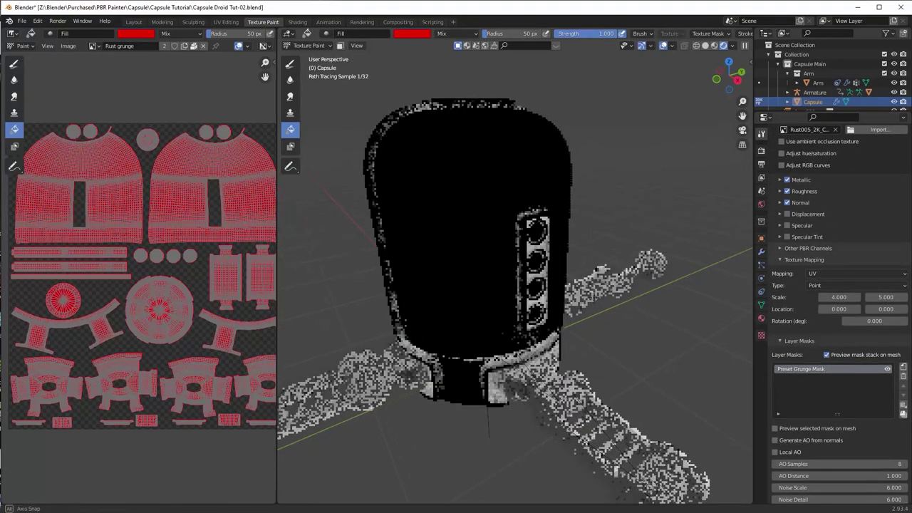
pyautogui.scroll(6, 606, 319)
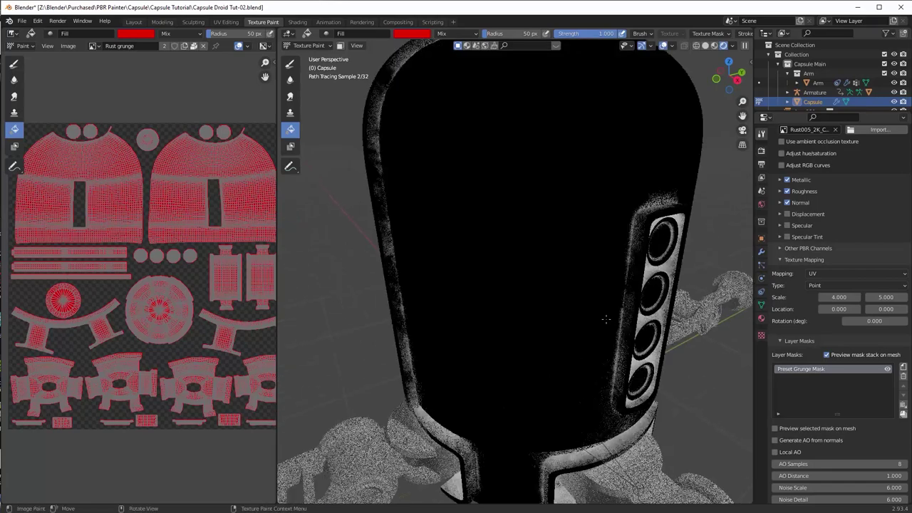
pyautogui.scroll(-2, 605, 319)
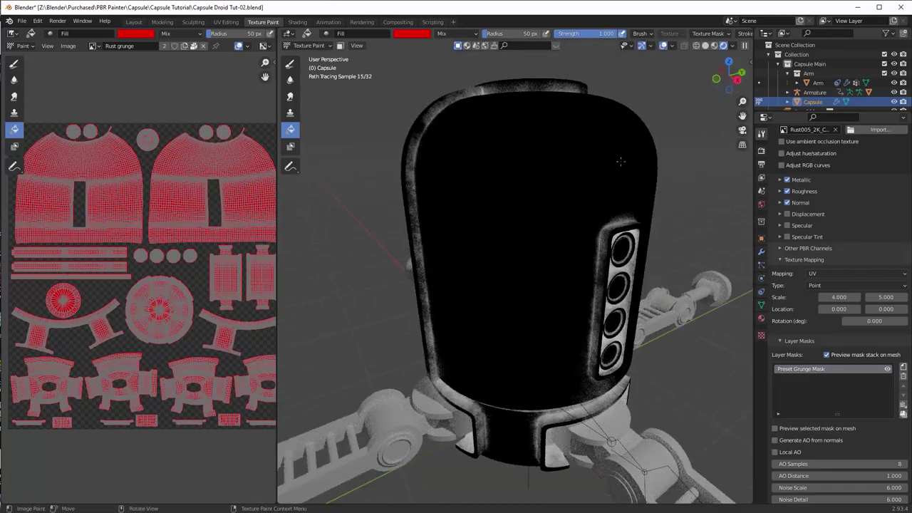
pyautogui.moveTo(688, 73); pyautogui.dragTo(695, 67, button='middle')
# Step: Merge the visible masks into a 4096 x 4096 mask named "Grunge AO Capsule Mask"
pyautogui.click(903, 414)
pyautogui.click(835, 456)
pyautogui.write('G')
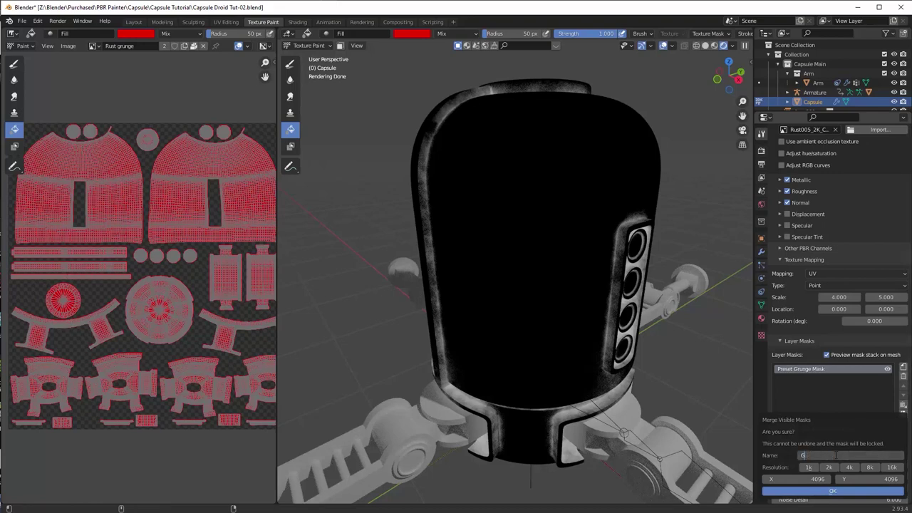
pyautogui.write('runge AO Capsule Mask')
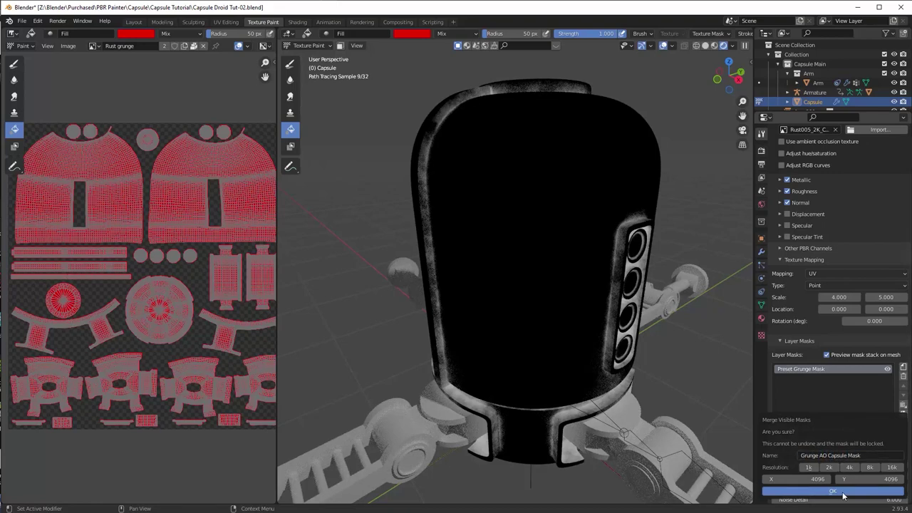
pyautogui.click(845, 492)
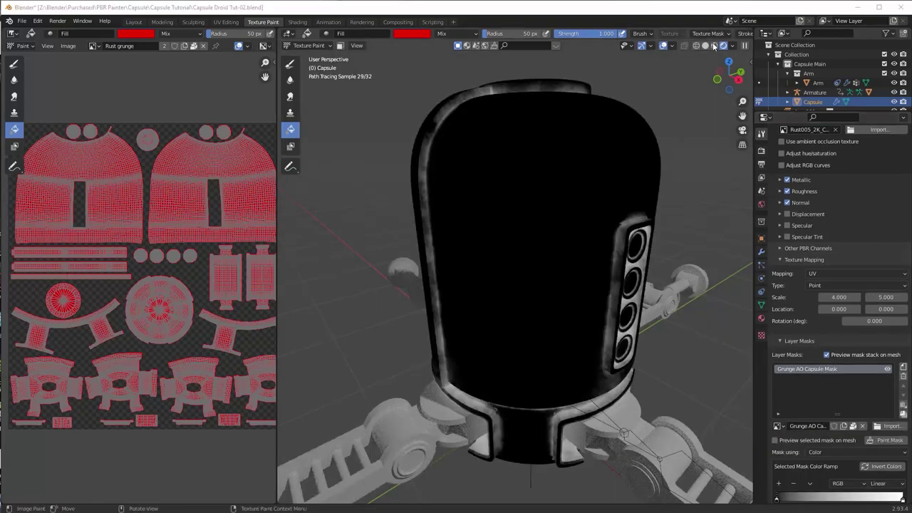
# Step: Return the viewport to Material Preview shading and turn off the mask stack preview to inspect the rust on the capsule
pyautogui.click(713, 45)
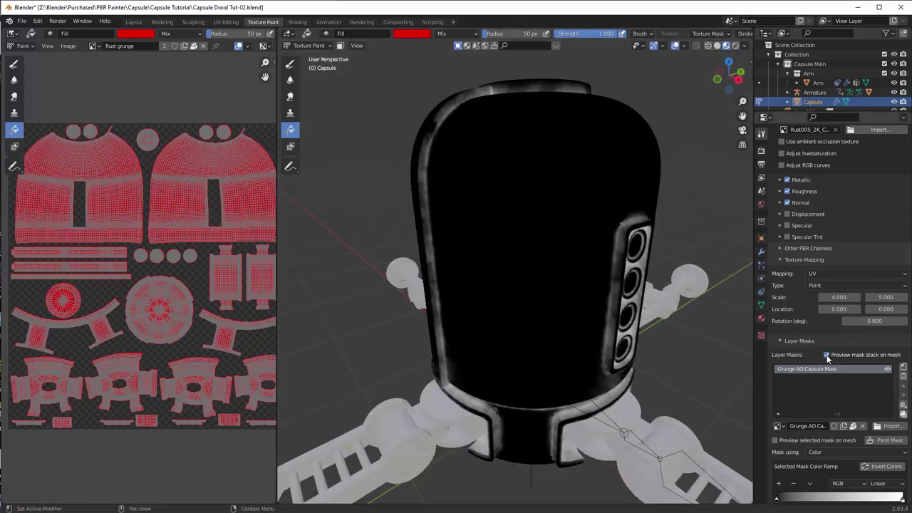
pyautogui.click(827, 355)
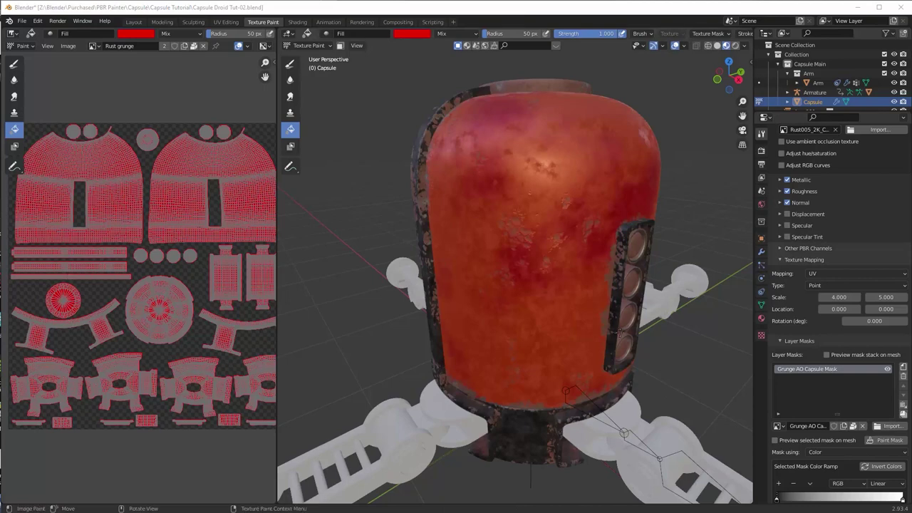
pyautogui.moveTo(686, 349); pyautogui.dragTo(561, 306, button='middle')
pyautogui.scroll(4, 603, 313)
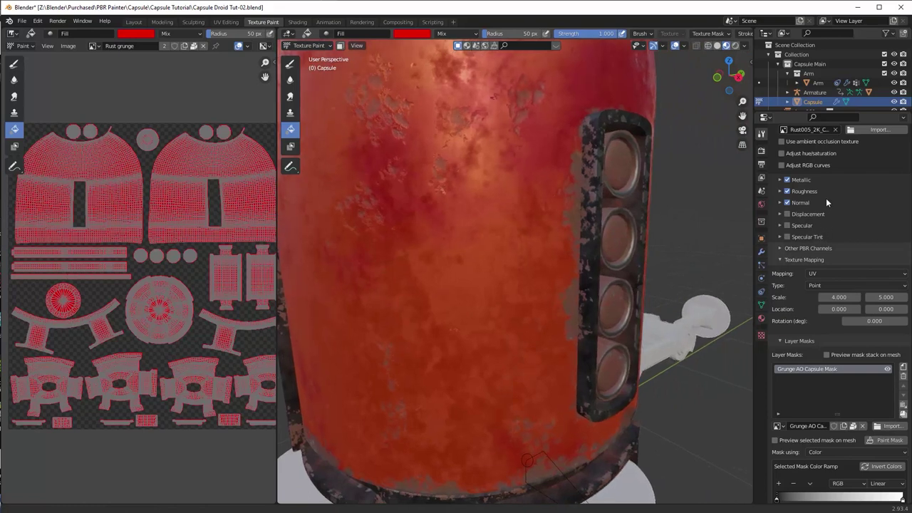
# Step: Set the Mask Multiplier of the Rust grunge layer's Metallic channel to 2.50
pyautogui.scroll(4, 826, 202)
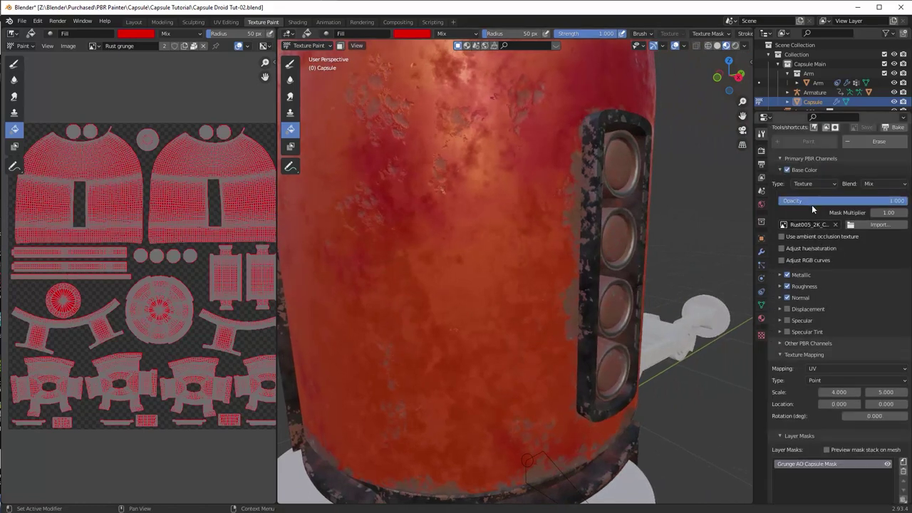
pyautogui.click(778, 275)
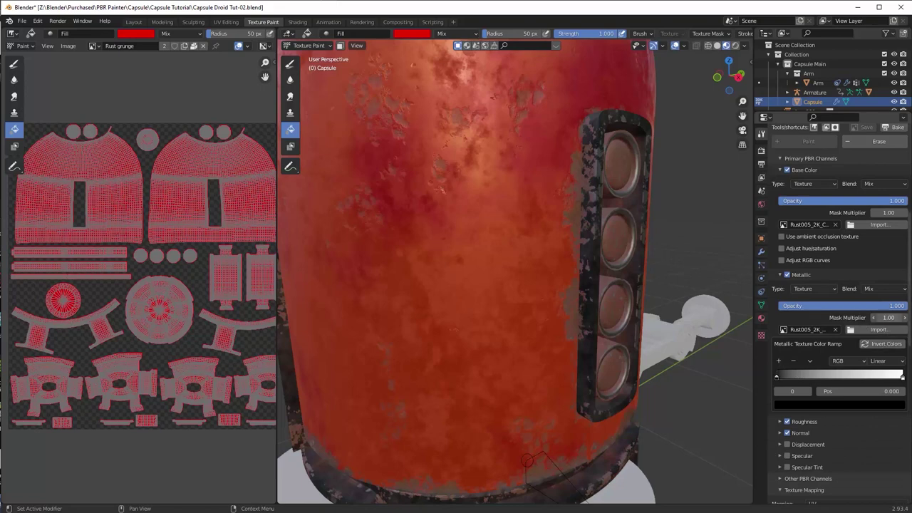
pyautogui.moveTo(889, 317); pyautogui.dragTo(906, 317)
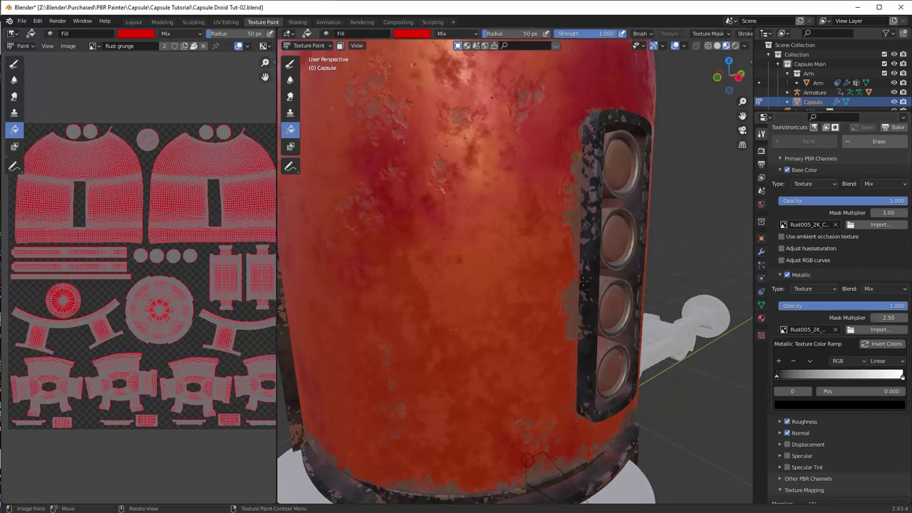
pyautogui.moveTo(604, 291); pyautogui.dragTo(571, 290, button='middle')
pyautogui.moveTo(831, 394); pyautogui.dragTo(835, 420, button='middle')
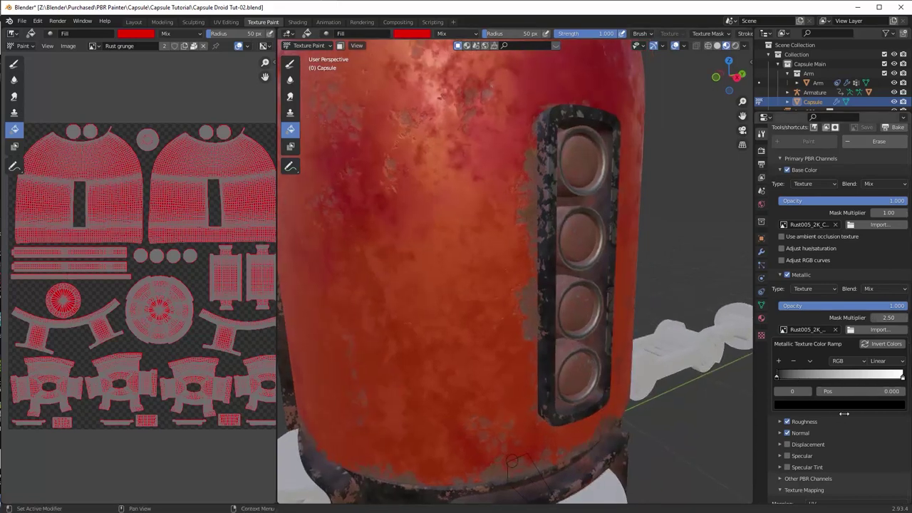
# Step: Preview the mask stack on the mesh and move the white stop of the Grunge AO Capsule Mask's color ramp to 0.029
pyautogui.scroll(-2, 854, 439)
pyautogui.scroll(-4, 853, 436)
pyautogui.scroll(-7, 832, 453)
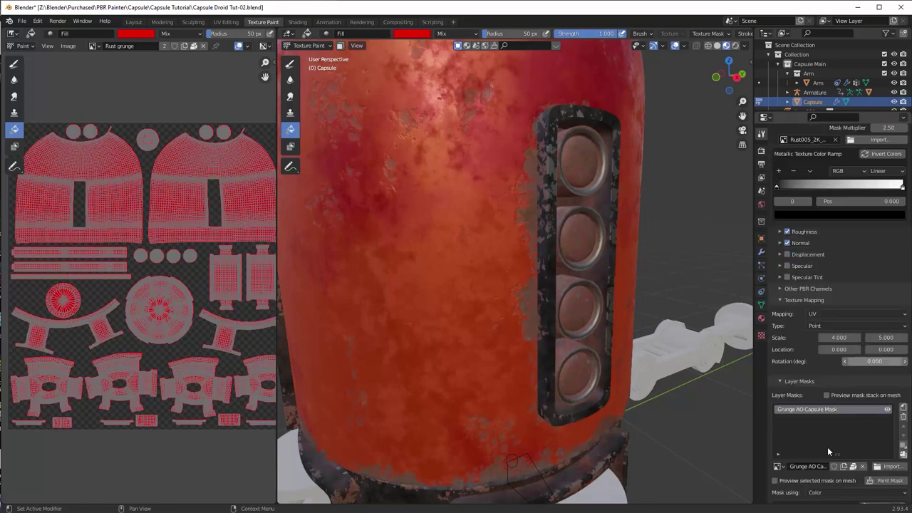
pyautogui.click(827, 338)
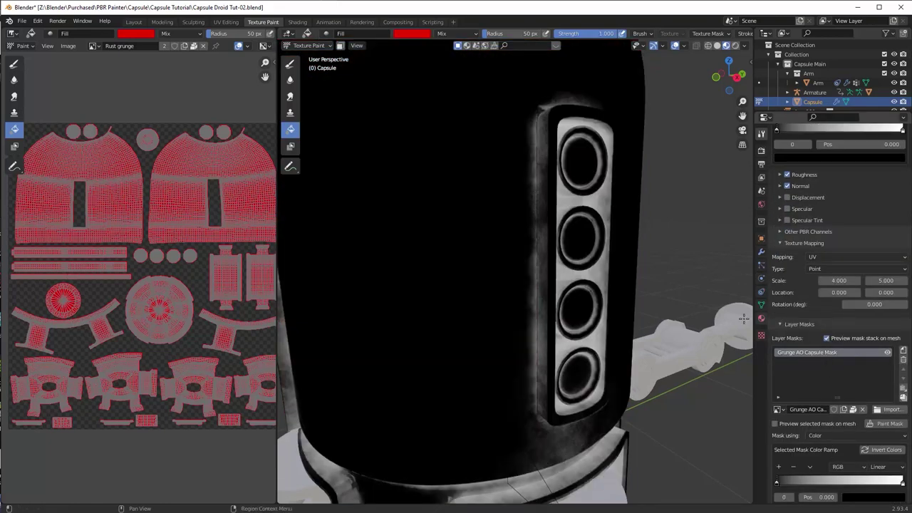
pyautogui.scroll(-1, 841, 441)
pyautogui.moveTo(895, 463); pyautogui.dragTo(775, 462)
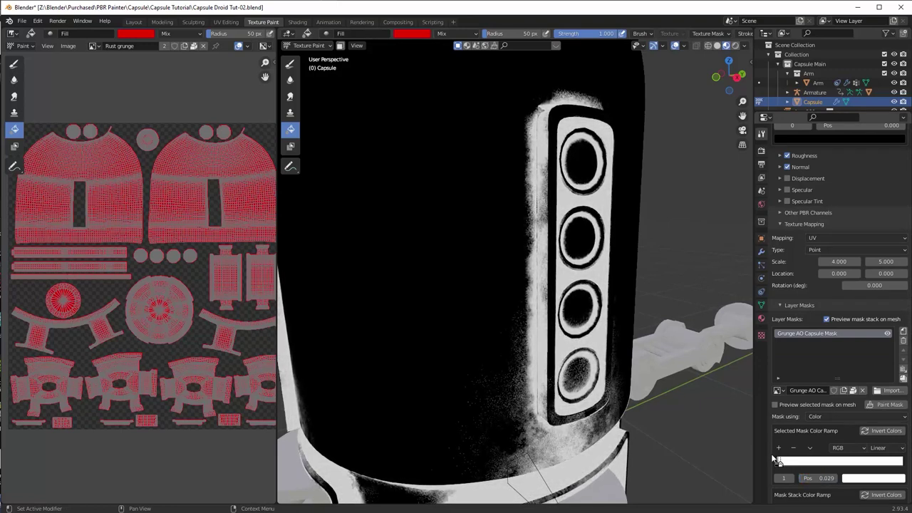
# Step: Turn off the mask stack preview and inspect the rust around the capsule's recessed panel with four round details
pyautogui.click(826, 320)
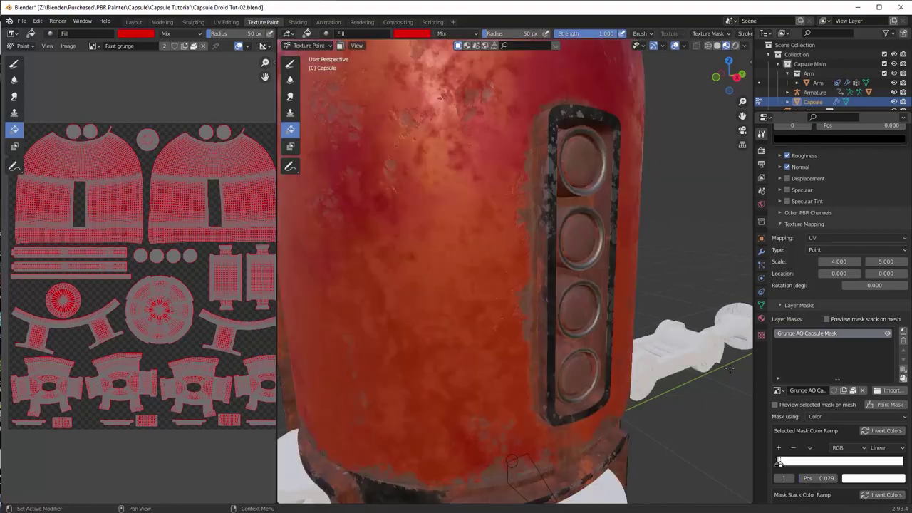
pyautogui.scroll(2, 606, 286)
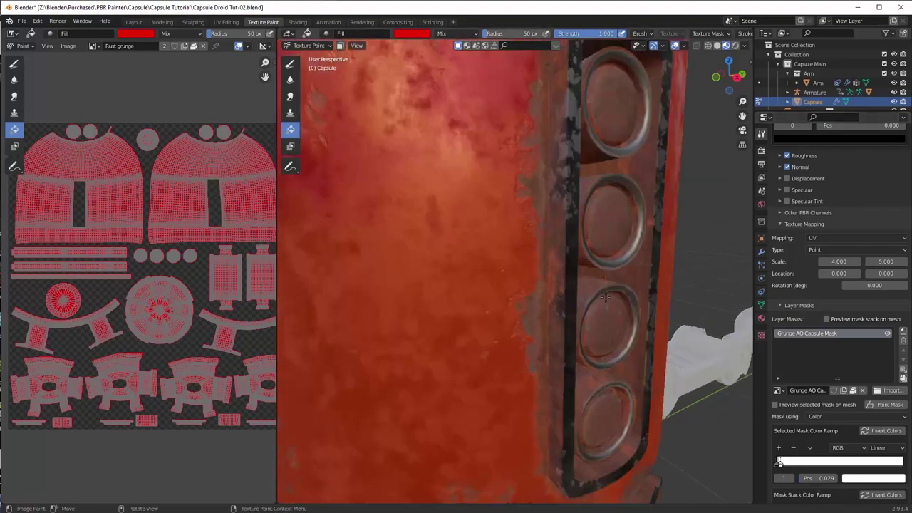
pyautogui.scroll(1, 626, 241)
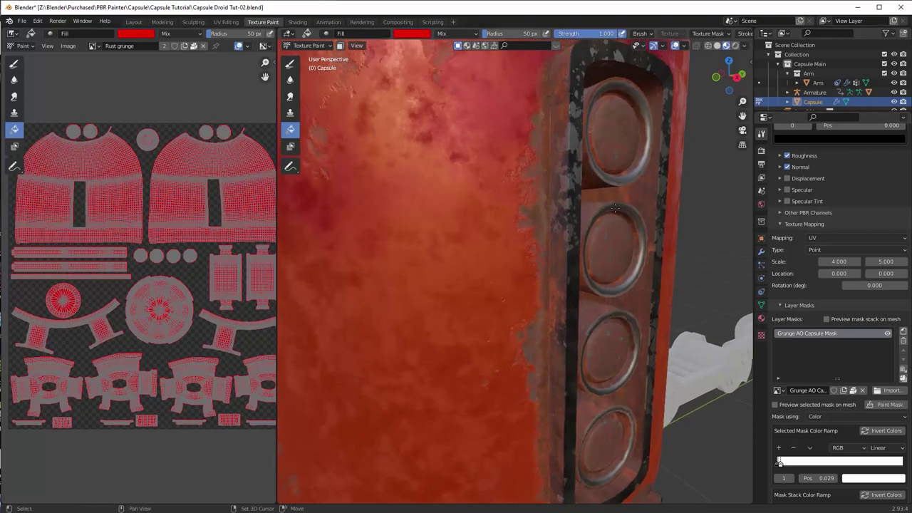
pyautogui.moveTo(607, 209); pyautogui.dragTo(563, 209, button='middle')
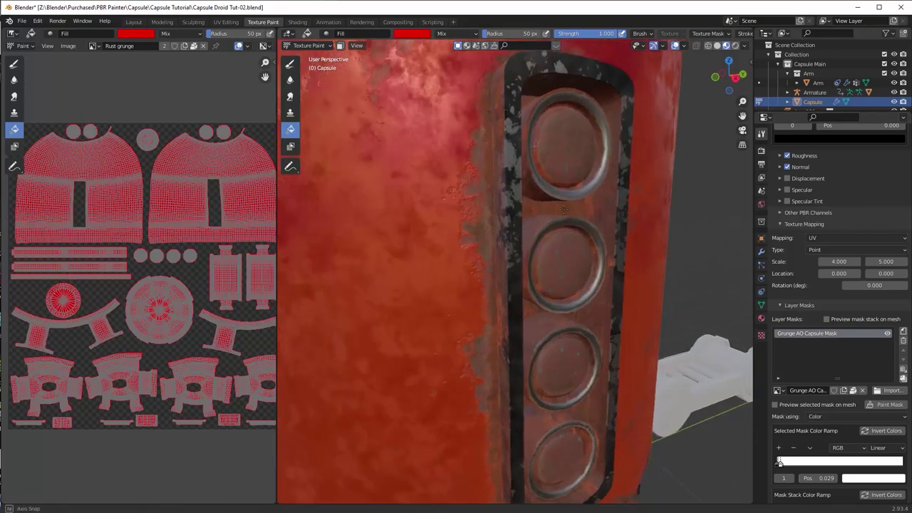
pyautogui.moveTo(571, 155); pyautogui.dragTo(563, 107, button='middle')
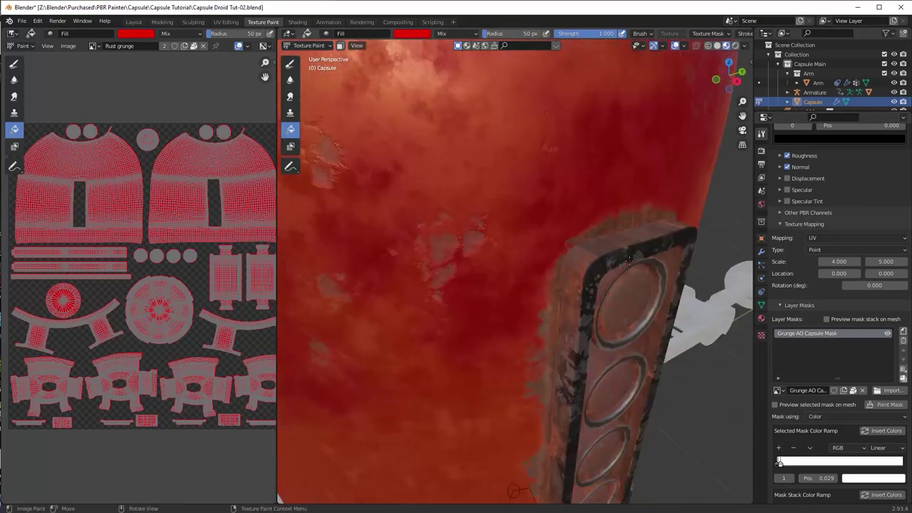
pyautogui.scroll(-3, 630, 260)
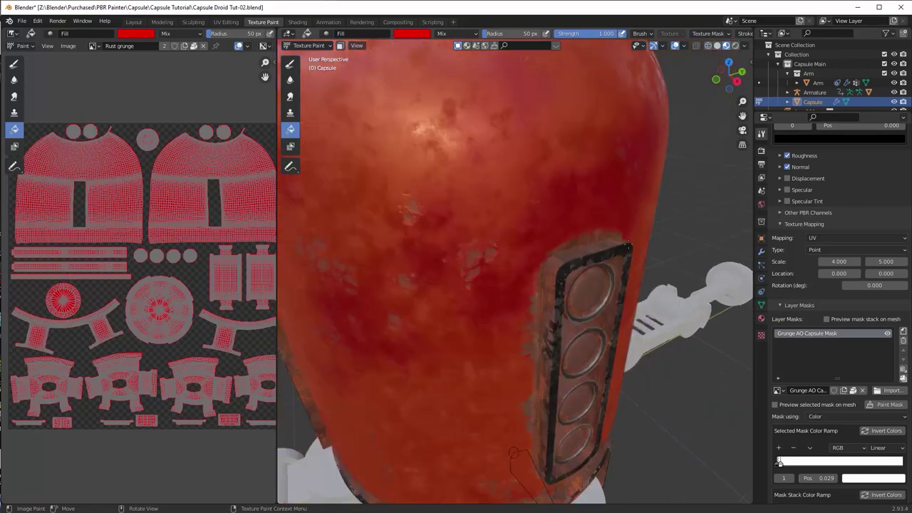
# Step: Set the Strength of the Rust grunge layer's Normal channel to 6.800 and inspect the relief around the recessed panel and lower rim
pyautogui.keyDown('shift'); pyautogui.moveTo(649, 203); pyautogui.dragTo(730, 111, button='middle'); pyautogui.keyUp('shift')
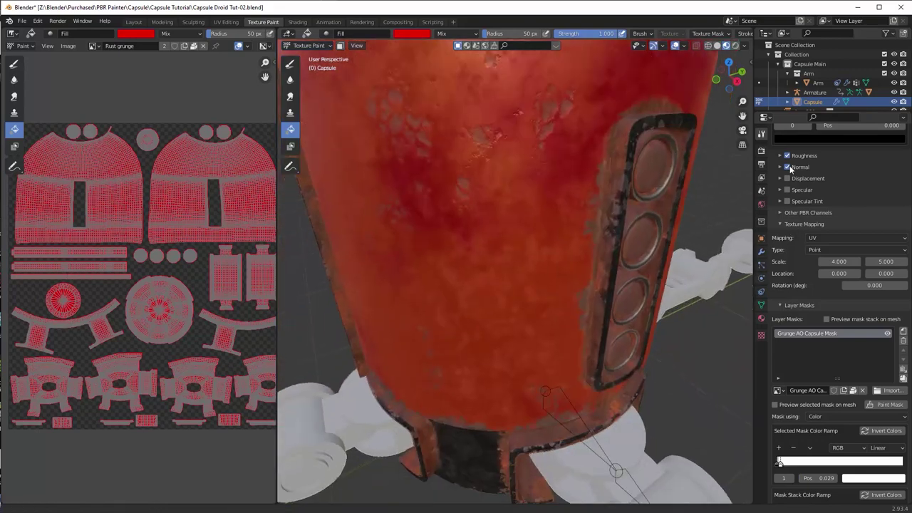
pyautogui.click(780, 166)
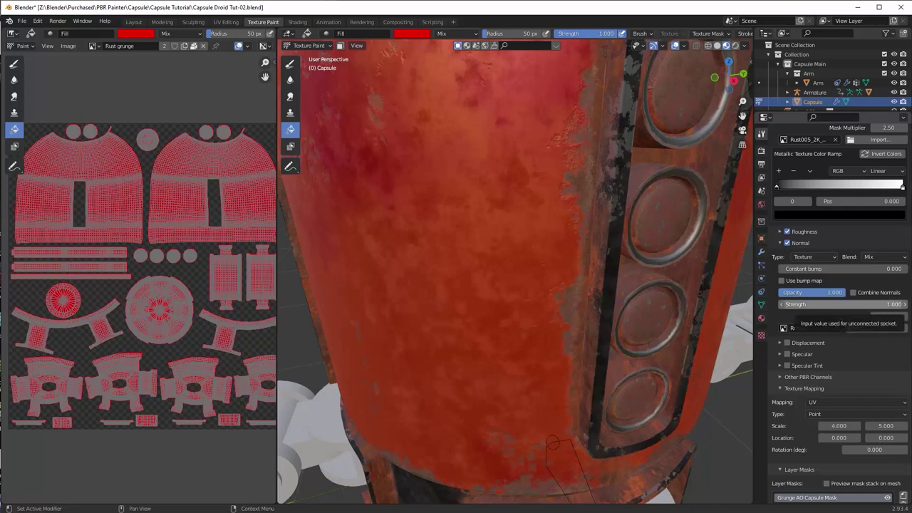
pyautogui.moveTo(796, 304); pyautogui.dragTo(853, 305)
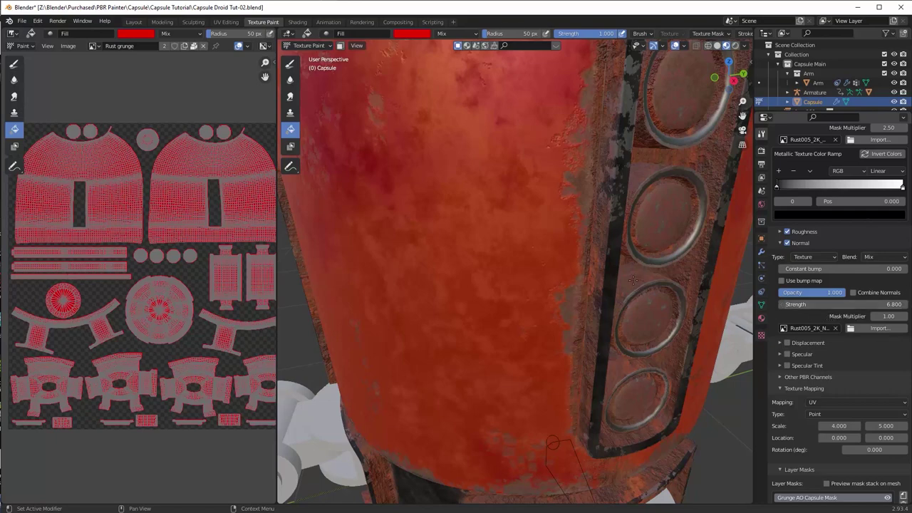
pyautogui.moveTo(634, 289); pyautogui.dragTo(632, 280, button='middle')
pyautogui.scroll(-2, 632, 281)
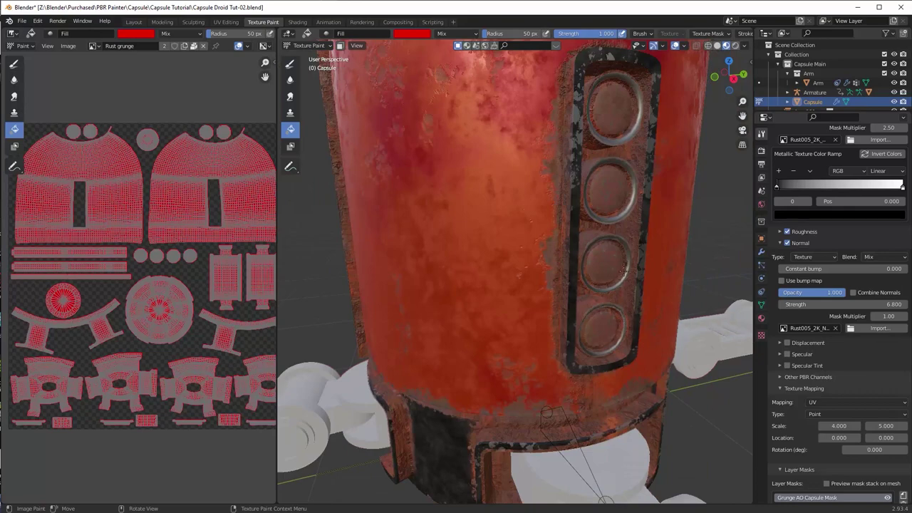
pyautogui.moveTo(643, 249); pyautogui.dragTo(661, 308, button='middle')
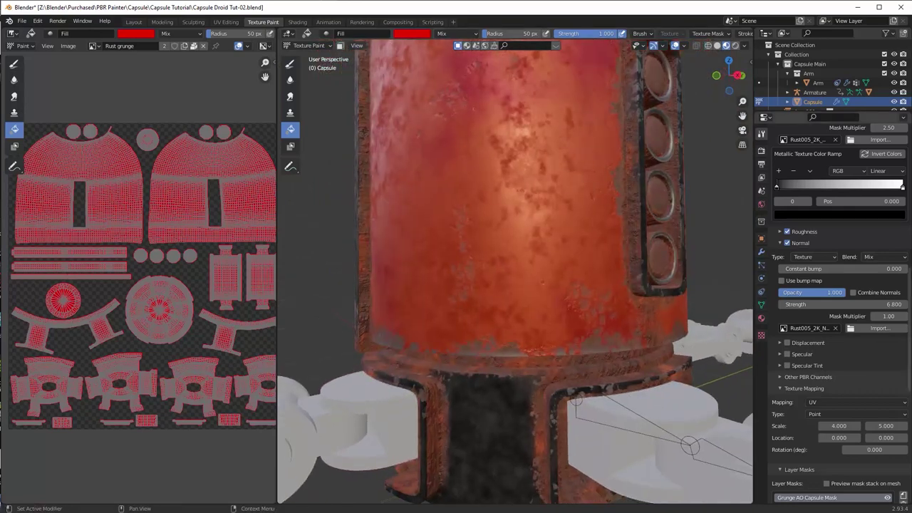
# Step: Set the Strength of the Rust grunge layer's Normal channel to 3.000 and check the capsule's lower rim
pyautogui.click(890, 305)
pyautogui.write('3')
pyautogui.press('Return')
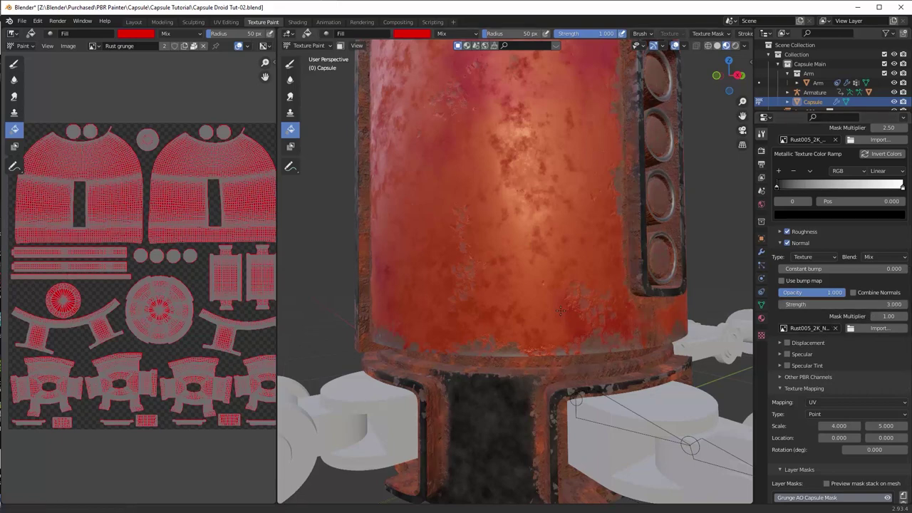
pyautogui.moveTo(606, 354); pyautogui.dragTo(452, 355, button='middle')
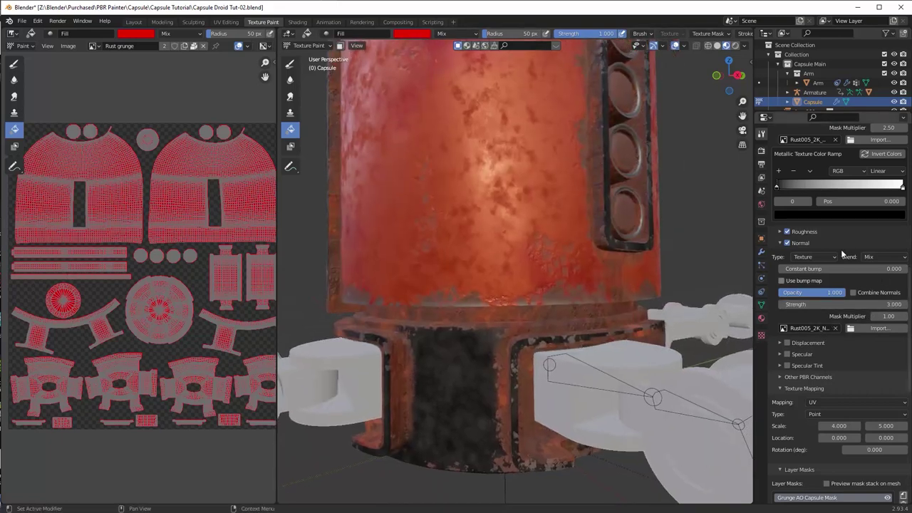
# Step: Enable RGB curves on the Rust grunge layer's Base Color and shape an S-curve through about (0.248, 0.100) and (0.845, 0.931)
pyautogui.scroll(5, 842, 257)
pyautogui.scroll(2, 840, 261)
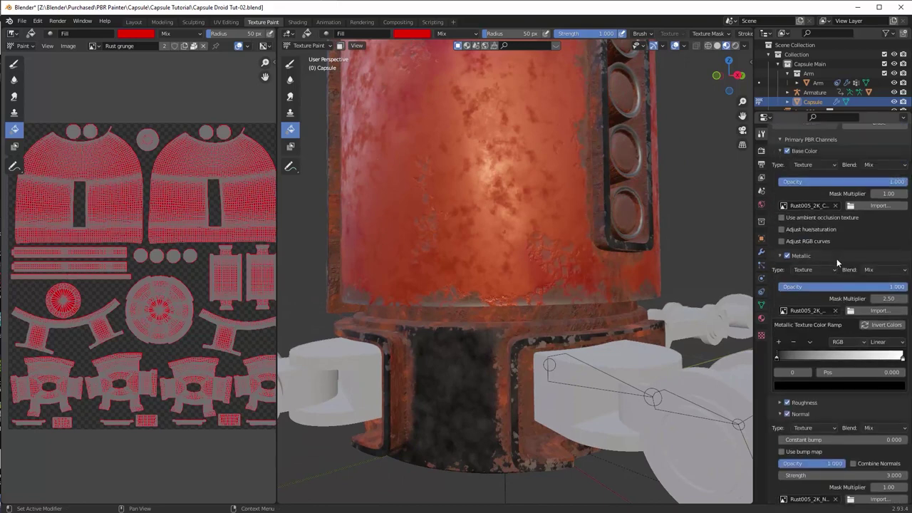
pyautogui.scroll(2, 801, 212)
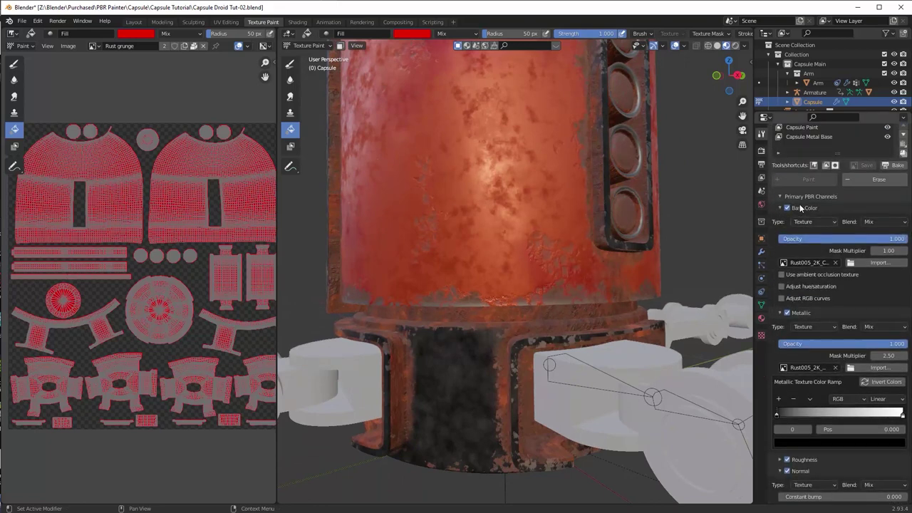
pyautogui.click(782, 299)
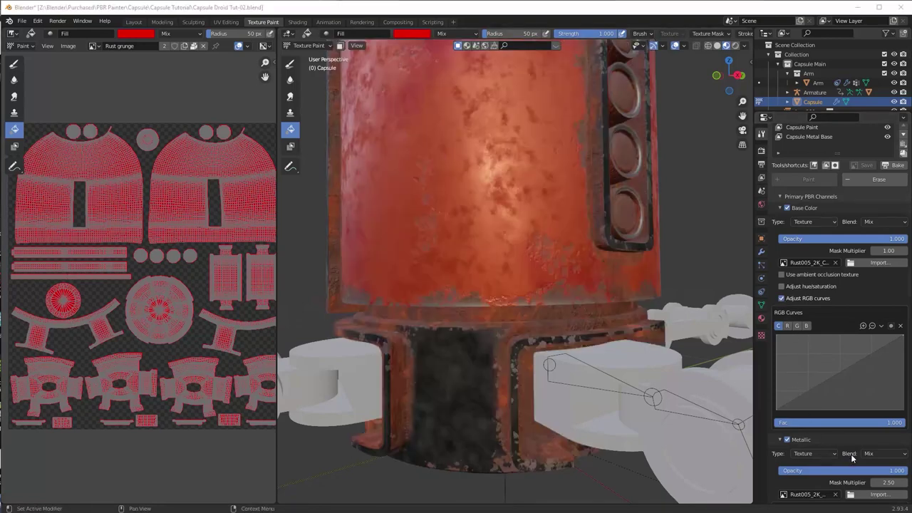
pyautogui.moveTo(804, 395); pyautogui.dragTo(805, 402)
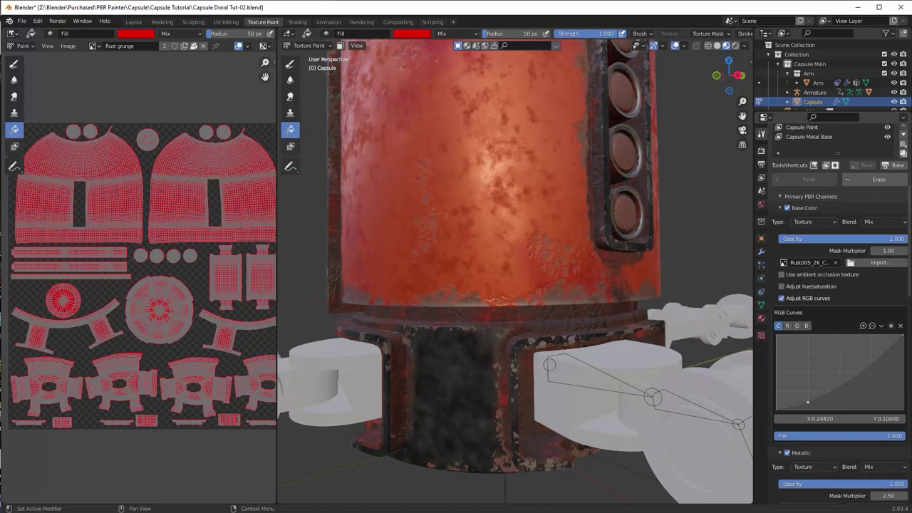
pyautogui.moveTo(885, 359); pyautogui.dragTo(884, 341)
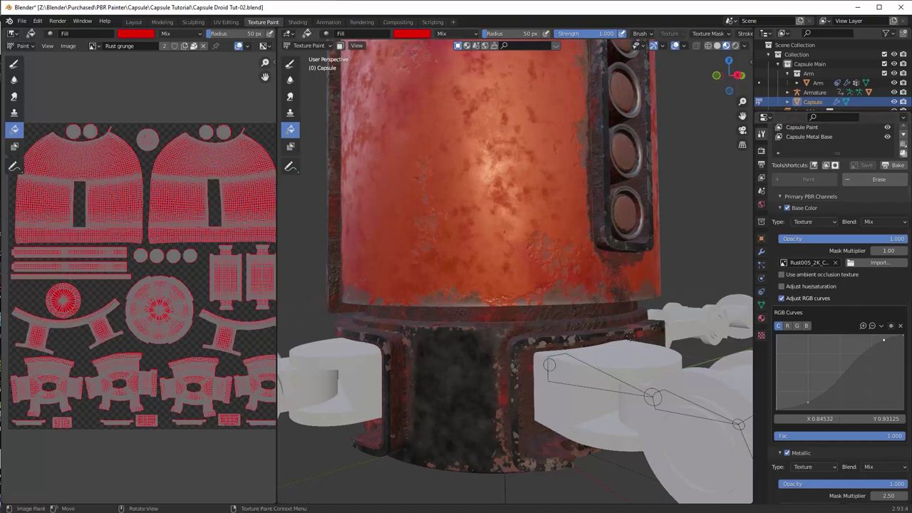
pyautogui.scroll(-1, 631, 336)
pyautogui.scroll(-2, 631, 332)
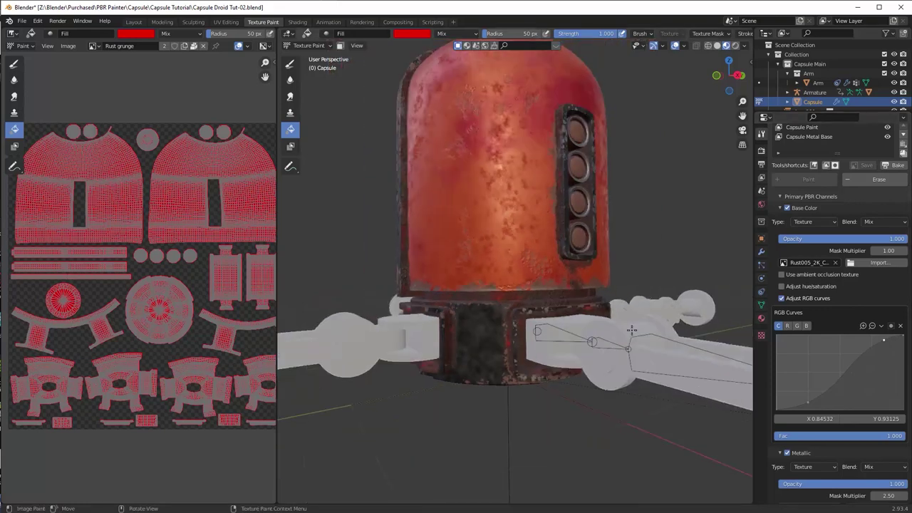
pyautogui.scroll(-2, 631, 331)
pyautogui.moveTo(632, 330)
pyautogui.mouseDown(button='middle')
pyautogui.moveTo(632, 344)
pyautogui.moveTo(624, 342)
pyautogui.mouseUp(button='middle')
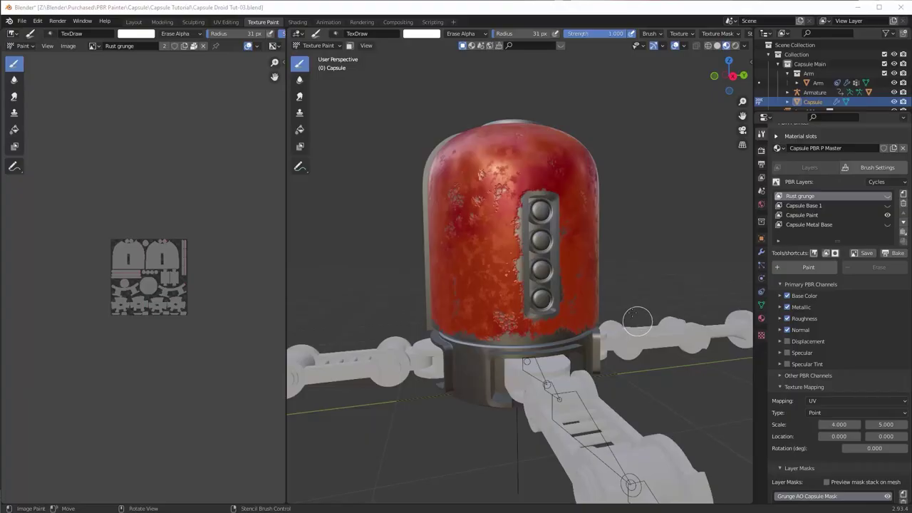
# Step: Examine the chipped paint edges beside the capsule's recessed panel with four round details, up close and from a distance
pyautogui.scroll(2, 580, 258)
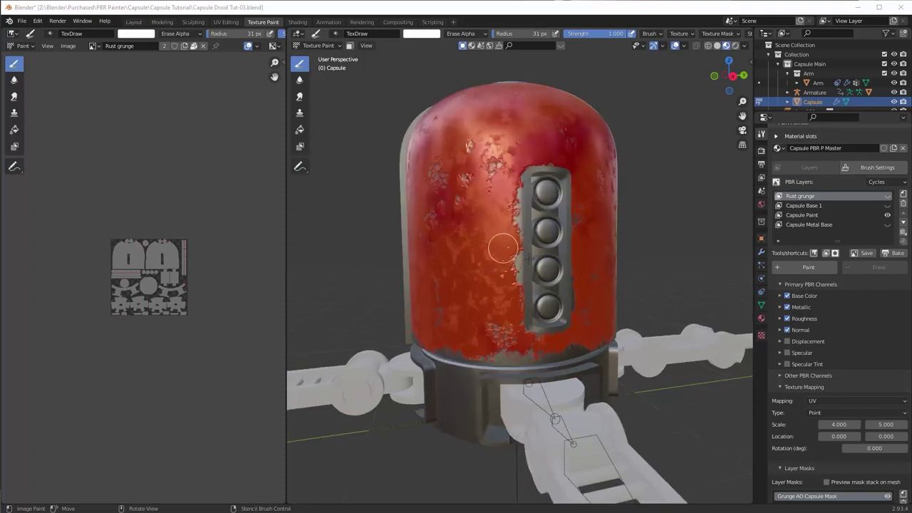
pyautogui.moveTo(549, 281); pyautogui.dragTo(565, 274, button='middle')
pyautogui.scroll(2, 565, 274)
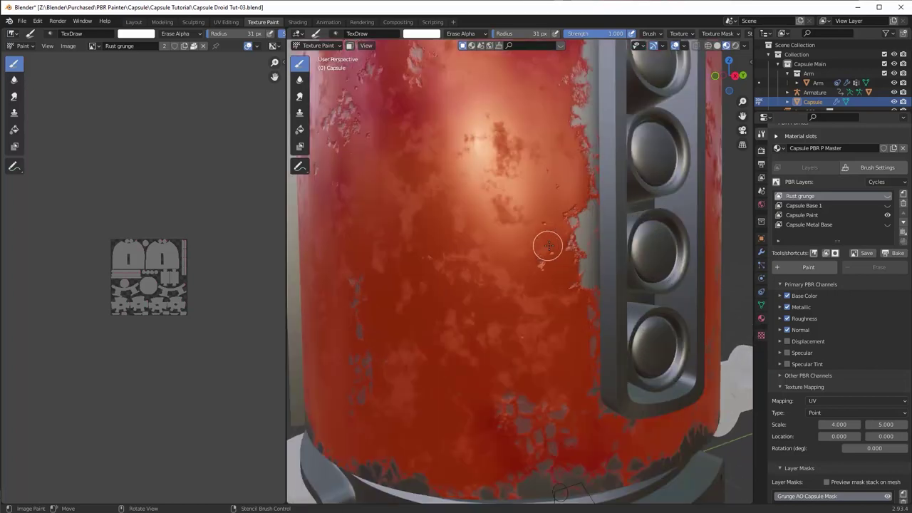
pyautogui.scroll(3, 546, 246)
pyautogui.moveTo(584, 179); pyautogui.dragTo(571, 195, button='middle')
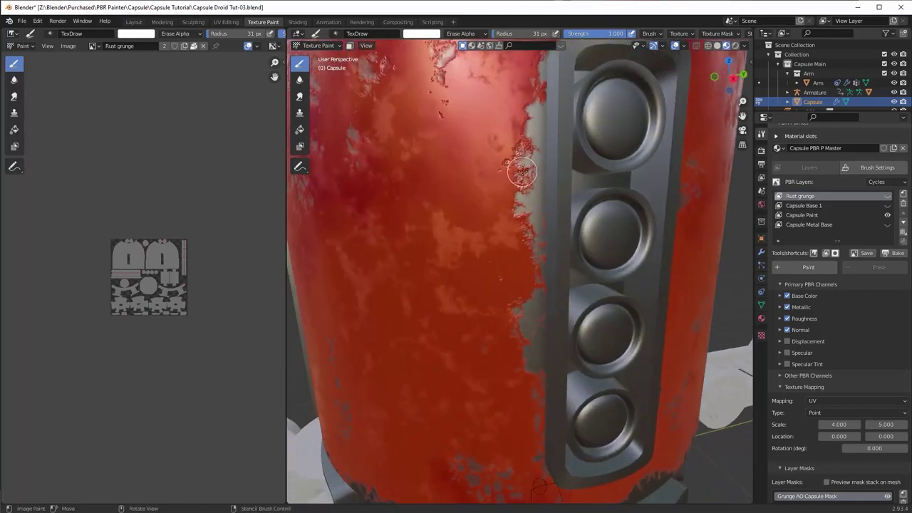
pyautogui.keyDown('shift'); pyautogui.moveTo(519, 161); pyautogui.dragTo(529, 197, button='middle'); pyautogui.keyUp('shift')
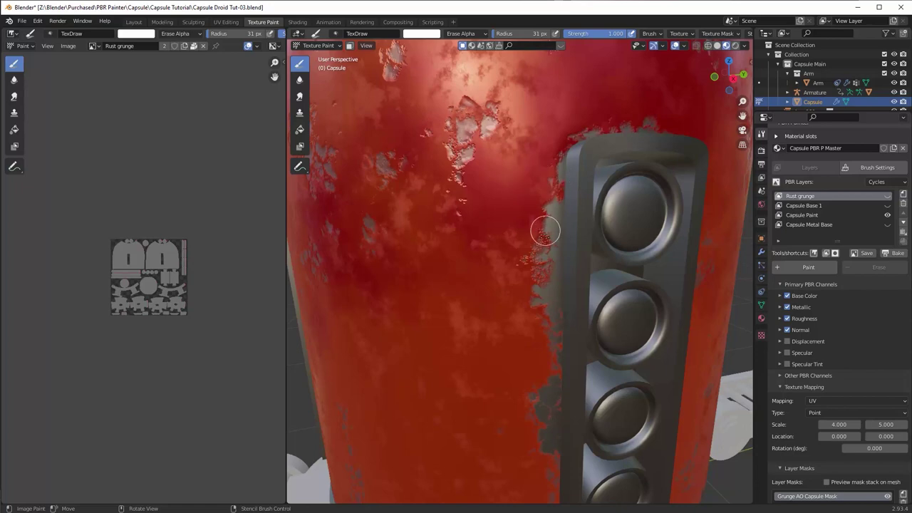
pyautogui.scroll(-3, 527, 299)
pyautogui.scroll(-3, 525, 285)
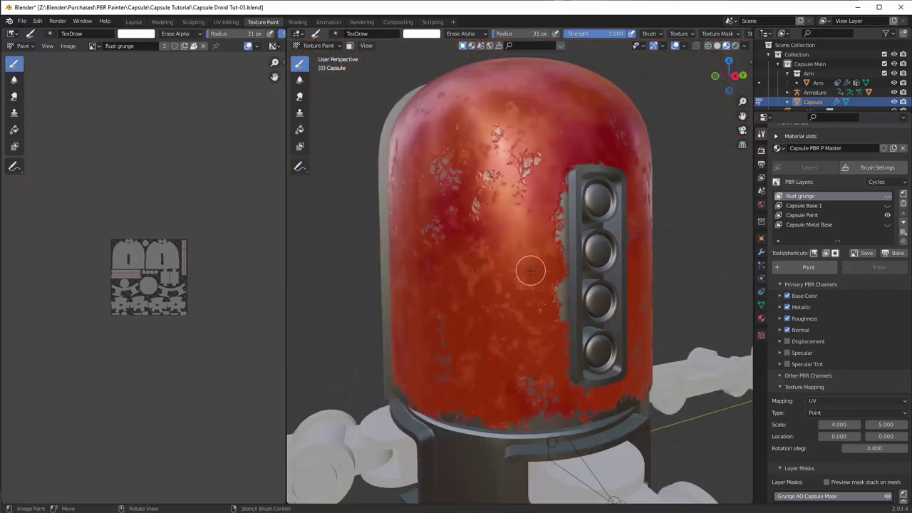
pyautogui.scroll(2, 526, 235)
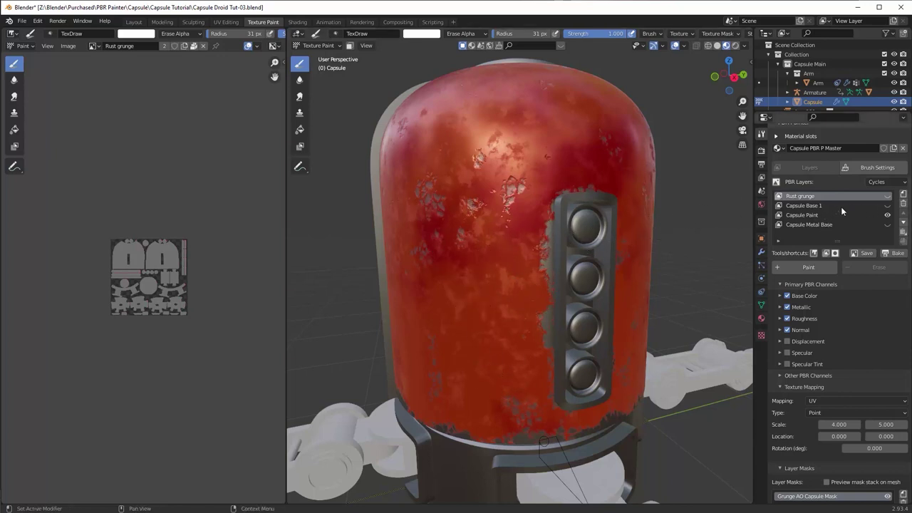
# Step: Add a new Multichannel layer named "Bump In" above the Rust grunge layer
pyautogui.click(903, 193)
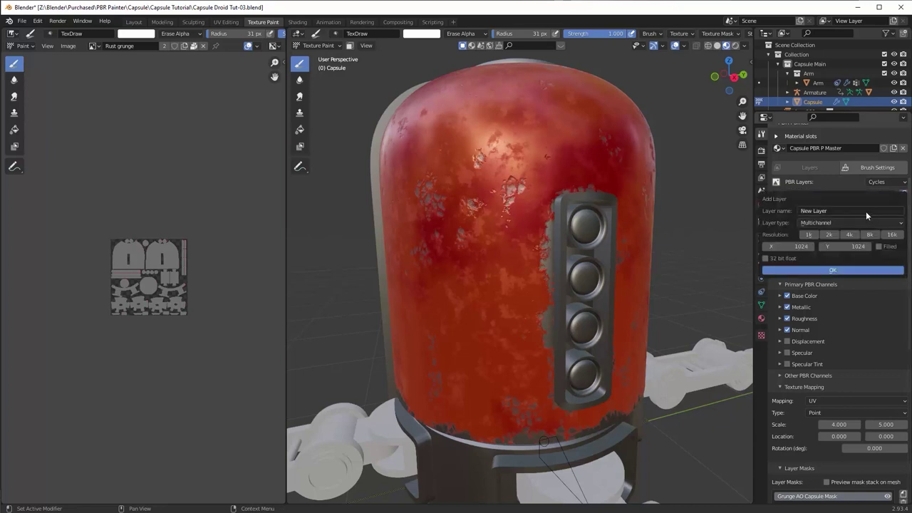
pyautogui.write('Bump')
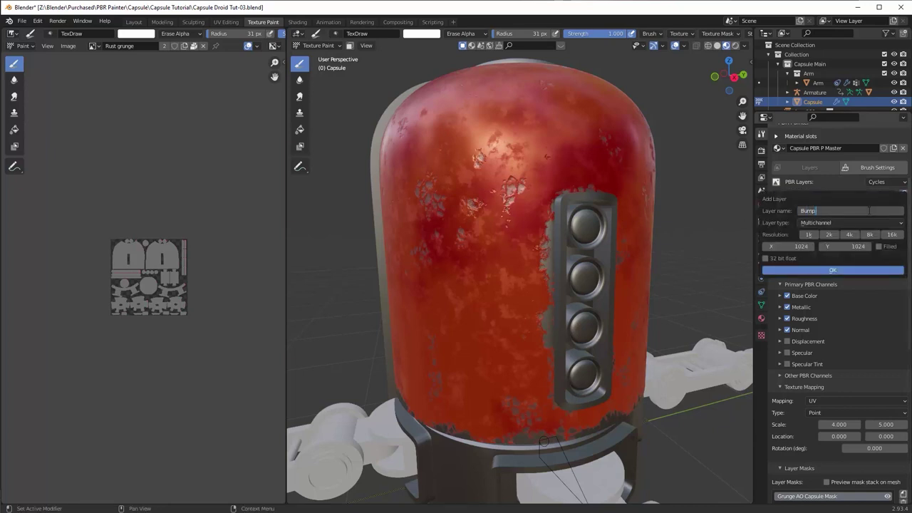
pyautogui.write(' in')
pyautogui.click(840, 271)
pyautogui.click(838, 271)
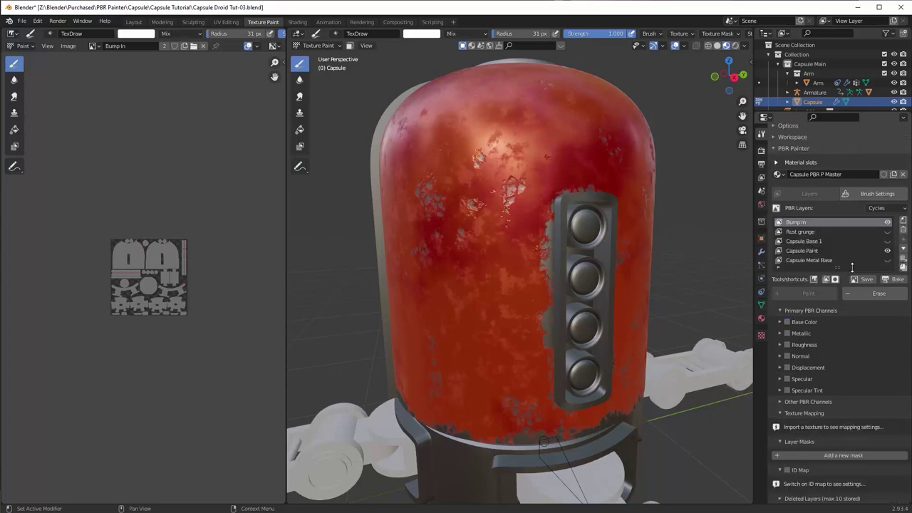
# Step: Enable the Normal channel on the Bump In layer and set its type to Link to Mask
pyautogui.click(786, 356)
pyautogui.scroll(-2, 820, 336)
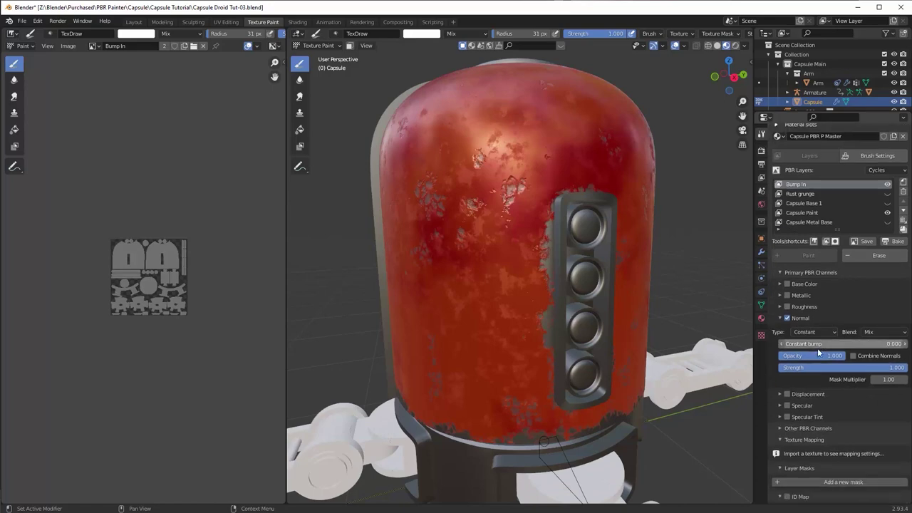
pyautogui.click(813, 333)
pyautogui.click(813, 370)
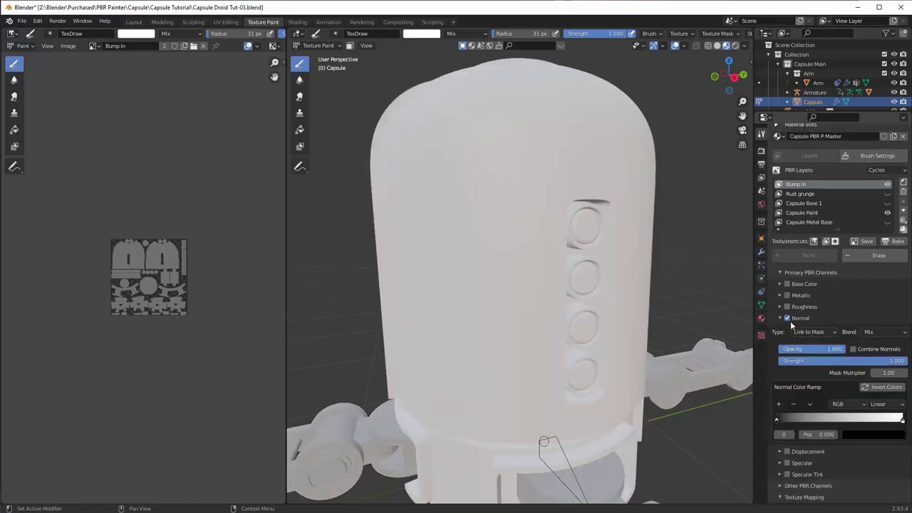
pyautogui.scroll(-1, 819, 314)
pyautogui.click(780, 298)
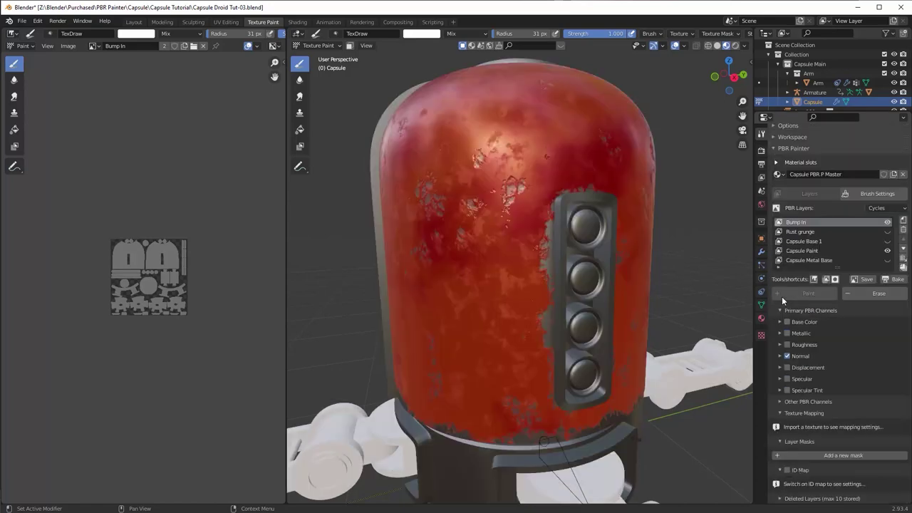
# Step: Add an Image Texture mask to the Bump In layer with a new blank 4096 × 4096 px image named "Bump In Map"
pyautogui.click(845, 456)
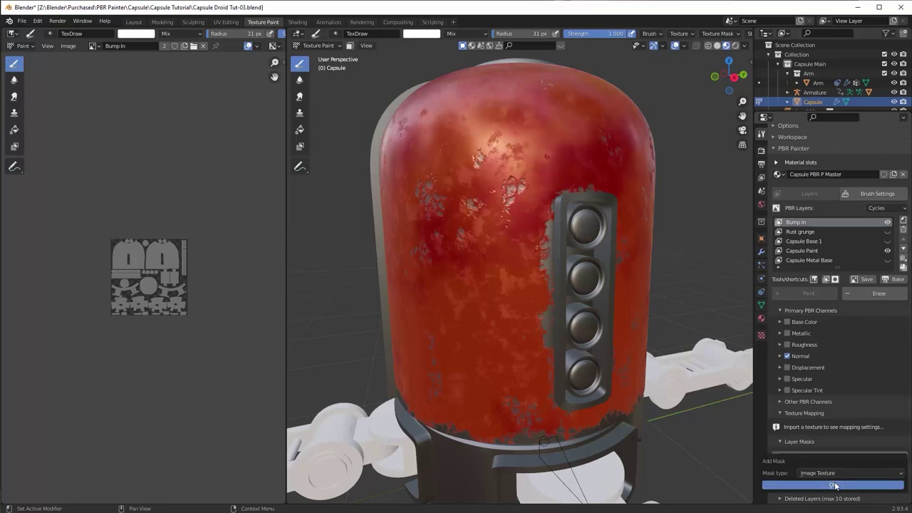
pyautogui.click(835, 485)
pyautogui.scroll(-4, 859, 421)
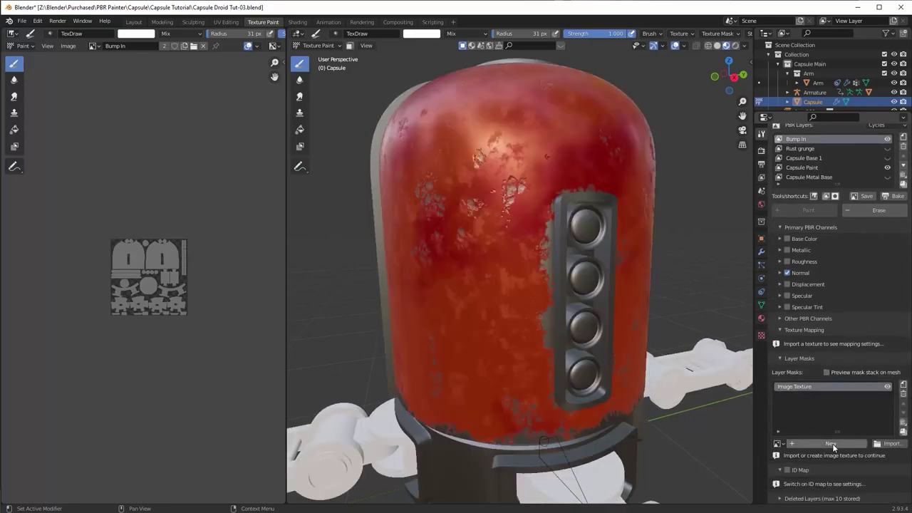
pyautogui.click(837, 444)
pyautogui.click(845, 415)
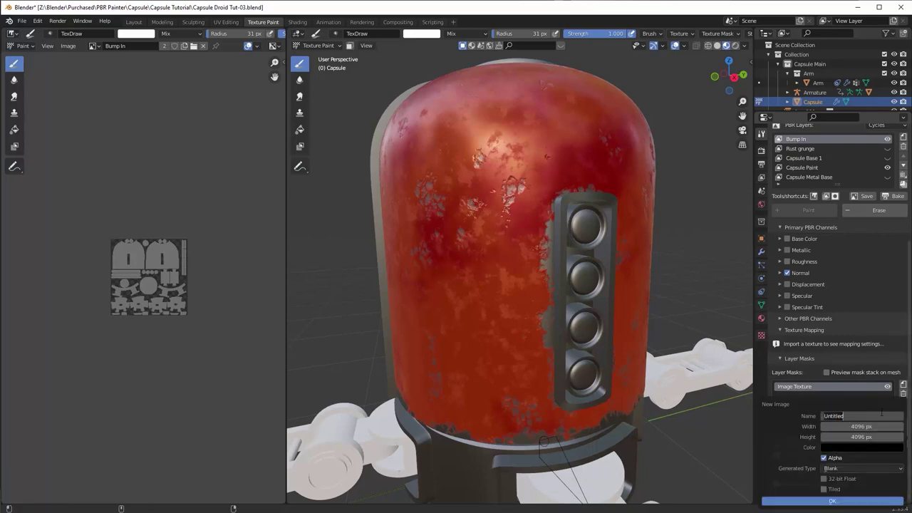
pyautogui.write('Bump In Map')
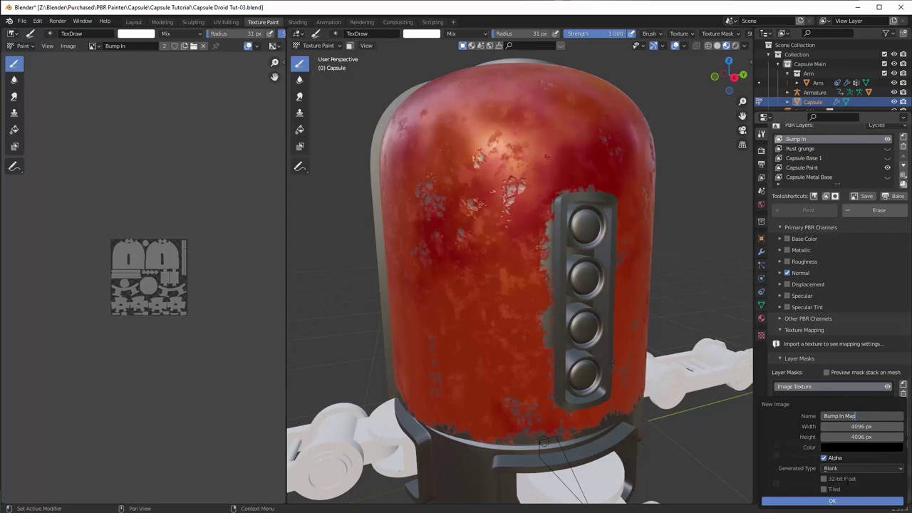
pyautogui.click(832, 501)
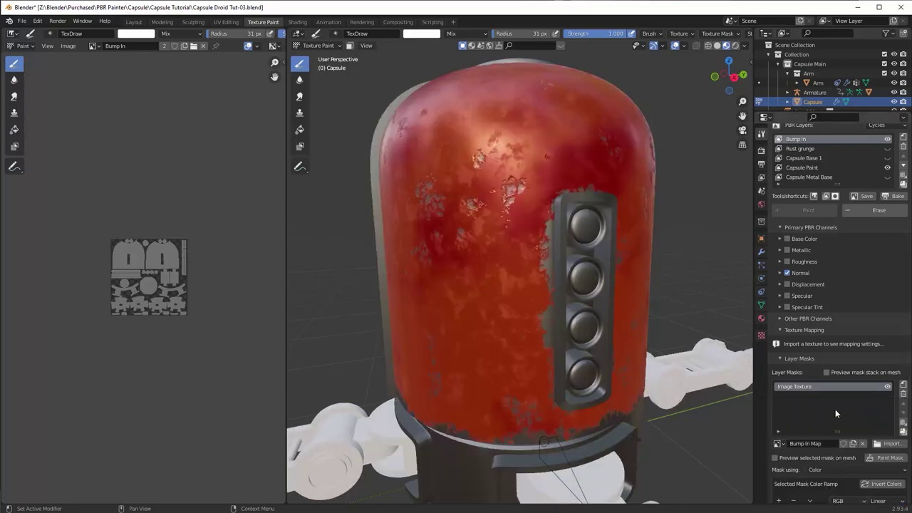
# Step: Preview the Bump In Map mask on the mesh and turn the preview off again
pyautogui.scroll(-2, 841, 415)
pyautogui.click(776, 382)
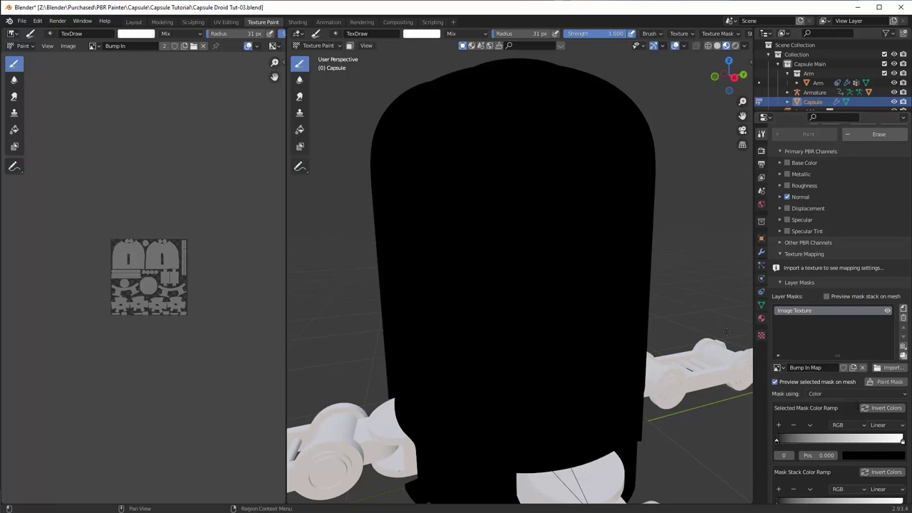
pyautogui.scroll(-3, 535, 214)
pyautogui.scroll(5, 837, 228)
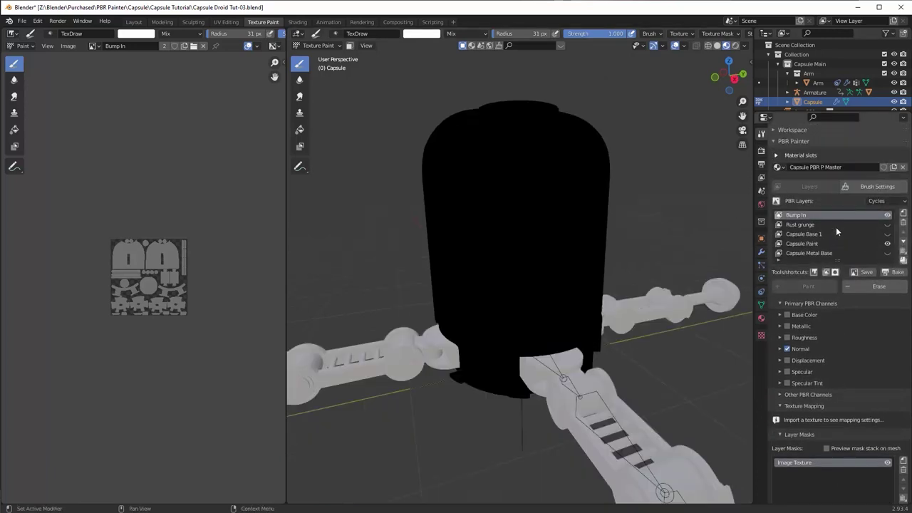
pyautogui.scroll(-2, 827, 349)
pyautogui.click(775, 440)
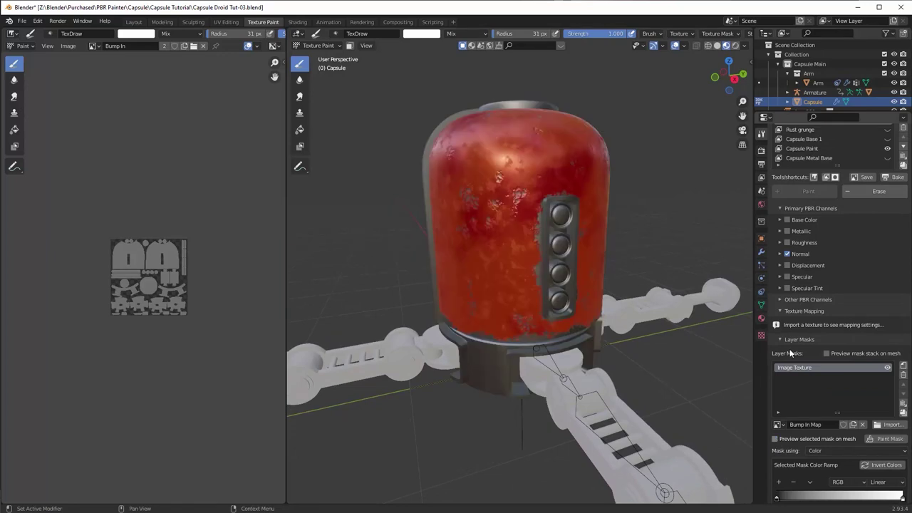
pyautogui.scroll(2, 827, 203)
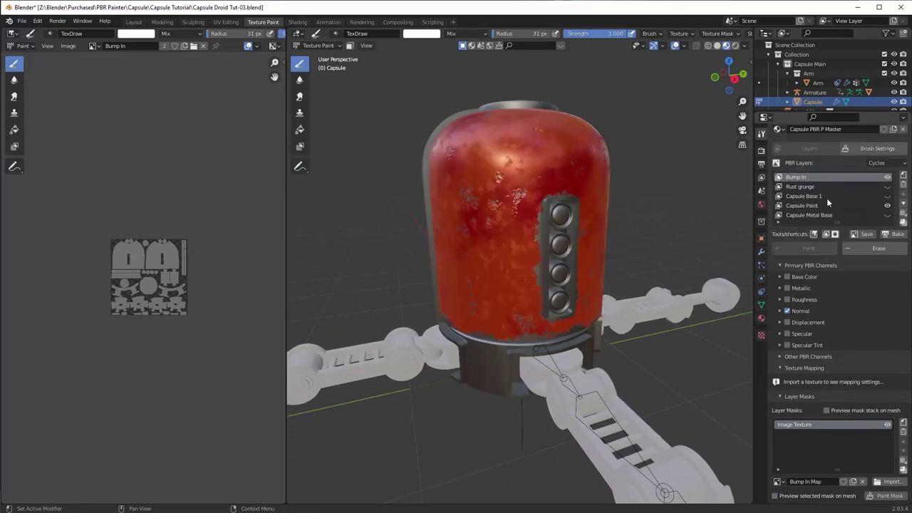
# Step: Preview the Bump In Map mask on the mesh and activate the Fill tool for painting it
pyautogui.click(307, 131)
pyautogui.click(469, 184)
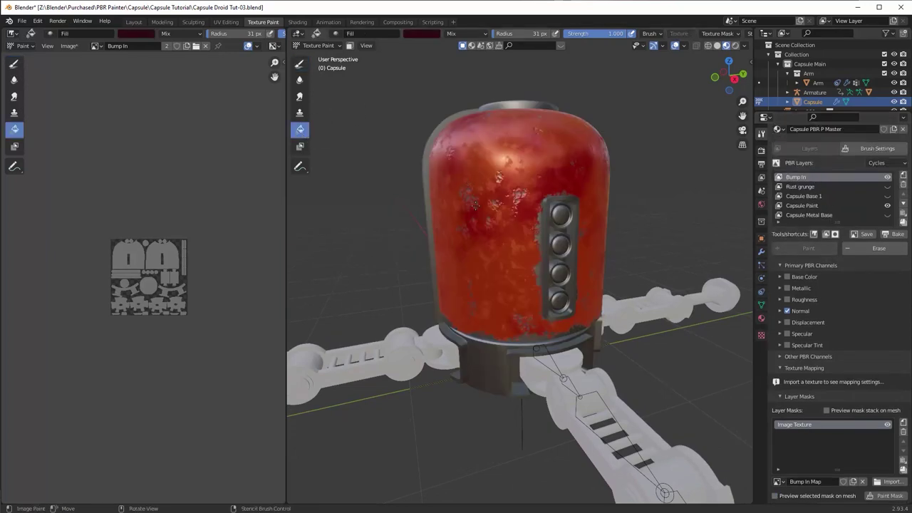
pyautogui.scroll(-4, 845, 306)
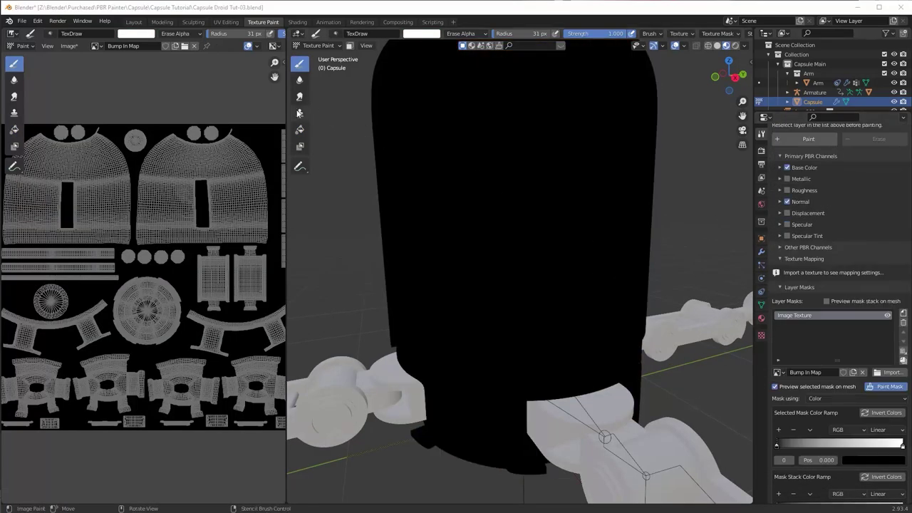
pyautogui.click(299, 130)
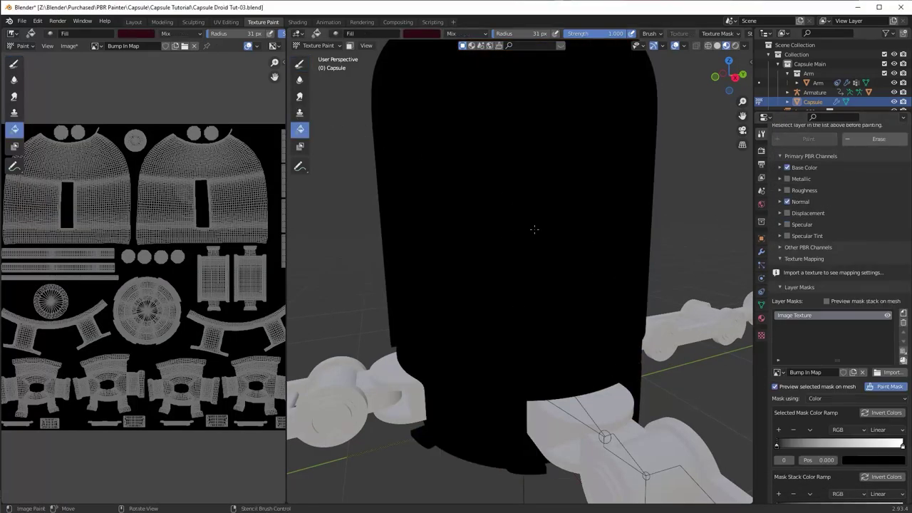
# Step: Raise the red Base Color paint to full brightness, disable the channel and fill the Bump In Map mask with that colour
pyautogui.click(782, 169)
pyautogui.click(877, 193)
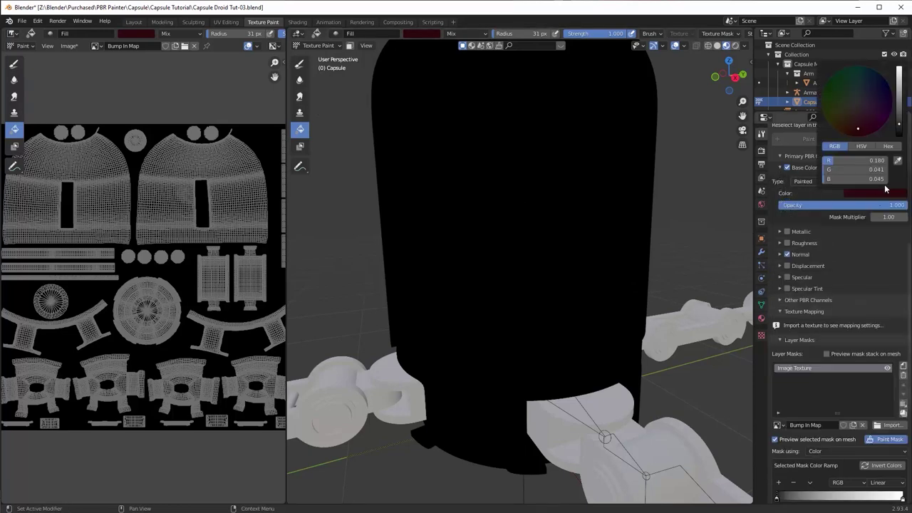
pyautogui.moveTo(900, 132); pyautogui.dragTo(898, 69)
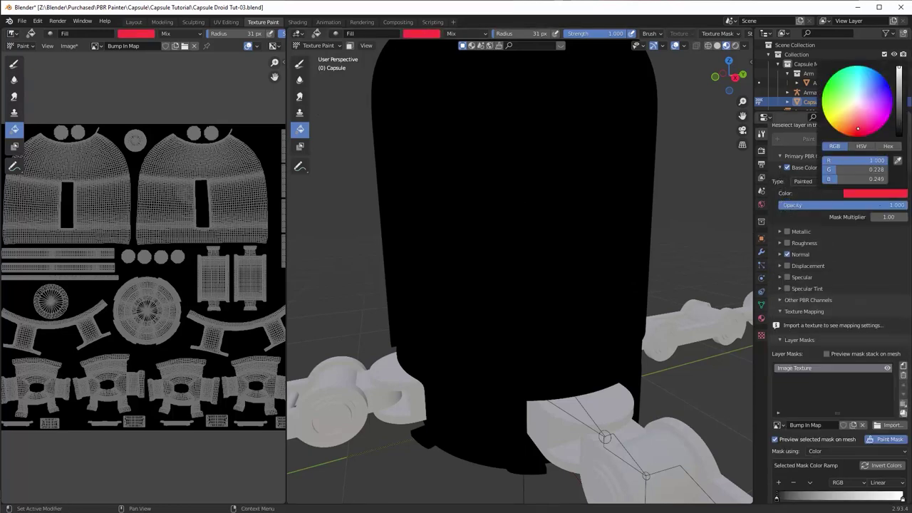
pyautogui.click(787, 168)
pyautogui.click(780, 167)
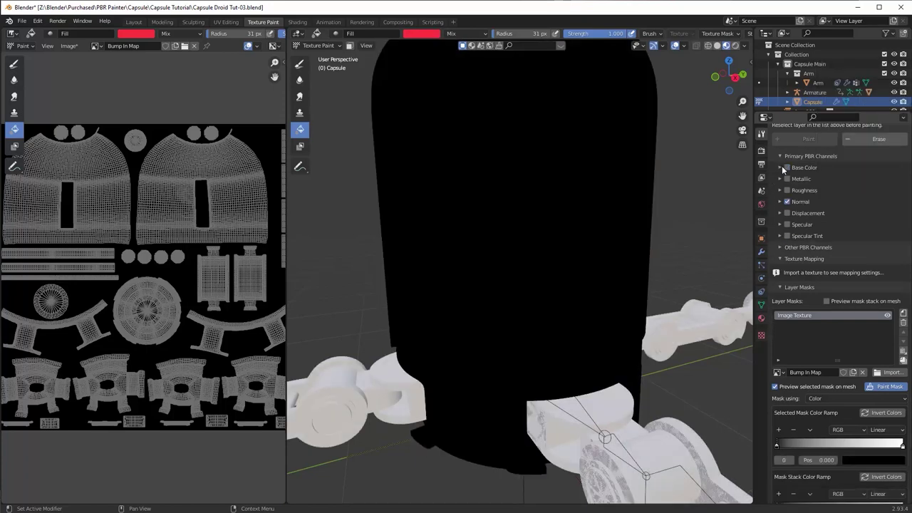
pyautogui.click(519, 208)
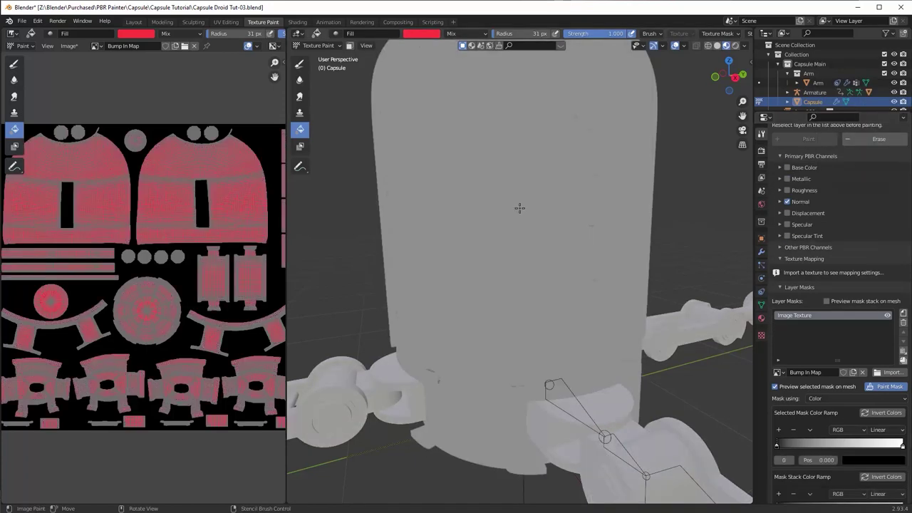
# Step: Change the painted Base Color to pure white and fill the whole Bump In Map mask with it
pyautogui.click(779, 166)
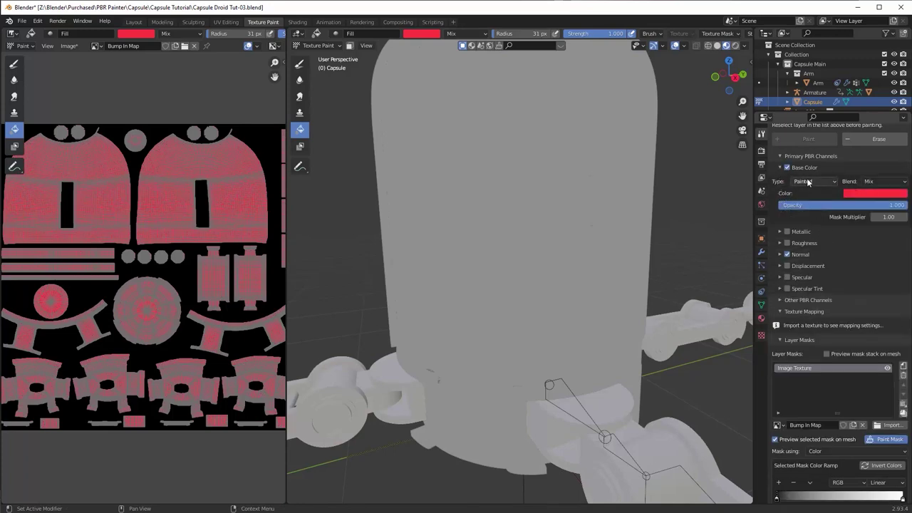
pyautogui.click(781, 166)
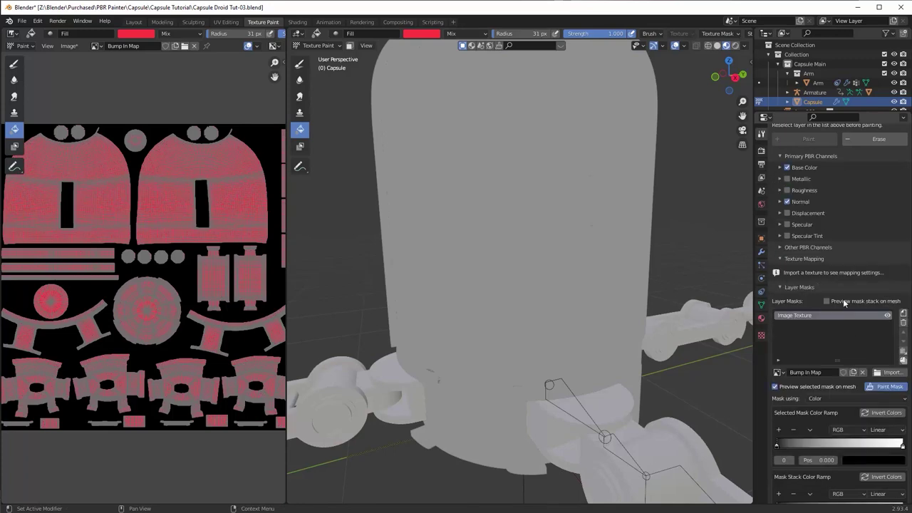
pyautogui.click(780, 167)
pyautogui.click(851, 194)
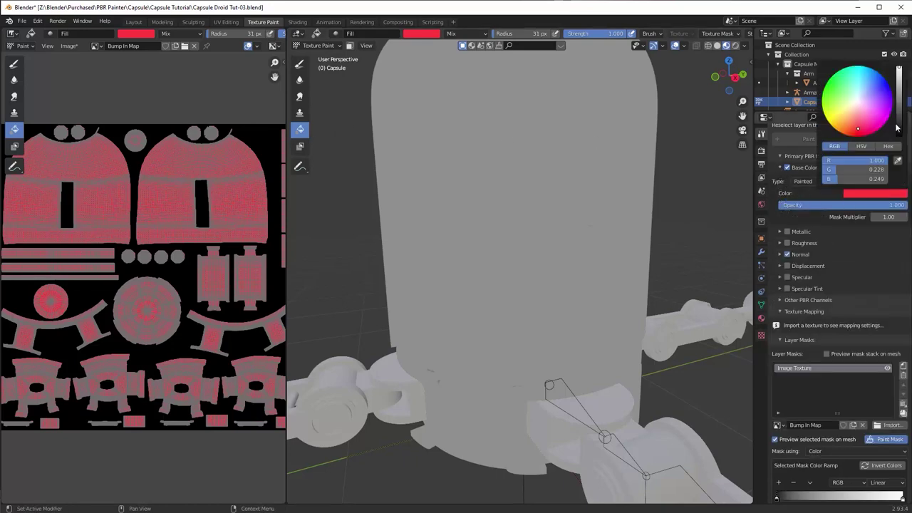
pyautogui.click(861, 194)
pyautogui.click(861, 146)
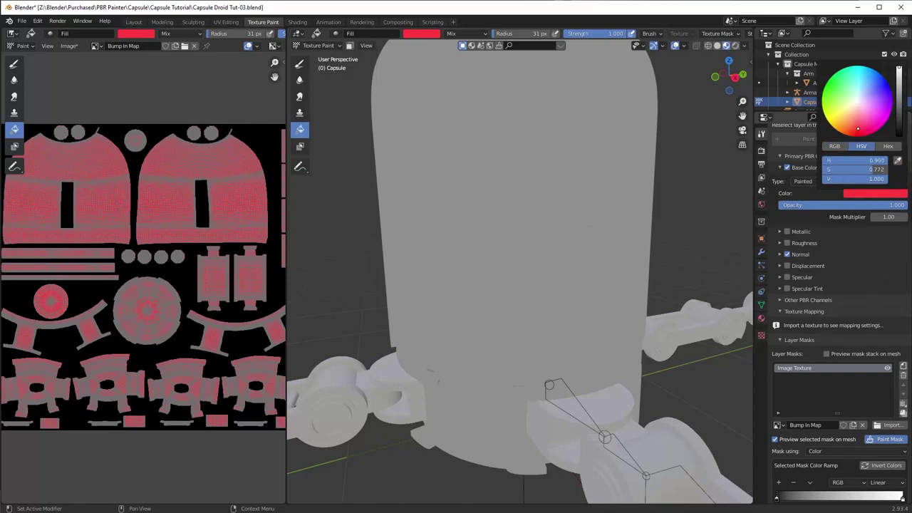
pyautogui.click(854, 179)
pyautogui.press('Return')
pyautogui.moveTo(869, 168); pyautogui.dragTo(823, 163)
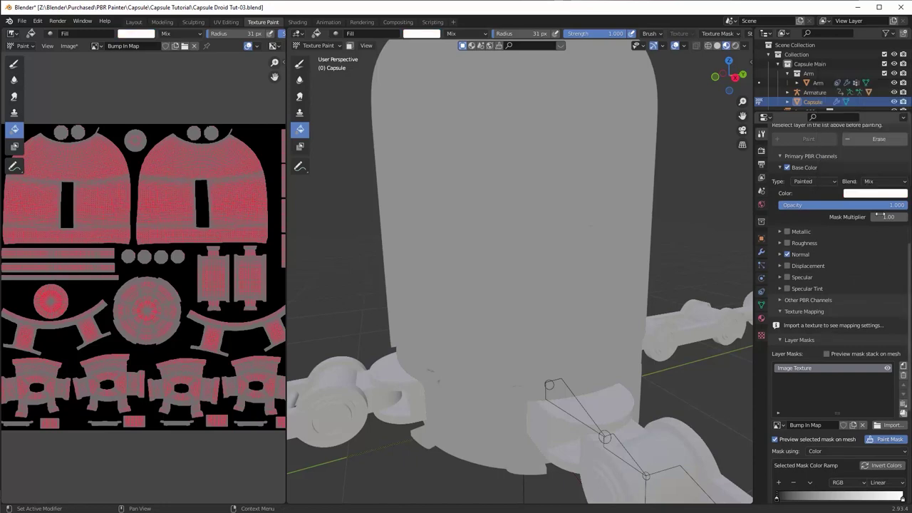
pyautogui.click(534, 252)
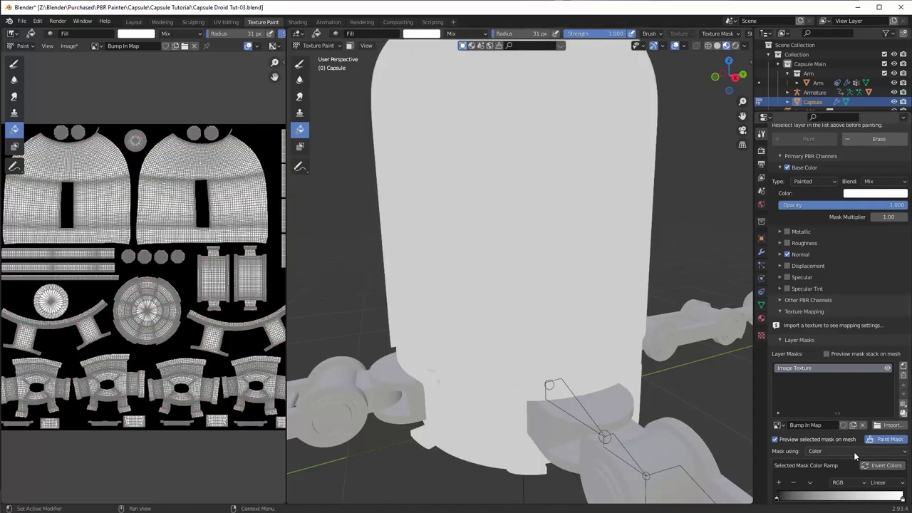
# Step: Disable the Base Color channel, turn off the selected mask preview and switch to the Draw brush with Erase Alpha blending
pyautogui.click(788, 168)
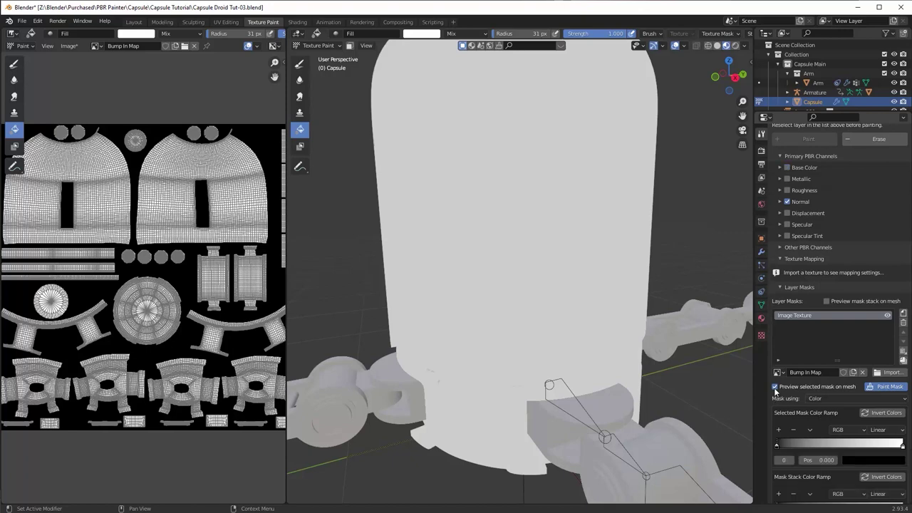
pyautogui.click(776, 387)
pyautogui.click(299, 63)
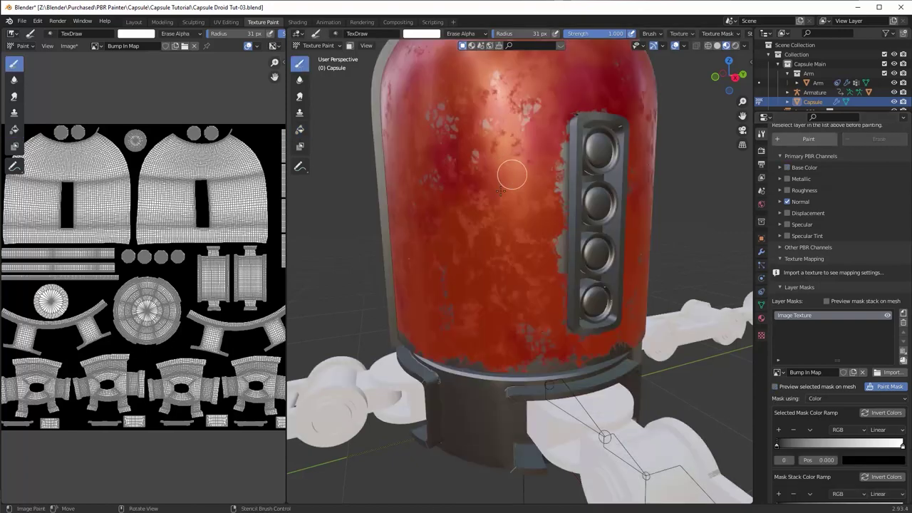
# Step: Erase a curved test groove into the front of the capsule's painted shell and undo the stroke
pyautogui.moveTo(517, 181)
pyautogui.mouseDown()
pyautogui.moveTo(475, 174)
pyautogui.moveTo(497, 237)
pyautogui.mouseUp()
pyautogui.moveTo(544, 218)
pyautogui.mouseDown(button='middle')
pyautogui.moveTo(548, 184)
pyautogui.moveTo(563, 215)
pyautogui.moveTo(550, 210)
pyautogui.mouseUp(button='middle')
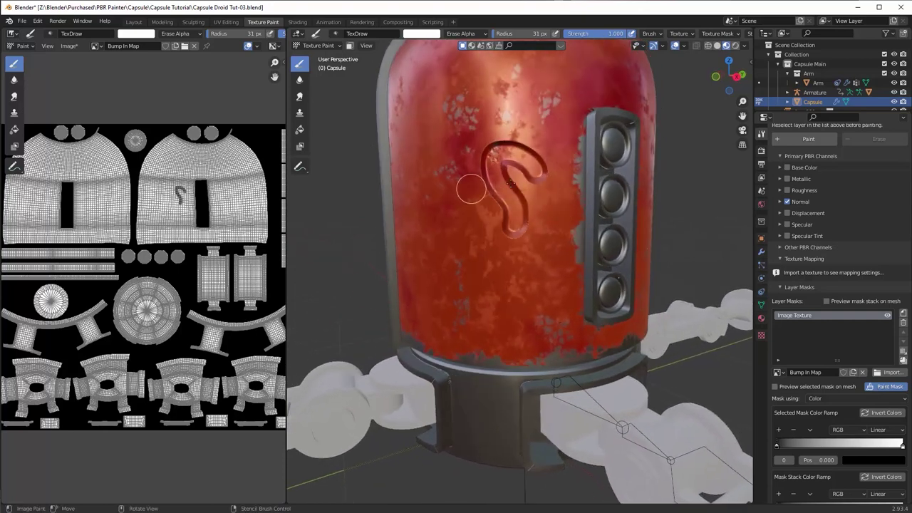
pyautogui.hotkey('ctrl', 'z')
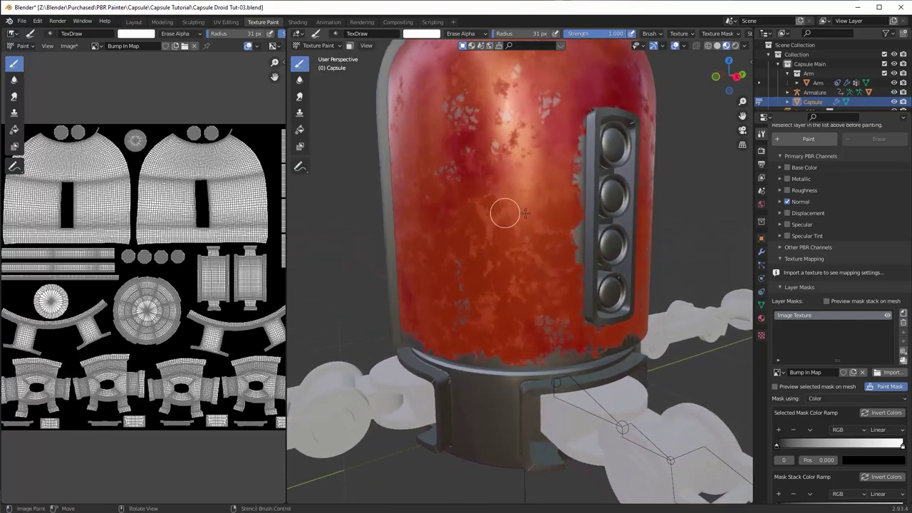
# Step: Enable the brush texture in the brush settings, using Capsule Insets Alpha1.png with Stencil mapping
pyautogui.scroll(4, 866, 229)
pyautogui.scroll(4, 869, 228)
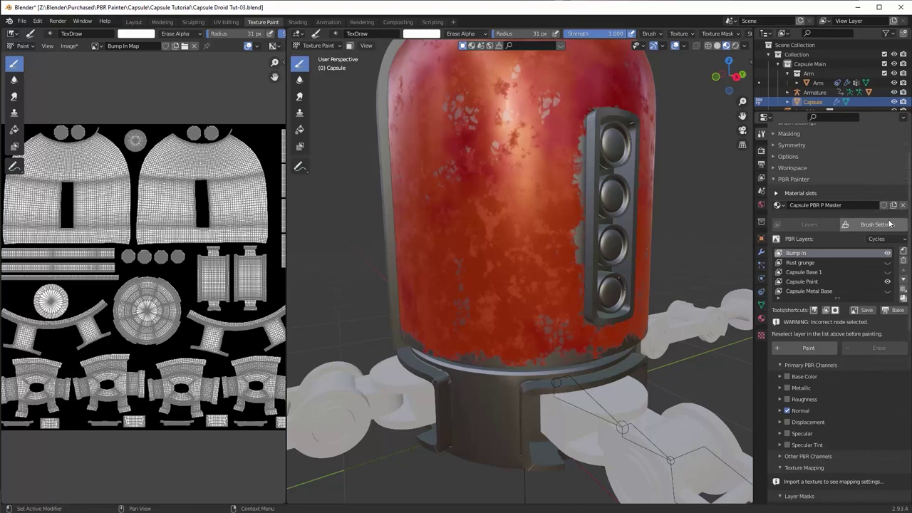
pyautogui.click(883, 228)
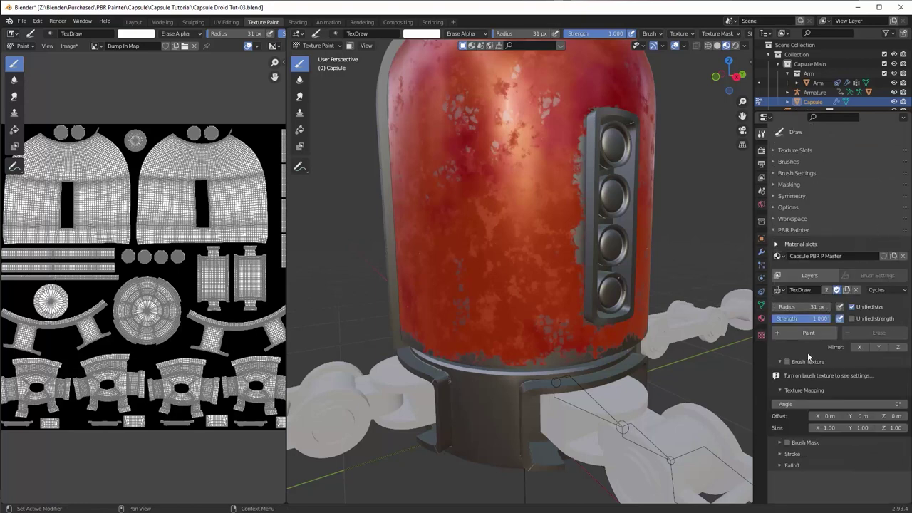
pyautogui.click(788, 364)
pyautogui.scroll(-2, 791, 363)
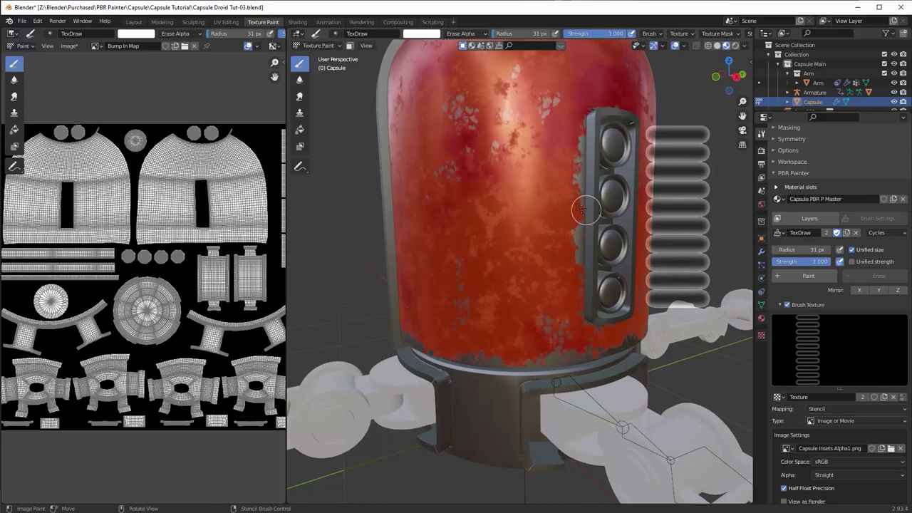
# Step: Switch the 3D view to orthographic and move the inset stencil onto the capsule beside the panel of round lights
pyautogui.click(743, 145)
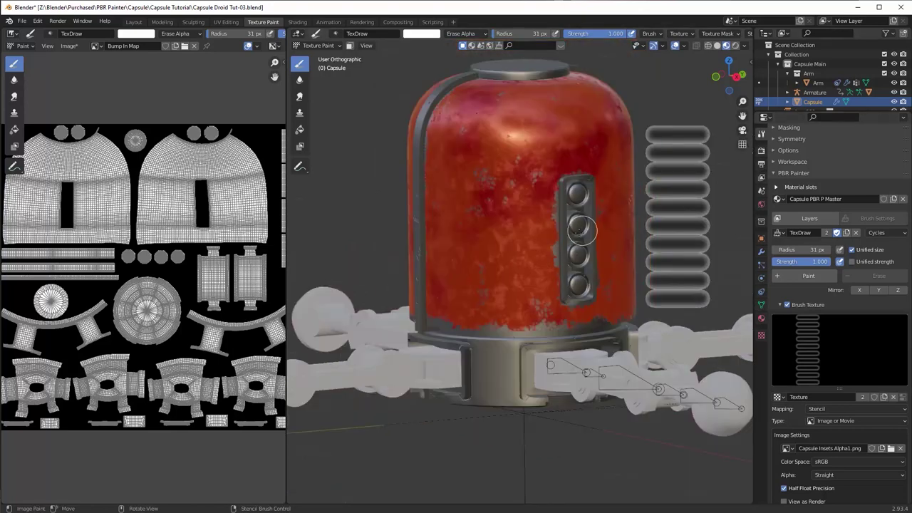
pyautogui.moveTo(583, 231)
pyautogui.mouseDown(button='right')
pyautogui.moveTo(430, 236)
pyautogui.moveTo(417, 257)
pyautogui.mouseUp(button='right')
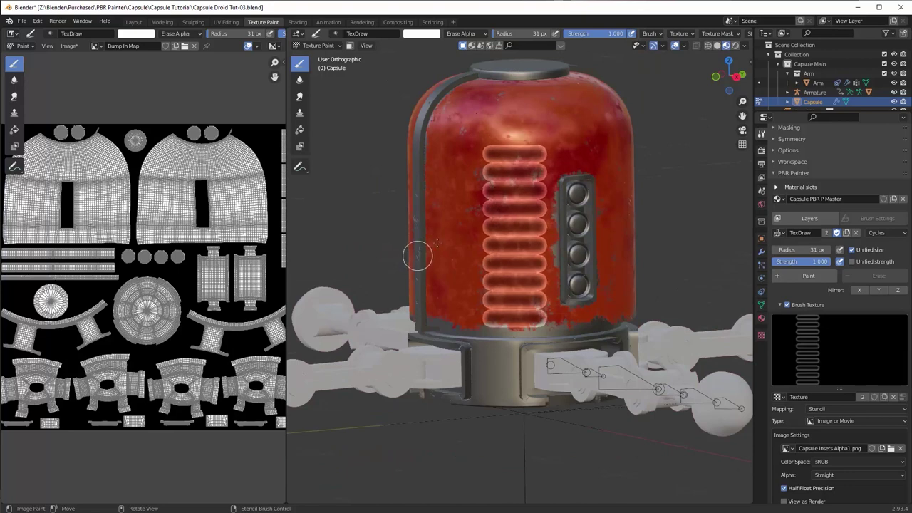
pyautogui.moveTo(524, 242)
pyautogui.mouseDown(button='right')
pyautogui.moveTo(526, 222)
pyautogui.moveTo(514, 230)
pyautogui.moveTo(545, 250)
pyautogui.mouseUp(button='right')
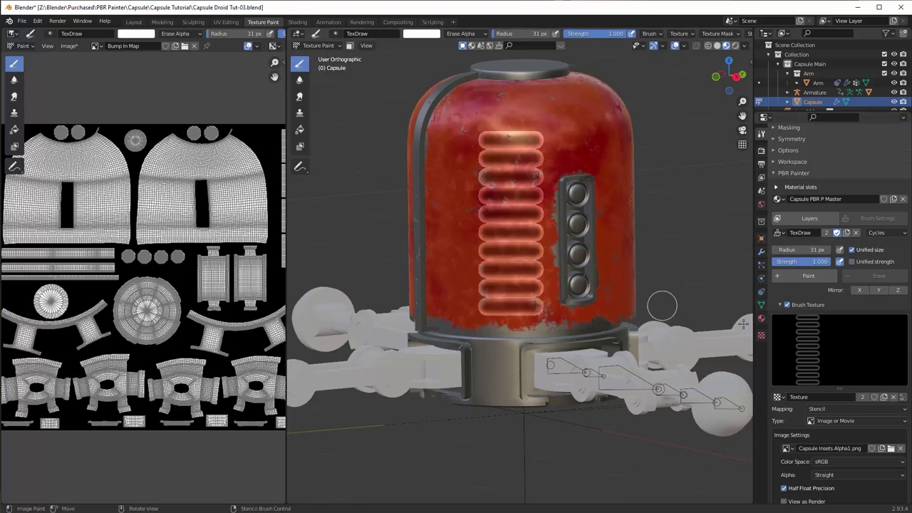
# Step: Try a slight rotation of the brush texture and set its angle back to 0°
pyautogui.scroll(-5, 837, 356)
pyautogui.scroll(-4, 837, 356)
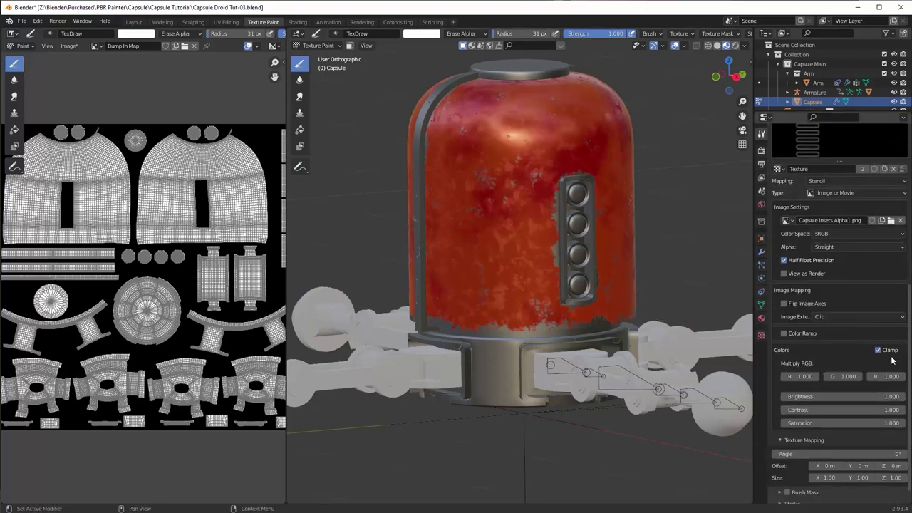
pyautogui.moveTo(797, 437); pyautogui.dragTo(801, 437)
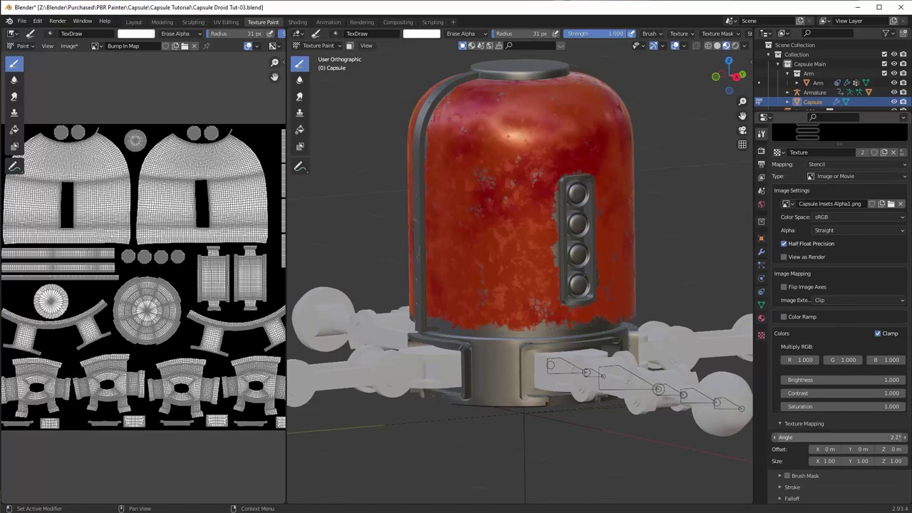
pyautogui.click(888, 437)
pyautogui.write('0')
pyautogui.press('Return')
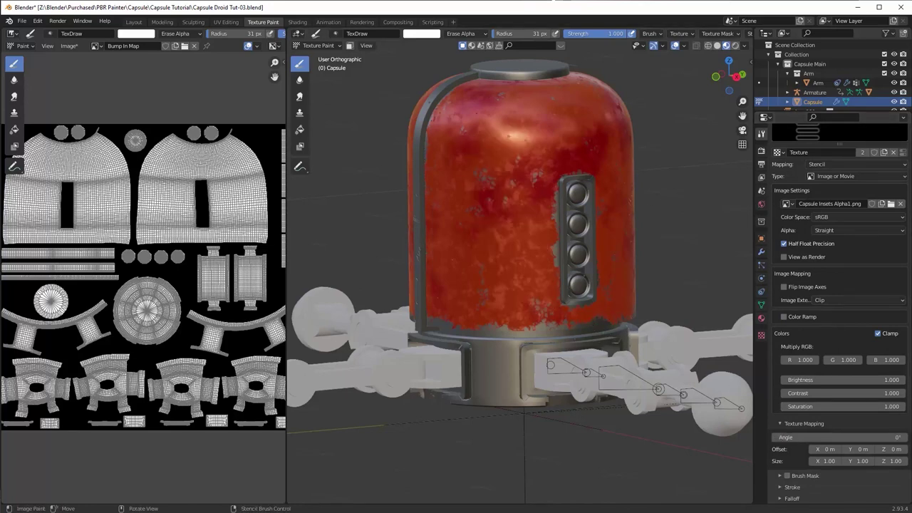
# Step: Align the inset stencil left of the front light panel and erase its column of vent slots into the mask
pyautogui.scroll(2, 621, 185)
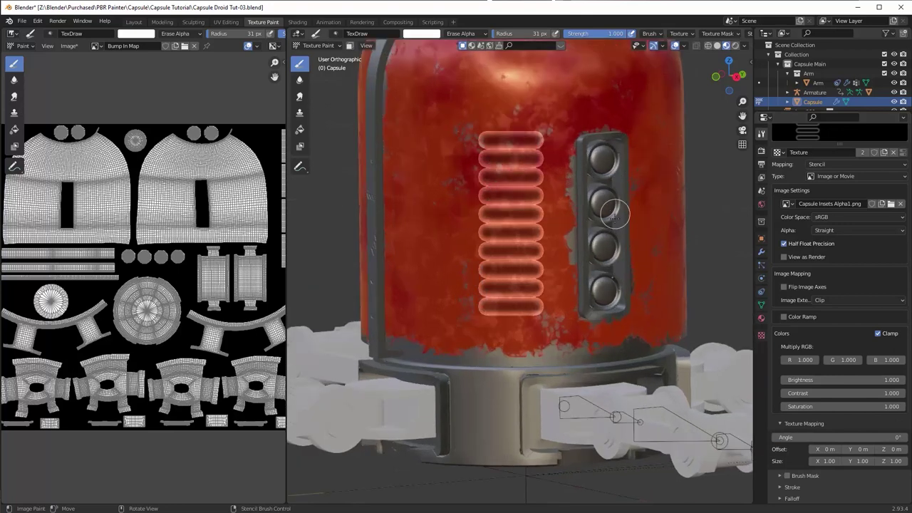
pyautogui.moveTo(615, 214); pyautogui.dragTo(583, 222, button='middle')
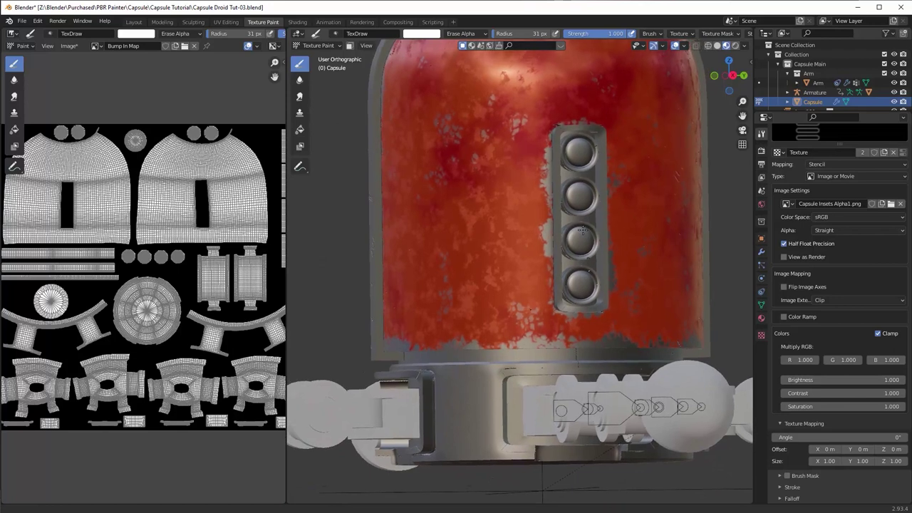
pyautogui.moveTo(519, 200); pyautogui.dragTo(518, 196, button='right')
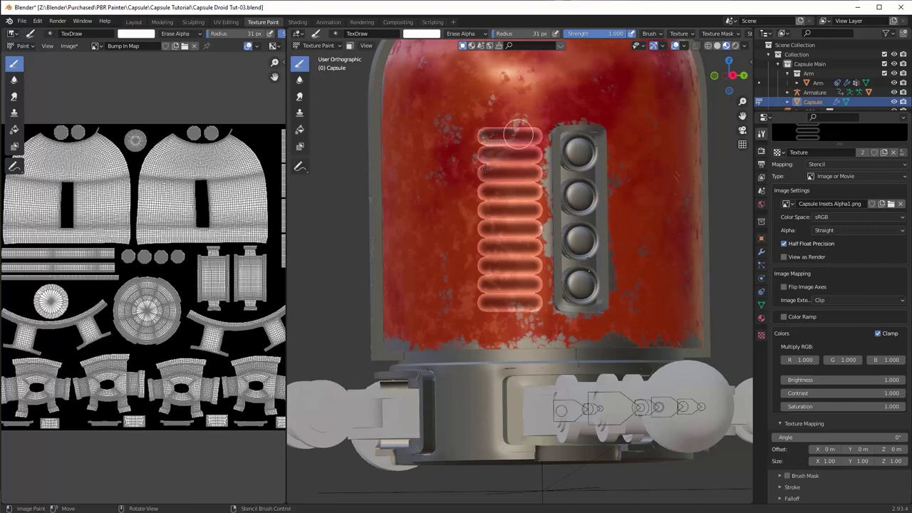
pyautogui.moveTo(531, 134)
pyautogui.mouseDown()
pyautogui.moveTo(474, 292)
pyautogui.moveTo(560, 251)
pyautogui.moveTo(509, 315)
pyautogui.mouseUp()
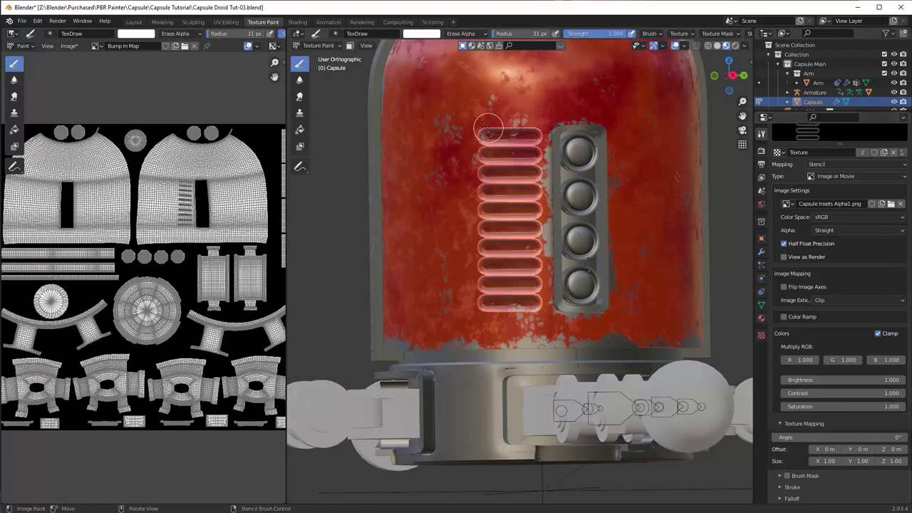
# Step: Align the inset stencil right of the front light panel and erase a matching column of vent slots into the mask
pyautogui.moveTo(675, 240); pyautogui.dragTo(566, 230, button='middle')
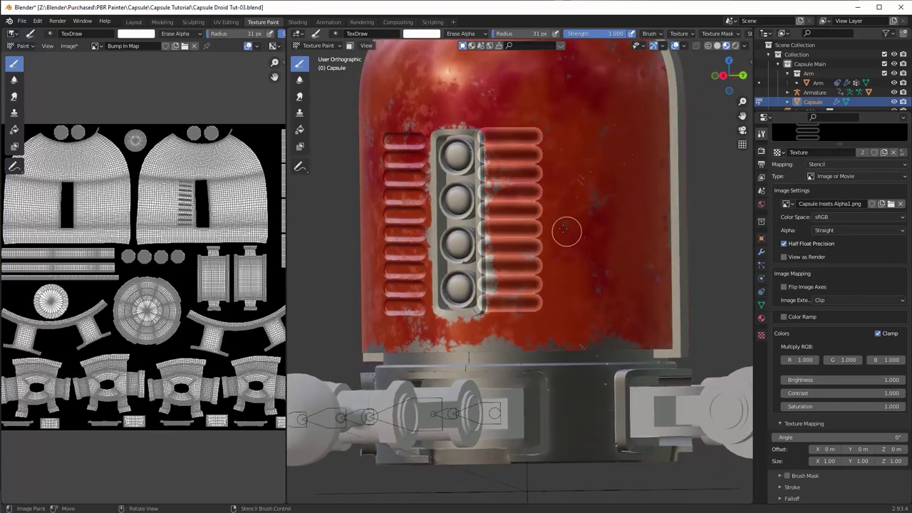
pyautogui.moveTo(529, 224); pyautogui.dragTo(541, 227, button='right')
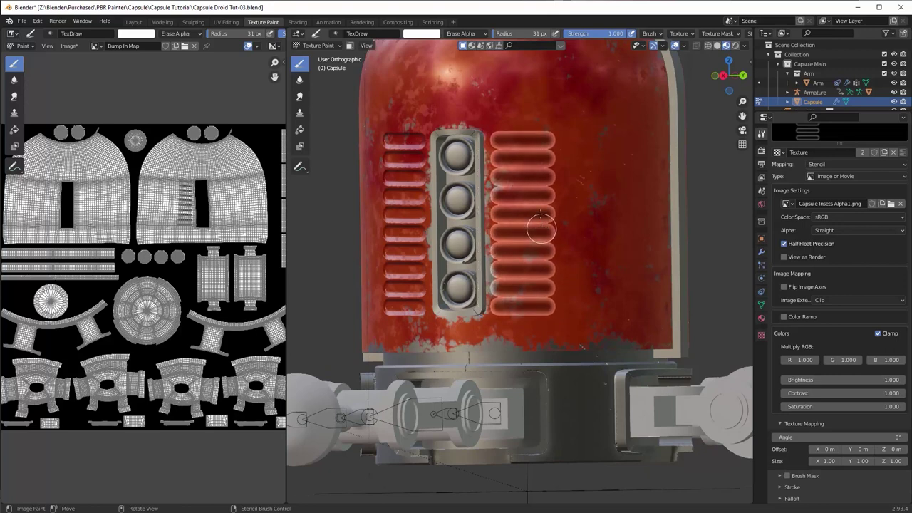
pyautogui.moveTo(523, 136)
pyautogui.mouseDown()
pyautogui.moveTo(535, 130)
pyautogui.moveTo(538, 139)
pyautogui.moveTo(518, 136)
pyautogui.moveTo(546, 216)
pyautogui.moveTo(549, 307)
pyautogui.moveTo(530, 274)
pyautogui.moveTo(525, 171)
pyautogui.moveTo(516, 299)
pyautogui.moveTo(497, 202)
pyautogui.moveTo(505, 306)
pyautogui.moveTo(502, 203)
pyautogui.moveTo(527, 245)
pyautogui.mouseUp()
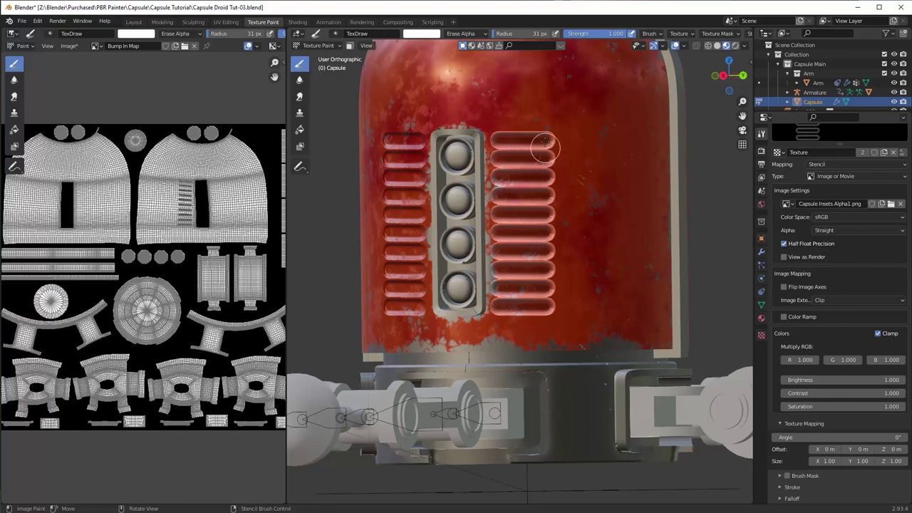
# Step: Align the inset stencil left of the light panel on the capsule's opposite side and erase a column of vent slots into the mask
pyautogui.scroll(6, 842, 265)
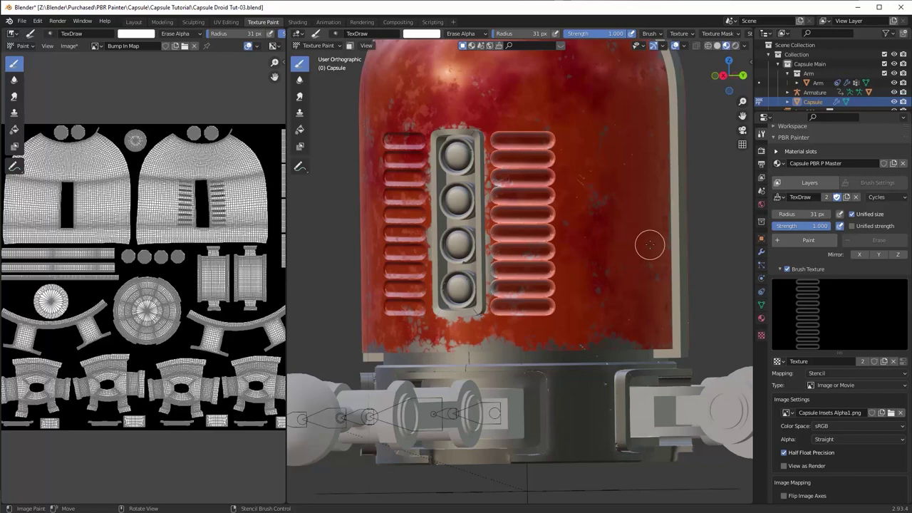
pyautogui.moveTo(629, 206); pyautogui.dragTo(466, 203, button='middle')
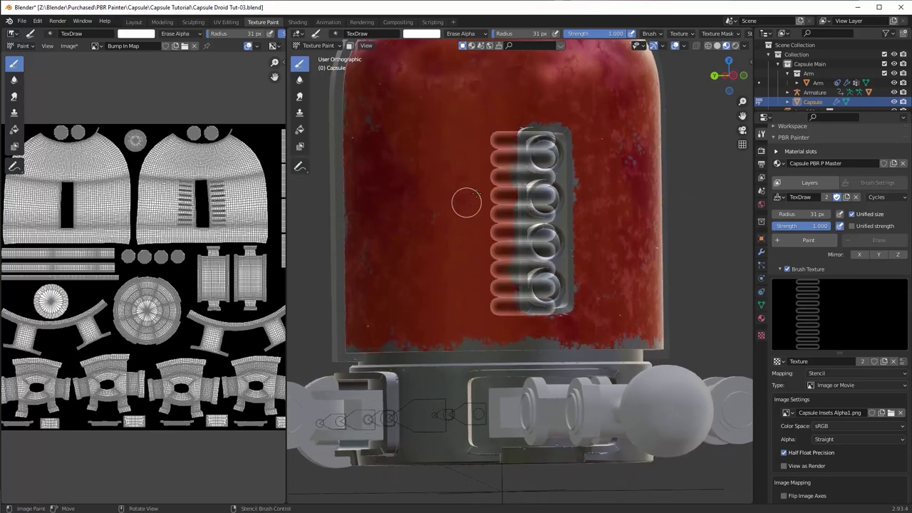
pyautogui.moveTo(500, 201); pyautogui.dragTo(454, 199, button='right')
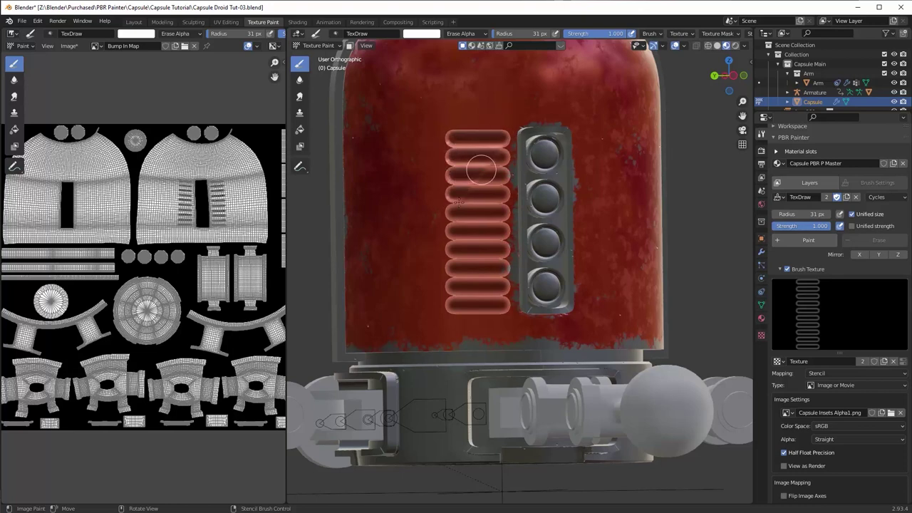
pyautogui.moveTo(464, 208)
pyautogui.mouseDown()
pyautogui.moveTo(451, 262)
pyautogui.moveTo(528, 225)
pyautogui.moveTo(466, 288)
pyautogui.moveTo(499, 295)
pyautogui.moveTo(506, 266)
pyautogui.mouseUp()
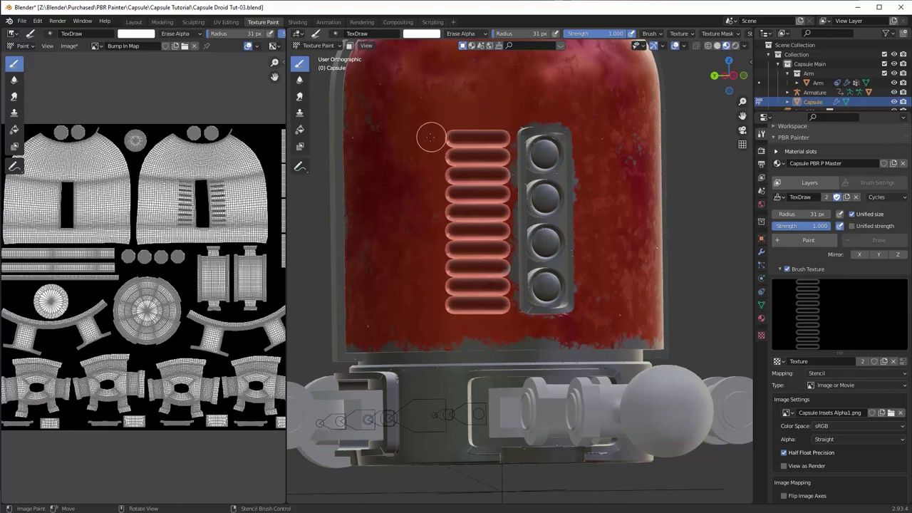
# Step: Align the inset stencil right of the opposite light panel and erase the matching column of vent slots into the mask
pyautogui.moveTo(576, 240); pyautogui.dragTo(546, 243, button='middle')
pyautogui.moveTo(481, 247); pyautogui.dragTo(528, 248, button='right')
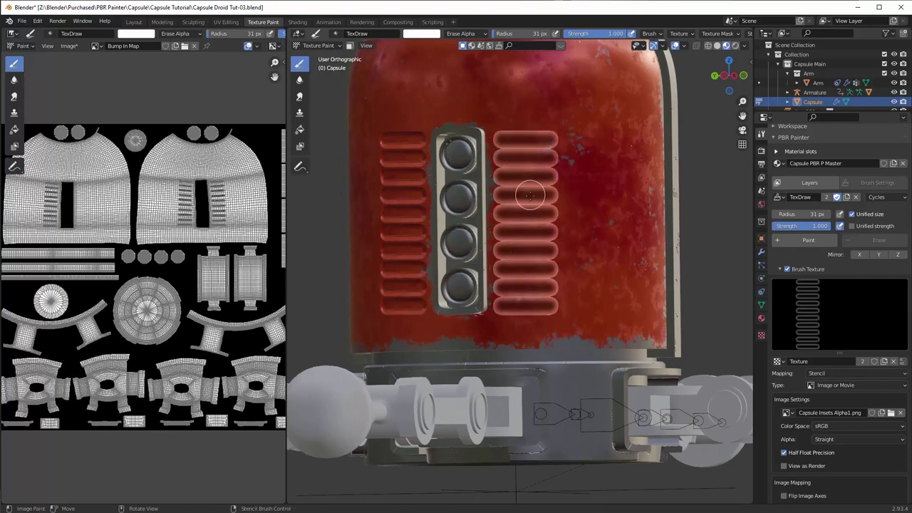
pyautogui.moveTo(521, 141)
pyautogui.mouseDown()
pyautogui.moveTo(490, 160)
pyautogui.moveTo(554, 130)
pyautogui.moveTo(489, 233)
pyautogui.moveTo(503, 274)
pyautogui.moveTo(567, 265)
pyautogui.moveTo(544, 306)
pyautogui.mouseUp()
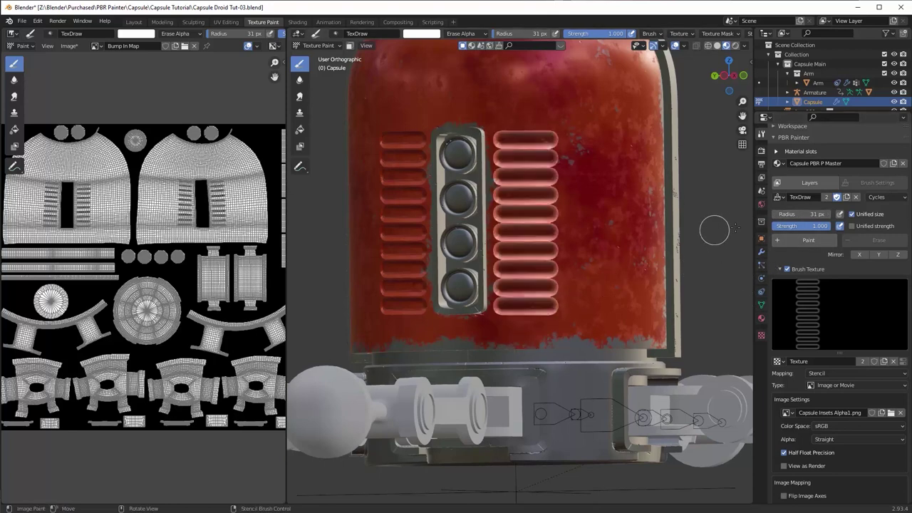
# Step: Turn off the brush texture and switch the 3D view back to perspective to inspect the vent slots up close
pyautogui.click(789, 269)
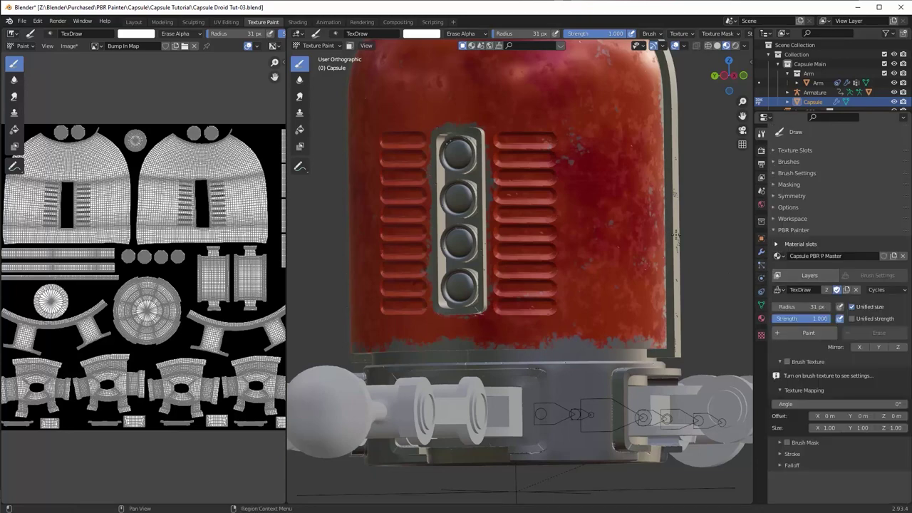
pyautogui.click(742, 144)
pyautogui.scroll(-5, 577, 167)
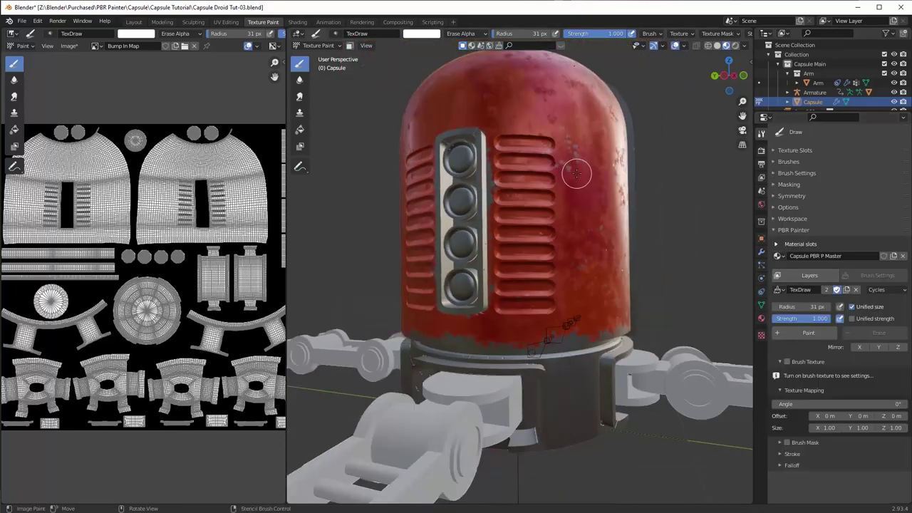
pyautogui.scroll(5, 557, 164)
pyautogui.scroll(2, 560, 166)
pyautogui.scroll(-2, 560, 165)
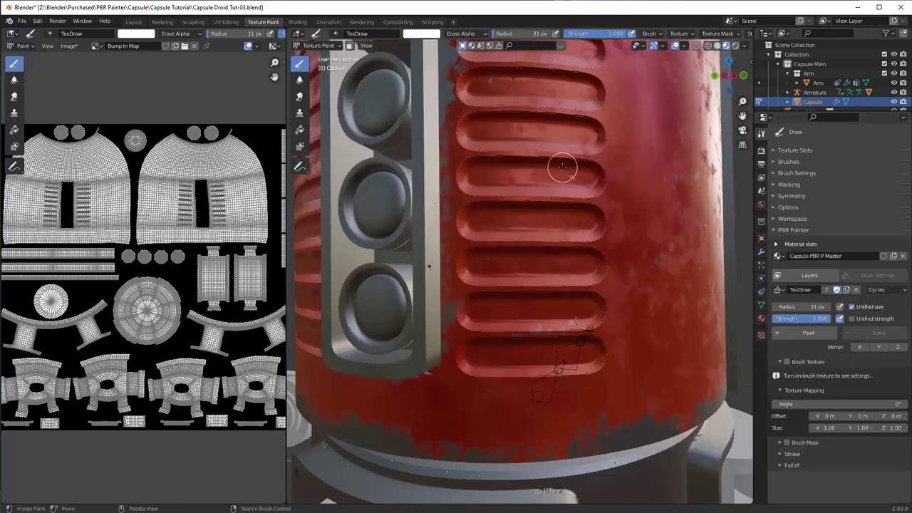
pyautogui.scroll(3, 560, 164)
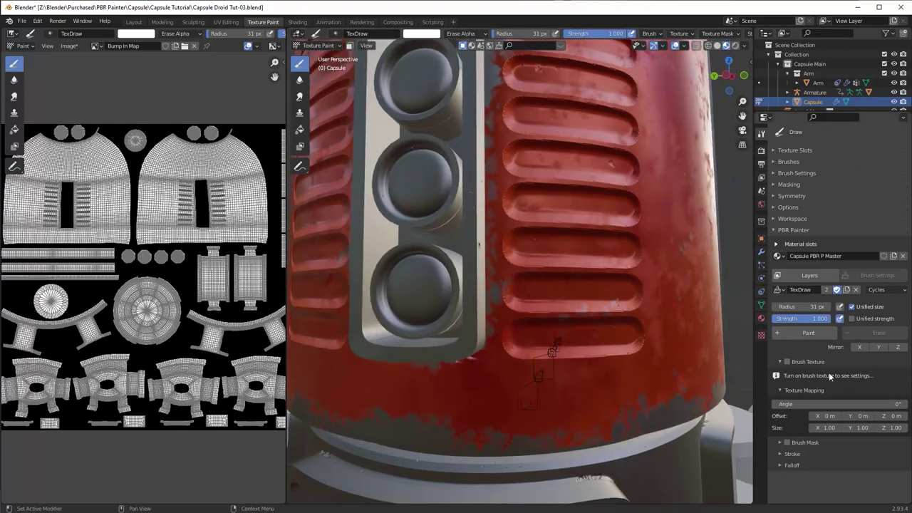
# Step: Tighten the Bump In layer's Normal color ramp by moving the black stop slightly inward and the white stop to position 0.903
pyautogui.click(809, 276)
pyautogui.scroll(-5, 834, 360)
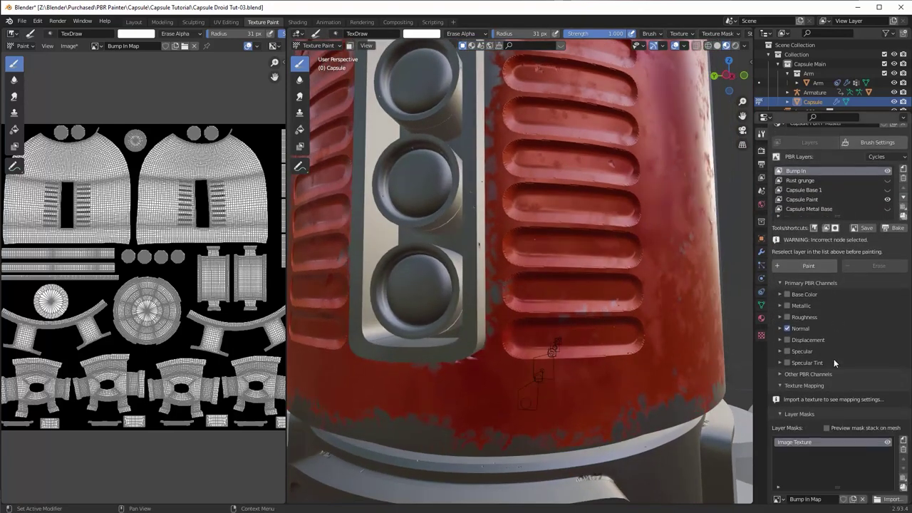
pyautogui.click(781, 310)
pyautogui.scroll(-2, 829, 344)
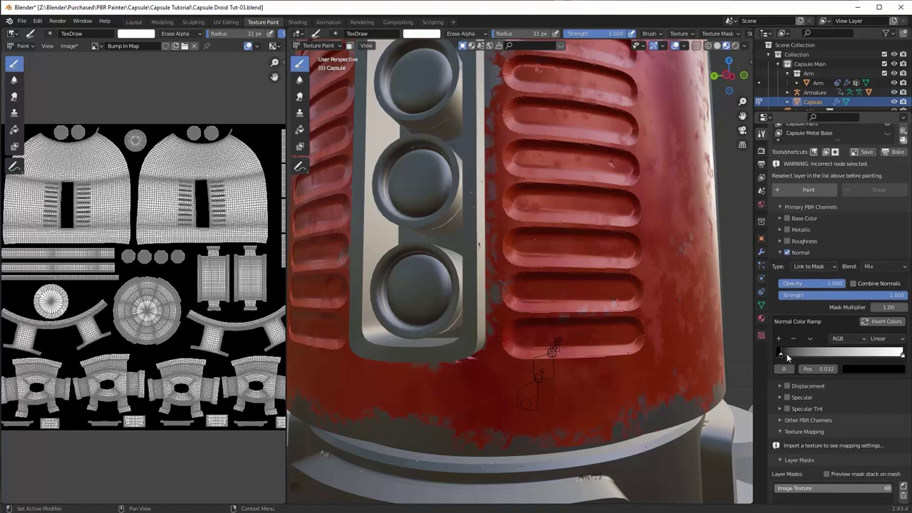
pyautogui.moveTo(788, 356)
pyautogui.mouseDown()
pyautogui.moveTo(796, 356)
pyautogui.moveTo(784, 357)
pyautogui.mouseUp()
pyautogui.moveTo(901, 357); pyautogui.dragTo(888, 357)
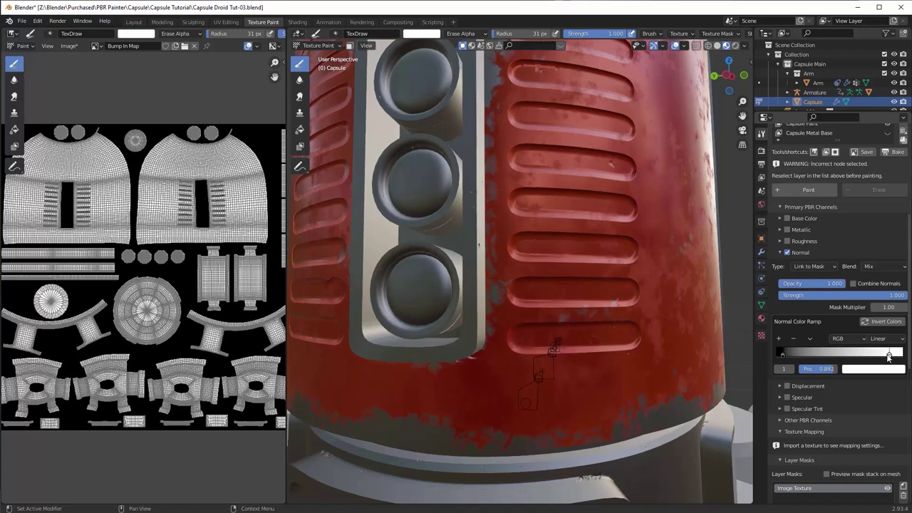
pyautogui.moveTo(589, 270)
pyautogui.mouseDown(button='middle')
pyautogui.moveTo(629, 281)
pyautogui.moveTo(622, 292)
pyautogui.moveTo(601, 230)
pyautogui.moveTo(625, 245)
pyautogui.mouseUp(button='middle')
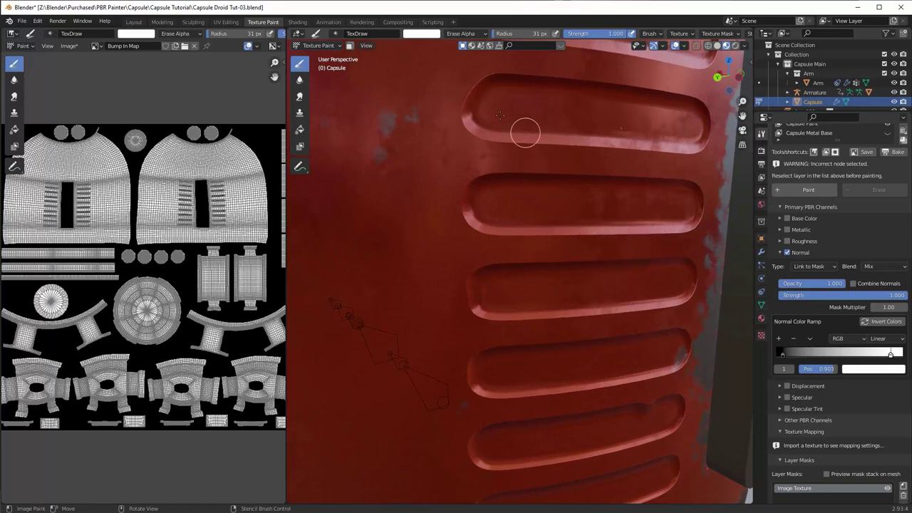
pyautogui.moveTo(576, 161); pyautogui.dragTo(545, 186, button='middle')
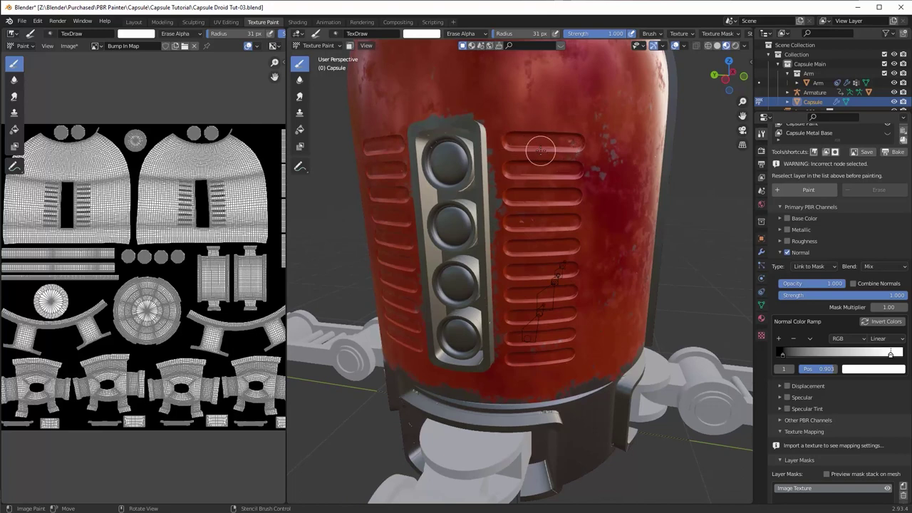
# Step: Enable the Bump In layer's Base Color channel and reverse its mask stack color ramp, with white at 0.000 and black at 1.000
pyautogui.click(786, 218)
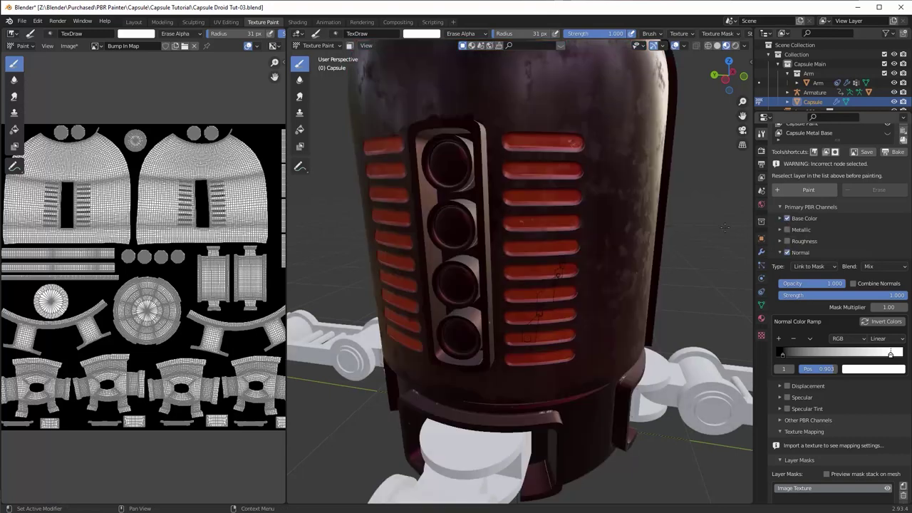
pyautogui.click(780, 218)
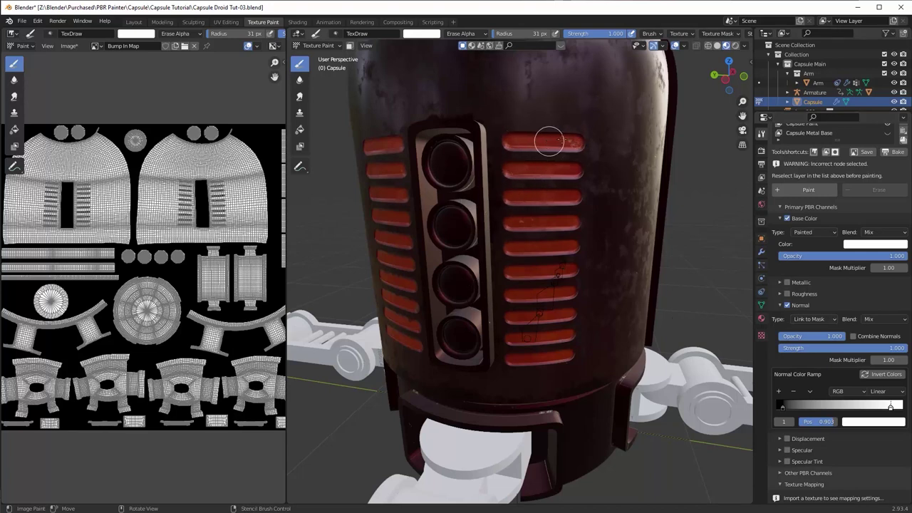
pyautogui.scroll(-8, 847, 306)
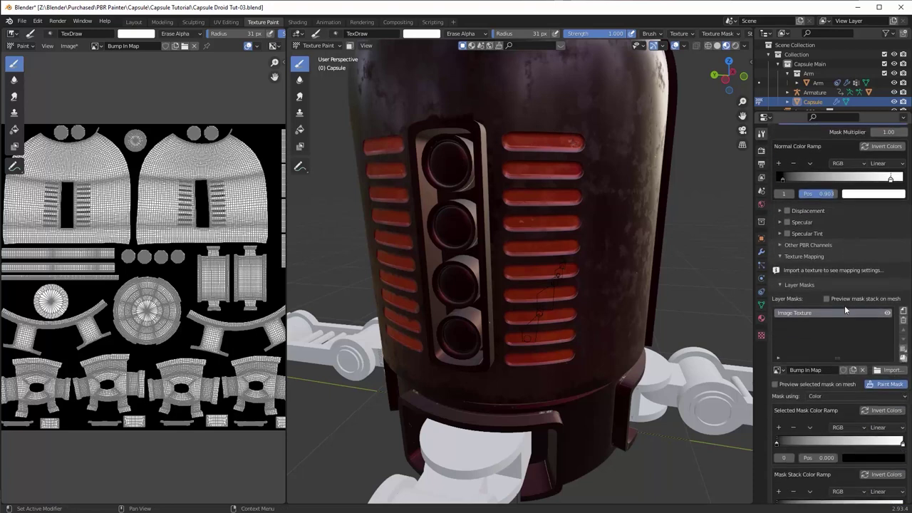
pyautogui.scroll(-5, 845, 305)
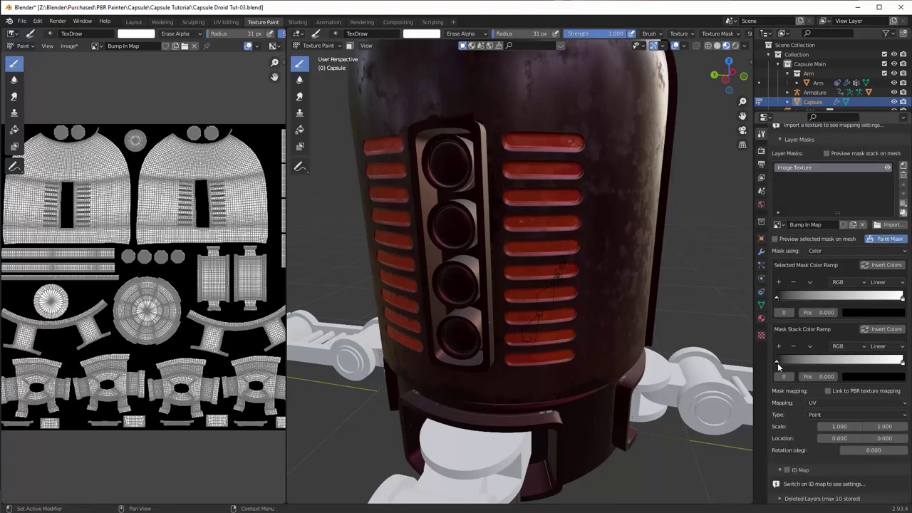
pyautogui.moveTo(777, 363)
pyautogui.mouseDown()
pyautogui.moveTo(872, 363)
pyautogui.moveTo(768, 362)
pyautogui.mouseUp()
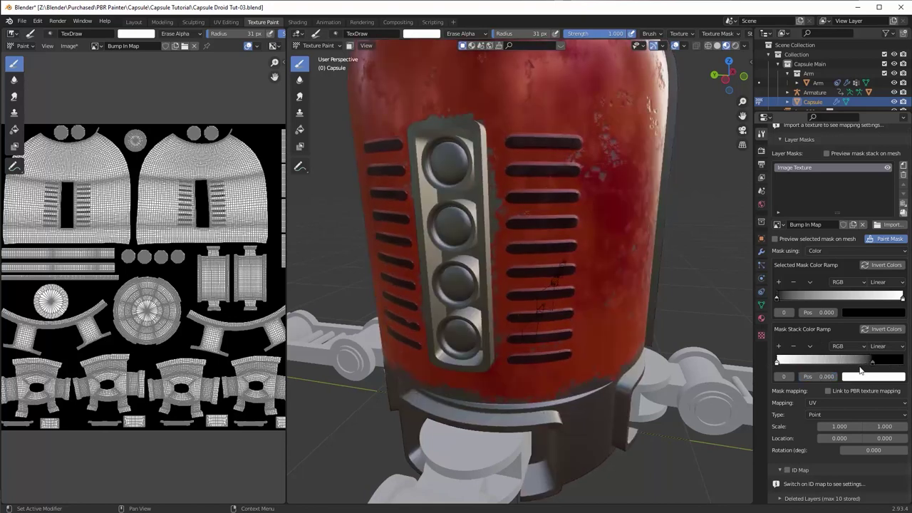
pyautogui.moveTo(873, 364); pyautogui.dragTo(902, 363)
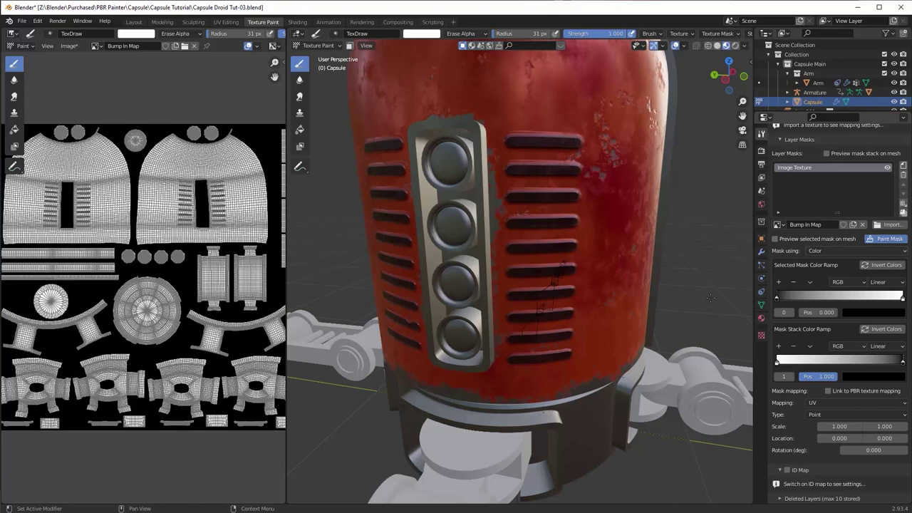
# Step: Reverse the normal color ramp and place its white stop at 0.068 and its black stop at 0.914
pyautogui.scroll(5, 837, 276)
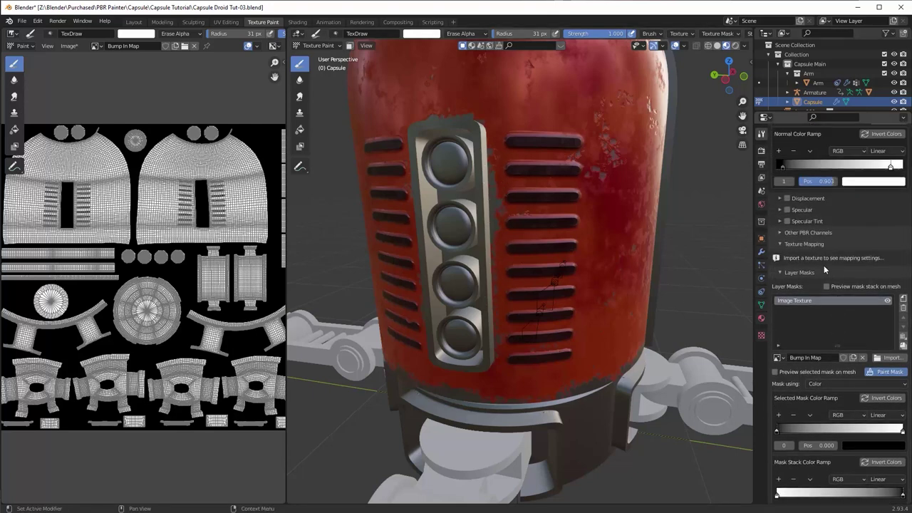
pyautogui.scroll(2, 796, 251)
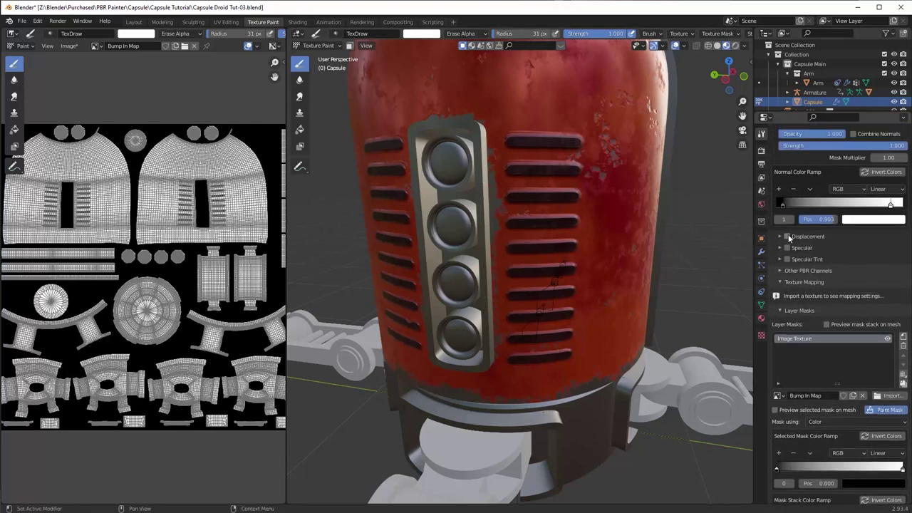
pyautogui.scroll(2, 786, 186)
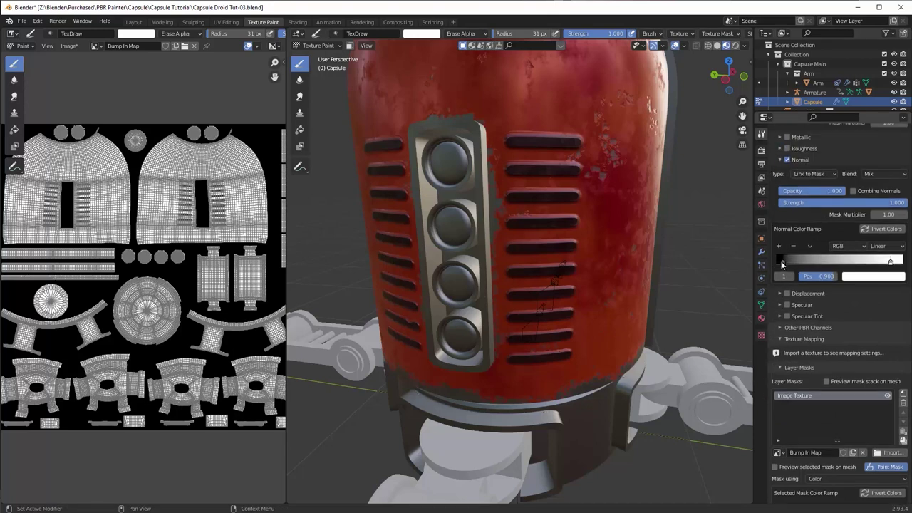
pyautogui.moveTo(781, 263)
pyautogui.mouseDown()
pyautogui.moveTo(888, 264)
pyautogui.moveTo(791, 262)
pyautogui.mouseUp()
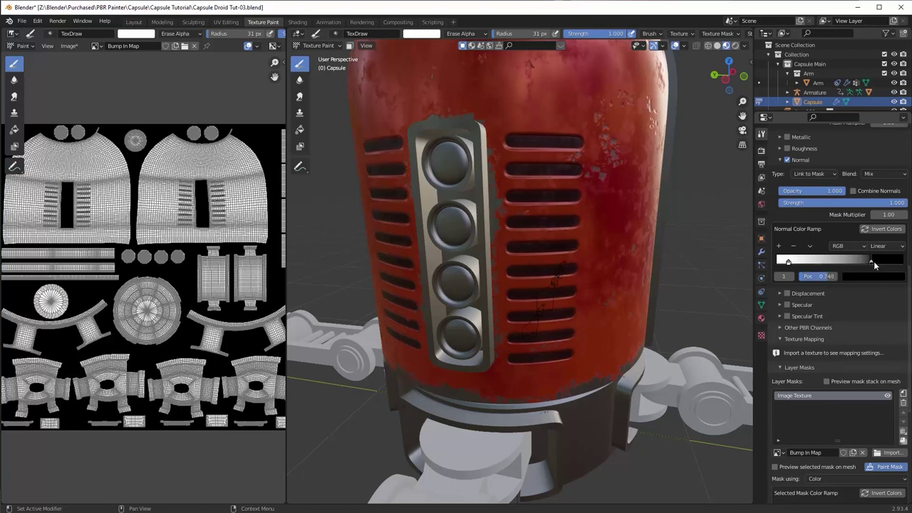
pyautogui.moveTo(873, 263); pyautogui.dragTo(892, 262)
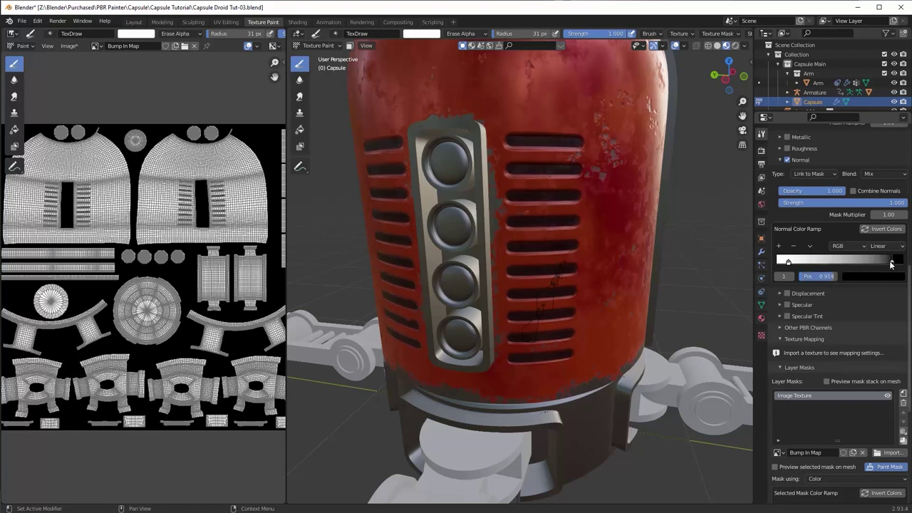
pyautogui.click(786, 262)
pyautogui.moveTo(660, 228); pyautogui.dragTo(801, 221, button='middle')
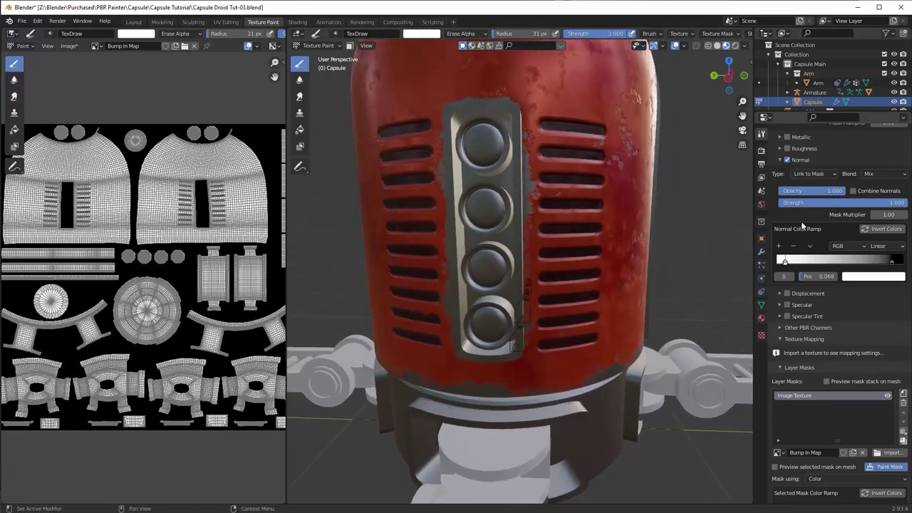
# Step: Lower the Base Color opacity slightly and inspect the vents from around the capsule
pyautogui.scroll(4, 806, 224)
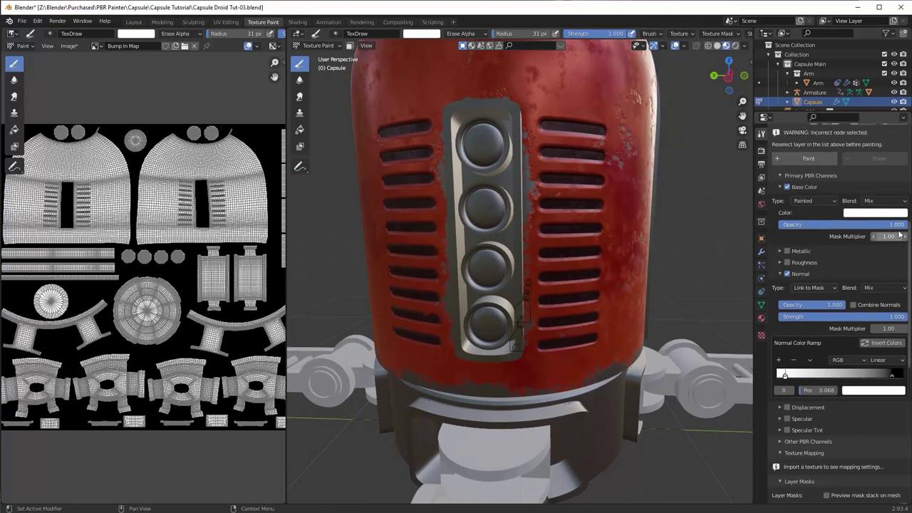
pyautogui.moveTo(895, 226); pyautogui.dragTo(870, 226)
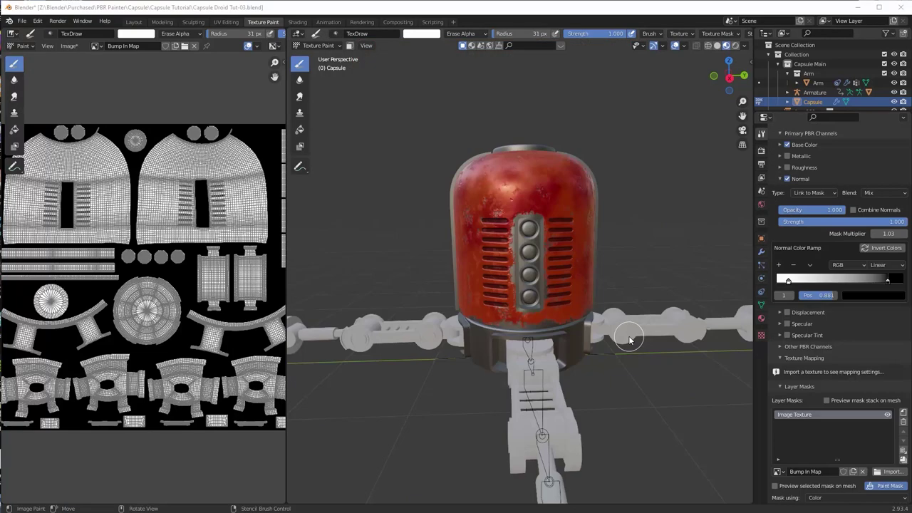
pyautogui.moveTo(527, 335); pyautogui.dragTo(564, 342, button='middle')
pyautogui.moveTo(502, 259); pyautogui.dragTo(541, 267, button='middle')
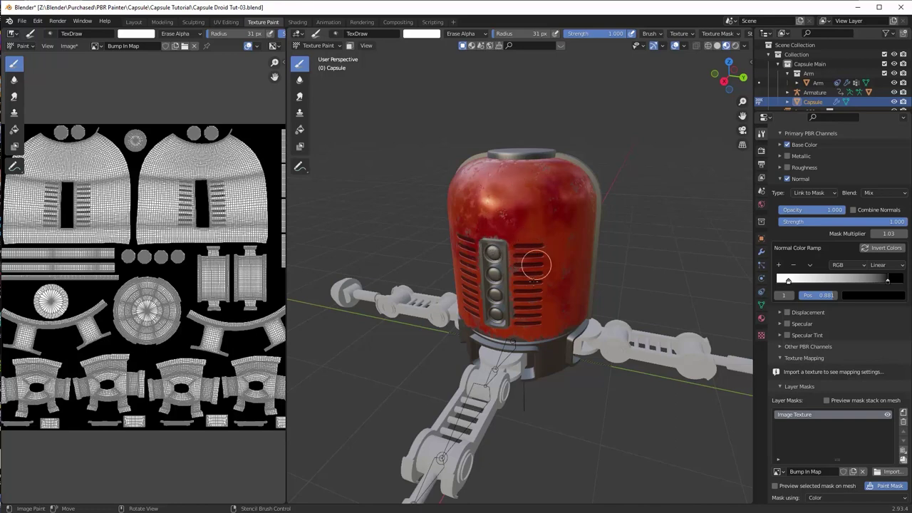
# Step: Open the paint brush's texture settings and load Line.png from the Height Maps folder as the stencil image
pyautogui.scroll(5, 822, 281)
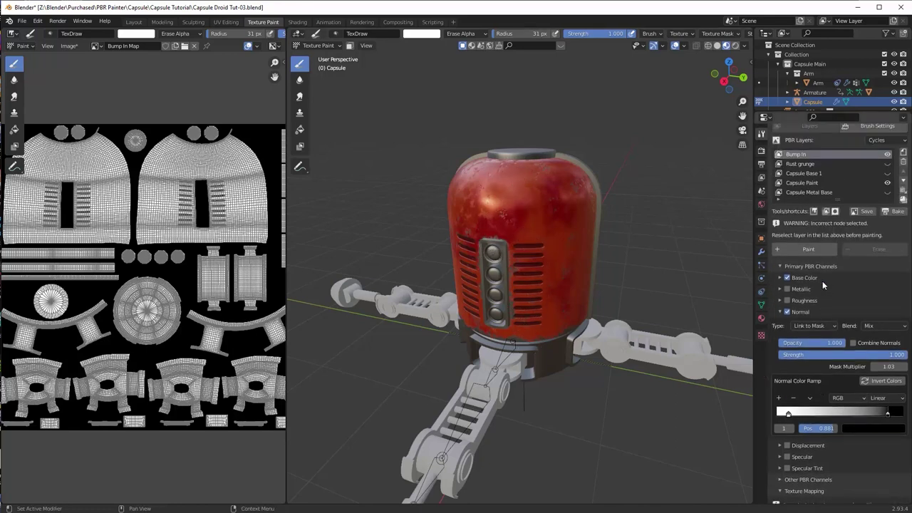
pyautogui.scroll(3, 827, 283)
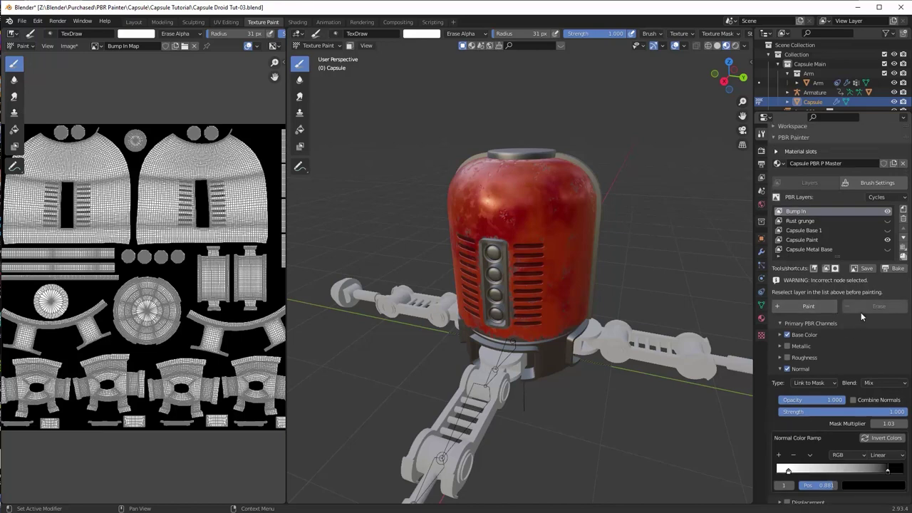
pyautogui.scroll(2, 861, 312)
pyautogui.click(877, 214)
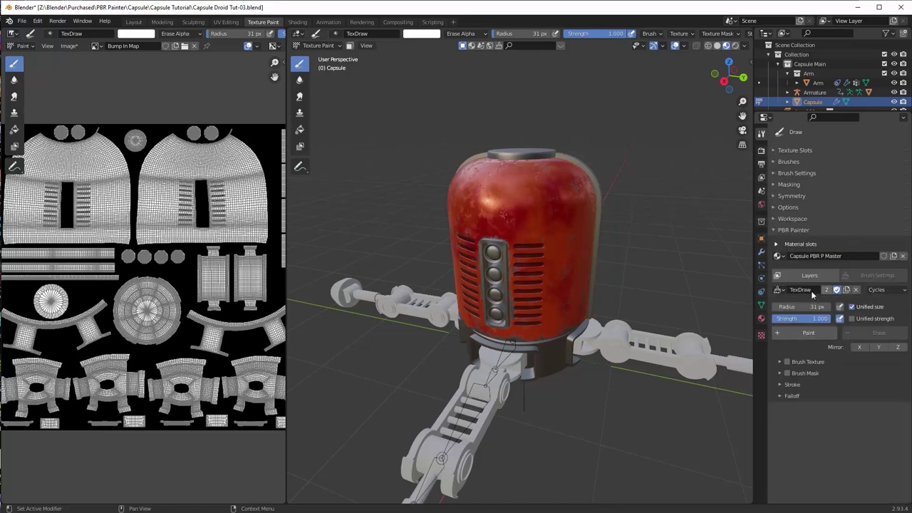
pyautogui.click(780, 362)
pyautogui.scroll(-5, 853, 371)
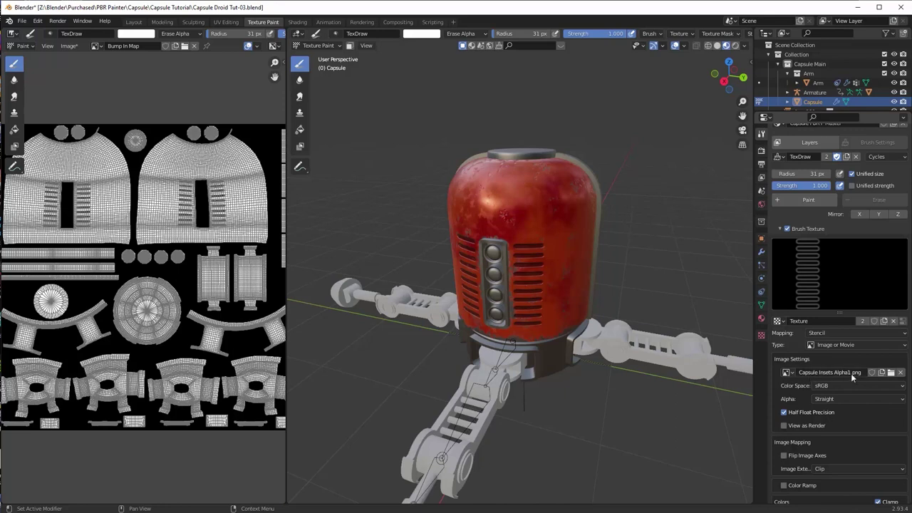
pyautogui.click(891, 372)
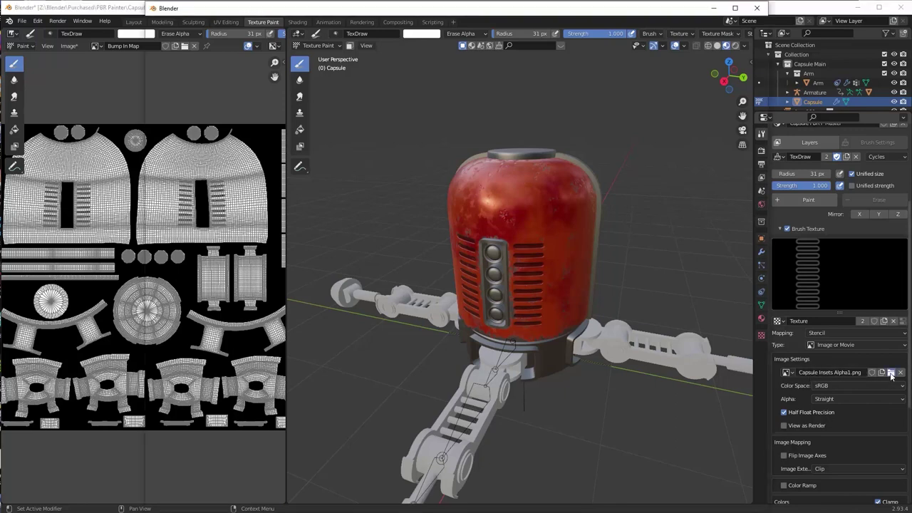
pyautogui.click(455, 240)
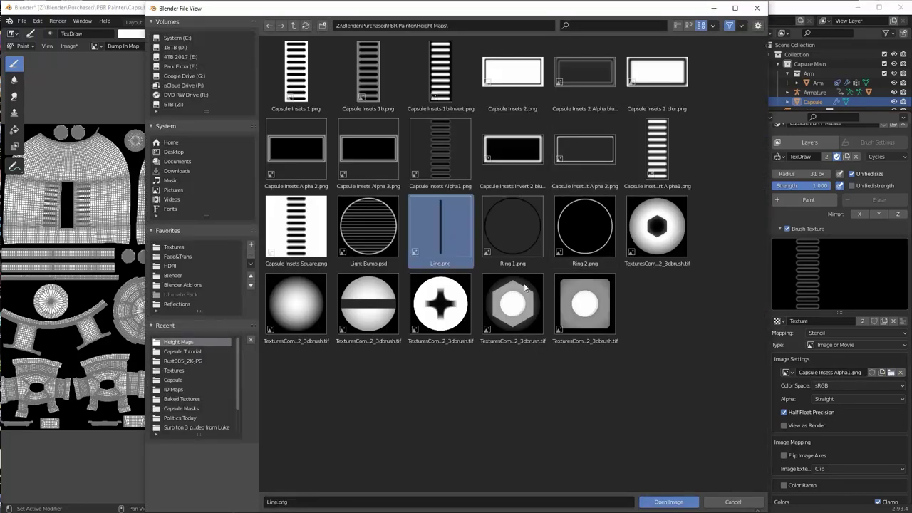
pyautogui.click(669, 502)
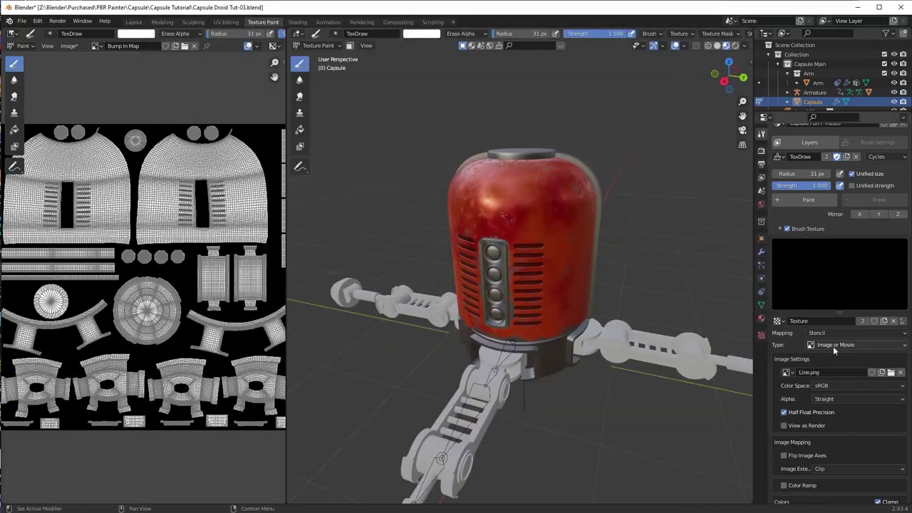
# Step: Return to the layer settings, reactivate painting on the Bump In Map mask, and turn off the selected mask preview on the mesh
pyautogui.scroll(5, 820, 285)
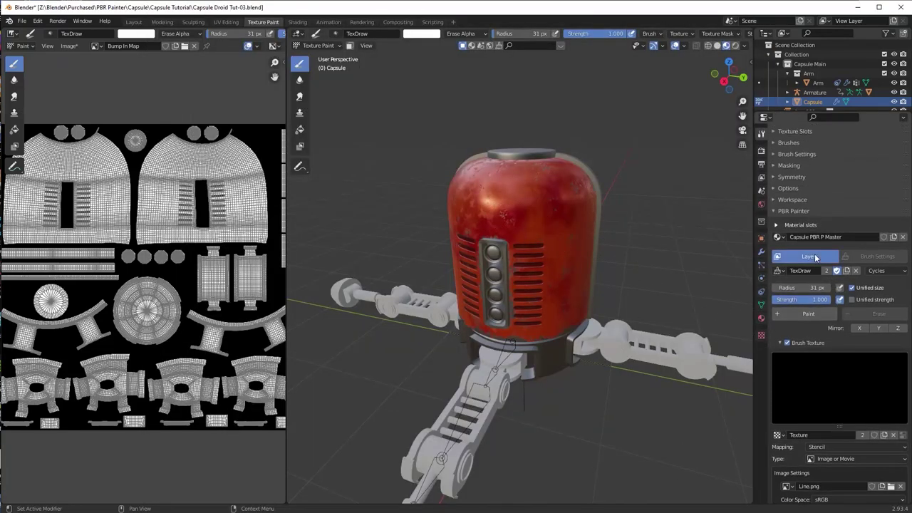
pyautogui.scroll(-10, 860, 353)
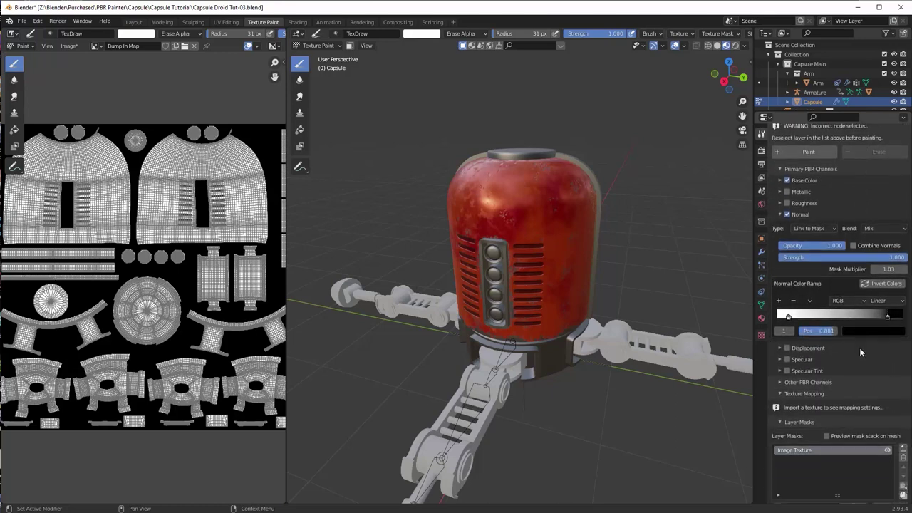
pyautogui.scroll(-10, 858, 345)
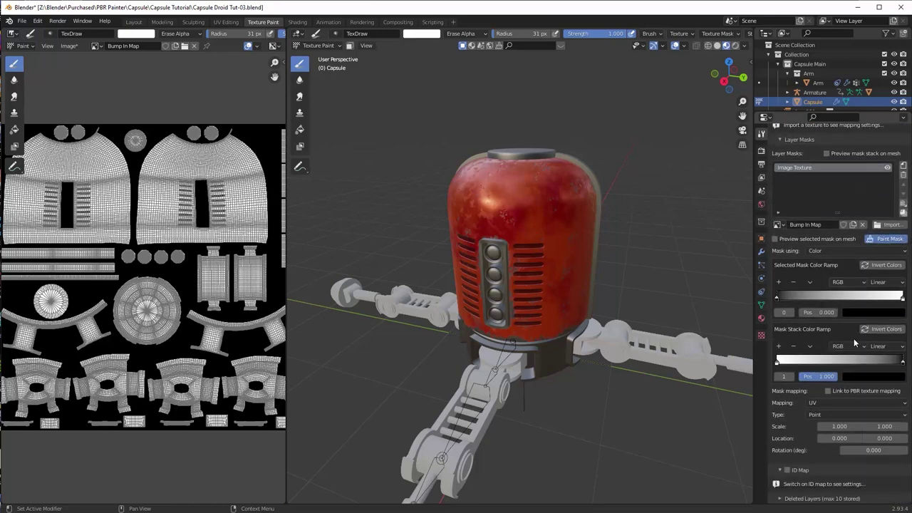
pyautogui.scroll(1, 880, 349)
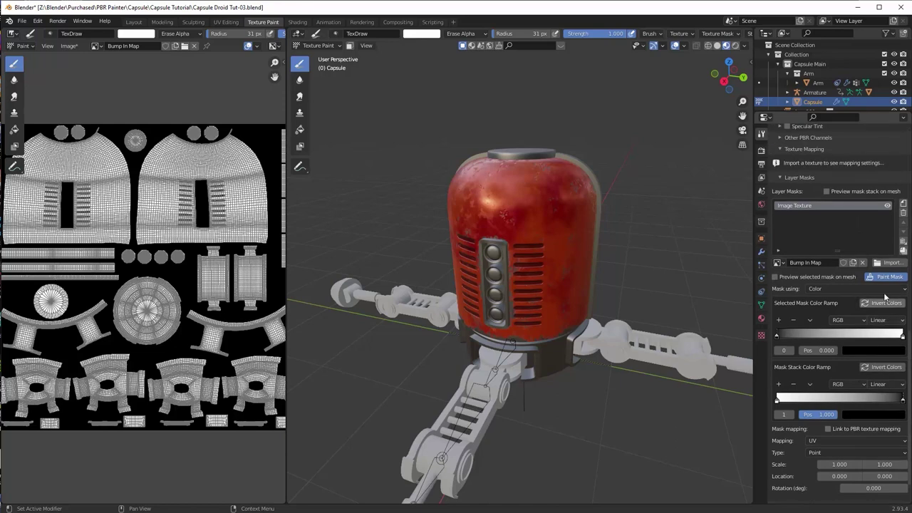
pyautogui.hotkey('ctrl', 'z')
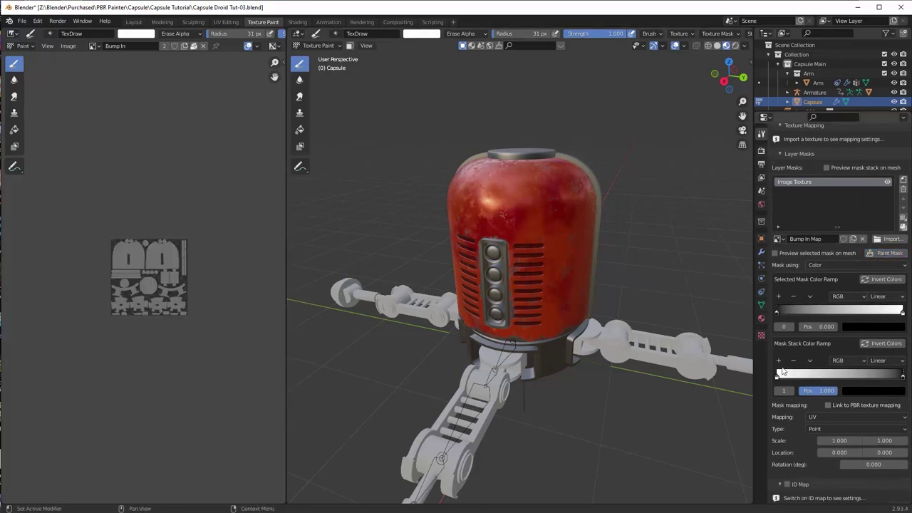
pyautogui.click(887, 252)
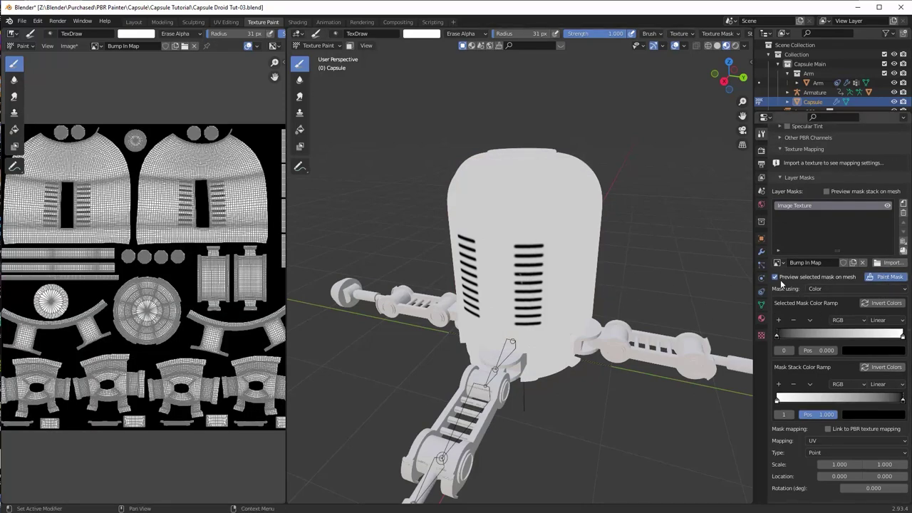
pyautogui.click(776, 277)
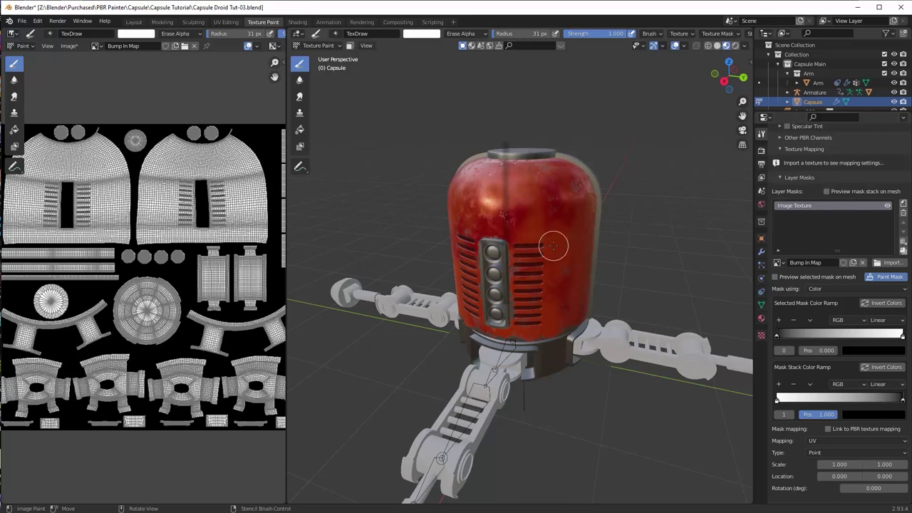
# Step: Switch to an orthographic view and paint the line stencil down the capsule's front, from the top cap to the light panel
pyautogui.click(743, 146)
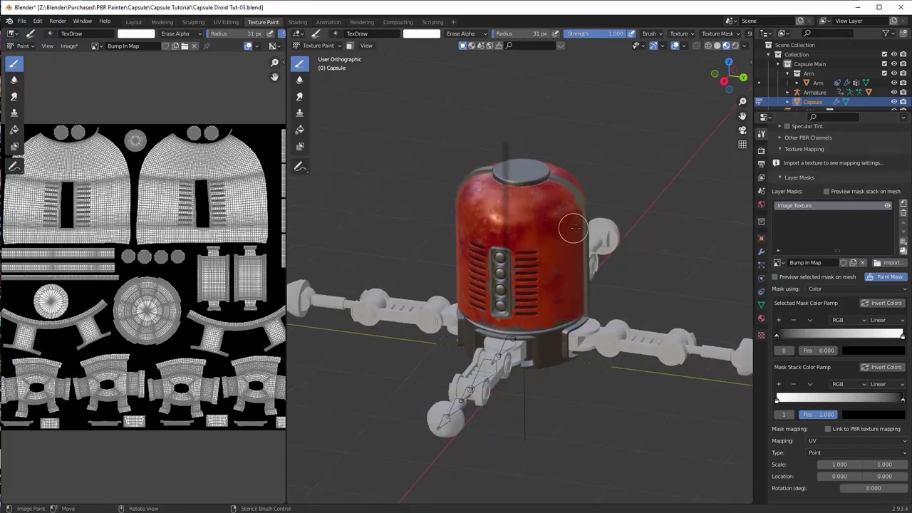
pyautogui.moveTo(575, 228)
pyautogui.mouseDown(button='middle')
pyautogui.moveTo(586, 220)
pyautogui.moveTo(568, 271)
pyautogui.moveTo(565, 264)
pyautogui.moveTo(568, 284)
pyautogui.moveTo(558, 274)
pyautogui.mouseUp(button='middle')
pyautogui.scroll(3, 586, 220)
pyautogui.scroll(1, 564, 253)
pyautogui.scroll(2, 563, 254)
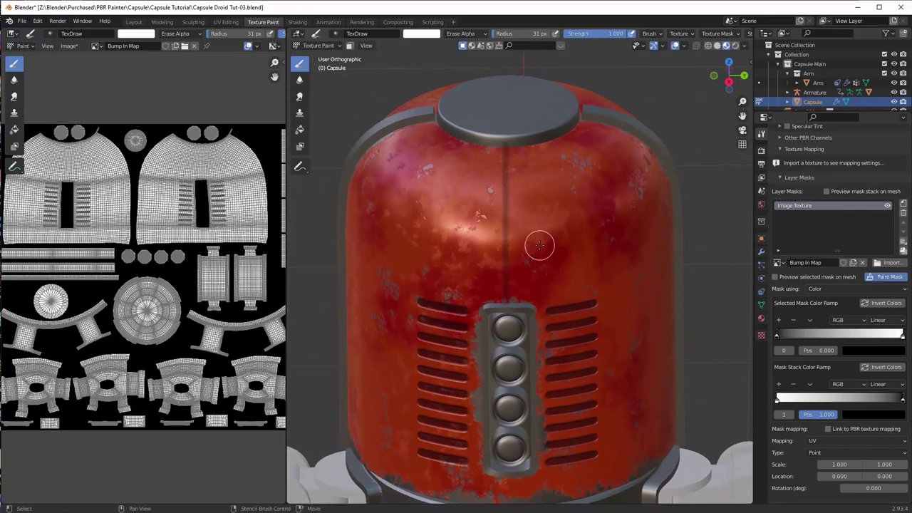
pyautogui.moveTo(516, 238); pyautogui.dragTo(516, 240, button='middle')
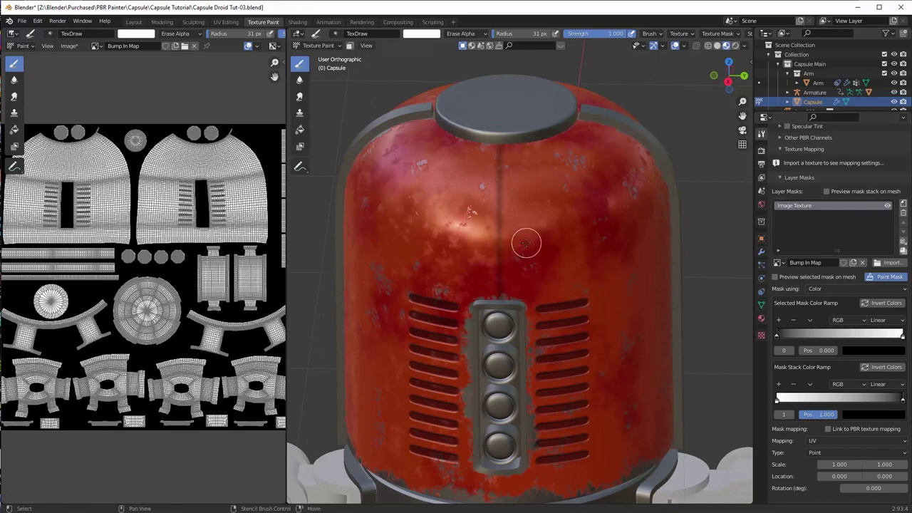
pyautogui.moveTo(520, 245); pyautogui.dragTo(523, 245, button='middle')
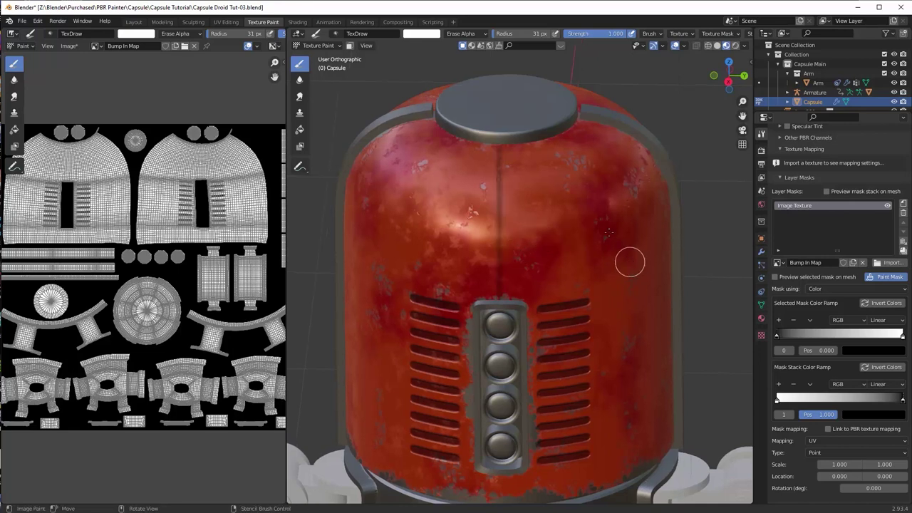
pyautogui.moveTo(492, 154); pyautogui.dragTo(497, 296)
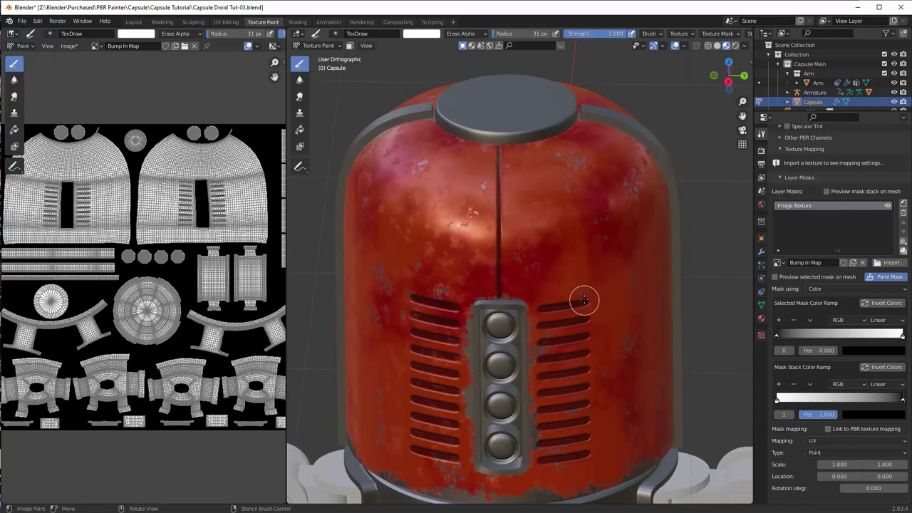
pyautogui.moveTo(584, 302)
pyautogui.mouseDown(button='middle')
pyautogui.moveTo(611, 254)
pyautogui.moveTo(372, 301)
pyautogui.moveTo(389, 285)
pyautogui.mouseUp(button='middle')
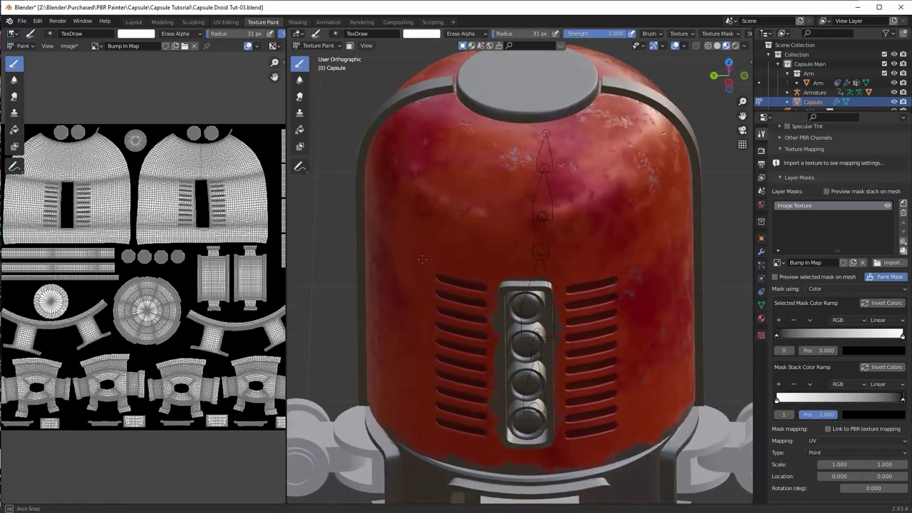
# Step: Undo the last line stroke and paint the line stencil again, centred between the top cap and the light panel
pyautogui.moveTo(424, 258); pyautogui.dragTo(418, 264, button='middle')
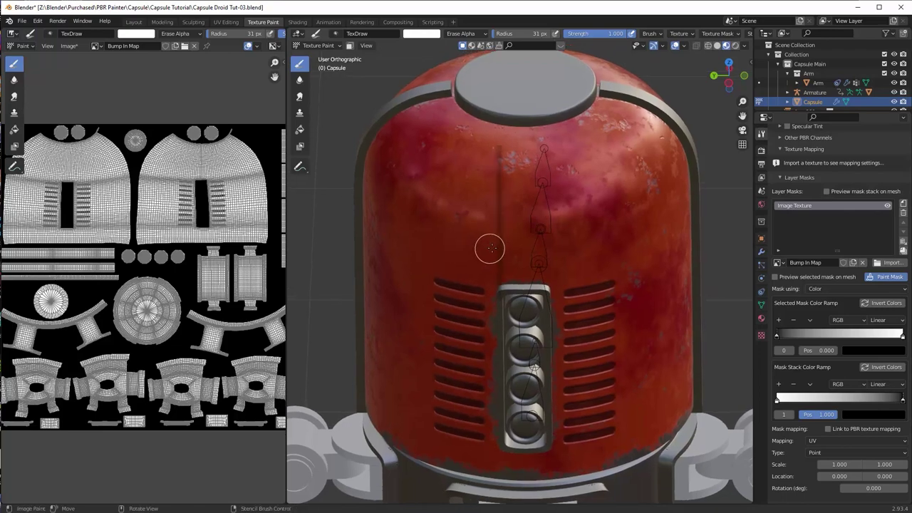
pyautogui.hotkey('ctrl', 'z')
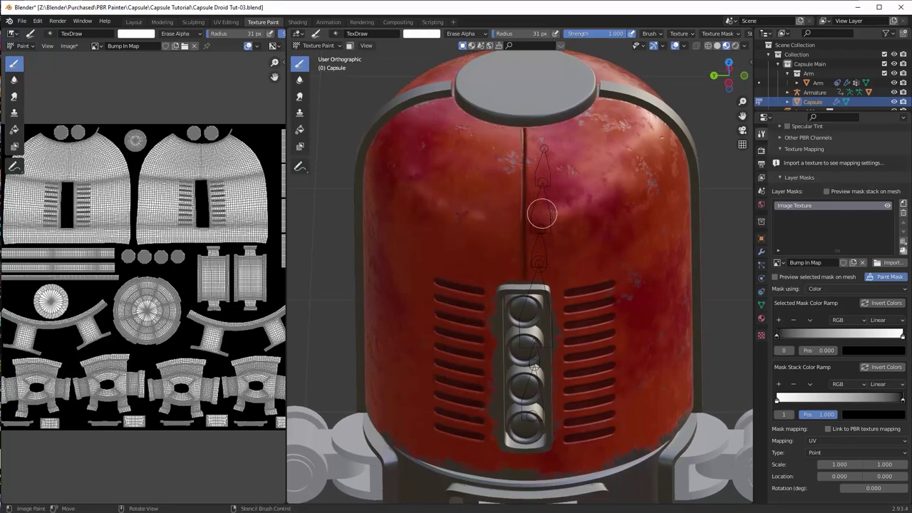
pyautogui.moveTo(542, 209); pyautogui.dragTo(541, 235, button='middle')
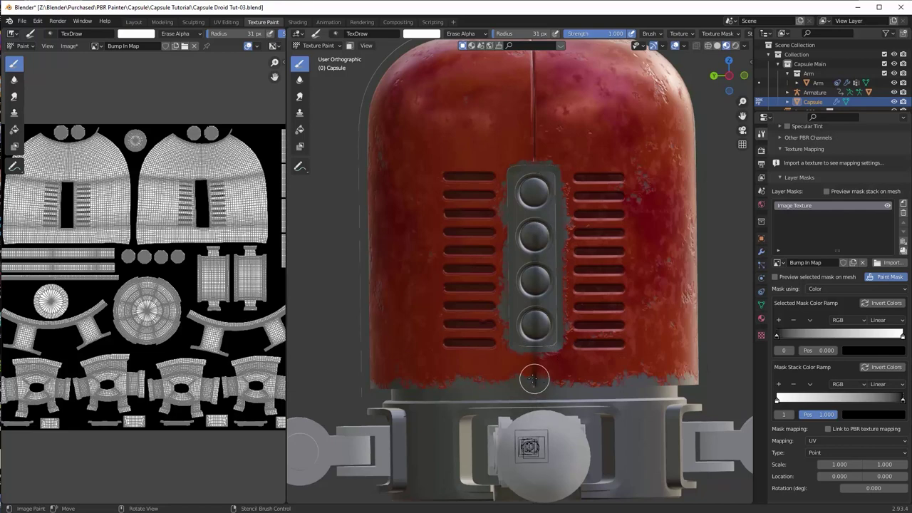
# Step: Align the line stencil below the light panel and continue the panel line to the capsule's lower edge
pyautogui.scroll(-20, 871, 219)
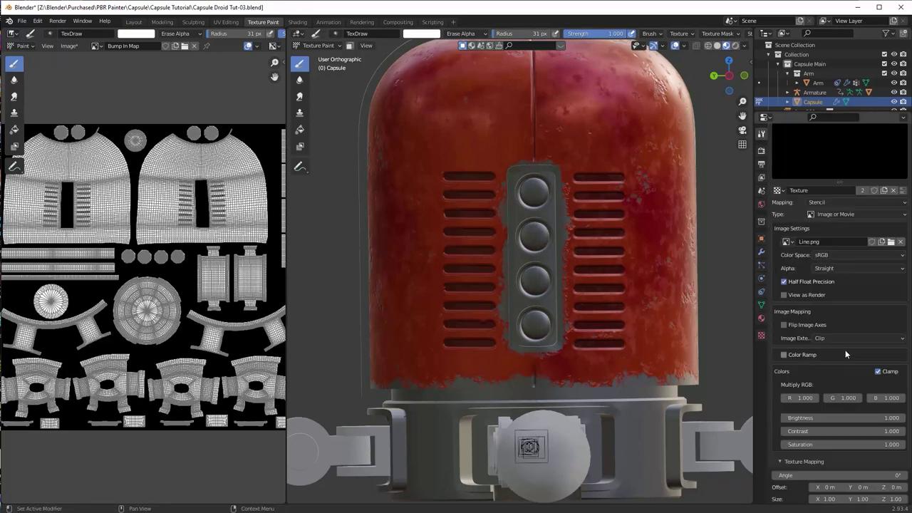
pyautogui.click(856, 382)
pyautogui.click(831, 485)
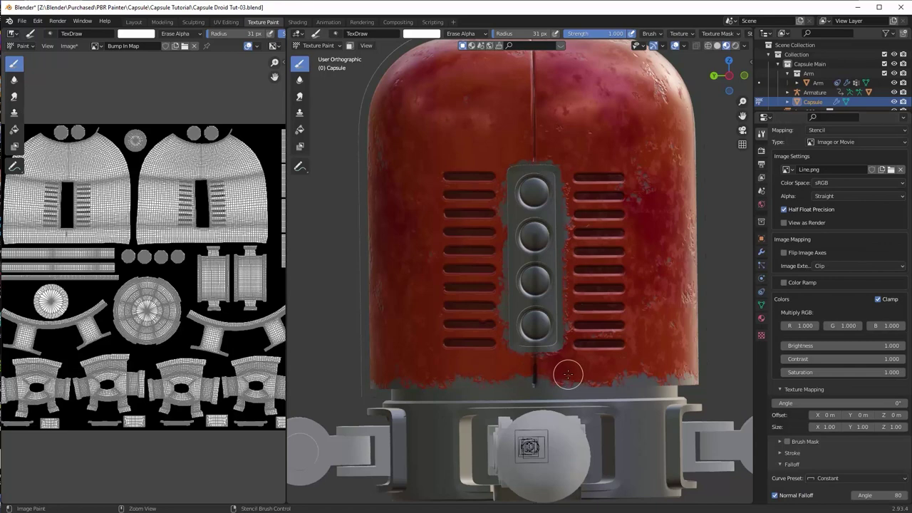
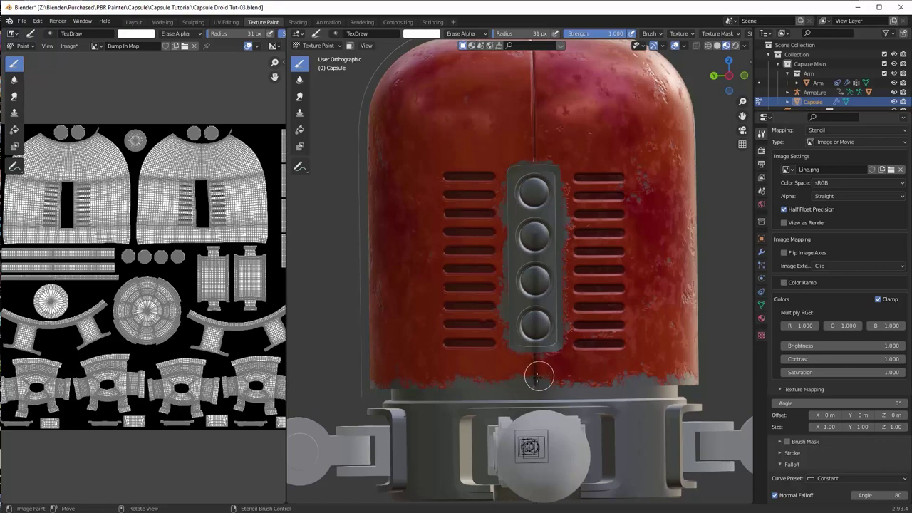
pyautogui.moveTo(534, 374); pyautogui.dragTo(536, 352, button='middle')
pyautogui.moveTo(536, 351); pyautogui.dragTo(506, 349, button='right')
# Step: Turn off the brush texture and inspect the painted panel line on the whole droid
pyautogui.moveTo(506, 366); pyautogui.dragTo(361, 228, button='middle')
pyautogui.scroll(8, 847, 238)
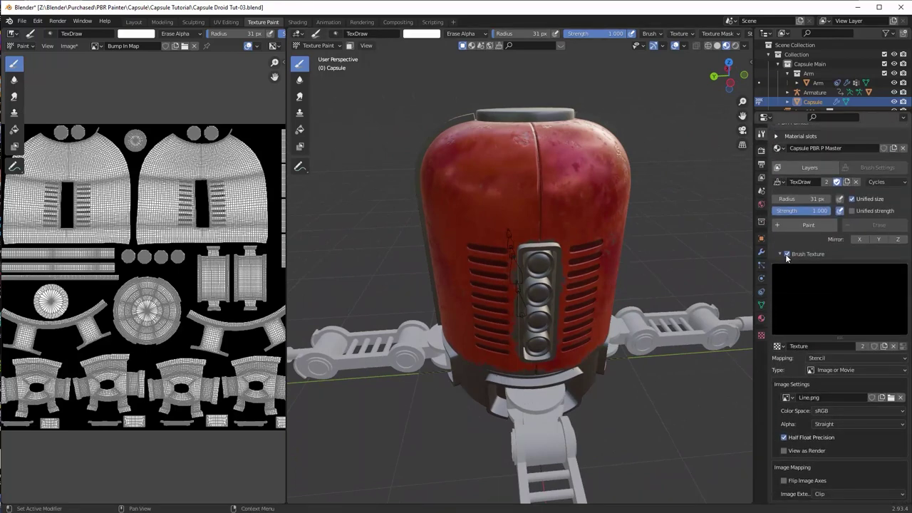
pyautogui.click(787, 254)
pyautogui.scroll(4, 786, 258)
pyautogui.scroll(-3, 580, 228)
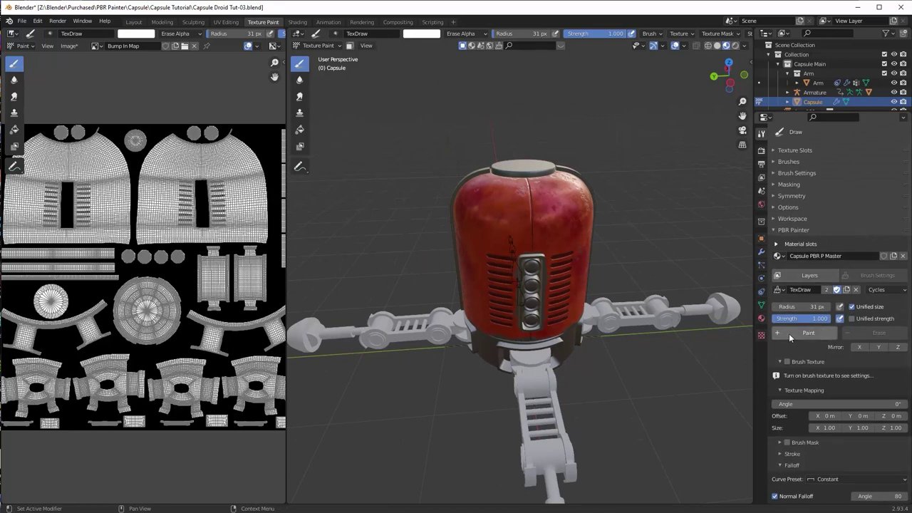
# Step: Enable the brush texture and load Capsule Insets Alpha 3.png from the Height Maps folder as the stencil image
pyautogui.click(787, 362)
pyautogui.scroll(-4, 856, 385)
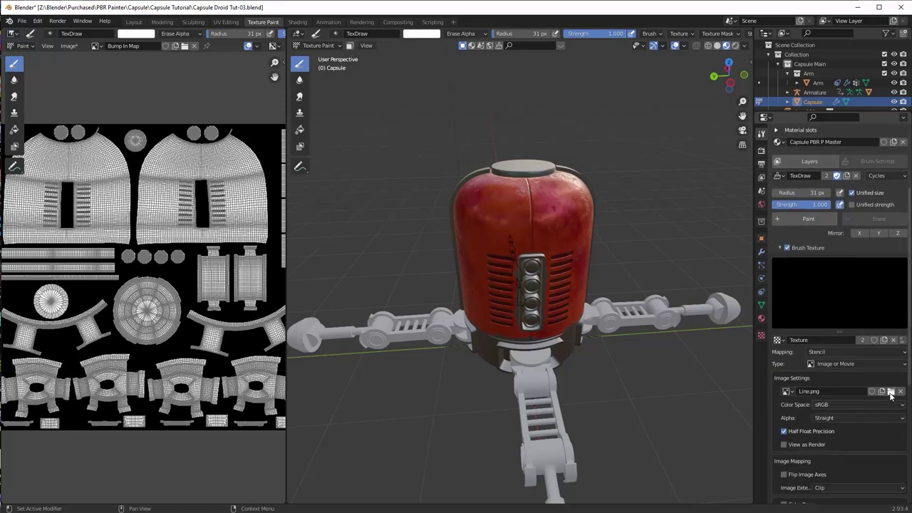
pyautogui.scroll(-2, 880, 419)
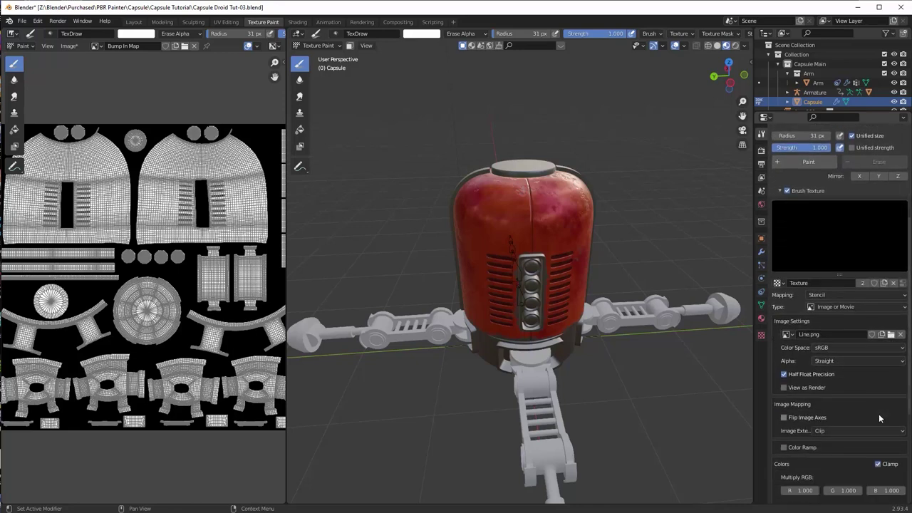
pyautogui.click(891, 335)
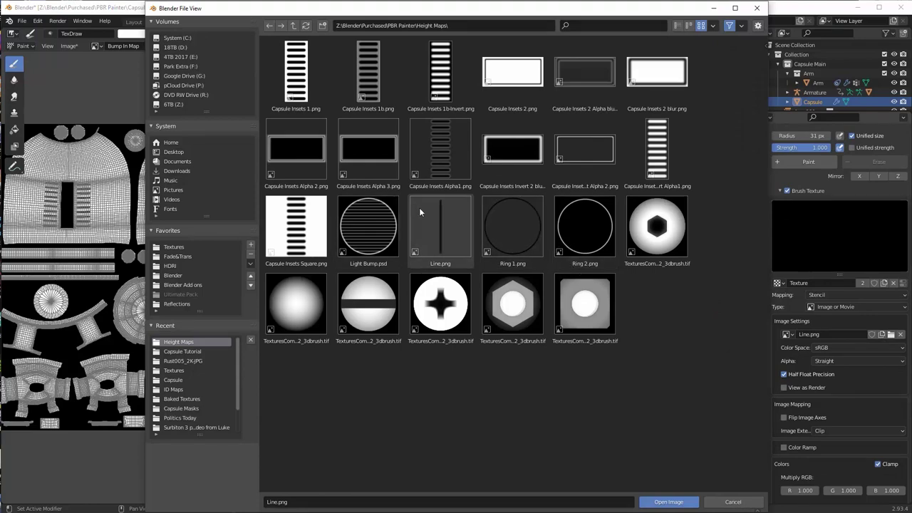
pyautogui.click(672, 502)
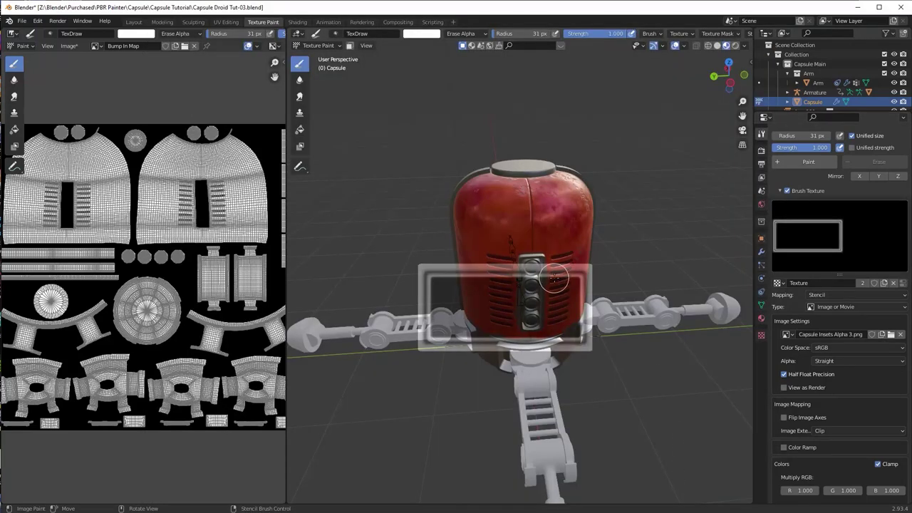
# Step: Fit the rectangular stencil under the vents on one side of the front panel line and paint the inset
pyautogui.scroll(3, 558, 264)
pyautogui.moveTo(558, 264); pyautogui.dragTo(567, 246, button='middle')
pyautogui.scroll(6, 570, 264)
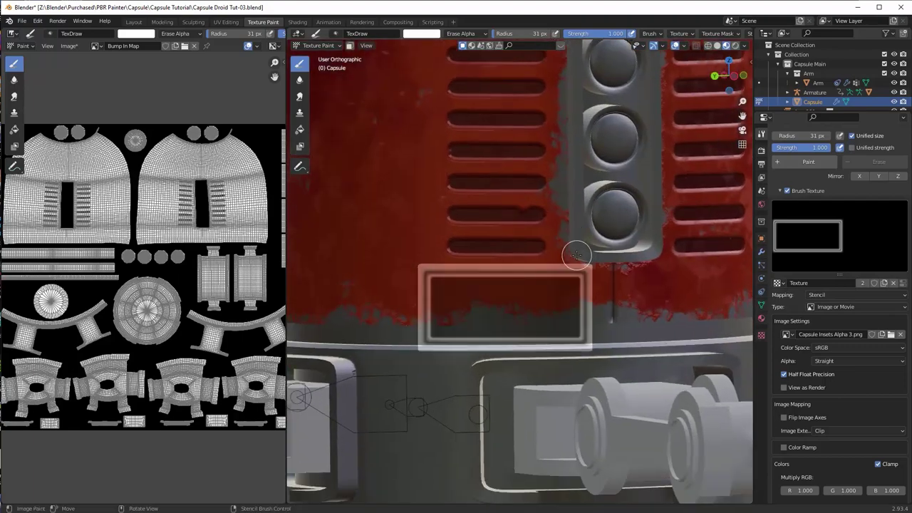
pyautogui.moveTo(556, 298); pyautogui.dragTo(559, 291, button='middle')
pyautogui.moveTo(559, 292)
pyautogui.mouseDown(button='right')
pyautogui.moveTo(568, 263)
pyautogui.moveTo(560, 267)
pyautogui.moveTo(586, 249)
pyautogui.mouseUp(button='right')
pyautogui.moveTo(564, 268); pyautogui.dragTo(564, 270, button='right')
pyautogui.moveTo(462, 241)
pyautogui.mouseDown()
pyautogui.moveTo(441, 304)
pyautogui.moveTo(607, 250)
pyautogui.mouseUp()
# Step: Align the stencil under the vents on the other side of the front panel line and paint a matching inset
pyautogui.moveTo(434, 317); pyautogui.dragTo(338, 318, button='middle')
pyautogui.moveTo(579, 274); pyautogui.dragTo(611, 272, button='right')
pyautogui.moveTo(680, 278); pyautogui.dragTo(682, 280, button='middle')
pyautogui.moveTo(616, 268); pyautogui.dragTo(619, 269, button='right')
pyautogui.scroll(-7, 879, 411)
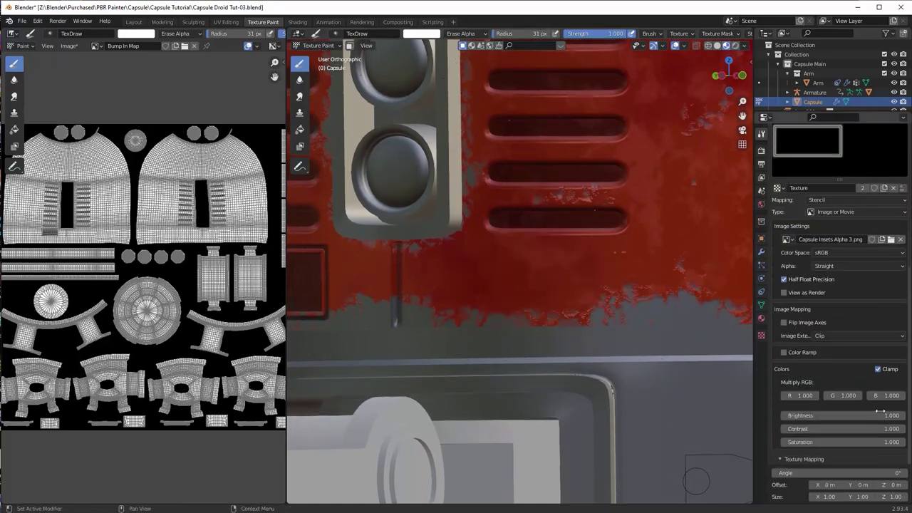
pyautogui.moveTo(489, 249)
pyautogui.mouseDown()
pyautogui.moveTo(541, 271)
pyautogui.moveTo(610, 236)
pyautogui.mouseUp()
# Step: Paint the same rectangular insets under both vent columns on the opposite face of the capsule
pyautogui.moveTo(611, 236)
pyautogui.mouseDown(button='middle')
pyautogui.moveTo(481, 272)
pyautogui.moveTo(506, 266)
pyautogui.mouseUp(button='middle')
pyautogui.moveTo(505, 266); pyautogui.dragTo(478, 273, button='right')
pyautogui.moveTo(456, 240)
pyautogui.mouseDown()
pyautogui.moveTo(558, 308)
pyautogui.moveTo(599, 305)
pyautogui.mouseUp()
pyautogui.moveTo(695, 307)
pyautogui.mouseDown(button='middle')
pyautogui.moveTo(612, 308)
pyautogui.moveTo(629, 289)
pyautogui.moveTo(581, 289)
pyautogui.mouseUp(button='middle')
pyautogui.moveTo(581, 289); pyautogui.dragTo(605, 287, button='right')
pyautogui.moveTo(445, 268)
pyautogui.mouseDown()
pyautogui.moveTo(468, 252)
pyautogui.moveTo(518, 343)
pyautogui.moveTo(632, 220)
pyautogui.moveTo(722, 233)
pyautogui.mouseUp()
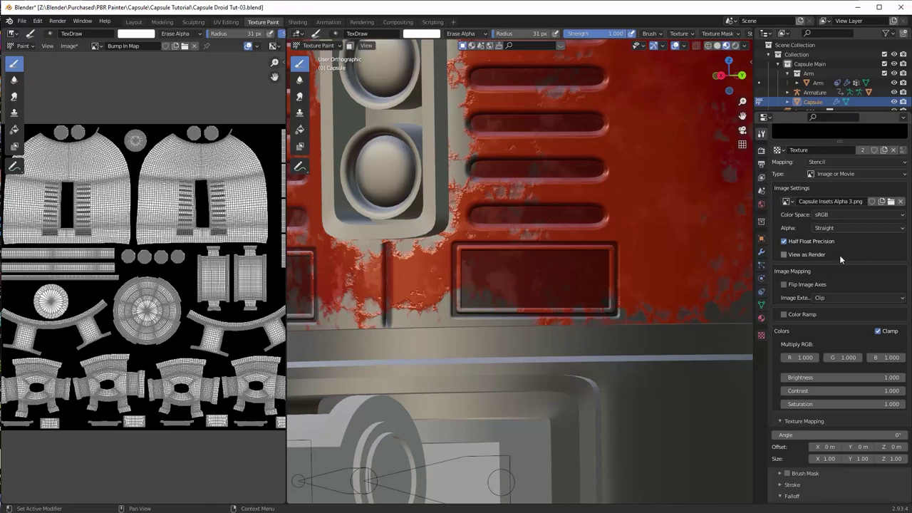
# Step: Turn off the brush texture, return to the whole-droid view and save the file as Capsule Droid Tut-04.blend
pyautogui.scroll(5, 837, 253)
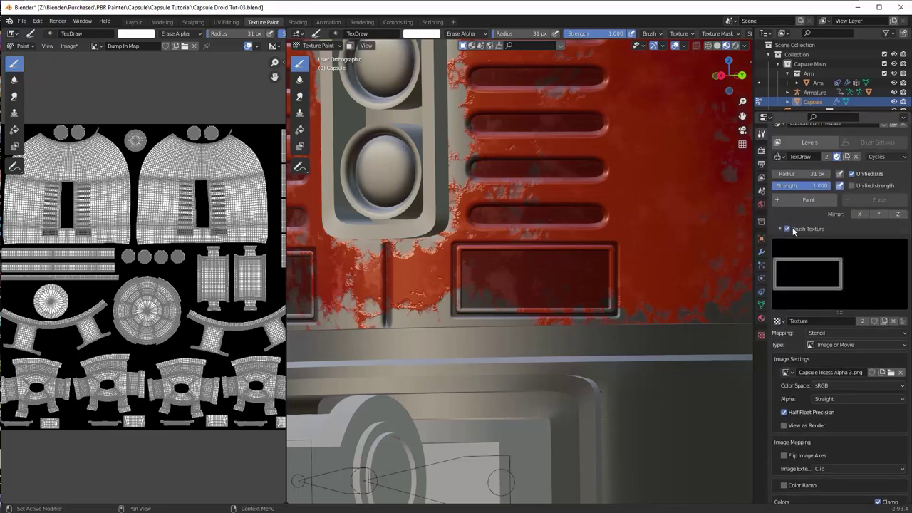
pyautogui.click(787, 229)
pyautogui.moveTo(733, 147); pyautogui.dragTo(723, 156, button='middle')
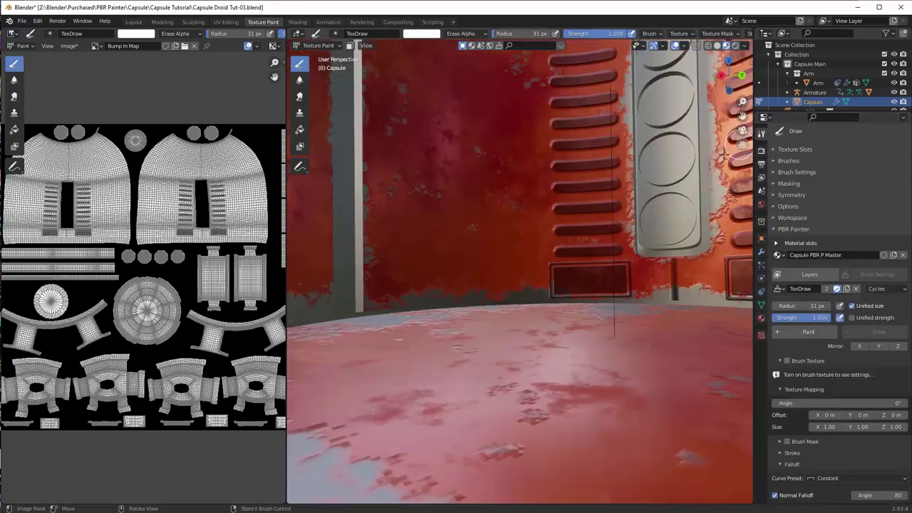
pyautogui.scroll(4, 579, 191)
pyautogui.scroll(-8, 579, 191)
pyautogui.moveTo(579, 191); pyautogui.dragTo(506, 198, button='middle')
pyautogui.scroll(-3, 619, 216)
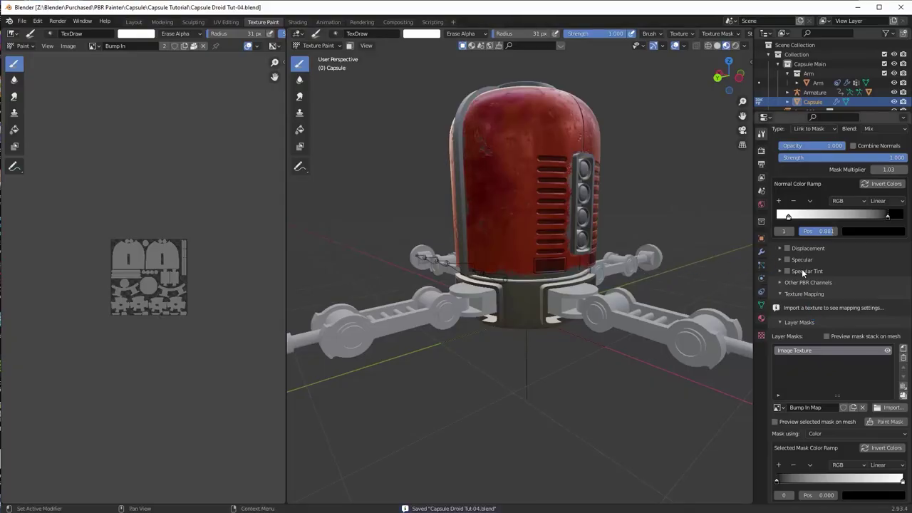
# Step: Collapse the Bump In layer's Normal settings and add a new Multichannel layer named Decal
pyautogui.scroll(-3, 801, 269)
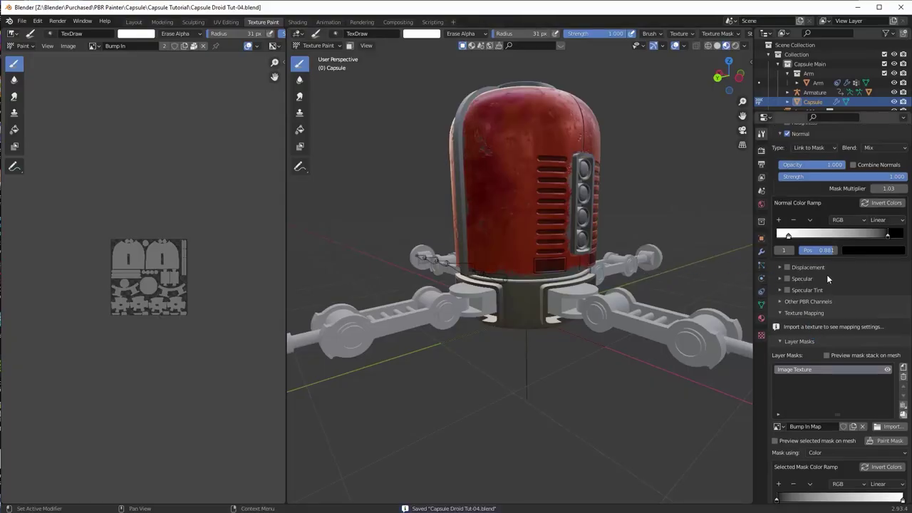
pyautogui.scroll(2, 820, 285)
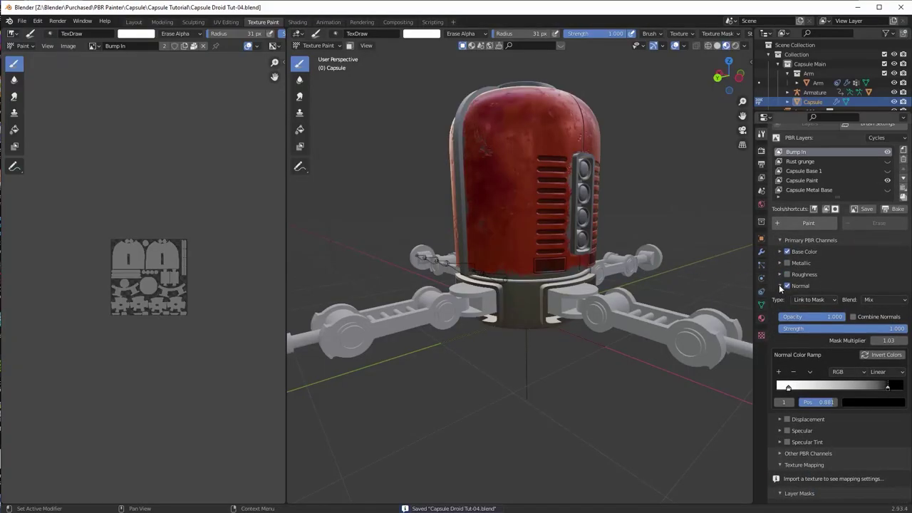
pyautogui.click(780, 285)
pyautogui.scroll(2, 835, 223)
pyautogui.scroll(1, 835, 223)
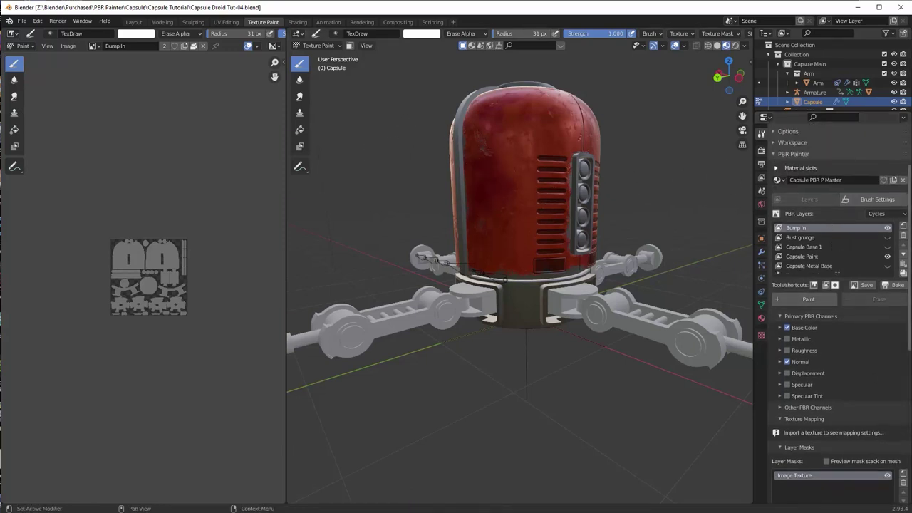
pyautogui.click(904, 226)
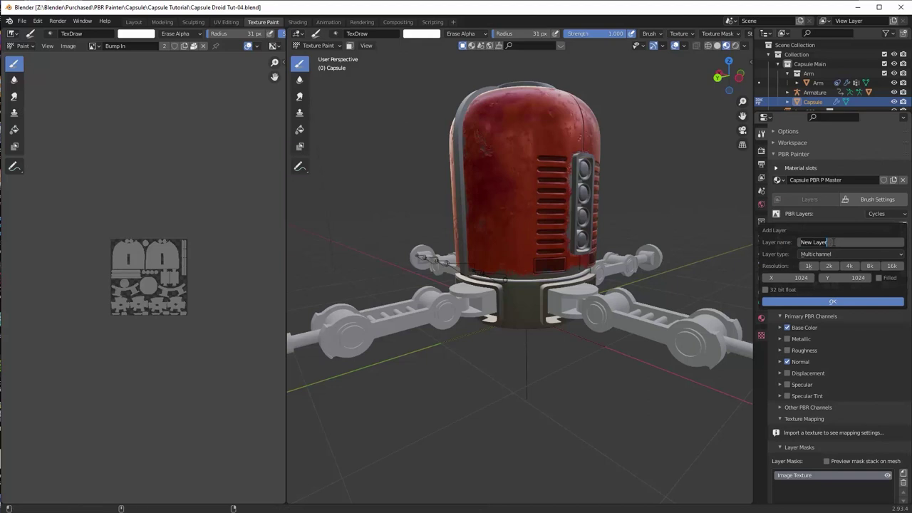
pyautogui.write('Decal')
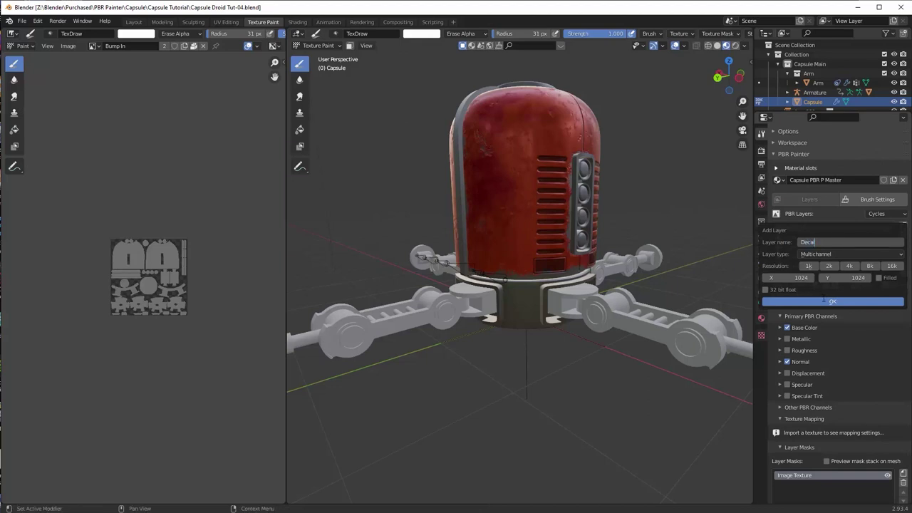
pyautogui.press('Return')
pyautogui.click(827, 303)
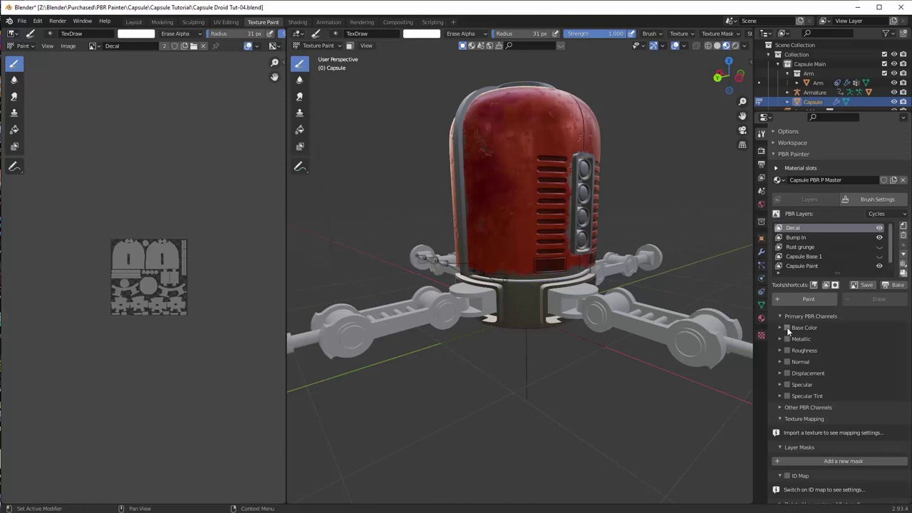
# Step: Switch to the Fill tool, enable the Decal layer's Base Color channel and set its colour to white
pyautogui.click(300, 130)
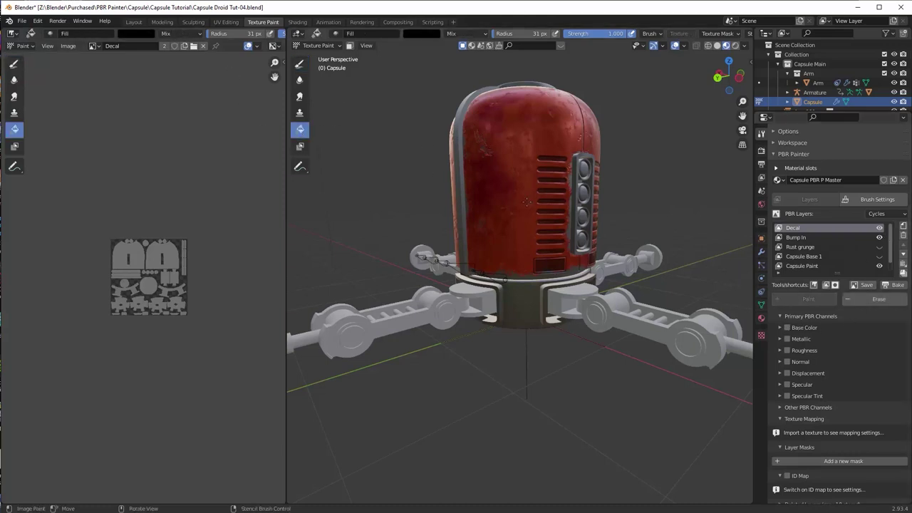
pyautogui.click(787, 327)
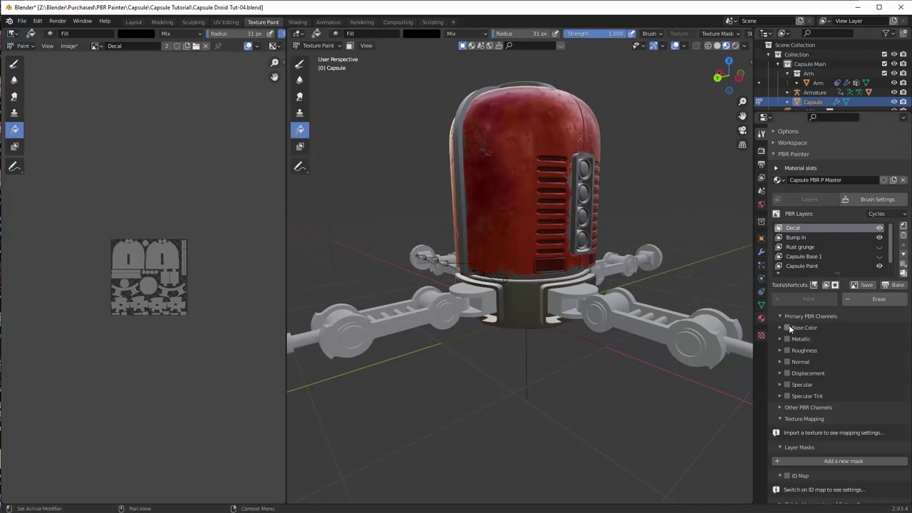
pyautogui.click(780, 327)
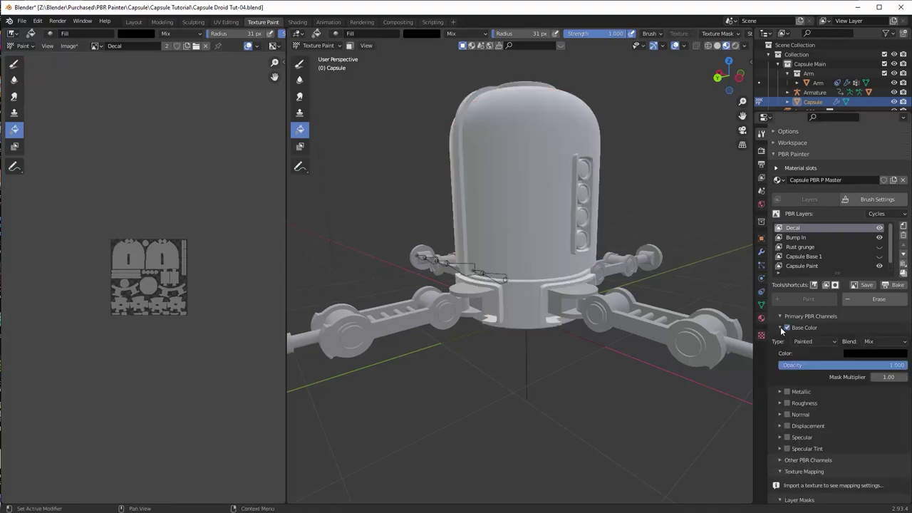
pyautogui.click(864, 357)
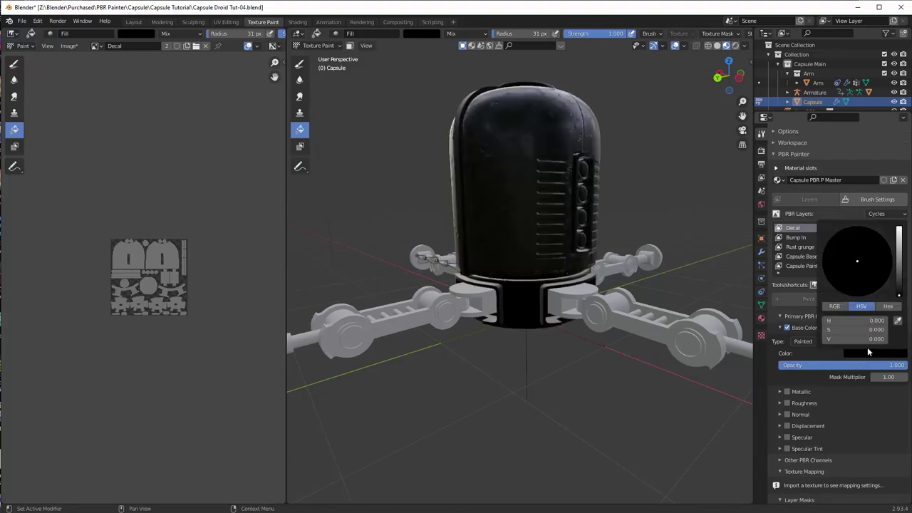
pyautogui.click(835, 307)
pyautogui.moveTo(835, 321); pyautogui.dragTo(884, 330)
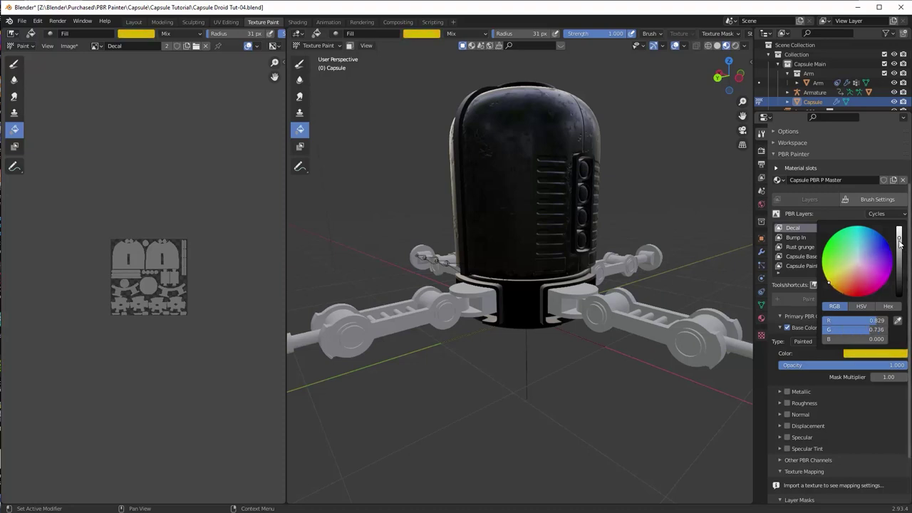
pyautogui.moveTo(899, 242); pyautogui.dragTo(899, 226)
pyautogui.moveTo(845, 339); pyautogui.dragTo(892, 333)
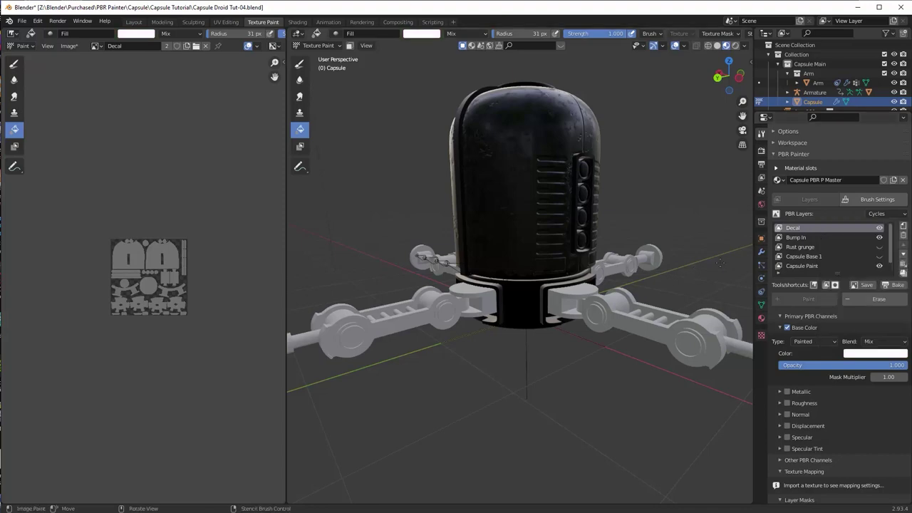
# Step: Fill the capsule's surface with white on the Decal layer
pyautogui.moveTo(544, 262); pyautogui.dragTo(385, 164, button='middle')
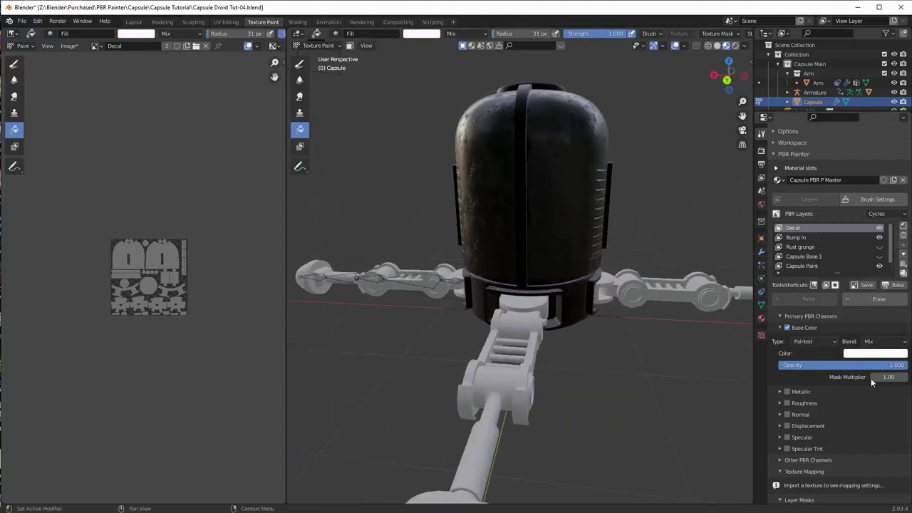
pyautogui.scroll(-3, 846, 370)
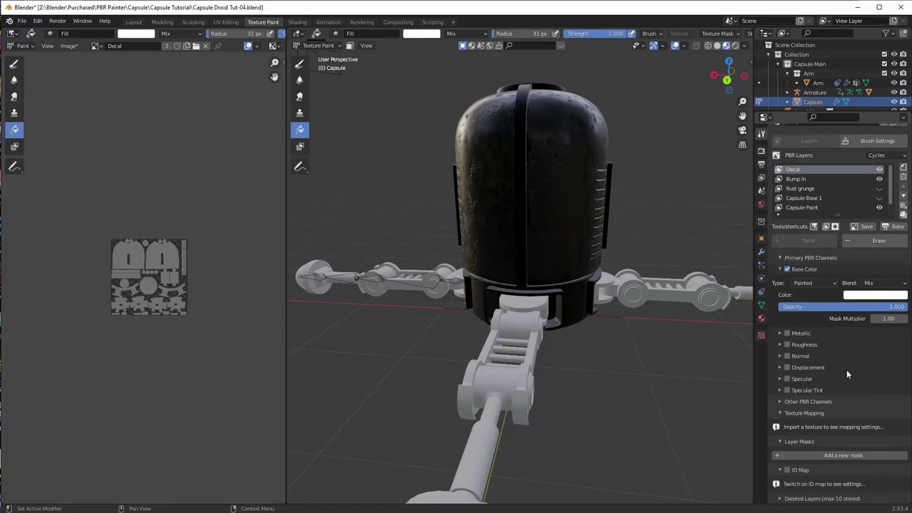
pyautogui.moveTo(559, 210); pyautogui.dragTo(462, 265, button='middle')
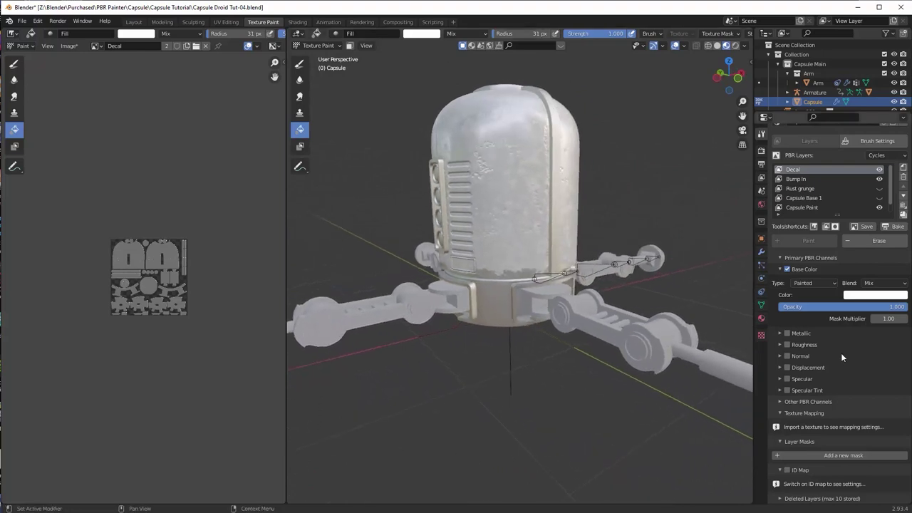
# Step: Add an Image Texture mask to the Decal layer
pyautogui.click(837, 454)
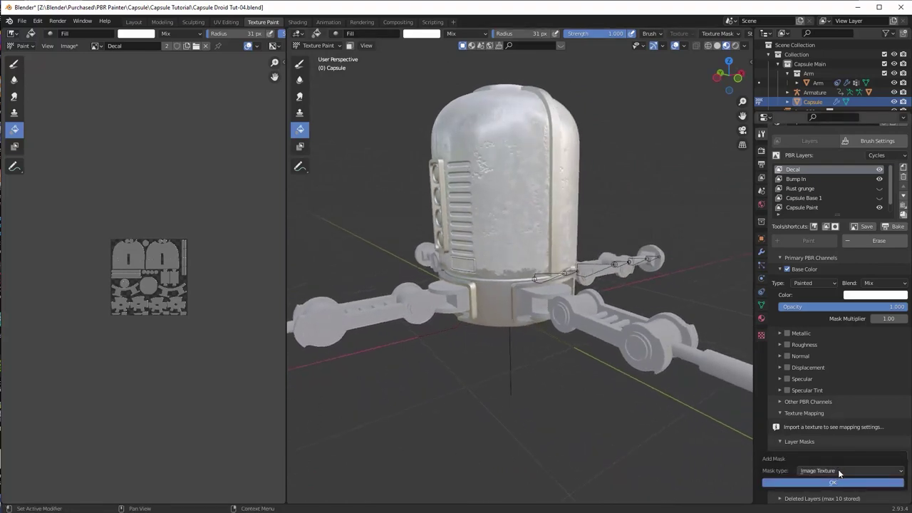
pyautogui.click(840, 471)
pyautogui.click(840, 473)
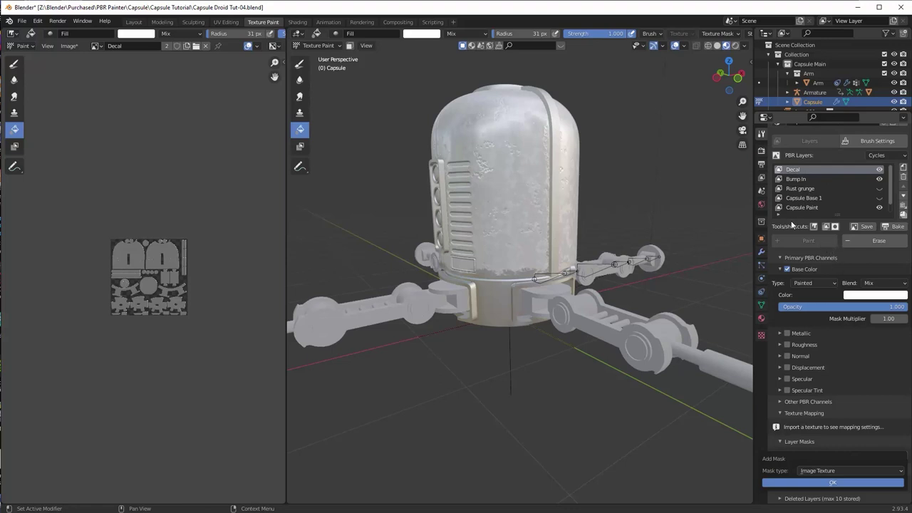
pyautogui.click(840, 481)
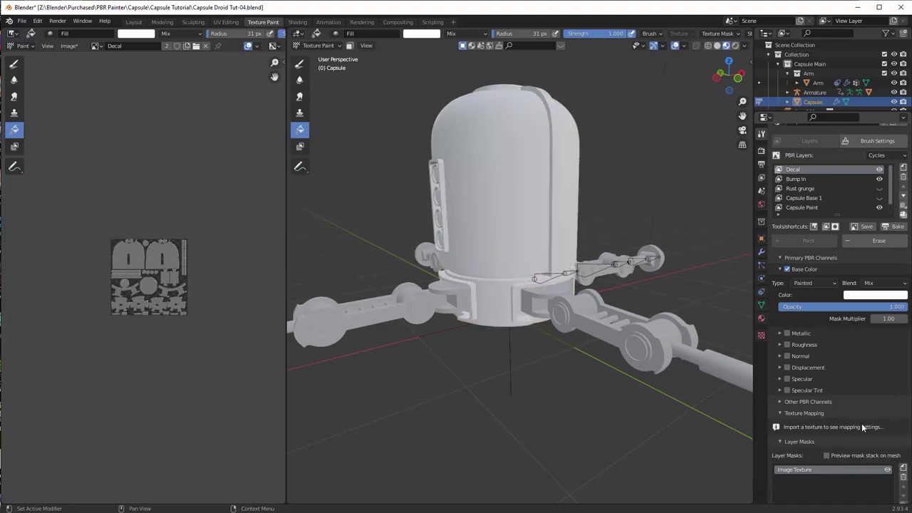
pyautogui.scroll(-3, 863, 420)
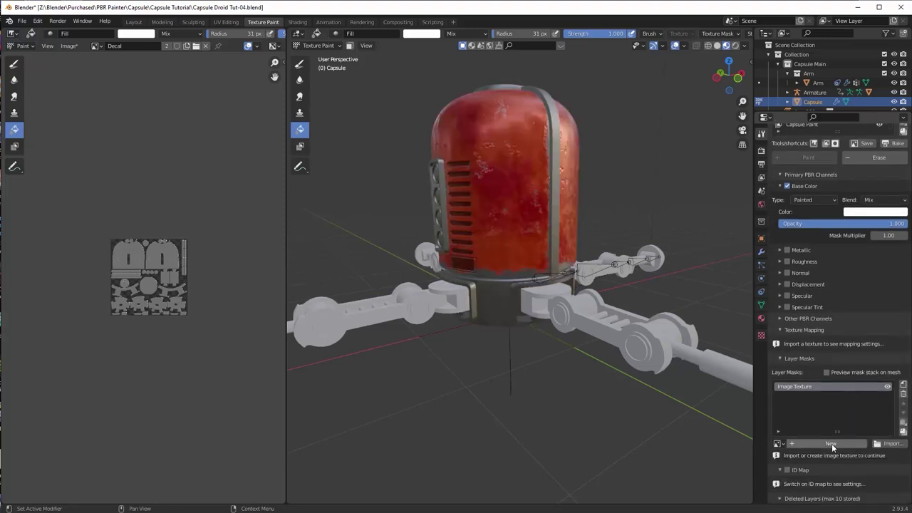
# Step: Create a new blank black 4096 px image named Decal for the Image Texture mask
pyautogui.click(832, 445)
pyautogui.click(846, 416)
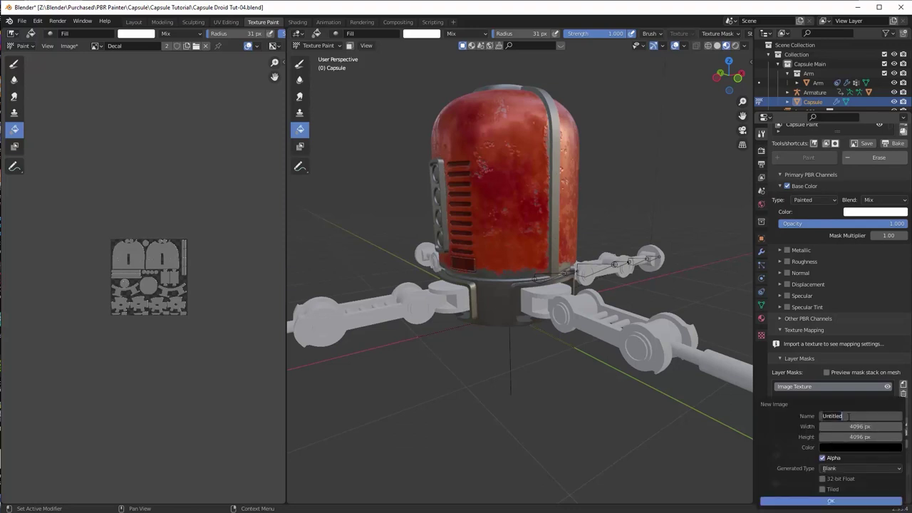
pyautogui.write('Decal')
pyautogui.click(831, 501)
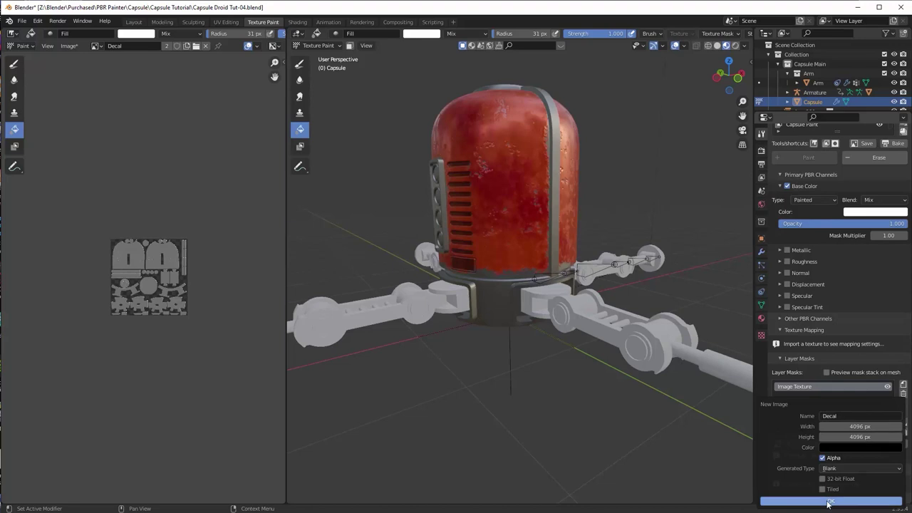
pyautogui.click(831, 501)
pyautogui.scroll(-2, 834, 470)
pyautogui.scroll(-1, 834, 469)
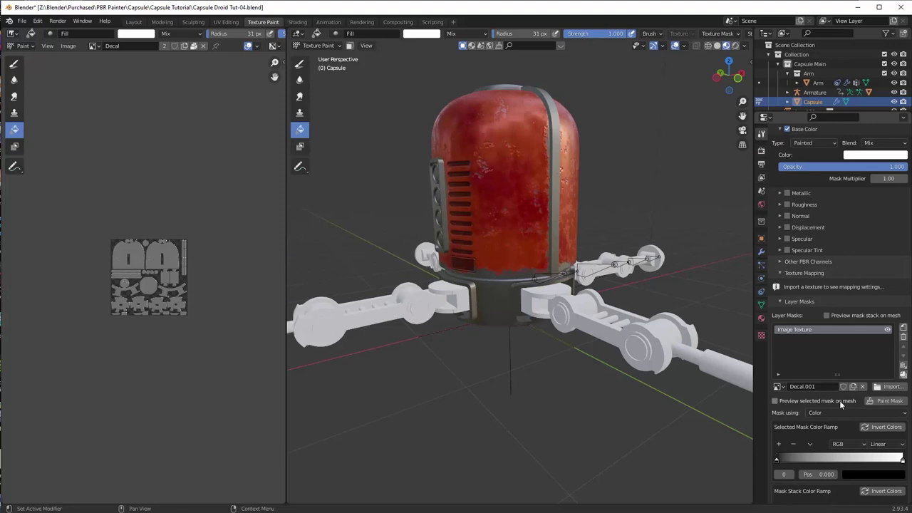
# Step: Load Decal PBR Painter.png from the ID Maps folder as the brush texture image
pyautogui.scroll(10, 852, 319)
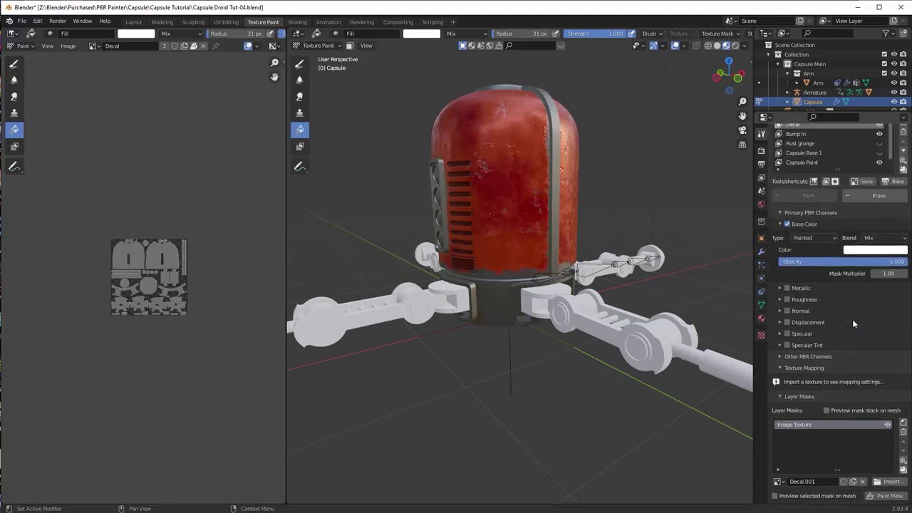
pyautogui.click(884, 249)
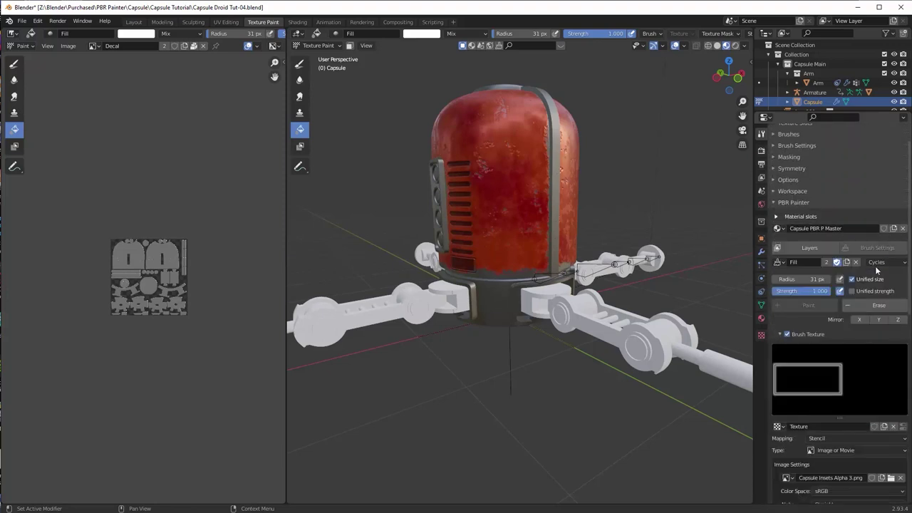
pyautogui.scroll(-5, 847, 341)
pyautogui.scroll(-1, 852, 330)
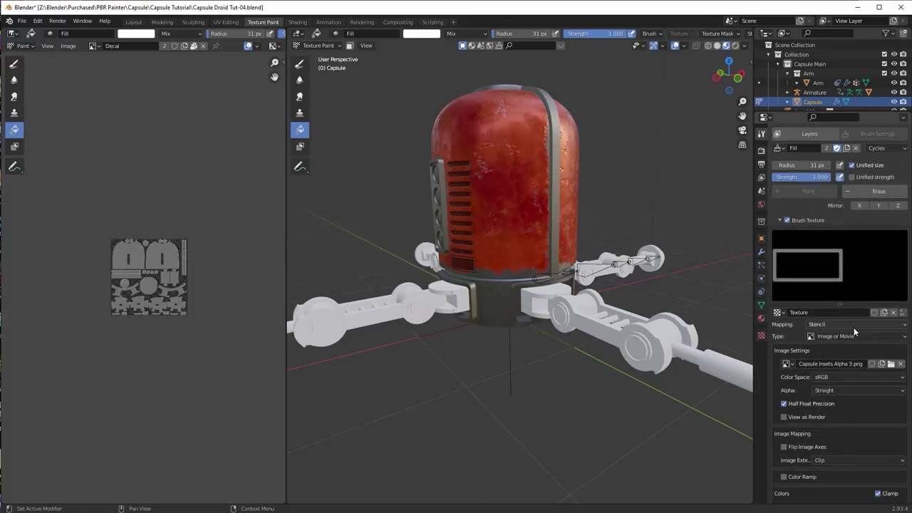
pyautogui.click(891, 364)
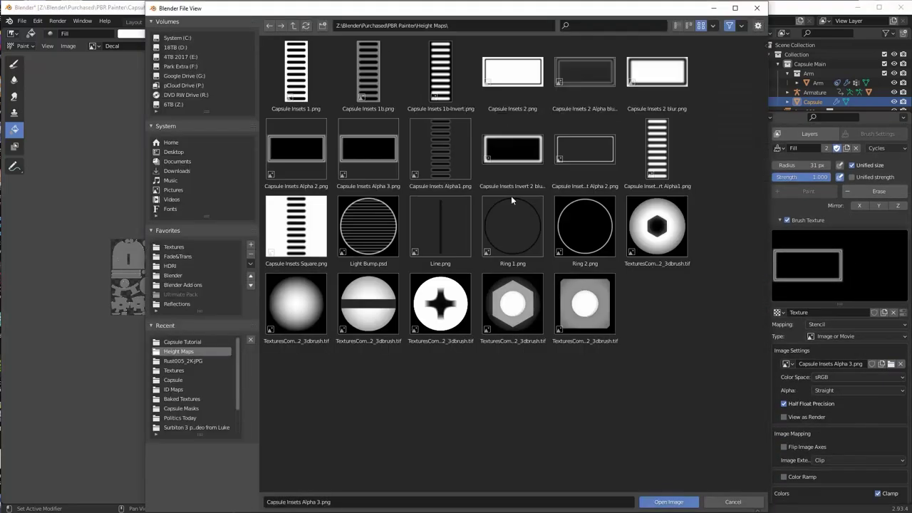
pyautogui.click(294, 26)
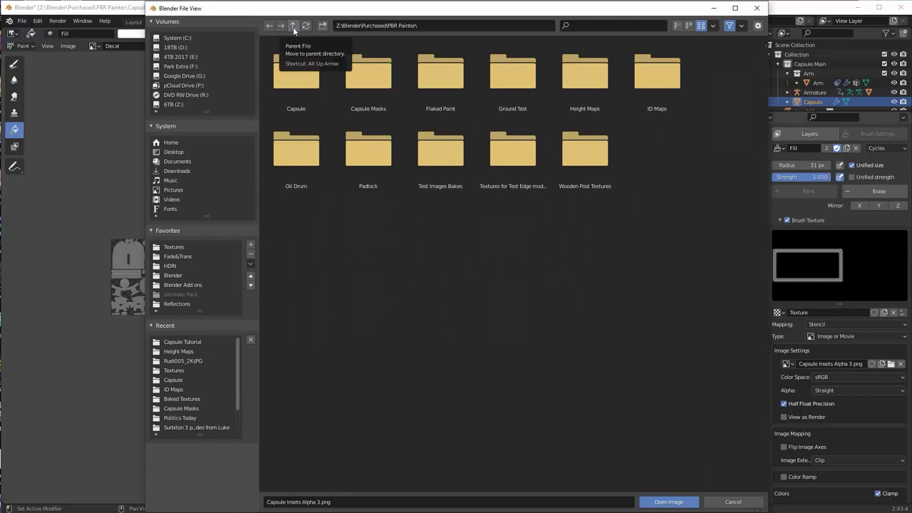
pyautogui.doubleClick(660, 86)
pyautogui.doubleClick(571, 110)
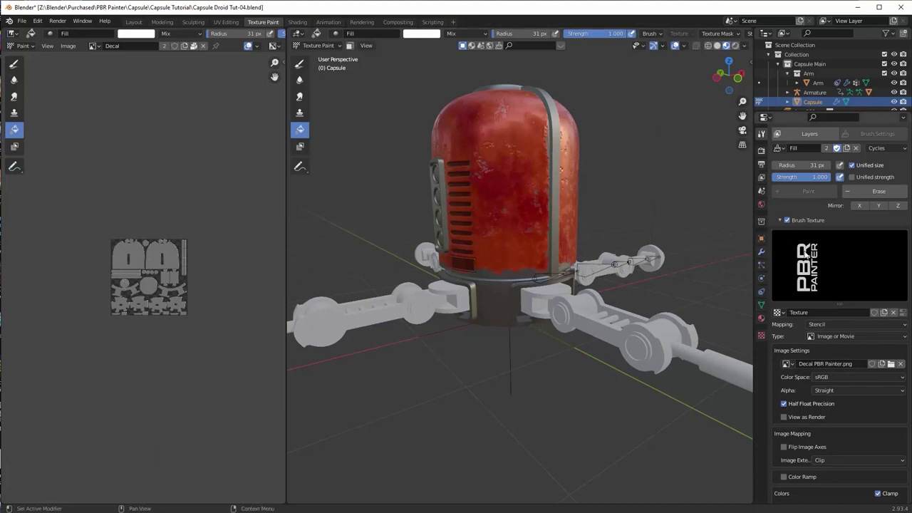
# Step: Switch to the Draw tool and enable its brush texture
pyautogui.scroll(3, 820, 223)
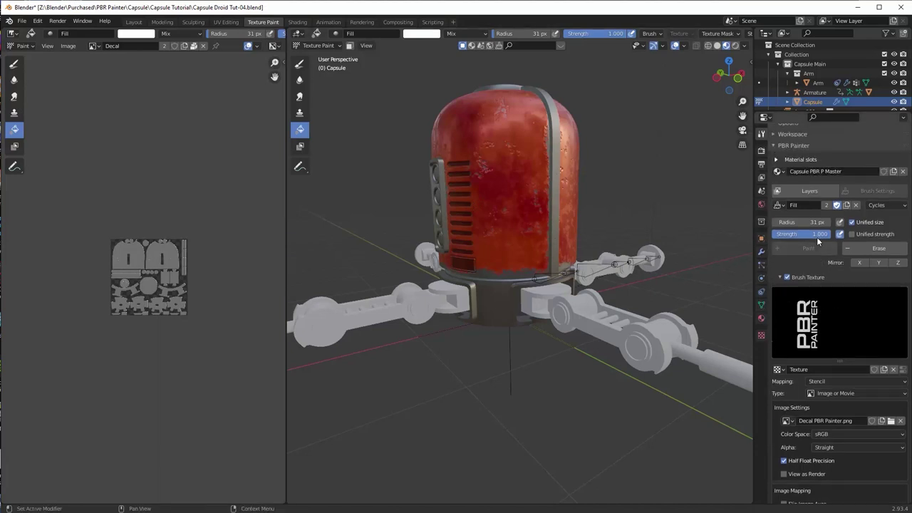
pyautogui.click(300, 63)
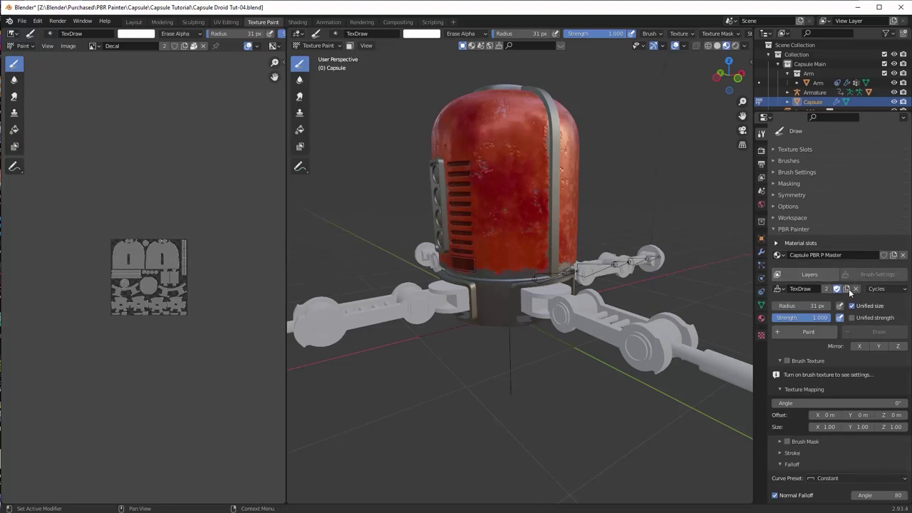
pyautogui.click(787, 362)
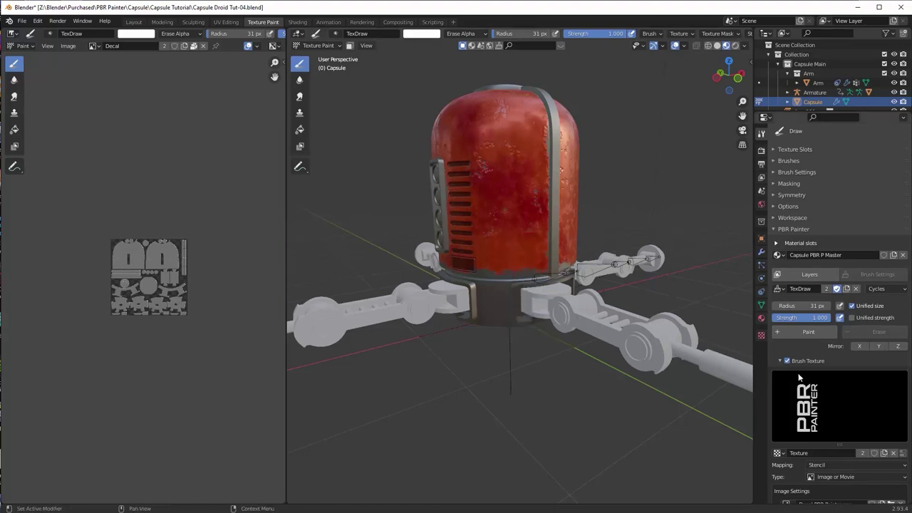
# Step: Put the Decal layer's image mask into mask painting and turn off the selected mask preview on the mesh
pyautogui.click(804, 272)
pyautogui.scroll(-8, 870, 334)
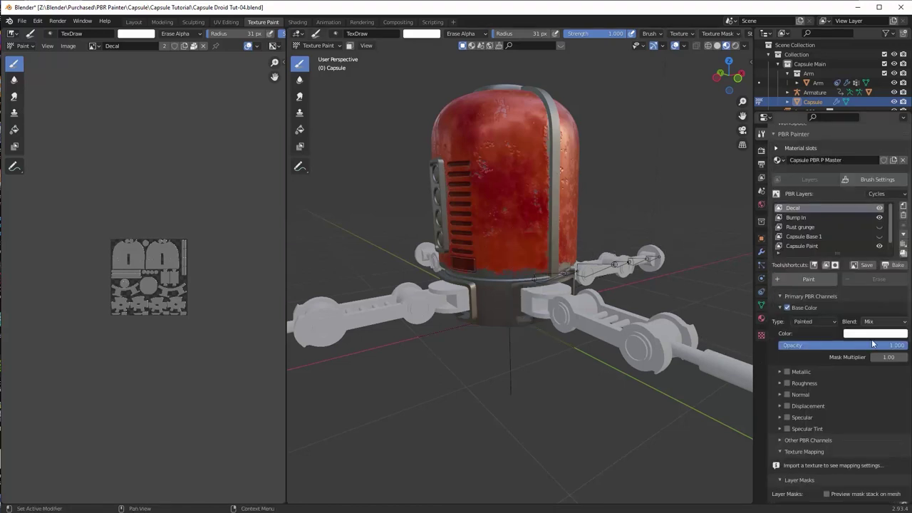
pyautogui.scroll(-4, 870, 332)
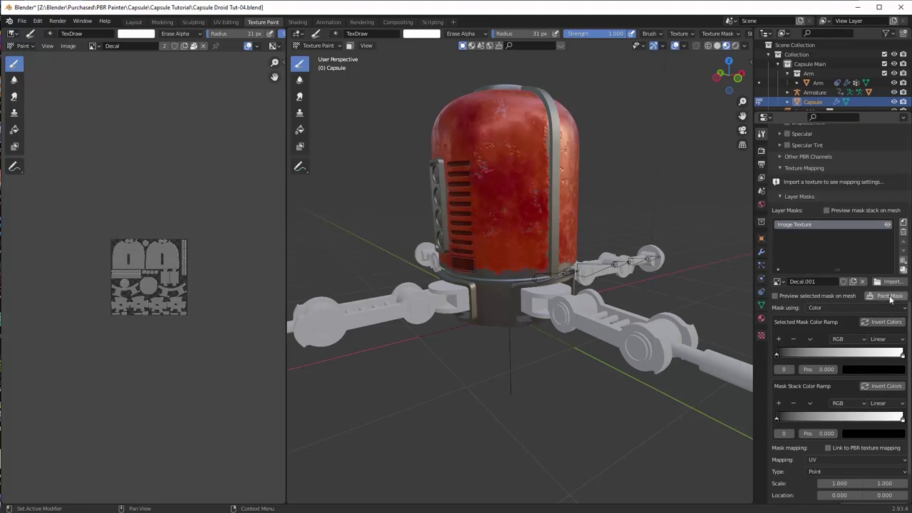
pyautogui.click(890, 295)
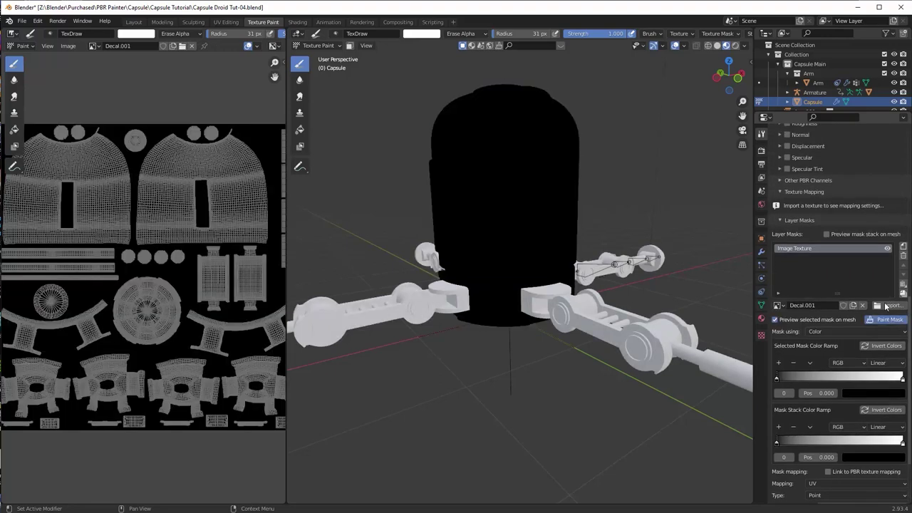
pyautogui.click(776, 321)
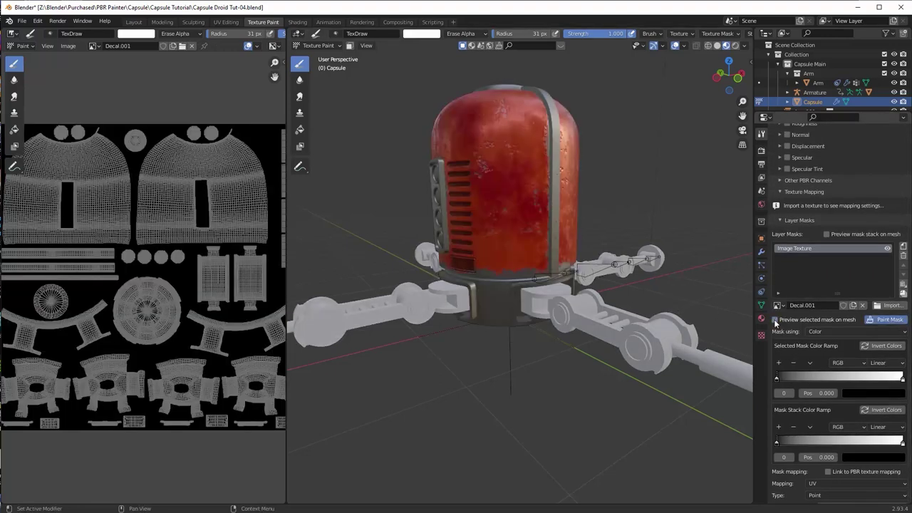
# Step: In a straight-on orthographic view, enlarge and position the PBR Painter stencil on the capsule between the vertical rib and the vents
pyautogui.click(743, 145)
pyautogui.moveTo(610, 224)
pyautogui.mouseDown(button='middle')
pyautogui.moveTo(569, 231)
pyautogui.moveTo(701, 232)
pyautogui.mouseUp(button='middle')
pyautogui.scroll(4, 558, 239)
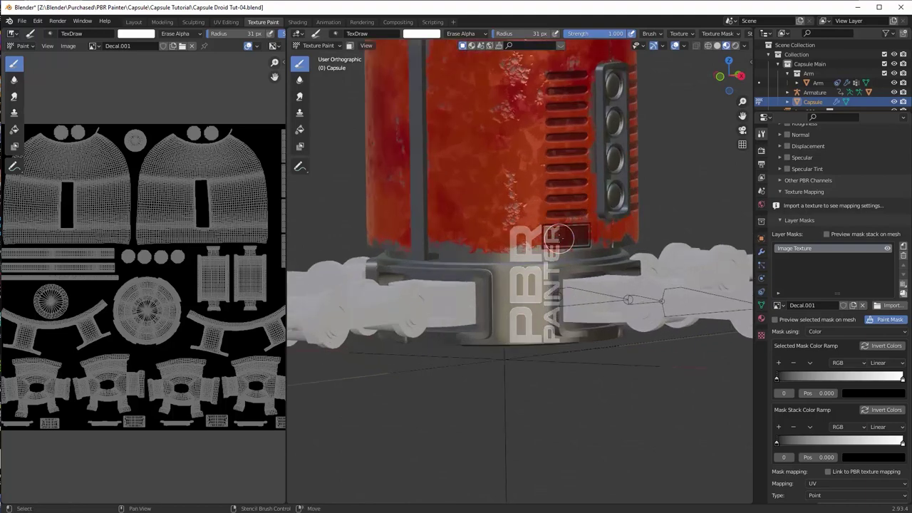
pyautogui.moveTo(560, 238); pyautogui.dragTo(572, 310, button='middle')
pyautogui.keyDown('shift'); pyautogui.moveTo(536, 283); pyautogui.dragTo(515, 233, button='right'); pyautogui.keyUp('shift')
pyautogui.moveTo(531, 179); pyautogui.dragTo(531, 172, button='right')
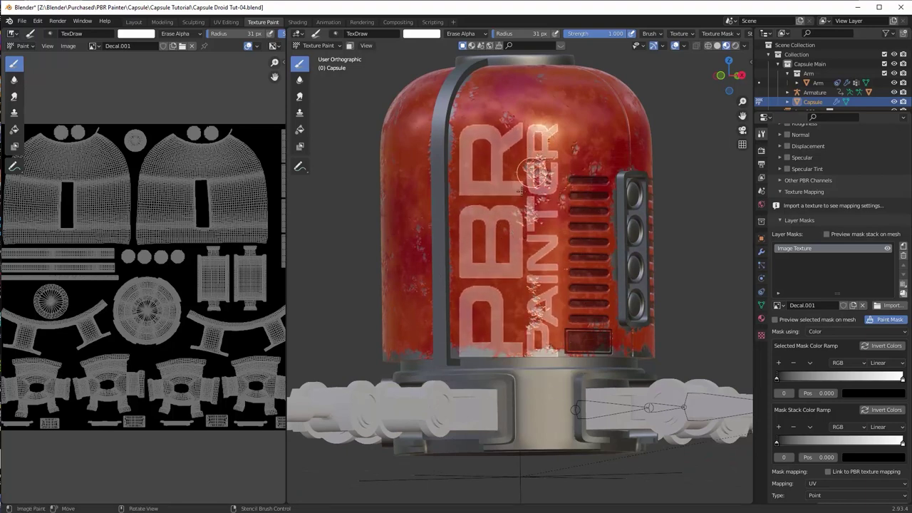
pyautogui.moveTo(514, 215)
pyautogui.mouseDown(button='right')
pyautogui.moveTo(513, 197)
pyautogui.moveTo(510, 204)
pyautogui.mouseUp(button='right')
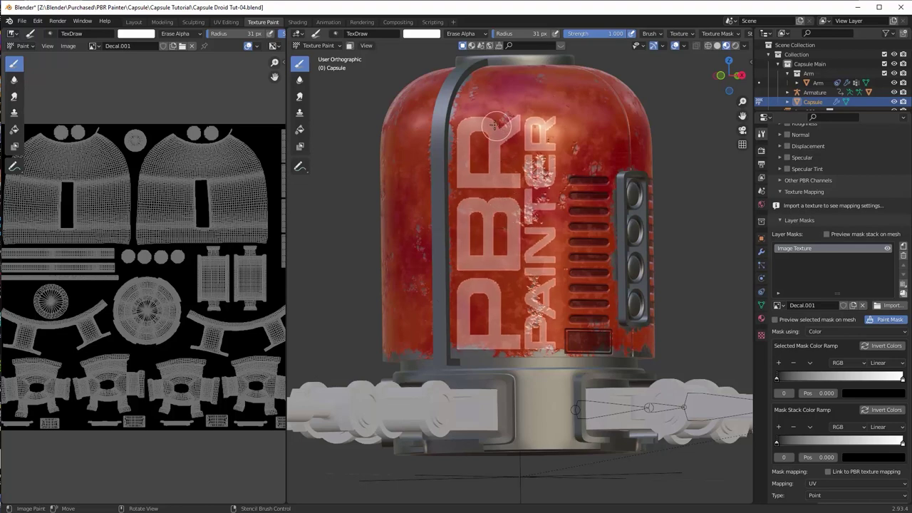
# Step: Set the brush to Paint and paint the PBR Painter stencil into the Decal mask on both sides of the capsule
pyautogui.moveTo(522, 144); pyautogui.dragTo(527, 175)
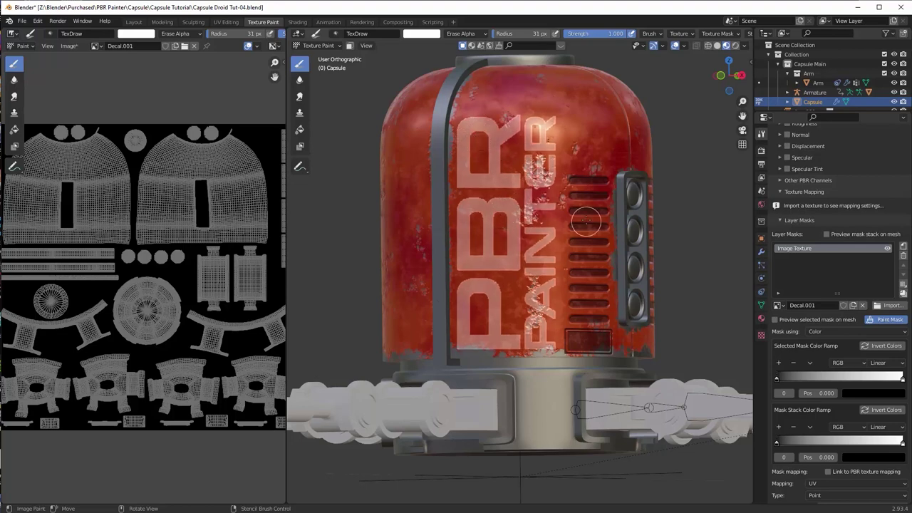
pyautogui.scroll(10, 845, 275)
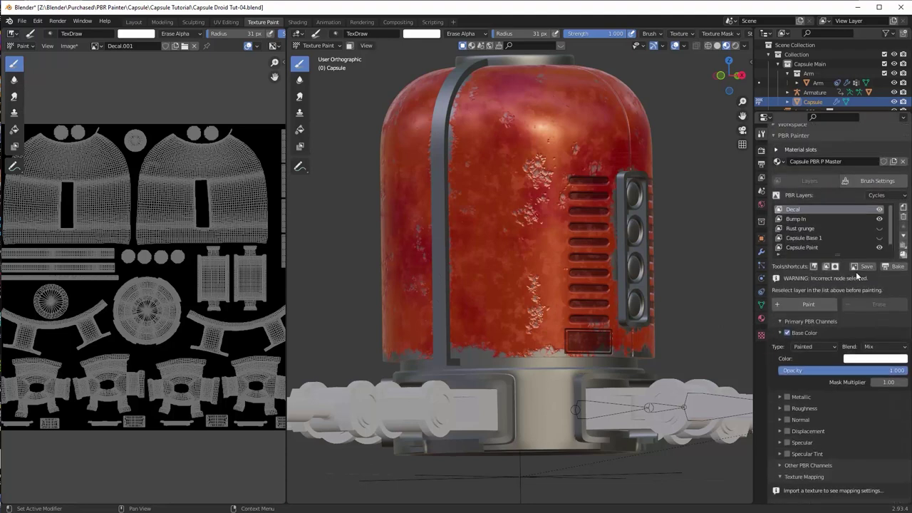
pyautogui.click(813, 305)
pyautogui.moveTo(528, 171)
pyautogui.mouseDown()
pyautogui.moveTo(488, 128)
pyautogui.moveTo(535, 179)
pyautogui.moveTo(492, 335)
pyautogui.moveTo(581, 285)
pyautogui.mouseUp()
pyautogui.moveTo(581, 285); pyautogui.dragTo(378, 249, button='middle')
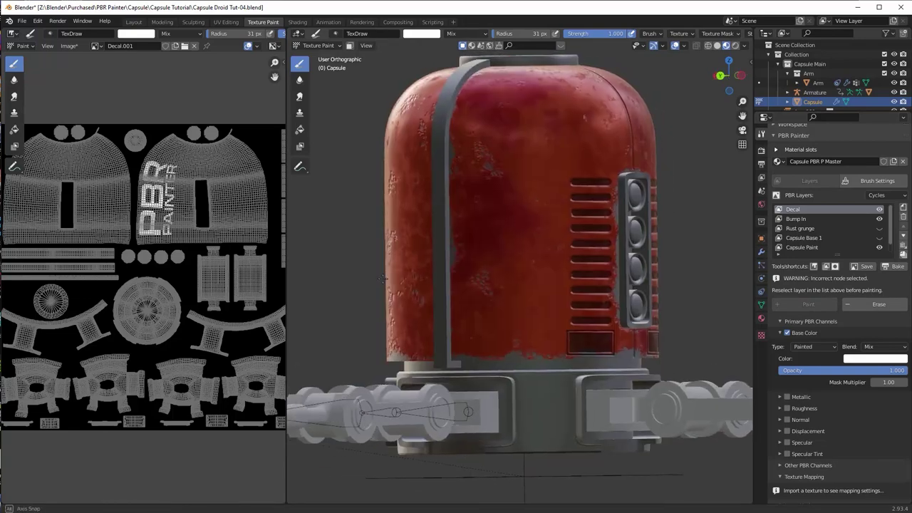
pyautogui.moveTo(509, 116)
pyautogui.mouseDown()
pyautogui.moveTo(467, 165)
pyautogui.moveTo(561, 351)
pyautogui.mouseUp()
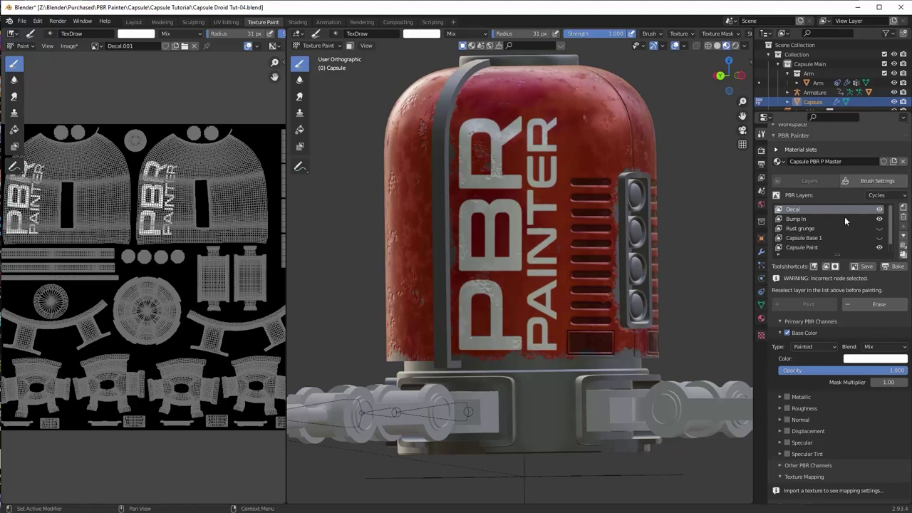
# Step: Move the Decal layer below Rust grunge in the layer stack and add a Procedural mask to it
pyautogui.click(903, 236)
pyautogui.click(903, 236)
pyautogui.scroll(-2, 834, 411)
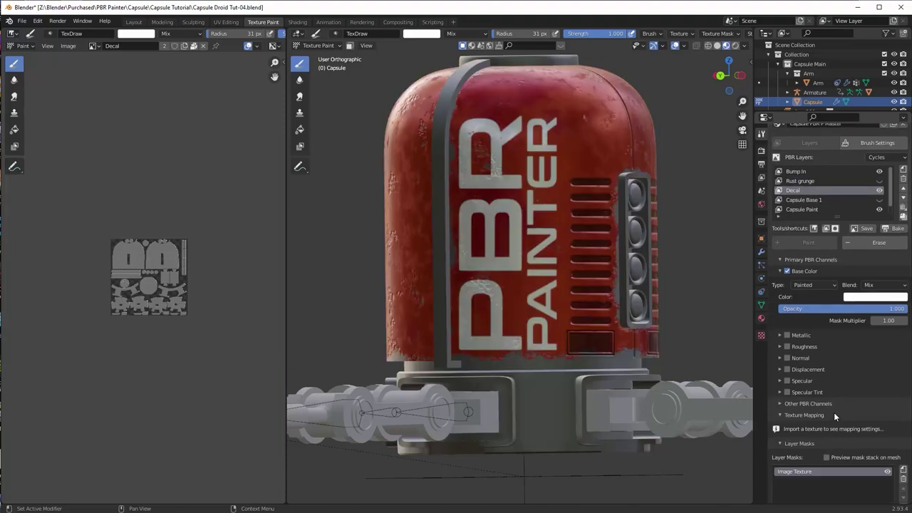
pyautogui.scroll(-3, 834, 412)
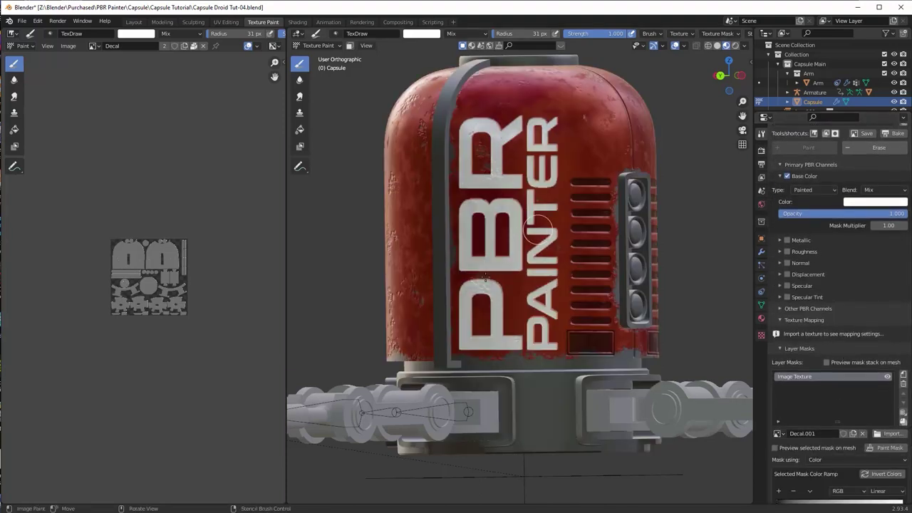
pyautogui.click(903, 378)
pyautogui.click(854, 391)
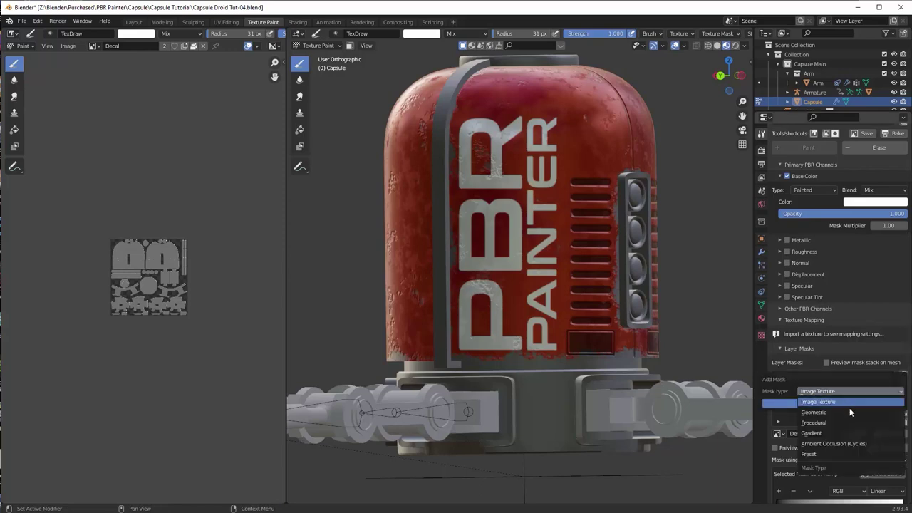
pyautogui.click(846, 422)
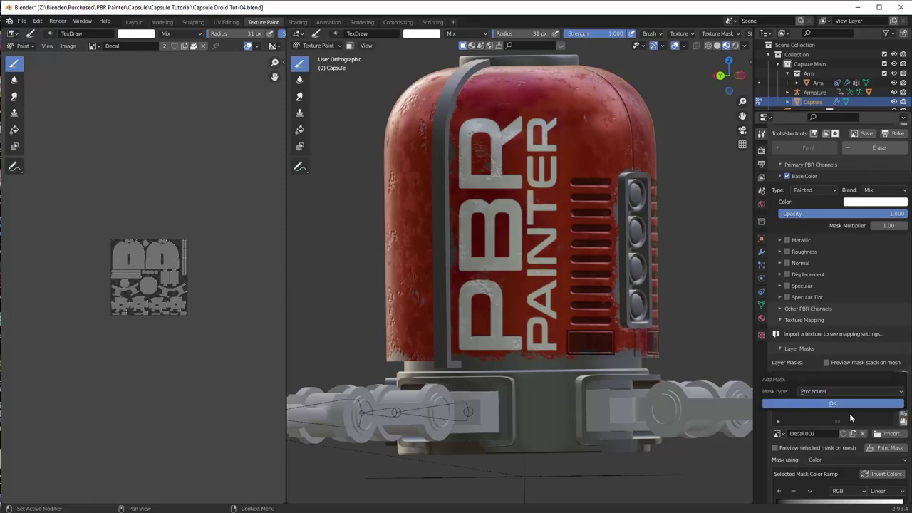
pyautogui.click(844, 404)
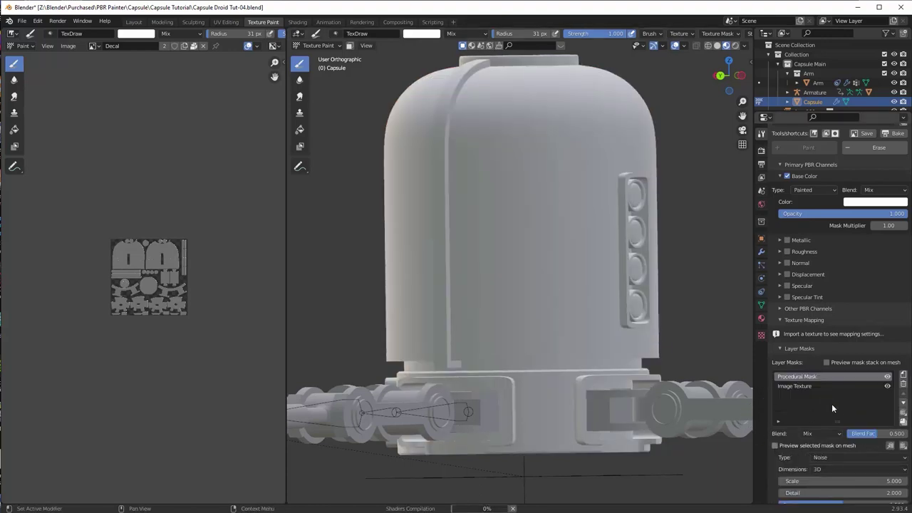
# Step: Set the noise mask's scale to 14.2, detail to 16 and roughness to 0.701, and move its color ramp stops inward for more contrast
pyautogui.scroll(-2, 831, 421)
pyautogui.moveTo(809, 426); pyautogui.dragTo(900, 436)
pyautogui.moveTo(819, 448); pyautogui.dragTo(846, 448)
pyautogui.scroll(-2, 827, 457)
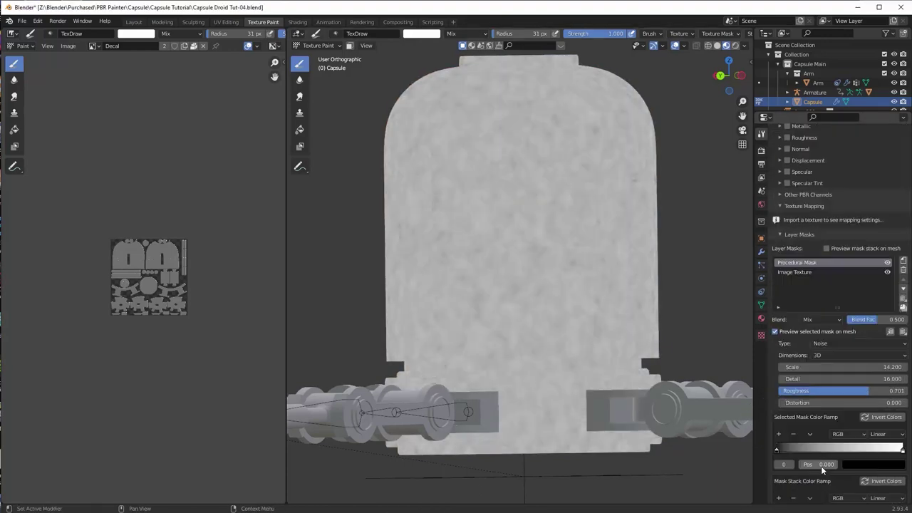
pyautogui.moveTo(779, 449); pyautogui.dragTo(835, 448)
pyautogui.moveTo(902, 449); pyautogui.dragTo(894, 449)
# Step: Preview the mask stack on the mesh and tighten the Mask Stack Color Ramp, with its black stop at 0.169 and its white stop moved inward
pyautogui.click(827, 249)
pyautogui.scroll(-2, 866, 399)
pyautogui.moveTo(777, 437)
pyautogui.mouseDown()
pyautogui.moveTo(795, 437)
pyautogui.moveTo(787, 437)
pyautogui.mouseUp()
pyautogui.moveTo(833, 374); pyautogui.dragTo(836, 374)
pyautogui.moveTo(875, 243)
pyautogui.mouseDown()
pyautogui.moveTo(868, 243)
pyautogui.moveTo(882, 243)
pyautogui.mouseUp()
pyautogui.moveTo(903, 437); pyautogui.dragTo(861, 436)
pyautogui.moveTo(788, 438); pyautogui.dragTo(799, 437)
# Step: Blend the procedural mask with Multiply at factor 0.923, set its ramp's black stop to 0.317, and turn off the mask stack preview
pyautogui.click(825, 243)
pyautogui.click(819, 278)
pyautogui.moveTo(884, 244); pyautogui.dragTo(903, 244)
pyautogui.moveTo(836, 373); pyautogui.dragTo(816, 374)
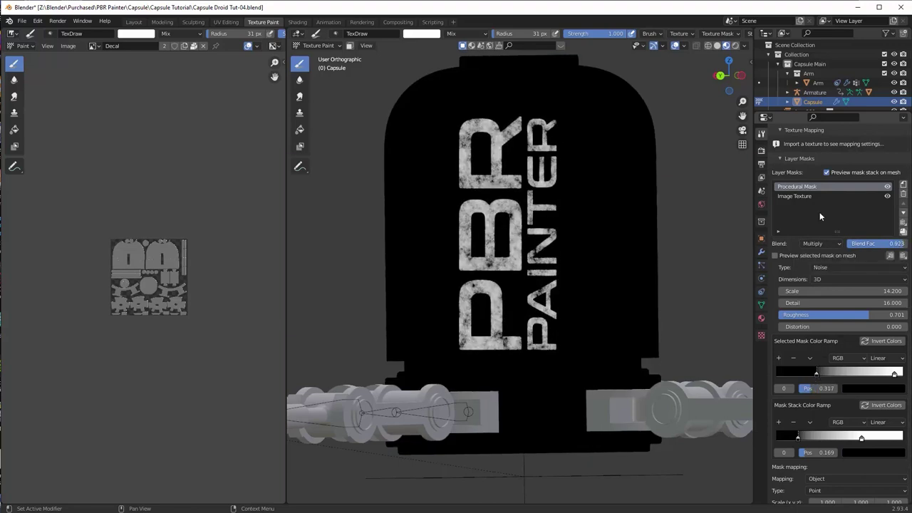
pyautogui.click(826, 172)
pyautogui.moveTo(613, 286); pyautogui.dragTo(608, 290, button='middle')
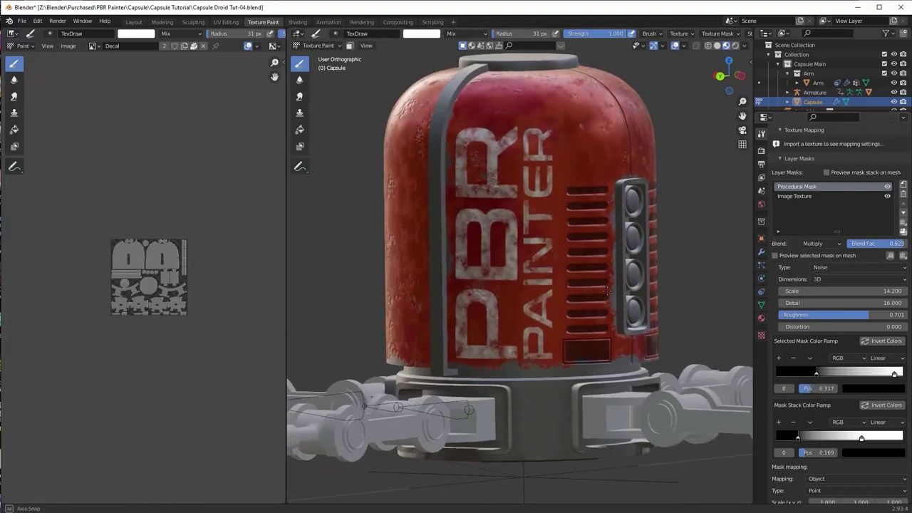
# Step: Show the brush settings and switch the viewport to perspective to inspect the worn decal on the capsule
pyautogui.scroll(2, 878, 227)
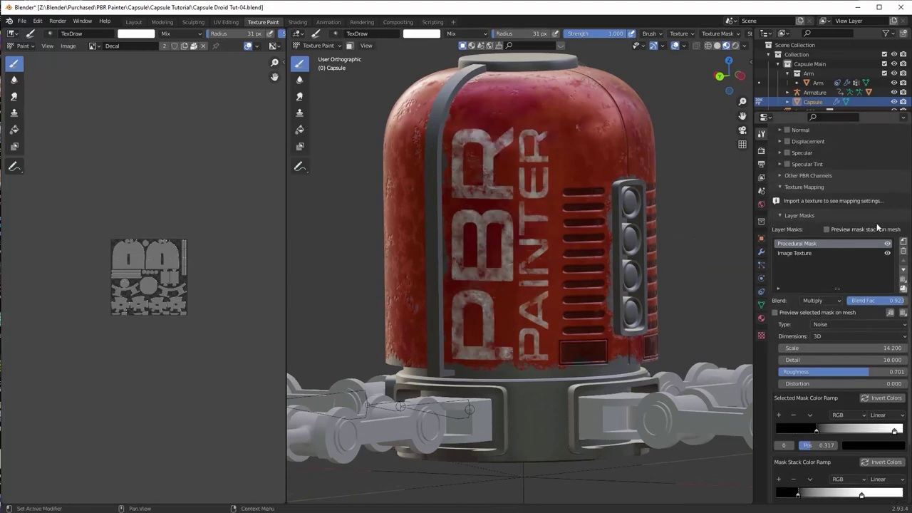
pyautogui.scroll(8, 876, 226)
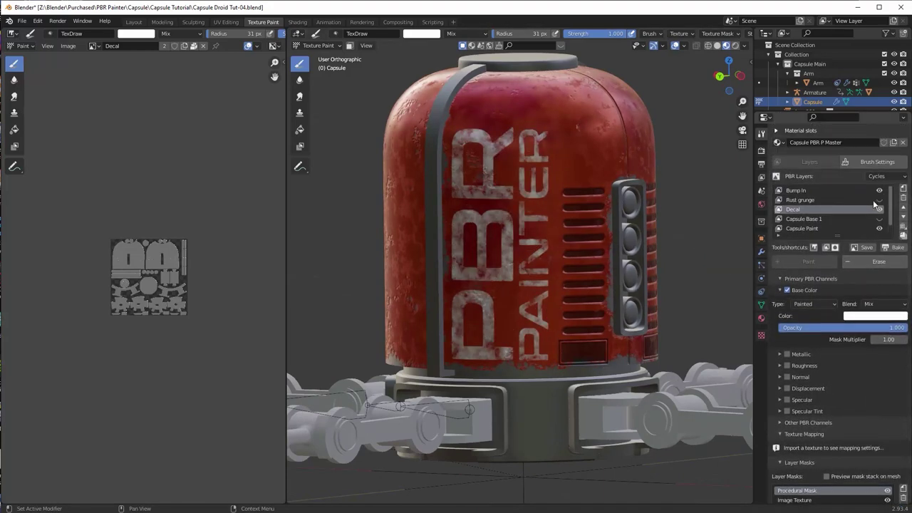
pyautogui.click(874, 163)
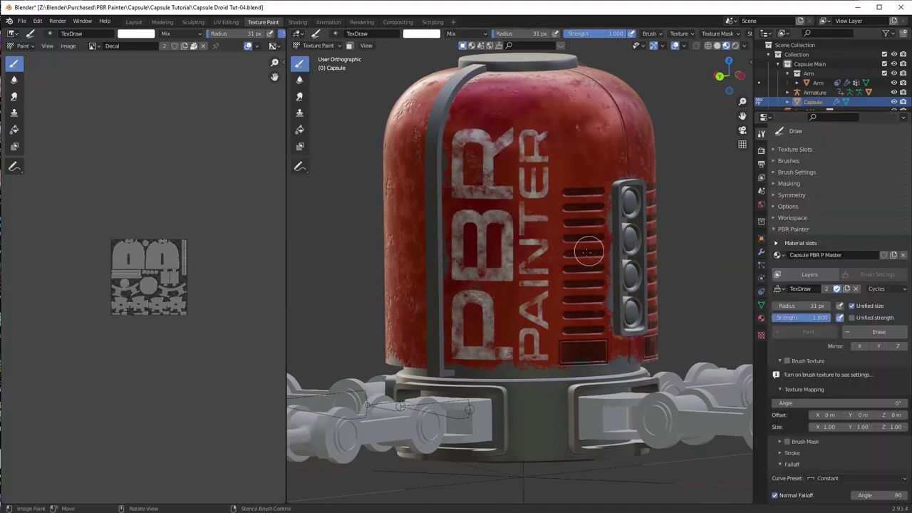
pyautogui.click(742, 144)
pyautogui.scroll(-4, 625, 199)
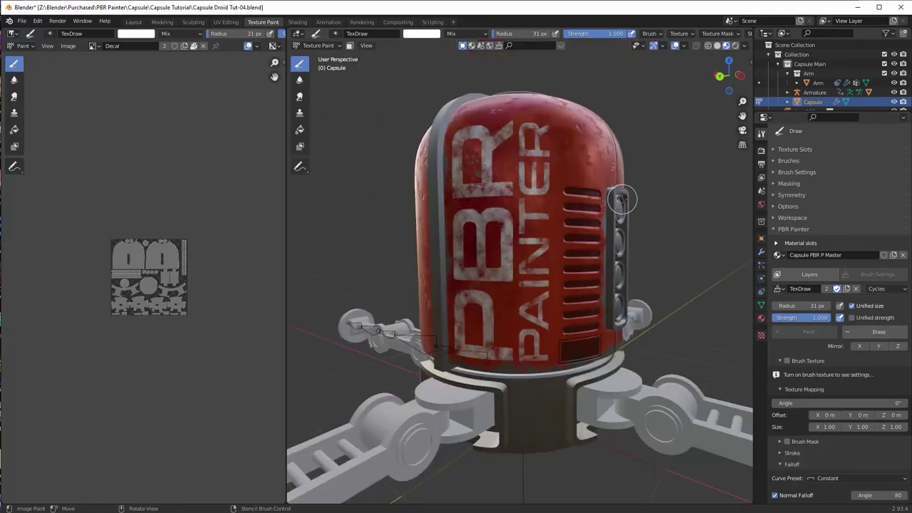
pyautogui.moveTo(597, 223); pyautogui.dragTo(570, 227, button='middle')
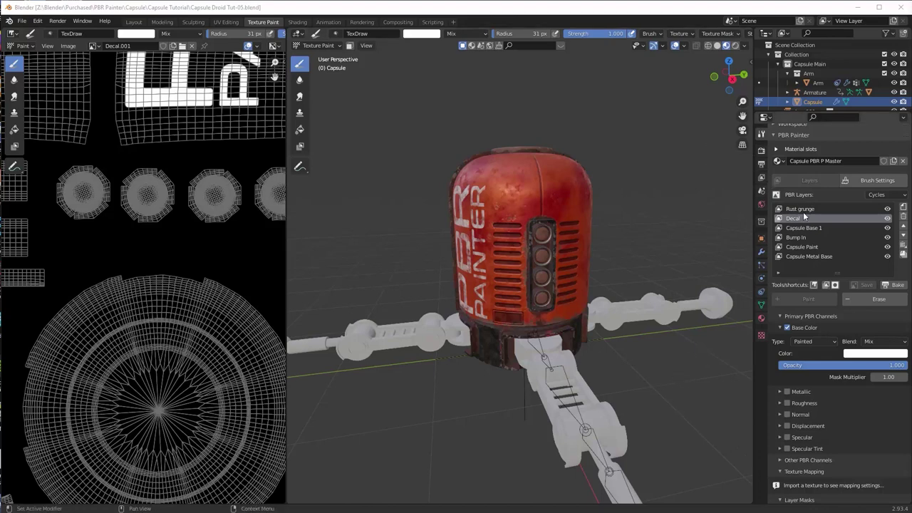
# Step: Select the Rust grunge layer and hide every layer in the stack
pyautogui.click(802, 208)
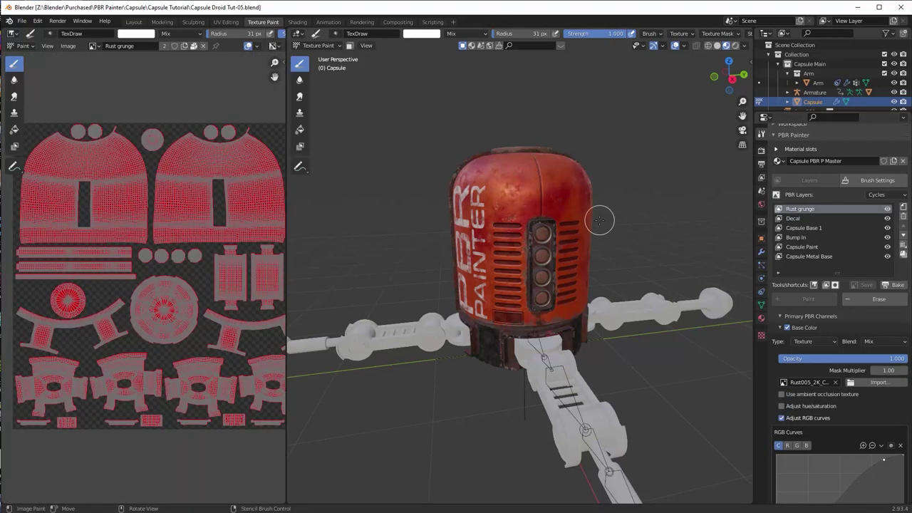
pyautogui.moveTo(600, 220); pyautogui.dragTo(608, 218, button='middle')
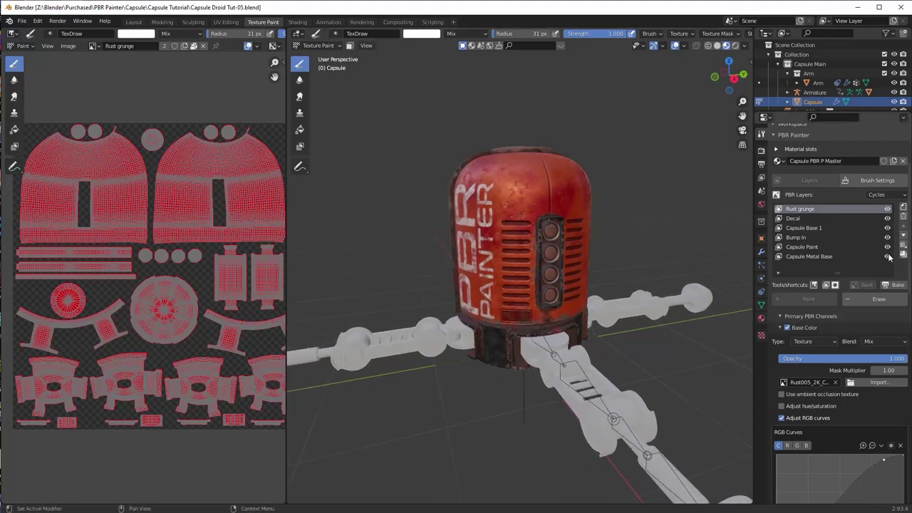
pyautogui.click(888, 219)
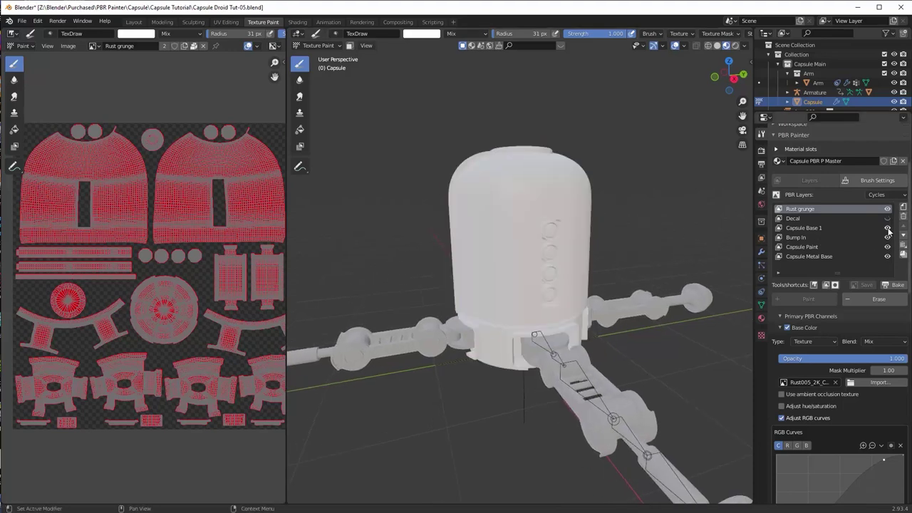
pyautogui.moveTo(622, 329); pyautogui.dragTo(588, 276, button='middle')
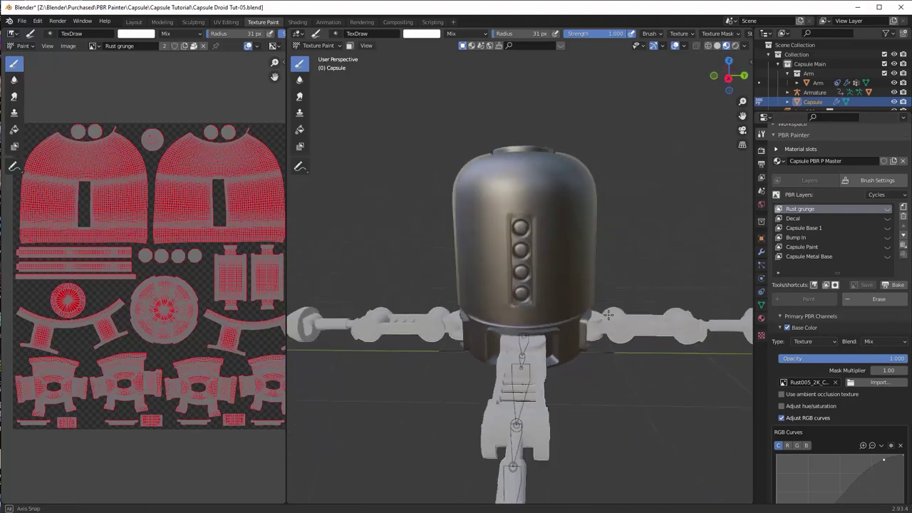
# Step: Add a Multichannel layer named Light Glass at 1024 x 1024 for the capsule's light lenses
pyautogui.scroll(3, 613, 328)
pyautogui.scroll(1, 549, 222)
pyautogui.scroll(2, 549, 222)
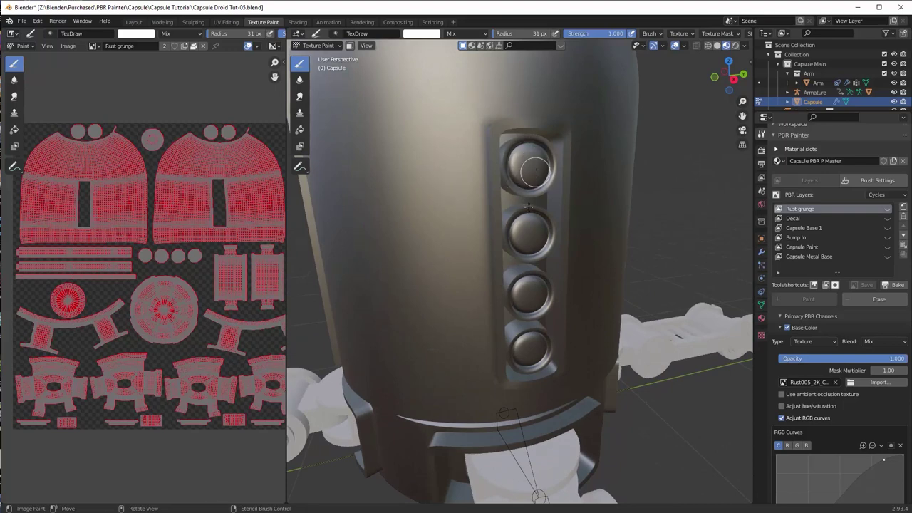
pyautogui.click(903, 209)
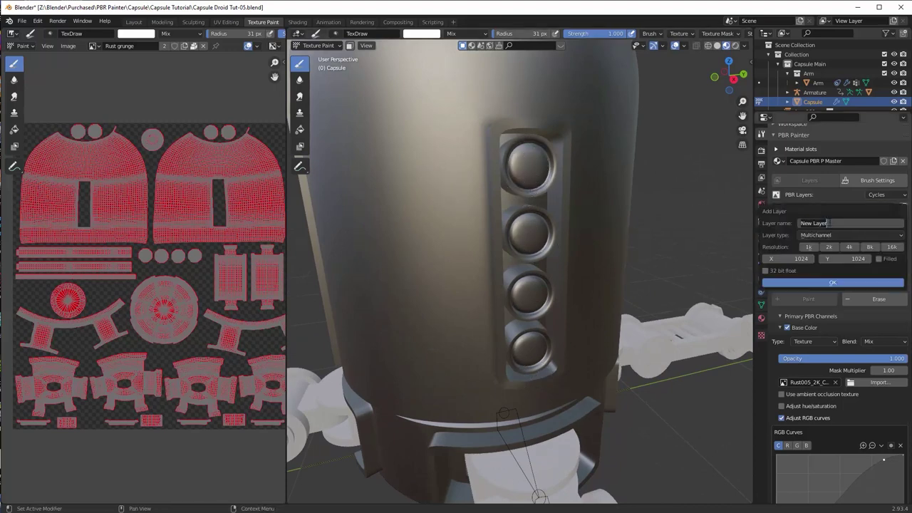
pyautogui.write('Light Glass')
pyautogui.press('Return')
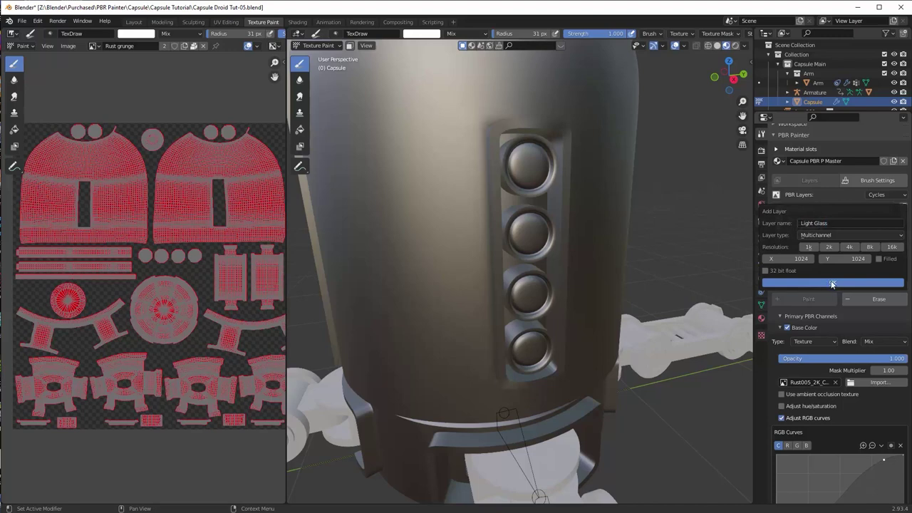
pyautogui.click(833, 284)
pyautogui.scroll(-1, 830, 315)
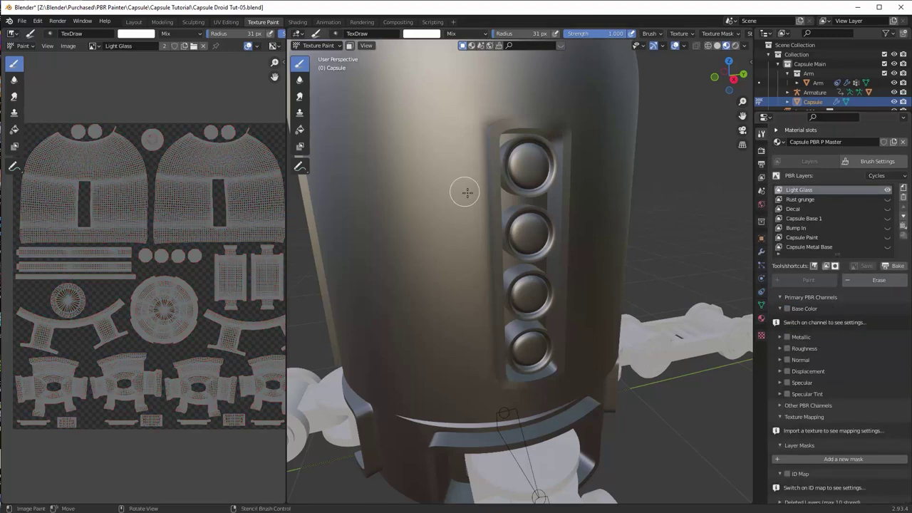
# Step: Enable Base Color on the Light Glass layer and fill the capsule with black using the Fill tool
pyautogui.click(787, 307)
pyautogui.click(872, 335)
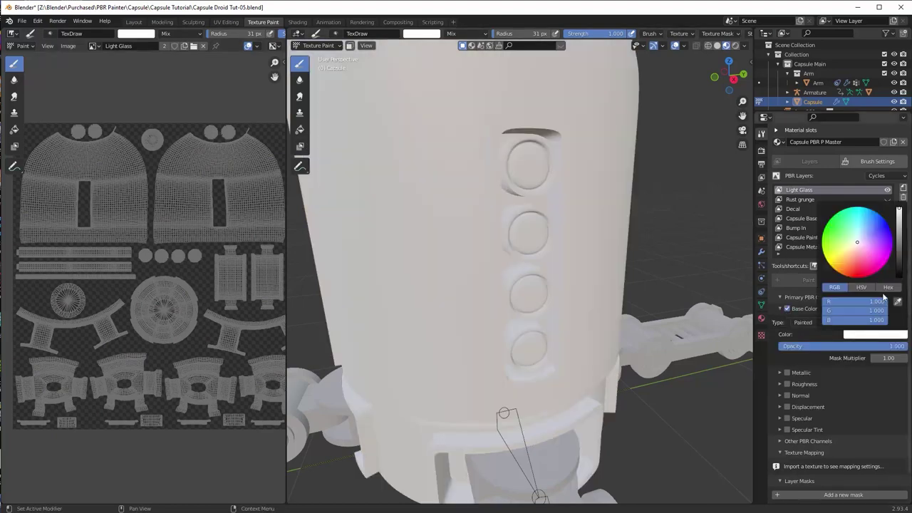
pyautogui.moveTo(900, 257); pyautogui.dragTo(894, 280)
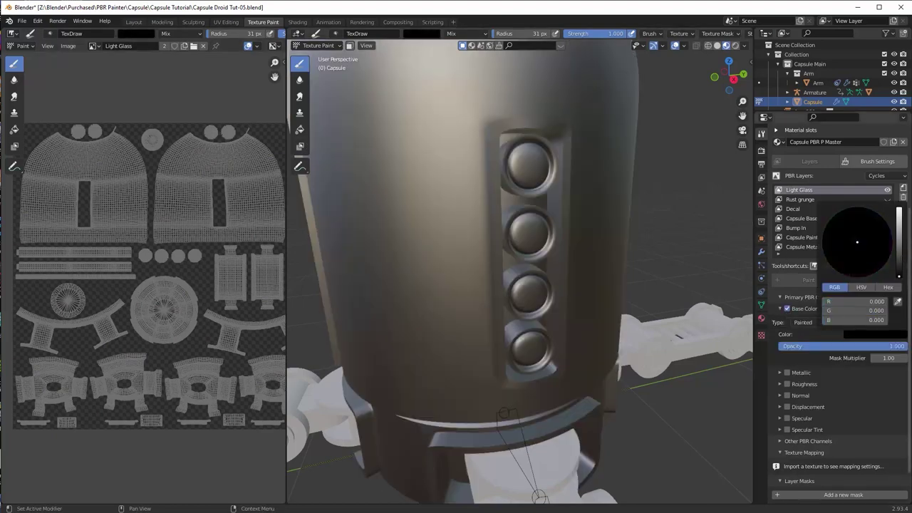
pyautogui.click(300, 129)
pyautogui.click(522, 210)
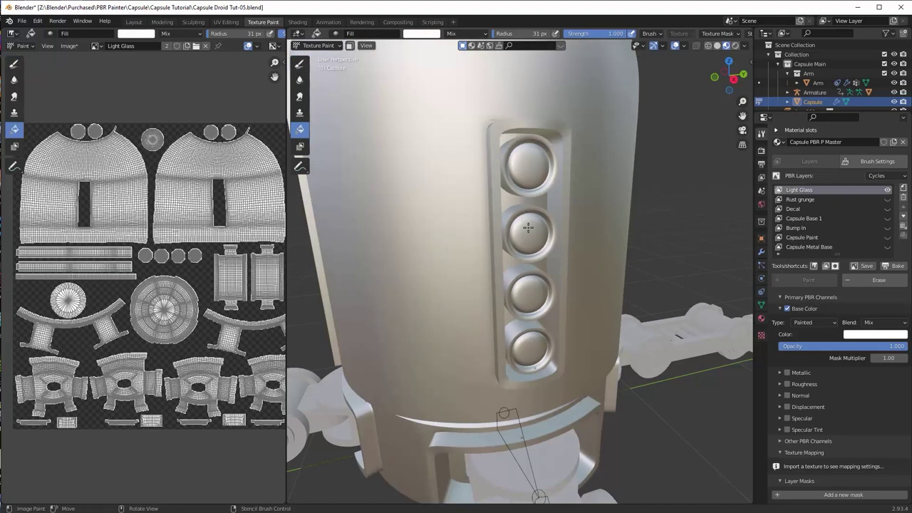
pyautogui.click(871, 335)
pyautogui.click(873, 335)
pyautogui.moveTo(900, 251); pyautogui.dragTo(899, 276)
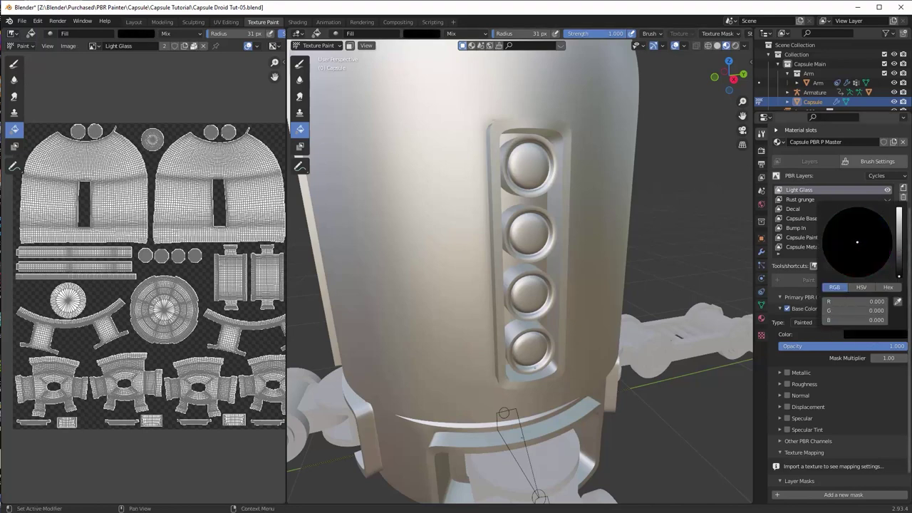
pyautogui.click(539, 214)
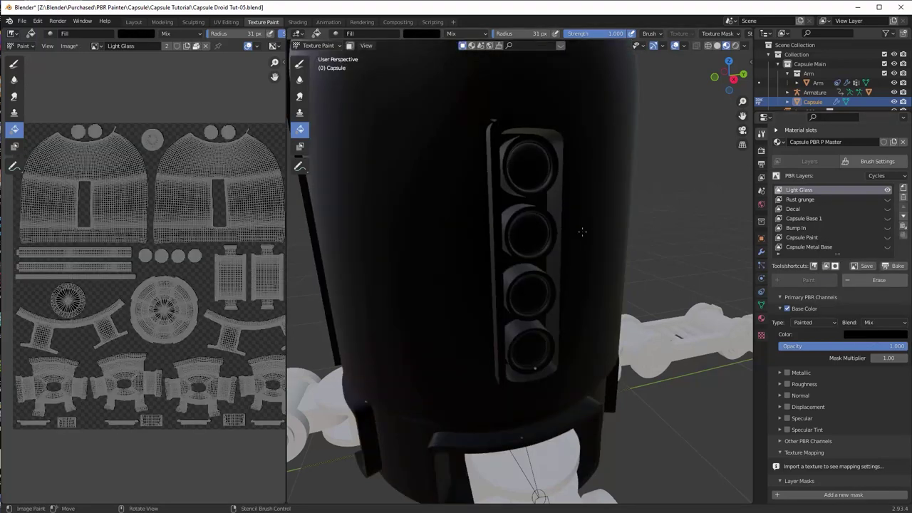
# Step: Enable ID Map masking for the Light Glass layer and display the ID map on the mesh
pyautogui.moveTo(543, 230); pyautogui.dragTo(528, 217, button='middle')
pyautogui.scroll(-2, 836, 392)
pyautogui.scroll(1, 837, 393)
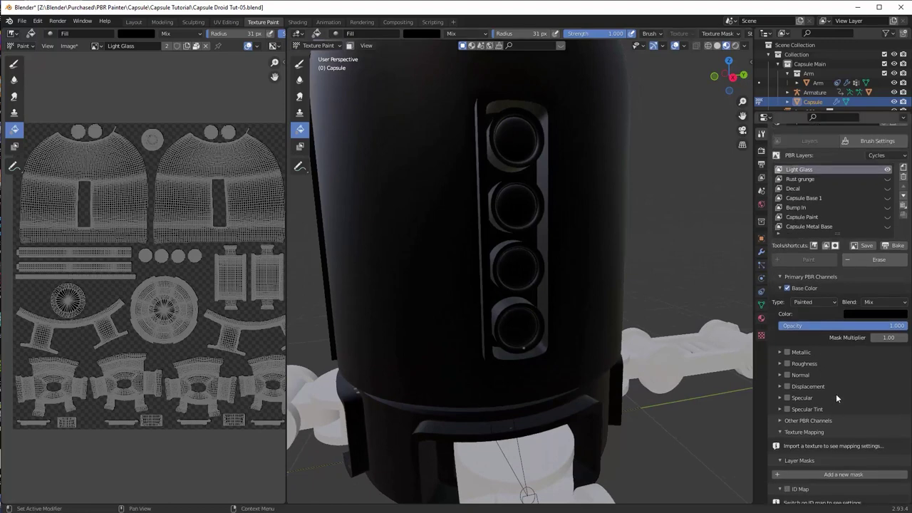
pyautogui.scroll(-1, 794, 466)
pyautogui.click(787, 470)
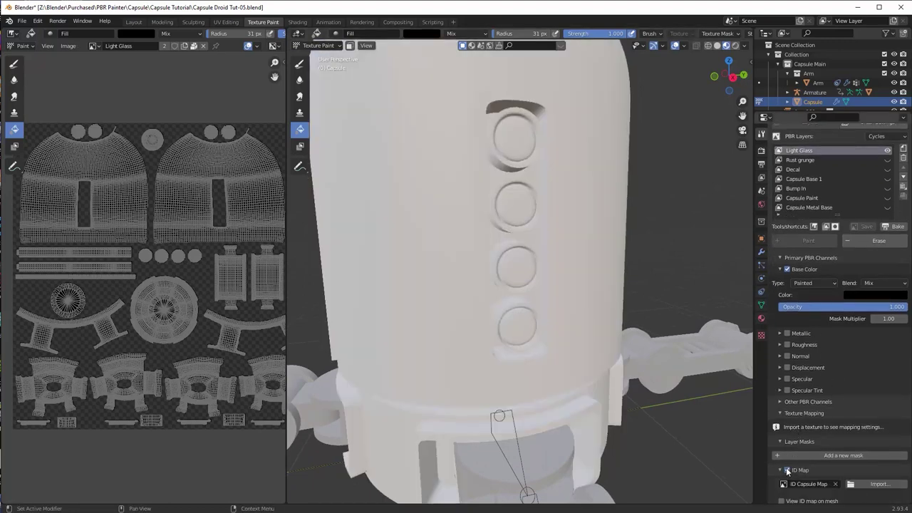
pyautogui.scroll(-2, 788, 469)
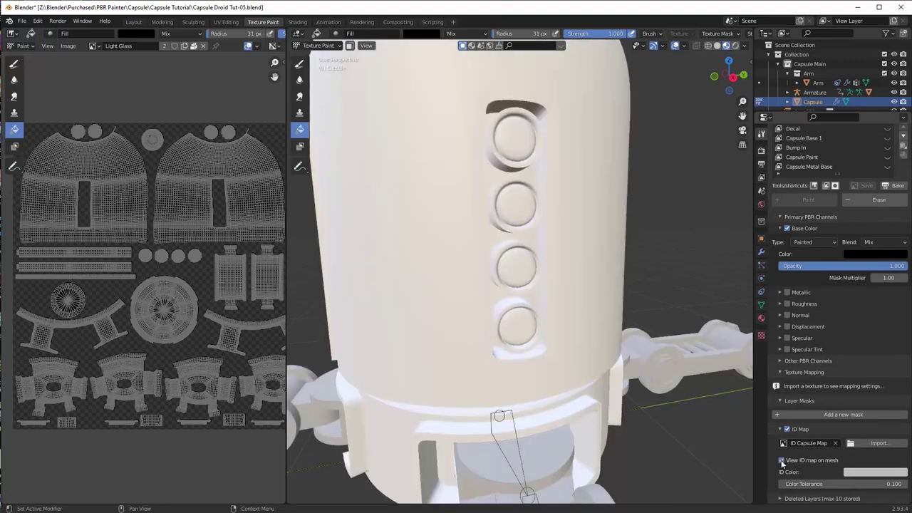
pyautogui.click(782, 461)
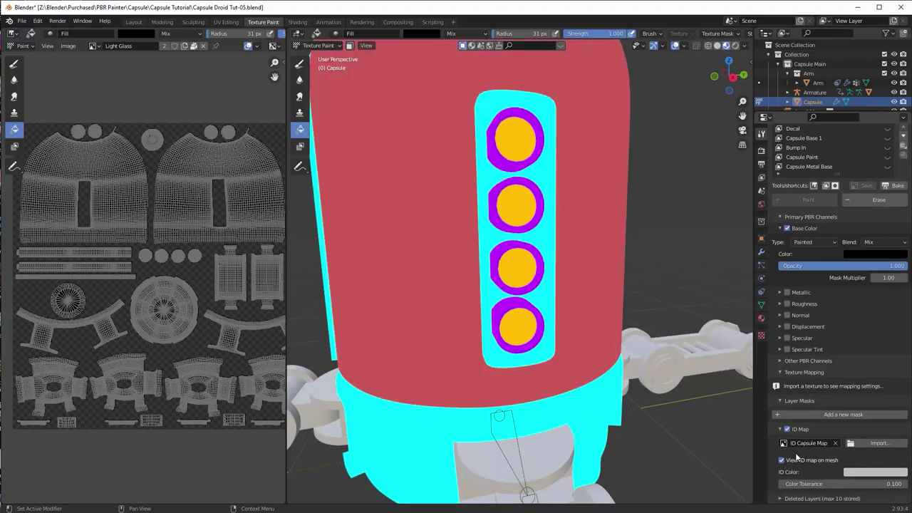
# Step: Sample the yellow of the light lenses as the ID color and turn off the ID map view
pyautogui.click(864, 472)
pyautogui.click(898, 431)
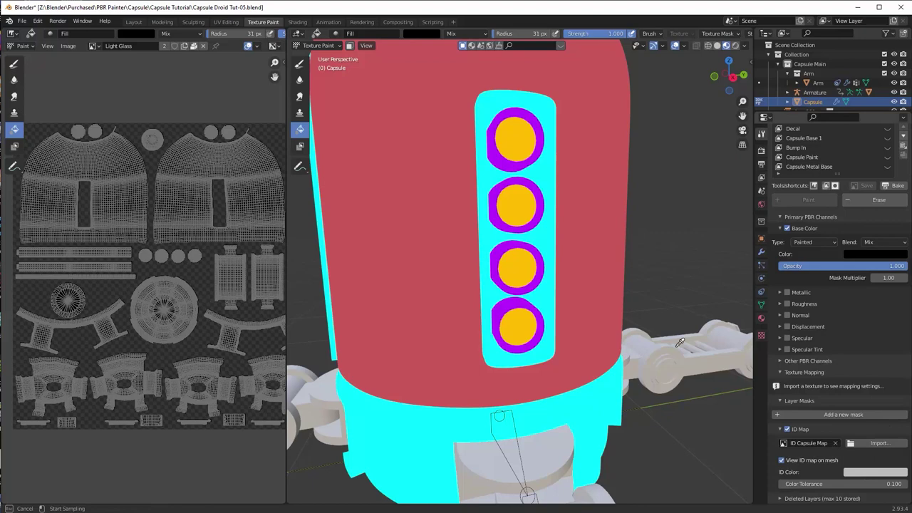
pyautogui.click(524, 263)
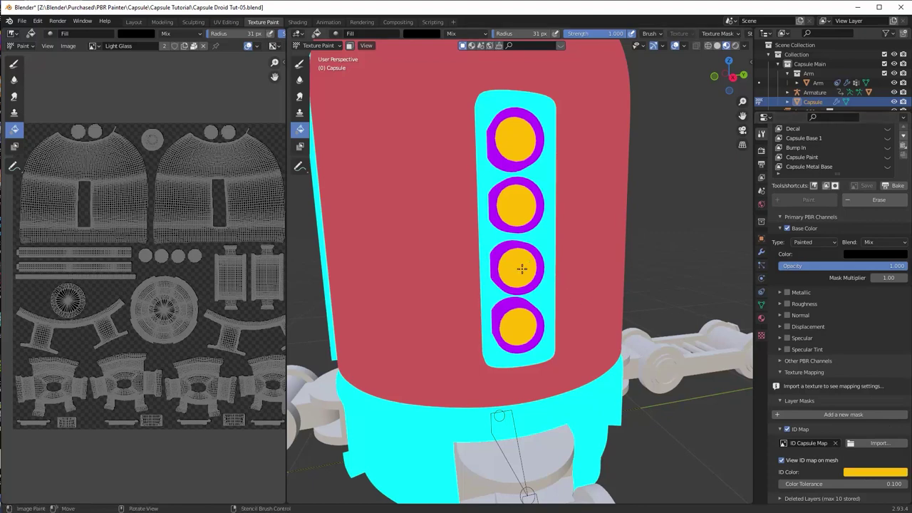
pyautogui.click(781, 460)
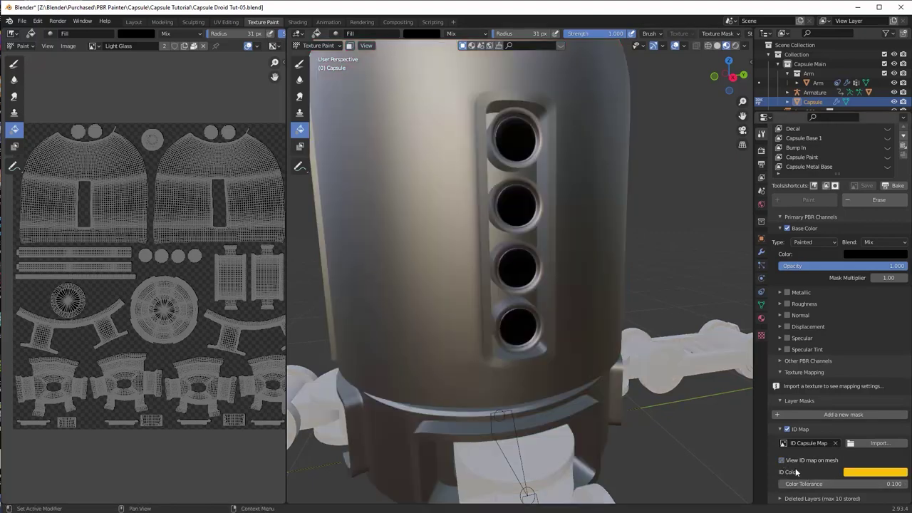
# Step: Enable the Metallic and Roughness channels on the Light Glass layer, with constant roughness at 0.128
pyautogui.moveTo(573, 215)
pyautogui.mouseDown(button='middle')
pyautogui.moveTo(570, 236)
pyautogui.moveTo(556, 217)
pyautogui.mouseUp(button='middle')
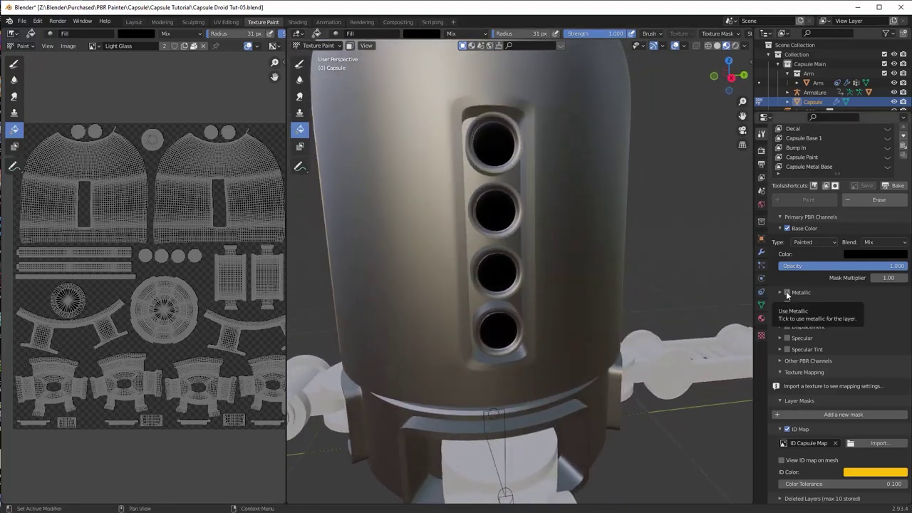
pyautogui.click(786, 293)
pyautogui.click(780, 291)
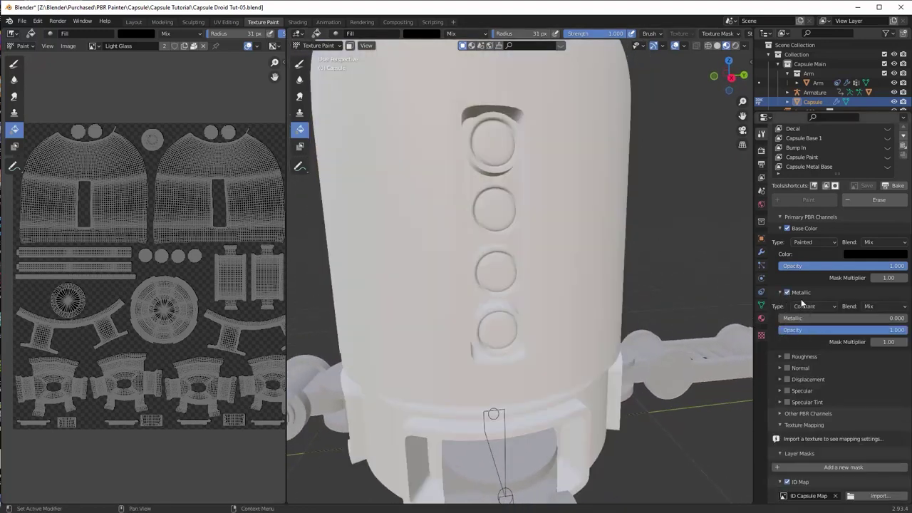
pyautogui.click(779, 292)
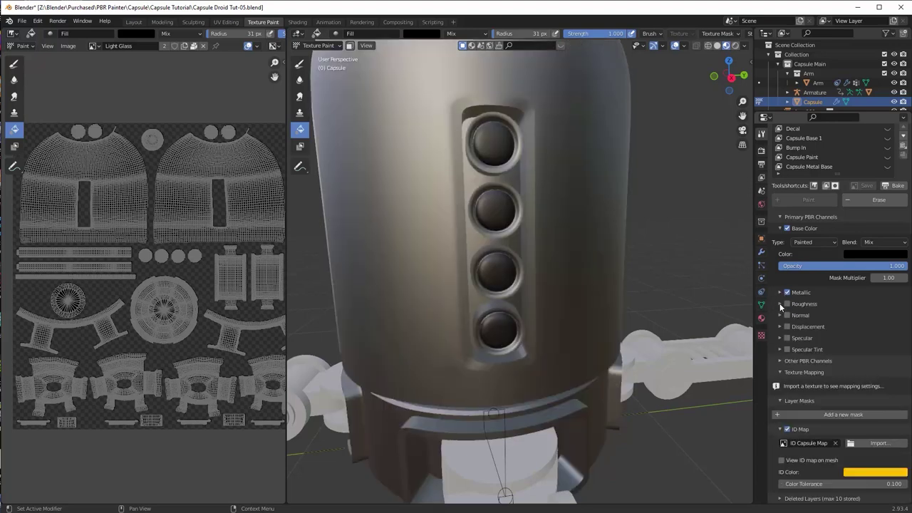
pyautogui.click(781, 305)
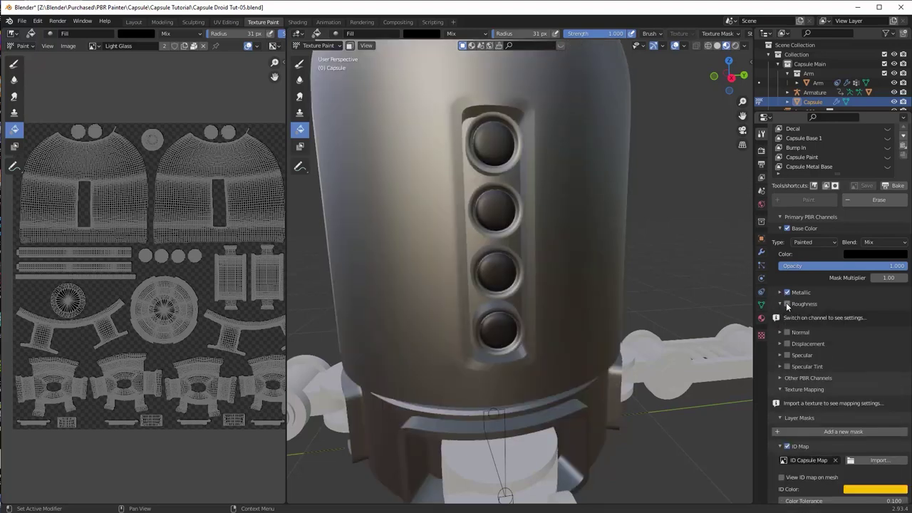
pyautogui.click(787, 304)
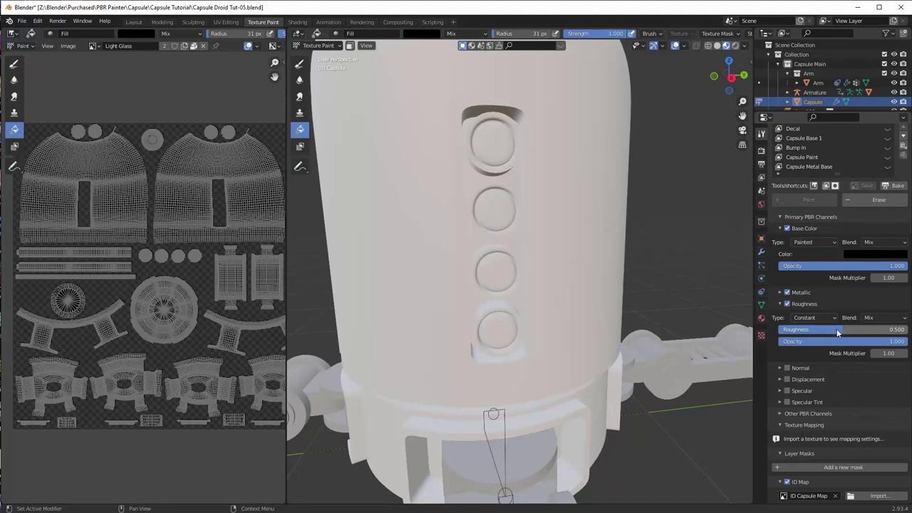
pyautogui.moveTo(836, 328); pyautogui.dragTo(801, 330)
# Step: Change the Roughness type to Procedural noise and set its scale to 25.5 while previewing it on the mesh
pyautogui.click(809, 317)
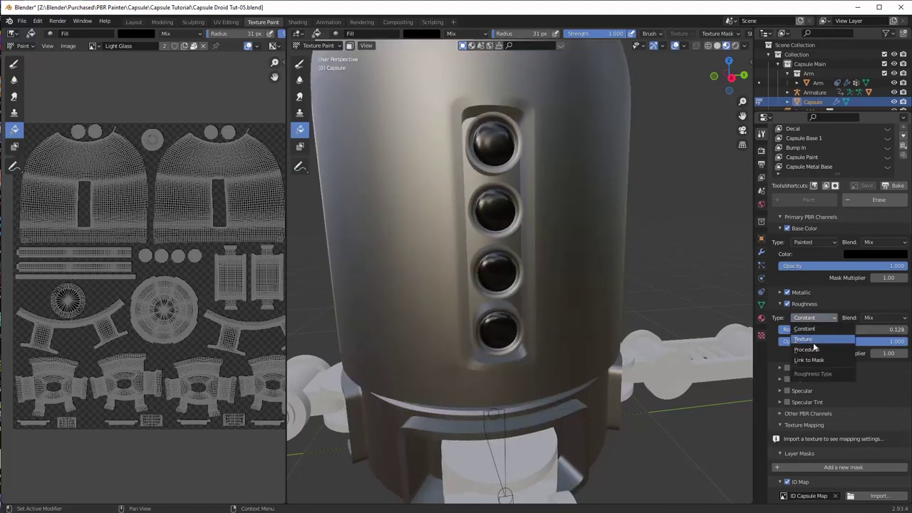
pyautogui.click(817, 350)
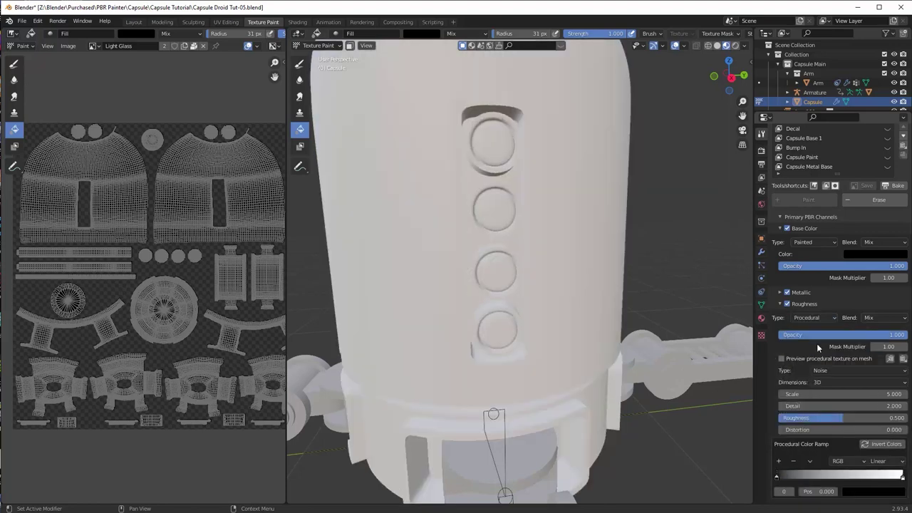
pyautogui.click(782, 358)
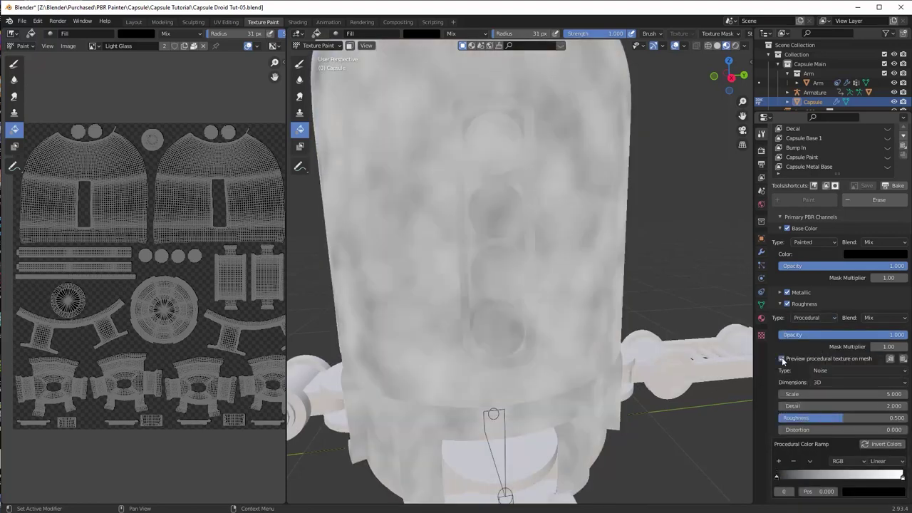
pyautogui.moveTo(810, 394); pyautogui.dragTo(885, 394)
pyautogui.click(782, 359)
# Step: In the procedural roughness color ramp, move the white stop inward and the black stop to 0.367, lightening the latter to dark gray
pyautogui.moveTo(587, 293); pyautogui.dragTo(587, 263, button='middle')
pyautogui.scroll(3, 587, 285)
pyautogui.moveTo(901, 477); pyautogui.dragTo(850, 477)
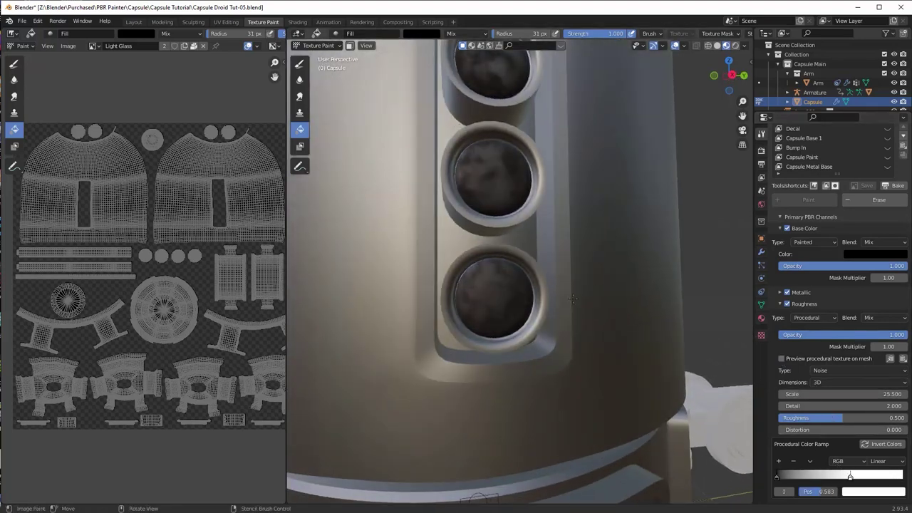
pyautogui.moveTo(777, 477); pyautogui.dragTo(875, 477)
pyautogui.moveTo(808, 477); pyautogui.dragTo(827, 477)
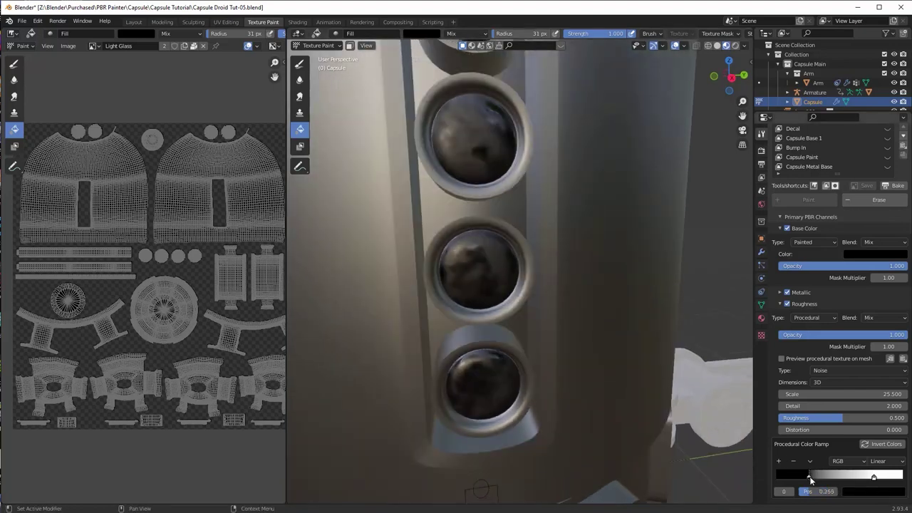
pyautogui.click(874, 491)
pyautogui.moveTo(897, 425); pyautogui.dragTo(898, 402)
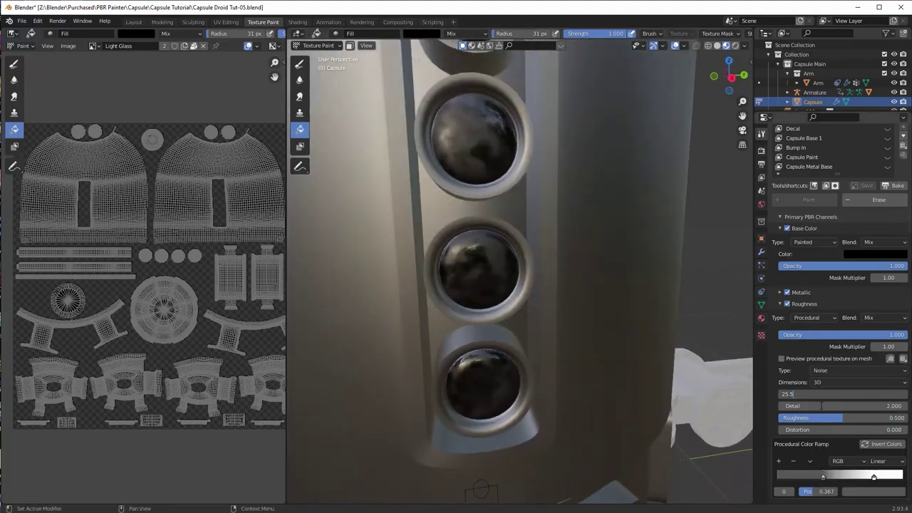
# Step: Set the procedural roughness noise to detail 4.100 and roughness 0.642, and collapse the Roughness channel settings
pyautogui.moveTo(841, 406); pyautogui.dragTo(861, 419)
pyautogui.scroll(-2, 579, 281)
pyautogui.moveTo(573, 278); pyautogui.dragTo(577, 282, button='middle')
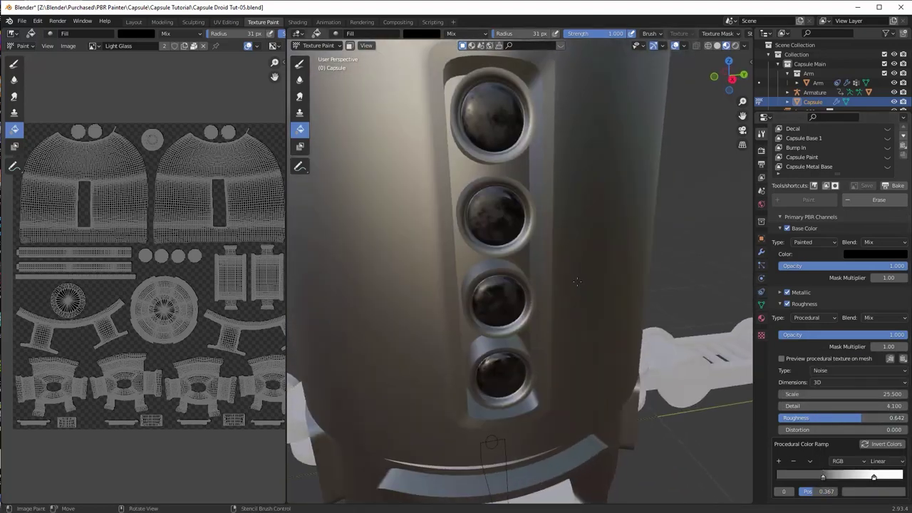
pyautogui.click(780, 304)
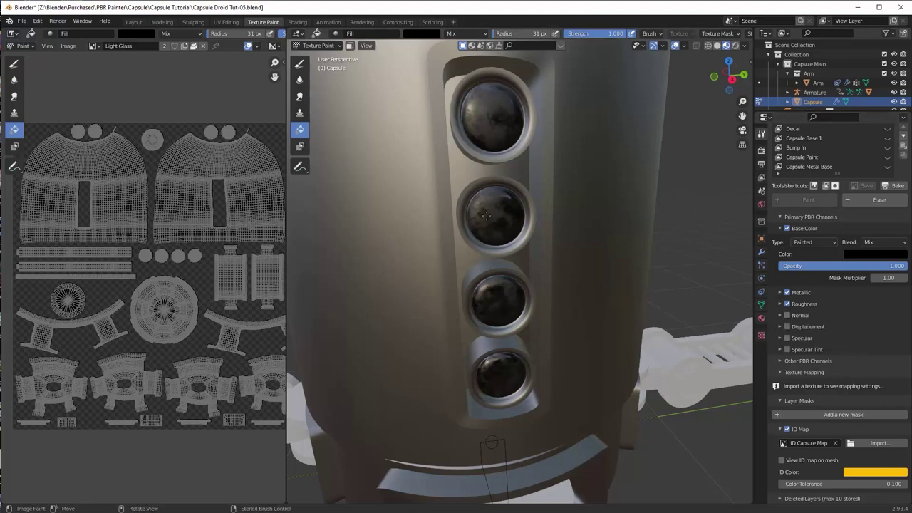
# Step: Add an Image Texture mask to the Light Glass layer with a new 4096 px black image named Glass Bump
pyautogui.click(779, 228)
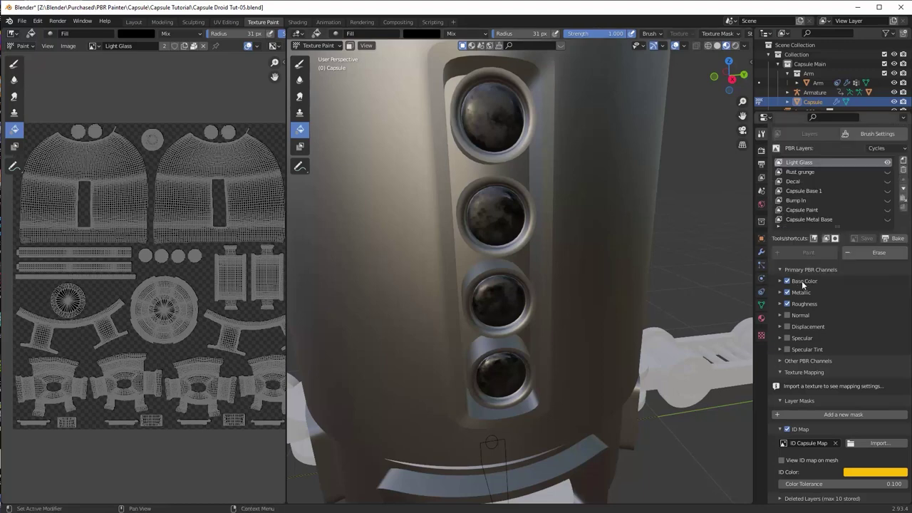
pyautogui.click(847, 413)
pyautogui.click(839, 443)
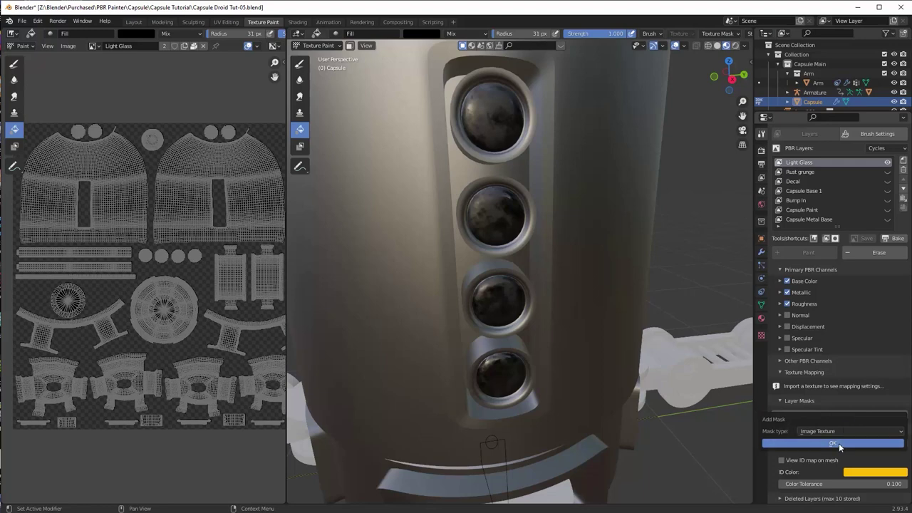
pyautogui.click(836, 449)
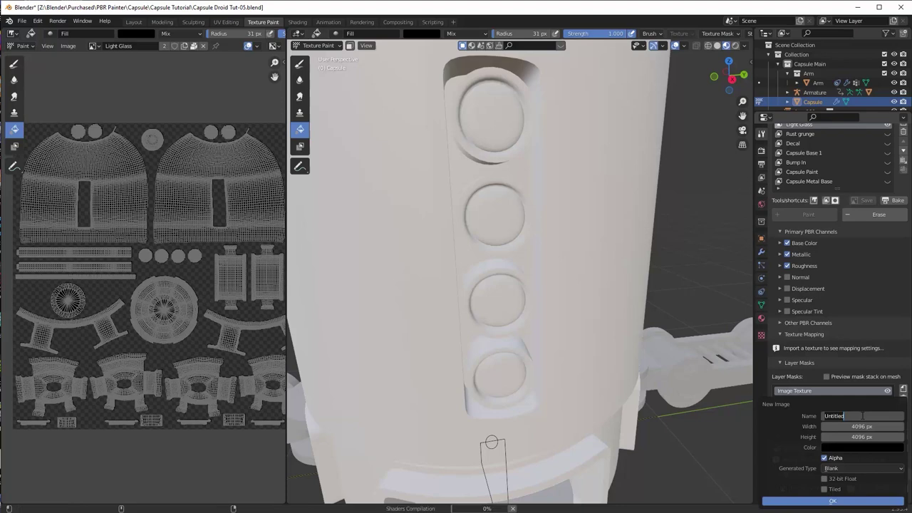
pyautogui.write('Glass')
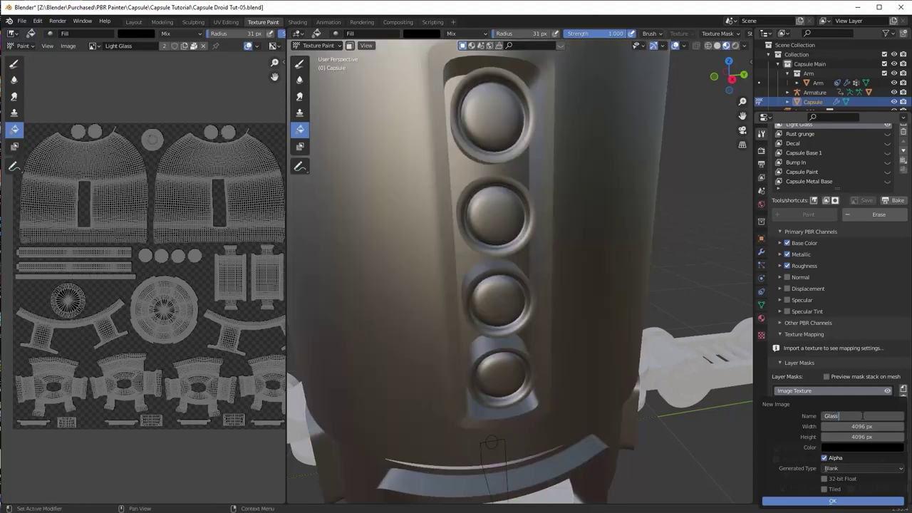
pyautogui.write(' Bump')
pyautogui.click(832, 501)
pyautogui.click(836, 504)
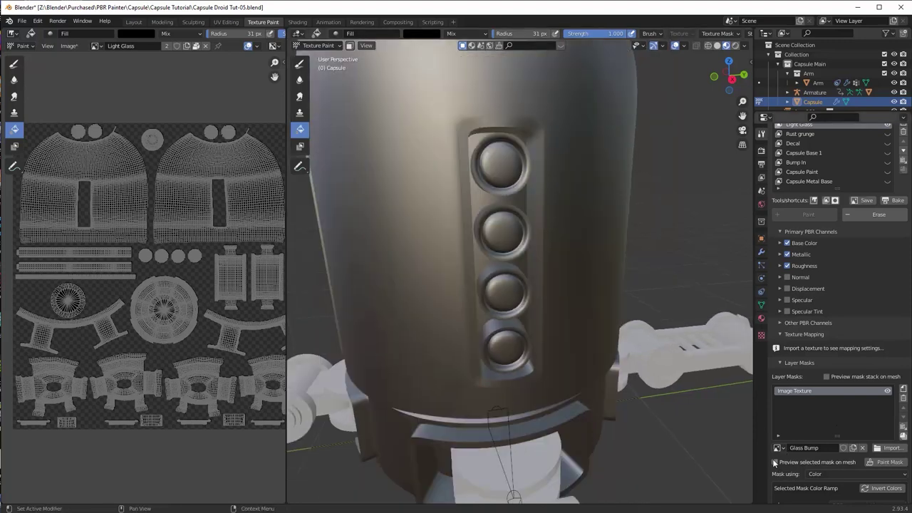
# Step: Enable the Normal channel linked to the previewed Glass Bump mask, and activate mask painting with the Fill tool
pyautogui.click(775, 462)
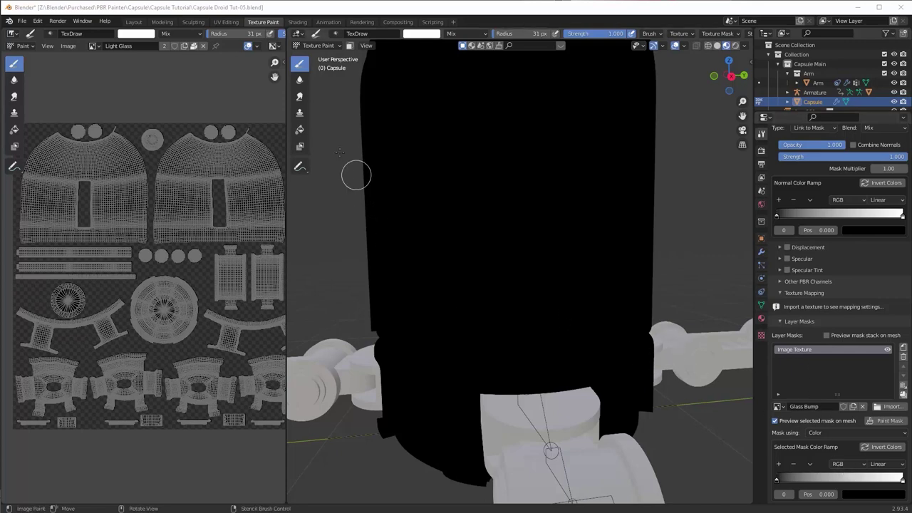
pyautogui.click(300, 130)
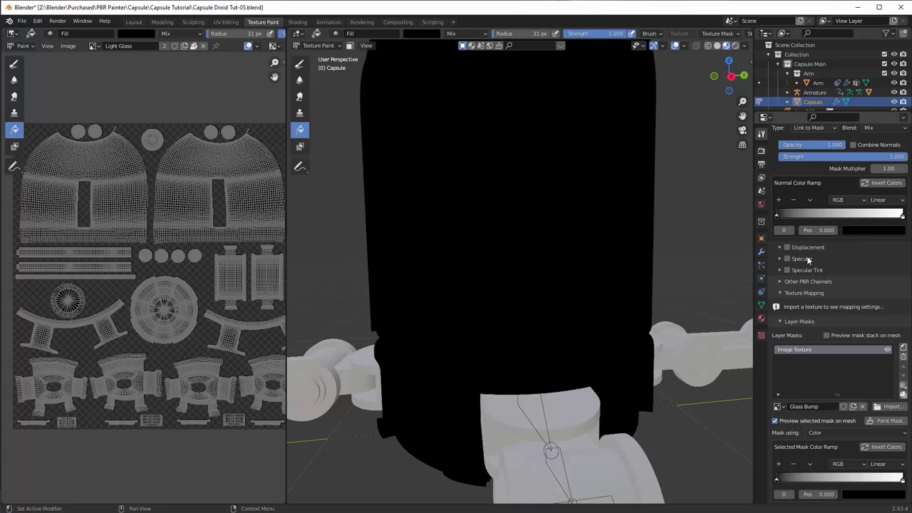
pyautogui.scroll(4, 810, 265)
pyautogui.click(781, 193)
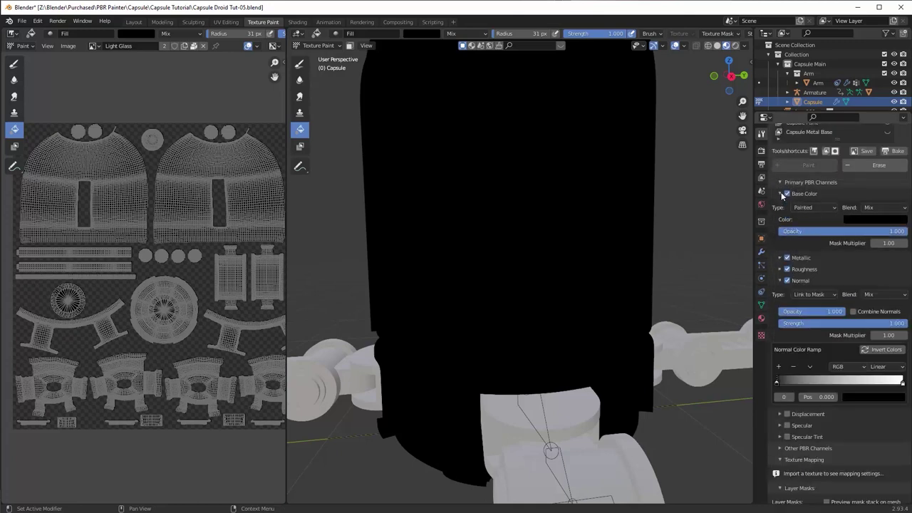
pyautogui.scroll(-7, 849, 445)
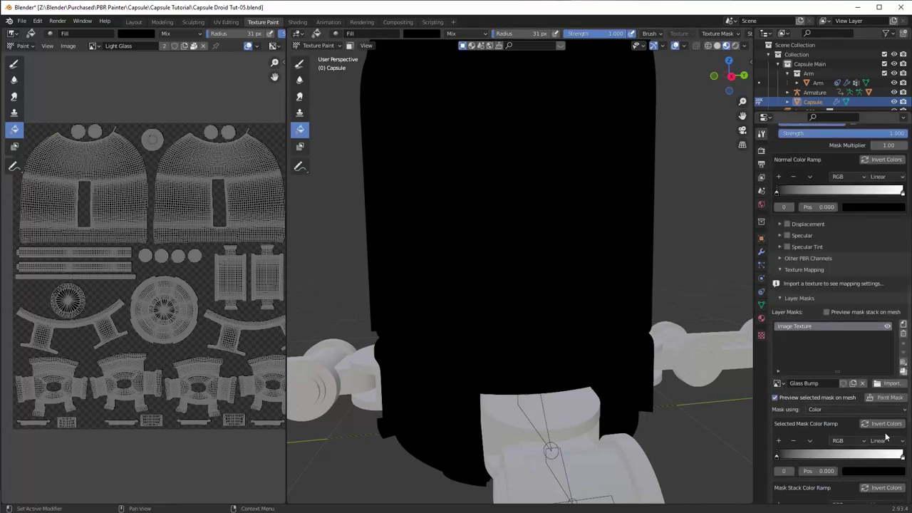
pyautogui.click(889, 397)
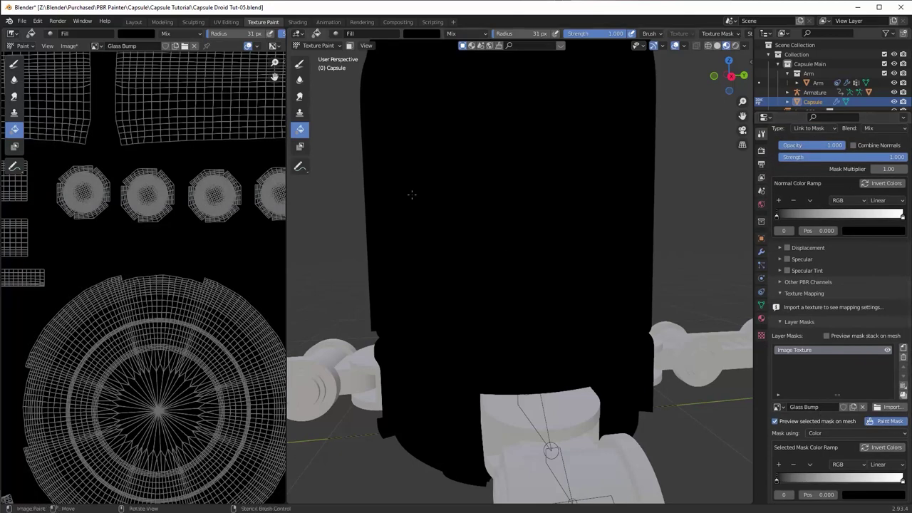
# Step: Change the paint color to white and fill the Glass Bump mask over the whole capsule
pyautogui.scroll(5, 846, 279)
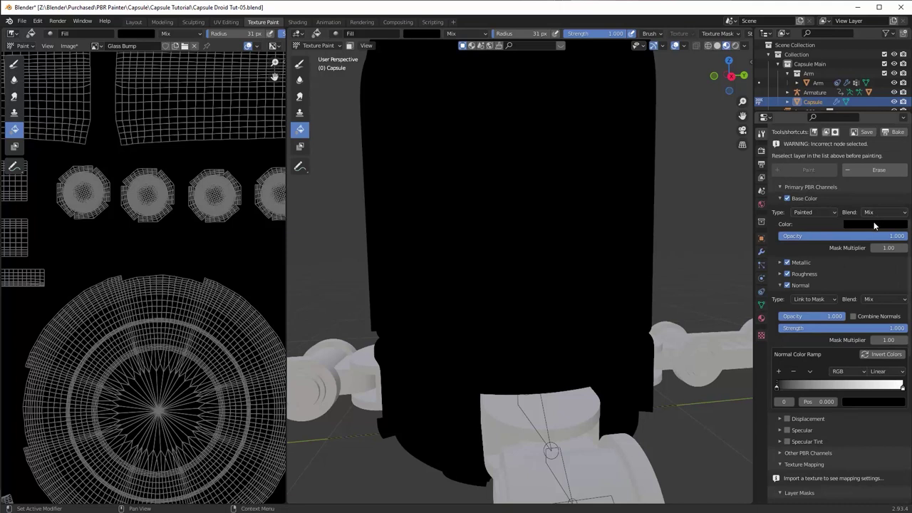
pyautogui.click(875, 224)
pyautogui.moveTo(898, 166); pyautogui.dragTo(899, 96)
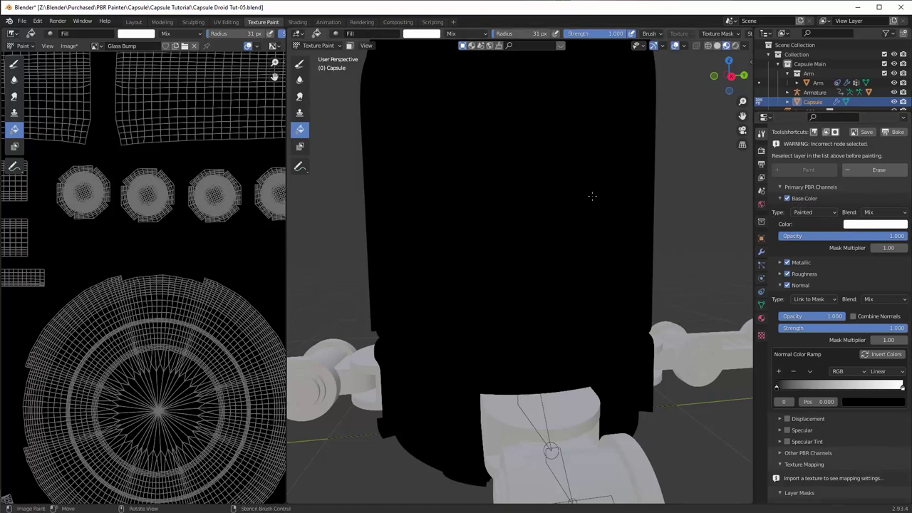
pyautogui.scroll(-8, 867, 347)
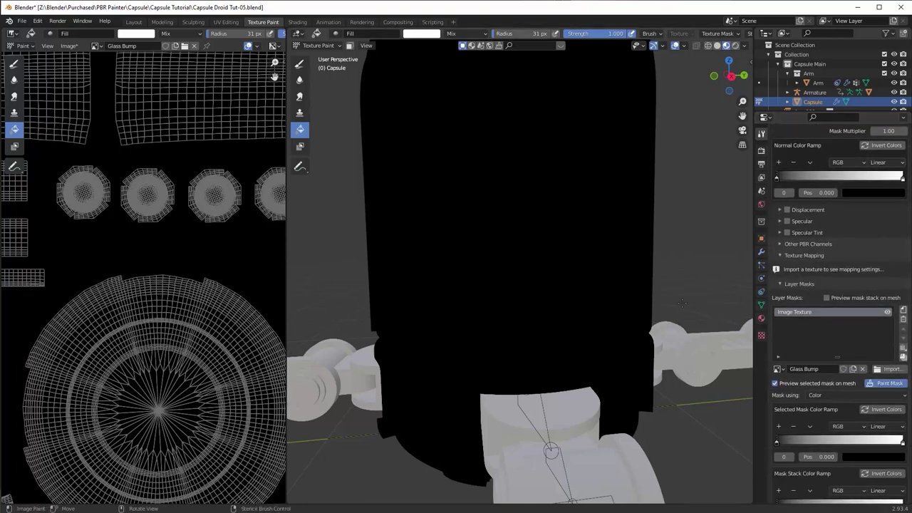
pyautogui.click(557, 250)
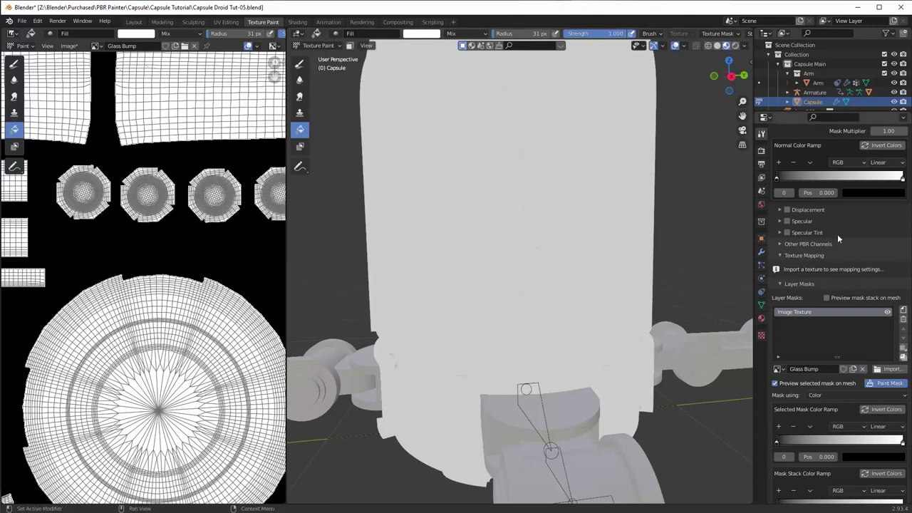
# Step: Switch to the Draw brush and turn off the mask preview on the mesh
pyautogui.scroll(4, 829, 245)
pyautogui.scroll(5, 829, 246)
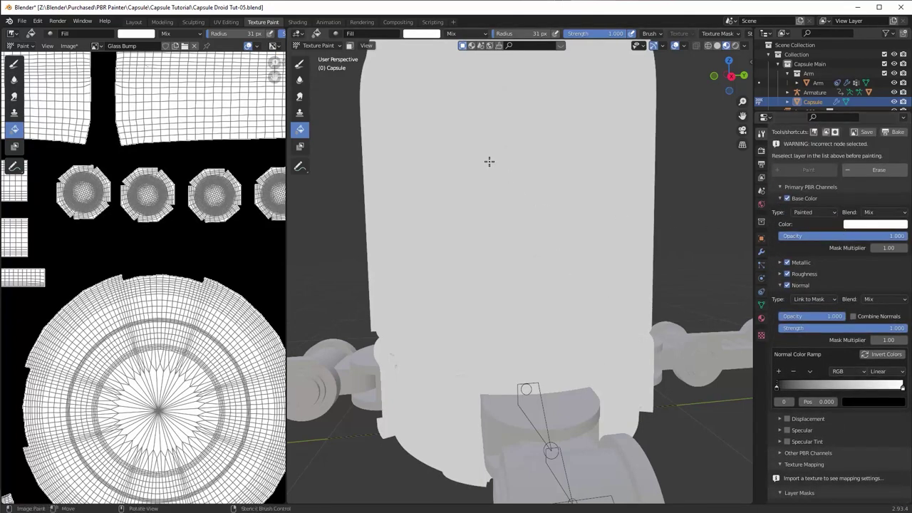
pyautogui.click(299, 63)
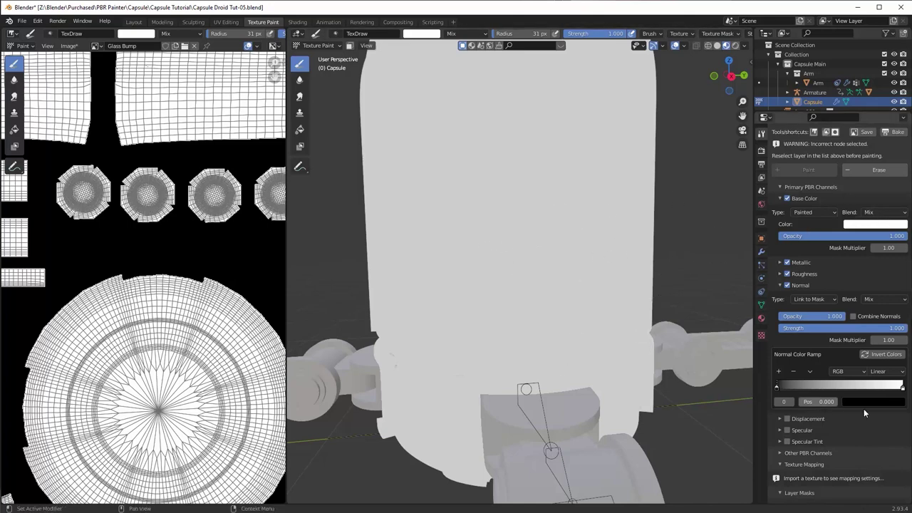
pyautogui.scroll(-4, 863, 407)
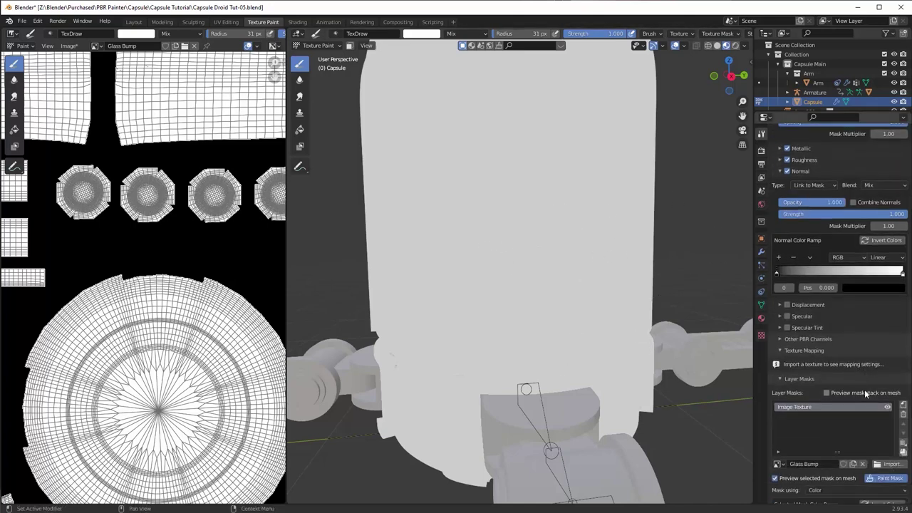
pyautogui.scroll(-1, 866, 394)
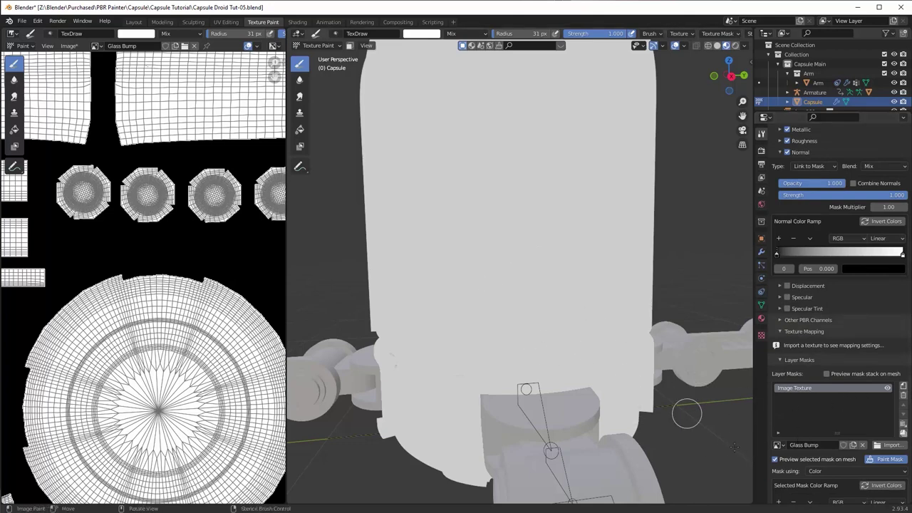
pyautogui.click(774, 459)
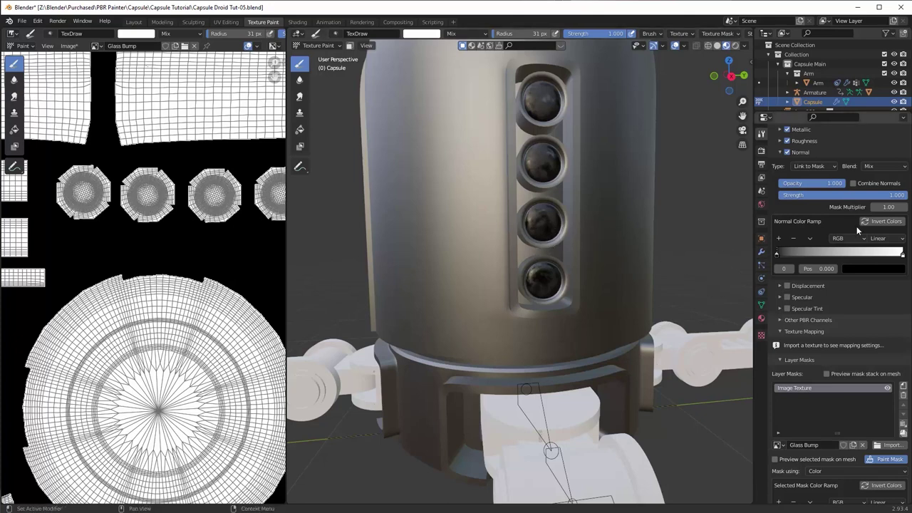
# Step: Enable the brush texture in the brush settings and load Rings.png from the Height Maps folder as the stencil image
pyautogui.scroll(4, 852, 229)
pyautogui.scroll(4, 853, 229)
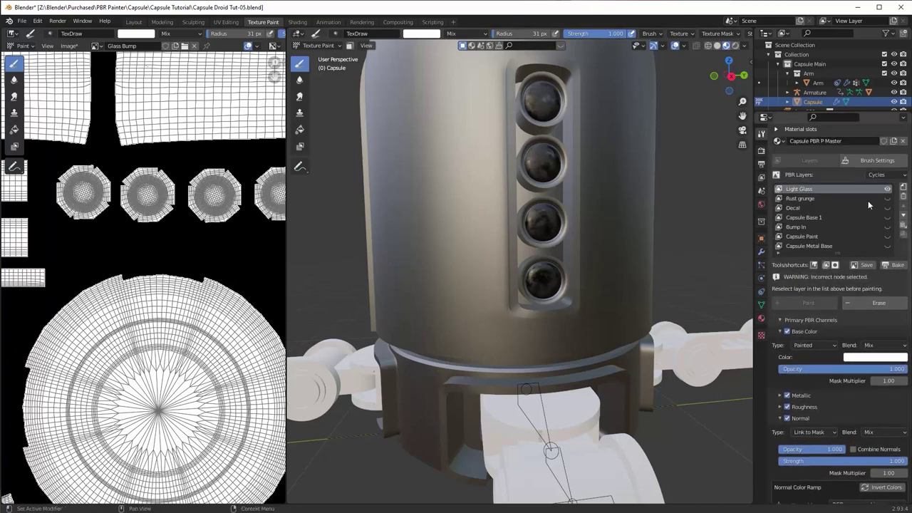
pyautogui.scroll(4, 868, 200)
pyautogui.click(881, 257)
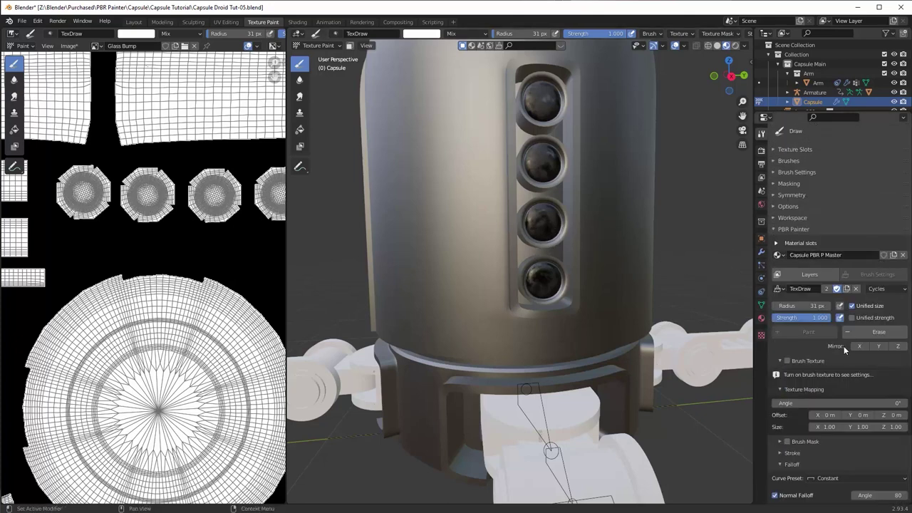
pyautogui.click(794, 360)
pyautogui.scroll(-3, 844, 358)
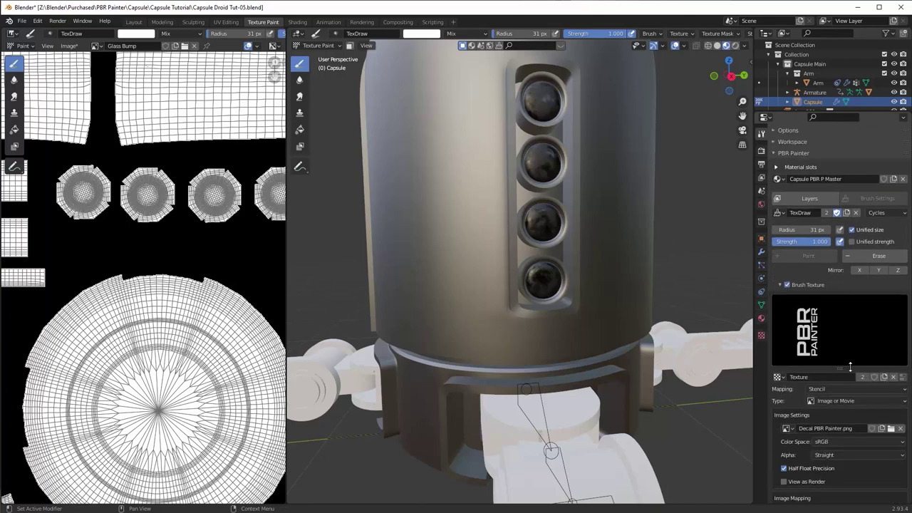
pyautogui.scroll(-2, 887, 383)
pyautogui.click(891, 371)
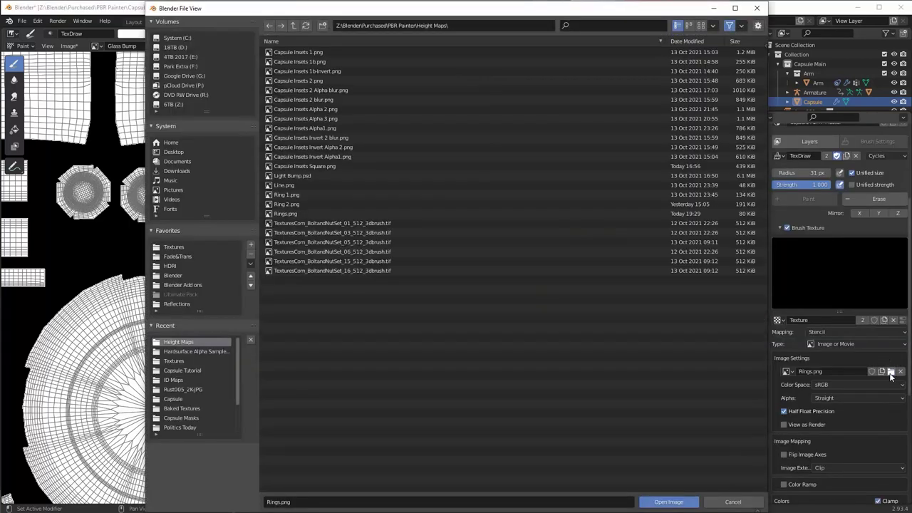
pyautogui.doubleClick(291, 213)
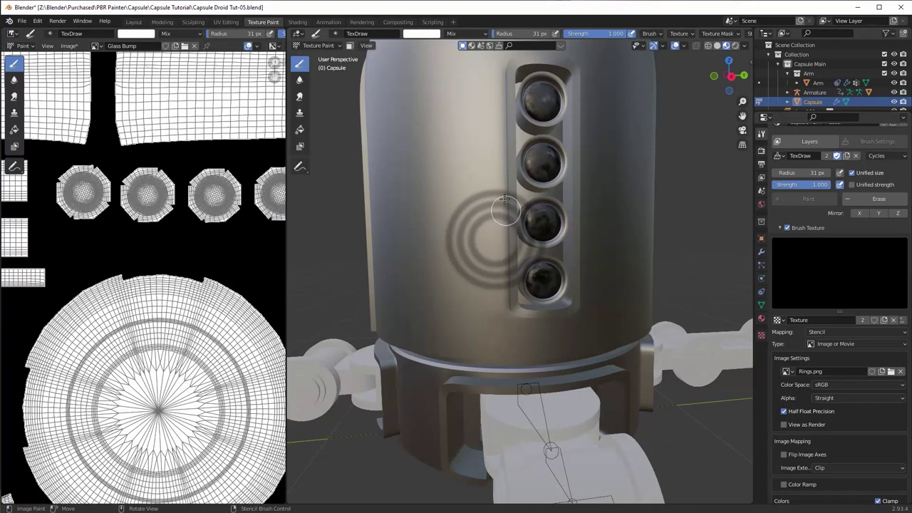
# Step: Switch the 3D view to orthographic projection and face the capsule's column of lenses straight on
pyautogui.scroll(4, 547, 225)
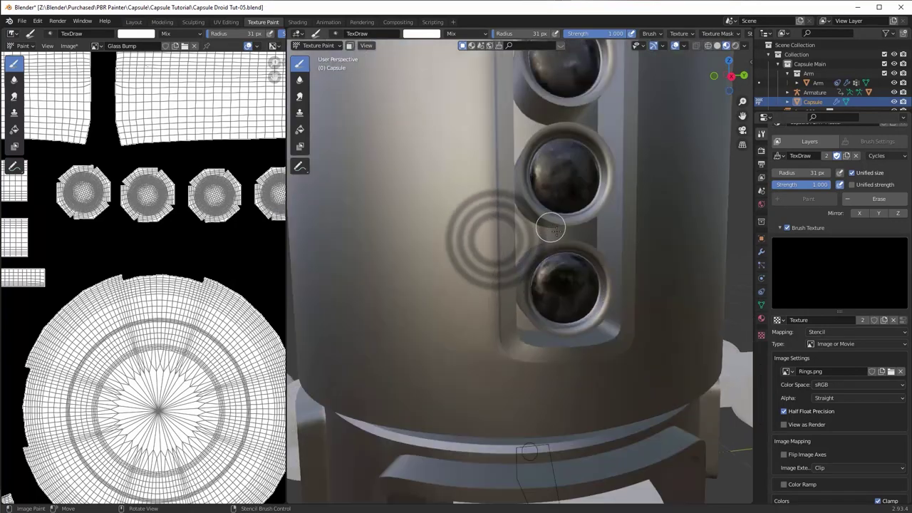
pyautogui.click(742, 146)
pyautogui.scroll(5, 570, 196)
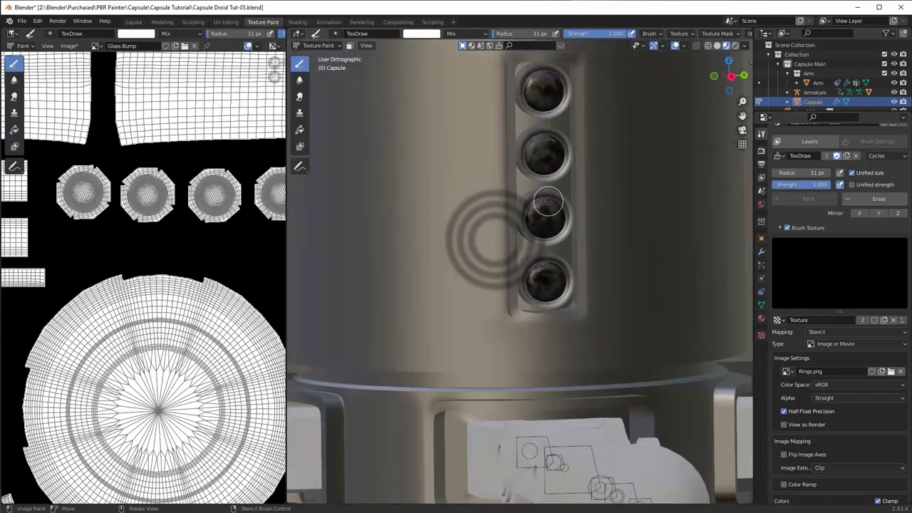
pyautogui.moveTo(516, 288)
pyautogui.mouseDown(button='middle')
pyautogui.moveTo(509, 299)
pyautogui.moveTo(505, 290)
pyautogui.mouseUp(button='middle')
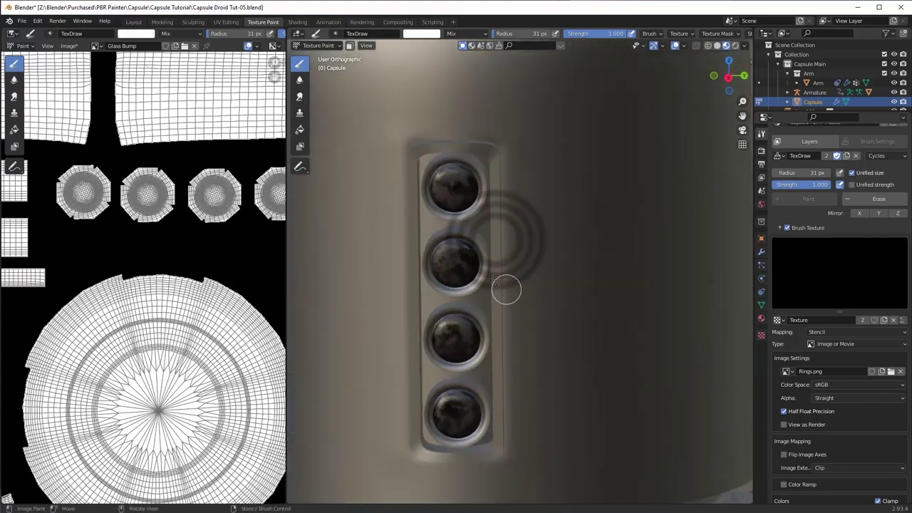
# Step: Examine how the Rings stencil falls over the lens islands in the Glass Bump image and over the lens column
pyautogui.scroll(-2, 163, 195)
pyautogui.scroll(-6, 163, 196)
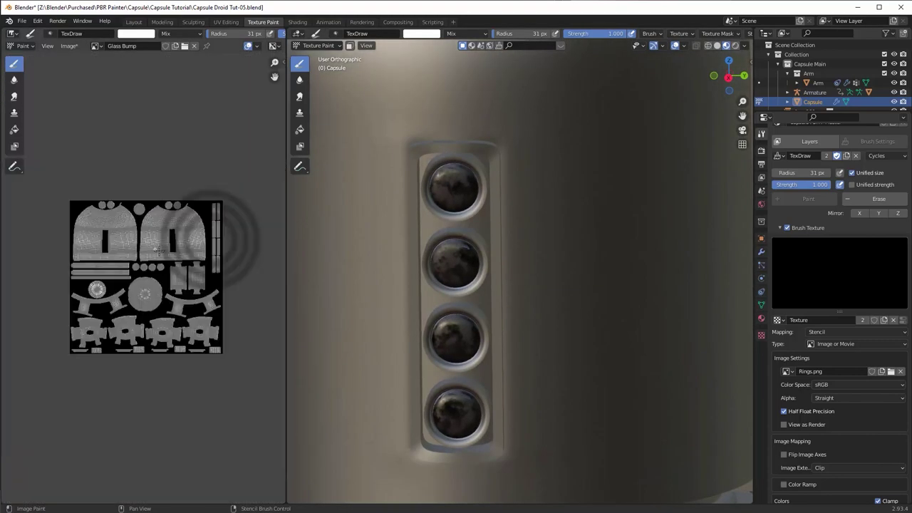
pyautogui.scroll(4, 134, 261)
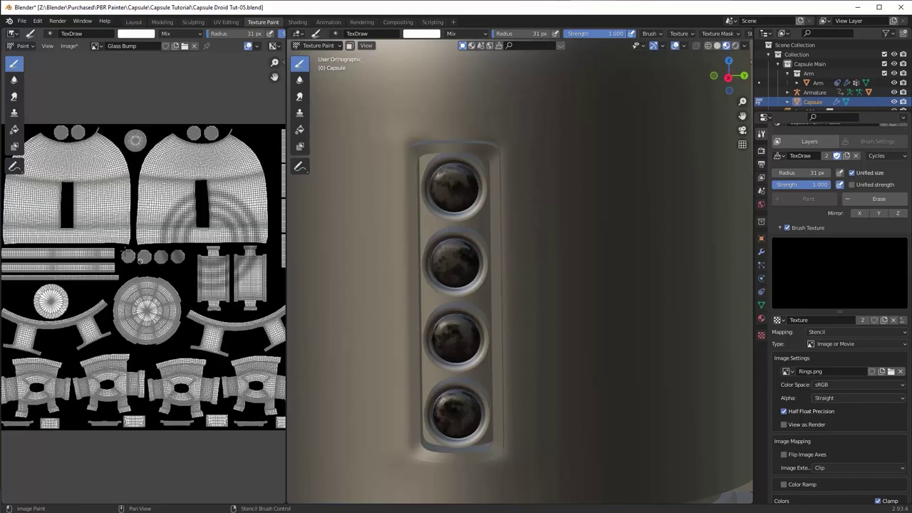
pyautogui.scroll(4, 157, 229)
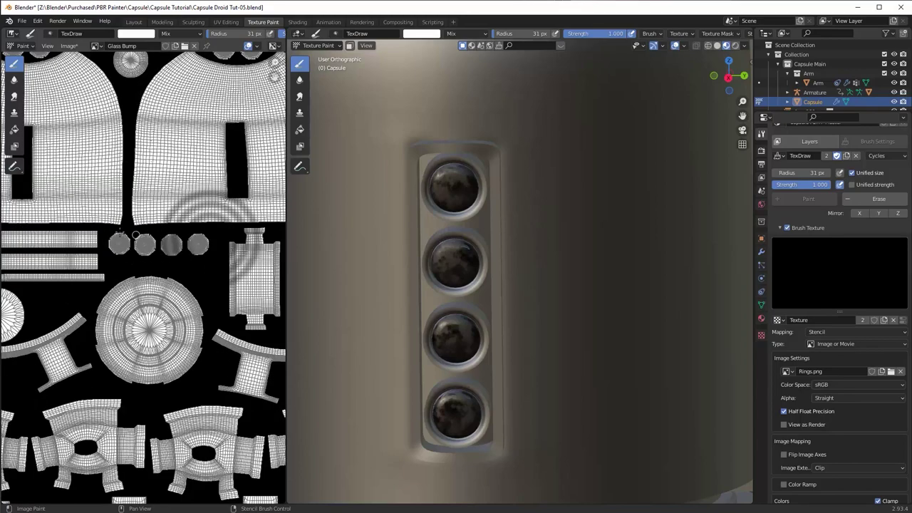
pyautogui.scroll(1, 142, 278)
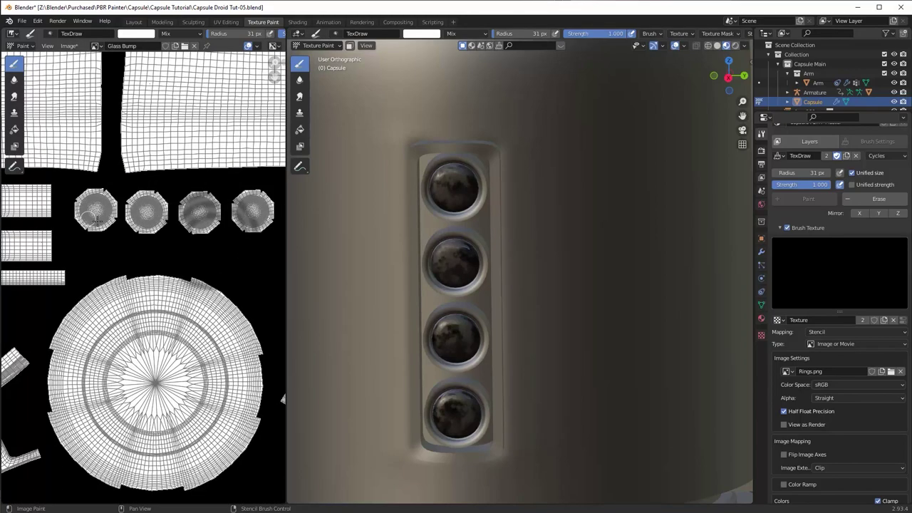
pyautogui.scroll(3, 460, 213)
pyautogui.keyDown('shift'); pyautogui.moveTo(458, 218); pyautogui.dragTo(521, 275, button='middle'); pyautogui.keyUp('shift')
pyautogui.scroll(1, 531, 278)
pyautogui.scroll(-2, 521, 275)
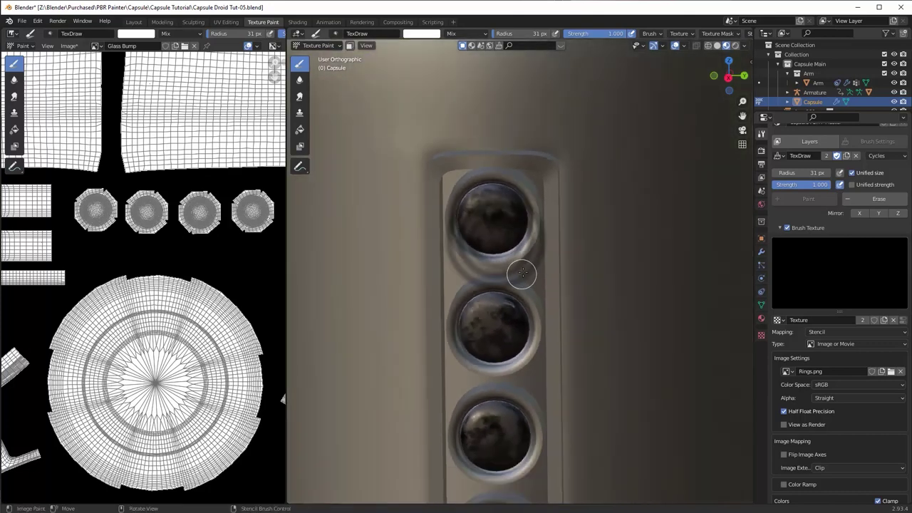
pyautogui.scroll(-3, 213, 206)
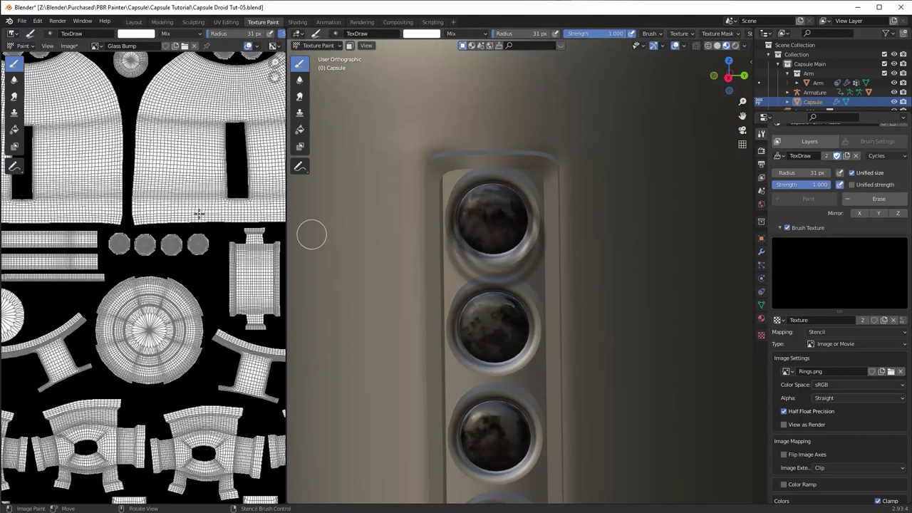
pyautogui.scroll(-5, 164, 207)
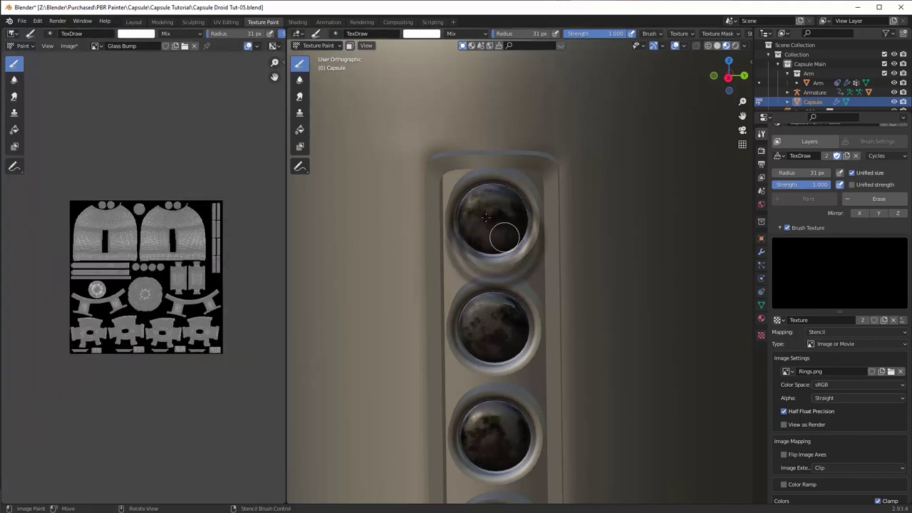
# Step: Enlarge and center the top lens under the Rings stencil so the rings fit inside the glass
pyautogui.scroll(4, 510, 246)
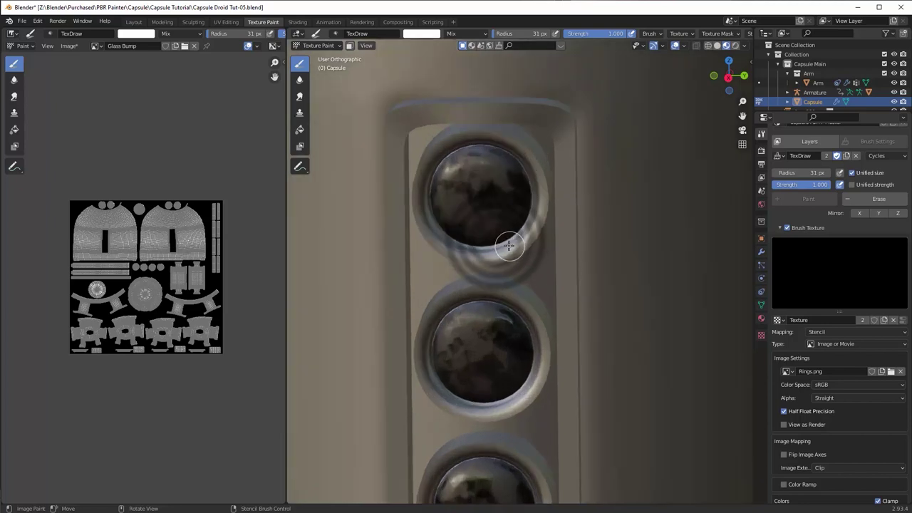
pyautogui.keyDown('shift'); pyautogui.moveTo(522, 299); pyautogui.dragTo(530, 320, button='middle'); pyautogui.keyUp('shift')
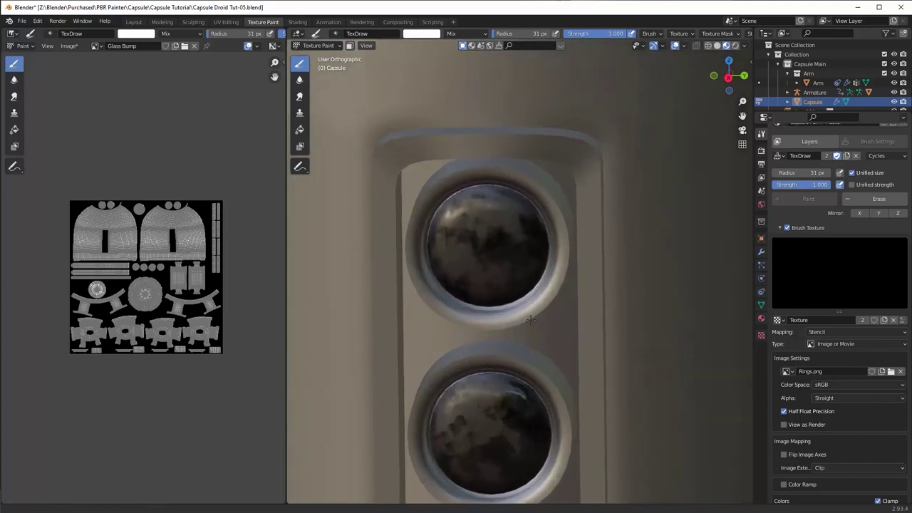
pyautogui.keyDown('shift'); pyautogui.moveTo(513, 267); pyautogui.dragTo(522, 260, button='middle'); pyautogui.keyUp('shift')
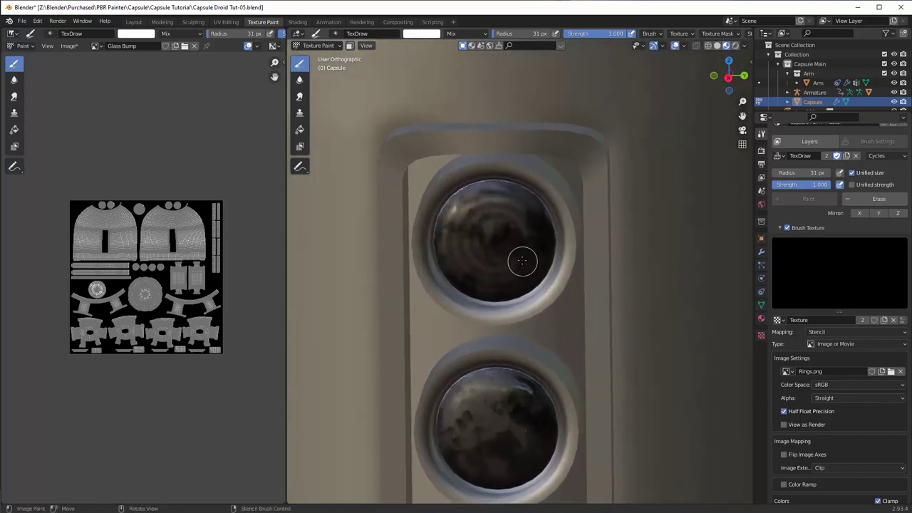
pyautogui.moveTo(525, 198)
pyautogui.keyDown('shift'); pyautogui.mouseDown(button='middle')
pyautogui.moveTo(534, 193)
pyautogui.moveTo(505, 236)
pyautogui.mouseUp(button='middle'); pyautogui.keyUp('shift')
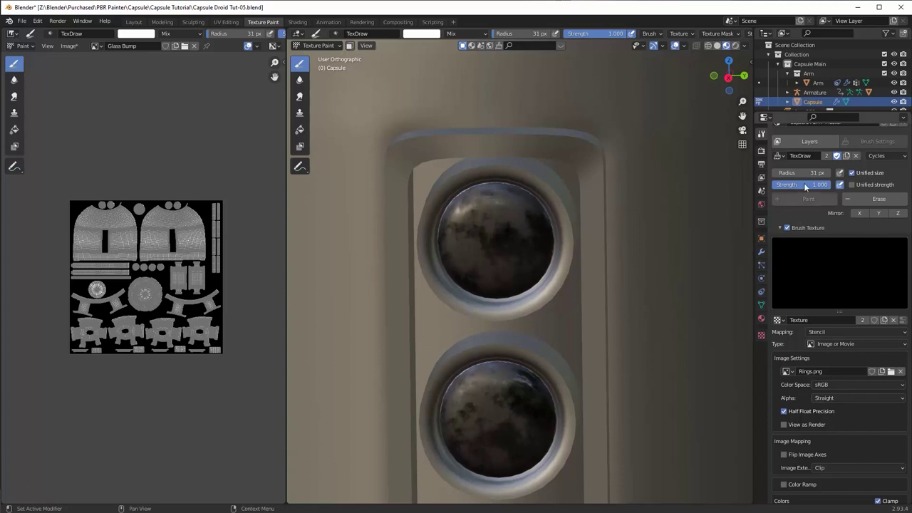
# Step: Set the brush to Erase and erase the Rings stencil pattern into the Glass Bump mask on the top lens
pyautogui.click(809, 143)
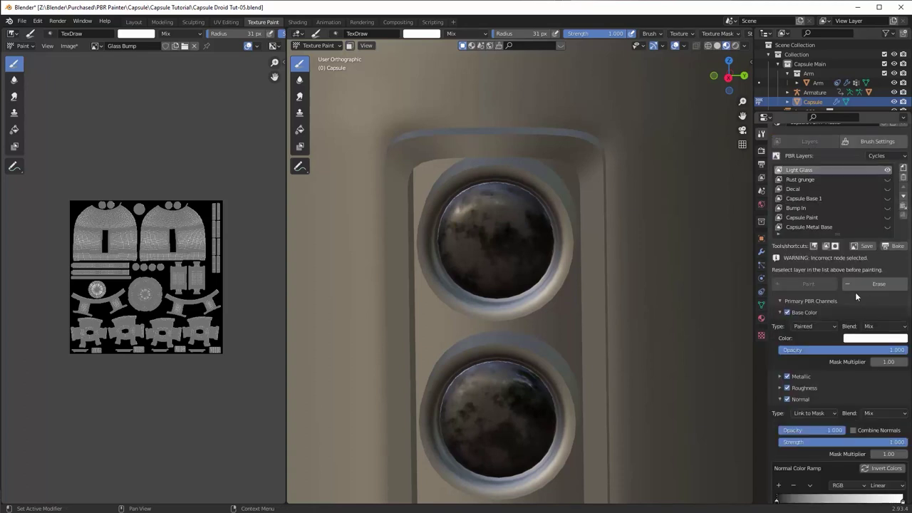
pyautogui.click(873, 283)
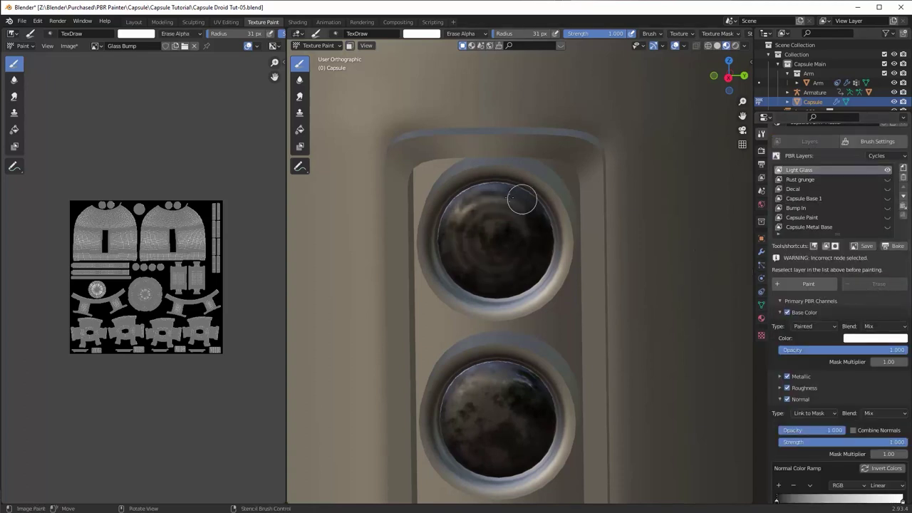
pyautogui.moveTo(460, 247)
pyautogui.mouseDown()
pyautogui.moveTo(484, 233)
pyautogui.moveTo(496, 239)
pyautogui.mouseUp()
pyautogui.scroll(-3, 861, 397)
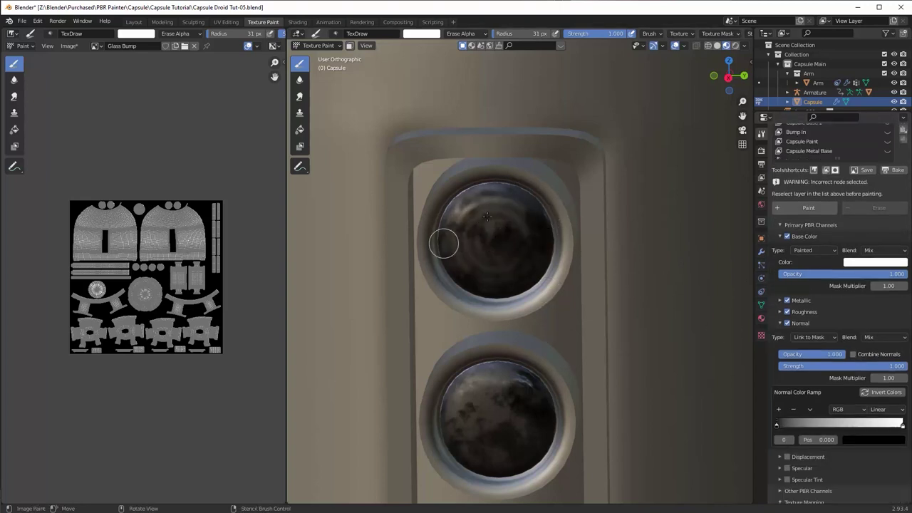
pyautogui.scroll(-2, 867, 361)
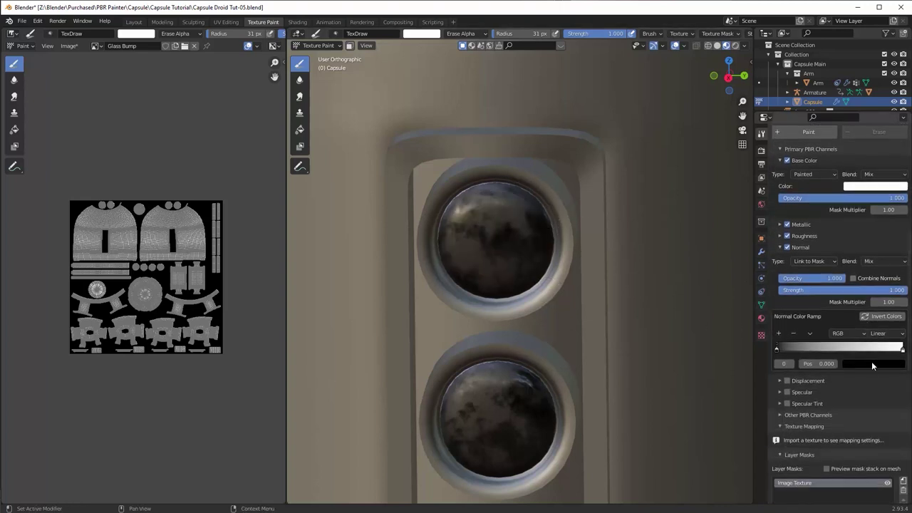
pyautogui.scroll(-3, 872, 374)
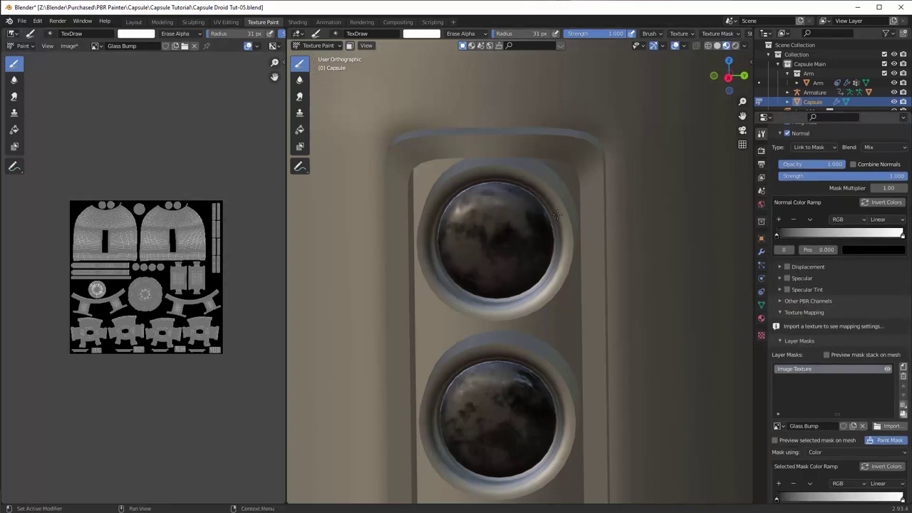
pyautogui.scroll(5, 844, 266)
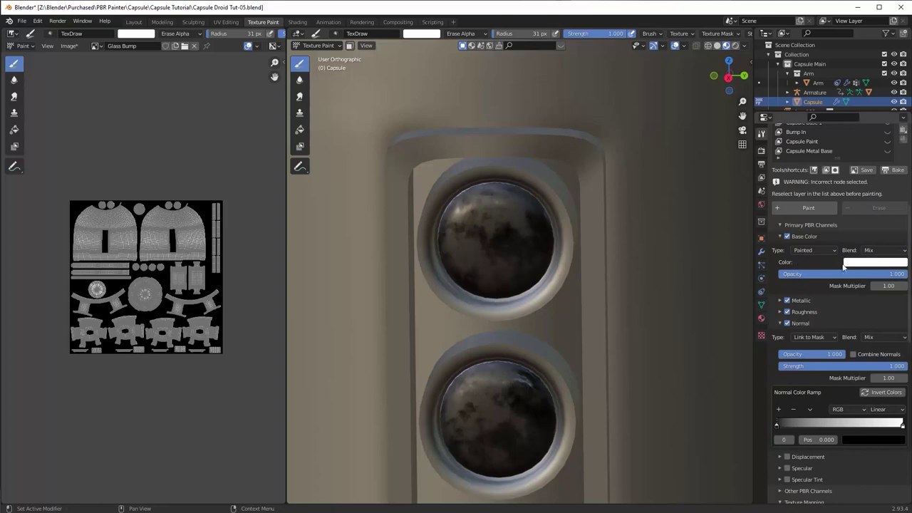
pyautogui.scroll(-1, 486, 191)
pyautogui.moveTo(462, 198); pyautogui.dragTo(525, 211, button='middle')
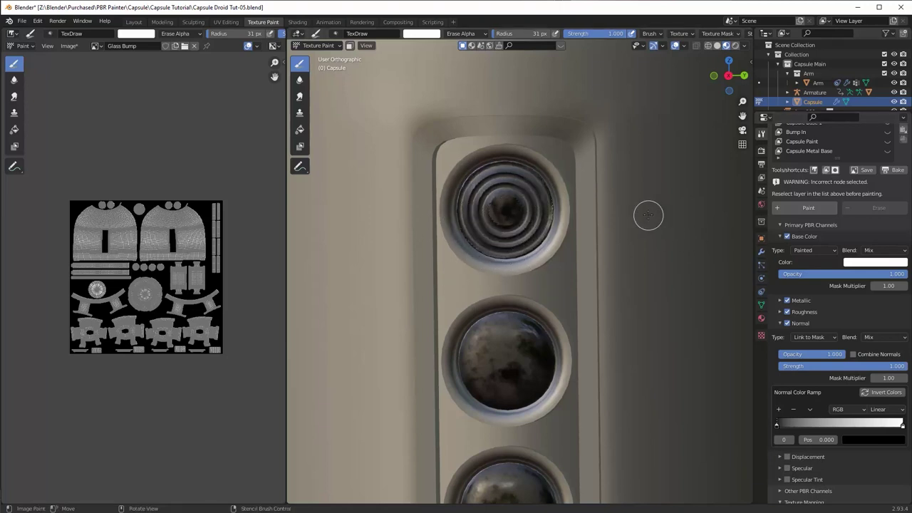
# Step: Tighten the Normal color ramp by moving the black stop inward and the white stop to position 0.464
pyautogui.scroll(-3, 818, 285)
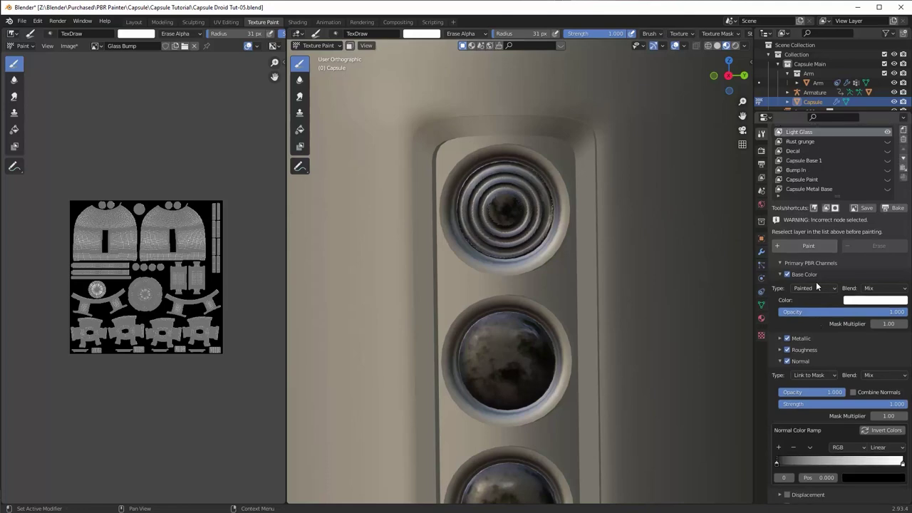
pyautogui.scroll(-2, 816, 284)
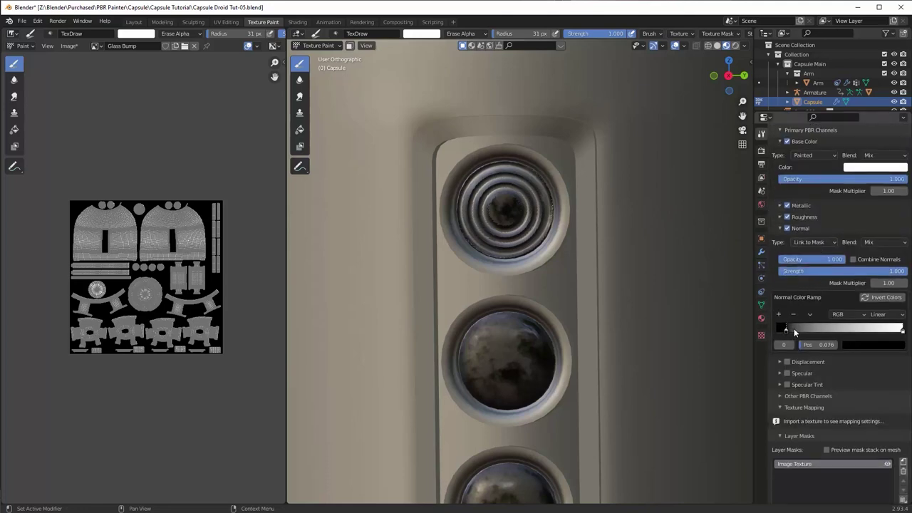
pyautogui.moveTo(787, 328); pyautogui.dragTo(814, 329)
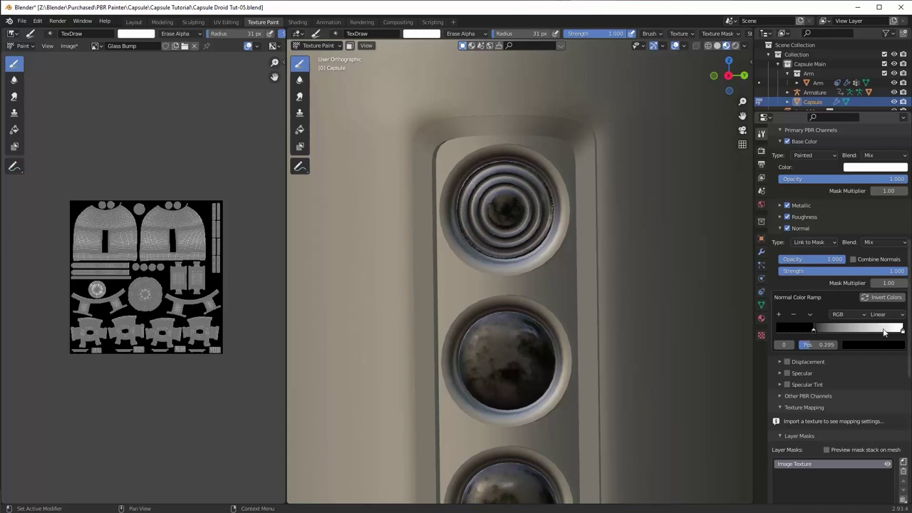
pyautogui.moveTo(903, 329); pyautogui.dragTo(835, 329)
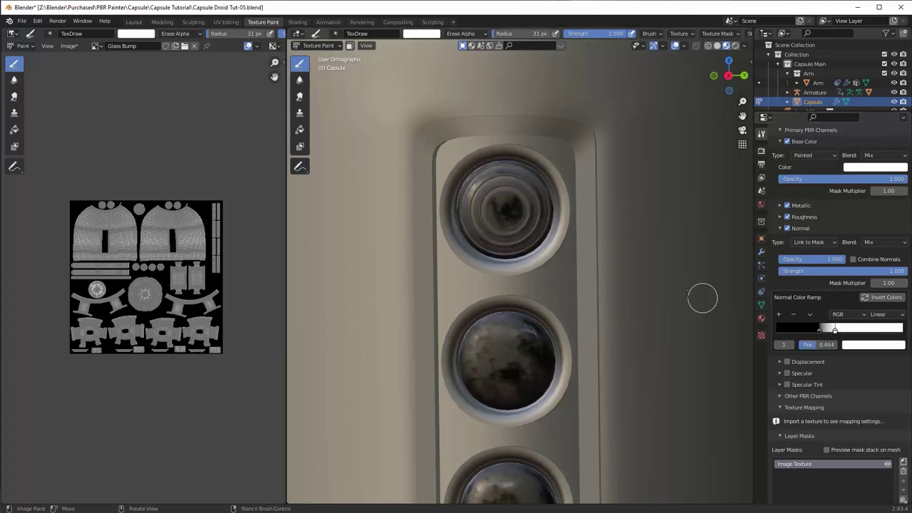
# Step: Recolor the Normal color ramp's stops dark grey and light grey, and set the light stop's position to 0.453
pyautogui.click(819, 330)
pyautogui.click(888, 344)
pyautogui.moveTo(896, 268)
pyautogui.mouseDown()
pyautogui.moveTo(896, 217)
pyautogui.moveTo(897, 266)
pyautogui.mouseUp()
pyautogui.click(865, 373)
pyautogui.click(836, 330)
pyautogui.click(873, 345)
pyautogui.click(855, 361)
pyautogui.click(820, 330)
pyautogui.click(873, 344)
pyautogui.moveTo(819, 330)
pyautogui.mouseDown()
pyautogui.moveTo(802, 330)
pyautogui.moveTo(834, 329)
pyautogui.mouseUp()
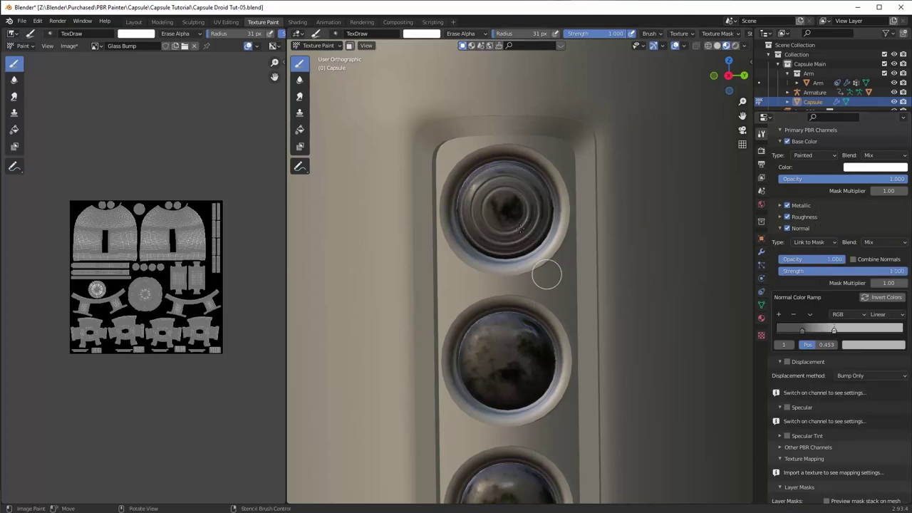
# Step: Erase the ring pattern into the Glass Bump mask on the remaining lenses on this side of the capsule
pyautogui.keyDown('shift'); pyautogui.moveTo(531, 308); pyautogui.dragTo(541, 195, button='middle'); pyautogui.keyUp('shift')
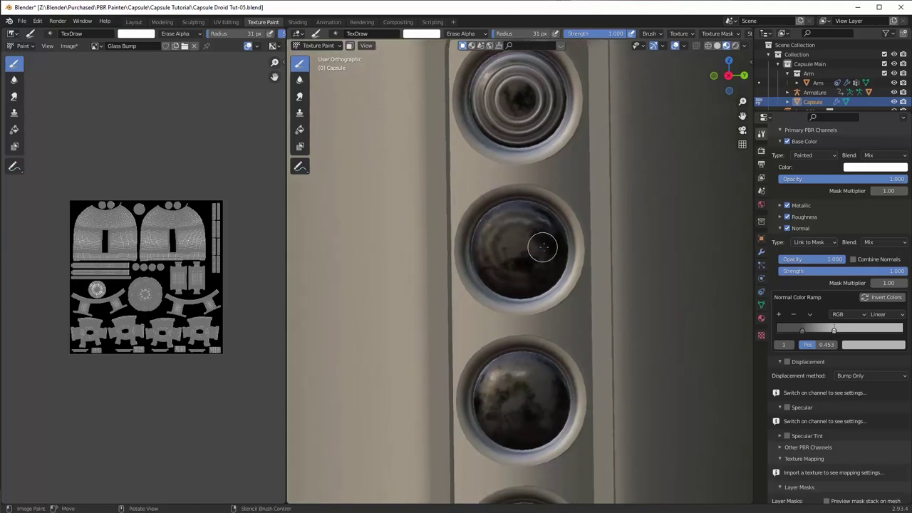
pyautogui.moveTo(542, 246)
pyautogui.mouseDown()
pyautogui.moveTo(468, 275)
pyautogui.moveTo(549, 263)
pyautogui.mouseUp()
pyautogui.scroll(-3, 621, 285)
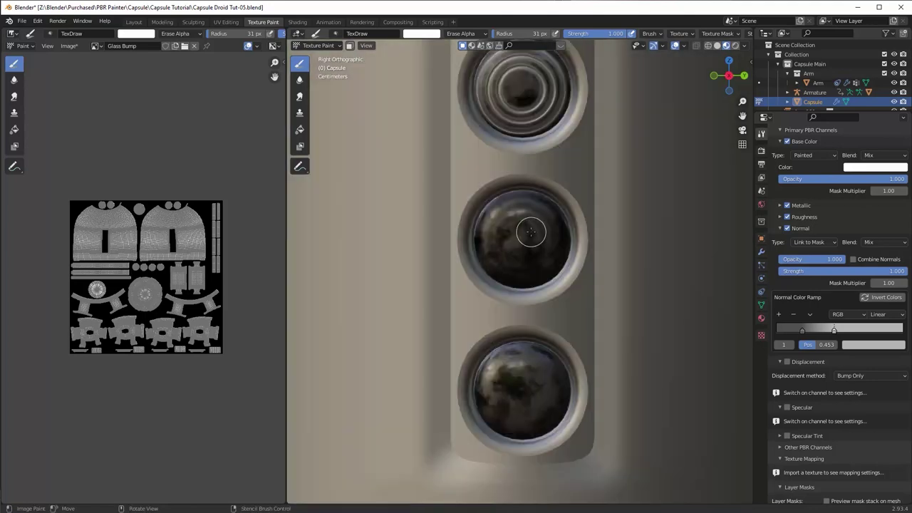
pyautogui.moveTo(530, 230)
pyautogui.mouseDown()
pyautogui.moveTo(509, 240)
pyautogui.moveTo(491, 286)
pyautogui.moveTo(533, 392)
pyautogui.moveTo(521, 378)
pyautogui.mouseUp()
# Step: Switch to the left orthographic view and erase the ring pattern into the mask on the opposite side's lenses
pyautogui.press('ctrl+KP_3')
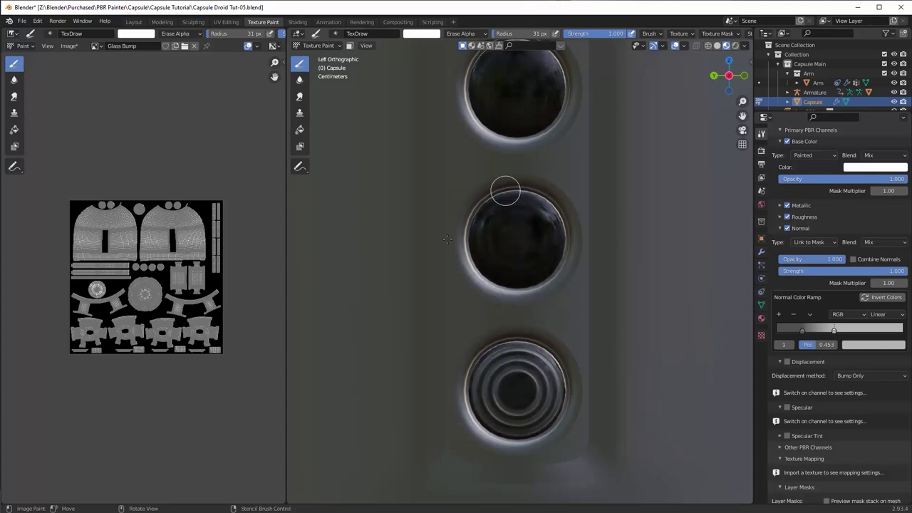
pyautogui.moveTo(505, 192); pyautogui.dragTo(531, 278)
pyautogui.keyDown('shift'); pyautogui.moveTo(546, 190); pyautogui.dragTo(546, 399, button='middle'); pyautogui.keyUp('shift')
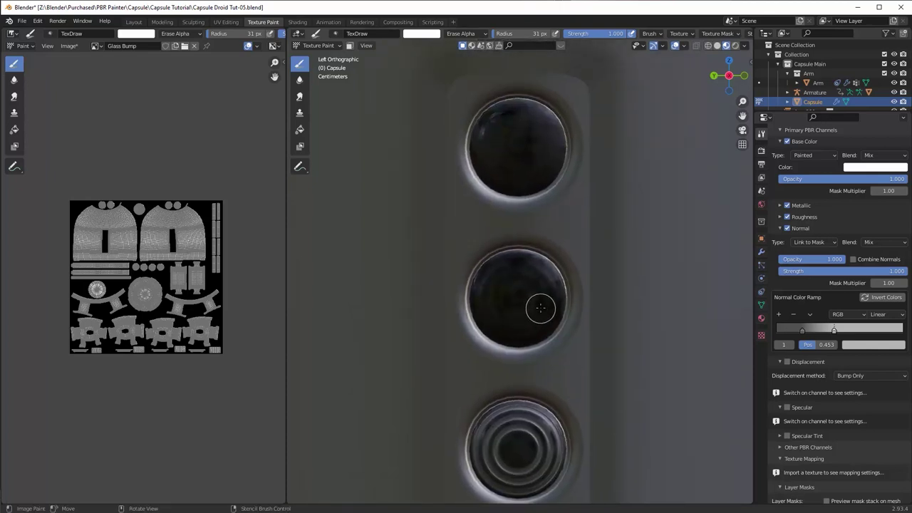
pyautogui.moveTo(541, 308); pyautogui.dragTo(534, 302)
pyautogui.click(509, 112)
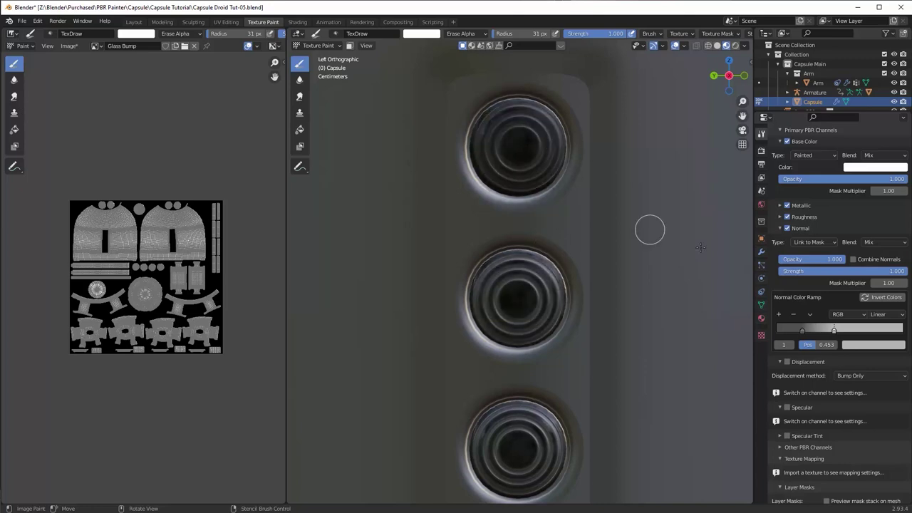
pyautogui.moveTo(645, 197); pyautogui.dragTo(610, 216, button='middle')
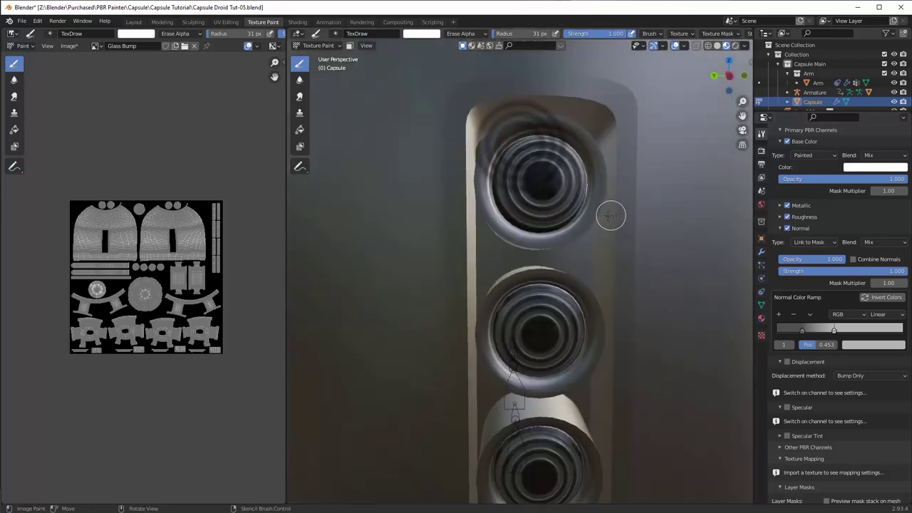
# Step: Disable the brush texture in the brush settings and collapse its section
pyautogui.scroll(-6, 611, 216)
pyautogui.scroll(10, 886, 211)
pyautogui.click(876, 275)
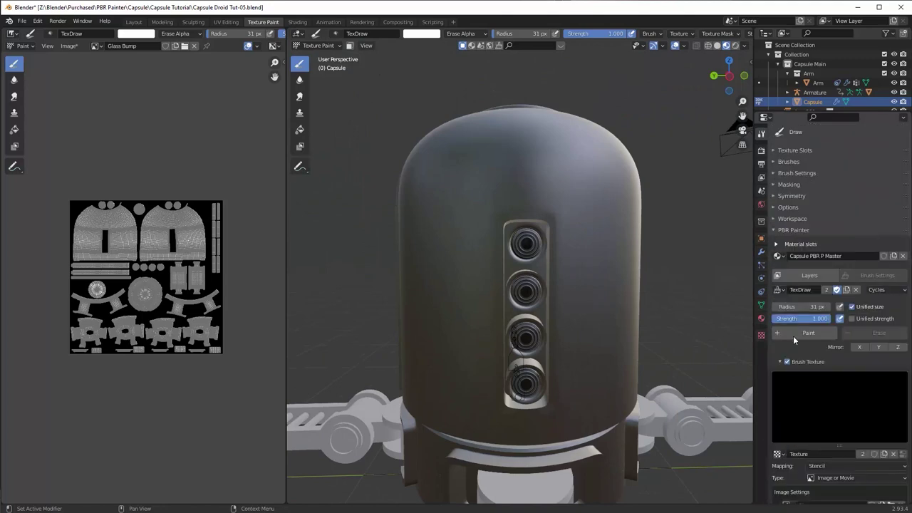
pyautogui.click(787, 361)
pyautogui.scroll(-1, 744, 355)
pyautogui.click(780, 362)
# Step: Return to the PBR layer settings and turn off mask painting for the Glass Bump mask
pyautogui.click(809, 275)
pyautogui.scroll(-15, 844, 311)
pyautogui.click(888, 399)
# Step: Rename the Light Glass layer's Image Texture mask to "Glass rings Mask"
pyautogui.doubleClick(811, 302)
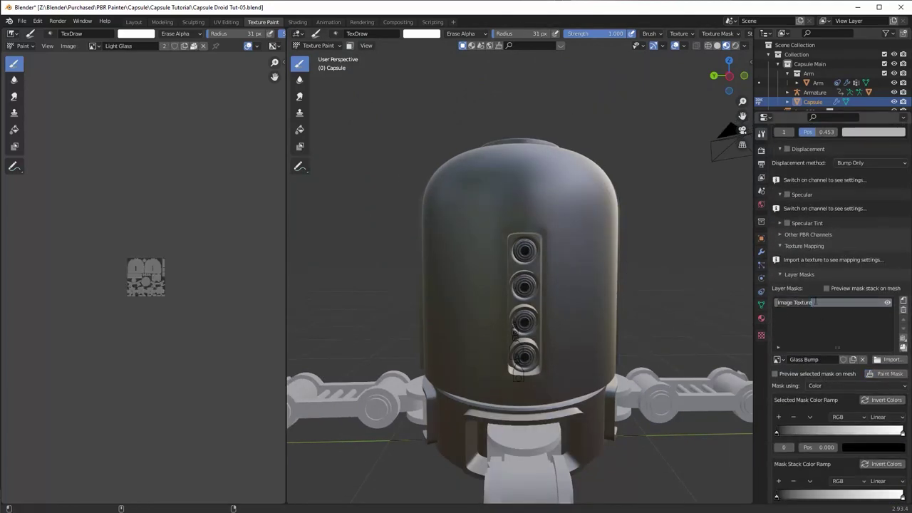
pyautogui.write('Gla')
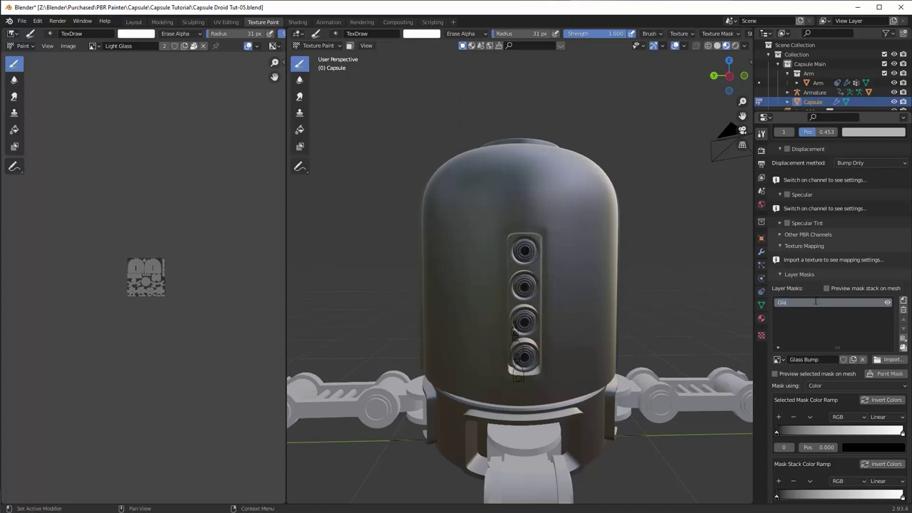
pyautogui.write('ss rings Mask')
pyautogui.scroll(7, 779, 254)
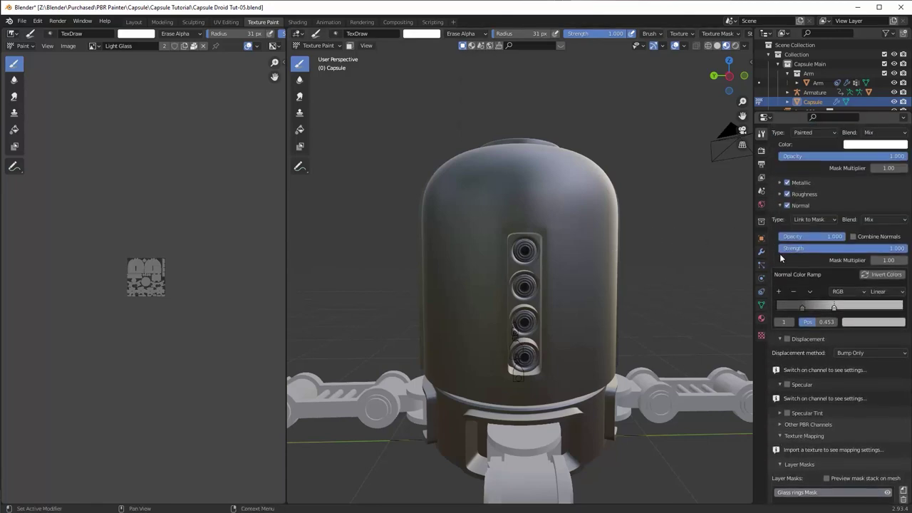
# Step: Change the Normal channel's type from Link to Mask to Texture and collapse the channel
pyautogui.moveTo(501, 307); pyautogui.dragTo(546, 293, button='middle')
pyautogui.scroll(6, 547, 290)
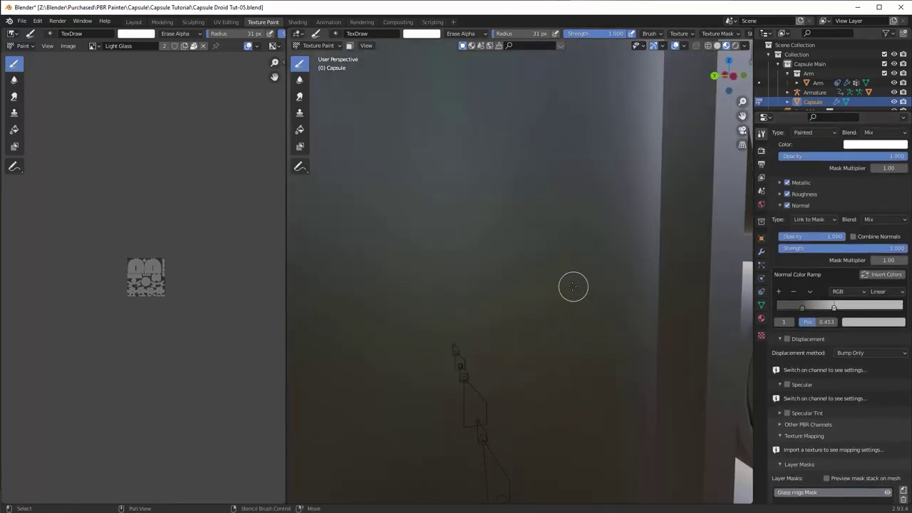
pyautogui.scroll(-6, 573, 287)
pyautogui.scroll(1, 807, 223)
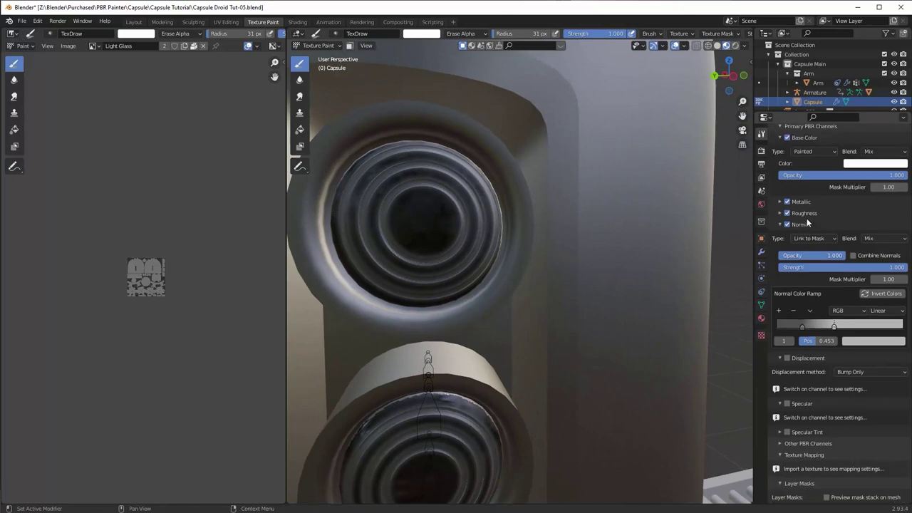
pyautogui.click(780, 225)
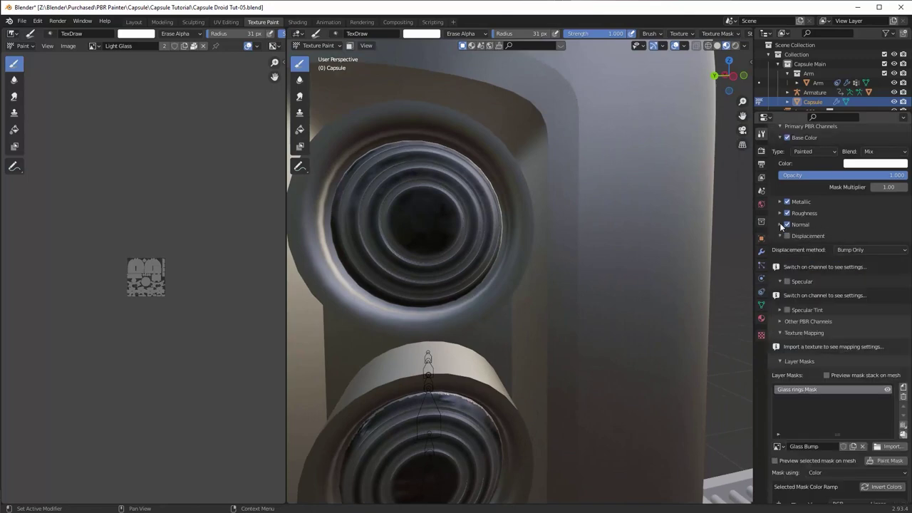
pyautogui.click(780, 225)
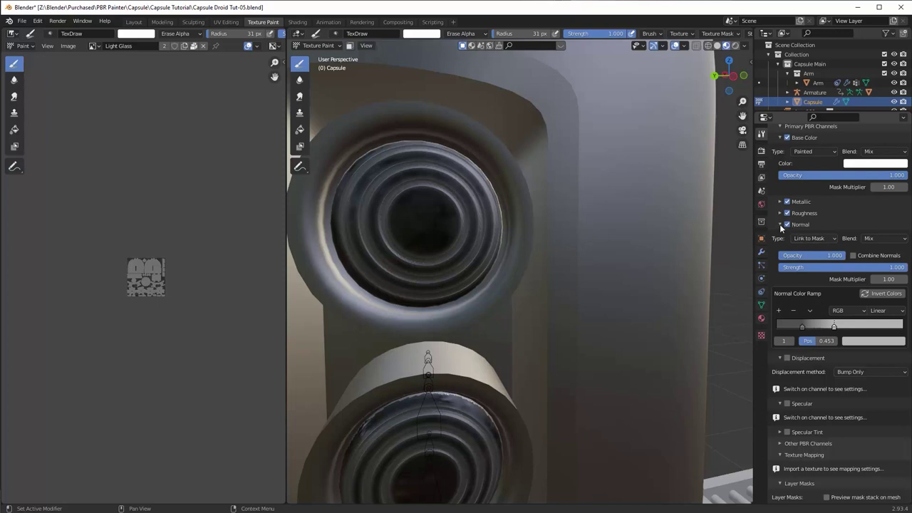
pyautogui.click(815, 239)
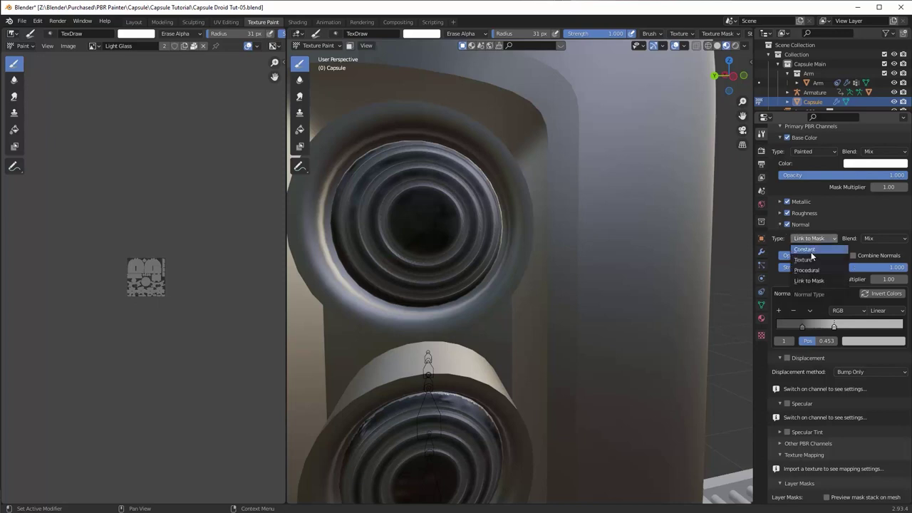
pyautogui.click(811, 262)
pyautogui.click(780, 225)
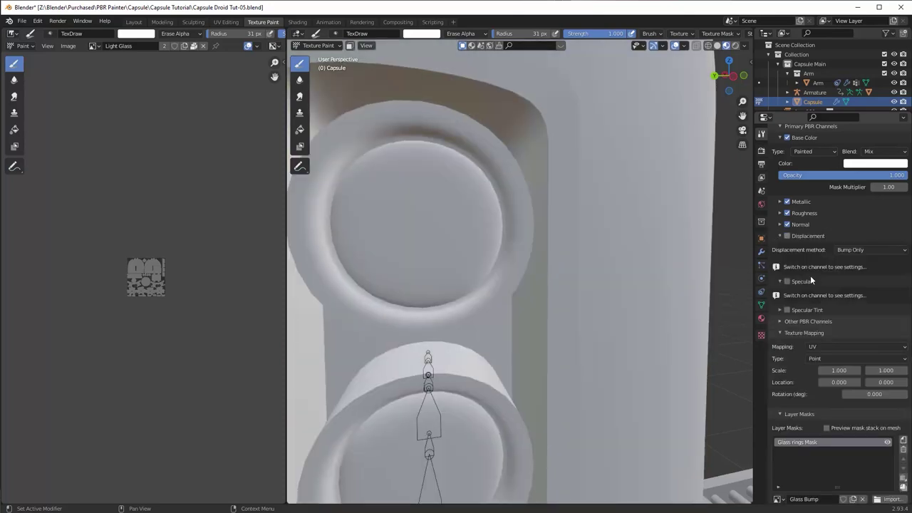
# Step: Hide the Glass rings Mask and expand the Normal channel settings again
pyautogui.scroll(-4, 813, 280)
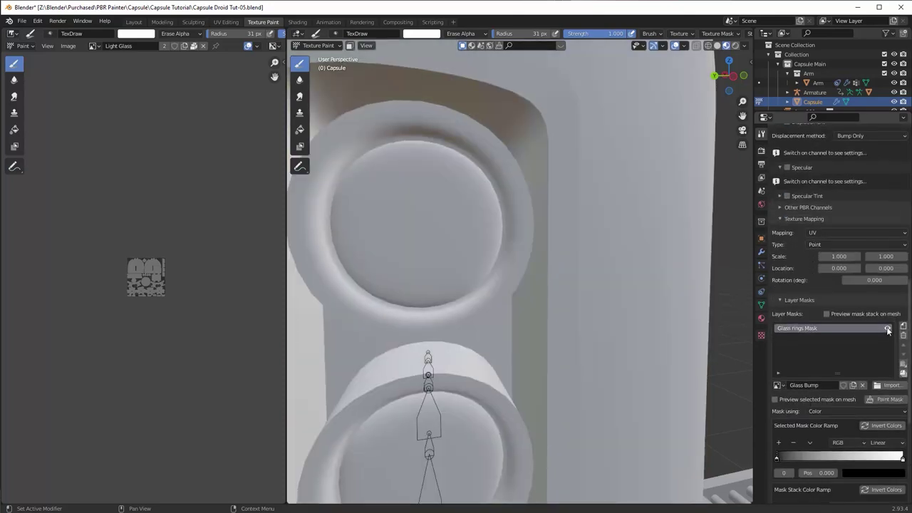
pyautogui.scroll(4, 863, 313)
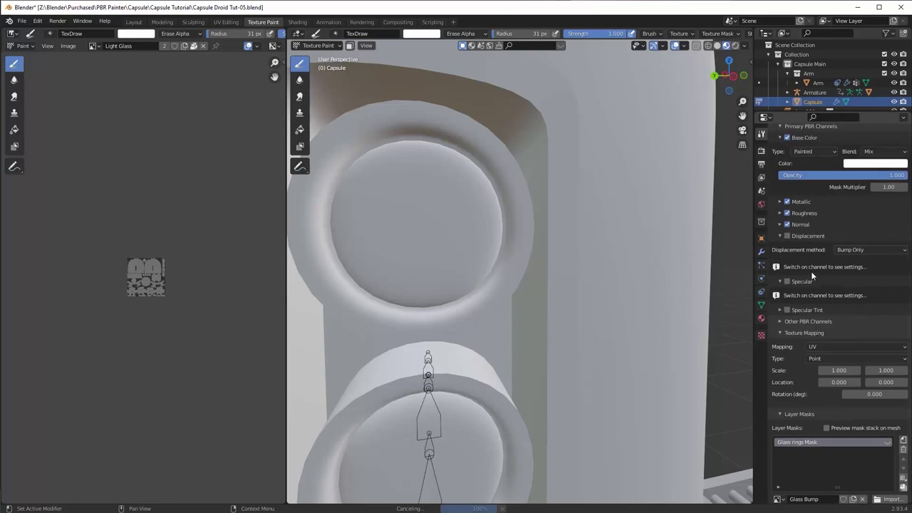
pyautogui.click(779, 225)
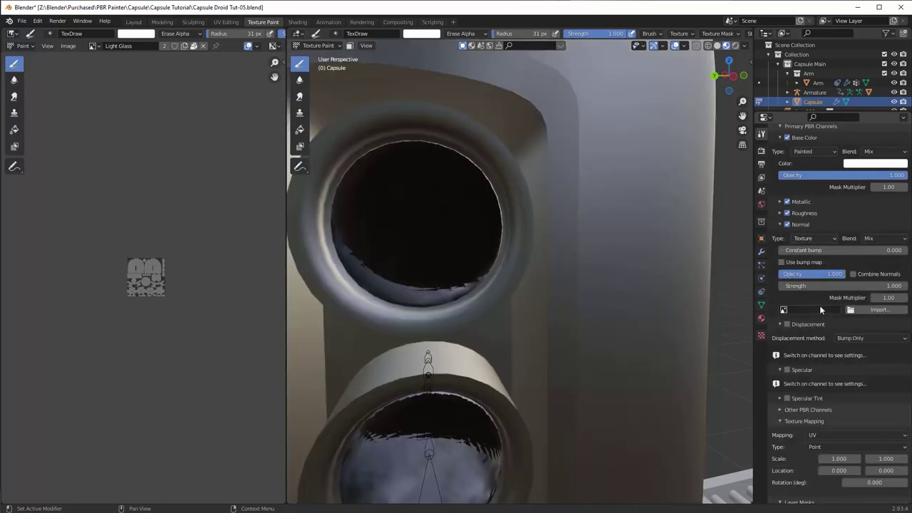
# Step: Assign the existing Glass Bump image as the Normal channel's texture
pyautogui.click(784, 309)
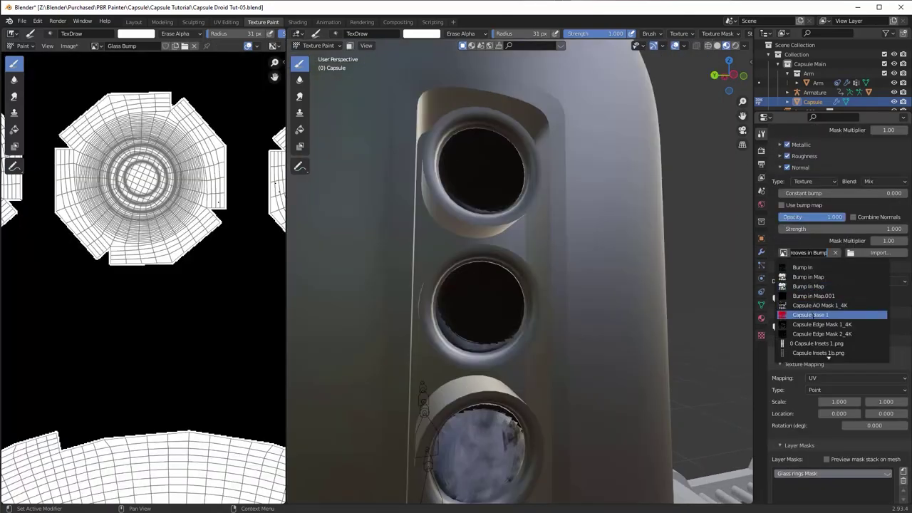
pyautogui.scroll(-9, 827, 353)
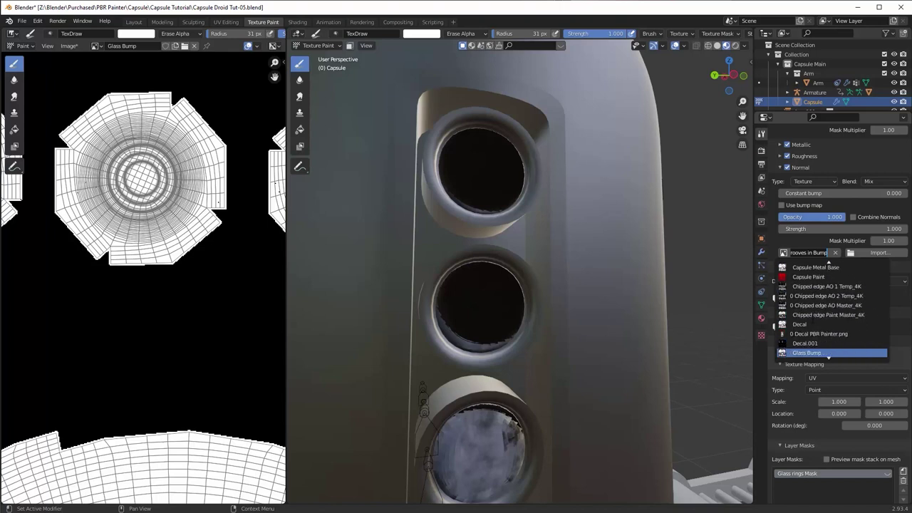
pyautogui.scroll(-4, 827, 353)
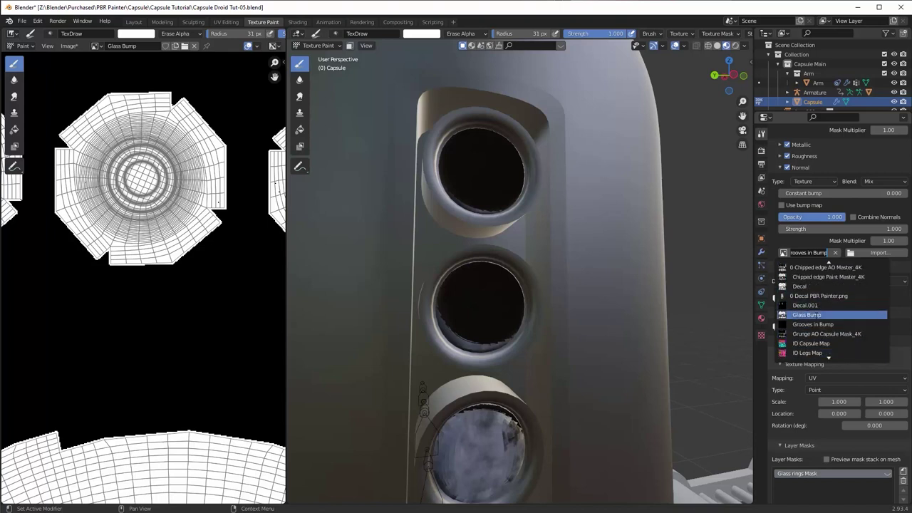
pyautogui.click(815, 314)
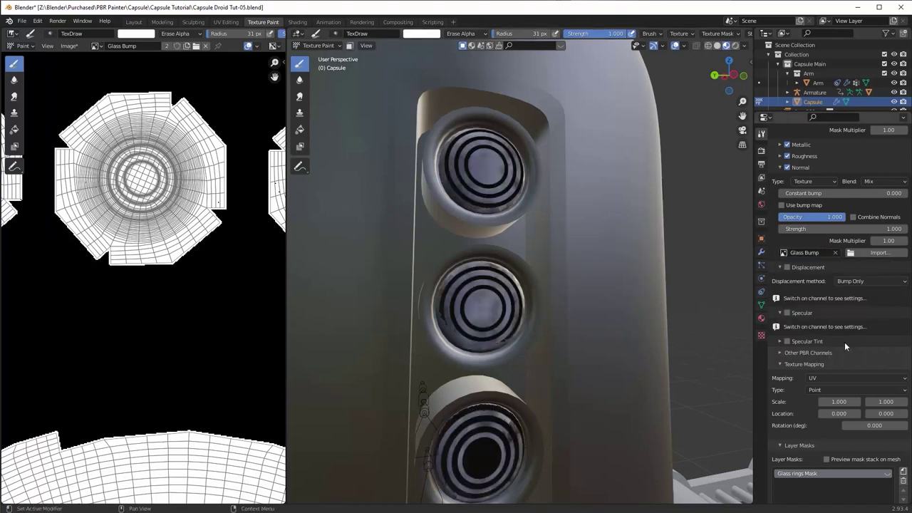
# Step: Turn off the layer's Metallic and Roughness channels so the Normal channel can be judged without them
pyautogui.scroll(2, 819, 294)
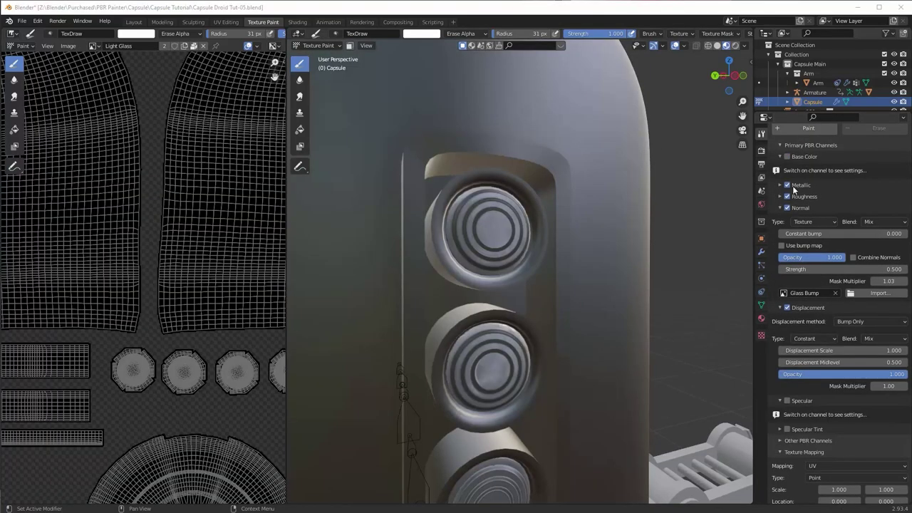
pyautogui.click(788, 185)
pyautogui.click(787, 196)
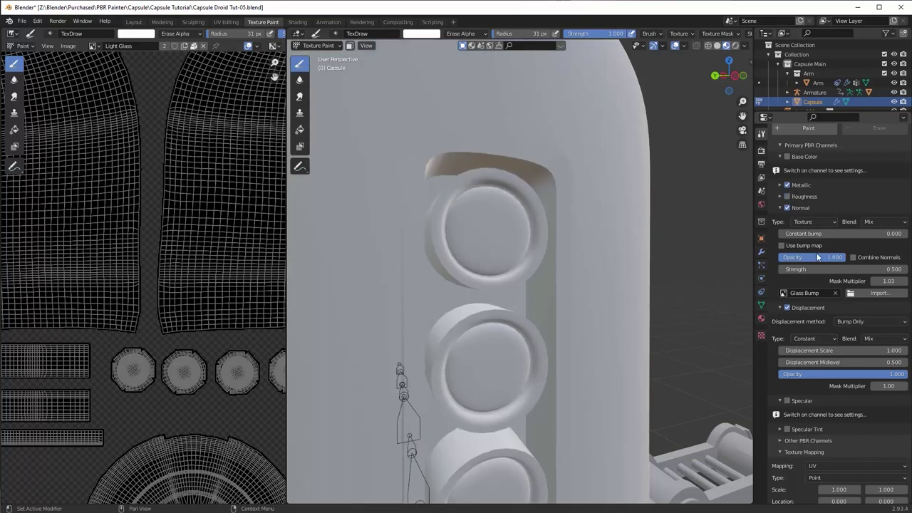
pyautogui.hotkey('ctrl', 'z')
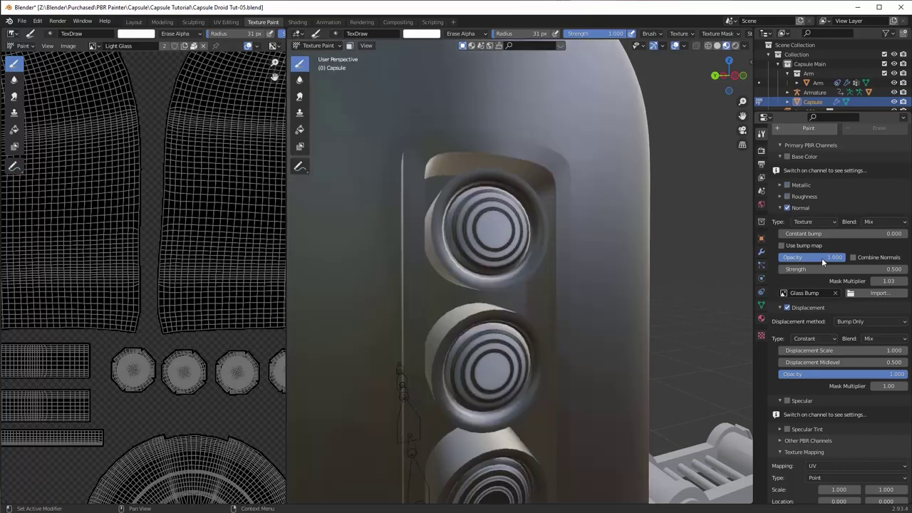
# Step: Make the Normal channel use the texture as a bump map and lower its strength to 0.113
pyautogui.click(781, 245)
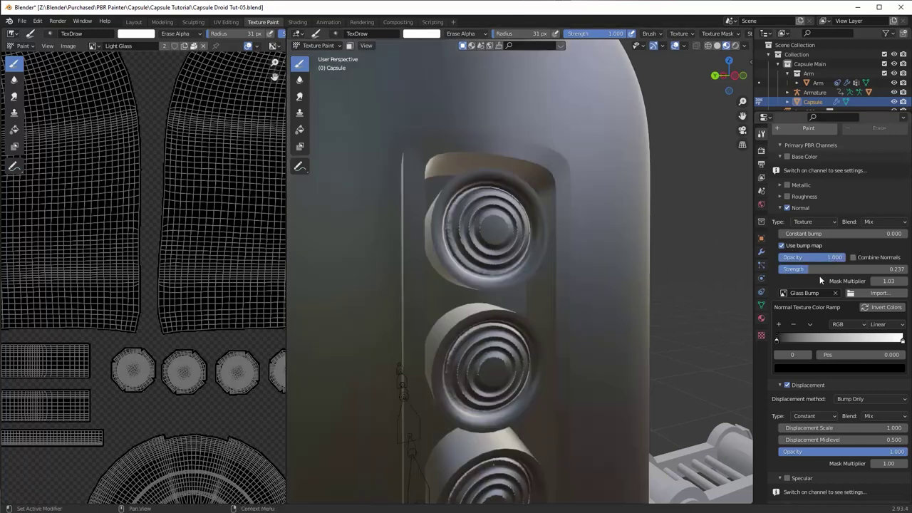
pyautogui.moveTo(819, 269)
pyautogui.mouseDown()
pyautogui.moveTo(888, 269)
pyautogui.moveTo(816, 268)
pyautogui.mouseUp()
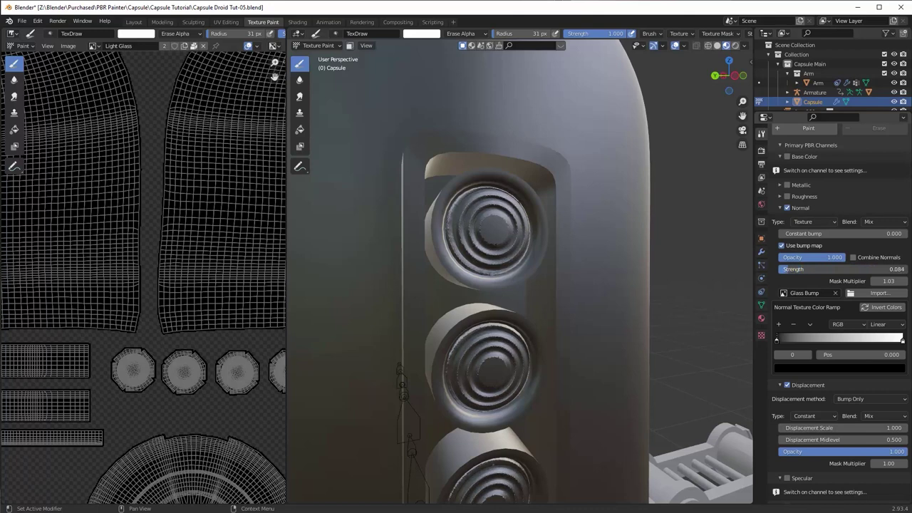
pyautogui.moveTo(721, 275); pyautogui.dragTo(702, 274)
# Step: Reduce the Normal channel's opacity to 0.231 and set its strength to 0.456
pyautogui.moveTo(834, 257); pyautogui.dragTo(795, 257)
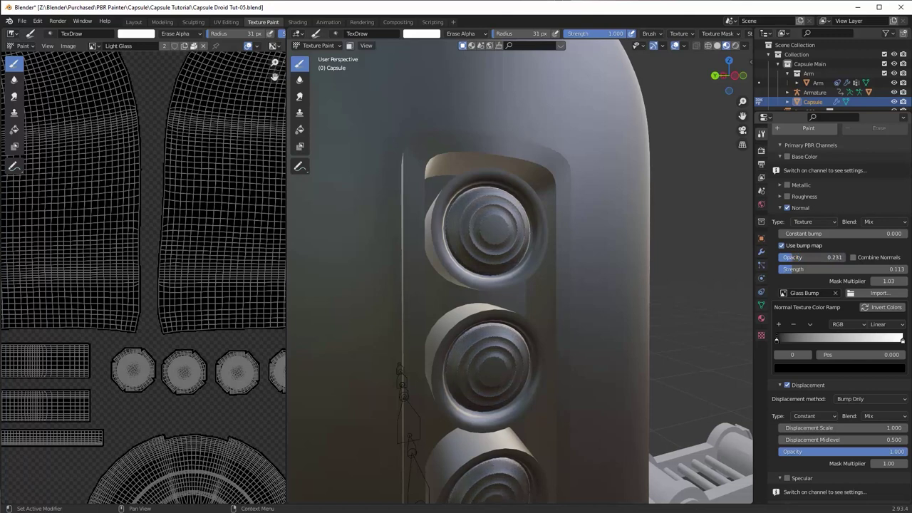
pyautogui.moveTo(795, 269); pyautogui.dragTo(798, 269)
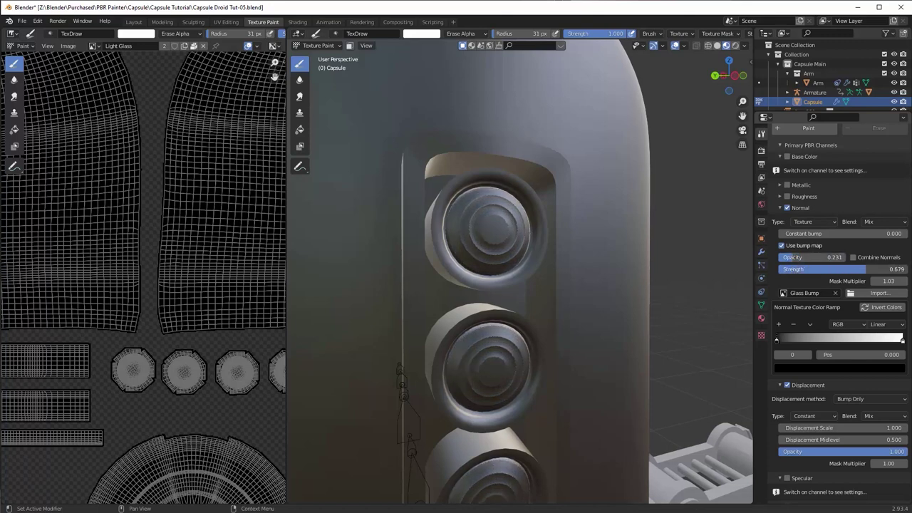
pyautogui.moveTo(865, 268); pyautogui.dragTo(894, 268)
# Step: Hide the Glass rings Mask in the layer masks and turn off the mask stack preview on the mesh
pyautogui.moveTo(610, 261); pyautogui.dragTo(625, 265, button='middle')
pyautogui.scroll(-5, 838, 369)
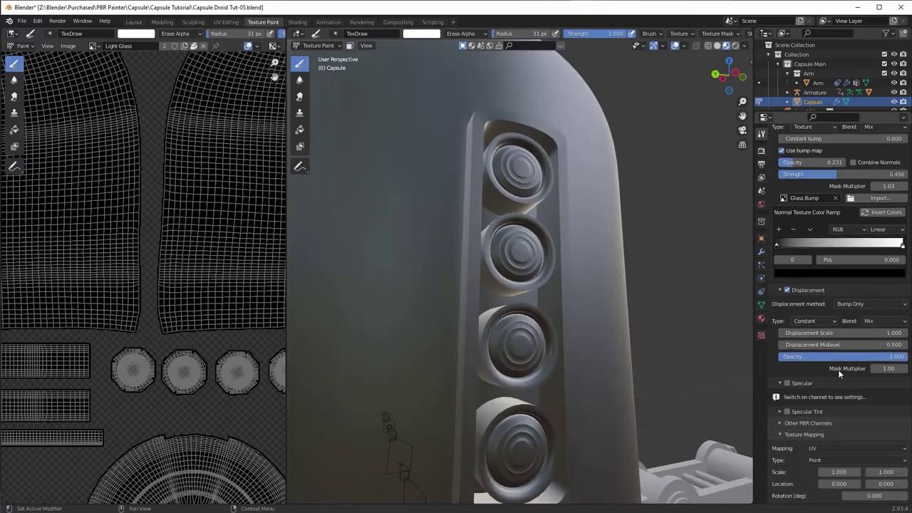
pyautogui.scroll(-4, 867, 434)
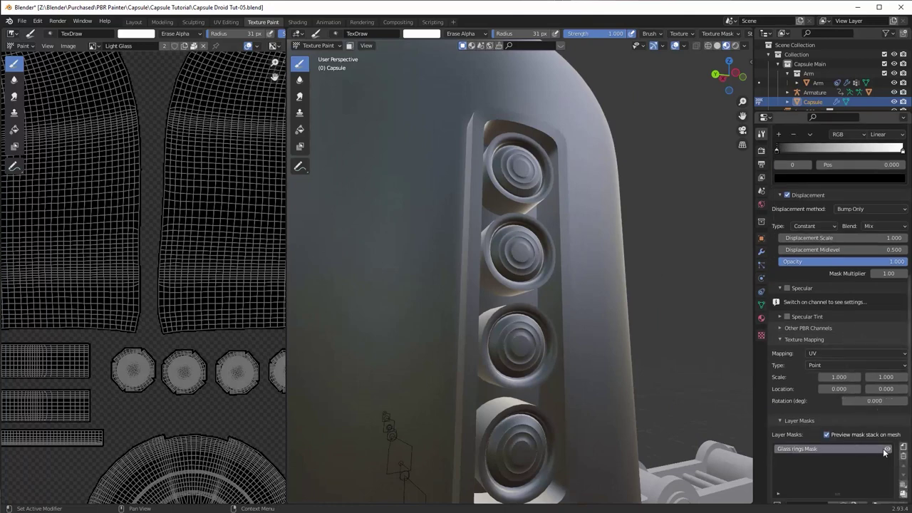
pyautogui.click(888, 450)
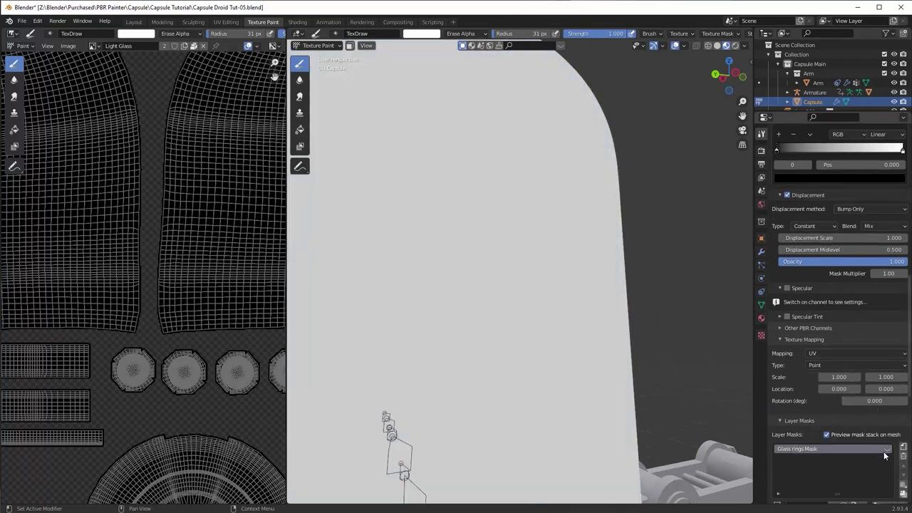
pyautogui.scroll(-2, 880, 434)
pyautogui.scroll(8, 879, 414)
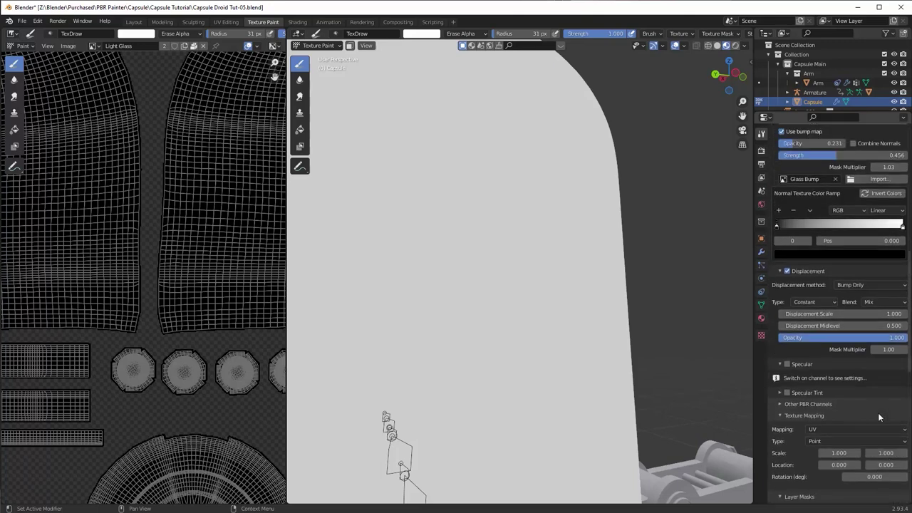
pyautogui.scroll(1, 876, 405)
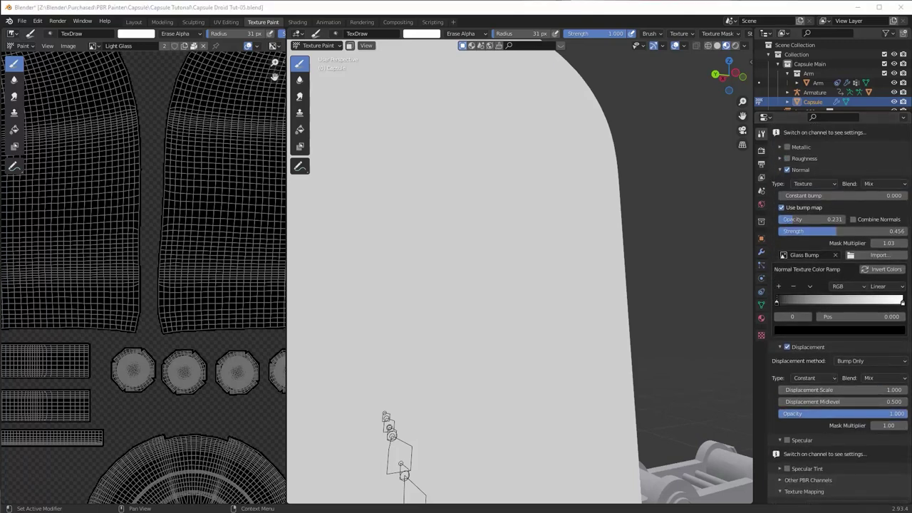
pyautogui.scroll(-10, 834, 342)
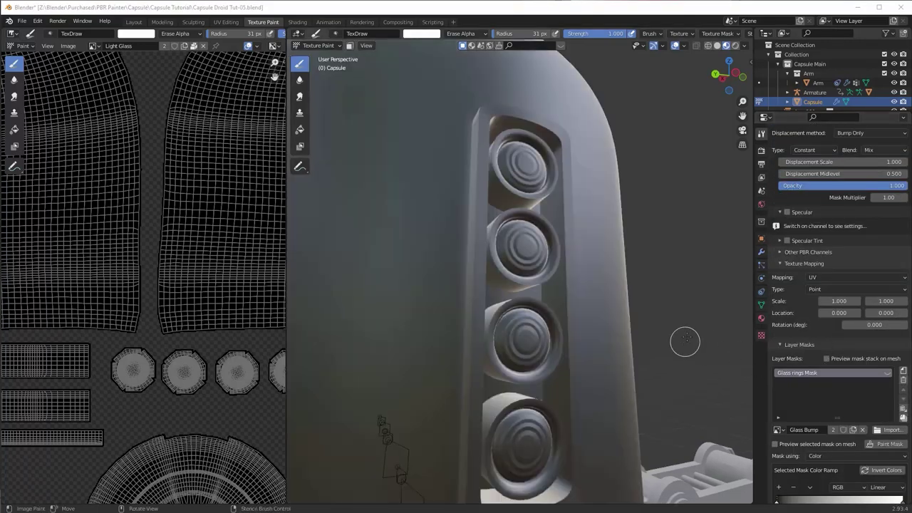
# Step: Turn the layer's Roughness channel back on after checking the ringed lenses and bump settings
pyautogui.moveTo(523, 248); pyautogui.dragTo(508, 273, button='middle')
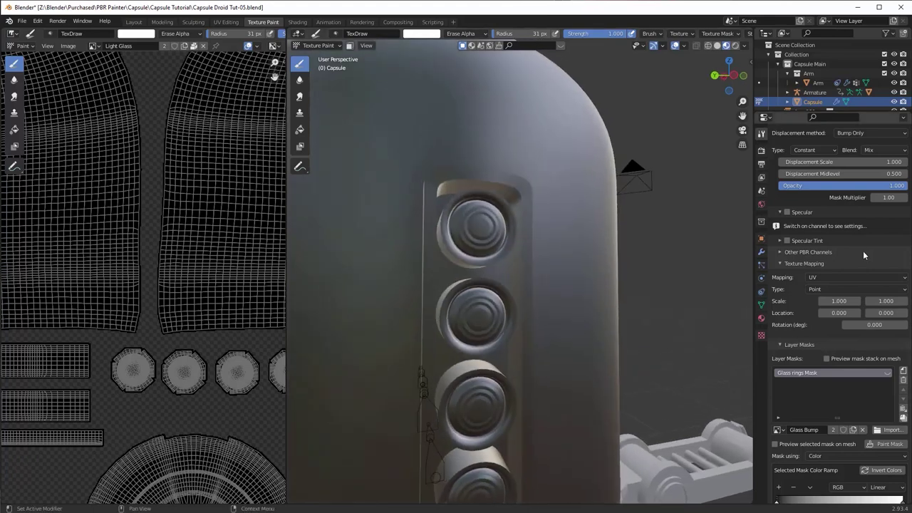
pyautogui.scroll(8, 852, 267)
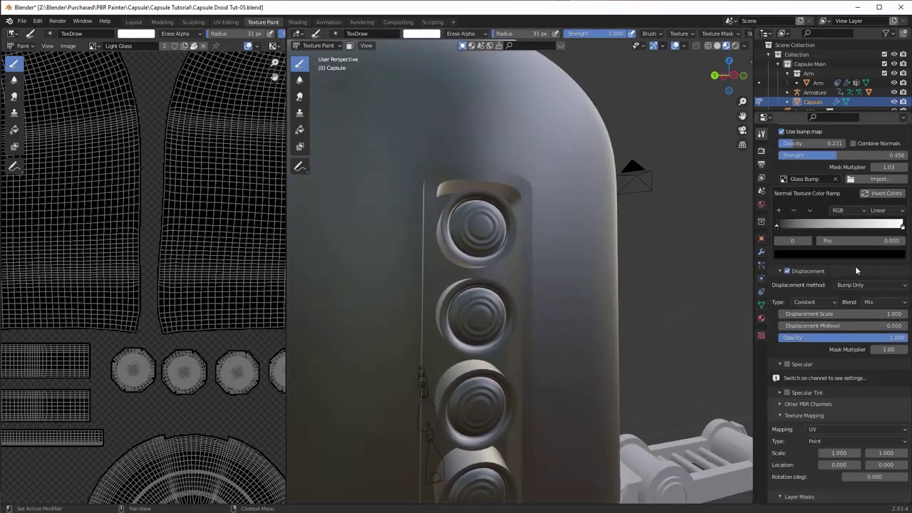
pyautogui.scroll(-9, 859, 413)
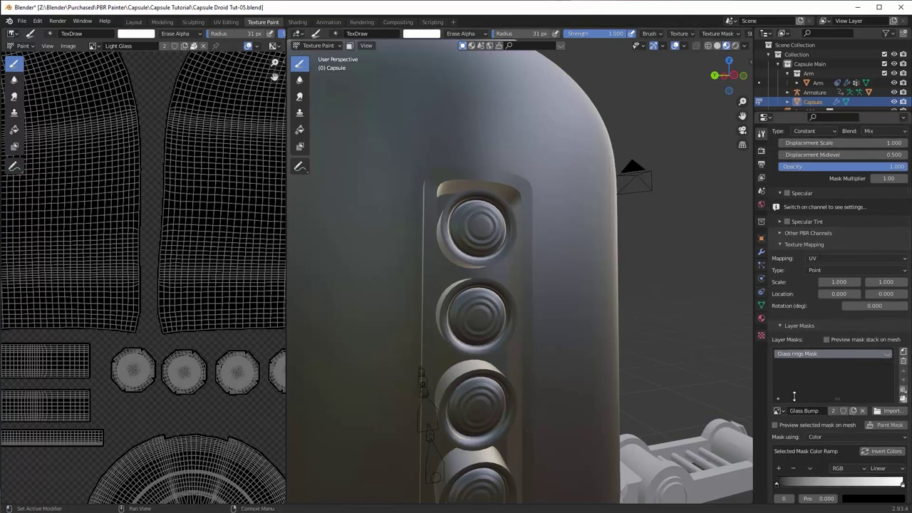
pyautogui.scroll(13, 809, 386)
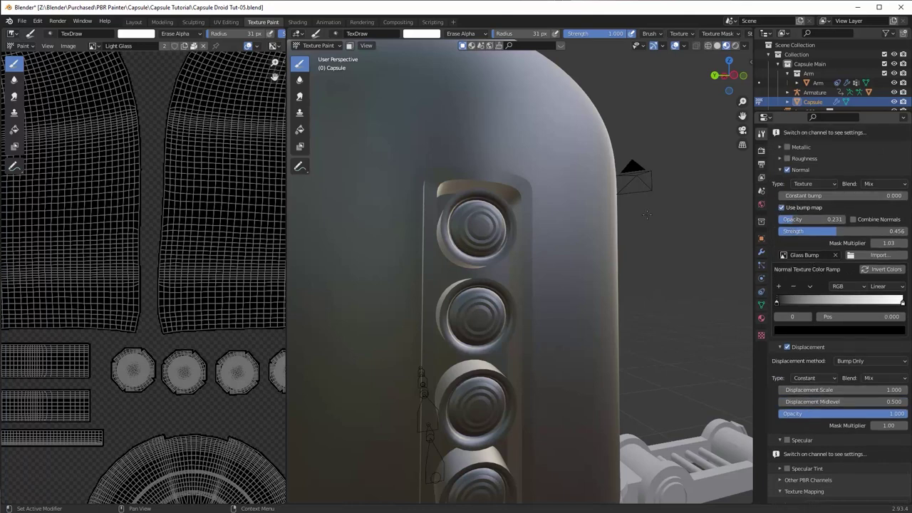
pyautogui.moveTo(563, 228); pyautogui.dragTo(553, 240, button='middle')
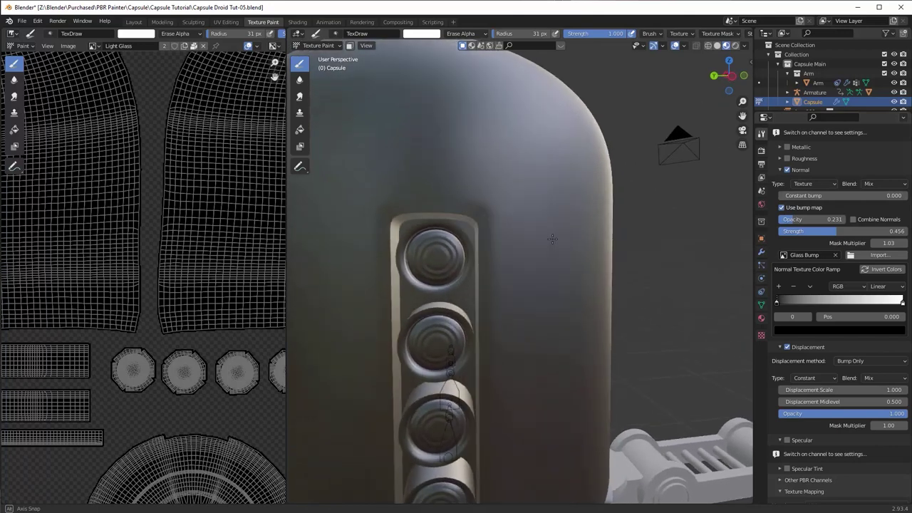
pyautogui.scroll(3, 793, 224)
pyautogui.click(787, 215)
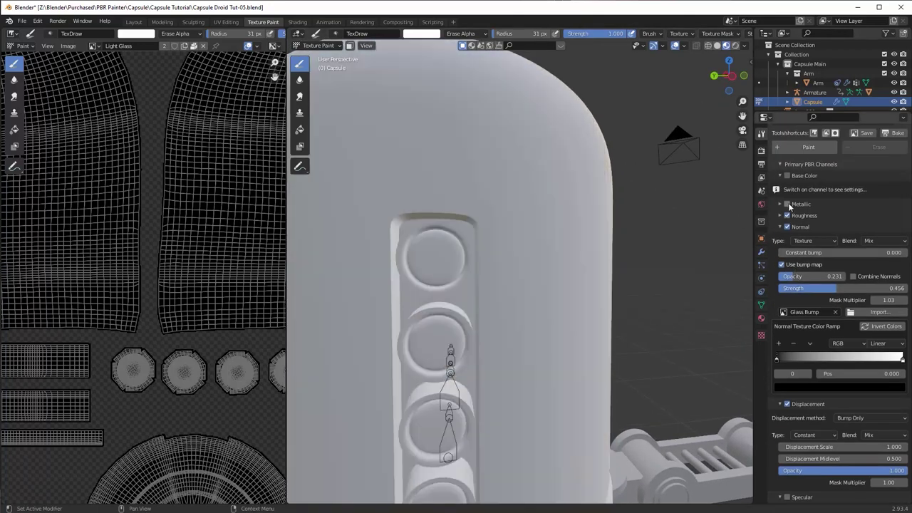
# Step: Turn the Light Glass layer's Metallic and Base Color channels back on and collapse the Base Color and Normal settings
pyautogui.click(787, 204)
pyautogui.click(787, 176)
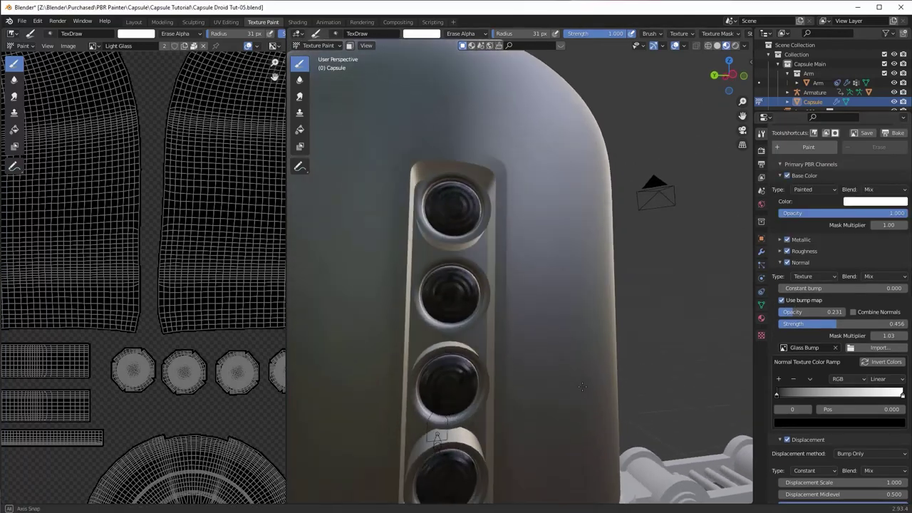
pyautogui.scroll(-2, 580, 383)
pyautogui.moveTo(571, 377); pyautogui.dragTo(642, 321, button='middle')
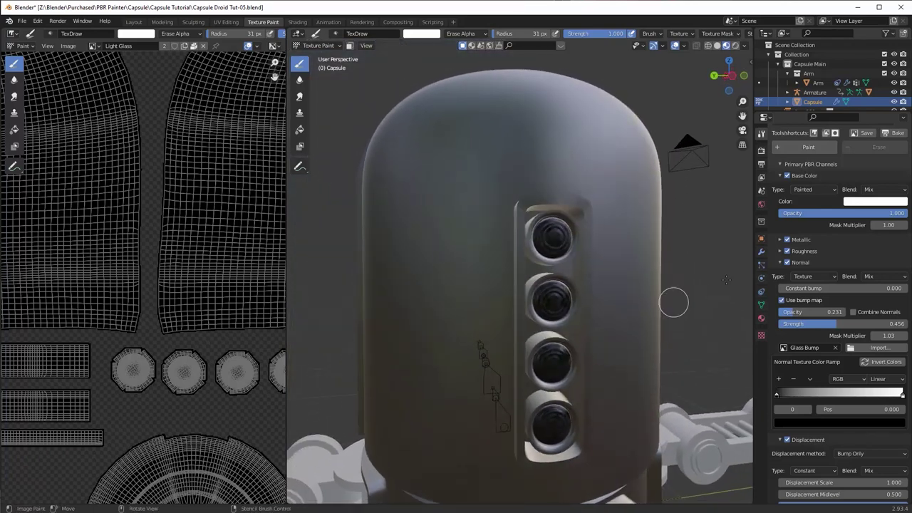
pyautogui.click(780, 176)
pyautogui.click(780, 211)
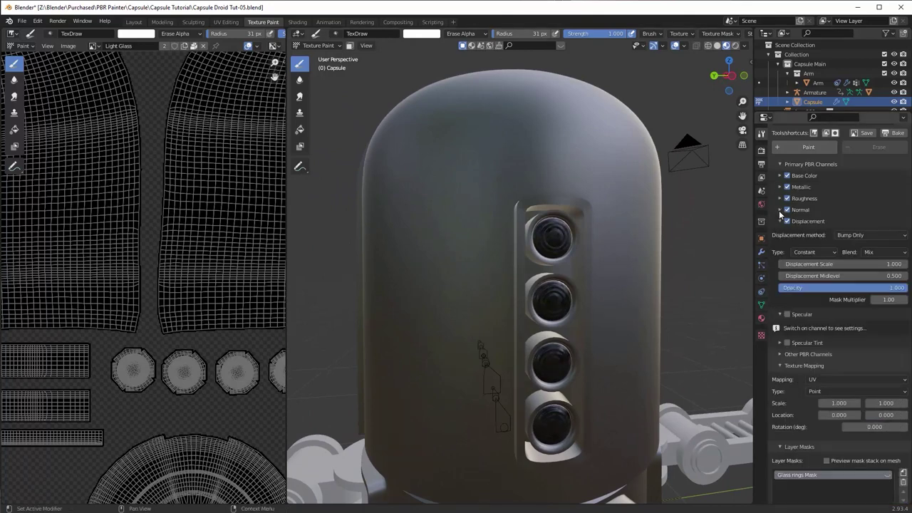
# Step: Make all the layers beneath Light Glass visible again, from Rust grunge down, and check the fully textured capsule
pyautogui.scroll(-3, 588, 295)
pyautogui.keyDown('shift'); pyautogui.moveTo(586, 298); pyautogui.dragTo(595, 256, button='middle'); pyautogui.keyUp('shift')
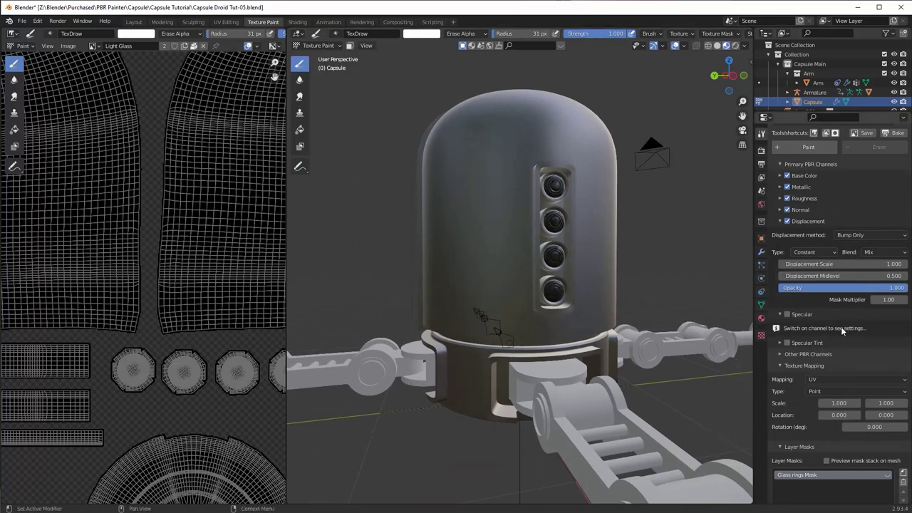
pyautogui.scroll(4, 841, 327)
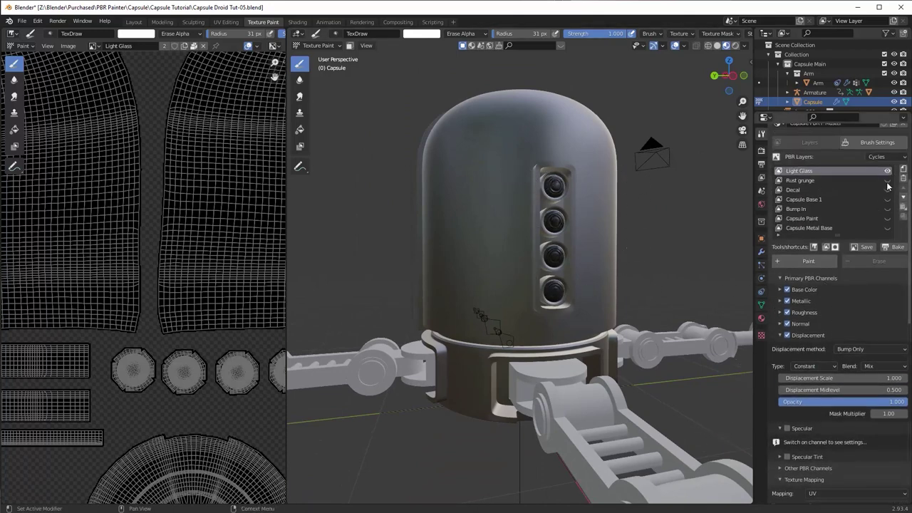
pyautogui.click(887, 181)
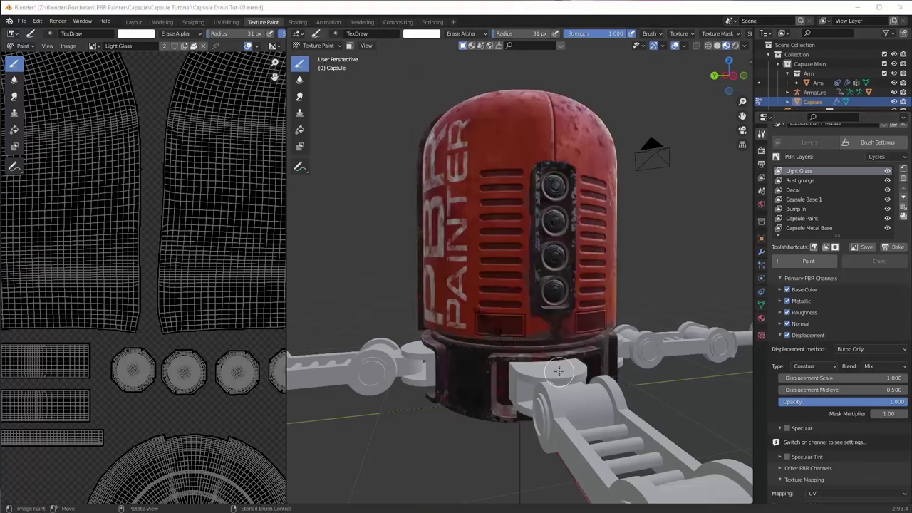
pyautogui.moveTo(577, 282); pyautogui.dragTo(560, 288, button='middle')
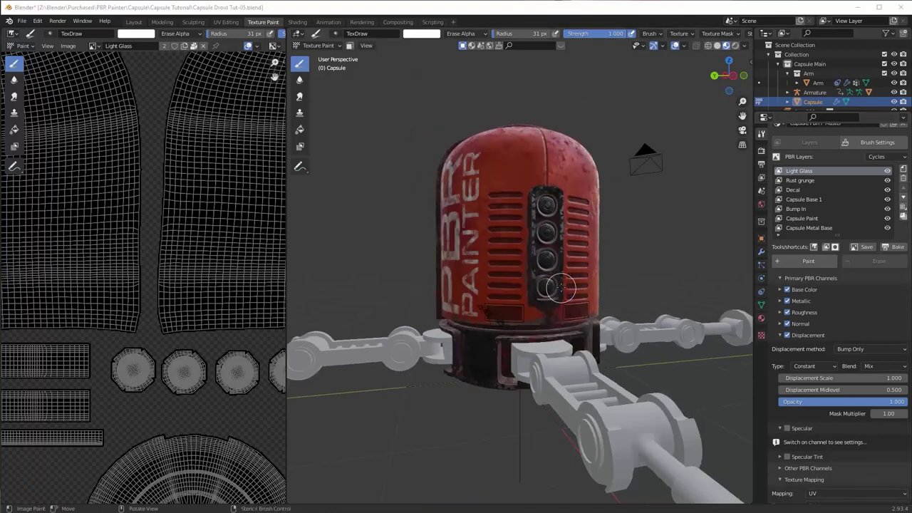
pyautogui.scroll(-3, 560, 288)
pyautogui.scroll(2, 561, 288)
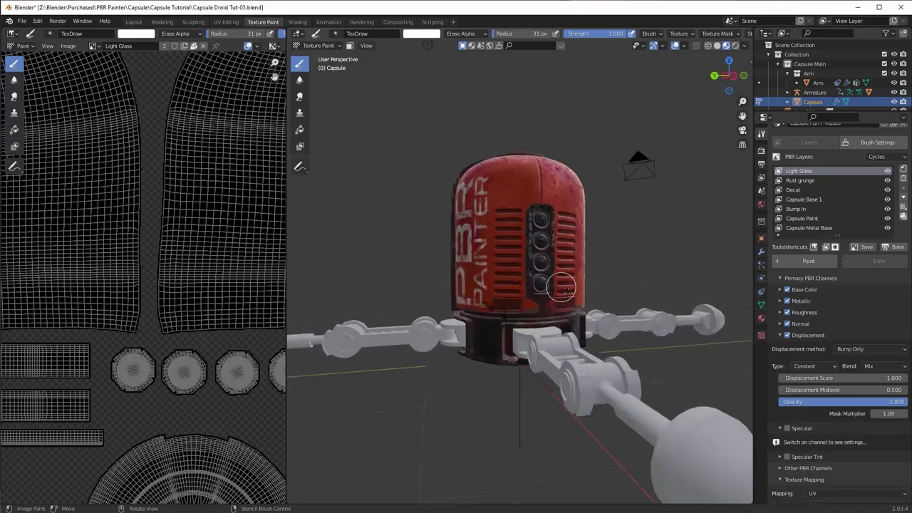
pyautogui.moveTo(561, 287)
pyautogui.mouseDown(button='middle')
pyautogui.moveTo(616, 307)
pyautogui.moveTo(503, 359)
pyautogui.moveTo(552, 291)
pyautogui.moveTo(573, 294)
pyautogui.mouseUp(button='middle')
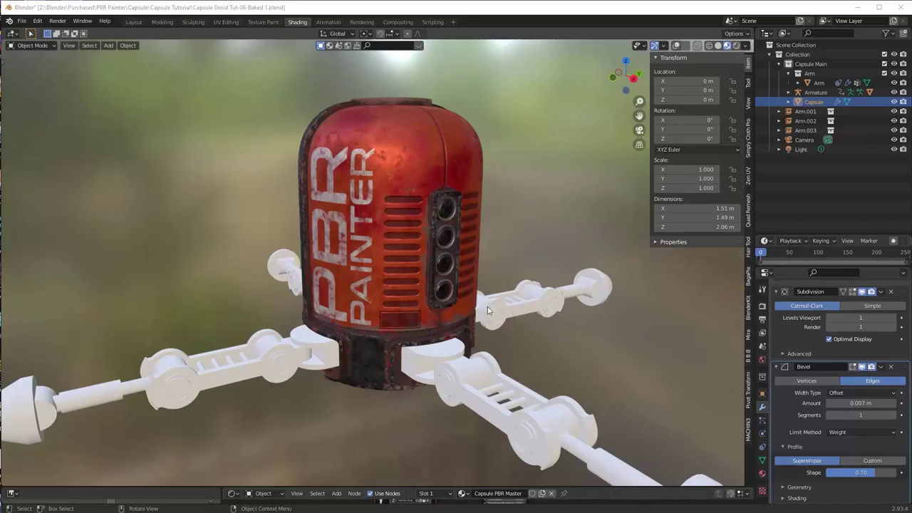
# Step: Examine the baked capsule's lettering, vents and glass lenses up close and from a distance
pyautogui.moveTo(487, 307); pyautogui.dragTo(503, 302, button='middle')
pyautogui.scroll(1, 503, 302)
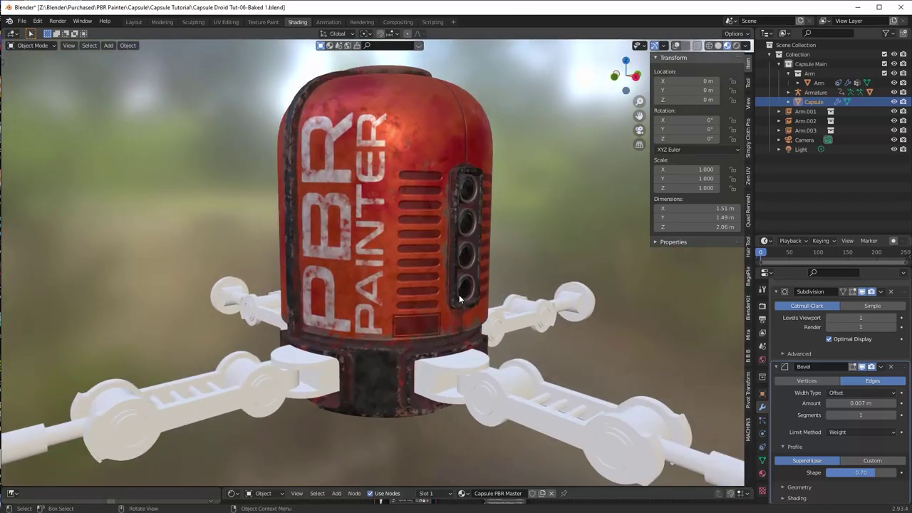
pyautogui.moveTo(414, 281)
pyautogui.mouseDown(button='middle')
pyautogui.moveTo(459, 269)
pyautogui.moveTo(403, 293)
pyautogui.moveTo(410, 285)
pyautogui.mouseUp(button='middle')
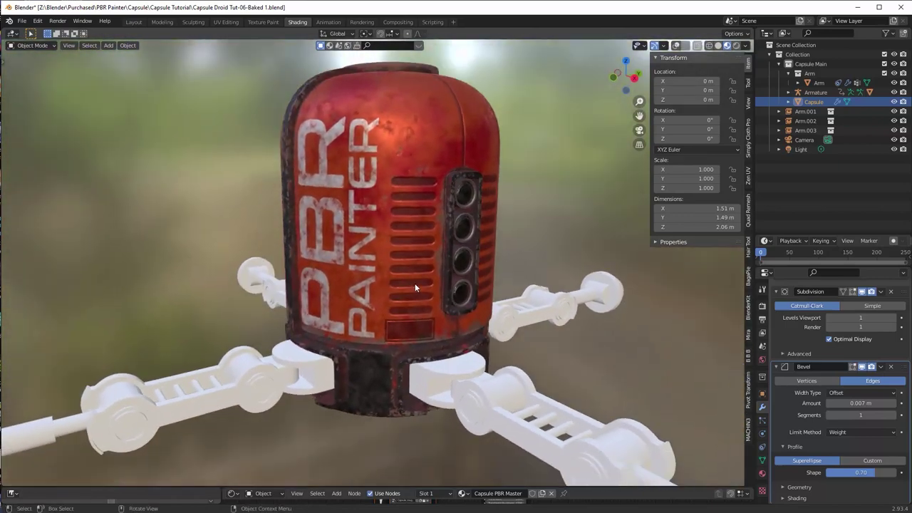
pyautogui.scroll(4, 415, 283)
pyautogui.scroll(2, 415, 283)
pyautogui.scroll(-2, 415, 283)
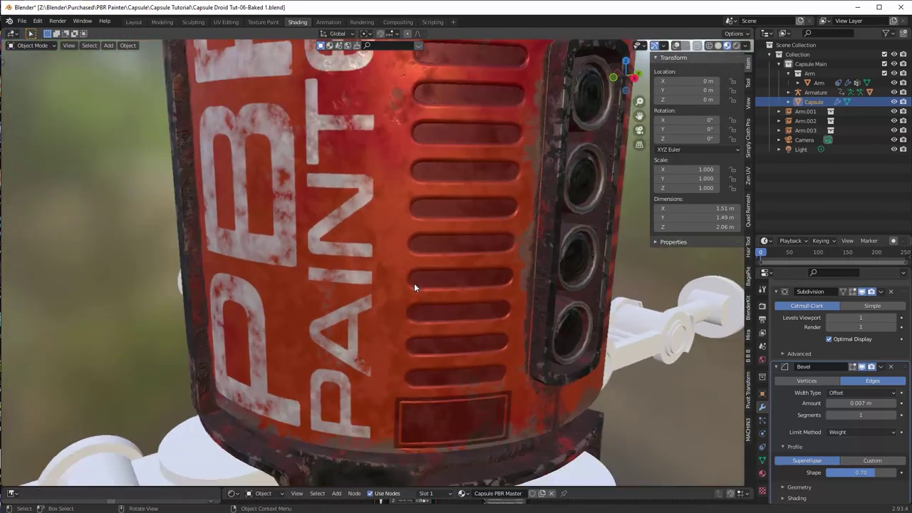
pyautogui.moveTo(415, 283); pyautogui.dragTo(399, 296, button='middle')
pyautogui.scroll(3, 417, 269)
pyautogui.scroll(-3, 420, 271)
pyautogui.scroll(3, 465, 278)
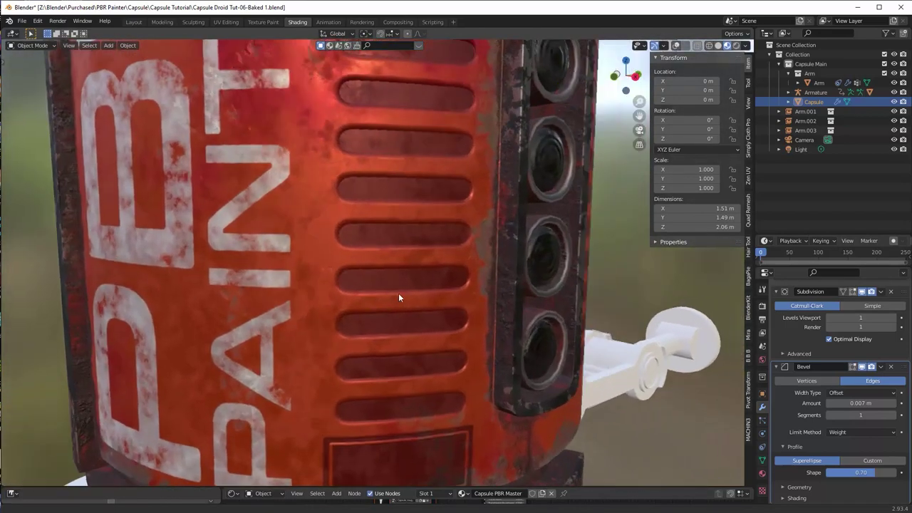
pyautogui.scroll(3, 420, 283)
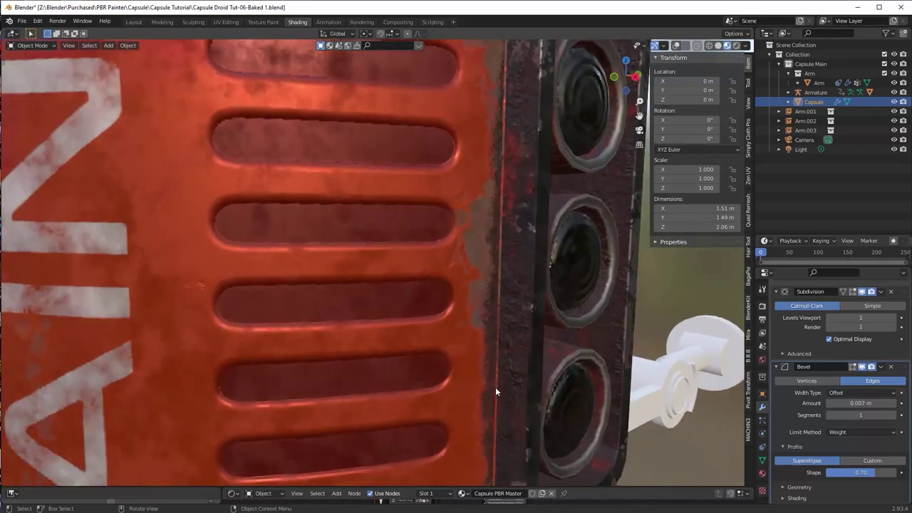
pyautogui.scroll(-3, 496, 369)
pyautogui.moveTo(479, 339)
pyautogui.mouseDown(button='middle')
pyautogui.moveTo(458, 306)
pyautogui.moveTo(434, 352)
pyautogui.moveTo(446, 329)
pyautogui.moveTo(441, 321)
pyautogui.moveTo(359, 330)
pyautogui.mouseUp(button='middle')
pyautogui.scroll(-1, 444, 337)
pyautogui.scroll(-2, 434, 346)
pyautogui.moveTo(397, 327)
pyautogui.mouseDown(button='middle')
pyautogui.moveTo(448, 330)
pyautogui.moveTo(433, 328)
pyautogui.moveTo(408, 279)
pyautogui.moveTo(435, 271)
pyautogui.mouseUp(button='middle')
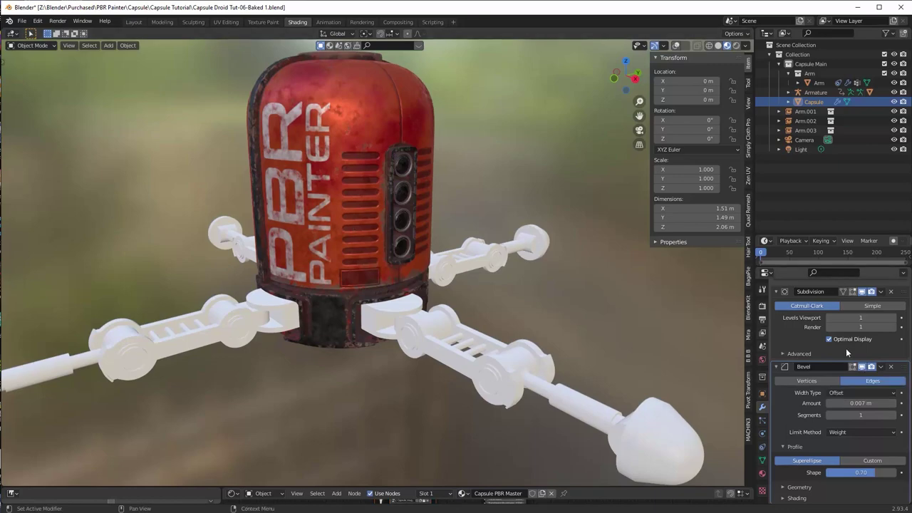
# Step: Compare the capsule's lower rim with the Bevel modifier's viewport display switched off and on
pyautogui.scroll(5, 302, 207)
pyautogui.moveTo(362, 281); pyautogui.dragTo(374, 249, button='middle')
pyautogui.scroll(5, 374, 248)
pyautogui.moveTo(358, 293); pyautogui.dragTo(389, 255, button='middle')
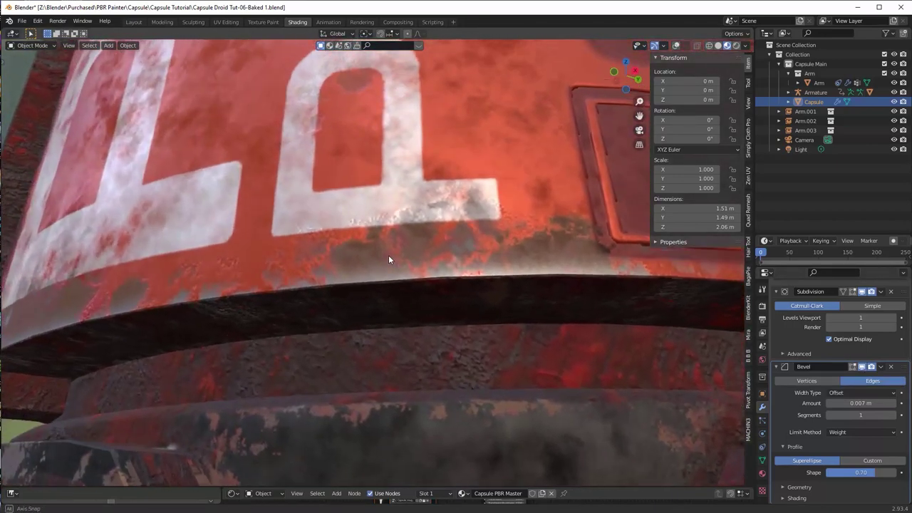
pyautogui.click(862, 366)
pyautogui.click(862, 367)
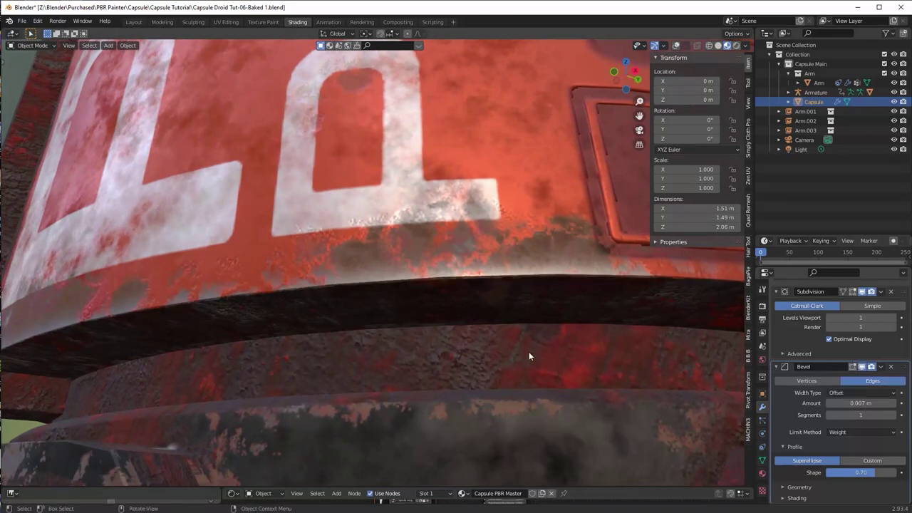
pyautogui.moveTo(528, 352); pyautogui.dragTo(526, 349, button='middle')
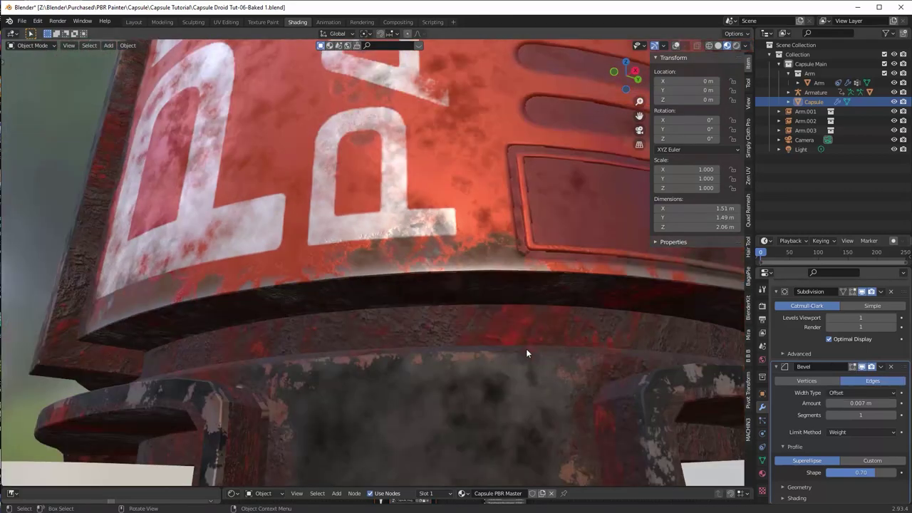
# Step: Set the capsule's Bevel modifier to 2 segments and lower its profile shape to 0.48
pyautogui.click(860, 415)
pyautogui.write('2')
pyautogui.press('Return')
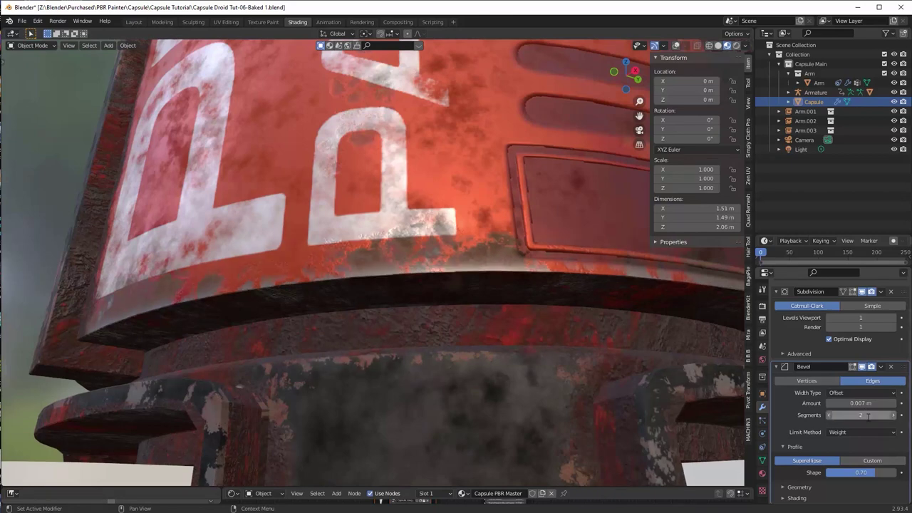
pyautogui.moveTo(860, 472); pyautogui.dragTo(842, 473)
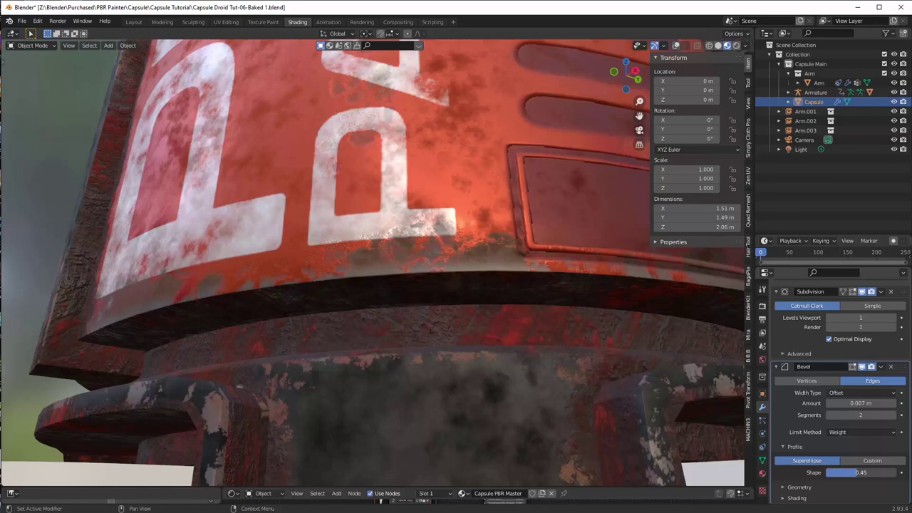
pyautogui.moveTo(495, 329); pyautogui.dragTo(473, 272, button='middle')
pyautogui.scroll(2, 431, 310)
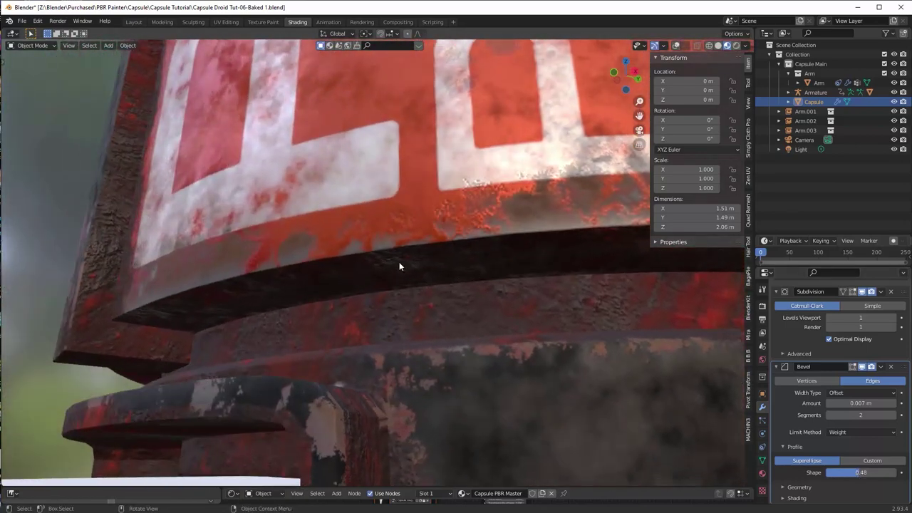
pyautogui.moveTo(399, 267)
pyautogui.mouseDown(button='middle')
pyautogui.moveTo(444, 275)
pyautogui.moveTo(401, 266)
pyautogui.mouseUp(button='middle')
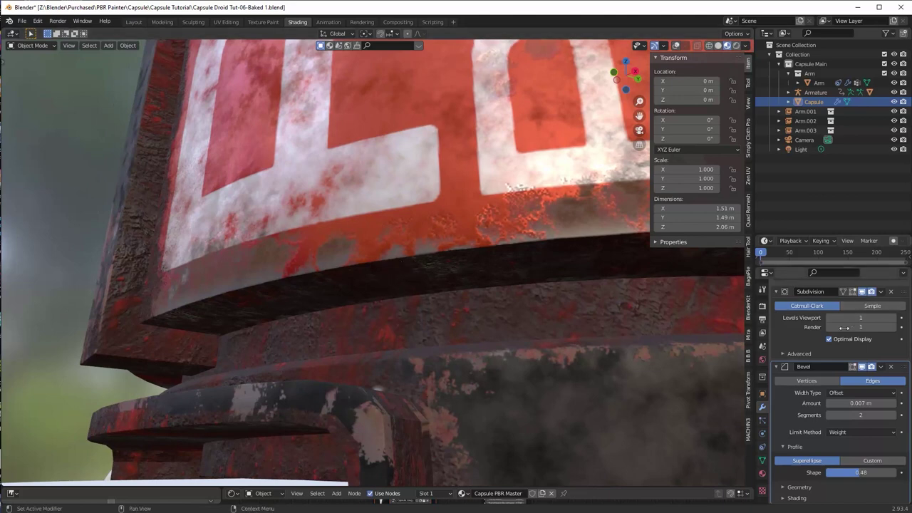
# Step: Raise the capsule's Subdivision viewport level to 2 and check the lower rim
pyautogui.click(895, 321)
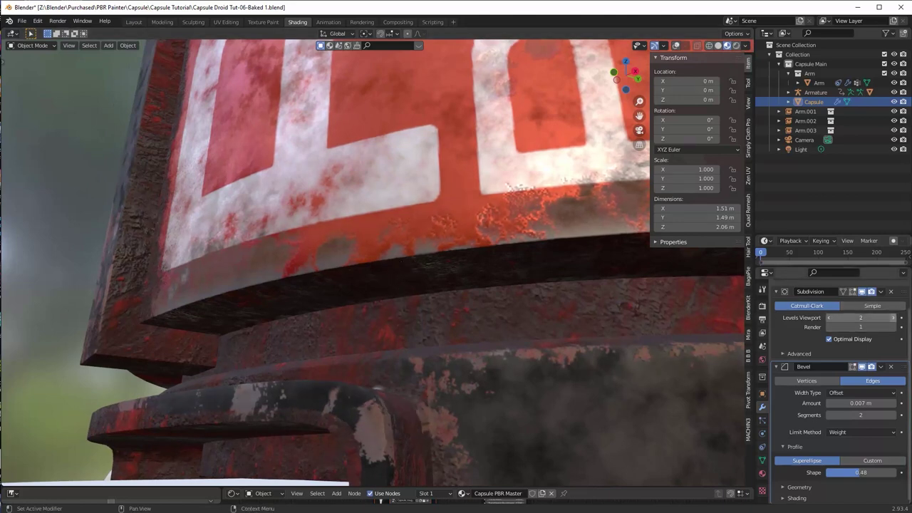
pyautogui.scroll(-4, 441, 274)
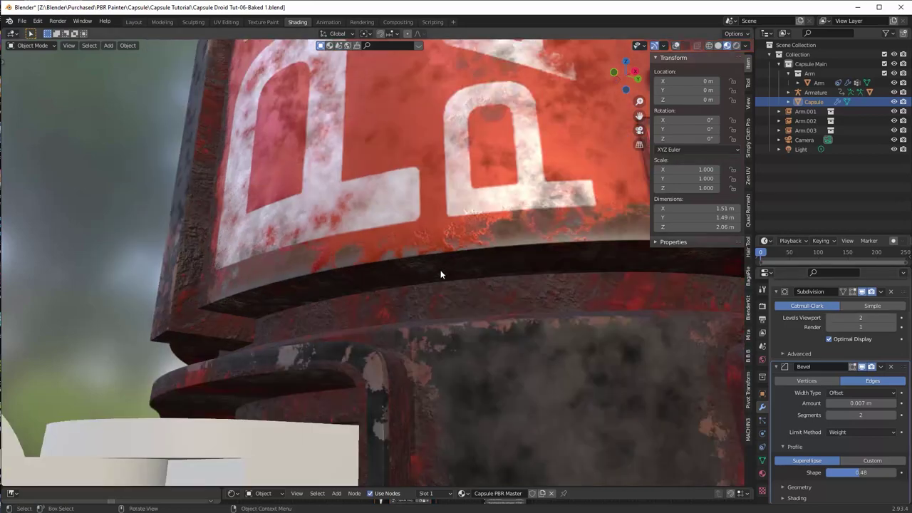
pyautogui.moveTo(441, 274)
pyautogui.mouseDown(button='middle')
pyautogui.moveTo(449, 300)
pyautogui.moveTo(383, 271)
pyautogui.moveTo(374, 281)
pyautogui.moveTo(398, 311)
pyautogui.moveTo(381, 270)
pyautogui.moveTo(403, 317)
pyautogui.moveTo(376, 260)
pyautogui.moveTo(435, 312)
pyautogui.mouseUp(button='middle')
pyautogui.scroll(-4, 376, 279)
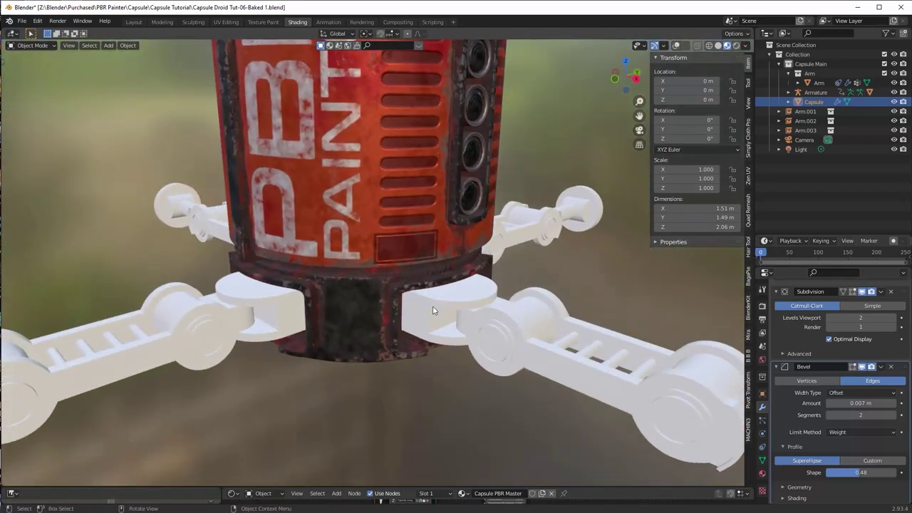
# Step: Select the white arm of the droid and open the Texture Paint workspace with the arm in view
pyautogui.click(435, 310)
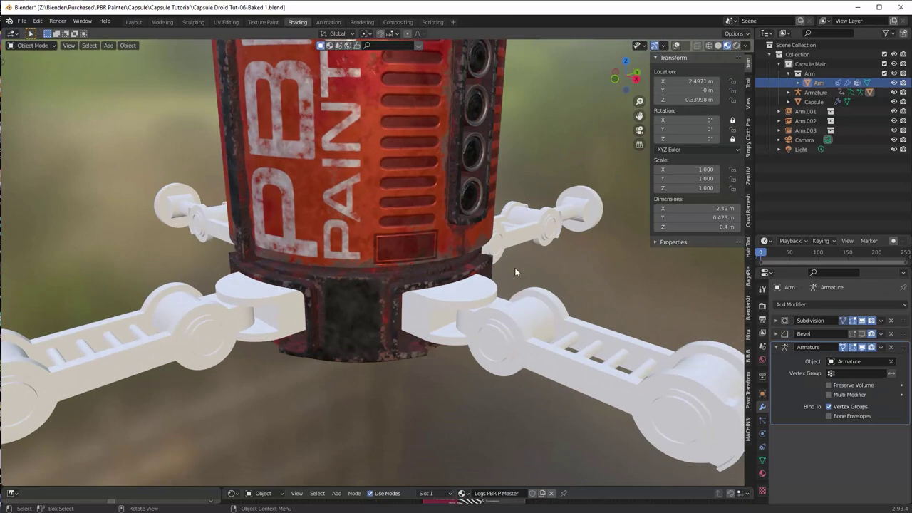
pyautogui.scroll(-2, 515, 268)
pyautogui.moveTo(509, 288); pyautogui.dragTo(499, 265, button='middle')
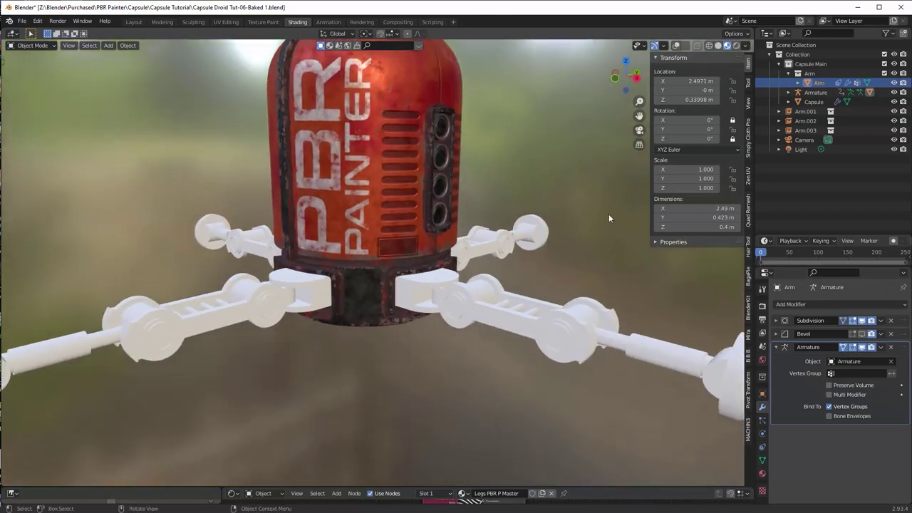
pyautogui.click(263, 22)
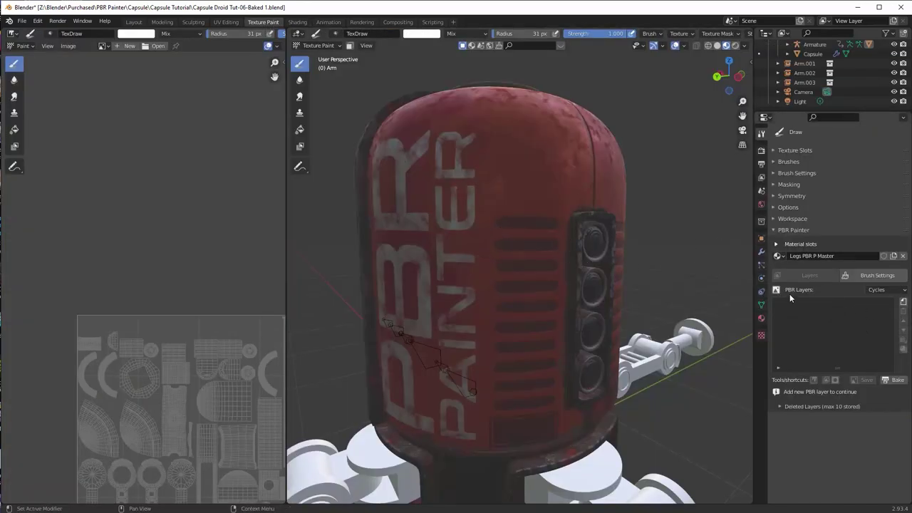
pyautogui.moveTo(570, 271)
pyautogui.mouseDown(button='middle')
pyautogui.moveTo(598, 243)
pyautogui.moveTo(641, 278)
pyautogui.moveTo(677, 289)
pyautogui.mouseUp(button='middle')
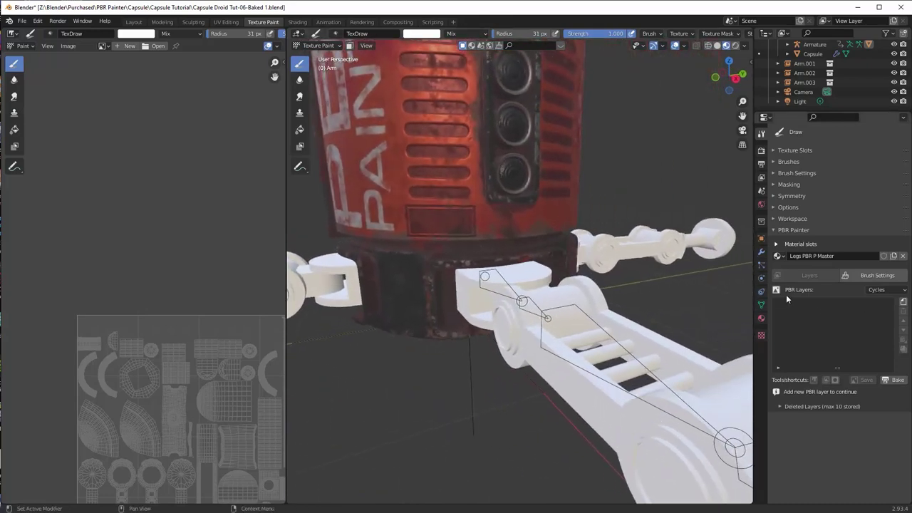
# Step: Darken the arm background layer's base color to a grey of about 0.318, set Metallic to 1.000 and lower the Roughness
pyautogui.click(849, 284)
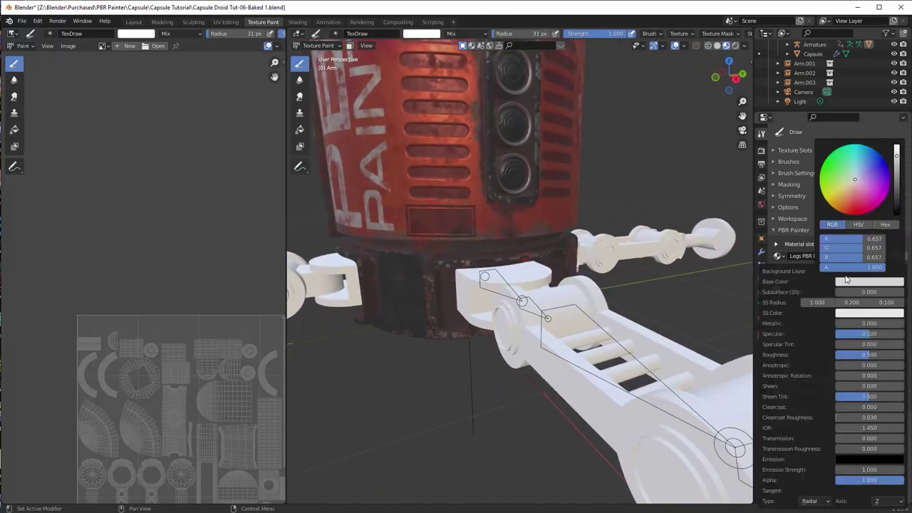
pyautogui.moveTo(898, 166); pyautogui.dragTo(898, 178)
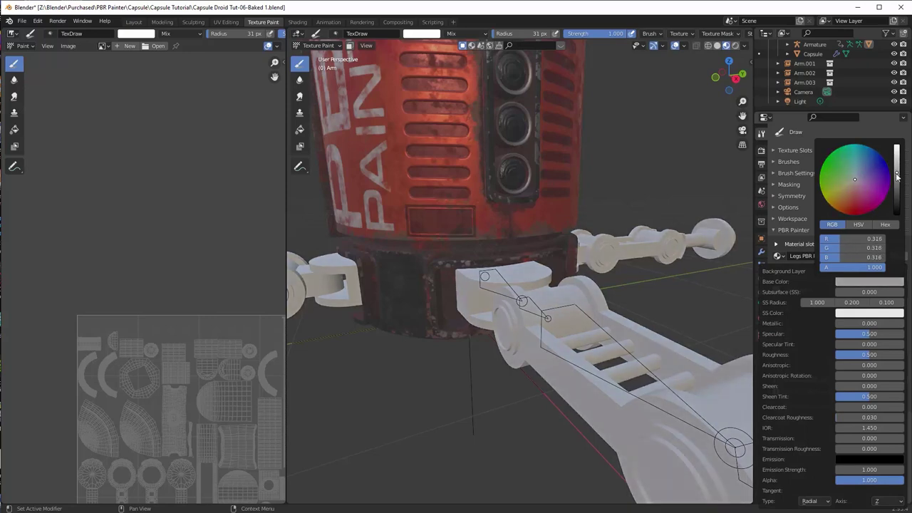
pyautogui.moveTo(859, 323); pyautogui.dragTo(905, 325)
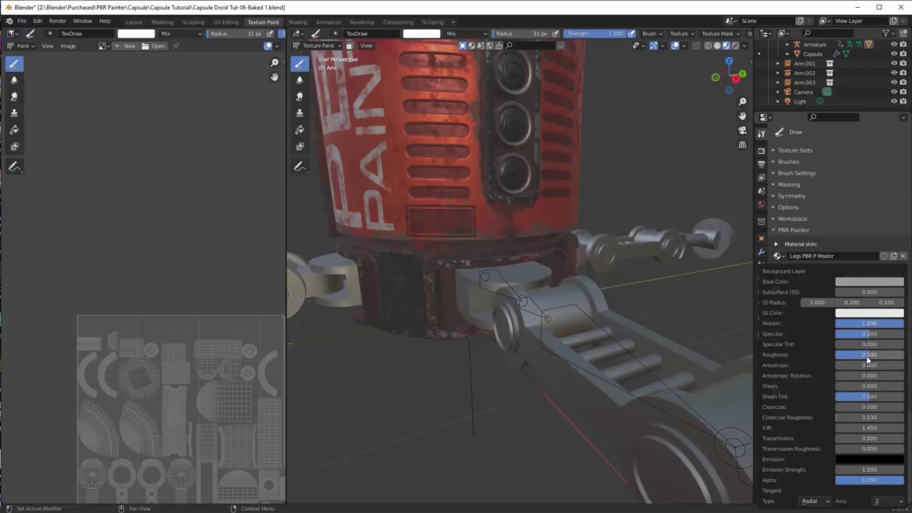
pyautogui.moveTo(871, 354); pyautogui.dragTo(856, 355)
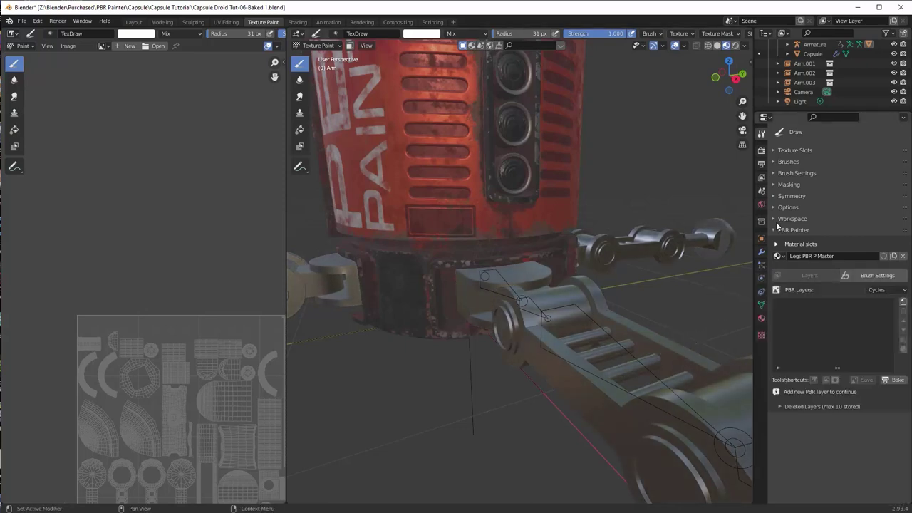
# Step: Turn off the arm's Bevel modifier for rendering and expand its Subdivision modifier settings
pyautogui.click(762, 253)
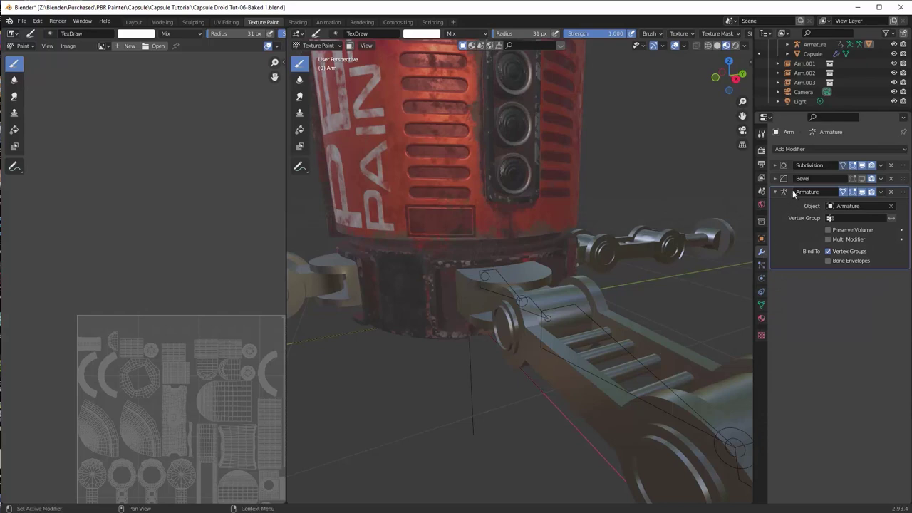
pyautogui.click(871, 179)
pyautogui.click(787, 166)
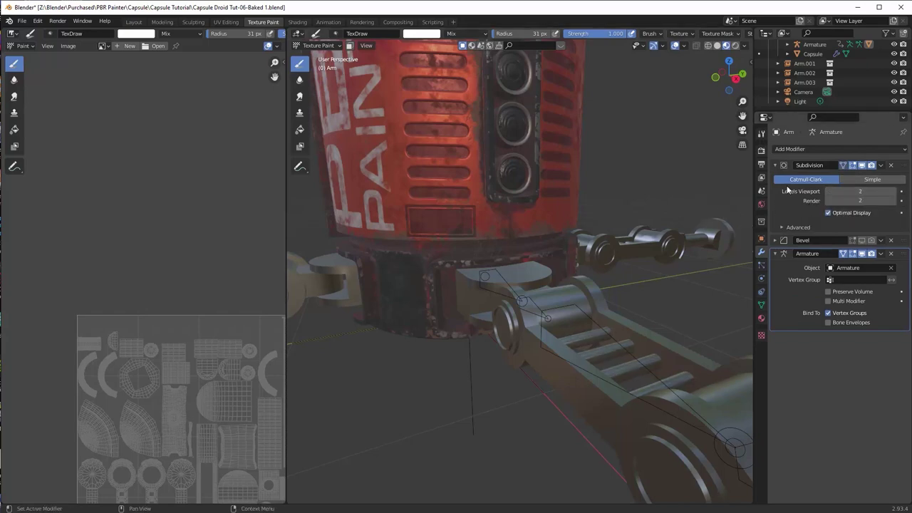
# Step: Return to the PBR Painter tool settings and add a multichannel layer named Legs Base at 1024 x 1024
pyautogui.click(775, 166)
pyautogui.click(761, 133)
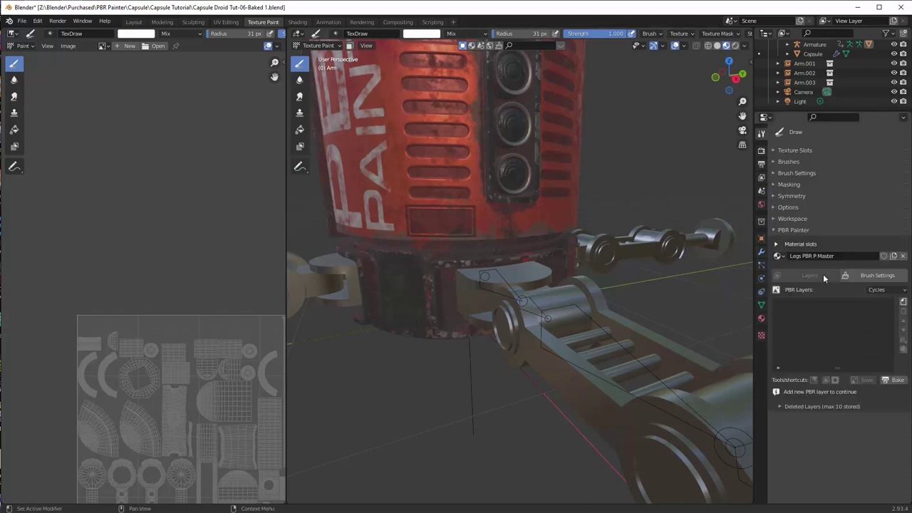
pyautogui.moveTo(570, 328); pyautogui.dragTo(547, 311, button='middle')
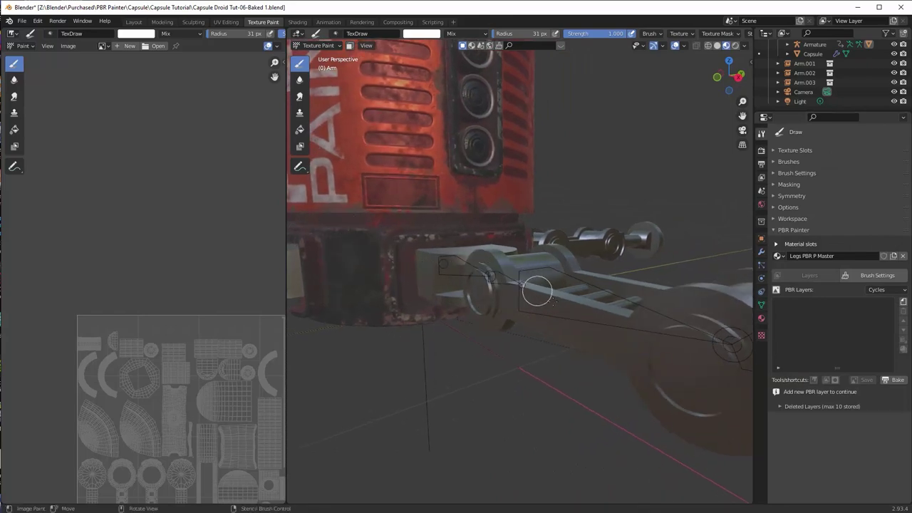
pyautogui.moveTo(536, 298); pyautogui.dragTo(519, 289, button='middle')
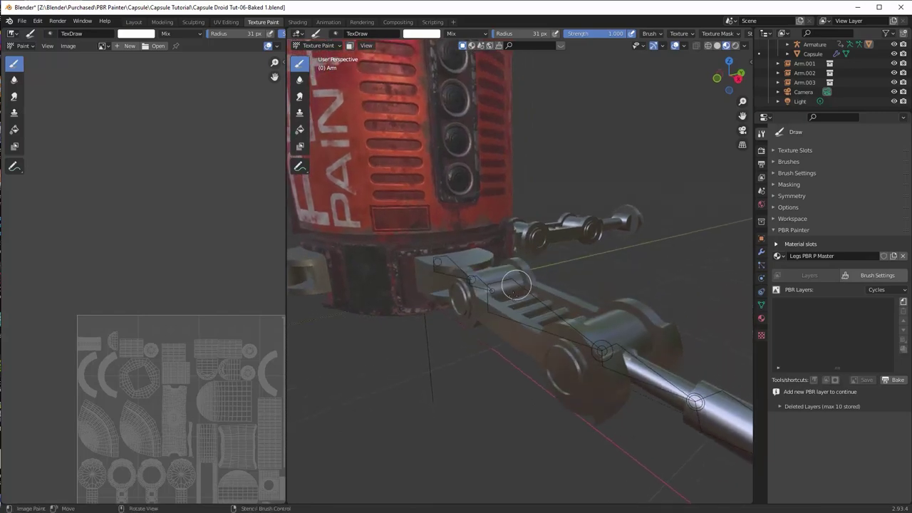
pyautogui.click(904, 303)
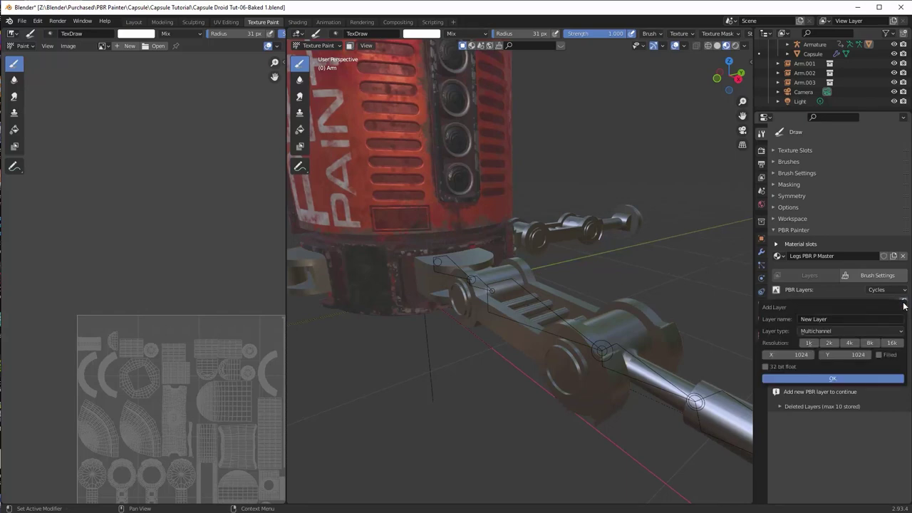
pyautogui.click(829, 319)
pyautogui.write('Legs B')
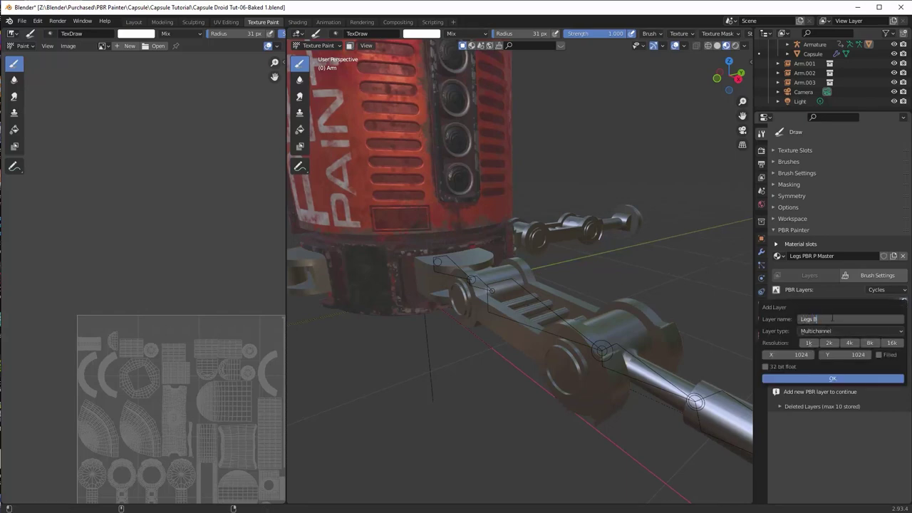
pyautogui.write('ase')
pyautogui.press('Return')
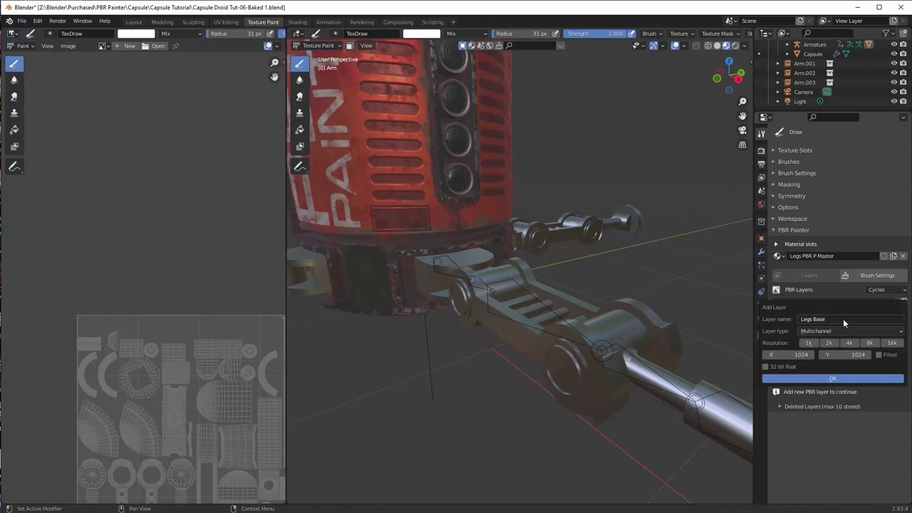
pyautogui.click(832, 378)
# Step: Fill the whole arm with white on the Legs Base layer and return to the Draw brush
pyautogui.scroll(-2, 846, 369)
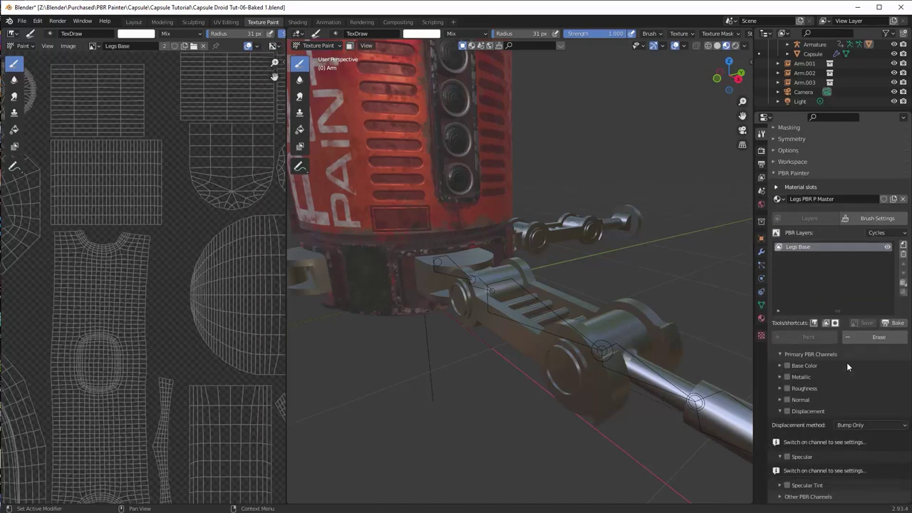
pyautogui.click(301, 131)
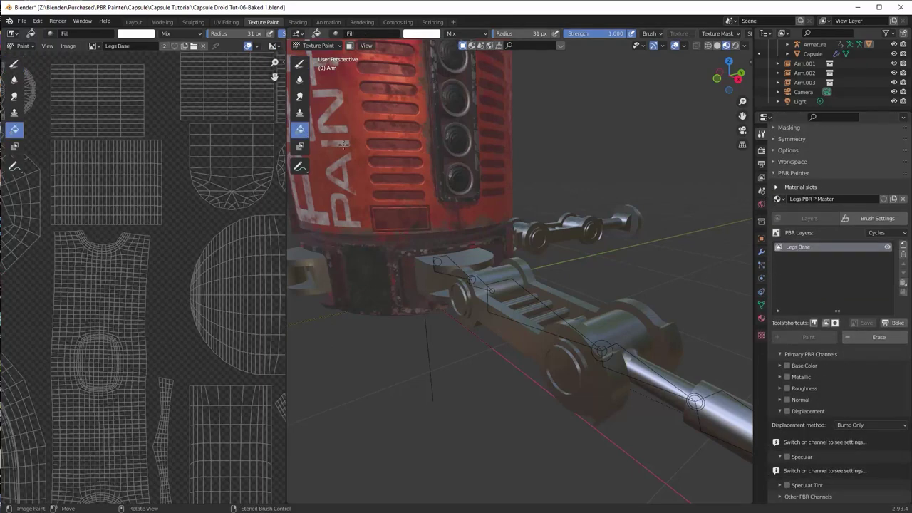
pyautogui.click(523, 290)
pyautogui.click(300, 64)
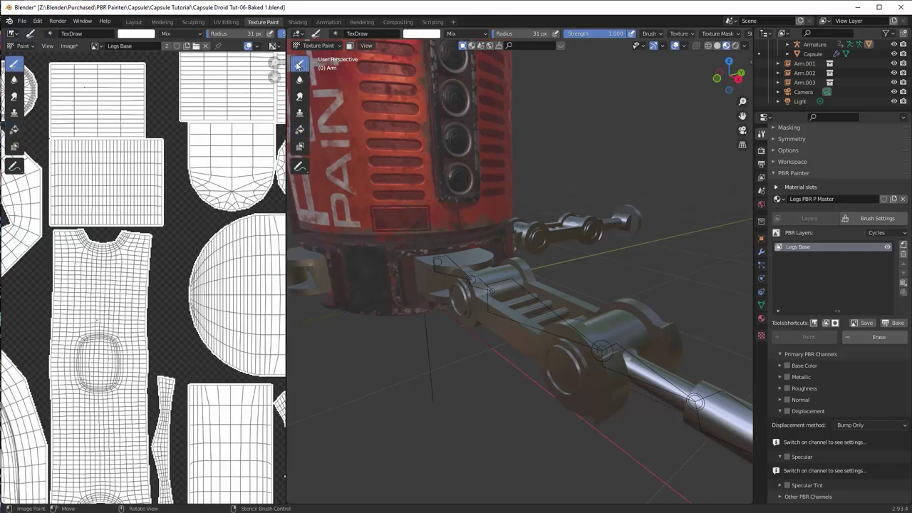
# Step: Enable the Base Color channel of Legs Base and set its type to Procedural
pyautogui.click(786, 365)
pyautogui.click(781, 366)
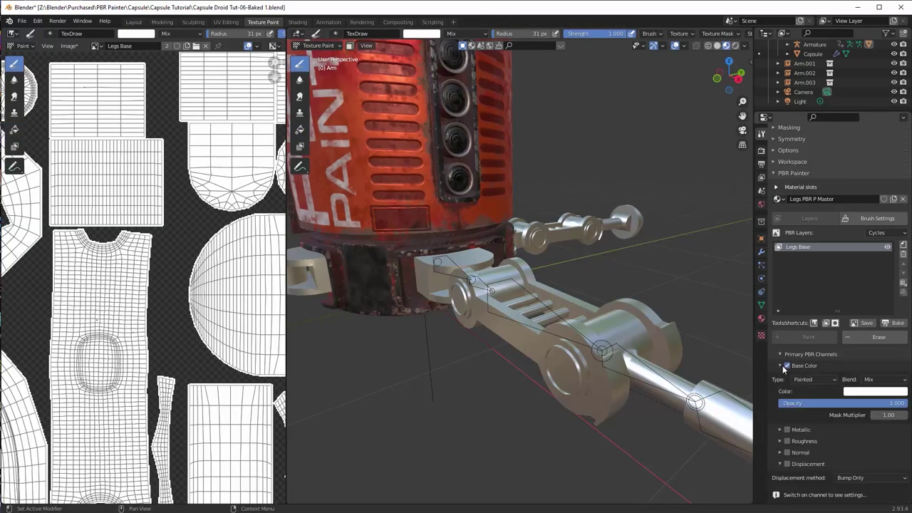
pyautogui.click(816, 380)
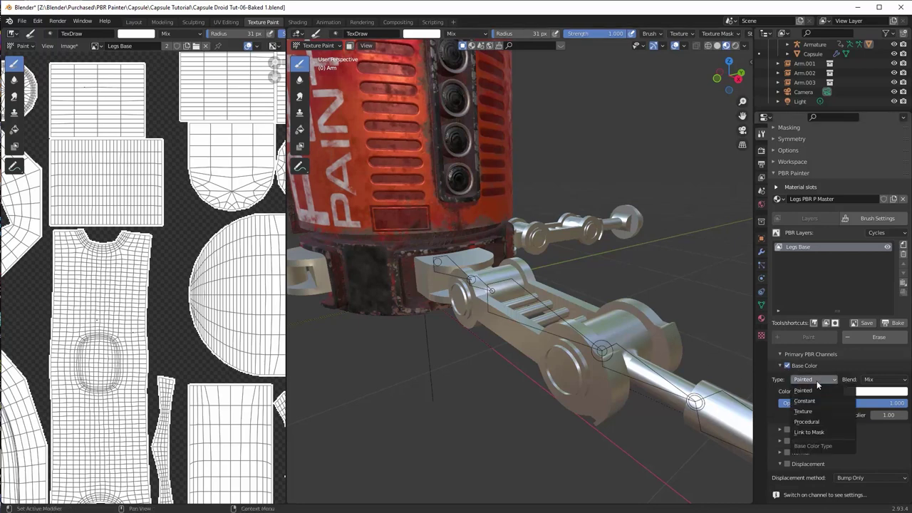
pyautogui.click(816, 422)
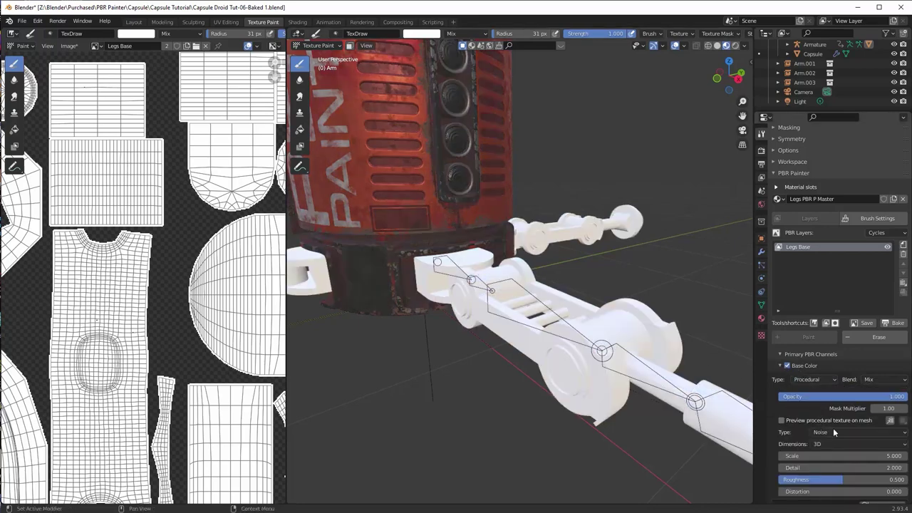
# Step: Set the base color noise to Scale 9.900, Detail 6.400 and Roughness 0.825, with ramp stops at 0.324 and 0.824
pyautogui.scroll(-1, 833, 427)
pyautogui.scroll(-5, 833, 425)
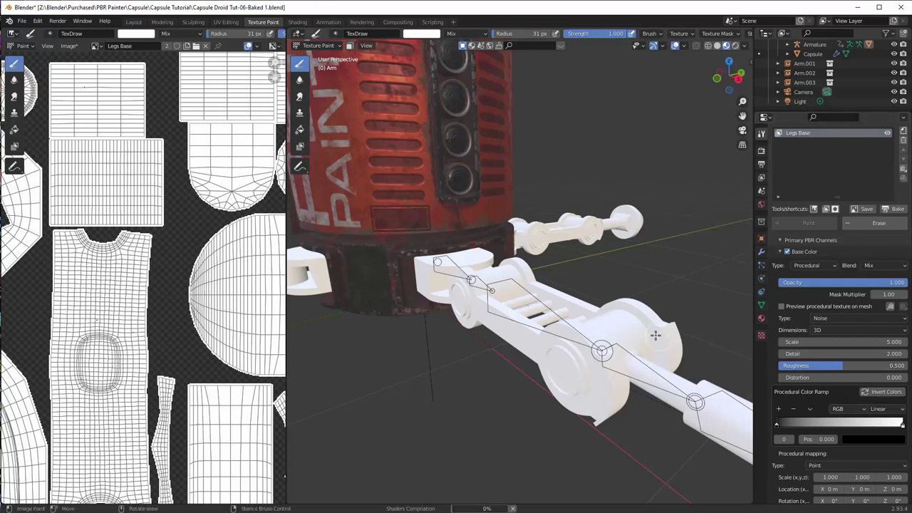
pyautogui.moveTo(627, 392); pyautogui.dragTo(593, 355, button='middle')
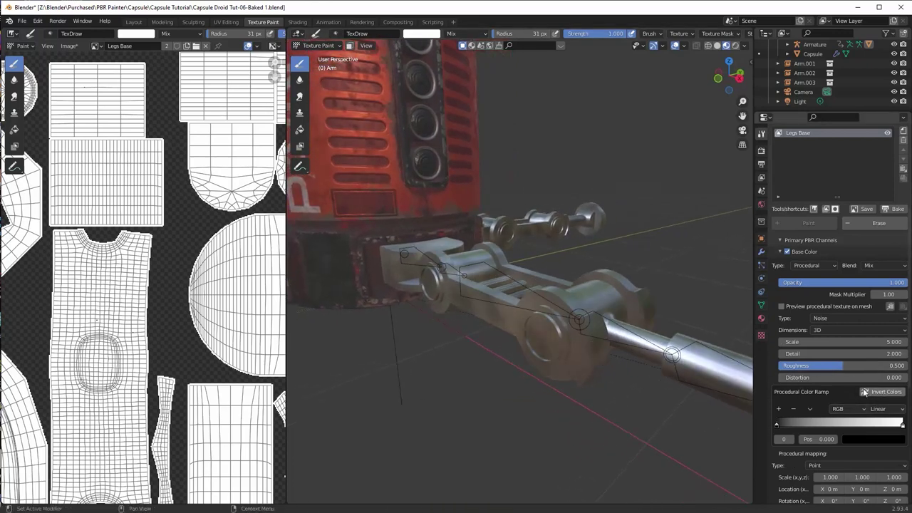
pyautogui.moveTo(847, 342); pyautogui.dragTo(885, 365)
pyautogui.moveTo(777, 425); pyautogui.dragTo(817, 425)
pyautogui.moveTo(903, 425); pyautogui.dragTo(881, 425)
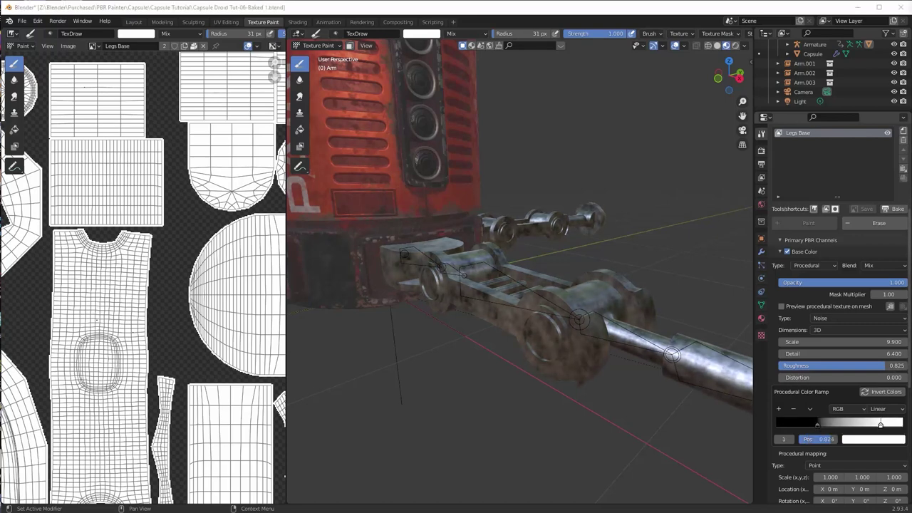
# Step: Recolor the base color ramp with four brown tones from dark to light, placing the upper three stops at 0.522, 0.872 and 1.000
pyautogui.click(819, 425)
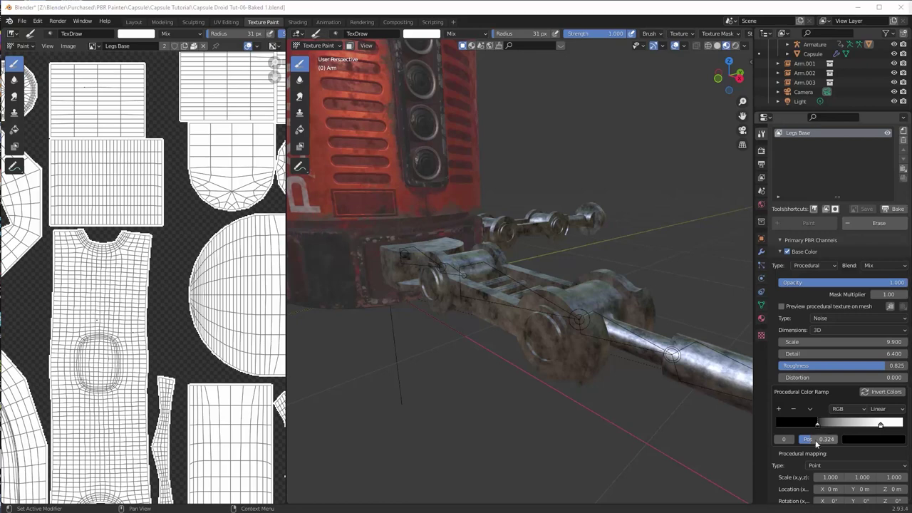
pyautogui.moveTo(817, 425); pyautogui.dragTo(846, 426)
pyautogui.hotkey('ctrl', 'v')
pyautogui.click(780, 409)
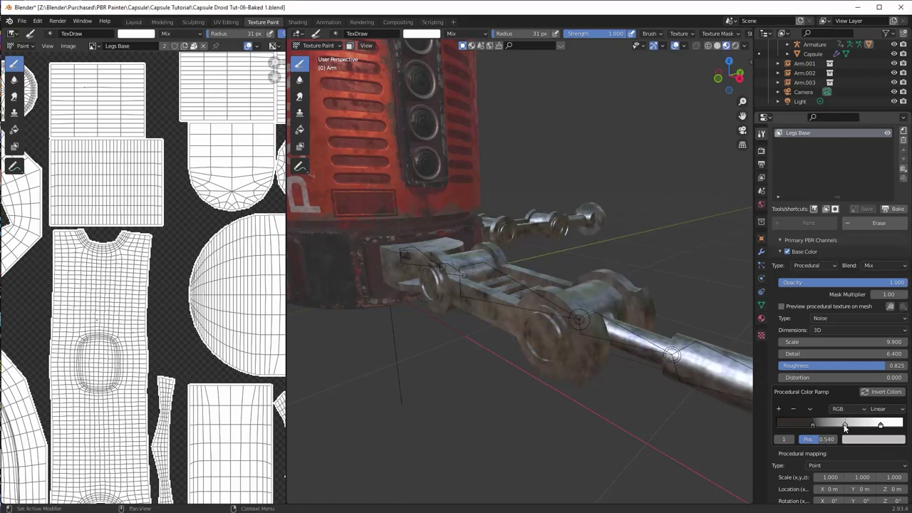
pyautogui.click(881, 425)
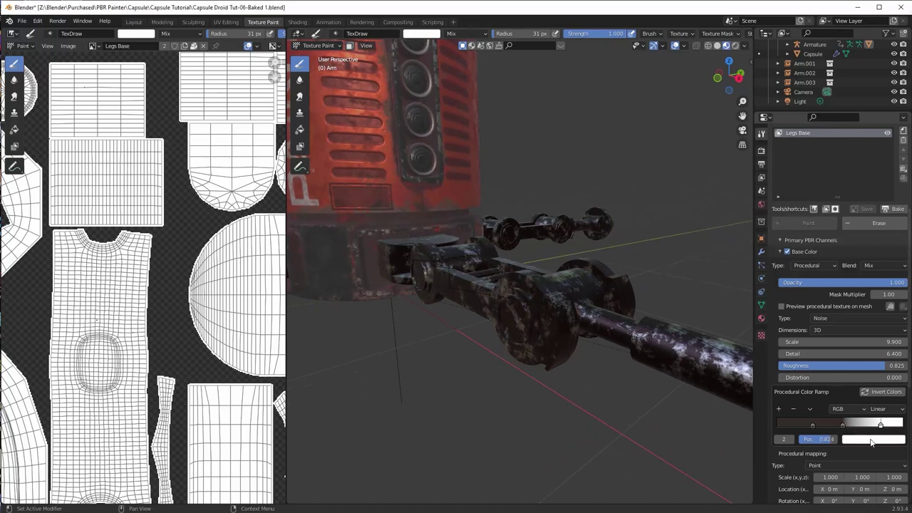
pyautogui.hotkey('ctrl', 'v')
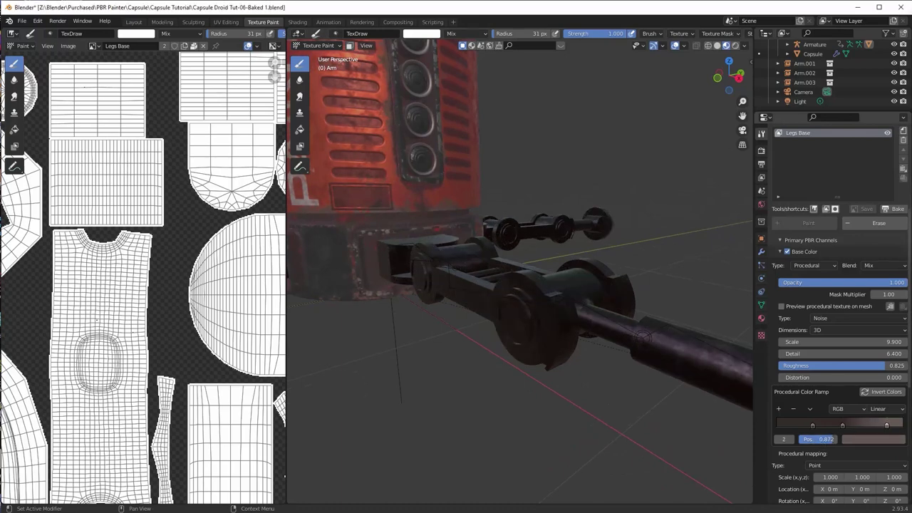
pyautogui.moveTo(888, 425)
pyautogui.mouseDown()
pyautogui.moveTo(866, 428)
pyautogui.moveTo(904, 428)
pyautogui.mouseUp()
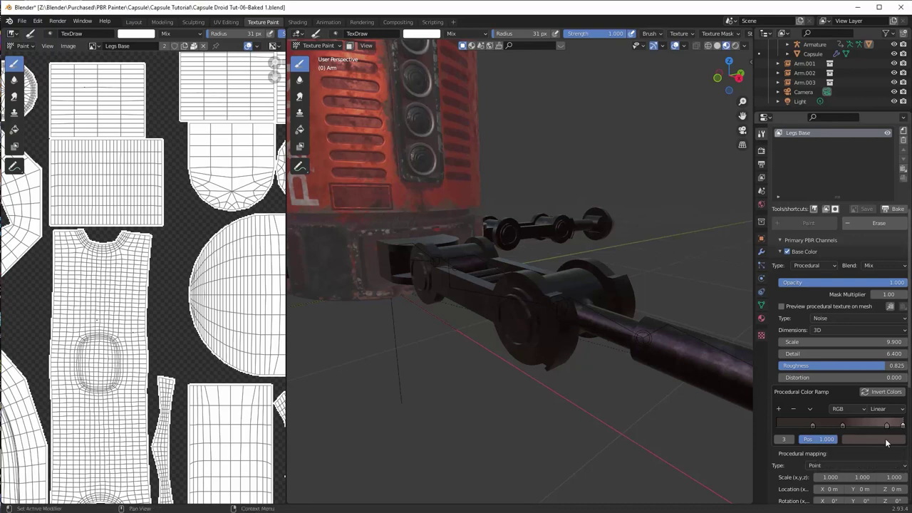
pyautogui.hotkey('ctrl', 'v')
pyautogui.moveTo(574, 342); pyautogui.dragTo(538, 327, button='middle')
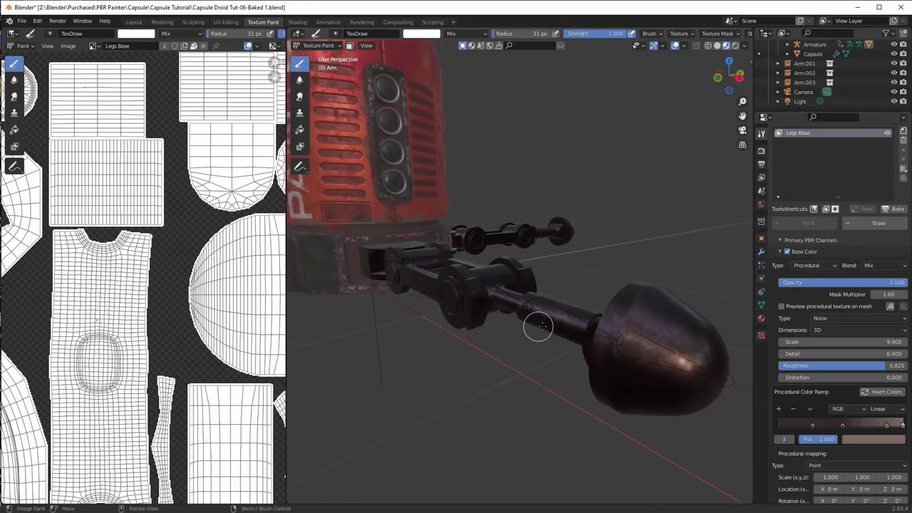
# Step: Collapse the Base Color settings, enable the Metallic channel of Legs Base and set its type to Procedural
pyautogui.click(781, 252)
pyautogui.click(786, 282)
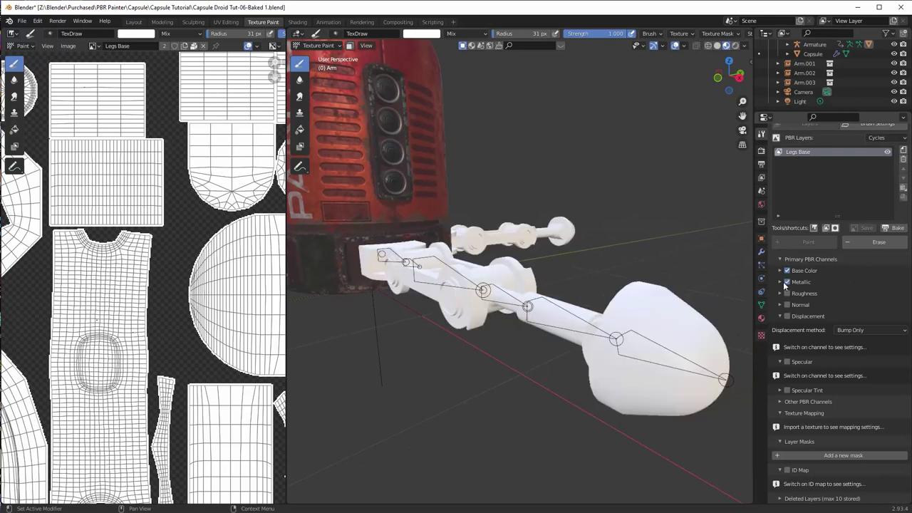
pyautogui.click(781, 282)
pyautogui.click(812, 296)
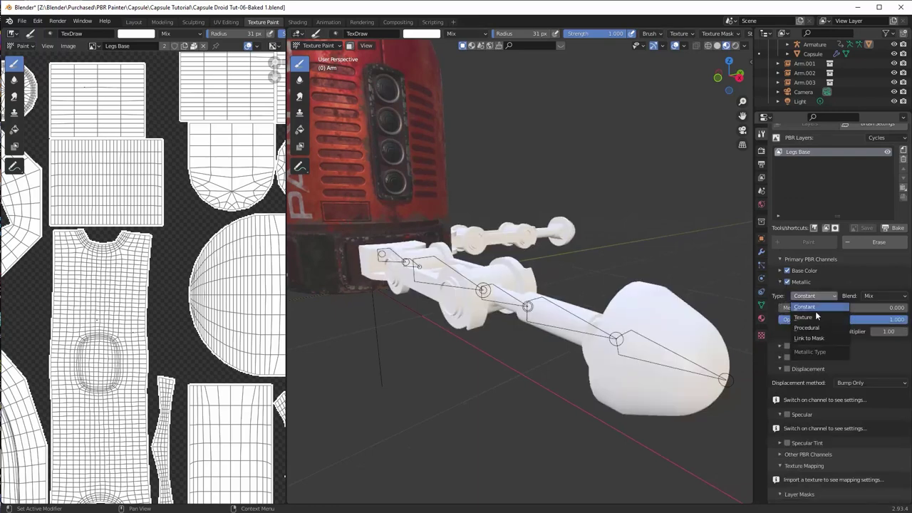
pyautogui.click(816, 327)
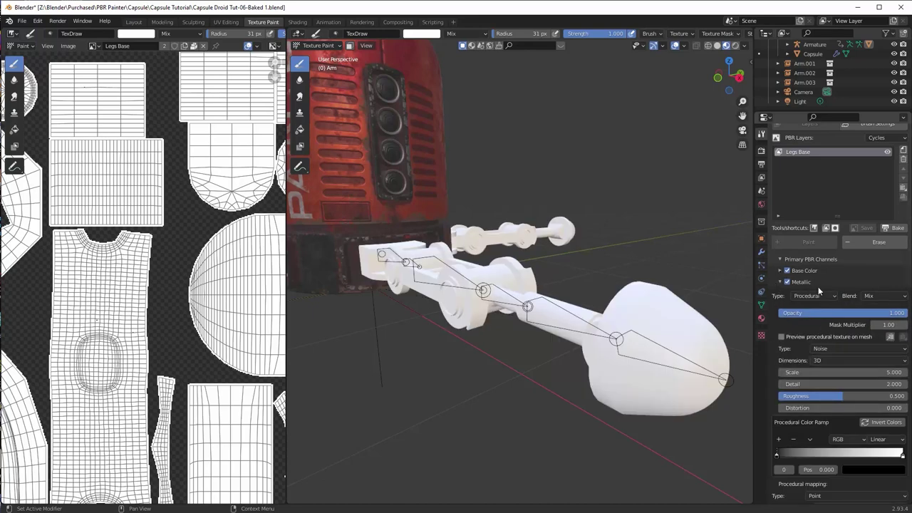
# Step: Copy the procedural setup of the Base Color channel and paste it into the Metallic channel
pyautogui.click(780, 270)
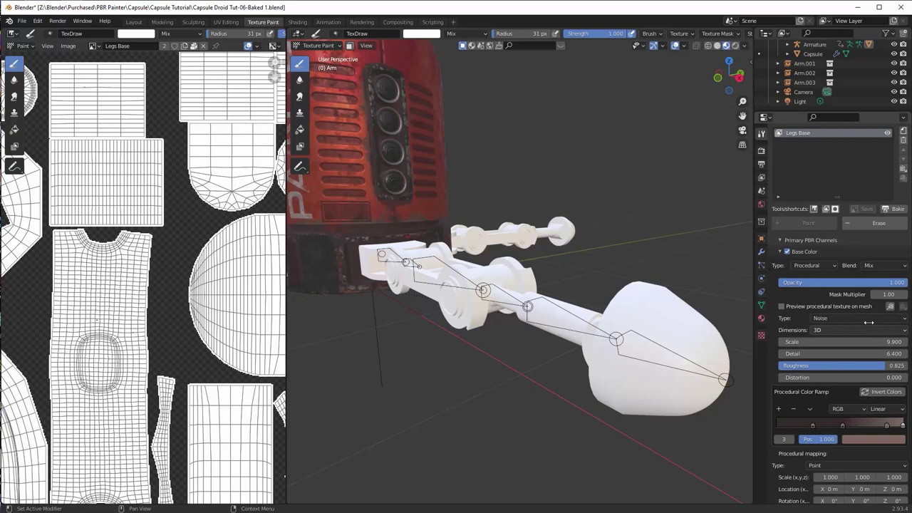
pyautogui.scroll(-3, 858, 328)
pyautogui.scroll(-4, 880, 375)
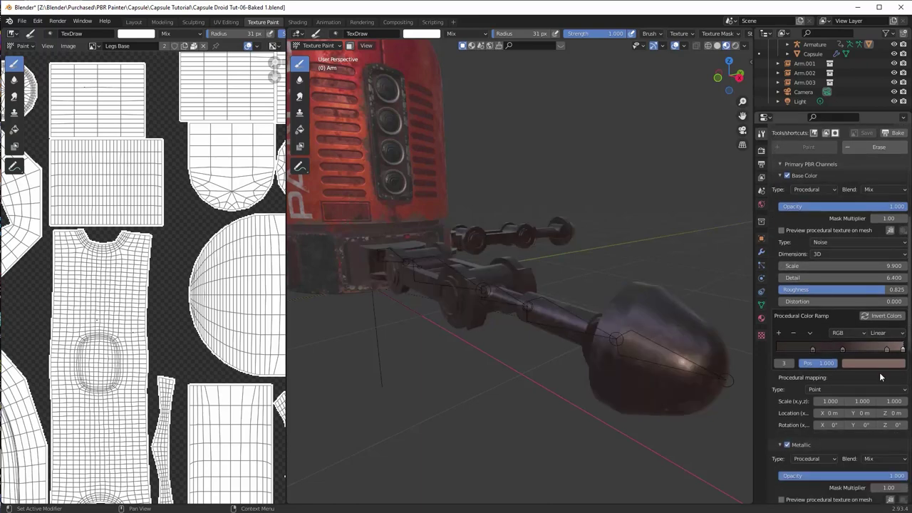
pyautogui.scroll(3, 880, 375)
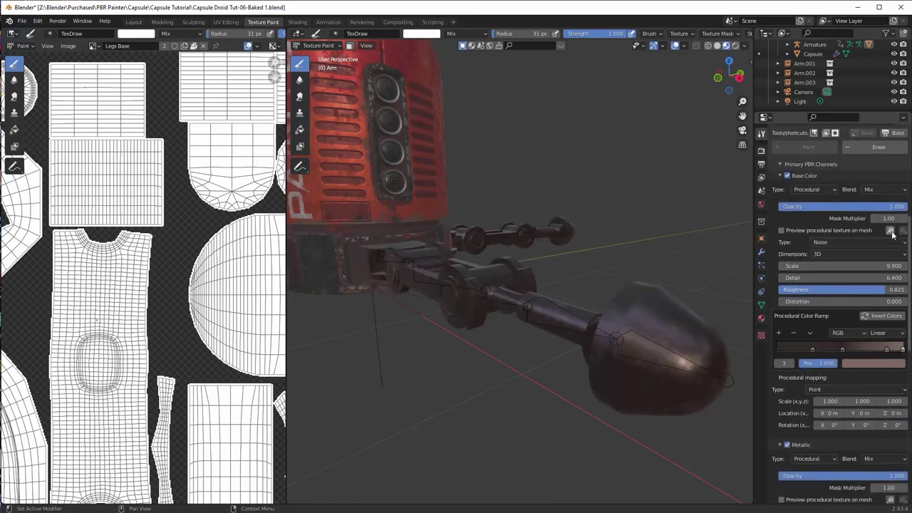
pyautogui.click(780, 175)
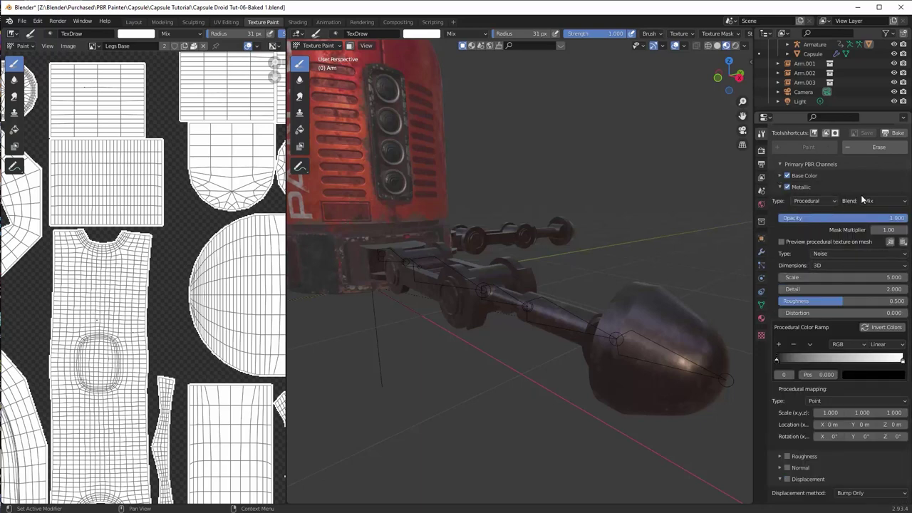
pyautogui.click(903, 243)
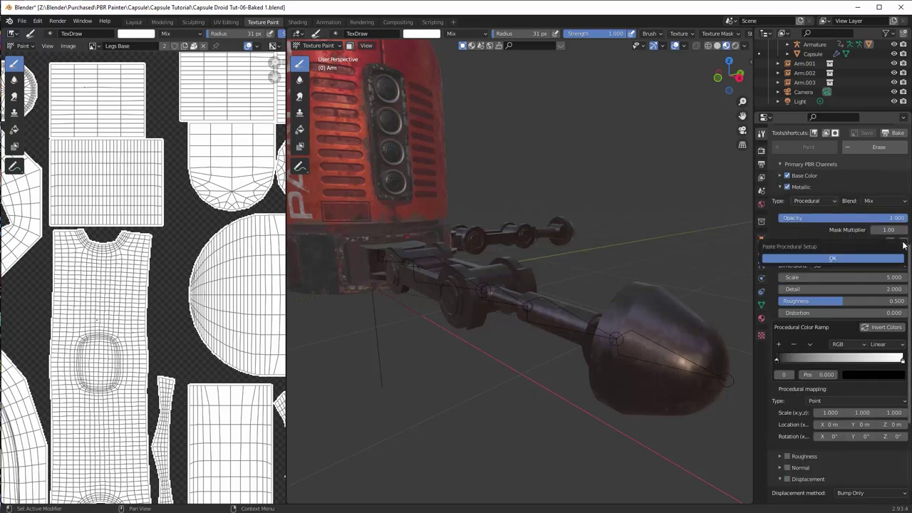
pyautogui.click(876, 261)
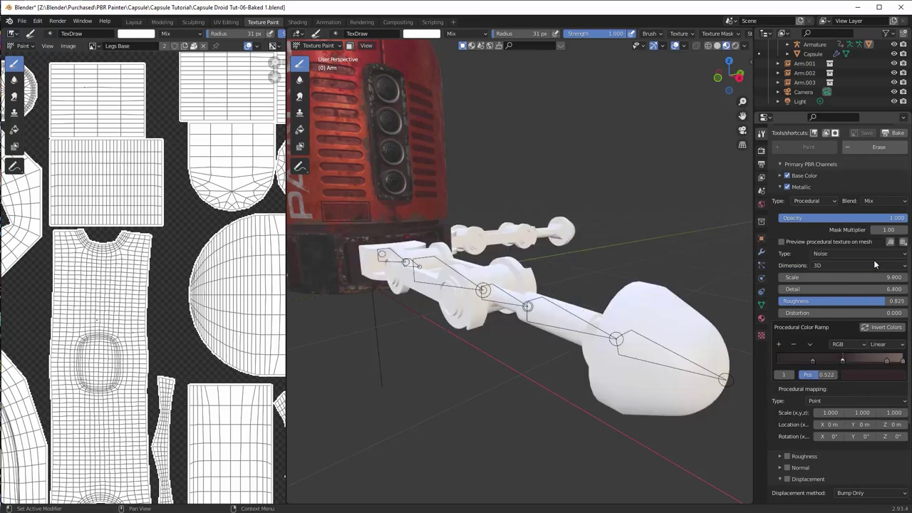
# Step: Reduce the Metallic color ramp to two stops, black at 0.147 and white at 0.773
pyautogui.click(887, 361)
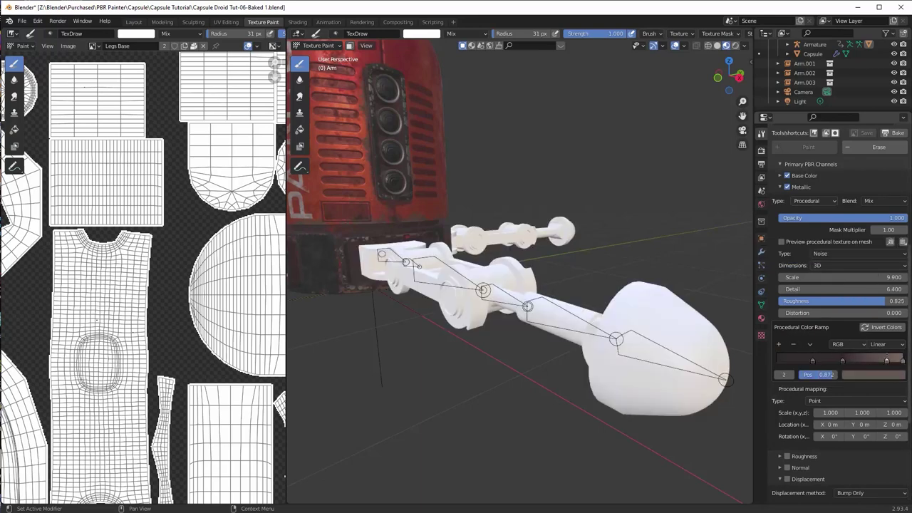
pyautogui.click(794, 345)
pyautogui.click(793, 345)
pyautogui.moveTo(812, 362); pyautogui.dragTo(795, 361)
pyautogui.click(862, 375)
pyautogui.moveTo(896, 299); pyautogui.dragTo(894, 375)
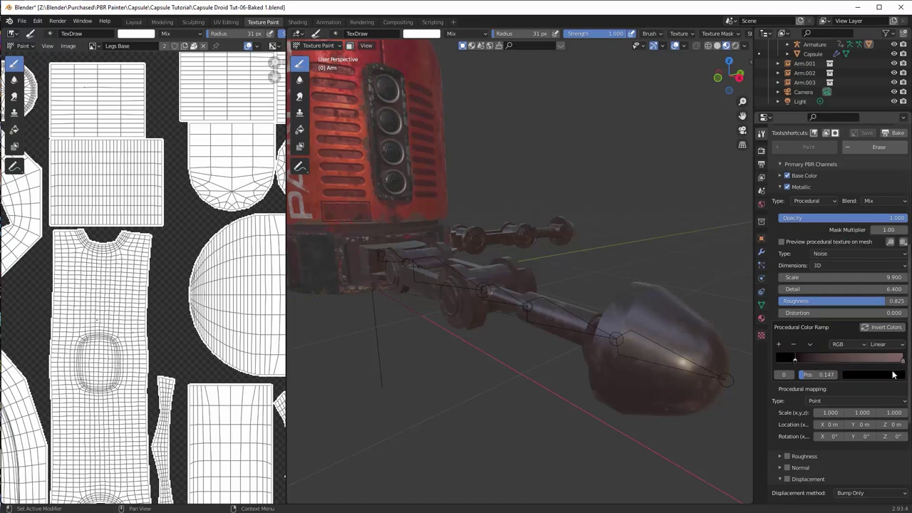
pyautogui.click(902, 360)
pyautogui.click(891, 374)
pyautogui.click(855, 273)
pyautogui.moveTo(899, 295); pyautogui.dragTo(898, 236)
pyautogui.moveTo(902, 361); pyautogui.dragTo(875, 361)
# Step: Preview the Metallic procedural texture on the mesh, lower the ramp's white stop and move the black stop to 0.101
pyautogui.click(782, 242)
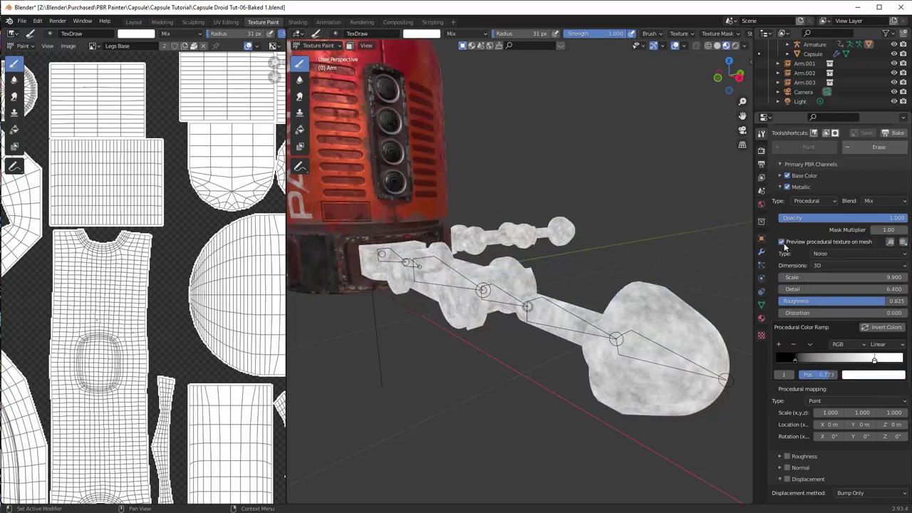
pyautogui.moveTo(641, 321); pyautogui.dragTo(628, 334, button='middle')
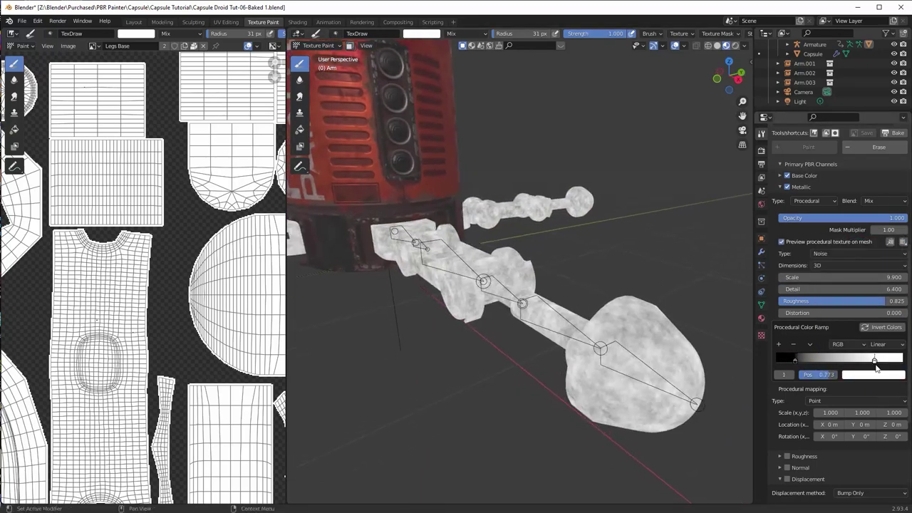
pyautogui.moveTo(874, 361); pyautogui.dragTo(857, 361)
pyautogui.moveTo(796, 360); pyautogui.dragTo(789, 361)
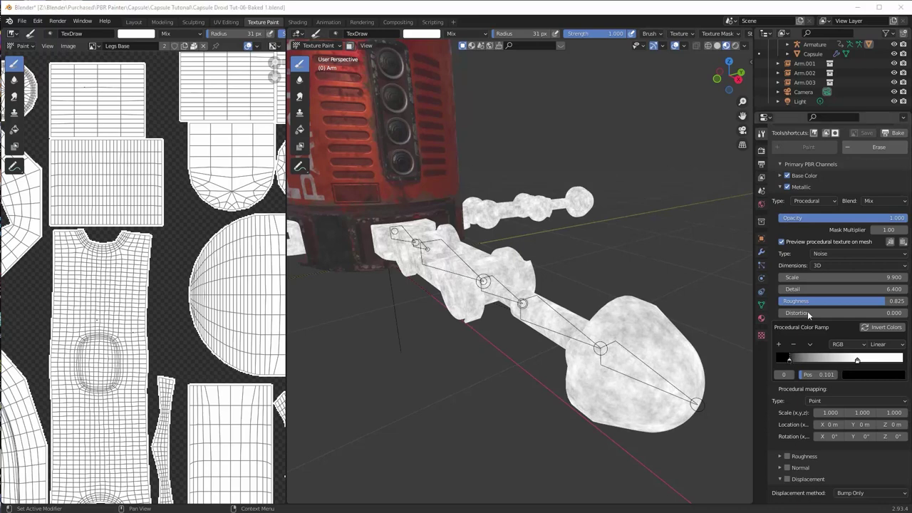
# Step: Turn off the Metallic procedural preview, disable the Base Color channel and collapse the Metallic settings
pyautogui.click(782, 242)
pyautogui.click(788, 175)
pyautogui.moveTo(584, 335); pyautogui.dragTo(553, 354, button='middle')
pyautogui.click(780, 187)
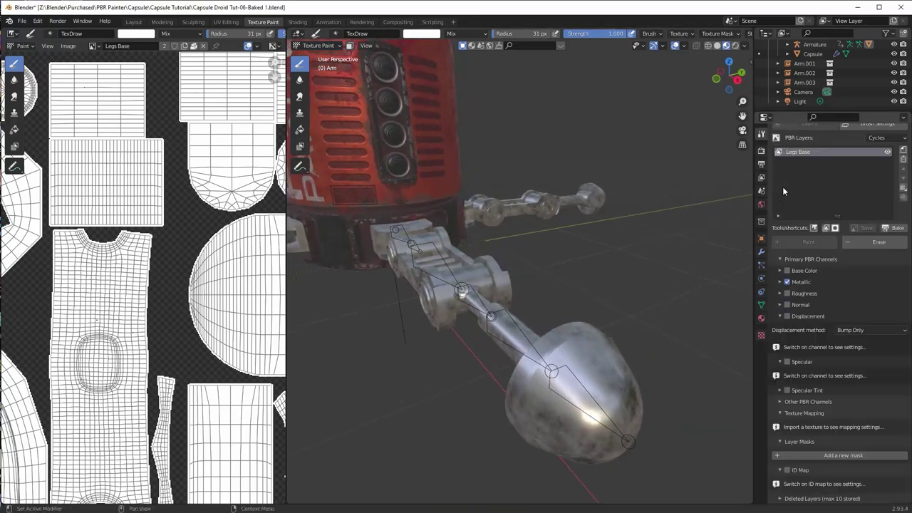
# Step: Enable the Roughness channel of Legs Base and copy the procedural setup of the Metallic channel
pyautogui.click(787, 293)
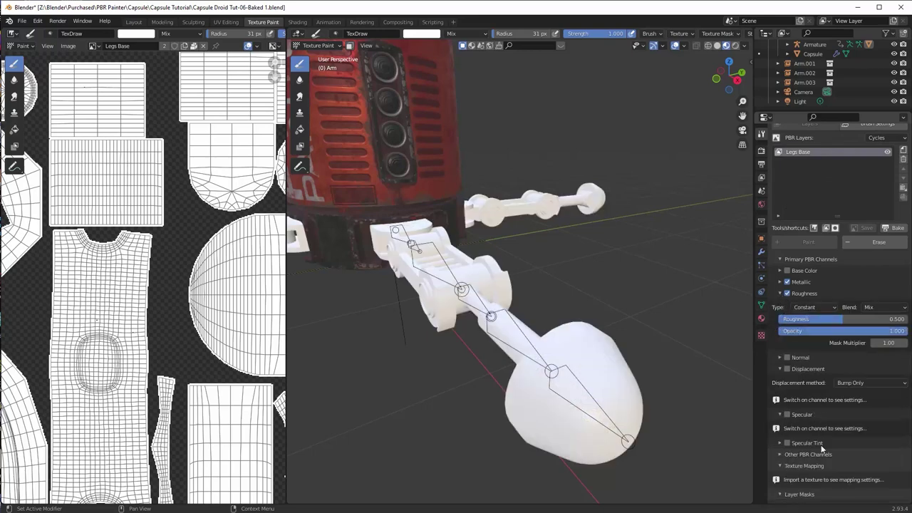
pyautogui.click(781, 282)
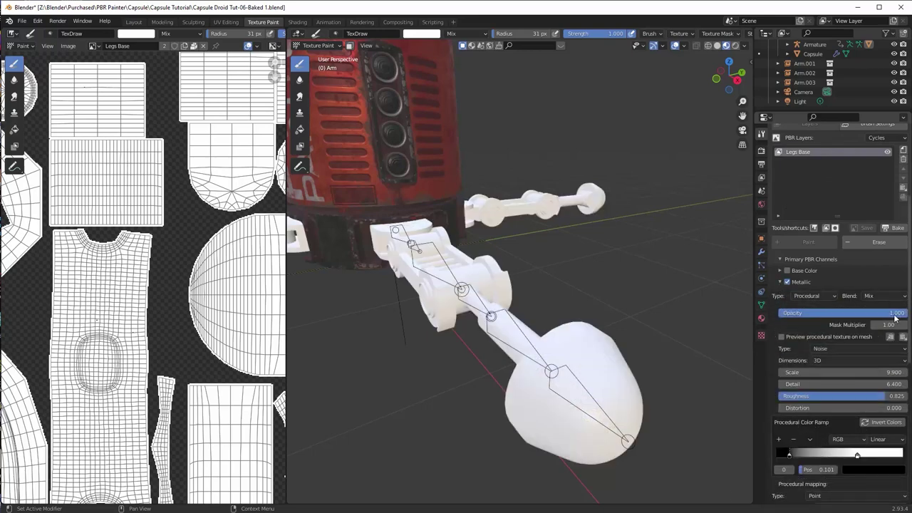
pyautogui.click(891, 337)
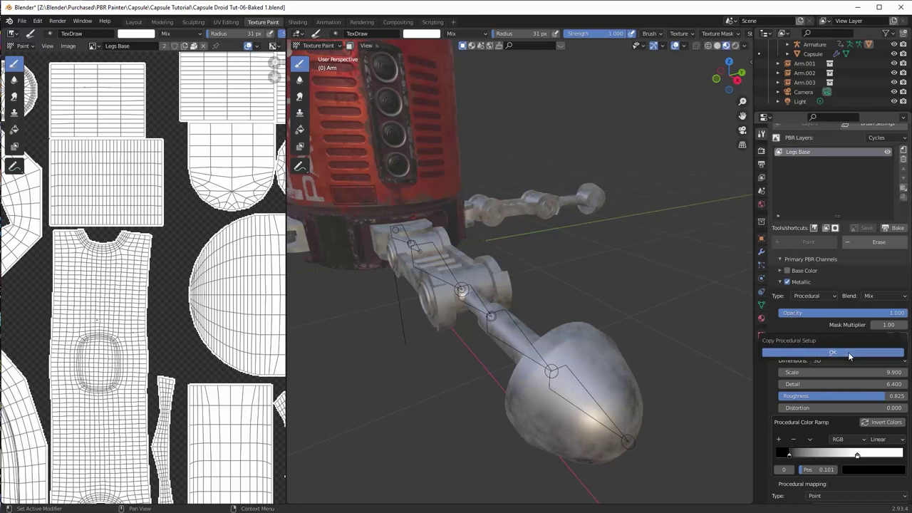
pyautogui.click(780, 282)
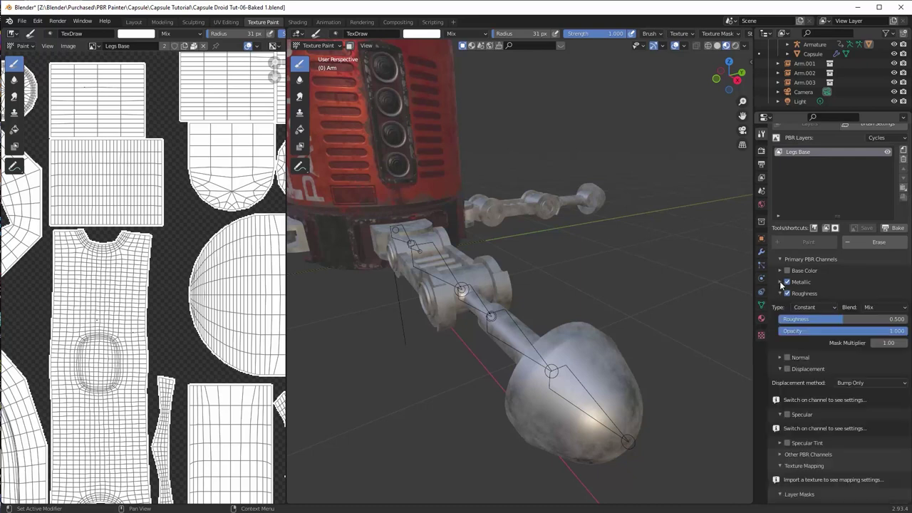
# Step: Set the Roughness channel's type to Procedural and paste the copied procedural setup into it
pyautogui.click(814, 307)
pyautogui.click(833, 330)
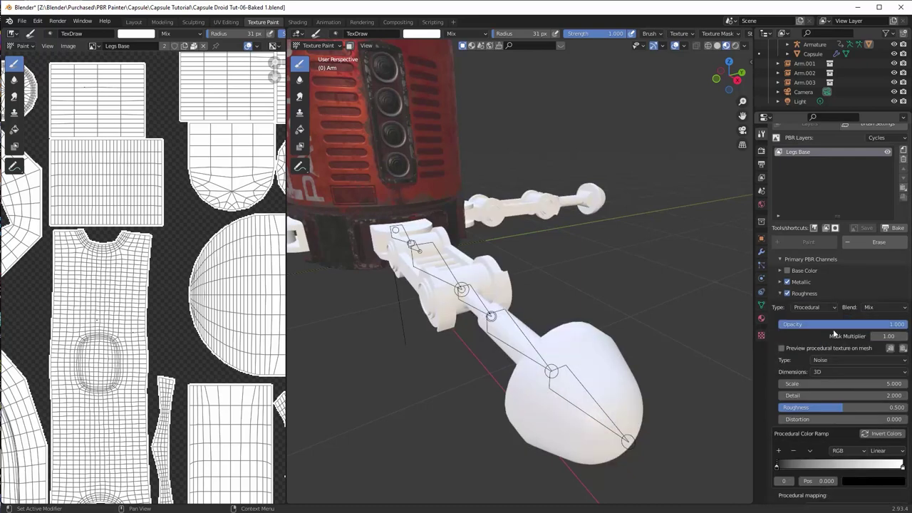
pyautogui.click(903, 348)
pyautogui.click(889, 368)
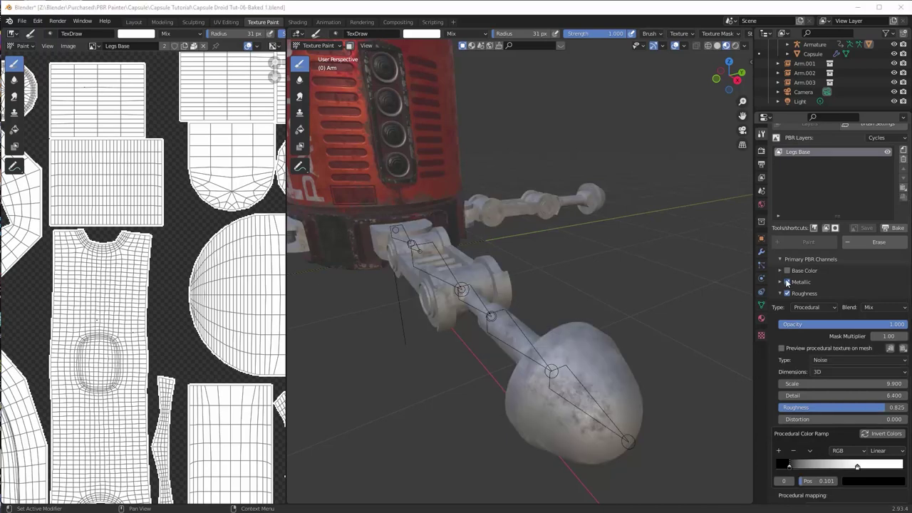
# Step: Disable the Metallic channel and preview the Roughness procedural texture on the mesh
pyautogui.click(787, 282)
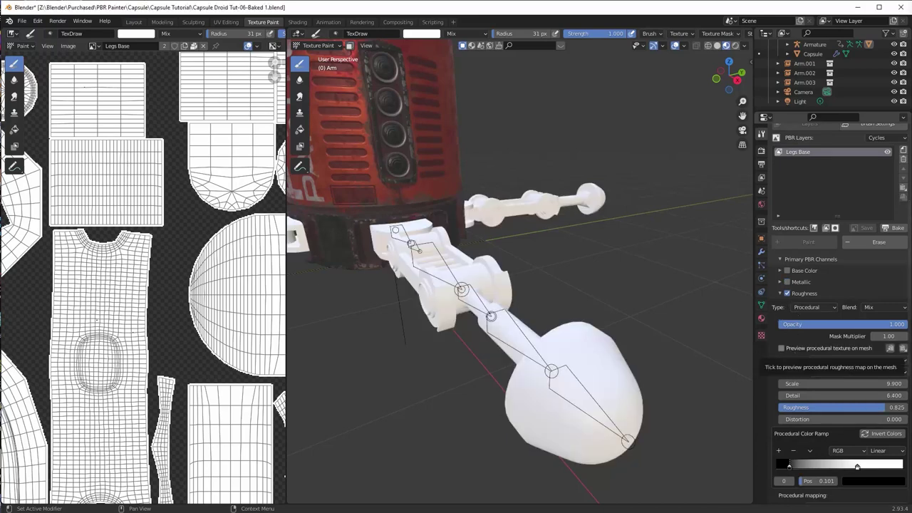
pyautogui.click(781, 348)
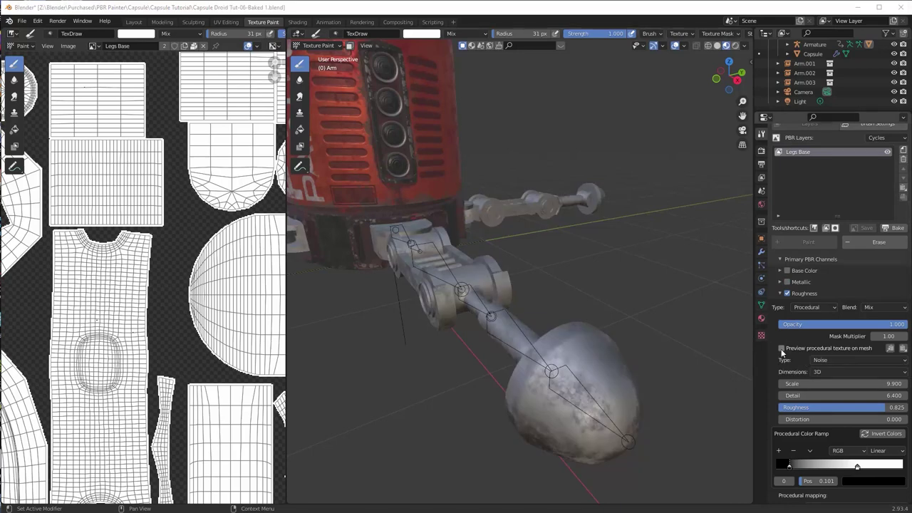
pyautogui.click(782, 349)
pyautogui.moveTo(657, 347); pyautogui.dragTo(705, 356, button='middle')
# Step: In the Roughness color ramp, lighten the black stop to grey at 0.335 and move the white stop to 0.529
pyautogui.scroll(-2, 844, 391)
pyautogui.moveTo(789, 427); pyautogui.dragTo(824, 430)
pyautogui.click(853, 444)
pyautogui.moveTo(897, 372); pyautogui.dragTo(897, 360)
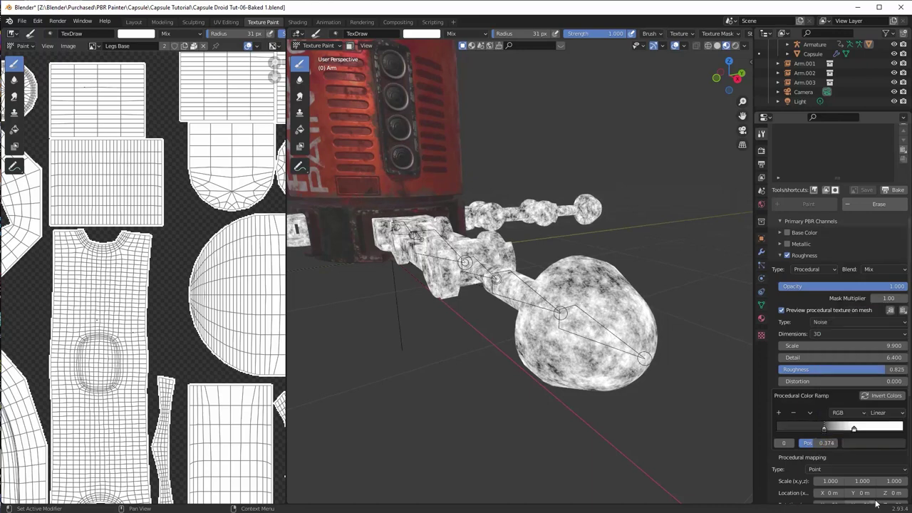
pyautogui.moveTo(854, 428); pyautogui.dragTo(819, 427)
pyautogui.click(855, 443)
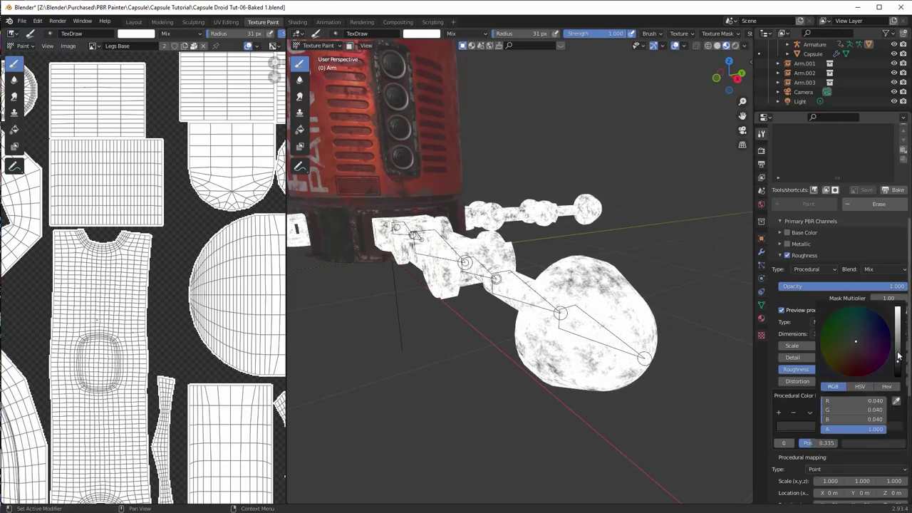
pyautogui.moveTo(899, 356); pyautogui.dragTo(899, 350)
pyautogui.click(844, 428)
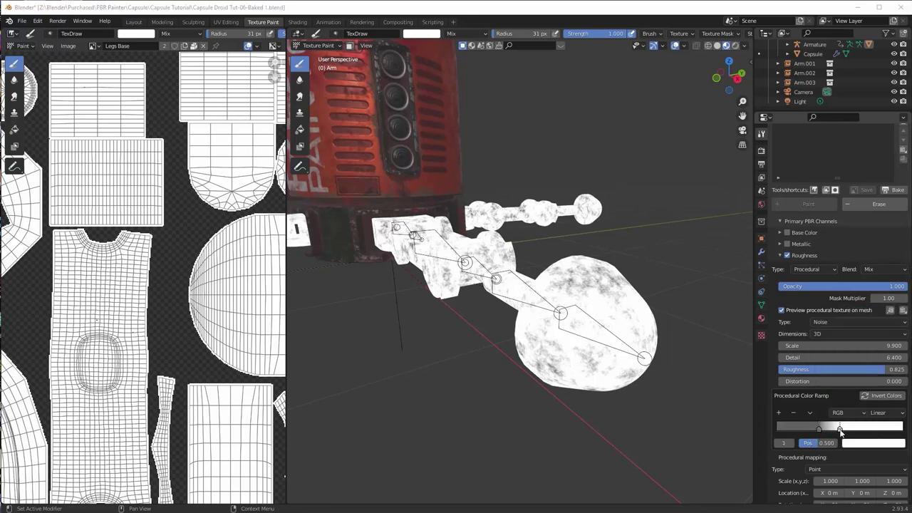
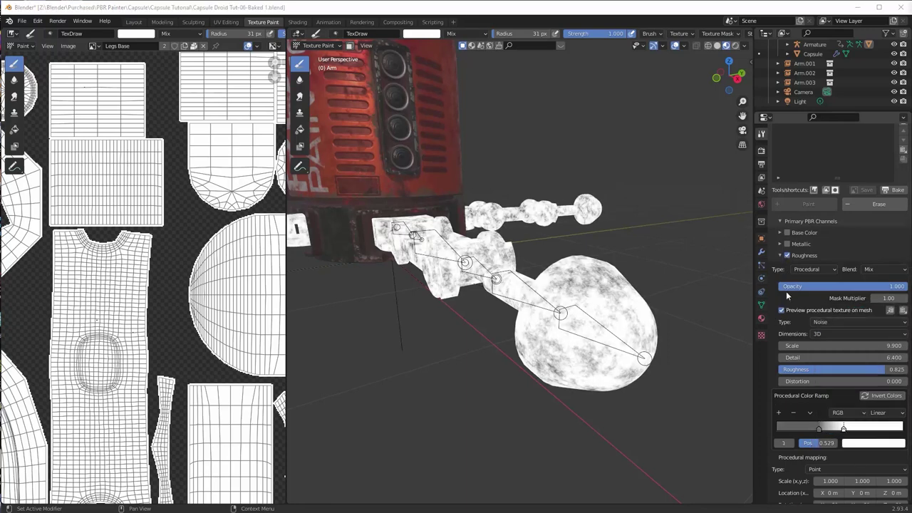
# Step: Copy the procedural setup of the Roughness channel and disable that channel
pyautogui.click(890, 310)
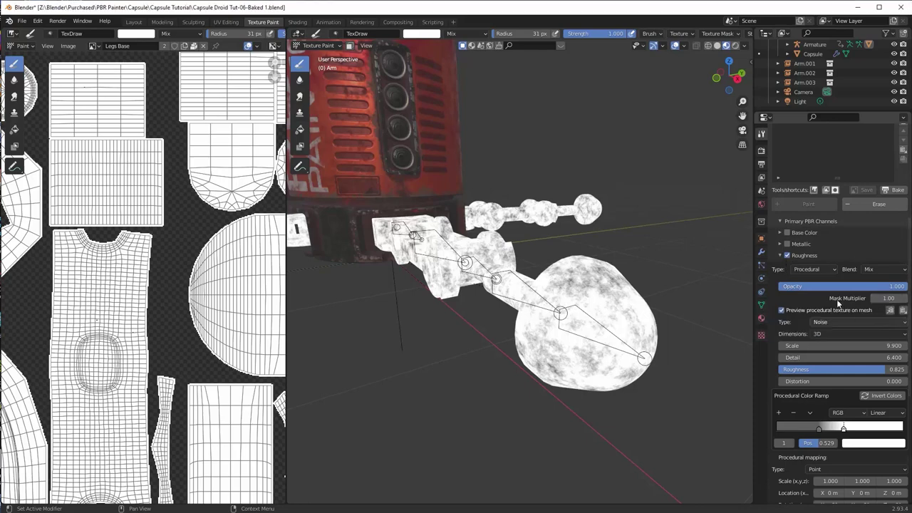
pyautogui.click(787, 255)
pyautogui.click(780, 276)
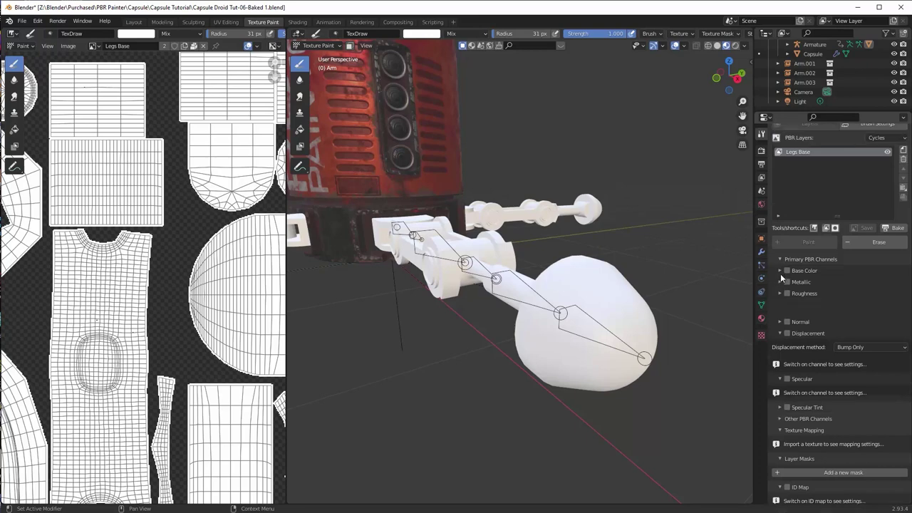
# Step: Enable the Normal channel as Procedural and paste the copied Roughness setup into it
pyautogui.click(787, 305)
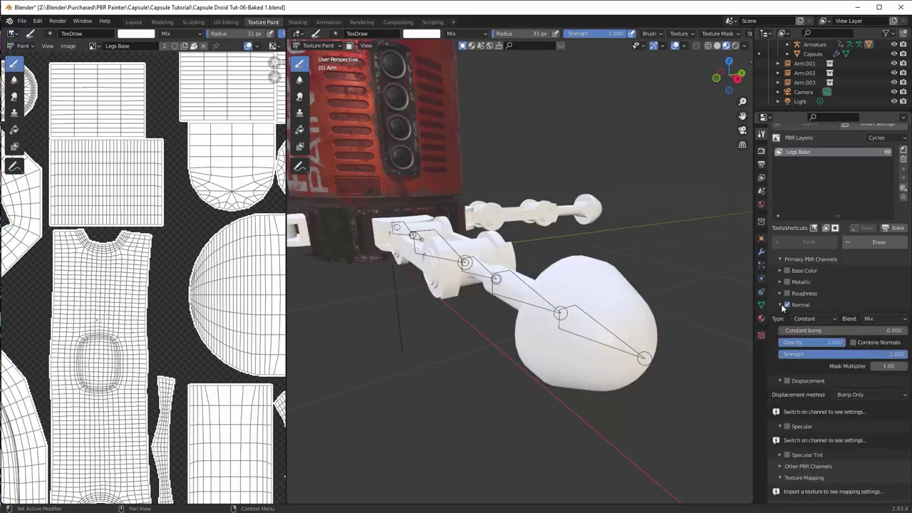
pyautogui.click(812, 318)
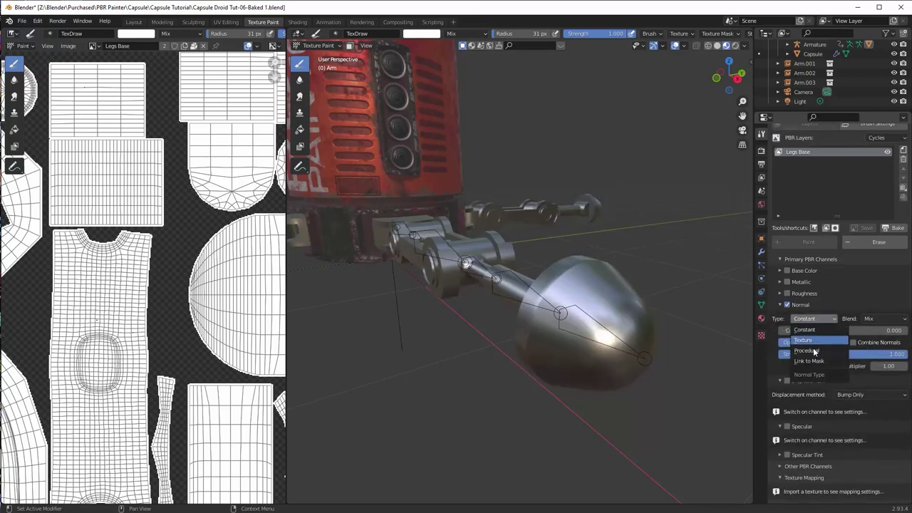
pyautogui.click(813, 352)
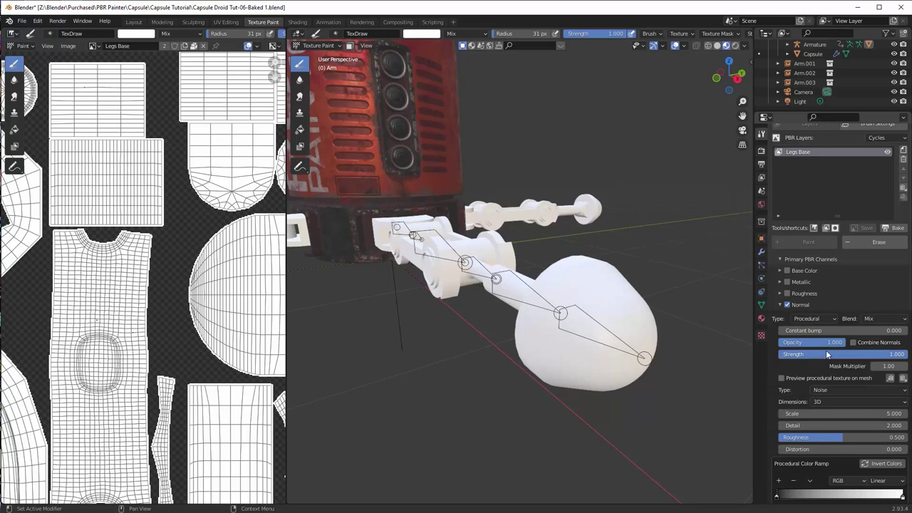
pyautogui.click(904, 379)
pyautogui.click(870, 392)
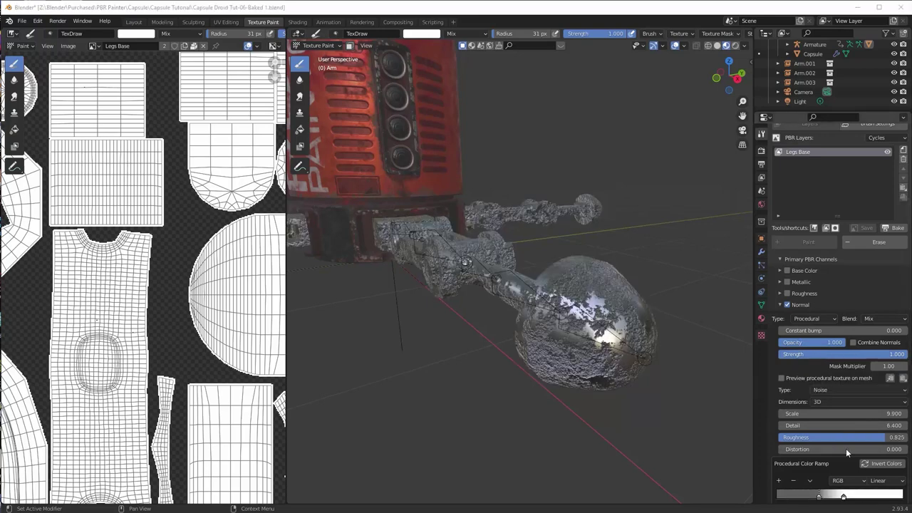
# Step: Preview the Normal procedural texture on the mesh and make its color ramp run from white at 0.047 to black past the middle
pyautogui.click(782, 378)
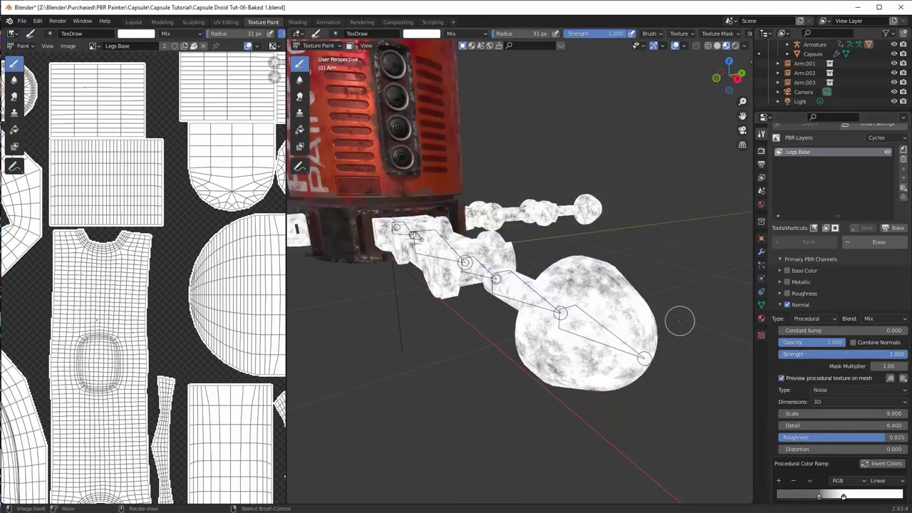
pyautogui.scroll(-2, 818, 459)
pyautogui.moveTo(818, 459); pyautogui.dragTo(789, 461)
pyautogui.click(861, 459)
pyautogui.click(873, 473)
pyautogui.moveTo(898, 379); pyautogui.dragTo(899, 410)
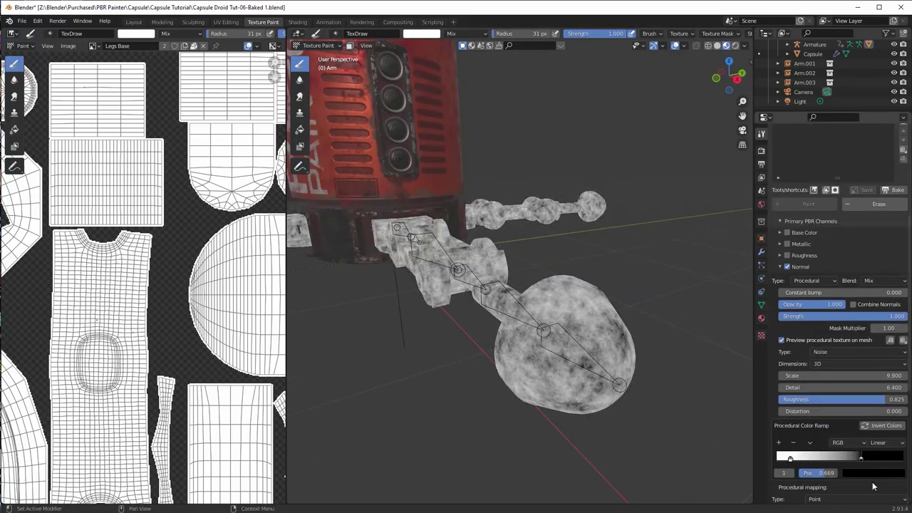
pyautogui.moveTo(861, 459); pyautogui.dragTo(851, 460)
pyautogui.moveTo(789, 460); pyautogui.dragTo(782, 460)
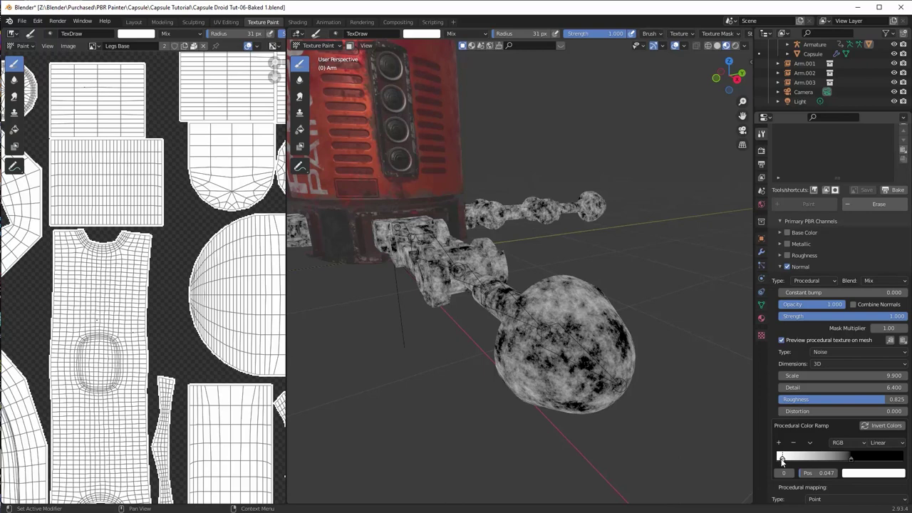
# Step: Turn off the procedural texture preview, reduce the Normal channel's strength to 0.058, and set the black colour ramp stop to 0.514
pyautogui.click(781, 341)
pyautogui.click(781, 340)
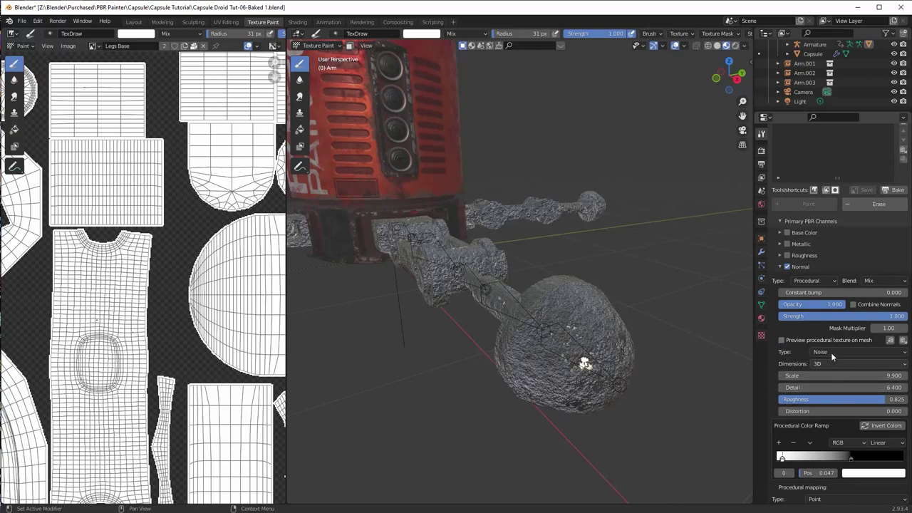
pyautogui.click(829, 340)
pyautogui.moveTo(828, 316); pyautogui.dragTo(708, 316)
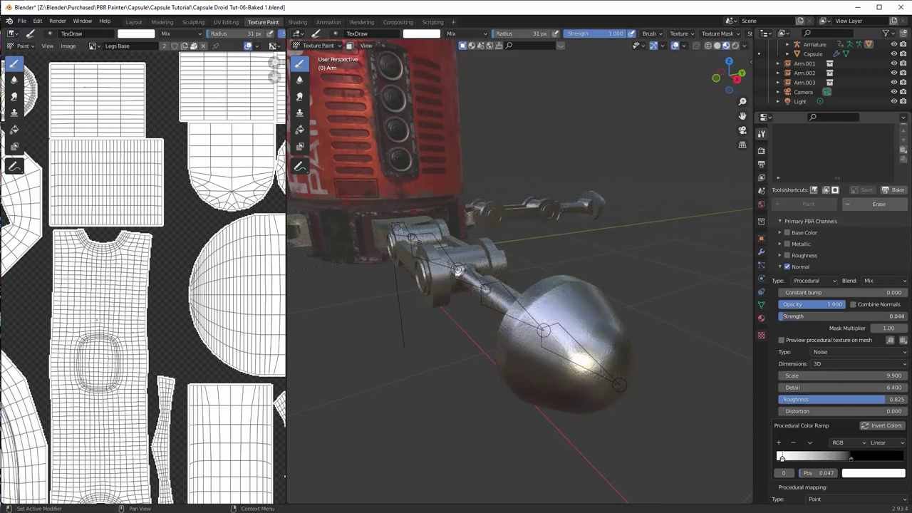
pyautogui.moveTo(836, 456); pyautogui.dragTo(826, 456)
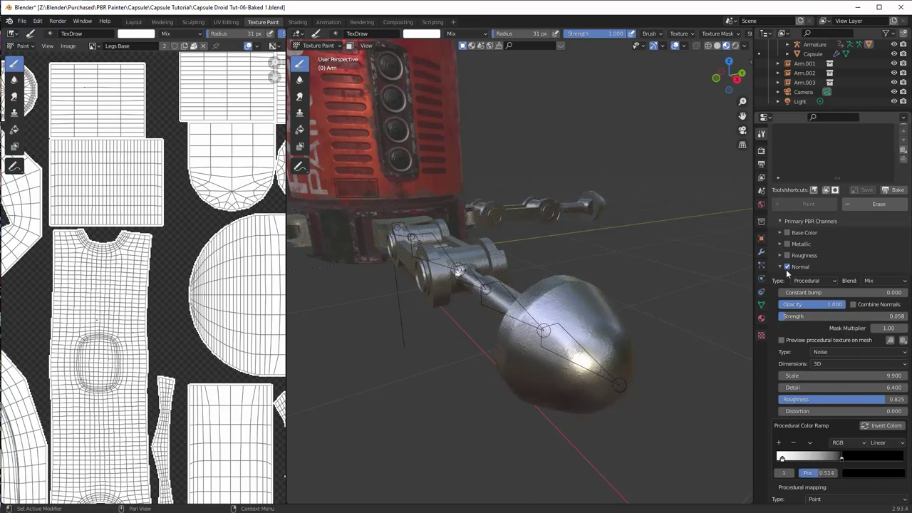
# Step: Enable the Roughness, Base Color and Metallic channels on the Legs Base layer and inspect the combined material on the leg
pyautogui.click(786, 255)
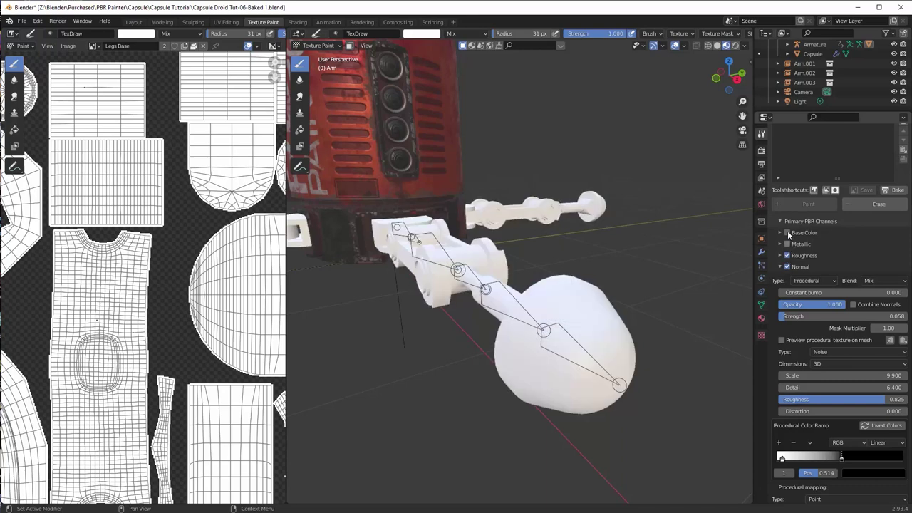
pyautogui.click(787, 232)
pyautogui.click(786, 244)
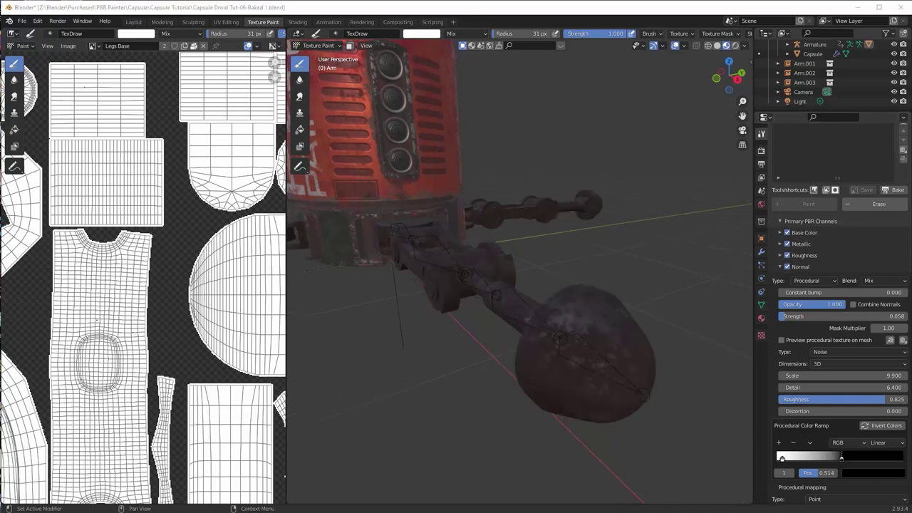
pyautogui.moveTo(609, 331)
pyautogui.mouseDown(button='middle')
pyautogui.moveTo(560, 320)
pyautogui.moveTo(569, 298)
pyautogui.moveTo(553, 292)
pyautogui.moveTo(567, 292)
pyautogui.moveTo(546, 301)
pyautogui.mouseUp(button='middle')
pyautogui.scroll(2, 559, 299)
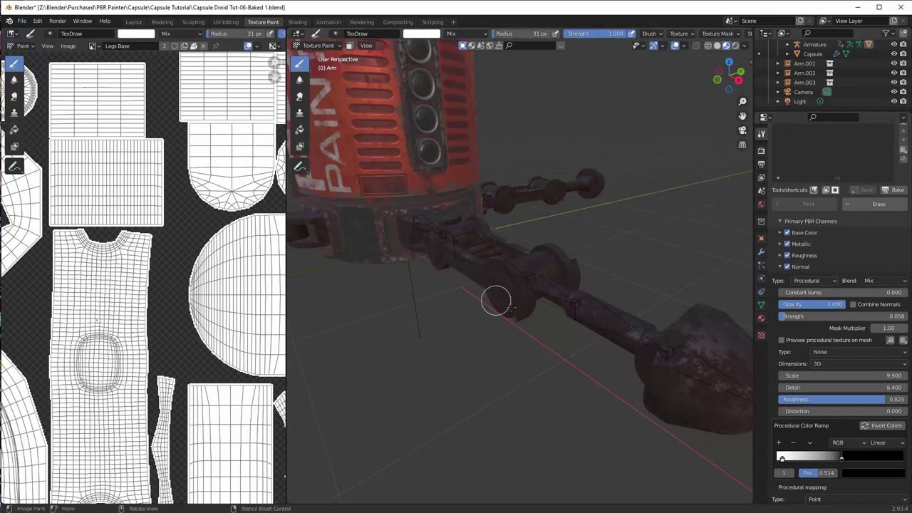
# Step: Collapse the Normal, Displacement, Specular and Texture Mapping settings of the Legs Base layer
pyautogui.scroll(3, 852, 230)
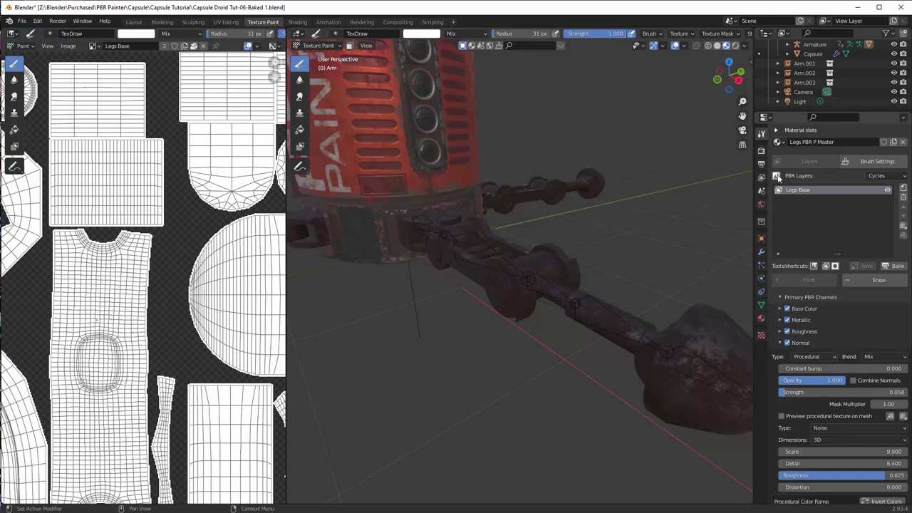
pyautogui.click(780, 343)
pyautogui.scroll(-2, 848, 347)
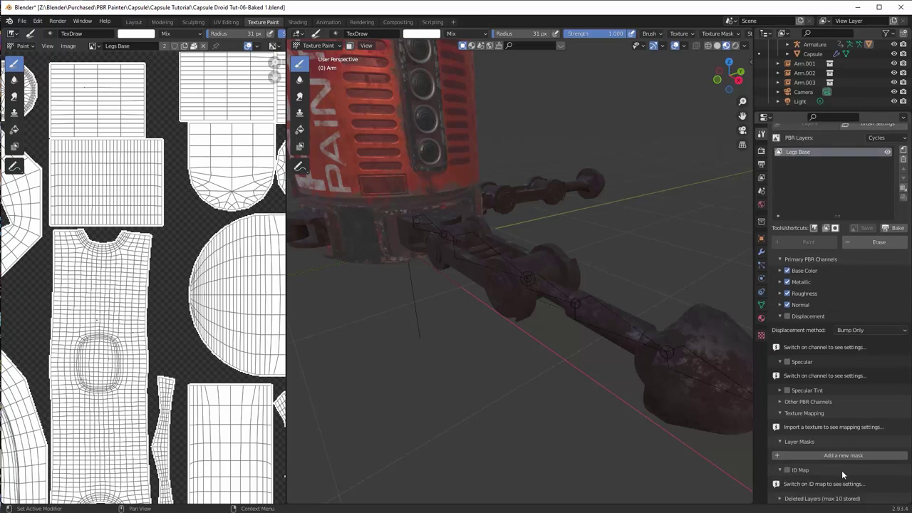
pyautogui.click(780, 316)
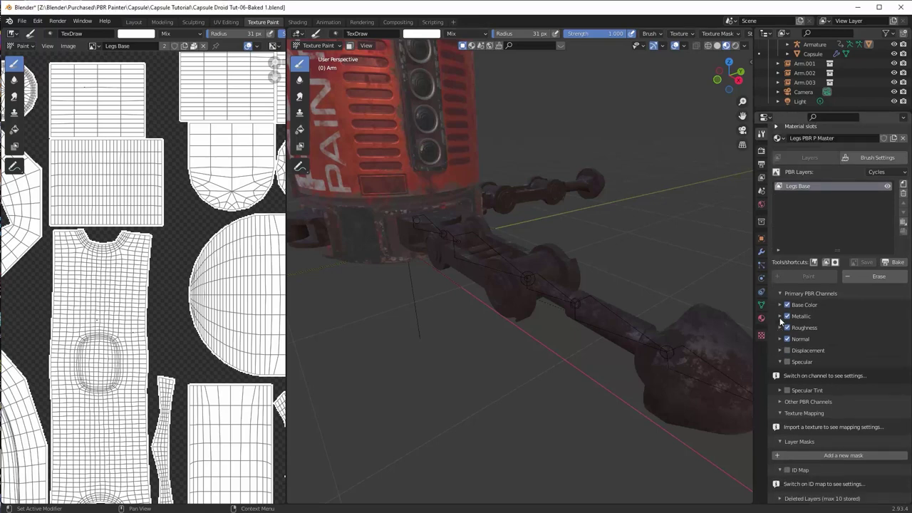
pyautogui.click(779, 361)
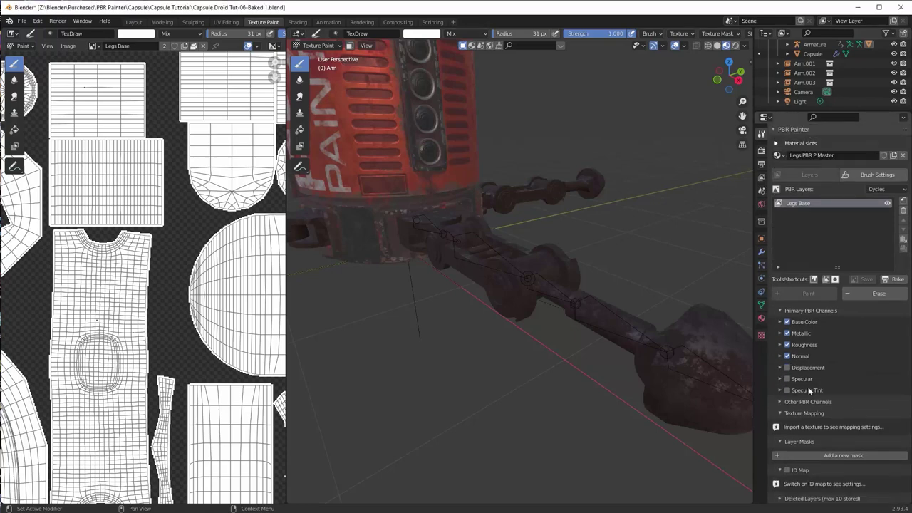
pyautogui.click(780, 414)
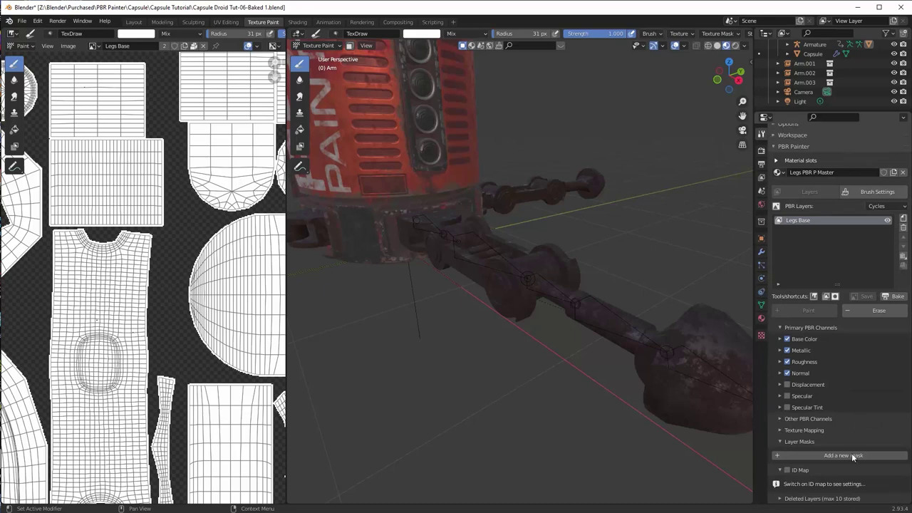
# Step: Add an Ambient Occlusion (Cycles) mask to the Legs Base layer
pyautogui.click(850, 455)
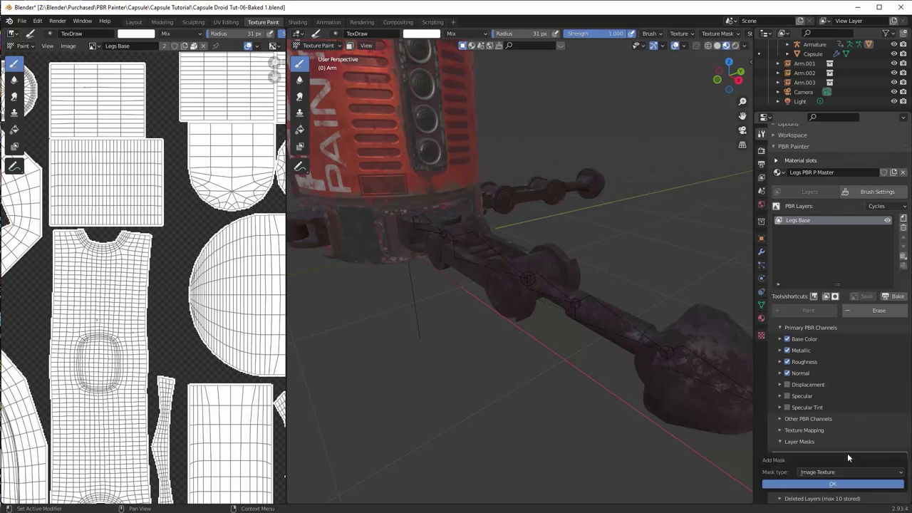
pyautogui.click(844, 472)
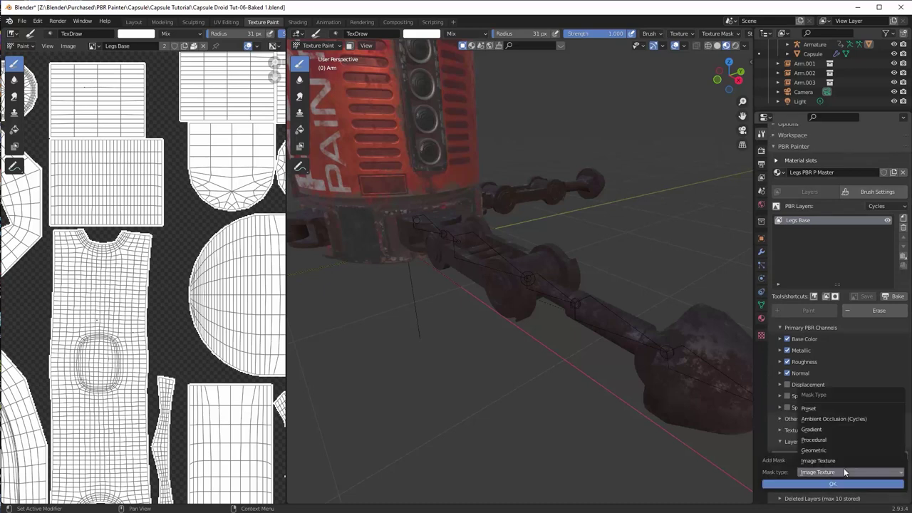
pyautogui.click(850, 420)
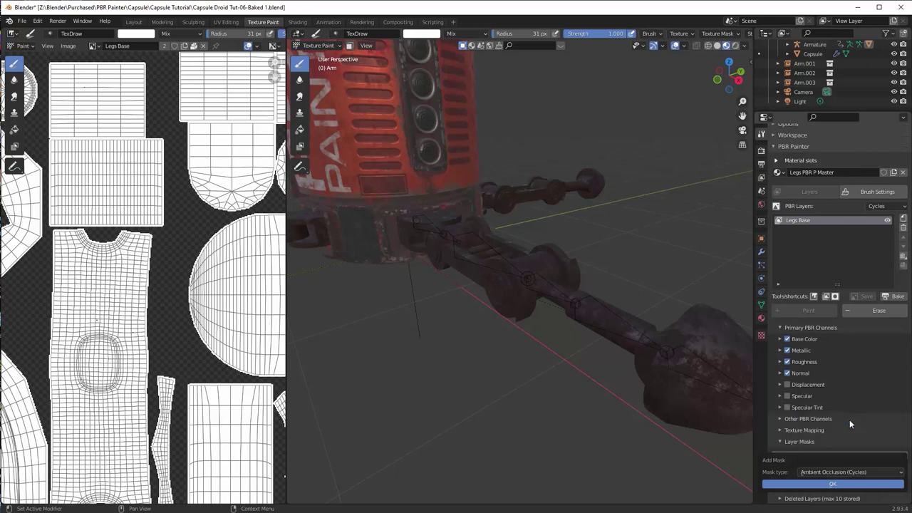
pyautogui.click(834, 487)
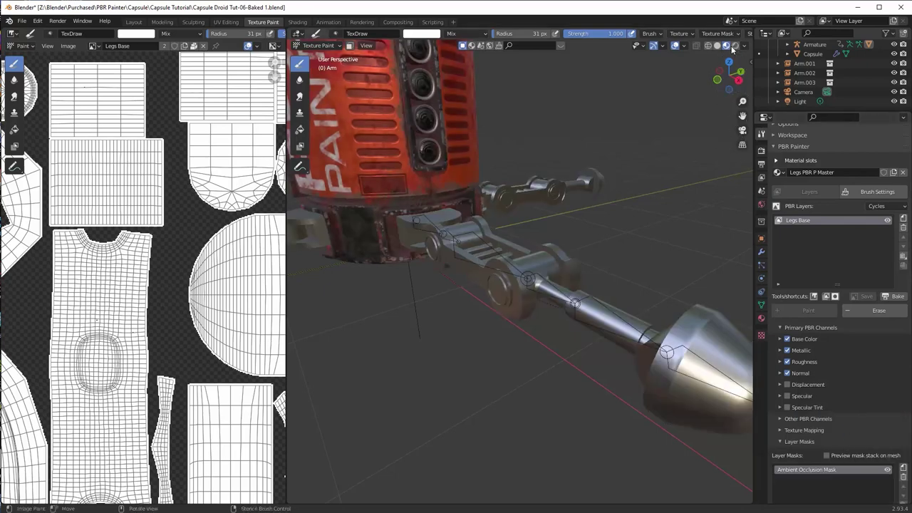
# Step: Switch the 3D viewport to rendered shading and preview the mask stack on the mesh
pyautogui.click(735, 45)
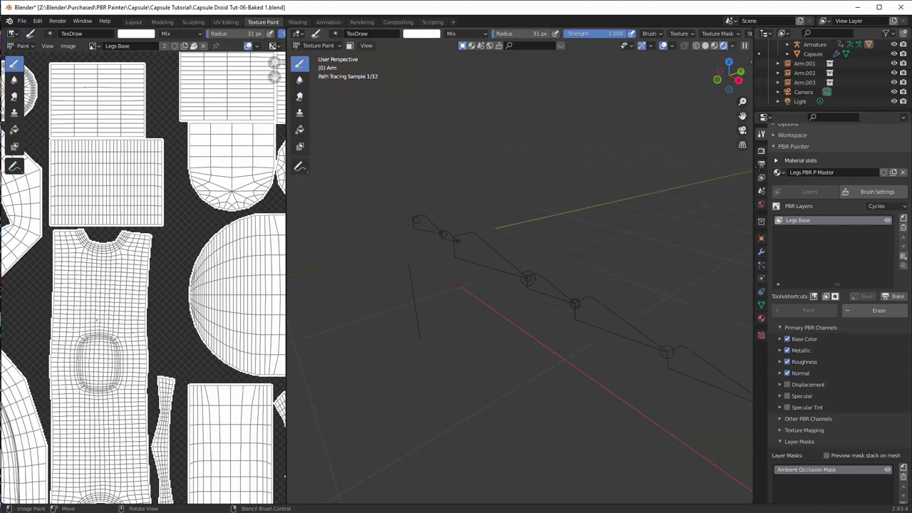
pyautogui.scroll(-3, 830, 420)
pyautogui.click(826, 399)
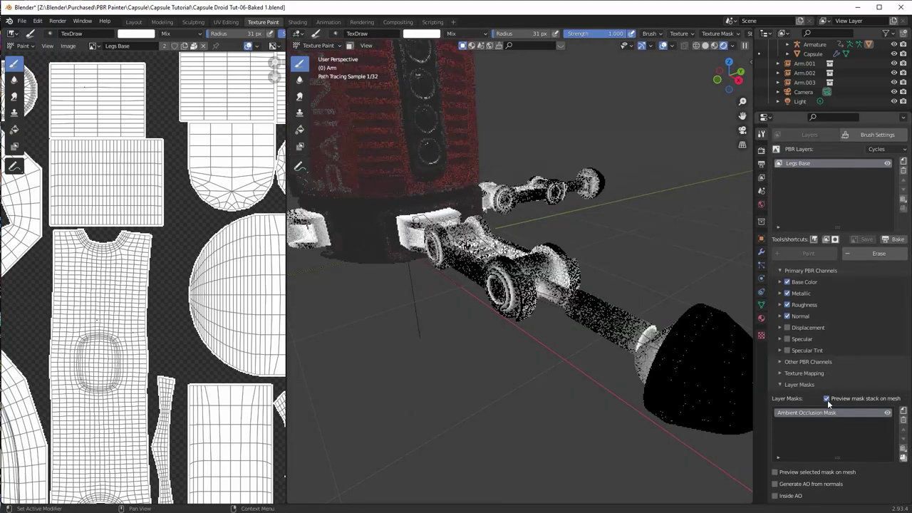
# Step: Enable Inside AO for the ambient occlusion mask and set its AO distance to 0.02
pyautogui.scroll(-5, 814, 438)
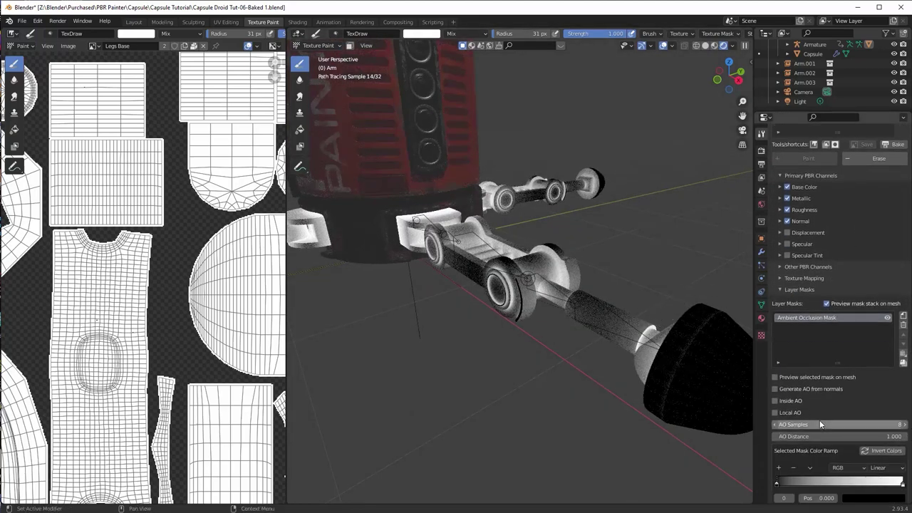
pyautogui.click(776, 401)
pyautogui.scroll(-4, 843, 391)
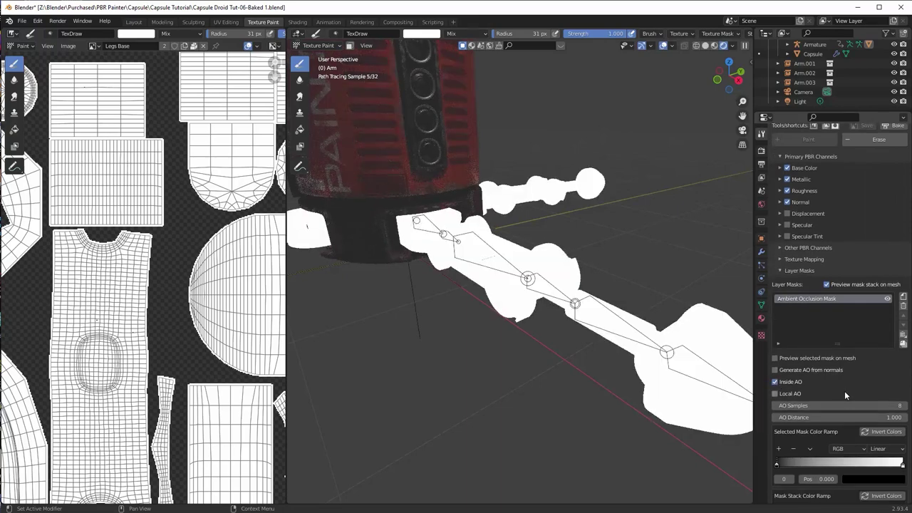
pyautogui.click(890, 360)
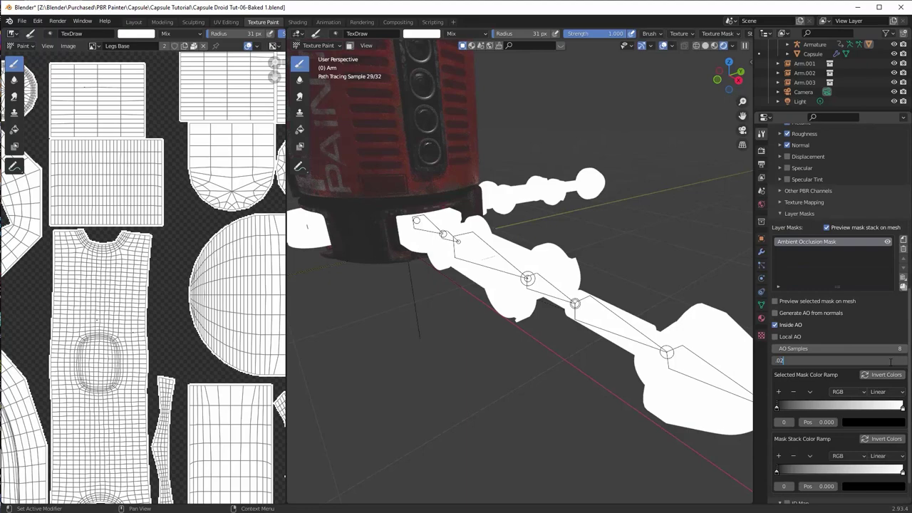
pyautogui.press('Return')
pyautogui.moveTo(499, 328)
pyautogui.mouseDown(button='middle')
pyautogui.moveTo(559, 305)
pyautogui.moveTo(563, 324)
pyautogui.mouseUp(button='middle')
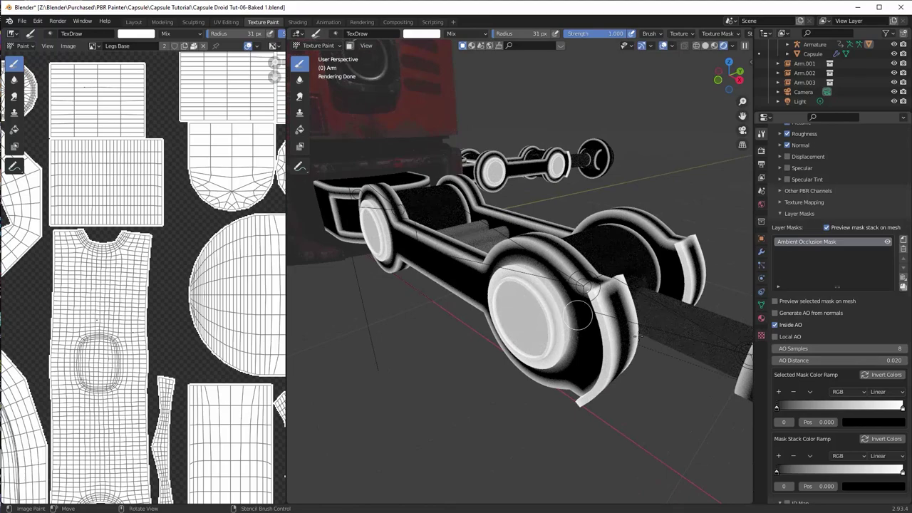
# Step: Sharpen the ambient occlusion mask with its colour ramp, setting the white stop to 0.597 and the black stop to 0.040
pyautogui.moveTo(777, 407); pyautogui.dragTo(796, 410)
pyautogui.moveTo(713, 385)
pyautogui.mouseDown(button='middle')
pyautogui.moveTo(645, 367)
pyautogui.moveTo(662, 372)
pyautogui.moveTo(705, 334)
pyautogui.mouseUp(button='middle')
pyautogui.moveTo(902, 407); pyautogui.dragTo(853, 408)
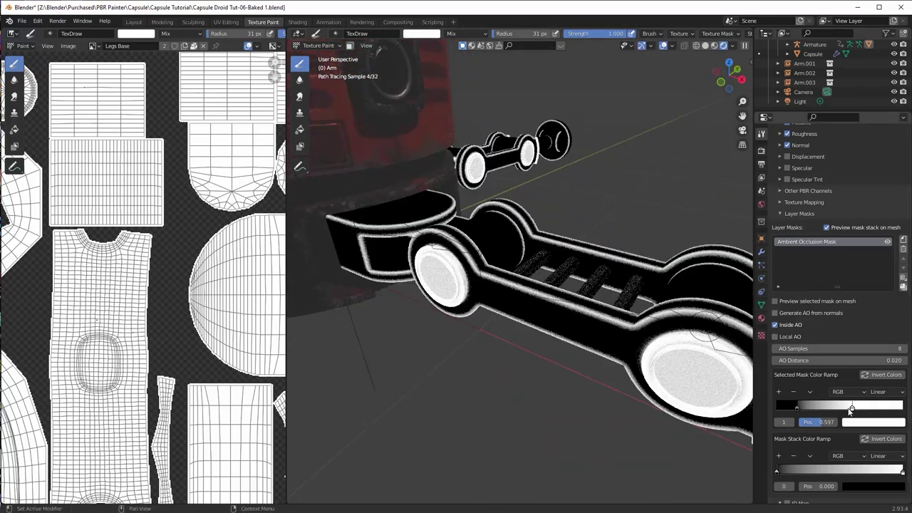
pyautogui.moveTo(797, 408); pyautogui.dragTo(782, 407)
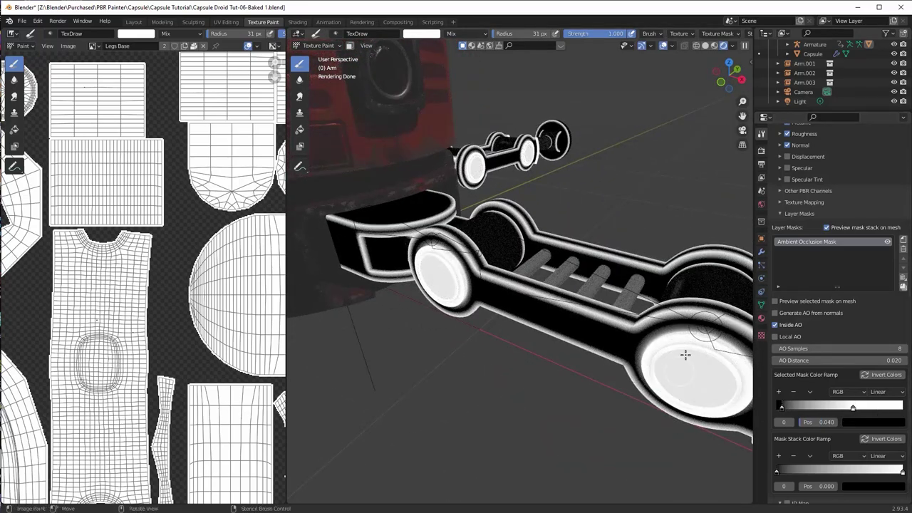
# Step: Merge the visible masks into a baked mask named "Legs Edge wear Mask 1"
pyautogui.click(904, 288)
pyautogui.click(837, 328)
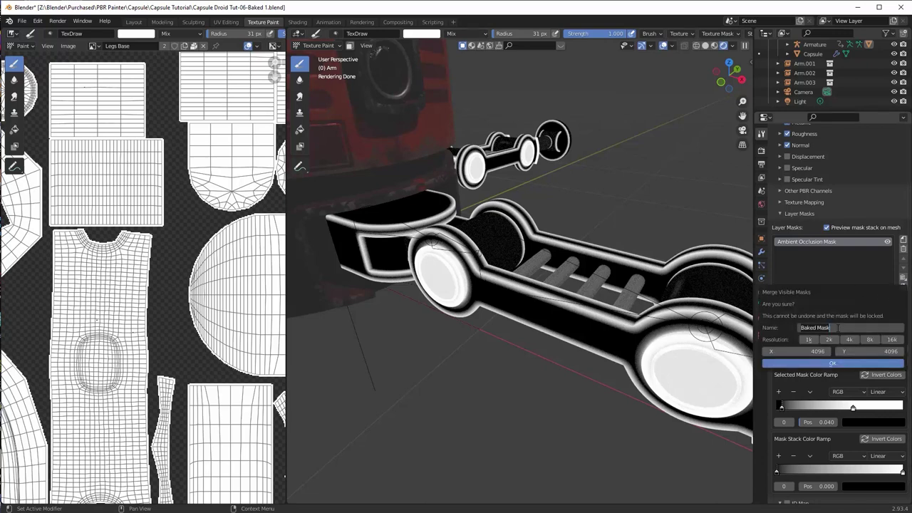
pyautogui.write('Legs Edge wwear M')
pyautogui.click(839, 363)
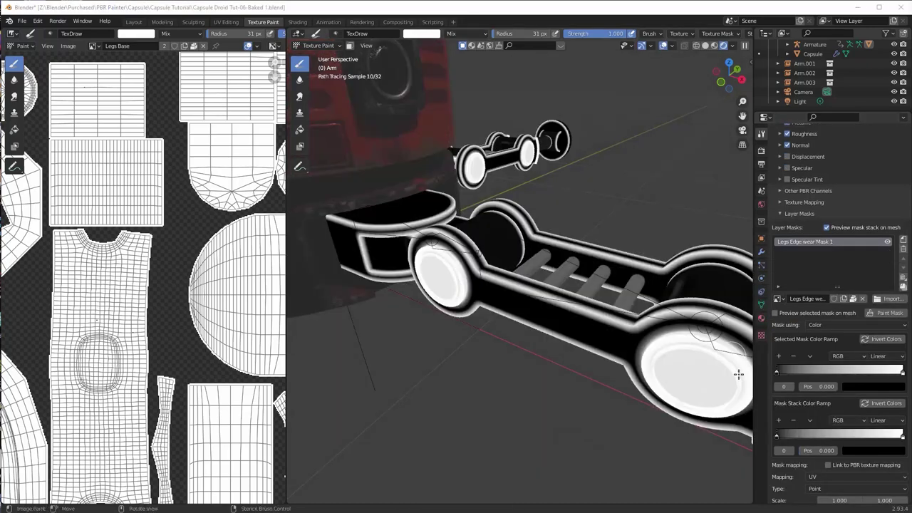
# Step: Switch the viewport back to material preview shading and inspect the baked edge wear mask on the legs
pyautogui.click(715, 47)
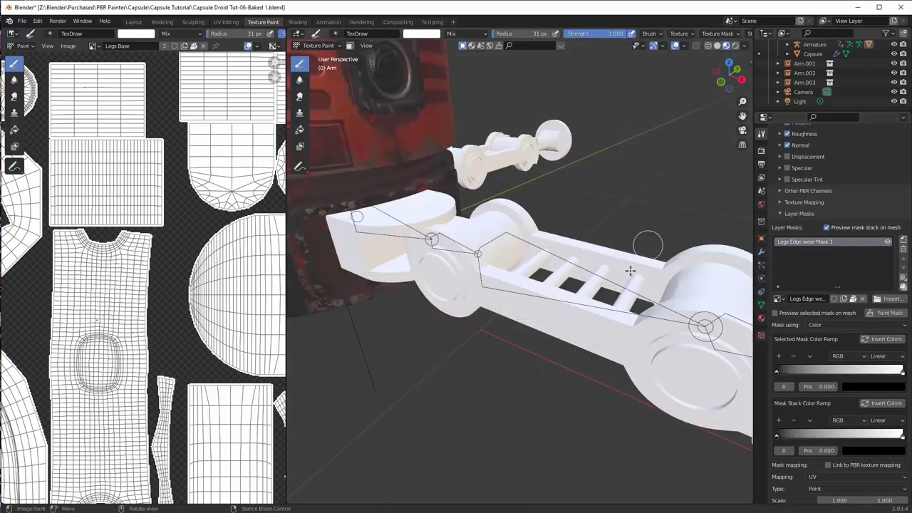
pyautogui.moveTo(647, 245); pyautogui.dragTo(604, 265, button='middle')
pyautogui.scroll(-2, 604, 265)
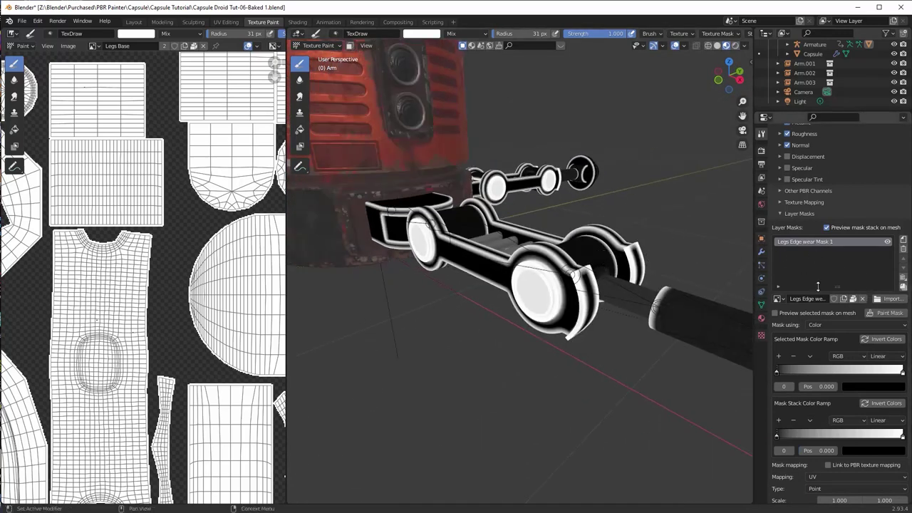
pyautogui.scroll(1, 822, 271)
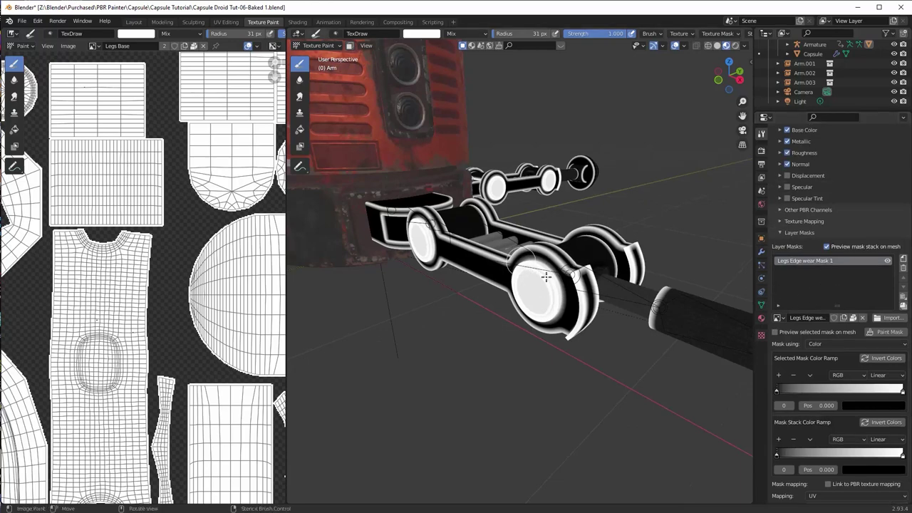
pyautogui.scroll(3, 815, 206)
pyautogui.scroll(-3, 624, 295)
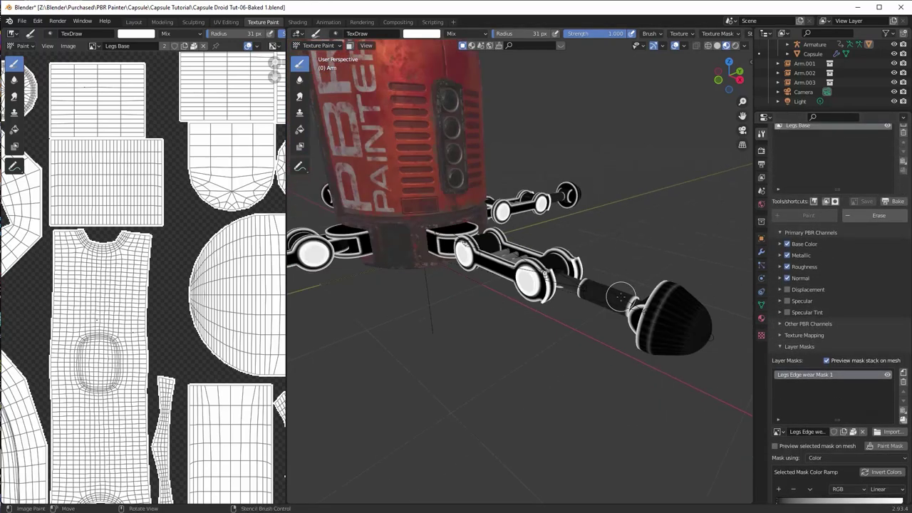
pyautogui.scroll(-5, 864, 375)
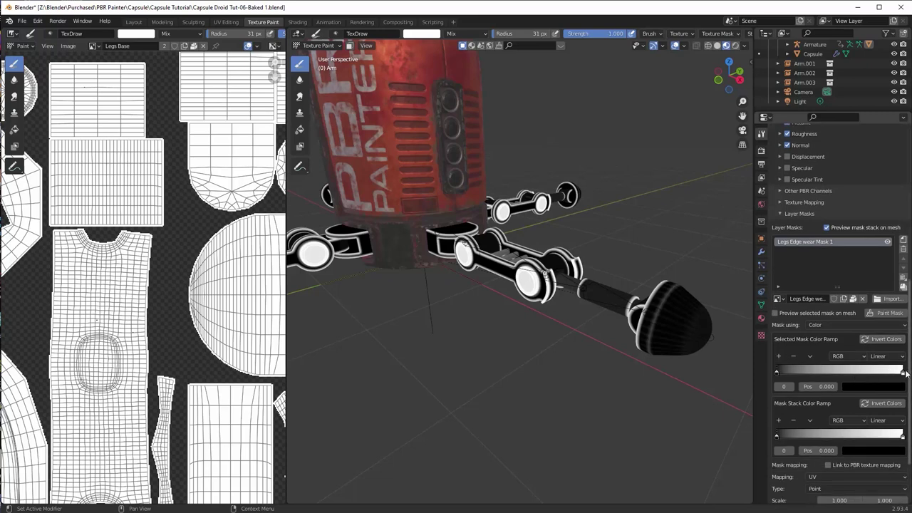
# Step: Invert the selected mask colour ramp of the edge wear mask and tighten its stops, placing the black one at 0.489
pyautogui.moveTo(903, 372); pyautogui.dragTo(838, 373)
pyautogui.moveTo(670, 349); pyautogui.dragTo(623, 313, button='middle')
pyautogui.scroll(5, 647, 309)
pyautogui.scroll(-4, 647, 309)
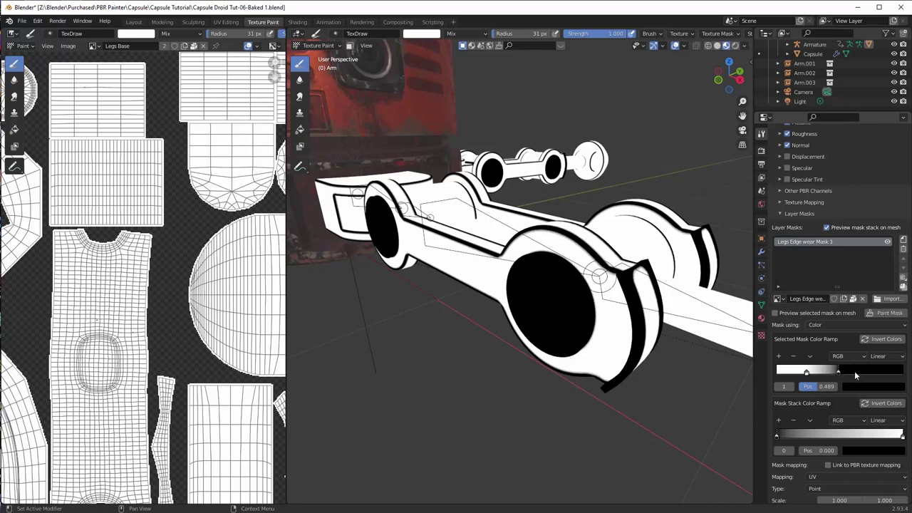
# Step: Move the black stop of the selected mask colour ramp to about two thirds along and the white stop to 0.349
pyautogui.moveTo(845, 372); pyautogui.dragTo(865, 373)
pyautogui.moveTo(806, 372)
pyautogui.mouseDown()
pyautogui.moveTo(782, 371)
pyautogui.moveTo(822, 370)
pyautogui.mouseUp()
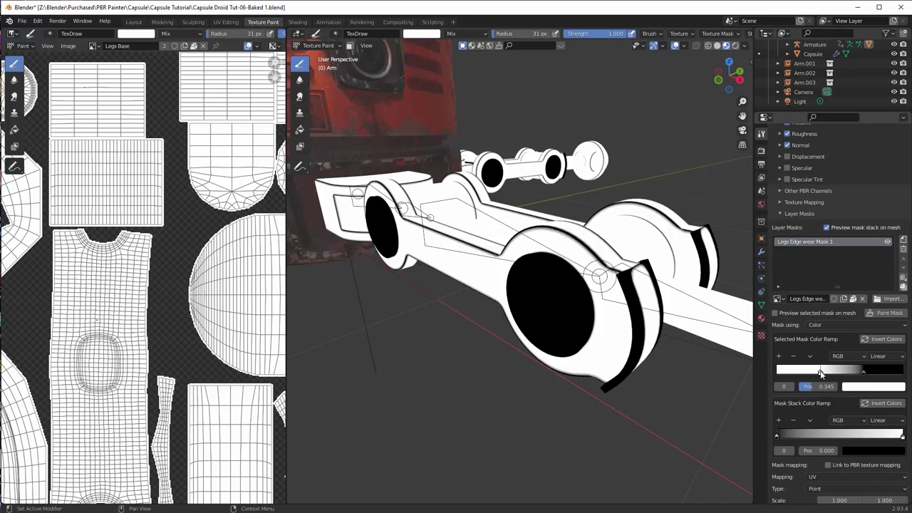
pyautogui.moveTo(820, 371)
pyautogui.mouseDown()
pyautogui.moveTo(814, 375)
pyautogui.moveTo(821, 372)
pyautogui.mouseUp()
# Step: Soften the edge wear mask by setting the white stop of the selected mask colour ramp to 0.000
pyautogui.moveTo(627, 307)
pyautogui.mouseDown(button='middle')
pyautogui.moveTo(609, 314)
pyautogui.moveTo(641, 308)
pyautogui.mouseUp(button='middle')
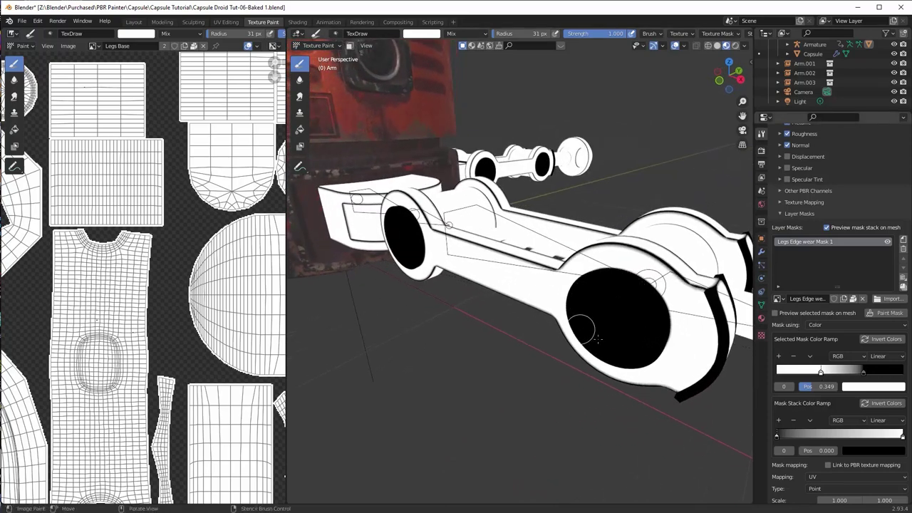
pyautogui.moveTo(560, 292); pyautogui.dragTo(531, 294, button='middle')
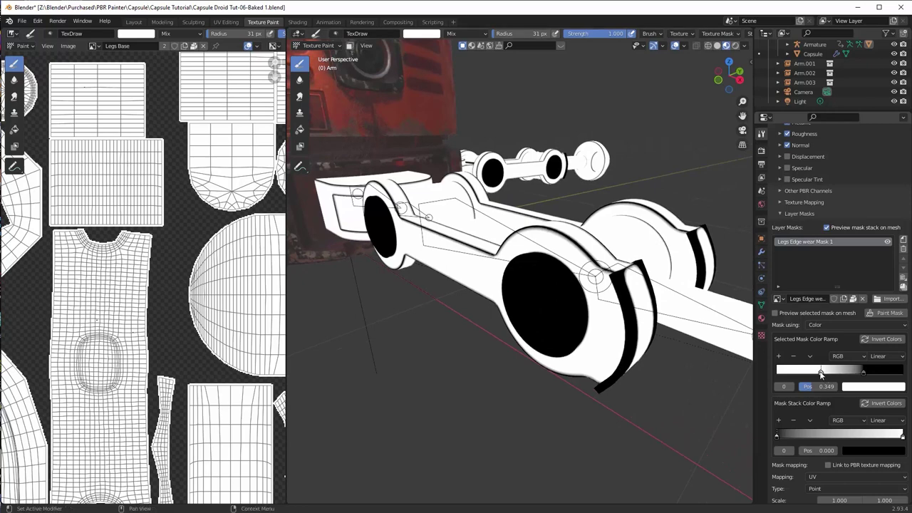
pyautogui.moveTo(821, 372); pyautogui.dragTo(757, 371)
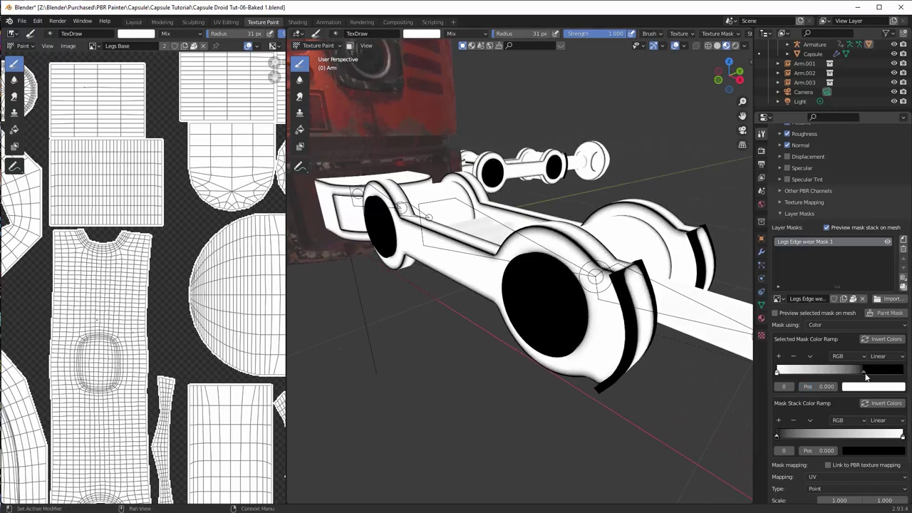
# Step: Tighten the edge wear mask's selected mask colour ramp, placing the black stop at 0.737 and the white stop just past the middle
pyautogui.moveTo(865, 372); pyautogui.dragTo(885, 378)
pyautogui.moveTo(779, 372)
pyautogui.mouseDown()
pyautogui.moveTo(827, 372)
pyautogui.moveTo(837, 385)
pyautogui.mouseUp()
pyautogui.moveTo(886, 376)
pyautogui.mouseDown()
pyautogui.moveTo(901, 378)
pyautogui.moveTo(855, 372)
pyautogui.moveTo(876, 372)
pyautogui.mouseUp()
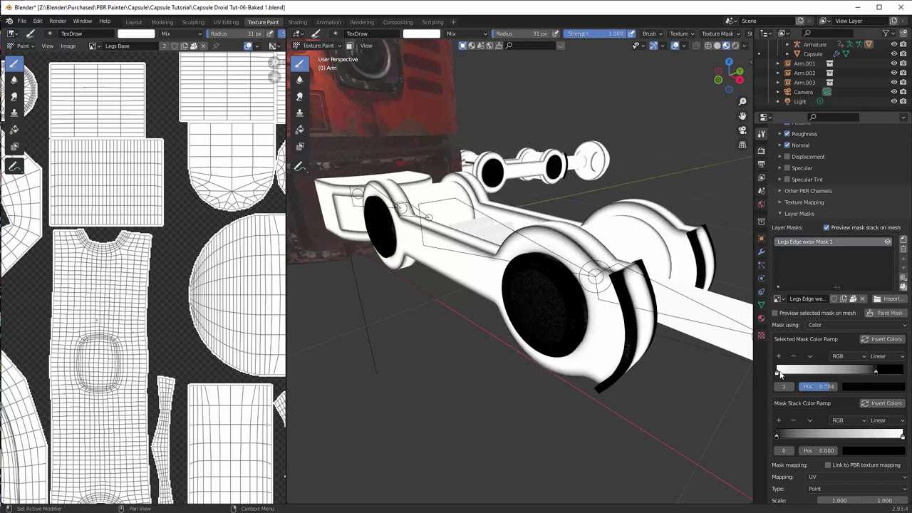
pyautogui.moveTo(777, 371); pyautogui.dragTo(842, 378)
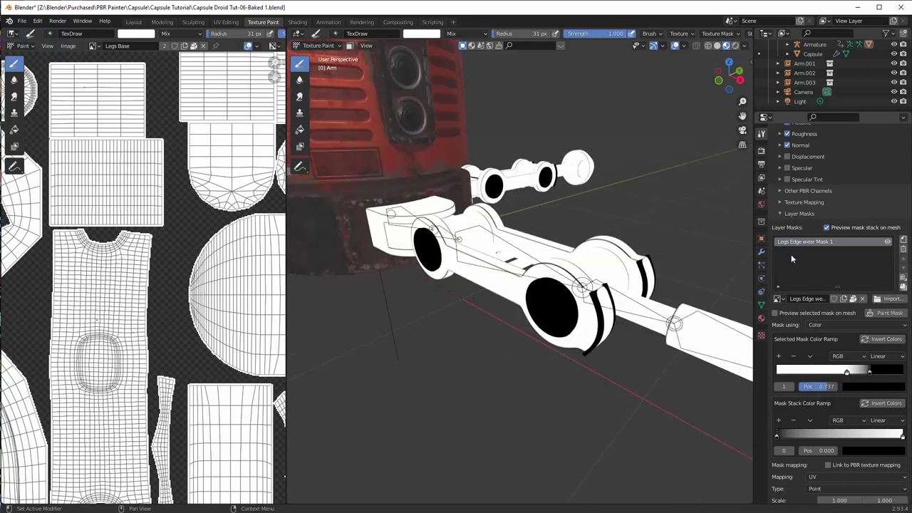
pyautogui.moveTo(600, 301); pyautogui.dragTo(556, 296, button='middle')
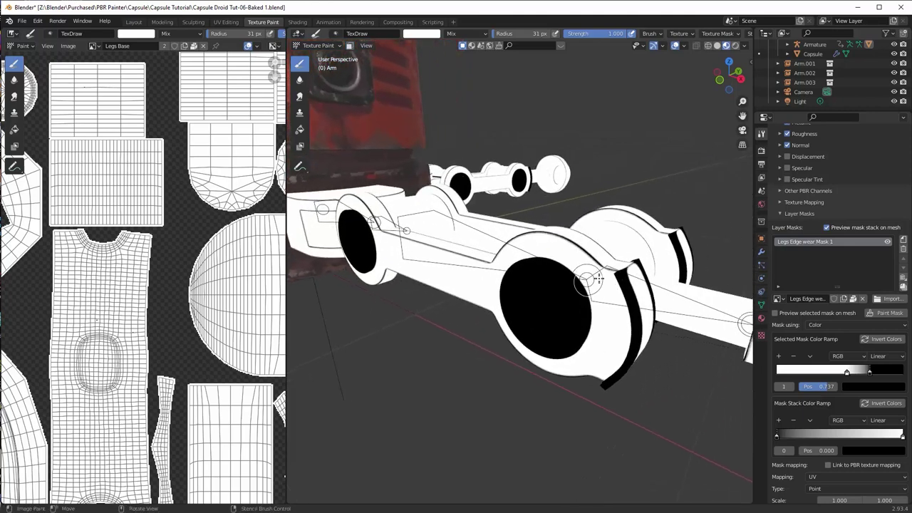
# Step: Hide Legs Edge wear Mask 1, add a Geometric mask to the Legs Base layer and switch the viewport to rendered shading
pyautogui.click(888, 243)
pyautogui.click(903, 239)
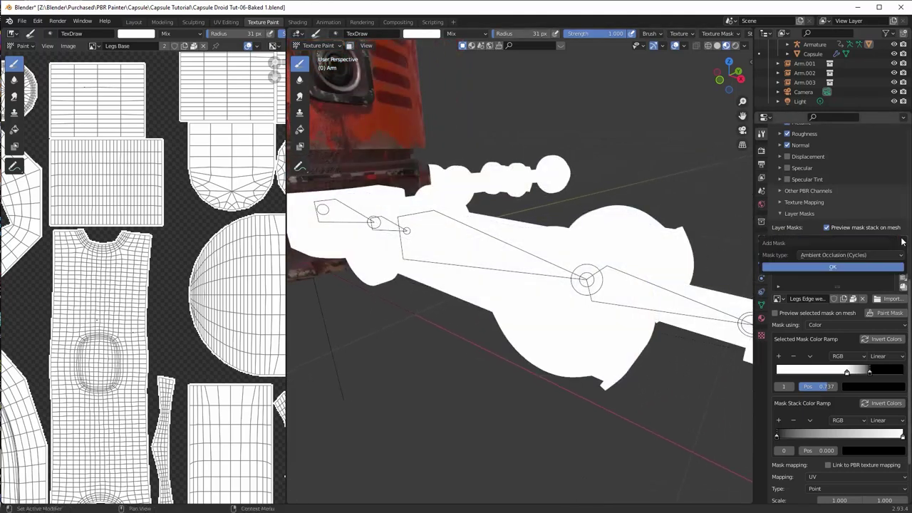
pyautogui.click(861, 255)
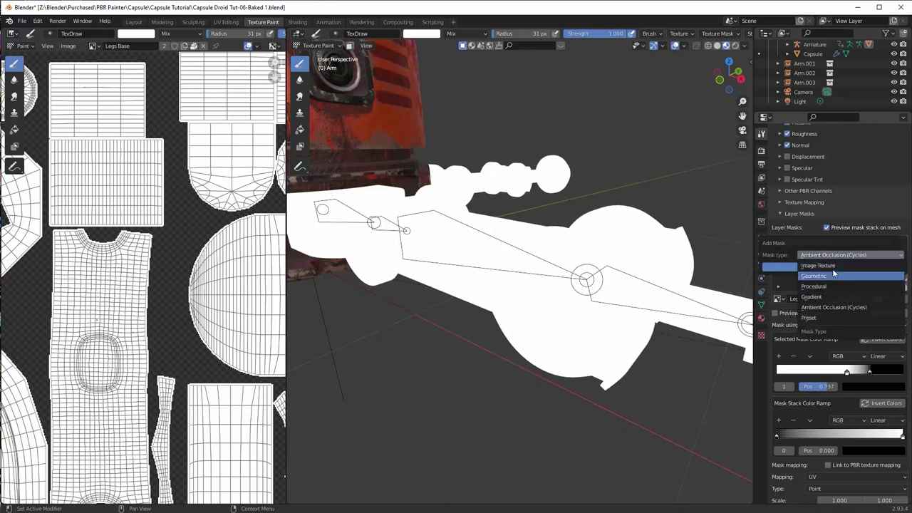
pyautogui.click(831, 276)
pyautogui.click(835, 266)
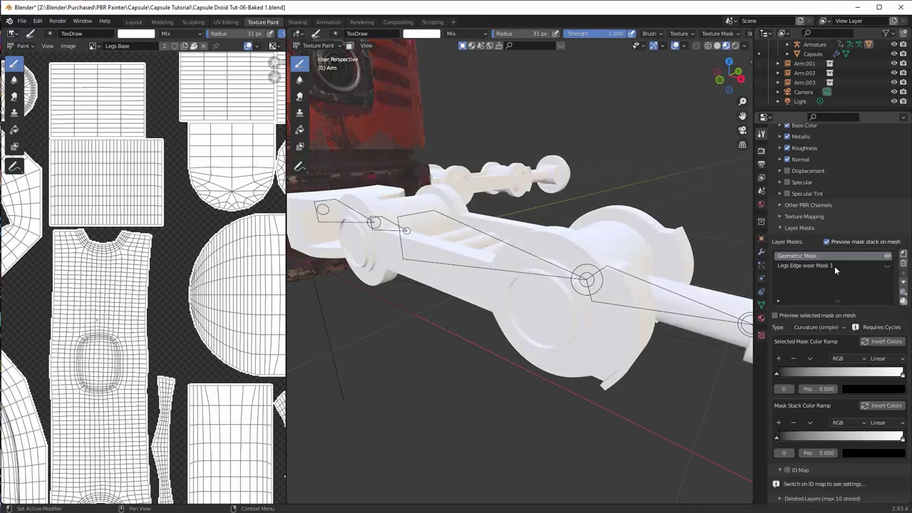
pyautogui.click(736, 46)
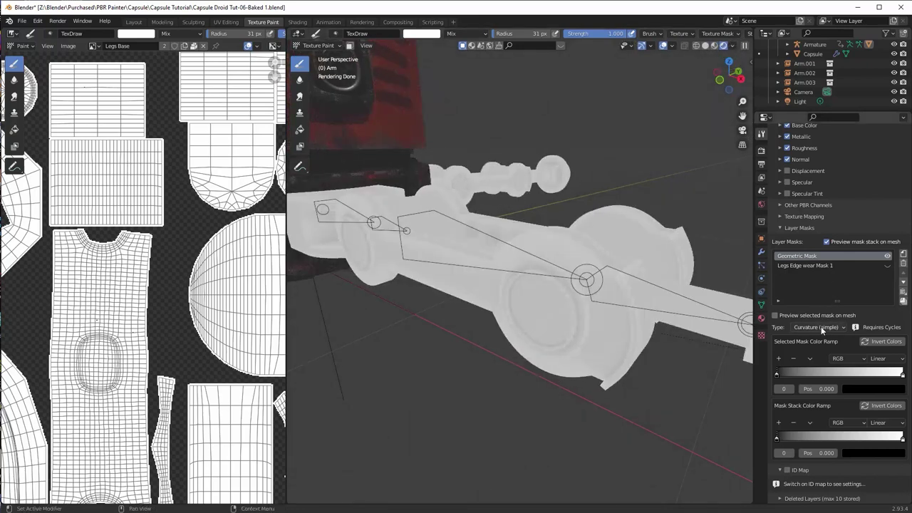
# Step: Check the subdivision levels in the legs' Subdivision modifier, and return to the PBR Painter settings
pyautogui.click(762, 253)
pyautogui.click(776, 166)
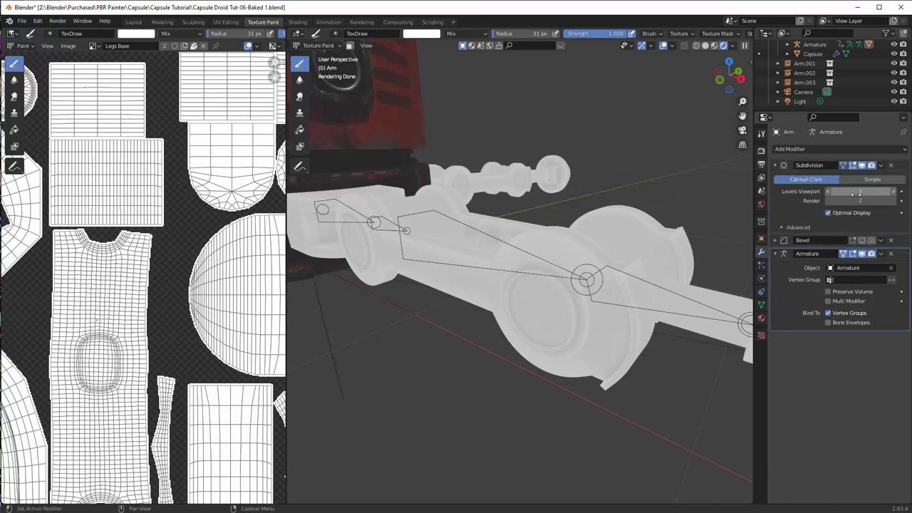
pyautogui.click(775, 165)
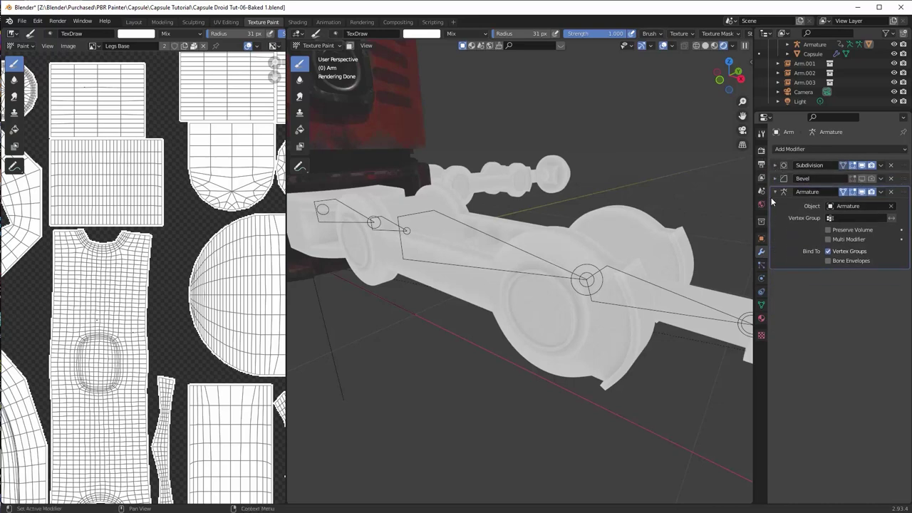
pyautogui.click(761, 134)
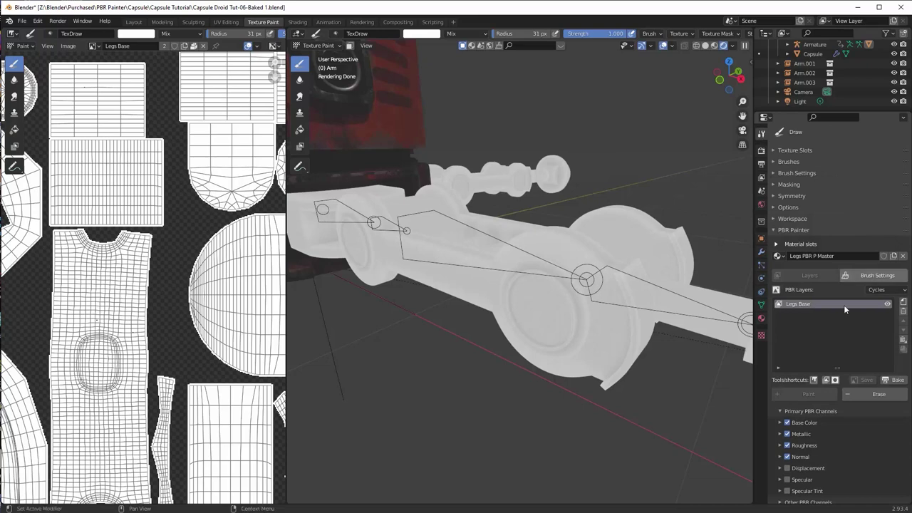
# Step: Tighten the Geometric Mask's selected colour ramp, placing the black stop at 0.547 and the white stop at about 0.7
pyautogui.scroll(-2, 809, 313)
pyautogui.scroll(-9, 808, 301)
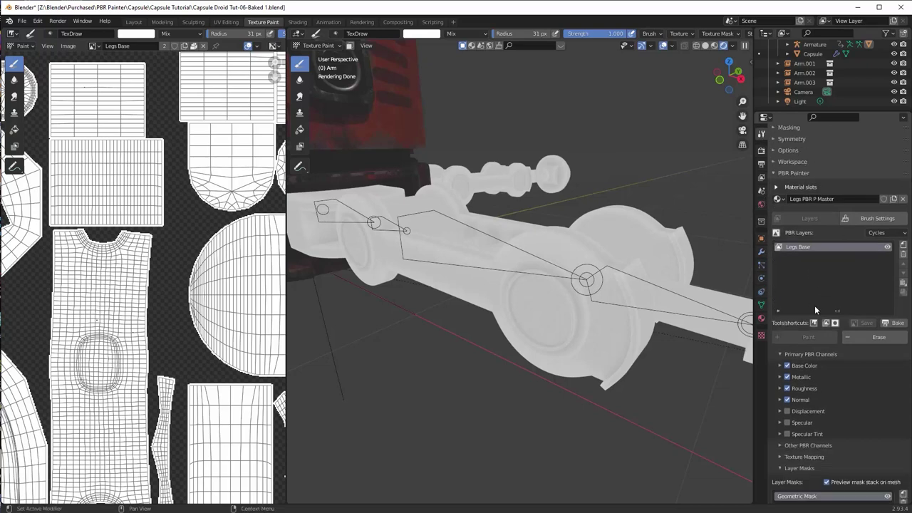
pyautogui.scroll(-1, 814, 308)
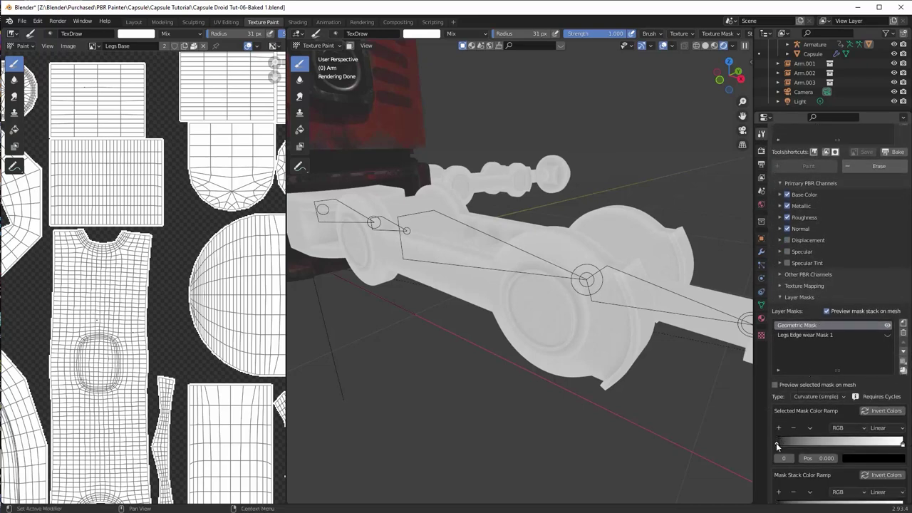
pyautogui.moveTo(776, 442); pyautogui.dragTo(835, 444)
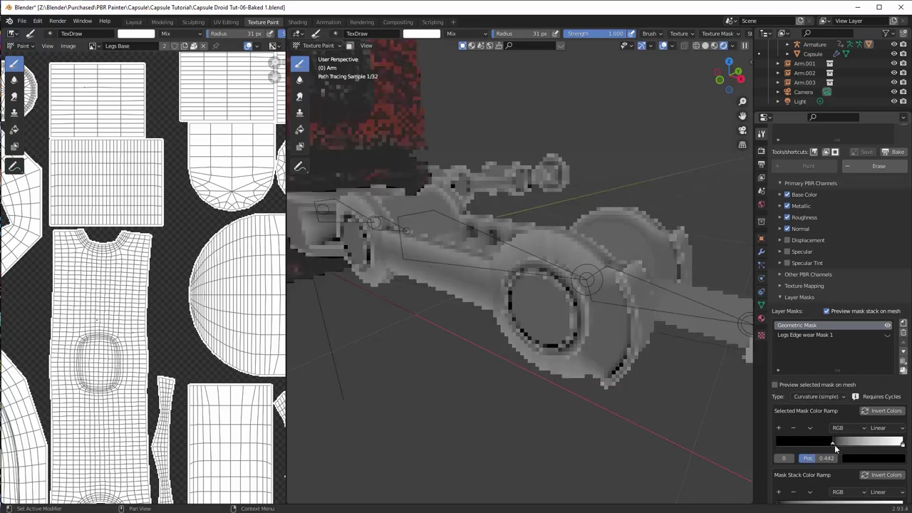
pyautogui.moveTo(902, 442); pyautogui.dragTo(847, 442)
pyautogui.click(835, 443)
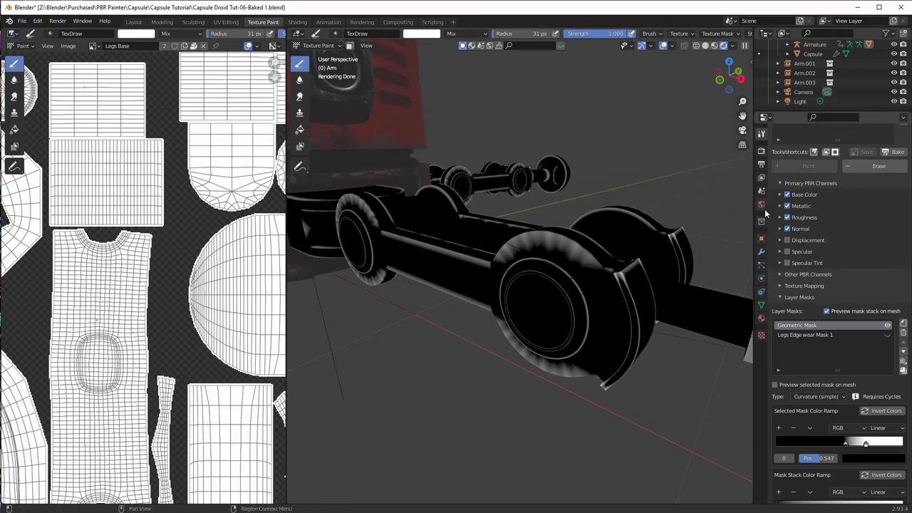
# Step: Raise the viewport level of the legs' Subdivision modifier to 5
pyautogui.click(761, 251)
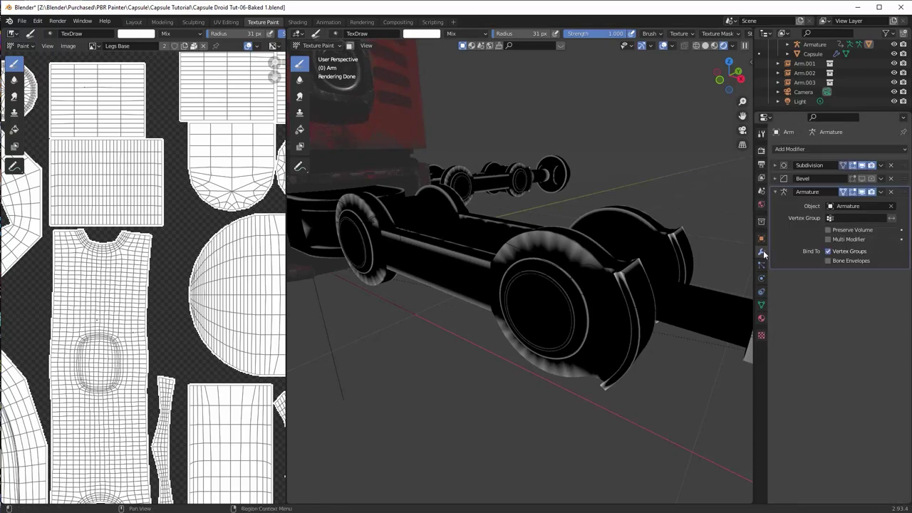
pyautogui.click(777, 166)
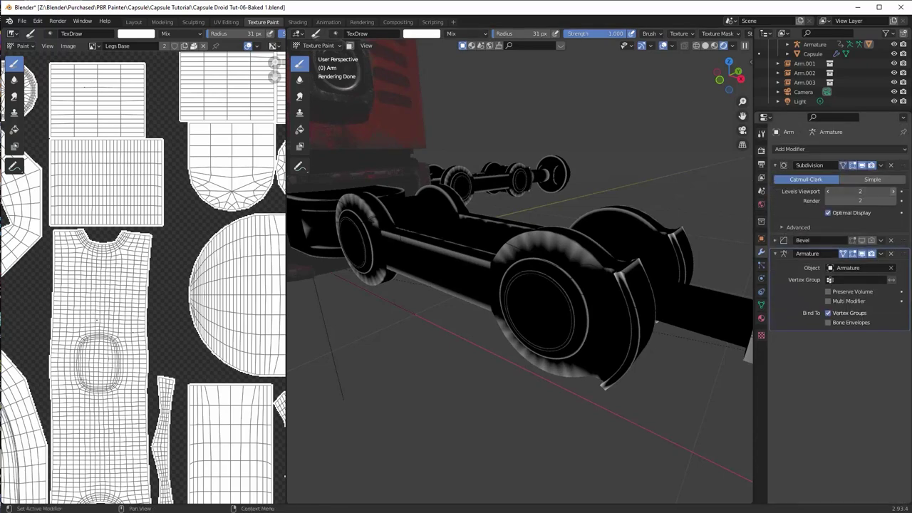
pyautogui.click(893, 192)
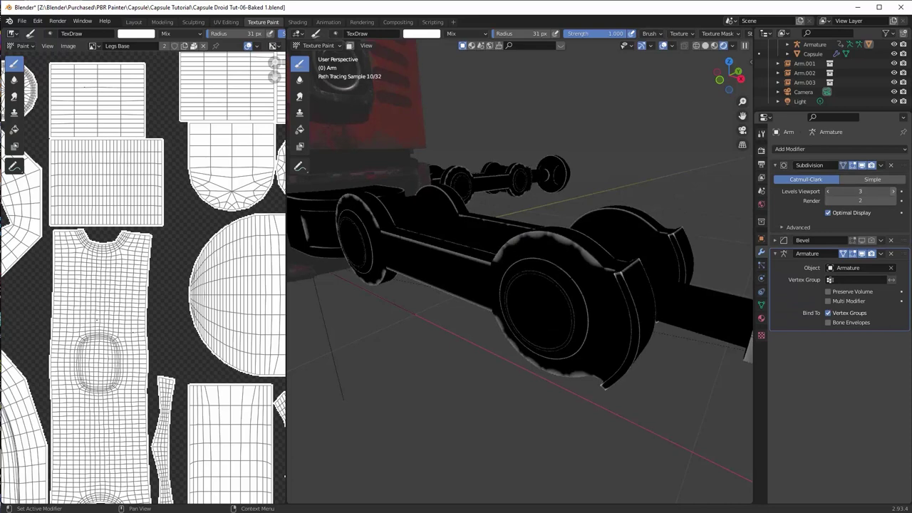
pyautogui.click(895, 191)
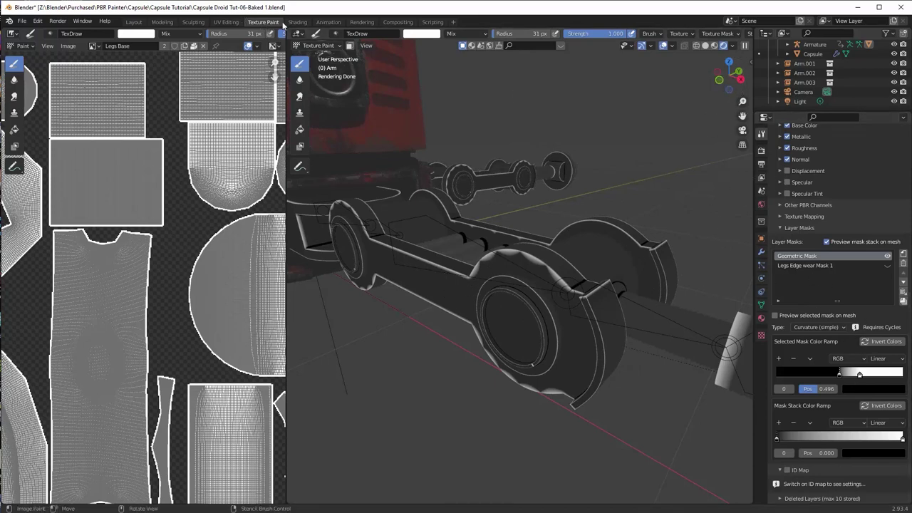
# Step: Switch to the Layout workspace, enter Edit Mode on the leg mesh and get close to the leg joints
pyautogui.click(133, 22)
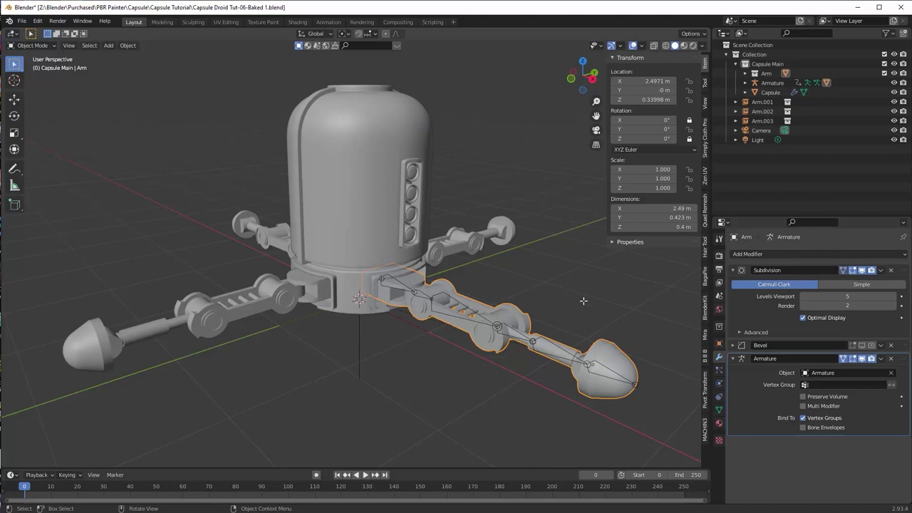
pyautogui.press('a')
pyautogui.press('Tab')
pyautogui.press('KP_Decimal')
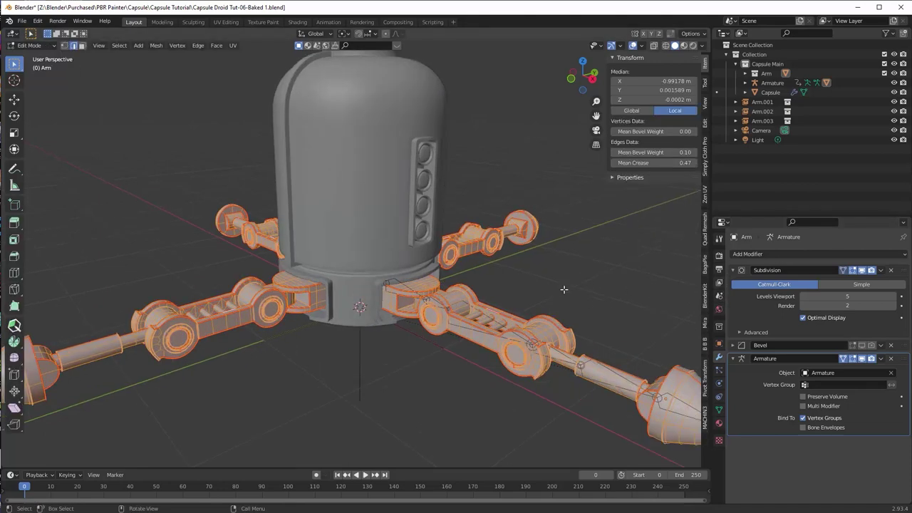
pyautogui.keyDown('shift'); pyautogui.moveTo(553, 295); pyautogui.dragTo(439, 238, button='middle'); pyautogui.keyUp('shift')
pyautogui.scroll(2, 494, 254)
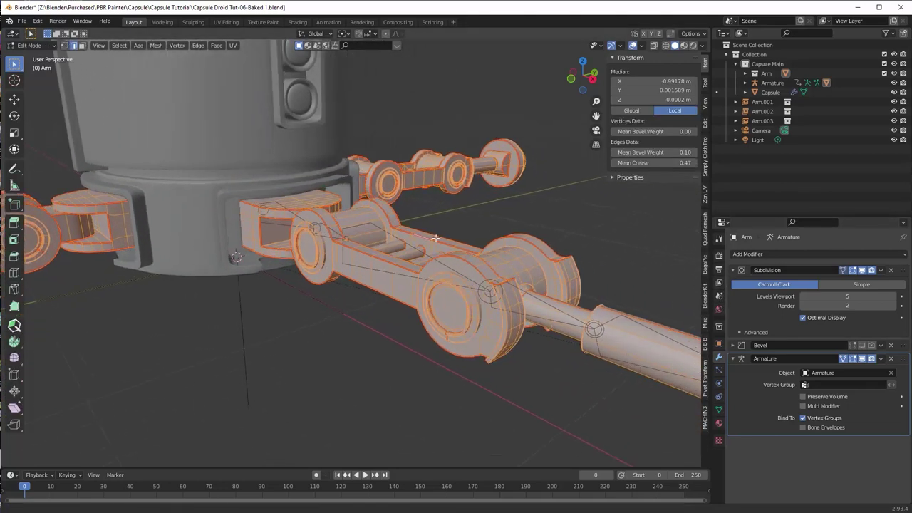
pyautogui.scroll(2, 439, 238)
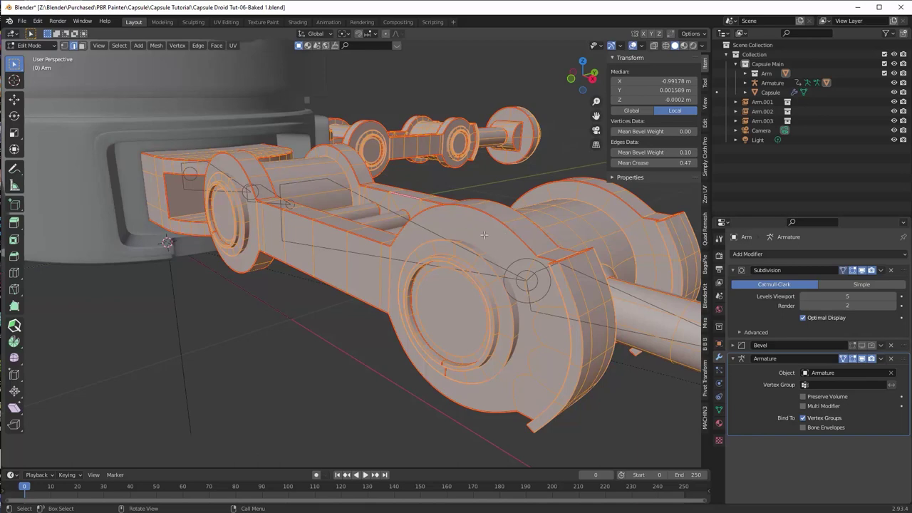
# Step: Turn off the Subdivision modifier's effect in Edit Mode so the leg's base mesh is shown
pyautogui.click(719, 257)
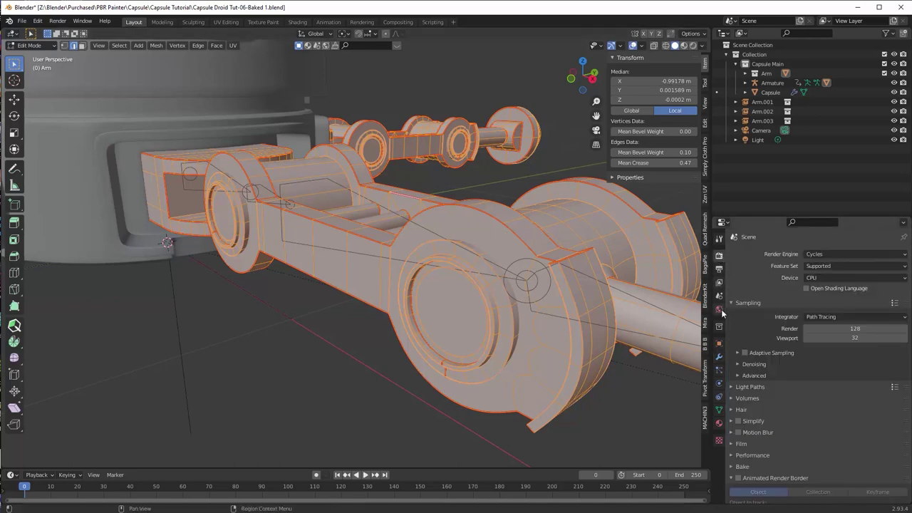
pyautogui.click(719, 357)
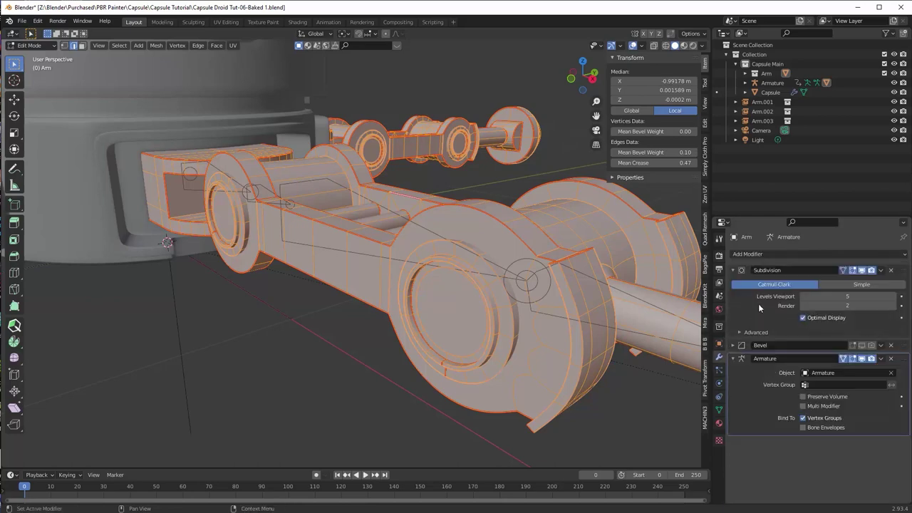
pyautogui.click(851, 271)
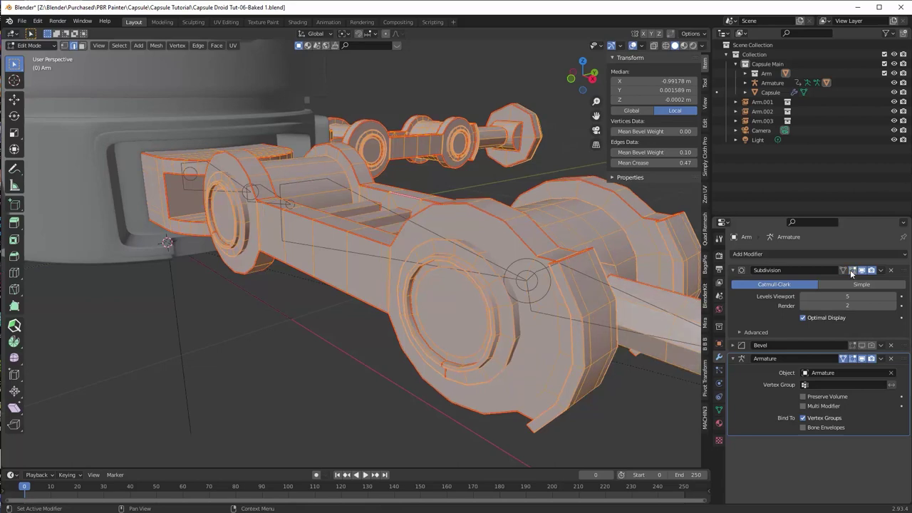
pyautogui.moveTo(489, 253); pyautogui.dragTo(496, 238, button='middle')
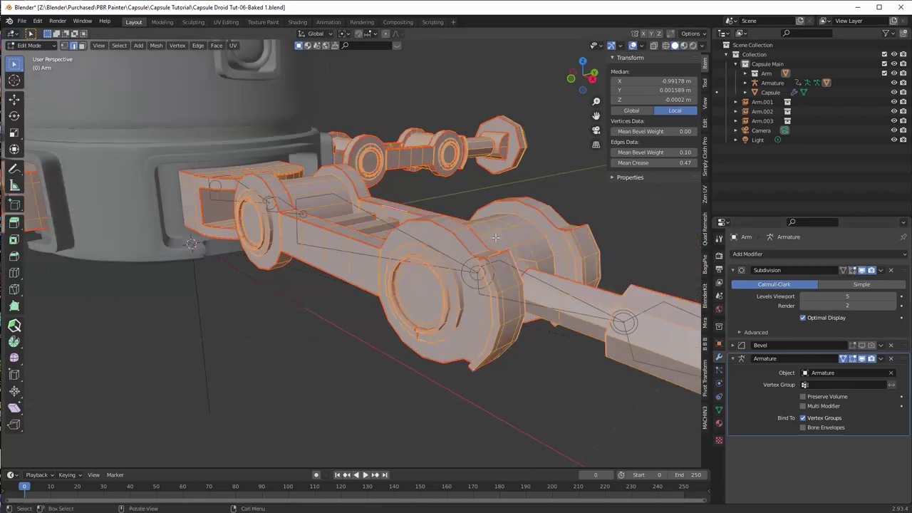
# Step: Select the outer round faces of the leg joints on both sides in face mode and hide all unselected geometry
pyautogui.press('3')
pyautogui.click(457, 246)
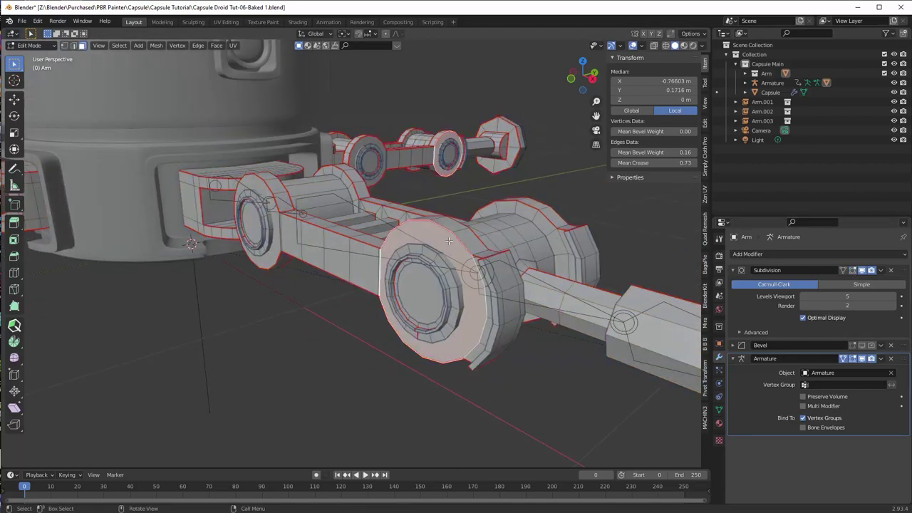
pyautogui.keyDown('shift'); pyautogui.click(267, 192); pyautogui.keyUp('shift')
pyautogui.moveTo(312, 206); pyautogui.dragTo(223, 221, button='middle')
pyautogui.keyDown('shift'); pyautogui.click(233, 203); pyautogui.keyUp('shift')
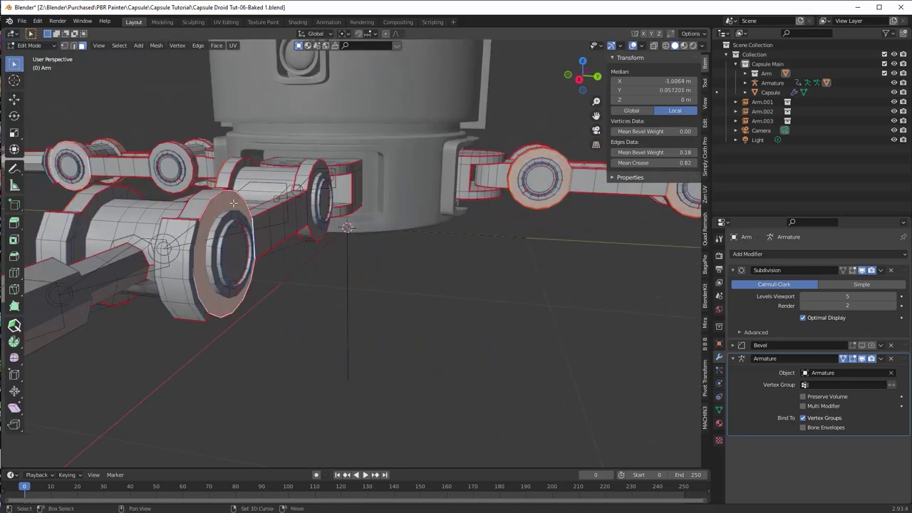
pyautogui.moveTo(316, 173); pyautogui.dragTo(426, 206, button='middle')
pyautogui.hotkey('shift', 'h')
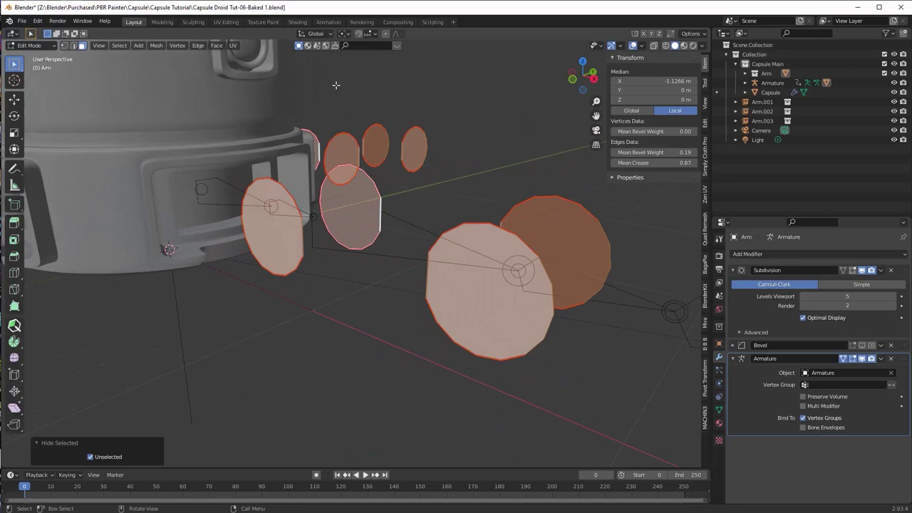
# Step: Switch to the UV Editing workspace and inset the isolated round joint faces by about 0.028 m
pyautogui.click(225, 21)
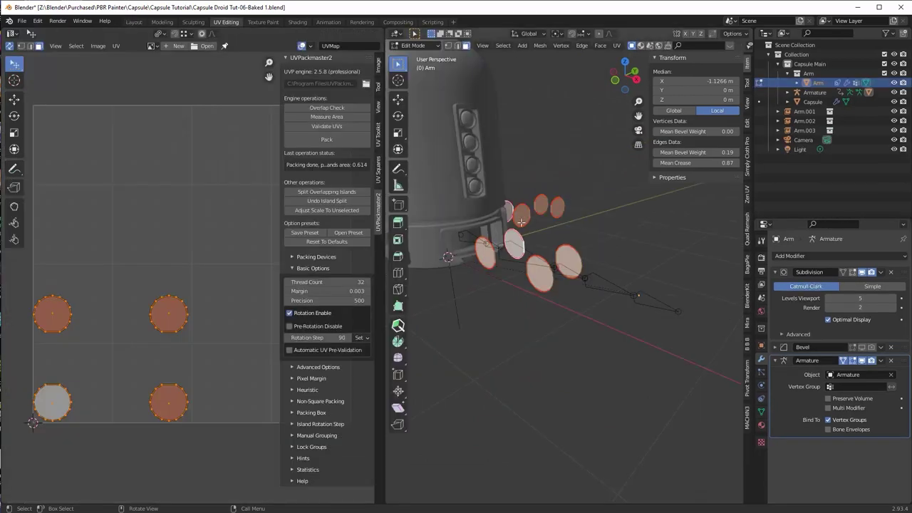
pyautogui.scroll(4, 553, 255)
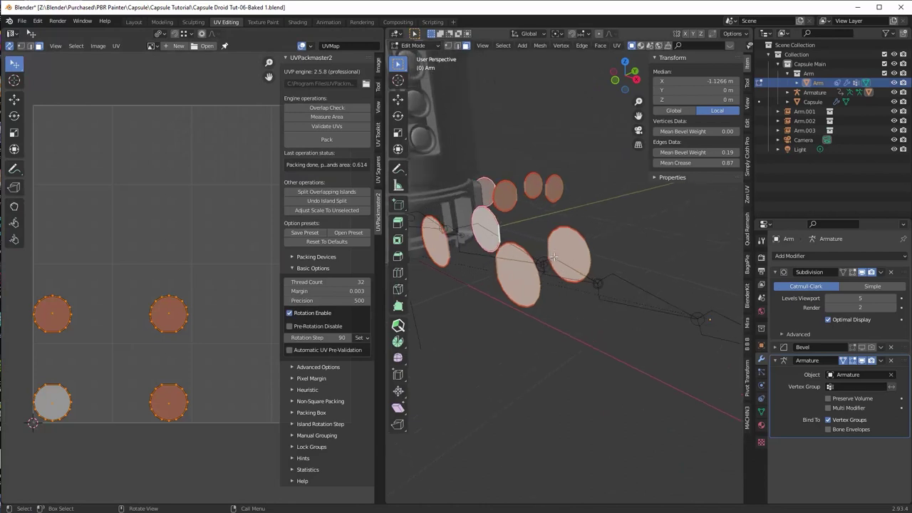
pyautogui.press('i')
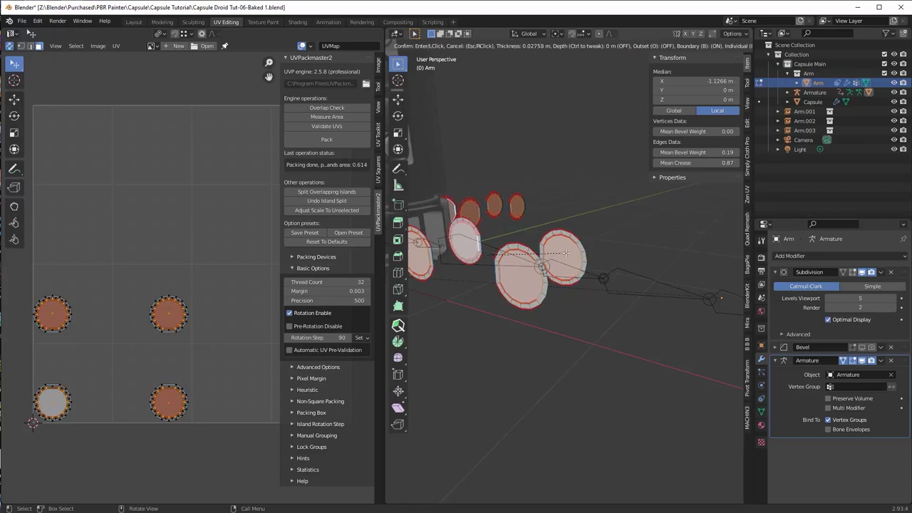
pyautogui.click(565, 252)
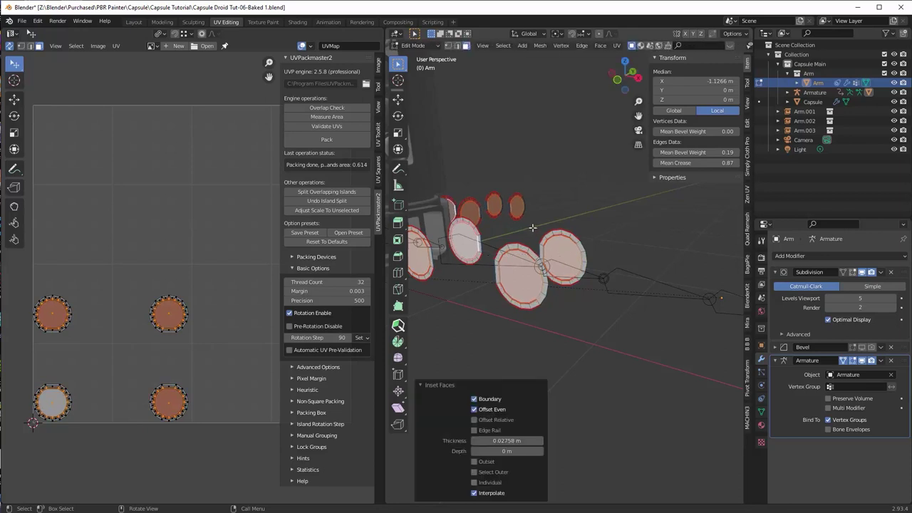
# Step: Reveal the hidden leg geometry and leave UV Editing for the Texture Paint workspace
pyautogui.hotkey('alt', 'h')
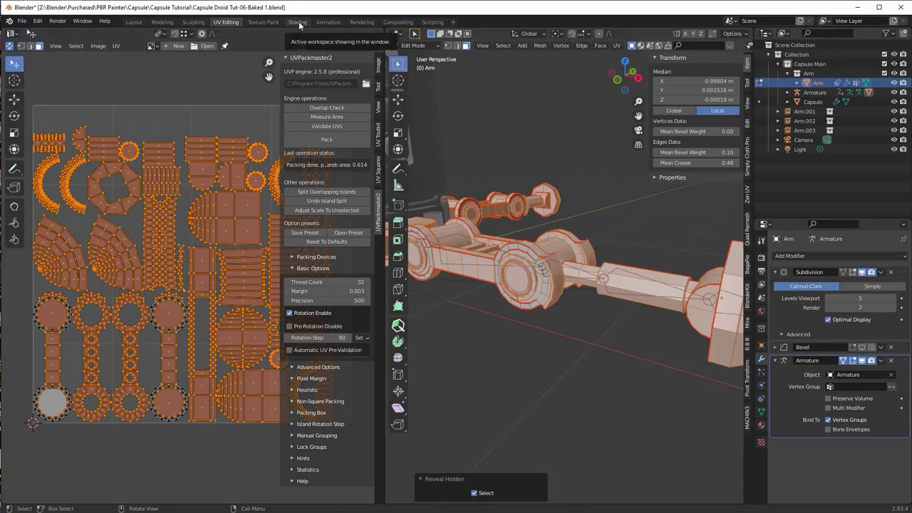
pyautogui.click(277, 24)
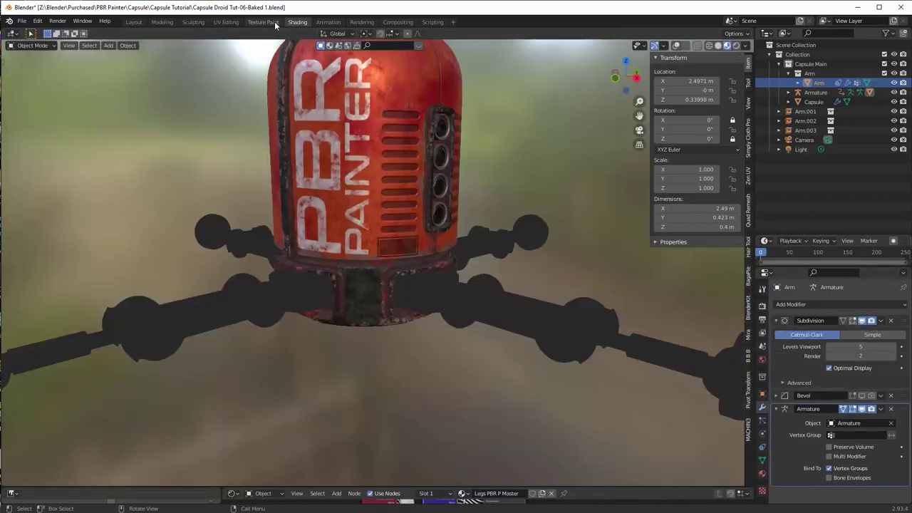
# Step: Return to the Texture Paint workspace and examine the geometric curvature mask around the inset round leg joints
pyautogui.click(264, 22)
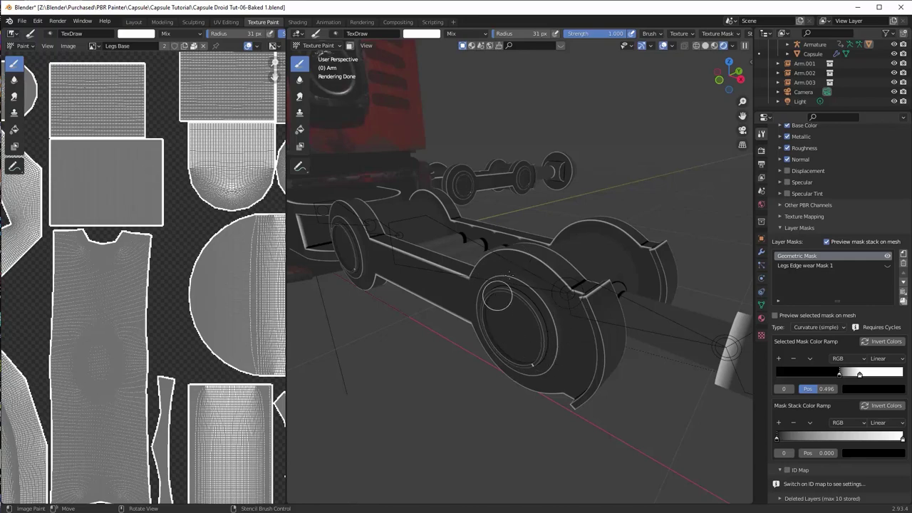
pyautogui.scroll(5, 559, 314)
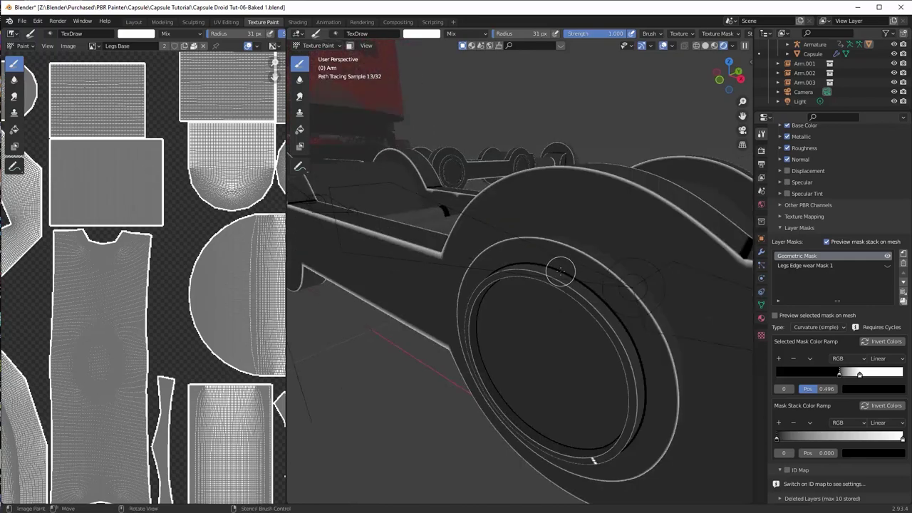
pyautogui.scroll(-5, 561, 292)
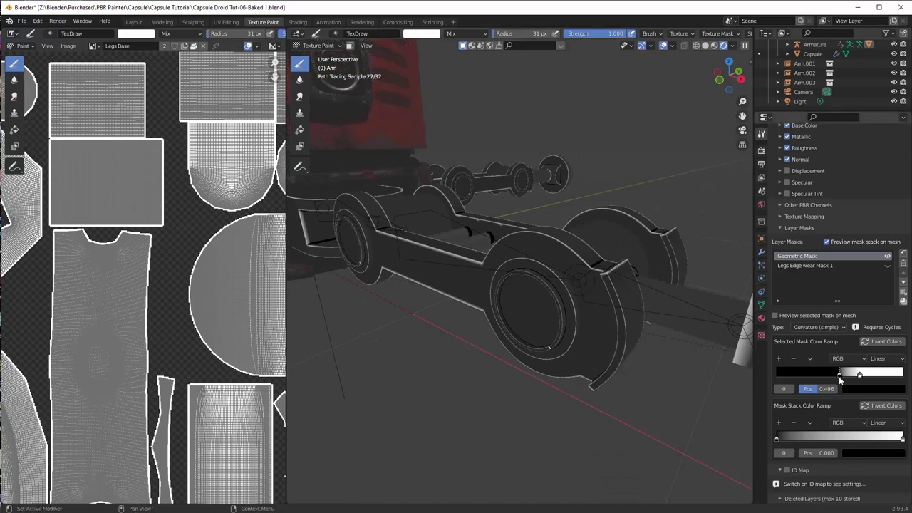
pyautogui.click(840, 377)
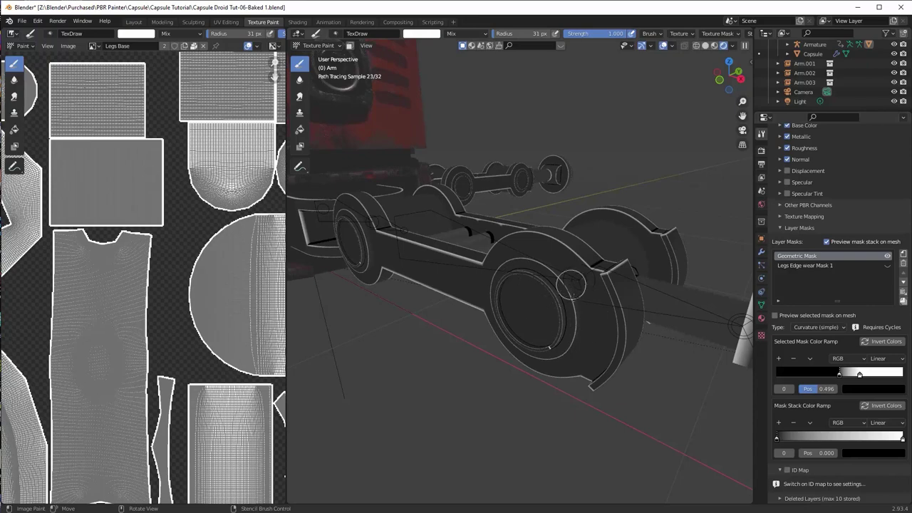
pyautogui.moveTo(525, 268)
pyautogui.mouseDown(button='middle')
pyautogui.moveTo(496, 254)
pyautogui.moveTo(511, 269)
pyautogui.mouseUp(button='middle')
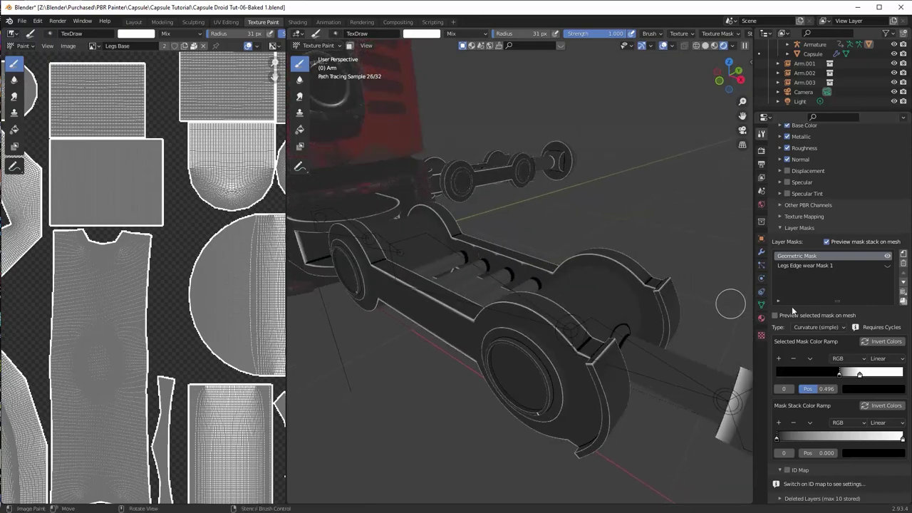
pyautogui.moveTo(552, 291); pyautogui.dragTo(557, 285, button='middle')
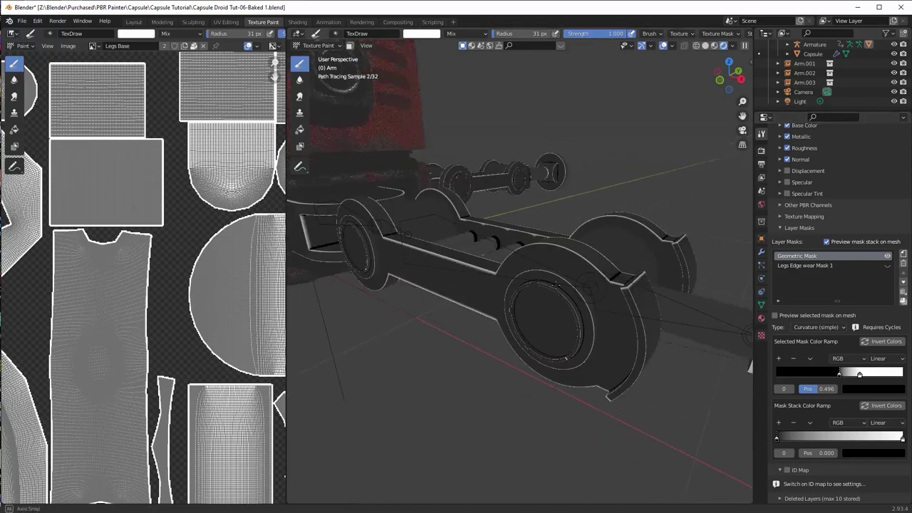
# Step: Merge the visible masks into a 4096 × 4096 mask named Legs Edge wear Mask 2
pyautogui.click(903, 293)
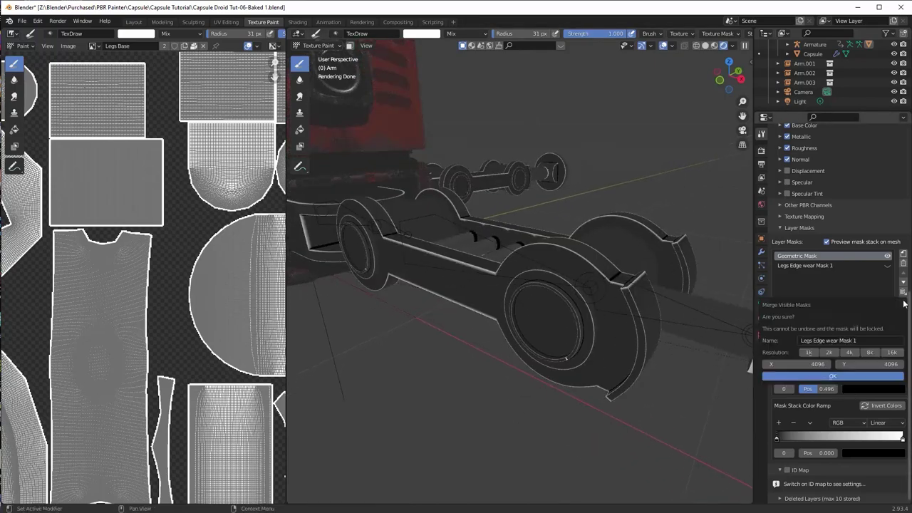
pyautogui.click(848, 342)
pyautogui.hotkey('ctrl', 'a')
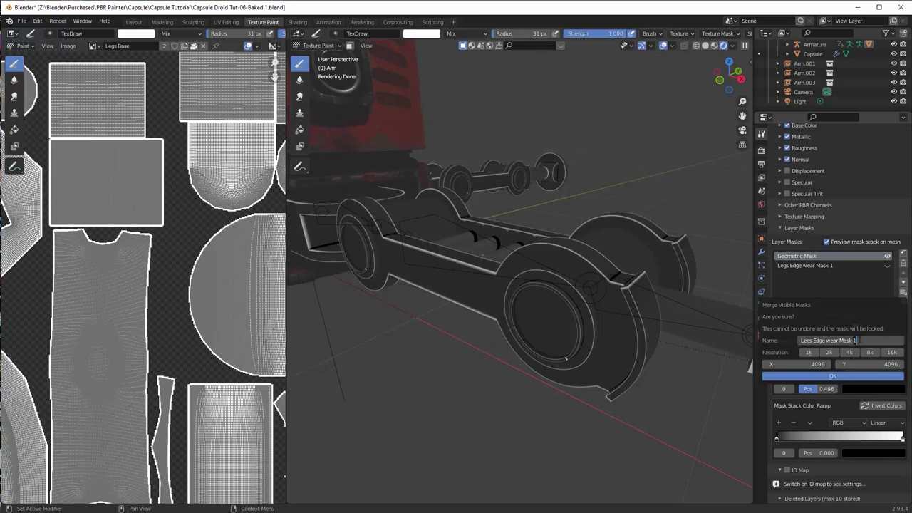
pyautogui.press('Return')
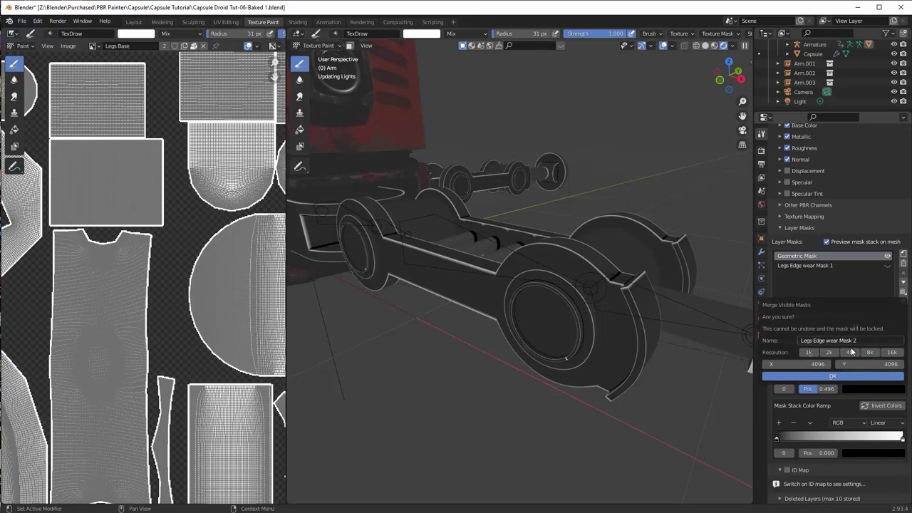
pyautogui.click(811, 377)
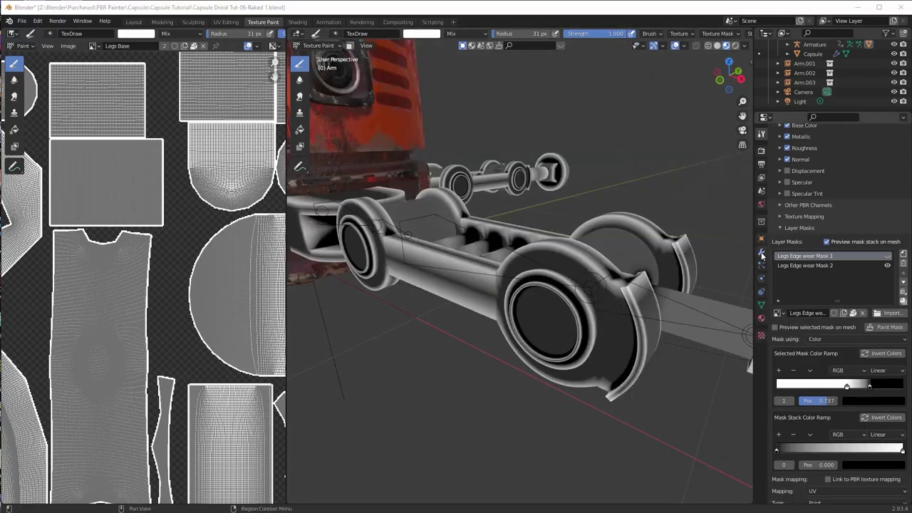
# Step: Set the leg's Subdivision modifier viewport level to 1
pyautogui.click(761, 253)
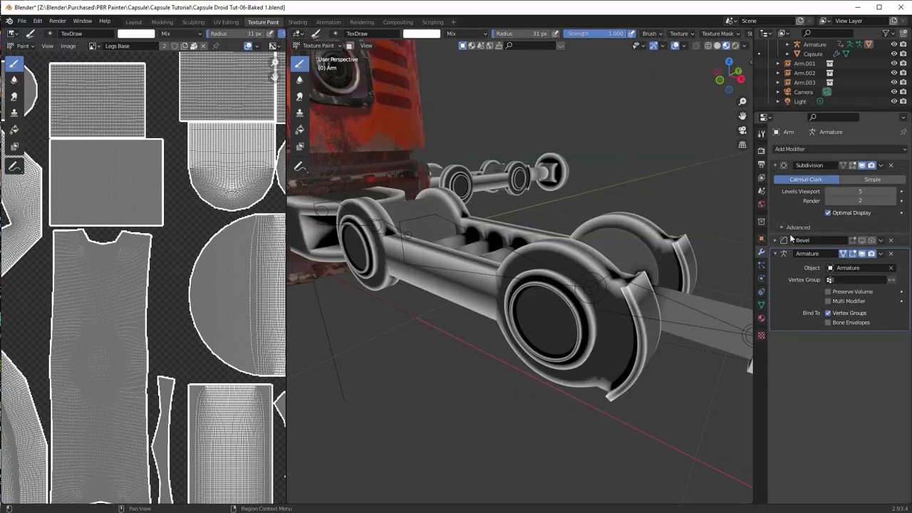
pyautogui.click(860, 191)
pyautogui.write('1')
pyautogui.press('Return')
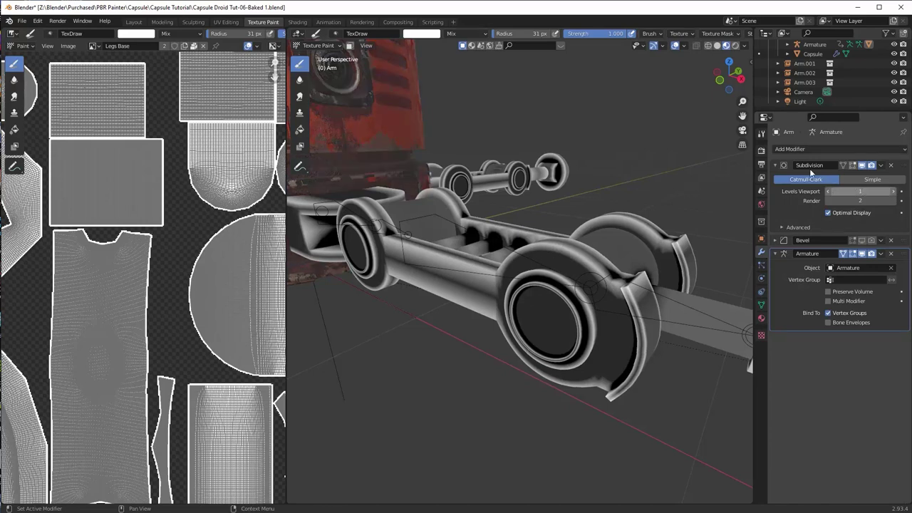
# Step: Tighten the color ramp of Legs Edge wear Mask 2 with the black stop at 0.324 and the white stop at 0.540
pyautogui.click(761, 135)
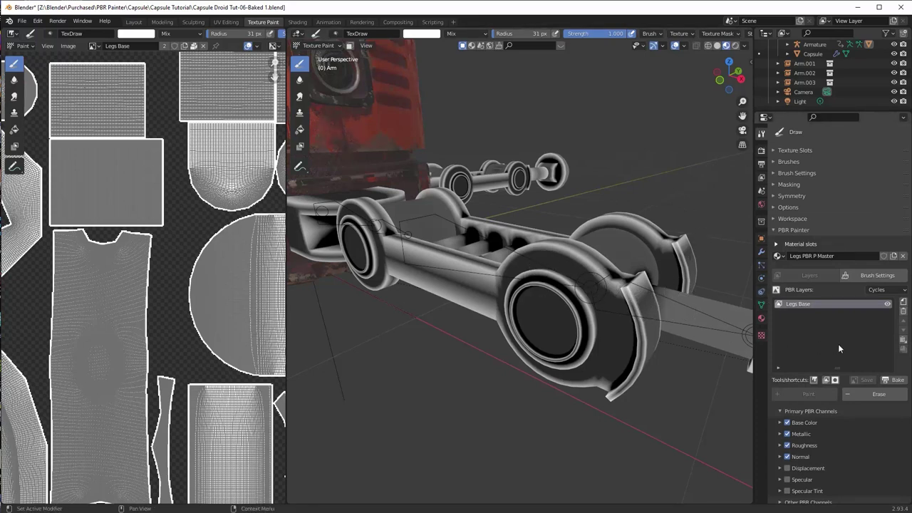
pyautogui.scroll(-8, 839, 342)
pyautogui.click(825, 317)
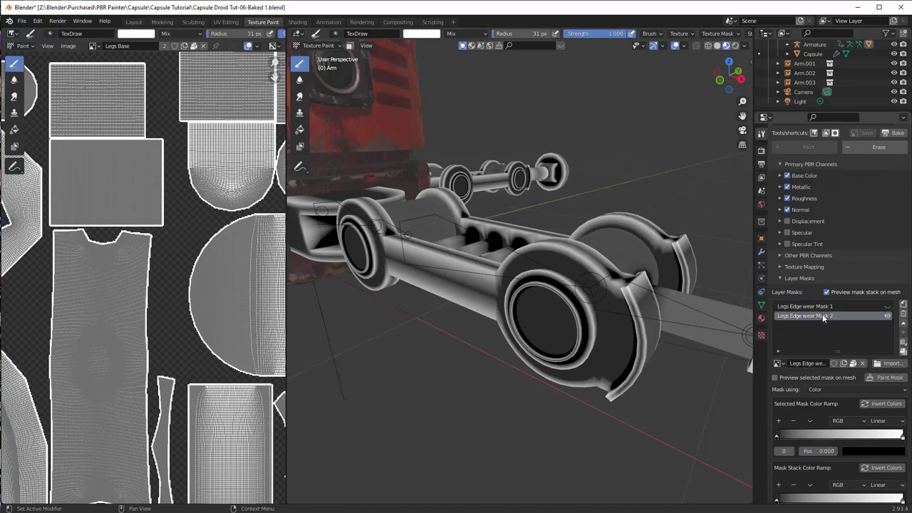
pyautogui.scroll(-1, 792, 402)
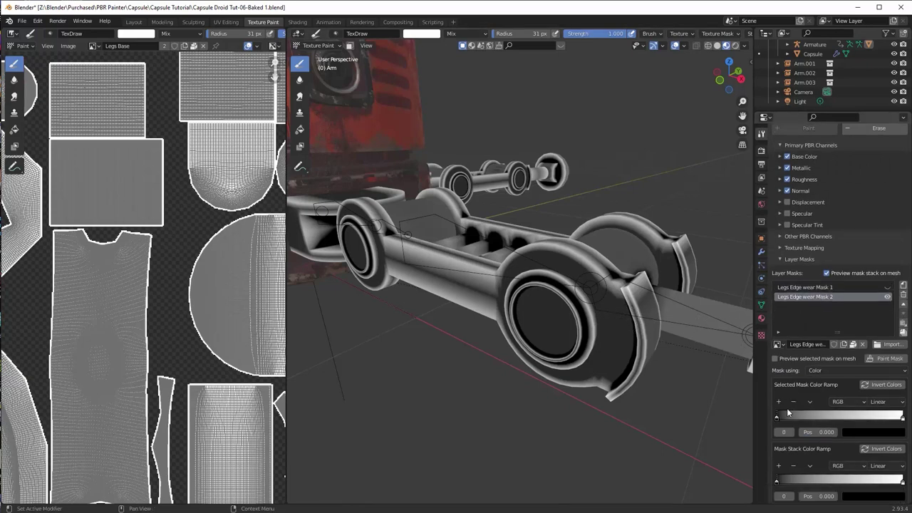
pyautogui.moveTo(777, 418); pyautogui.dragTo(820, 413)
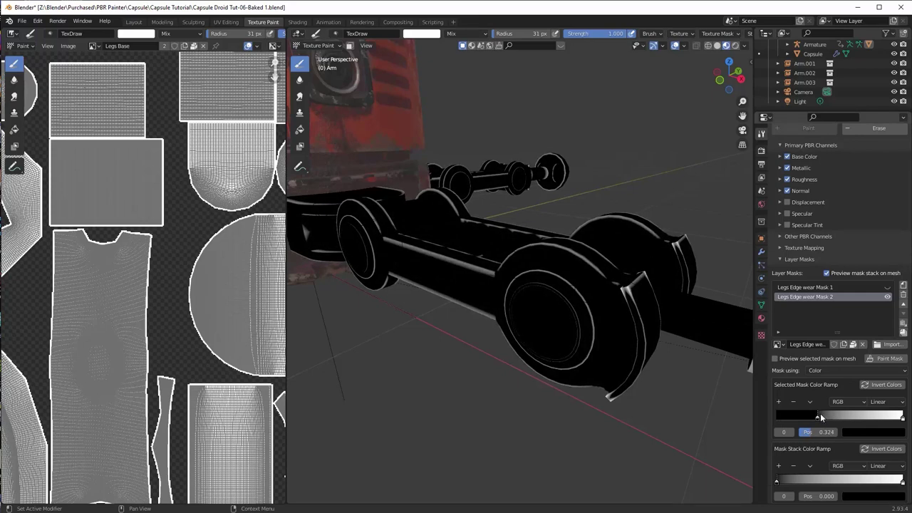
pyautogui.moveTo(902, 418); pyautogui.dragTo(845, 418)
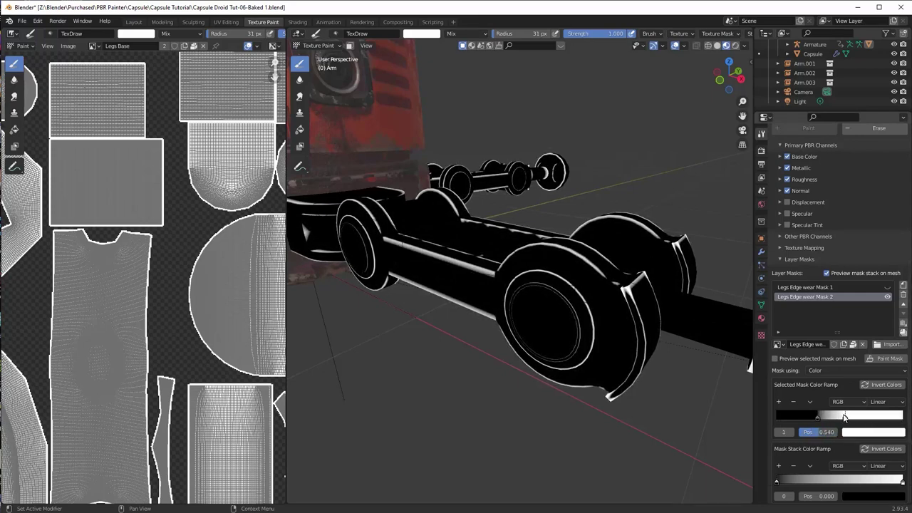
# Step: Show Legs Edge wear Mask 1 together with Mask 2 and move the mask stack ramp's white stop to 0.673
pyautogui.click(887, 287)
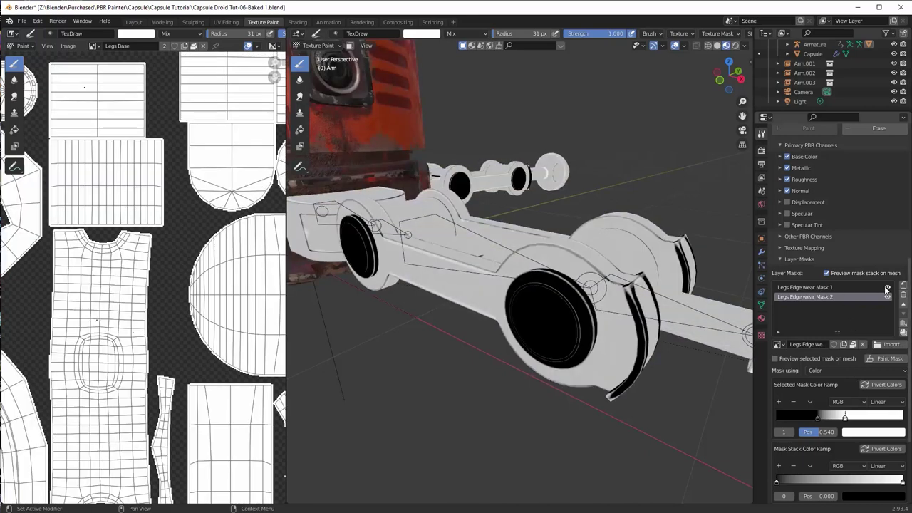
pyautogui.click(823, 288)
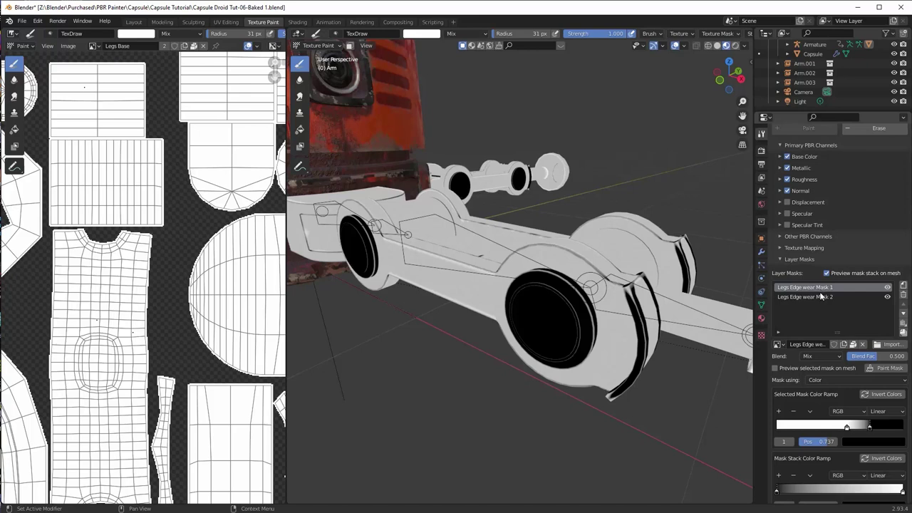
pyautogui.scroll(-3, 855, 357)
pyautogui.click(816, 240)
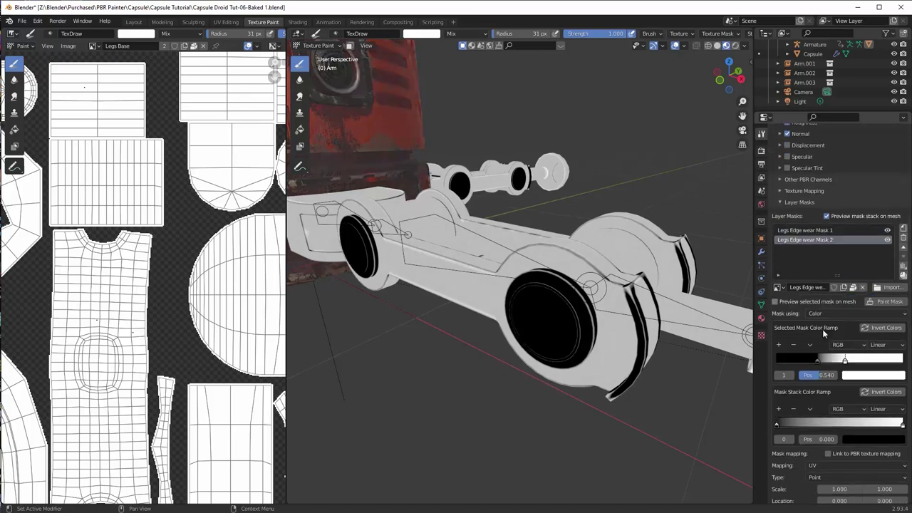
pyautogui.moveTo(827, 360); pyautogui.dragTo(776, 360)
pyautogui.click(819, 230)
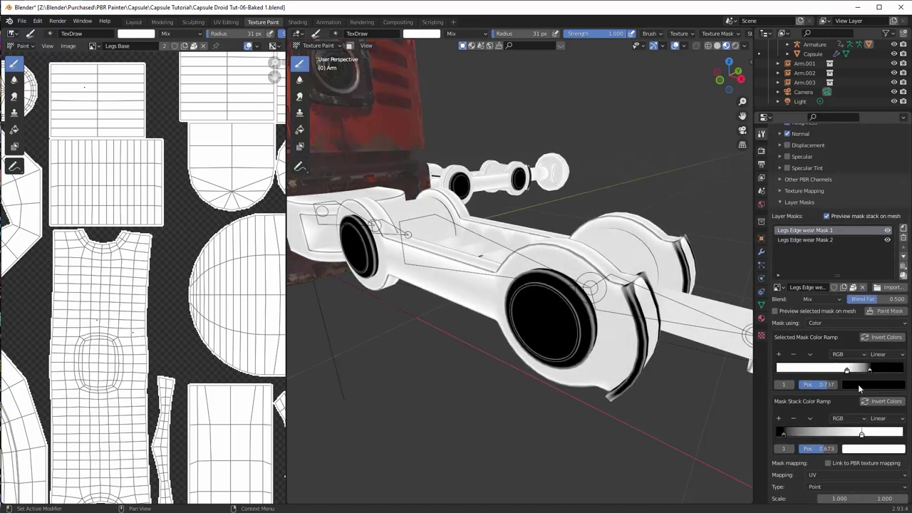
# Step: Swap the black and white stops of Legs Edge wear Mask 2's color ramp, with white at 0.079, and preview the mask stack
pyautogui.click(775, 310)
pyautogui.click(810, 240)
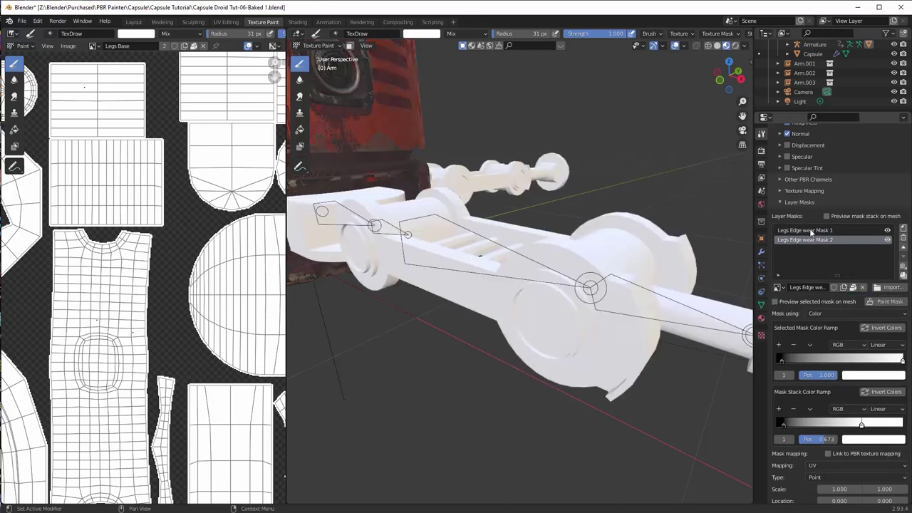
pyautogui.click(783, 361)
pyautogui.moveTo(782, 360); pyautogui.dragTo(870, 360)
pyautogui.moveTo(902, 360); pyautogui.dragTo(787, 361)
pyautogui.click(827, 216)
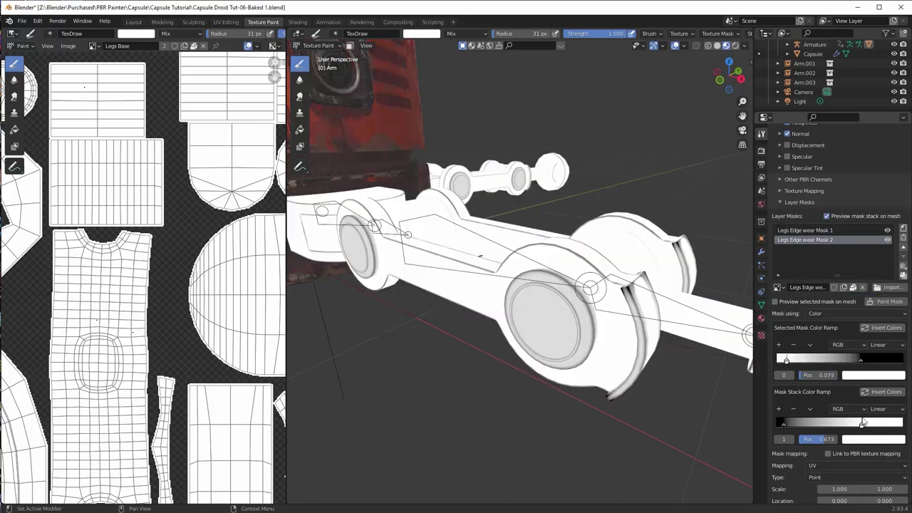
# Step: Narrow the mask stack color ramp with white at 0.518 and move Legs Edge wear Mask 2's black stop to 0.500
pyautogui.moveTo(871, 361); pyautogui.dragTo(874, 360)
pyautogui.moveTo(784, 424); pyautogui.dragTo(850, 428)
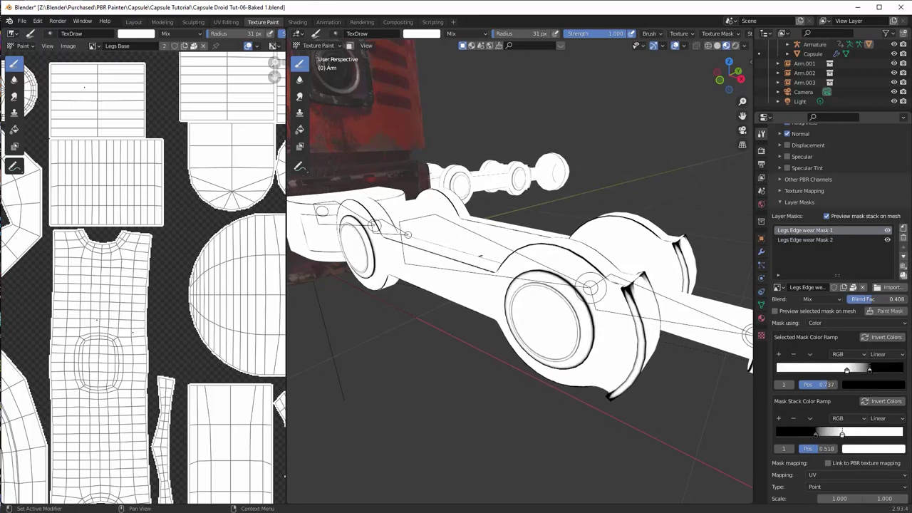
pyautogui.click(789, 361)
pyautogui.moveTo(790, 361); pyautogui.dragTo(836, 357)
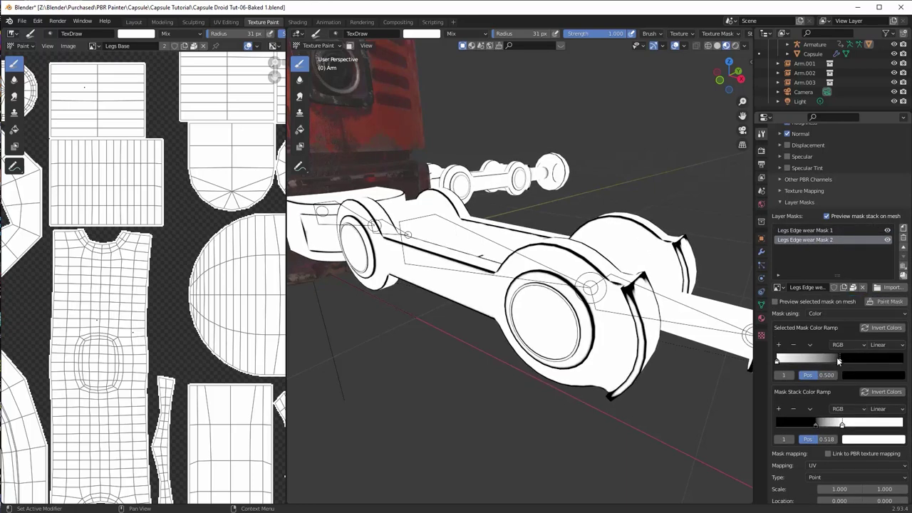
# Step: Toggle Legs Edge wear Mask 1 off and on to compare, and set its blend factor to 0.315
pyautogui.click(805, 231)
pyautogui.click(887, 230)
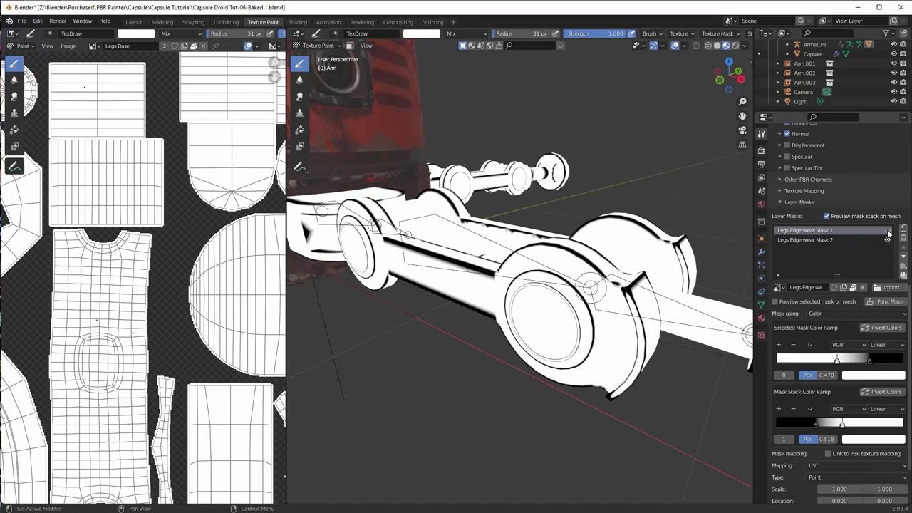
pyautogui.click(887, 231)
pyautogui.moveTo(876, 299); pyautogui.dragTo(872, 299)
pyautogui.click(806, 239)
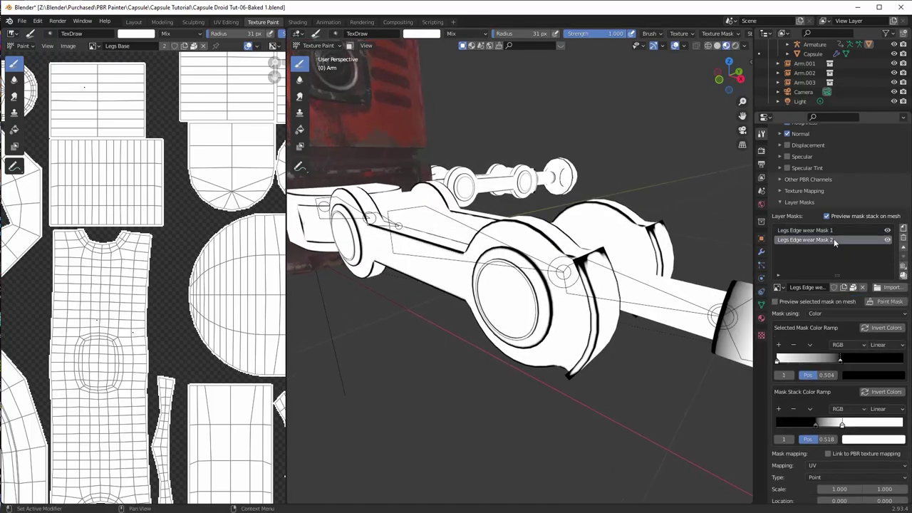
# Step: Preview Legs Edge wear Mask 2 on its own and move its color ramp's black stop to 0.169
pyautogui.click(776, 302)
pyautogui.click(780, 360)
pyautogui.moveTo(781, 362)
pyautogui.mouseDown()
pyautogui.moveTo(808, 362)
pyautogui.moveTo(780, 360)
pyautogui.moveTo(797, 360)
pyautogui.mouseUp()
# Step: Set the mask stack ramp's black stop to 0.237 and Legs Edge wear Mask 1's white stop to 0.572
pyautogui.click(823, 231)
pyautogui.click(827, 216)
pyautogui.moveTo(816, 434); pyautogui.dragTo(806, 433)
pyautogui.moveTo(562, 271); pyautogui.dragTo(570, 262, button='middle')
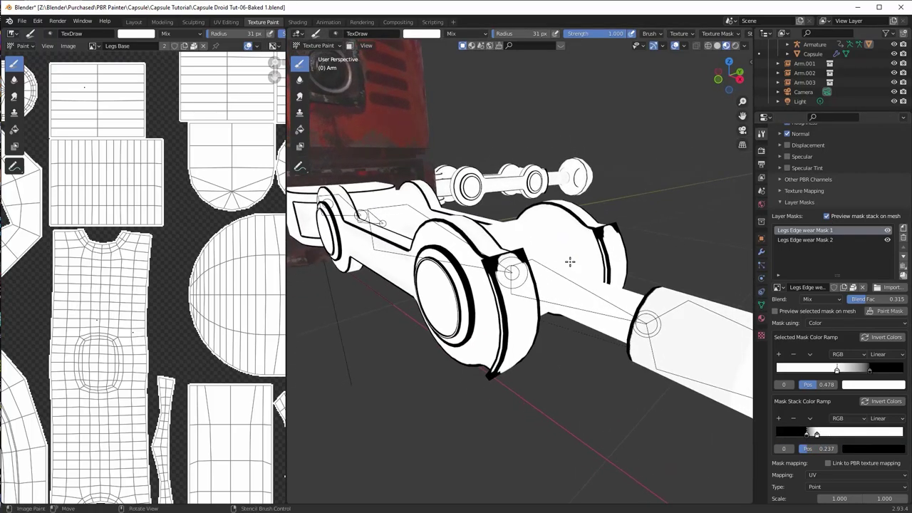
pyautogui.moveTo(836, 369); pyautogui.dragTo(849, 368)
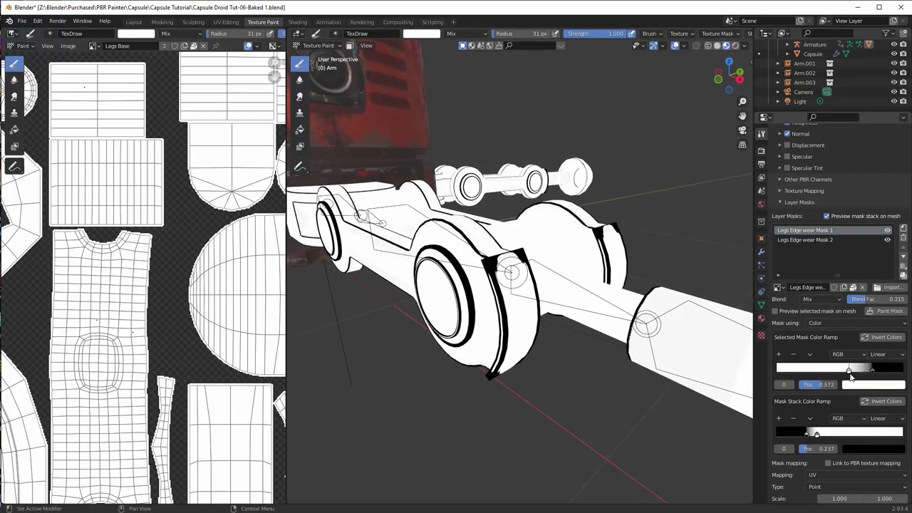
pyautogui.moveTo(817, 434); pyautogui.dragTo(823, 434)
# Step: Reset the color ramps of Legs Edge wear Mask 2 and the mask stack to their full range
pyautogui.click(824, 239)
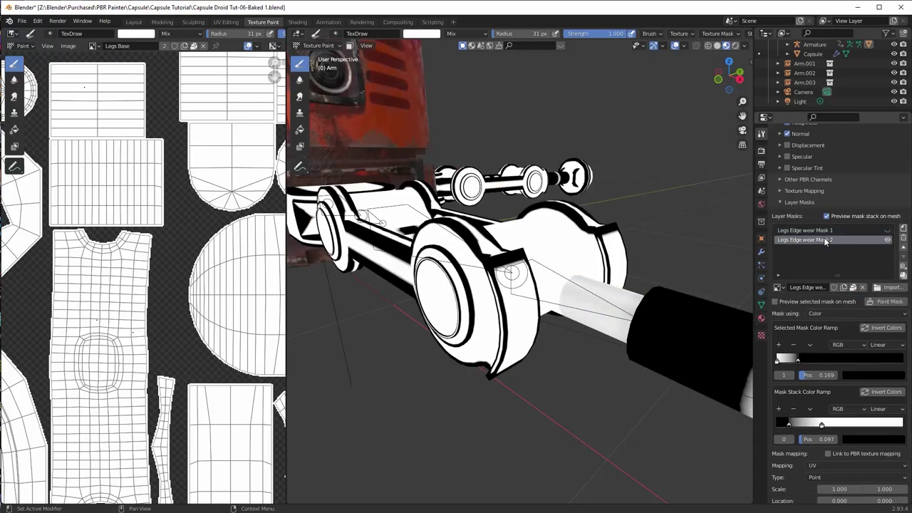
pyautogui.moveTo(840, 360); pyautogui.dragTo(903, 361)
pyautogui.click(777, 361)
pyautogui.moveTo(788, 425); pyautogui.dragTo(776, 425)
pyautogui.moveTo(822, 425); pyautogui.dragTo(903, 424)
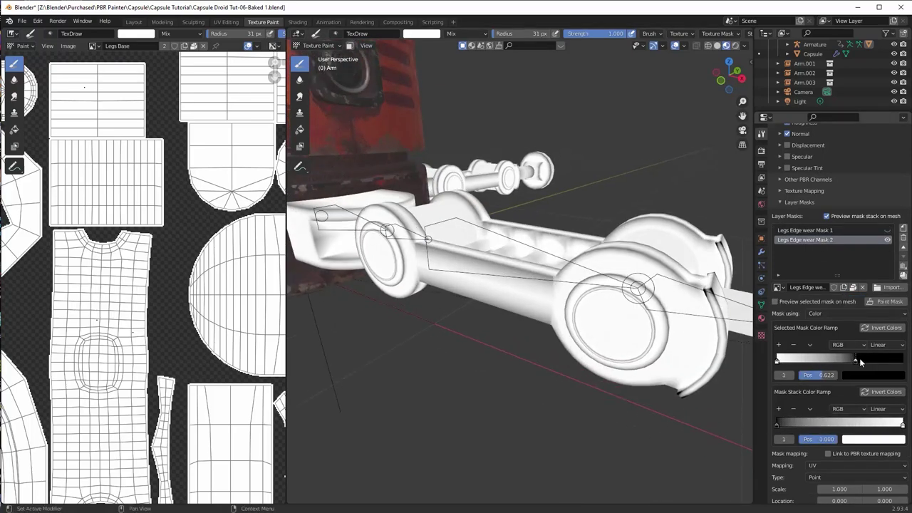
# Step: Sharpen Legs Edge wear Mask 2's color ramp with a stop at 0.367 and set Mask 1's white stop to 0.216
pyautogui.moveTo(860, 358)
pyautogui.mouseDown()
pyautogui.moveTo(783, 357)
pyautogui.moveTo(823, 360)
pyautogui.mouseUp()
pyautogui.click(839, 230)
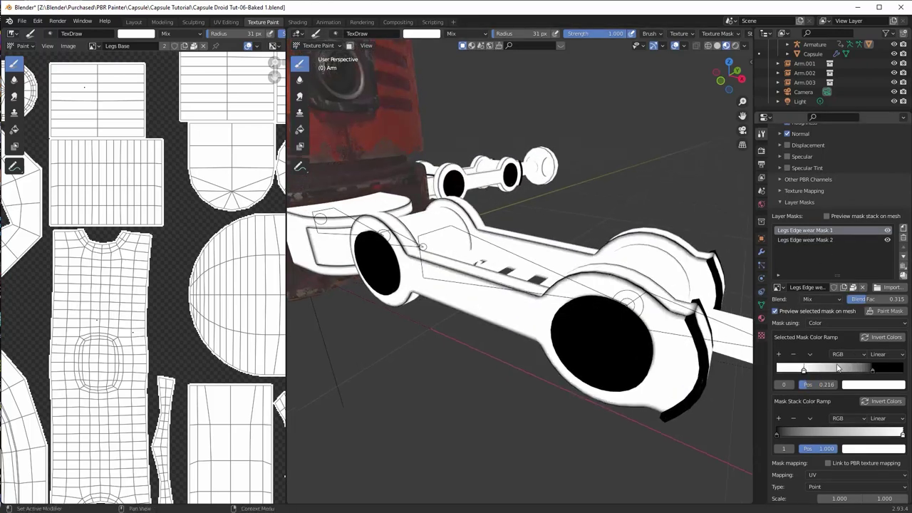
# Step: Move Legs Edge wear Mask 2 above Mask 1 in the mask stack and preview it alone on the mesh
pyautogui.click(821, 240)
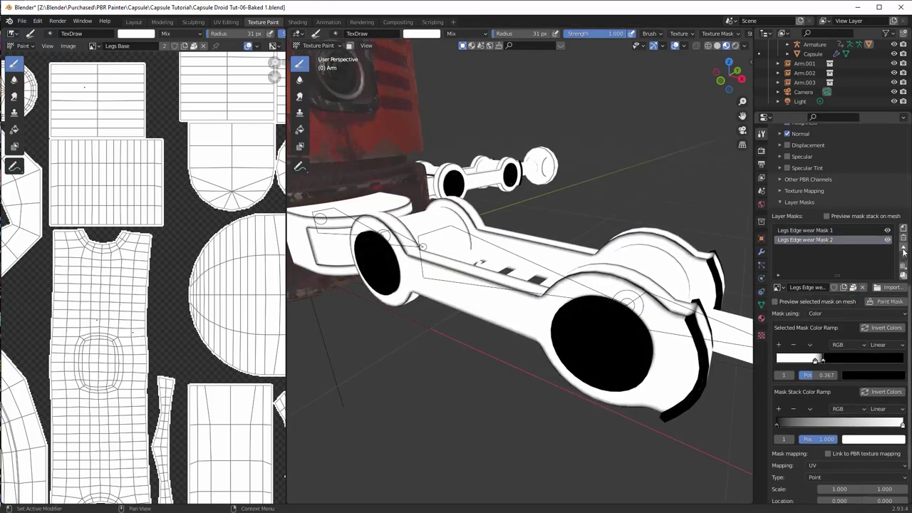
pyautogui.click(904, 250)
pyautogui.click(776, 311)
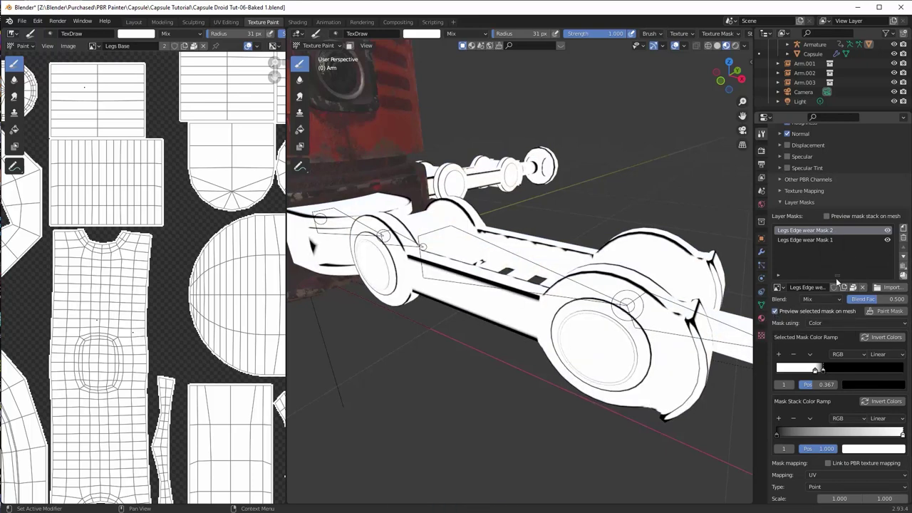
# Step: Blend Legs Edge wear Mask 2 in Screen mode with a blend factor of 1.000 and preview the whole mask stack on the mesh
pyautogui.click(820, 299)
pyautogui.click(826, 263)
pyautogui.click(826, 216)
pyautogui.click(821, 299)
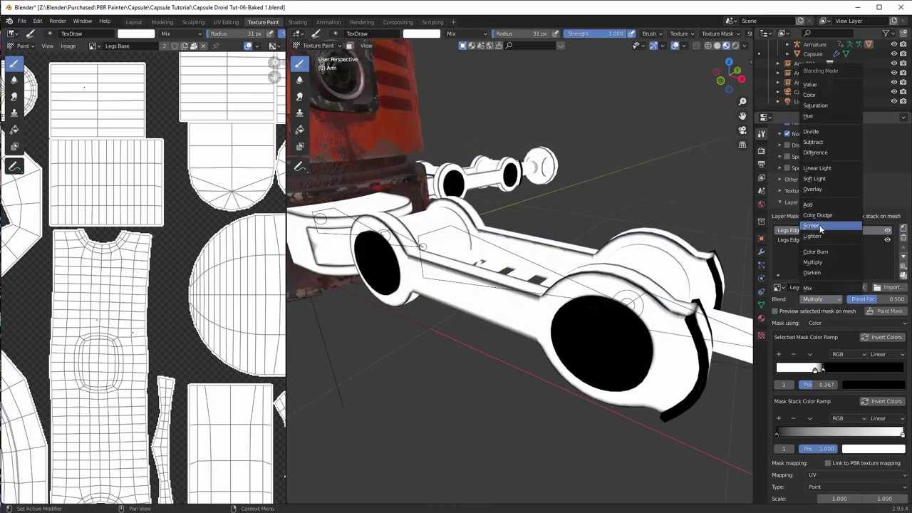
pyautogui.click(815, 226)
pyautogui.moveTo(876, 299); pyautogui.dragTo(905, 299)
# Step: Set Legs Edge wear Mask 2's color ramp to a white stop at 0.007 and a black stop at 0.245, and turn off the stack preview
pyautogui.moveTo(815, 369)
pyautogui.mouseDown()
pyautogui.moveTo(777, 370)
pyautogui.moveTo(807, 369)
pyautogui.mouseUp()
pyautogui.click(778, 369)
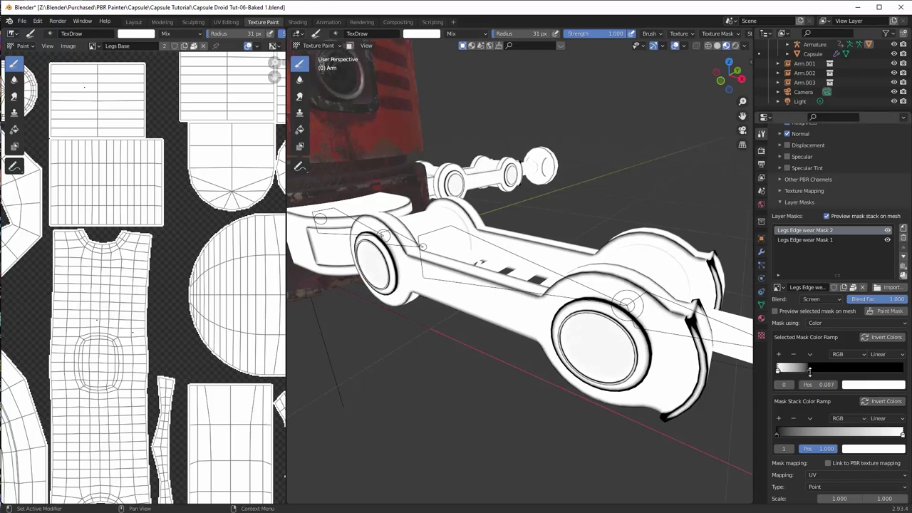
pyautogui.moveTo(815, 368); pyautogui.dragTo(813, 369)
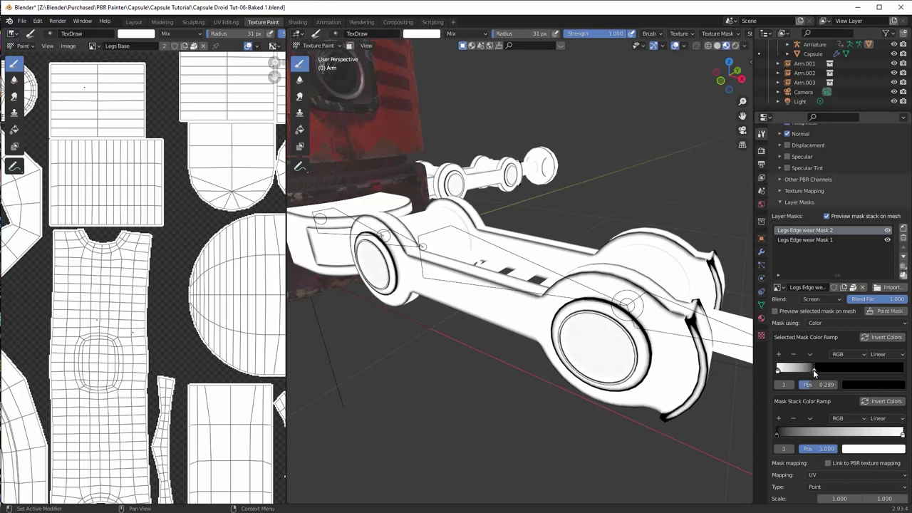
pyautogui.click(826, 216)
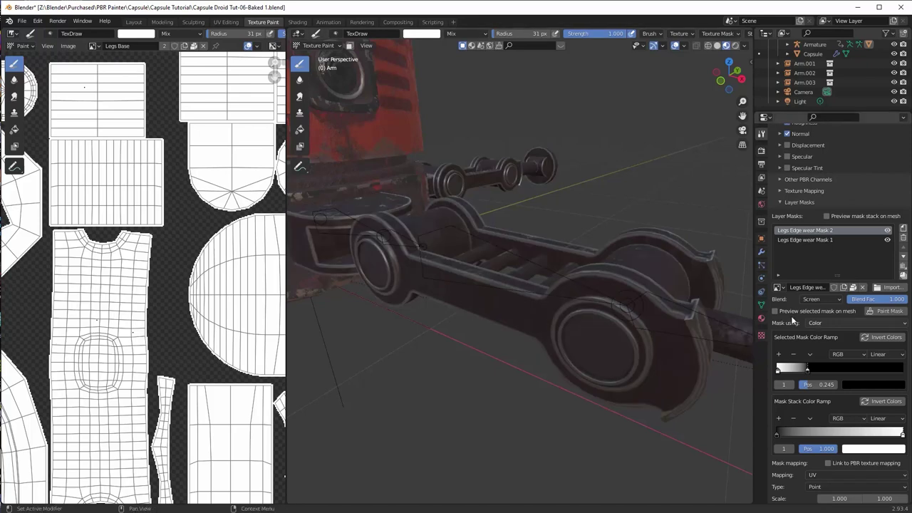
# Step: Set the white stop of the mask stack color ramp to 0.266, keeping the black stop at 0.000
pyautogui.moveTo(776, 435)
pyautogui.mouseDown()
pyautogui.moveTo(786, 433)
pyautogui.moveTo(775, 434)
pyautogui.mouseUp()
pyautogui.moveTo(902, 433); pyautogui.dragTo(833, 433)
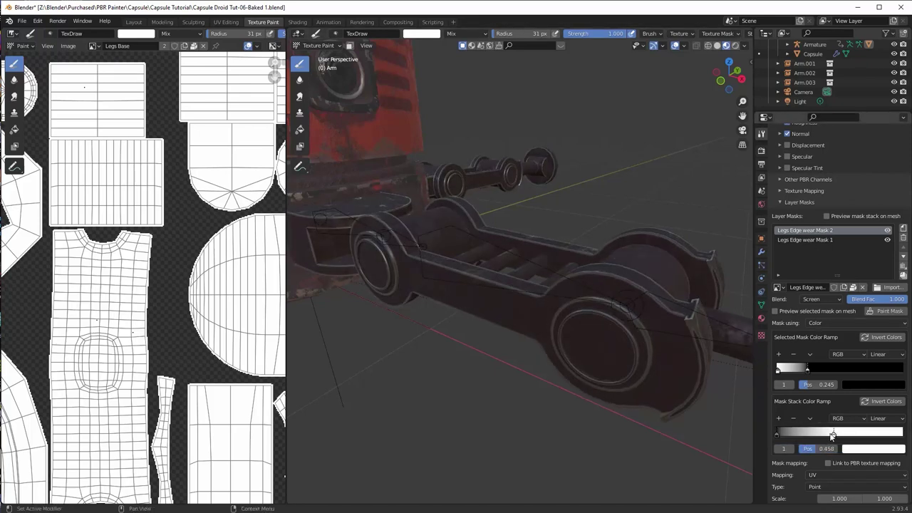
pyautogui.moveTo(684, 378); pyautogui.dragTo(608, 332, button='middle')
pyautogui.scroll(-2, 630, 351)
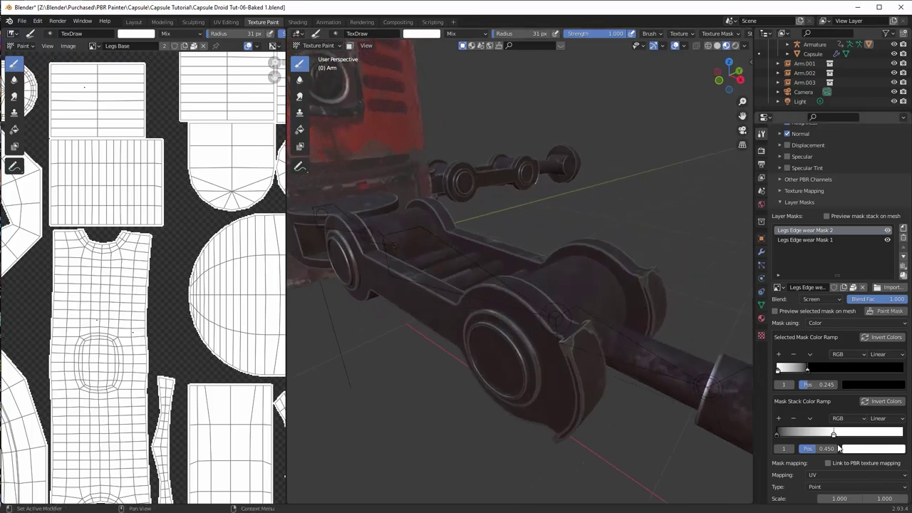
pyautogui.moveTo(833, 436); pyautogui.dragTo(803, 435)
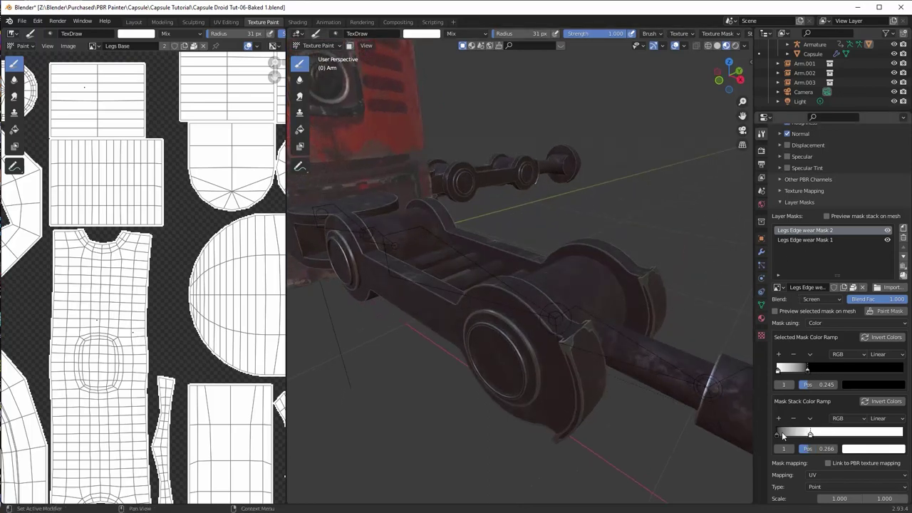
pyautogui.click(783, 434)
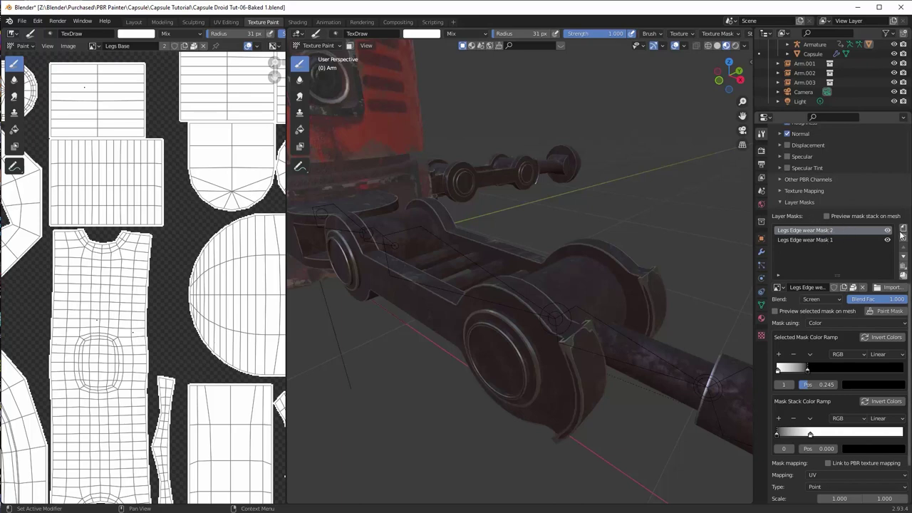
# Step: Preview the mask stack on the mesh and add a Procedural mask on top of the edge wear masks
pyautogui.click(827, 216)
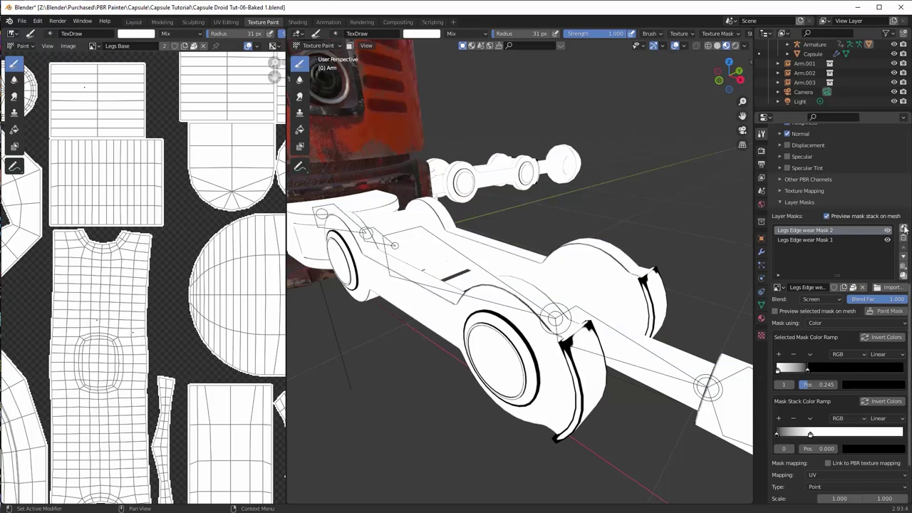
pyautogui.click(904, 228)
pyautogui.click(847, 243)
pyautogui.click(841, 276)
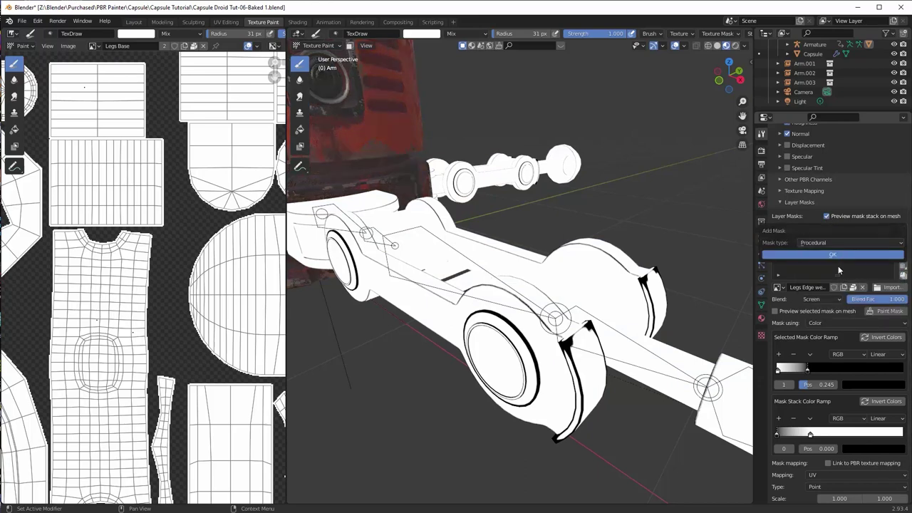
pyautogui.click(834, 255)
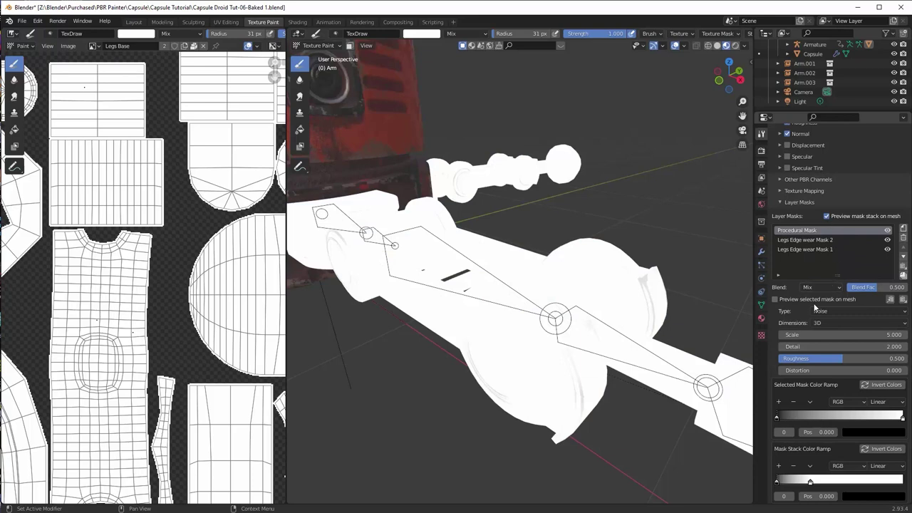
# Step: Set the procedural noise mask's scale to 57.7, detail to 14.4 and roughness to 0.679, and sharpen its color ramp near the middle
pyautogui.moveTo(814, 334); pyautogui.dragTo(905, 334)
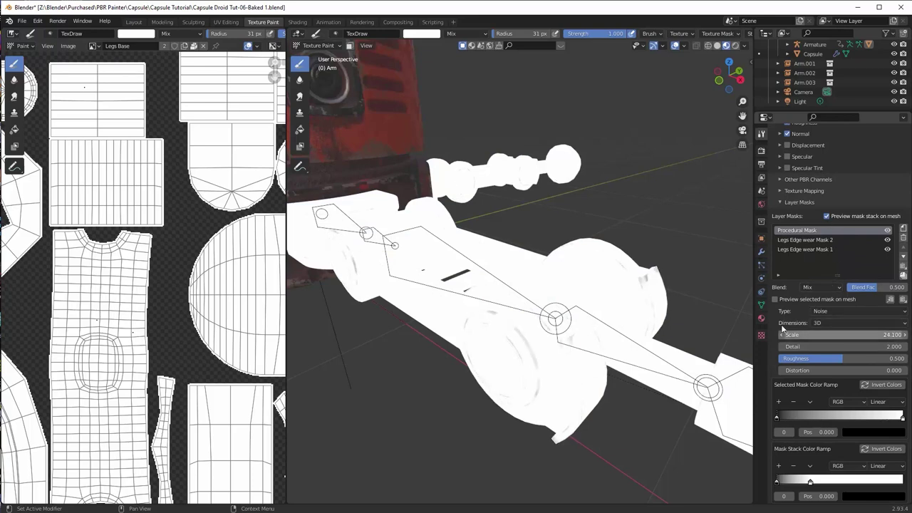
pyautogui.click(775, 299)
pyautogui.moveTo(793, 335); pyautogui.dragTo(891, 335)
pyautogui.moveTo(815, 346); pyautogui.dragTo(838, 358)
pyautogui.moveTo(800, 416); pyautogui.dragTo(860, 418)
pyautogui.moveTo(899, 417); pyautogui.dragTo(851, 417)
# Step: Blend the procedural mask over the stack as Multiply with a factor of 0.623 and set its ramp's white stop to 0.507
pyautogui.click(821, 287)
pyautogui.click(821, 255)
pyautogui.click(827, 217)
pyautogui.moveTo(876, 287); pyautogui.dragTo(891, 287)
pyautogui.moveTo(838, 417)
pyautogui.mouseDown()
pyautogui.moveTo(868, 418)
pyautogui.moveTo(820, 418)
pyautogui.moveTo(870, 418)
pyautogui.moveTo(839, 417)
pyautogui.mouseUp()
pyautogui.scroll(3, 581, 297)
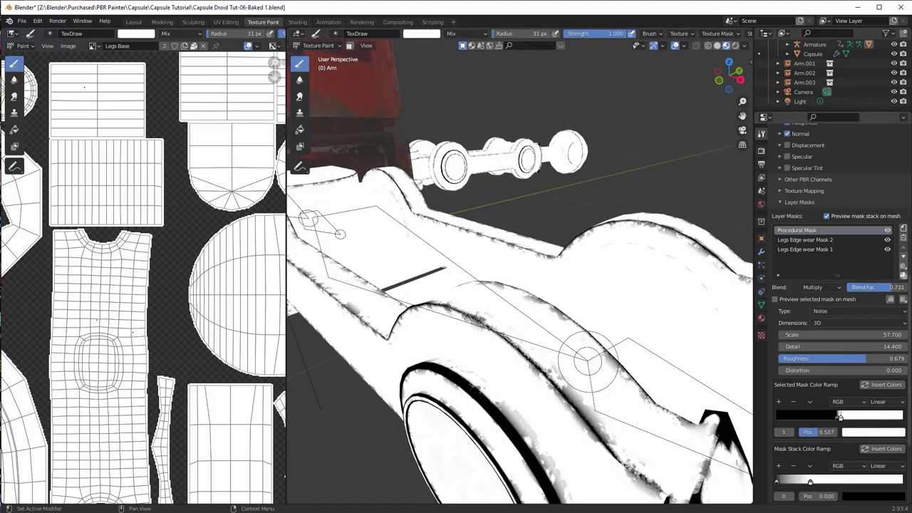
pyautogui.moveTo(891, 287); pyautogui.dragTo(885, 287)
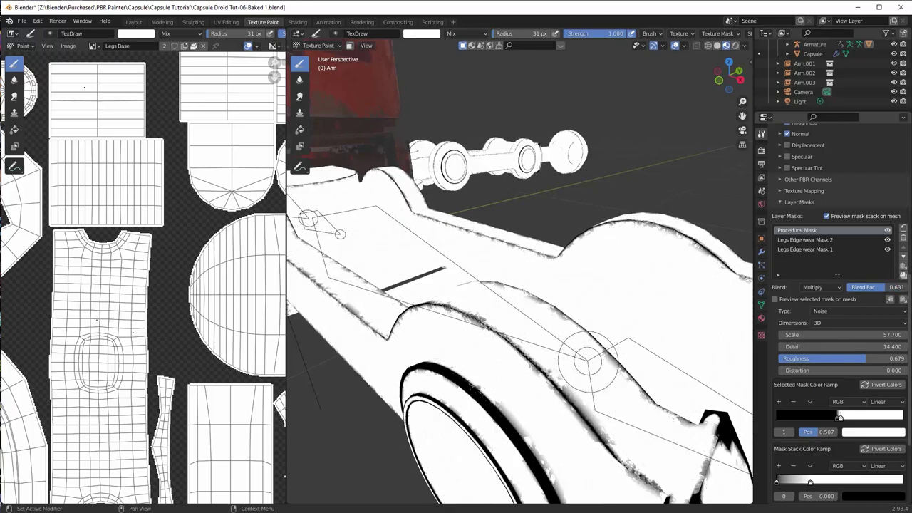
# Step: Turn off the stack preview, set the procedural mask's blend factor to 0.600 and its ramp stops to 0.388 black and 0.439 white
pyautogui.click(827, 216)
pyautogui.moveTo(608, 387); pyautogui.dragTo(624, 376, button='middle')
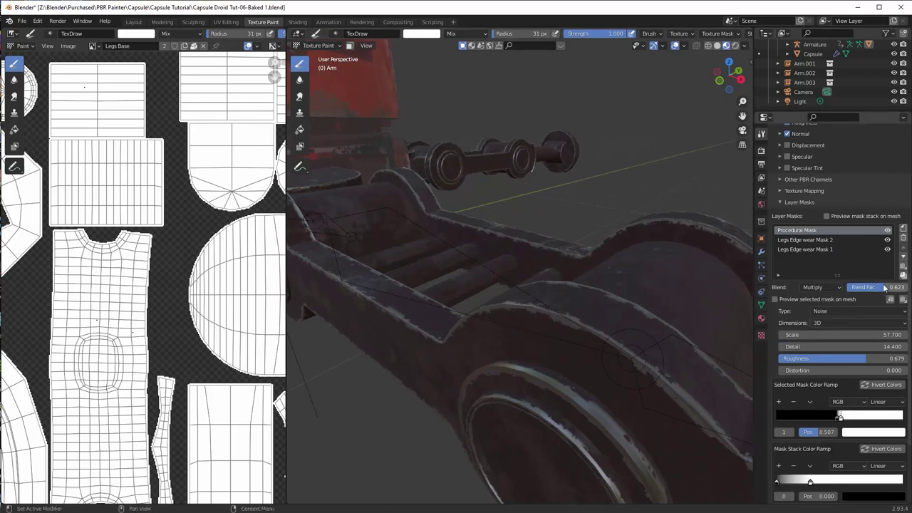
pyautogui.moveTo(884, 287)
pyautogui.mouseDown()
pyautogui.moveTo(905, 288)
pyautogui.moveTo(872, 288)
pyautogui.mouseUp()
pyautogui.moveTo(839, 418); pyautogui.dragTo(809, 421)
pyautogui.click(841, 419)
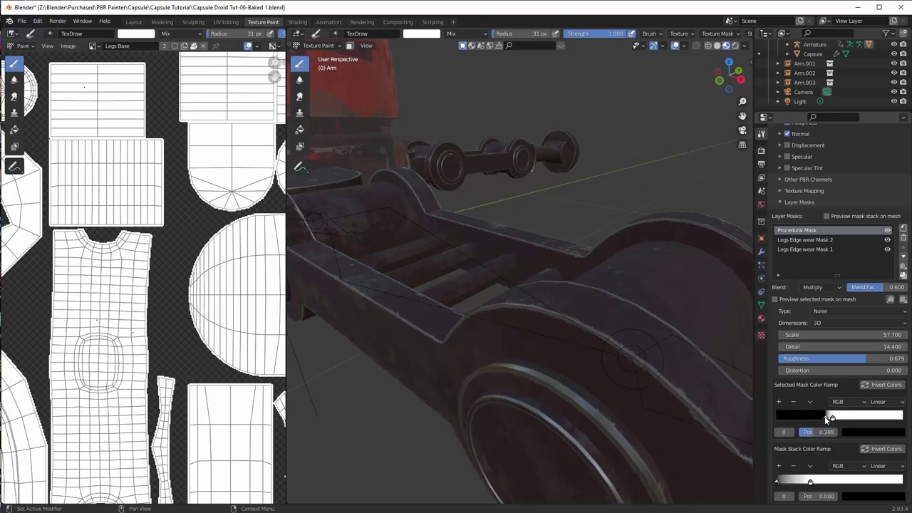
pyautogui.click(833, 421)
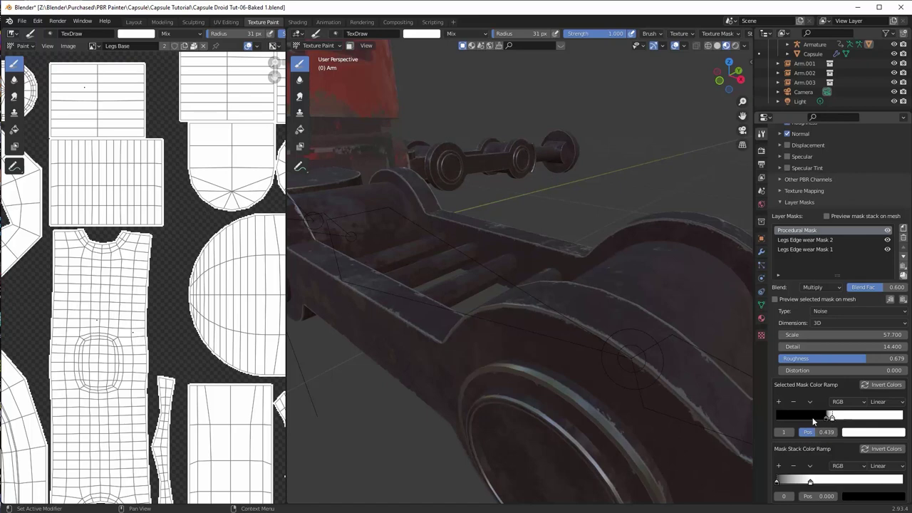
# Step: Add a 1024 x 1024 multichannel layer named Feet above the Legs Base layer
pyautogui.moveTo(675, 391)
pyautogui.mouseDown(button='middle')
pyautogui.moveTo(627, 371)
pyautogui.moveTo(612, 324)
pyautogui.moveTo(597, 311)
pyautogui.moveTo(549, 292)
pyautogui.mouseUp(button='middle')
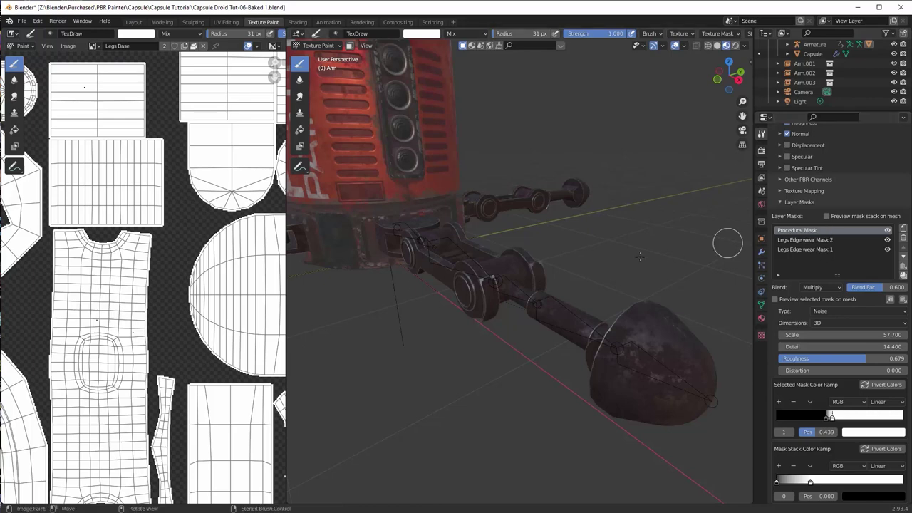
pyautogui.moveTo(727, 240)
pyautogui.mouseDown(button='middle')
pyautogui.moveTo(585, 244)
pyautogui.moveTo(565, 257)
pyautogui.moveTo(709, 279)
pyautogui.moveTo(711, 292)
pyautogui.mouseUp(button='middle')
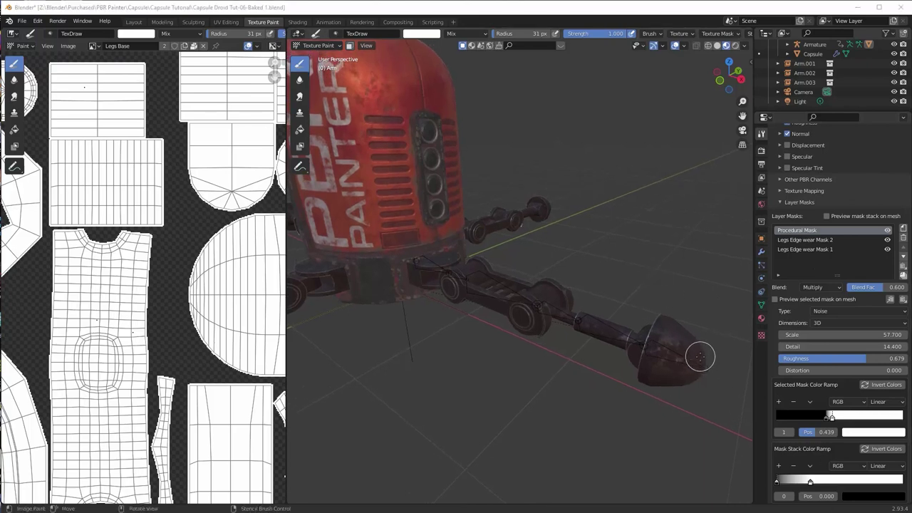
pyautogui.moveTo(660, 299); pyautogui.dragTo(674, 298, button='middle')
pyautogui.scroll(5, 871, 262)
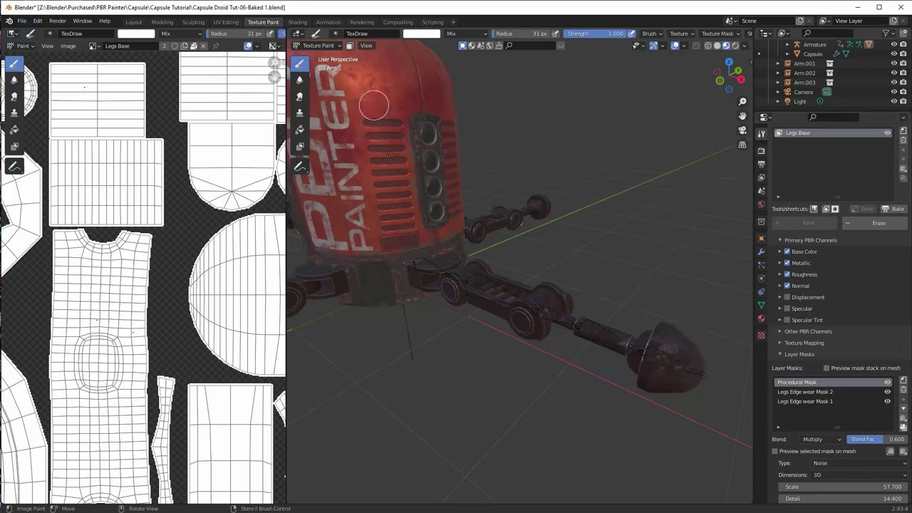
pyautogui.moveTo(399, 147); pyautogui.dragTo(389, 142, button='middle')
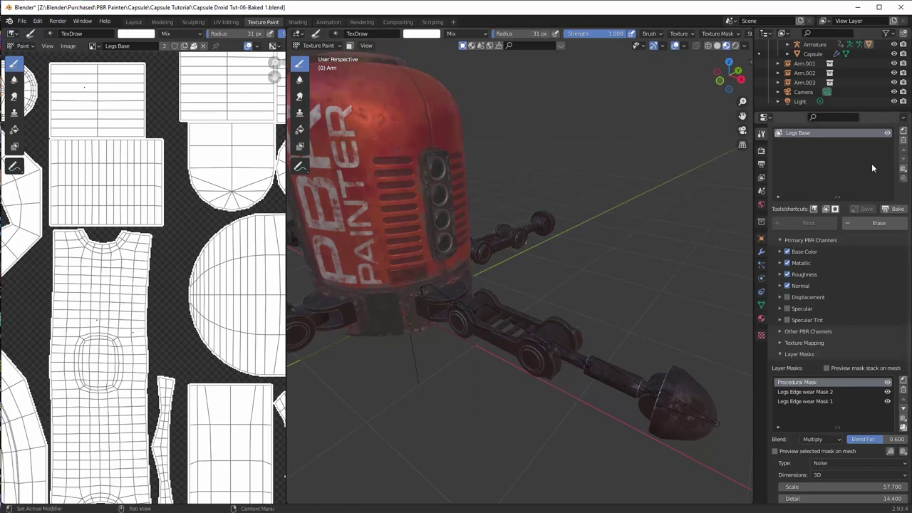
pyautogui.click(903, 131)
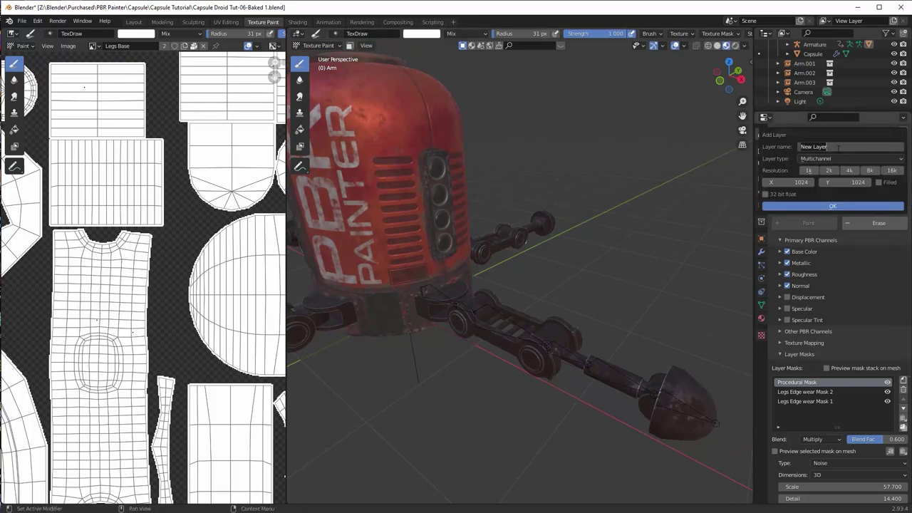
pyautogui.write('Feet')
pyautogui.press('Return')
pyautogui.click(825, 206)
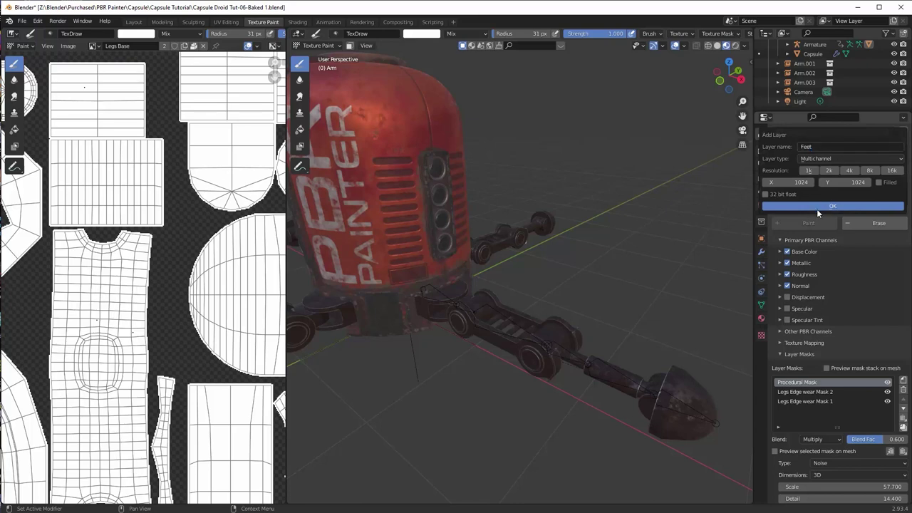
# Step: Fill the Feet layer with white and enable its Base Color channel with the Procedural type
pyautogui.click(300, 129)
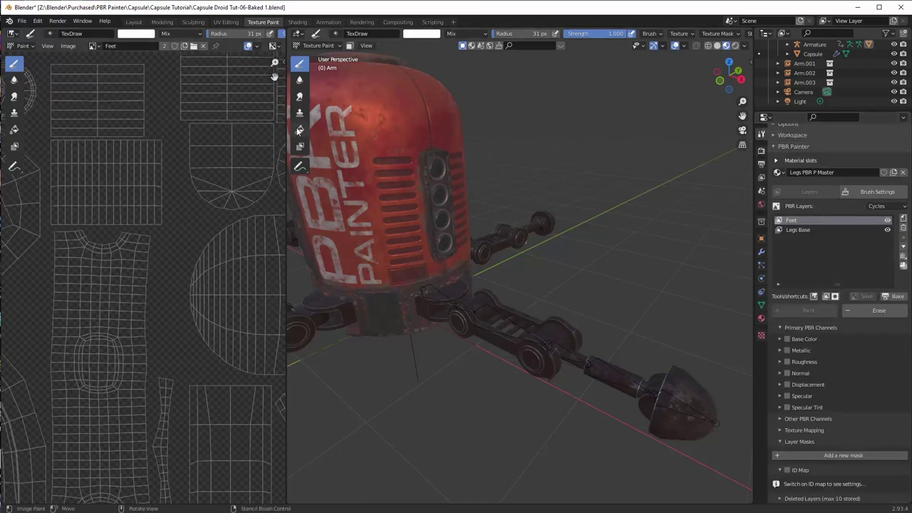
pyautogui.click(435, 184)
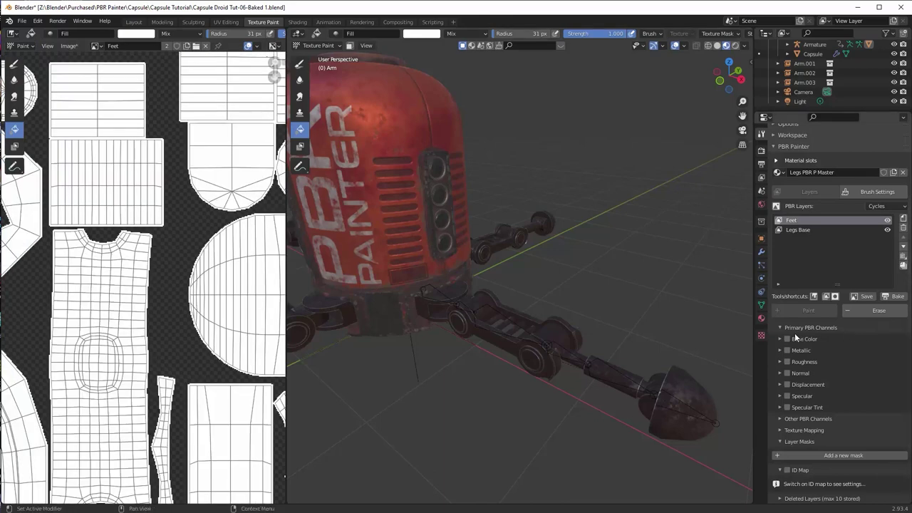
pyautogui.click(786, 338)
pyautogui.click(781, 339)
pyautogui.scroll(-1, 813, 348)
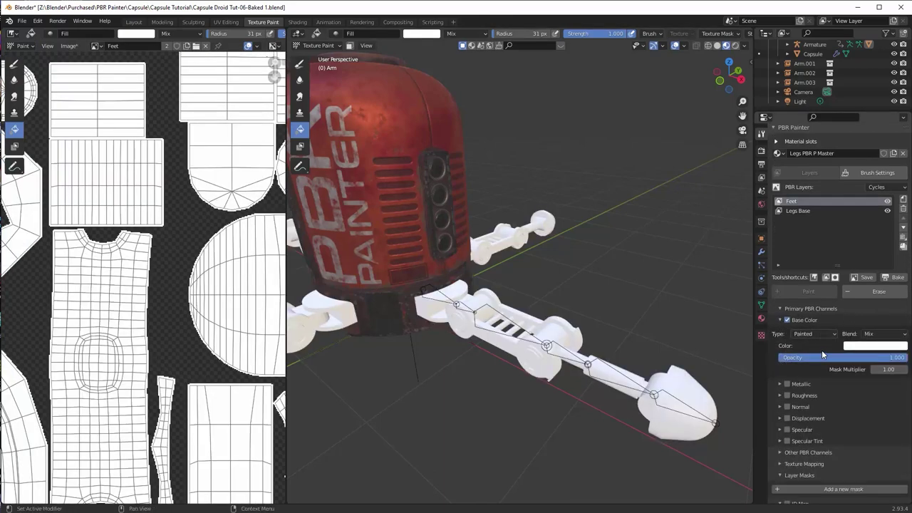
pyautogui.click(820, 335)
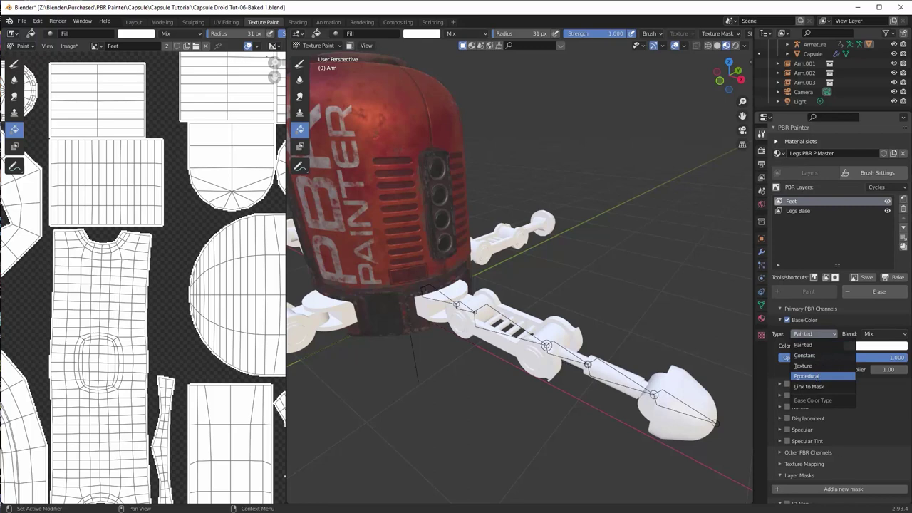
pyautogui.click(813, 376)
# Step: Hide the Legs Base layer so that only the Feet layer is shown on the foot
pyautogui.moveTo(655, 370); pyautogui.dragTo(513, 335, button='middle')
pyautogui.scroll(3, 637, 359)
pyautogui.scroll(-2, 830, 418)
pyautogui.moveTo(519, 295); pyautogui.dragTo(605, 321, button='middle')
pyautogui.scroll(-3, 802, 394)
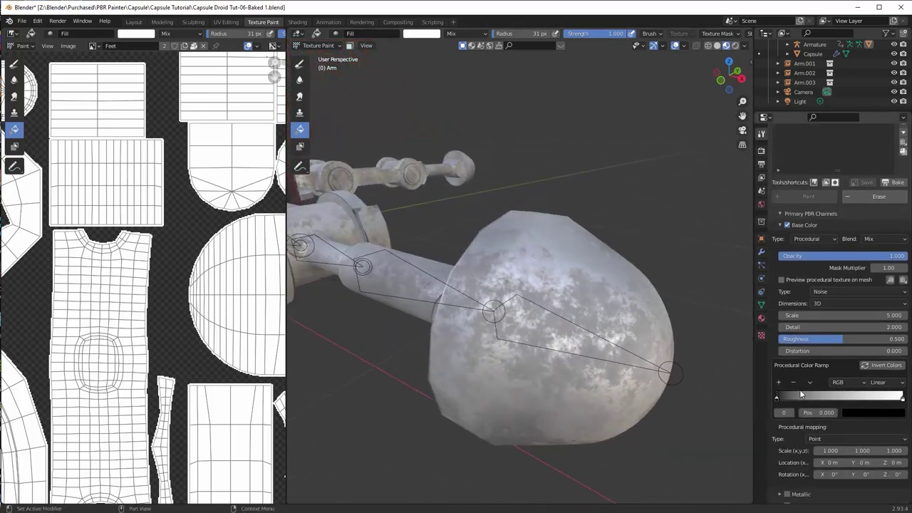
pyautogui.scroll(-1, 800, 390)
pyautogui.scroll(7, 820, 349)
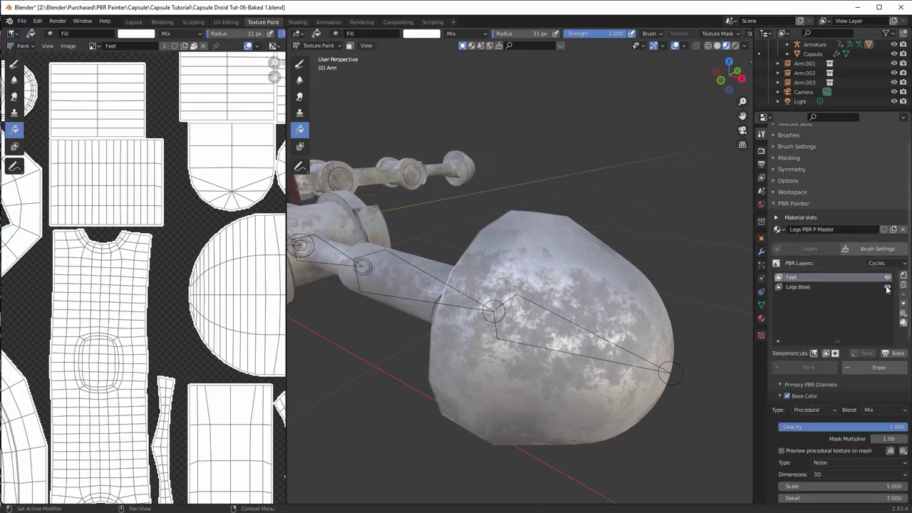
pyautogui.click(888, 287)
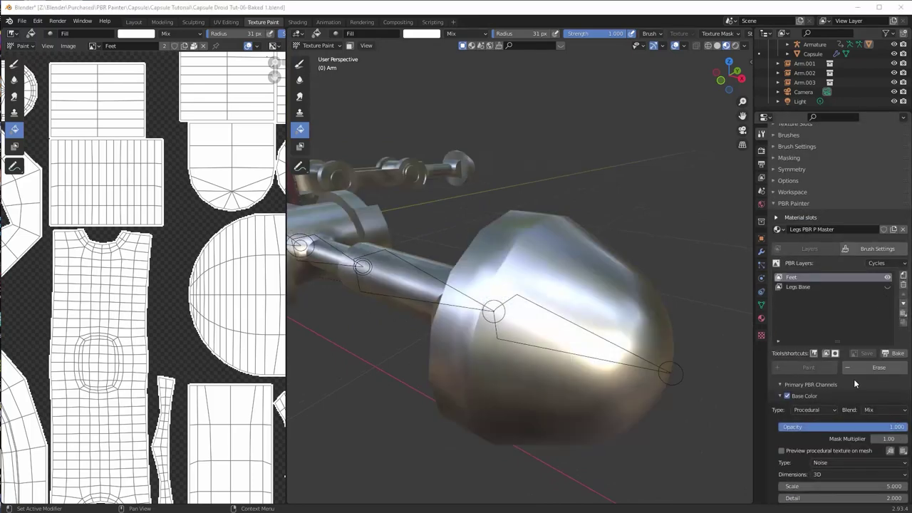
# Step: Enable the Feet layer's Metallic and Roughness channels and expand the Roughness settings
pyautogui.scroll(-1, 853, 380)
pyautogui.scroll(-4, 852, 377)
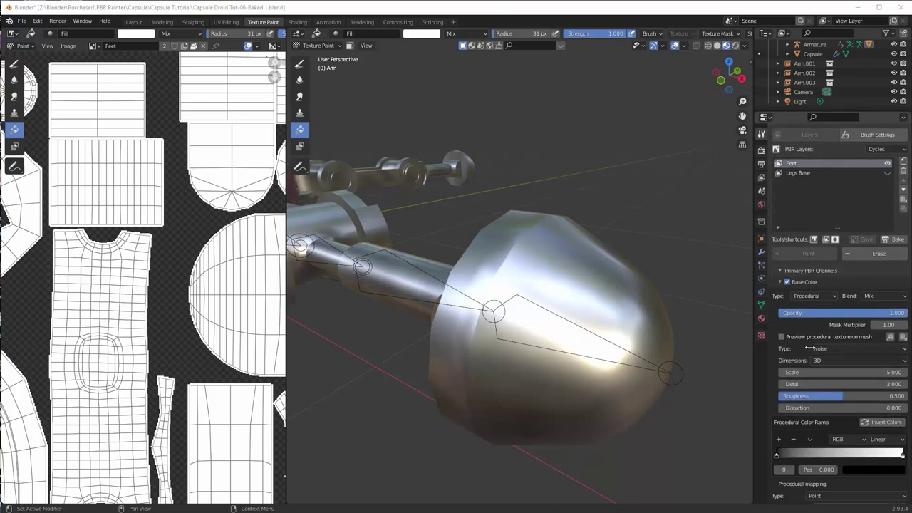
pyautogui.scroll(-8, 809, 349)
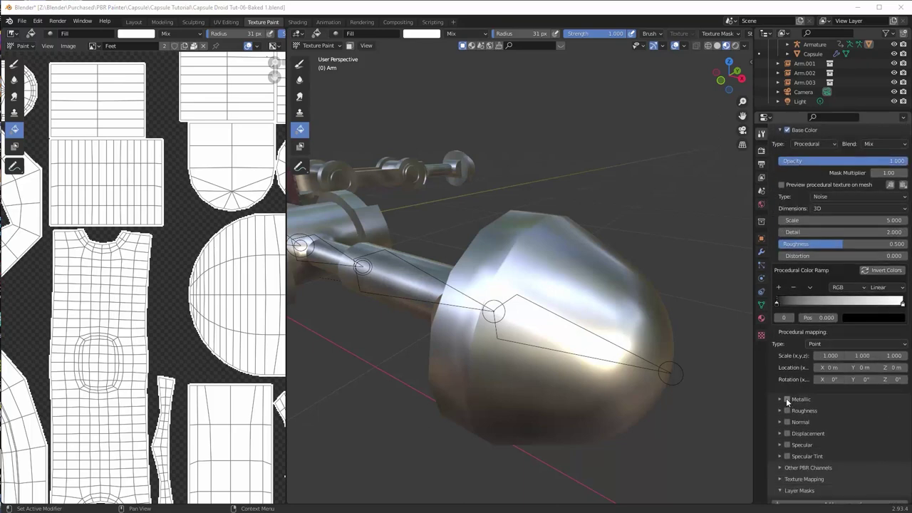
pyautogui.click(786, 397)
pyautogui.click(781, 398)
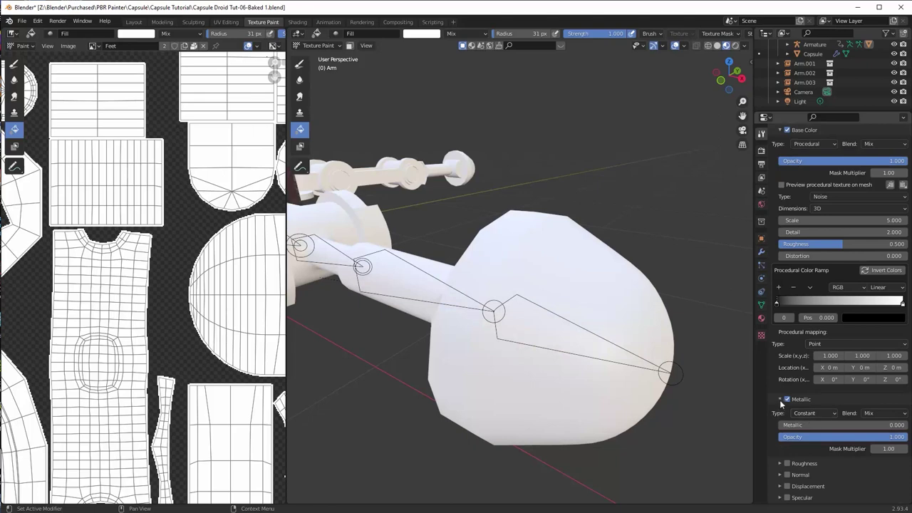
pyautogui.click(780, 400)
pyautogui.click(786, 410)
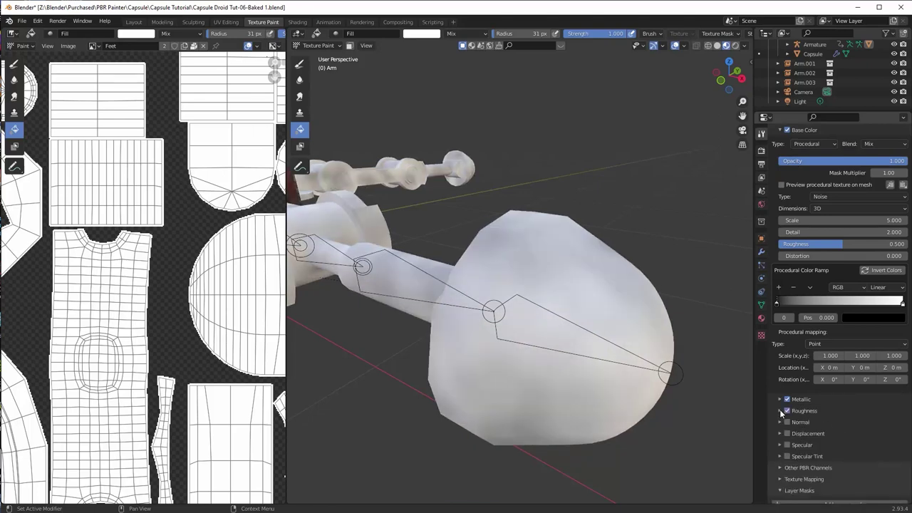
pyautogui.click(780, 411)
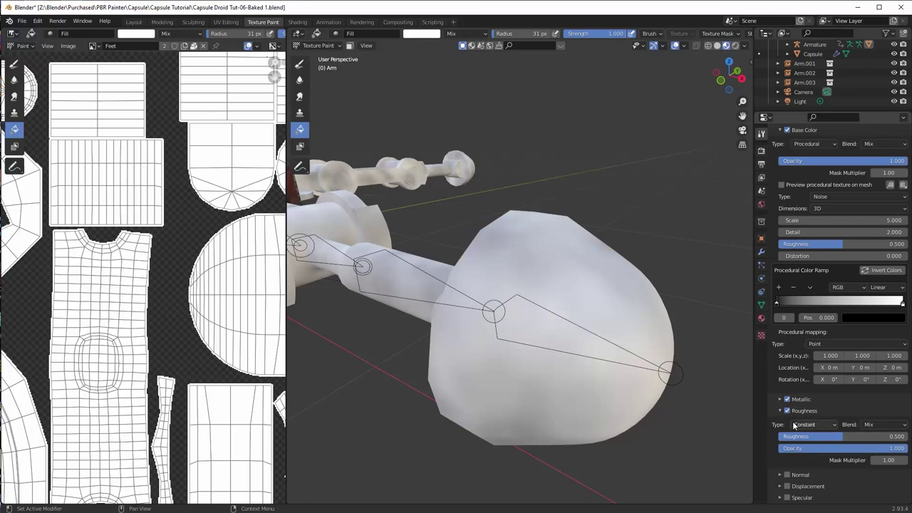
# Step: Set the Feet layer's constant Roughness to 1.000 and collapse the Roughness settings
pyautogui.moveTo(848, 436); pyautogui.dragTo(868, 437)
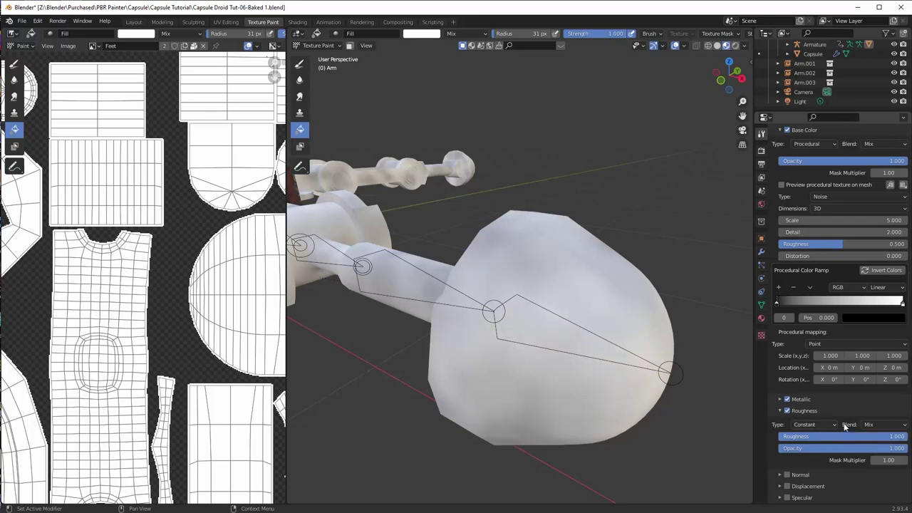
pyautogui.click(779, 410)
pyautogui.scroll(-3, 641, 328)
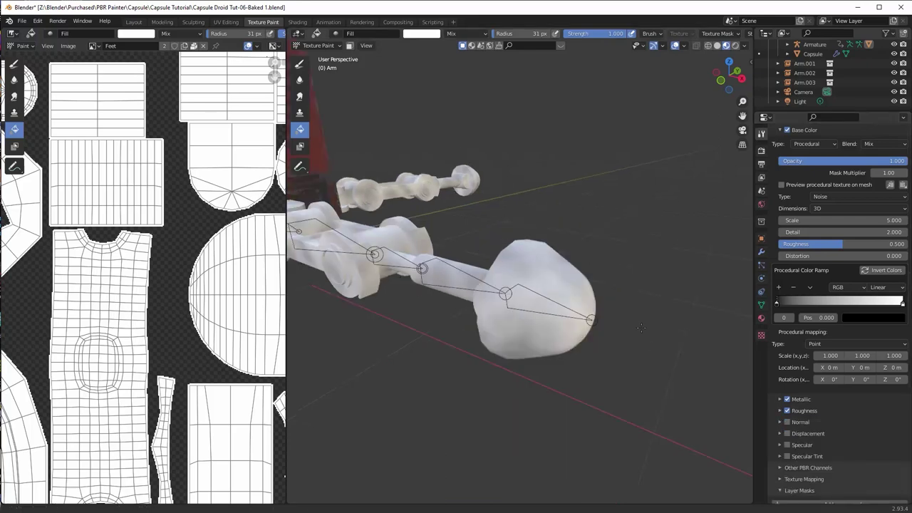
pyautogui.moveTo(641, 328); pyautogui.dragTo(662, 361, button='middle')
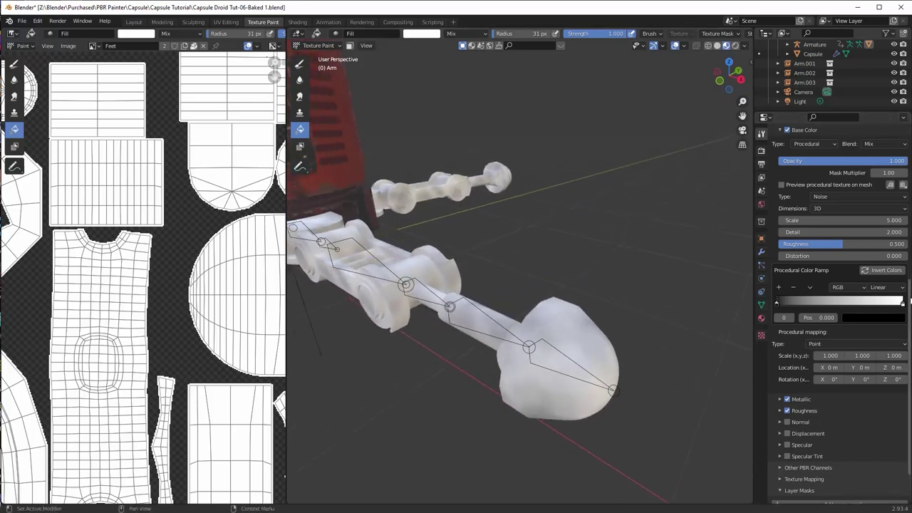
# Step: Change the black stop of the Base Color procedural ramp to a very dark red
pyautogui.scroll(2, 867, 295)
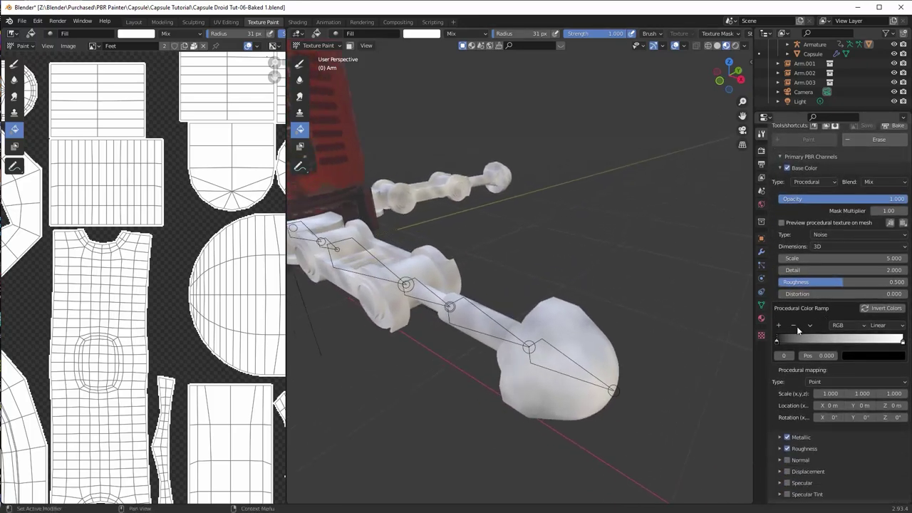
pyautogui.click(851, 356)
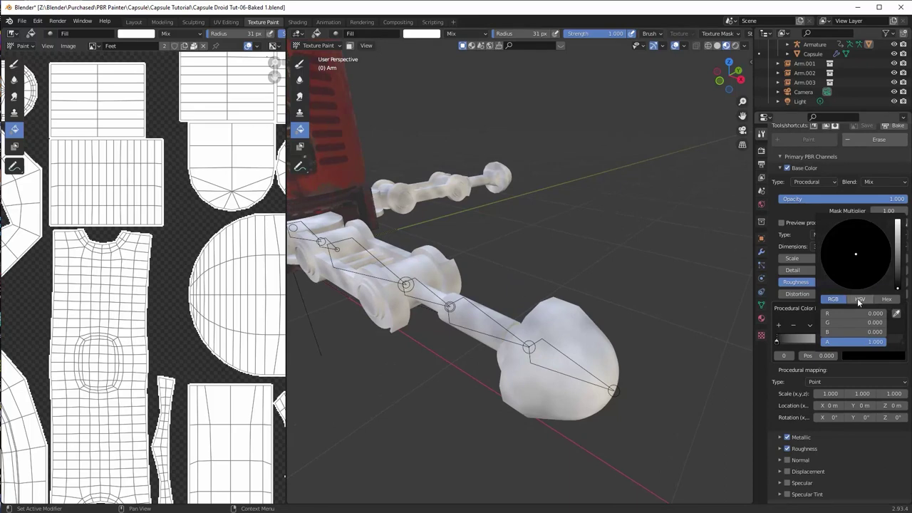
pyautogui.moveTo(899, 287)
pyautogui.mouseDown()
pyautogui.moveTo(897, 267)
pyautogui.moveTo(851, 289)
pyautogui.mouseUp()
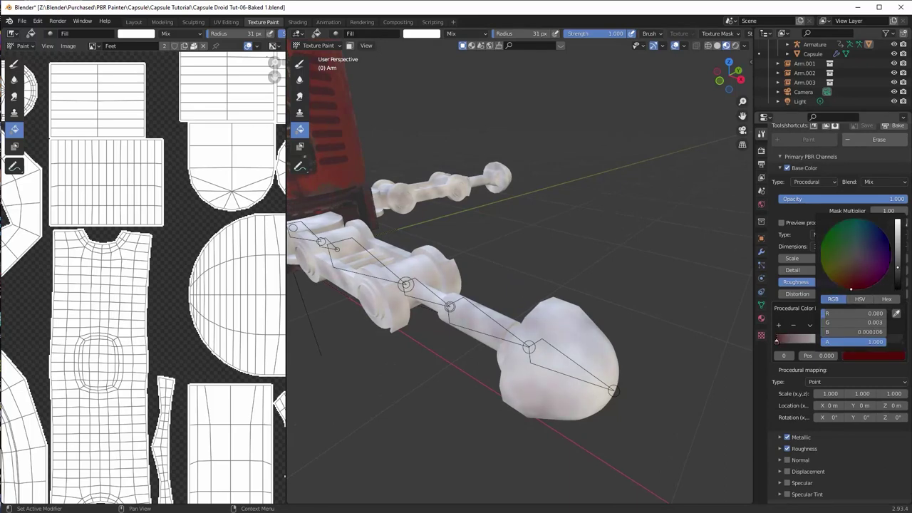
pyautogui.moveTo(898, 267); pyautogui.dragTo(898, 278)
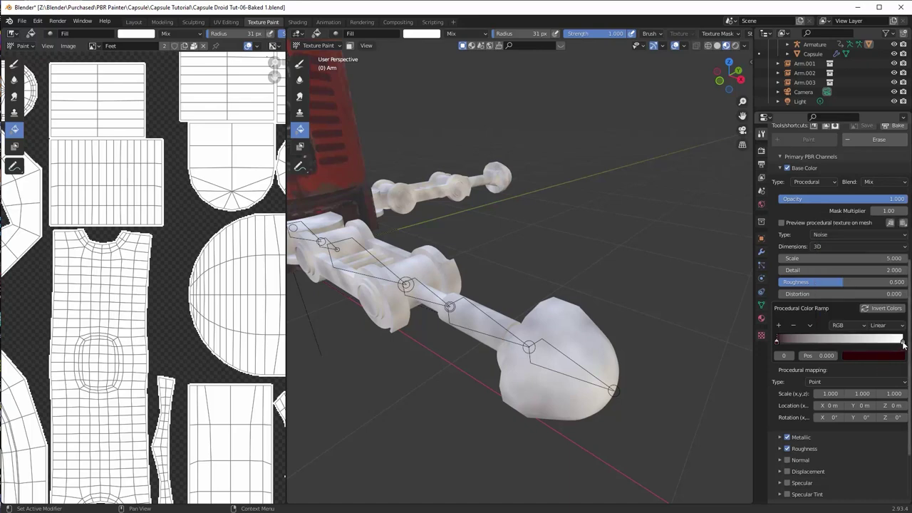
# Step: Change the white end stop of the Base Color ramp to a slightly darkened bright red
pyautogui.click(902, 347)
pyautogui.click(894, 357)
pyautogui.click(859, 285)
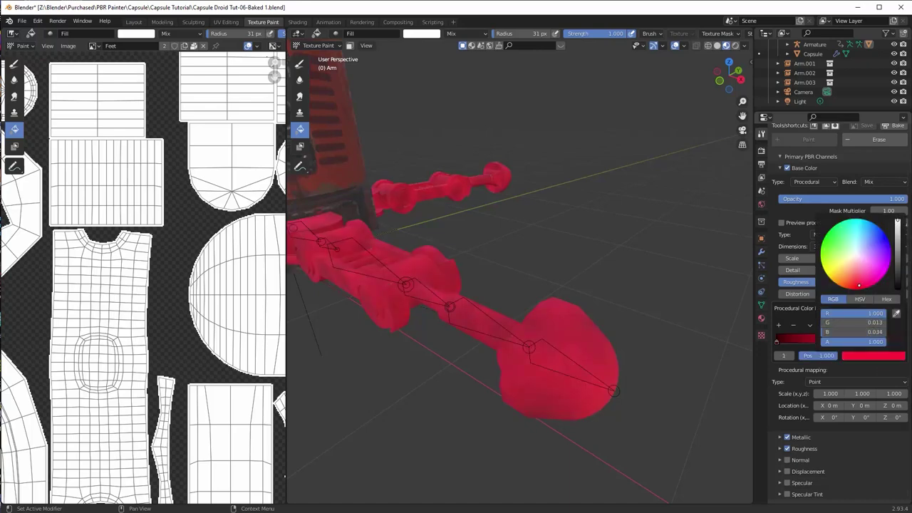
pyautogui.moveTo(898, 223); pyautogui.dragTo(898, 230)
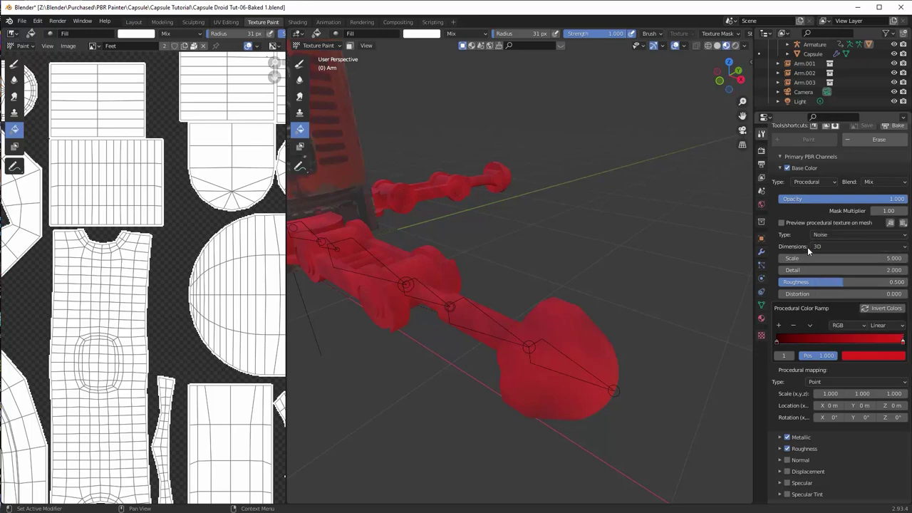
# Step: Switch the Base Color procedural texture to Musgrave with Scale 2.6, Detail 5.4, Dimension 0.6 and Lacunarity 2.3
pyautogui.click(841, 234)
pyautogui.click(845, 238)
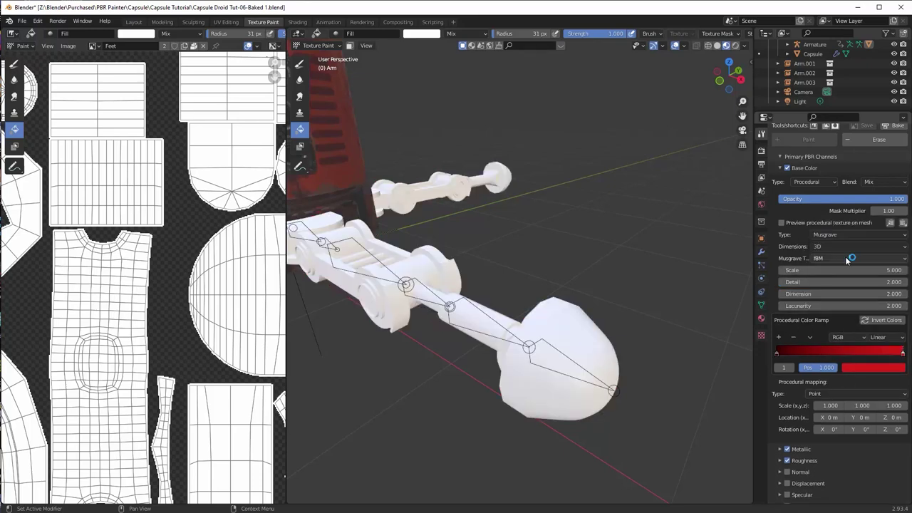
pyautogui.moveTo(848, 281); pyautogui.dragTo(888, 281)
pyautogui.moveTo(848, 294)
pyautogui.mouseDown()
pyautogui.moveTo(828, 293)
pyautogui.moveTo(852, 306)
pyautogui.mouseUp()
pyautogui.moveTo(848, 271); pyautogui.dragTo(820, 270)
# Step: Lighten the dark red stop of the Base Color ramp and raise the Musgrave Scale to 11
pyautogui.click(778, 353)
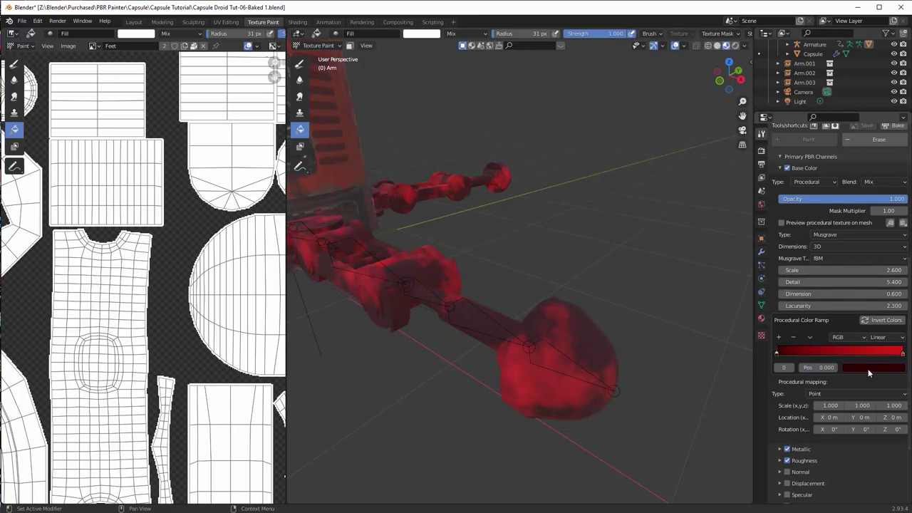
pyautogui.click(868, 368)
pyautogui.moveTo(899, 295); pyautogui.dragTo(900, 289)
pyautogui.moveTo(844, 270); pyautogui.dragTo(904, 270)
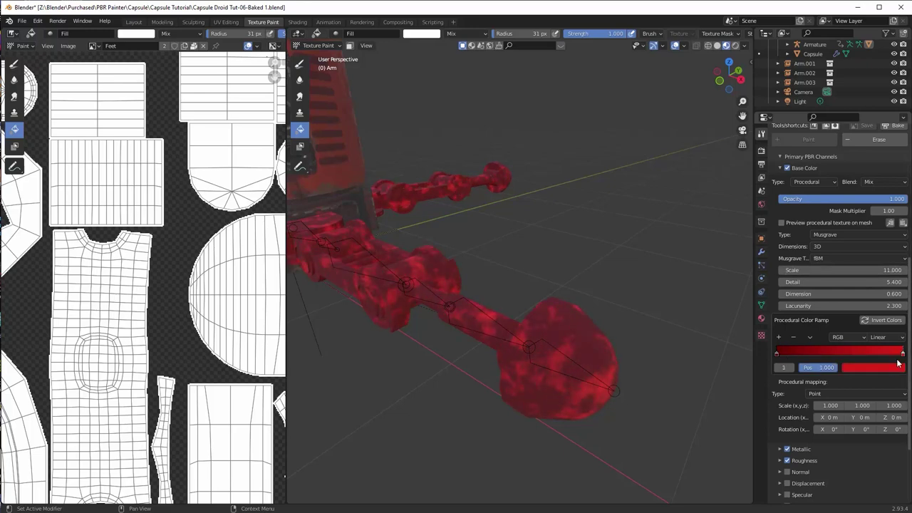
pyautogui.click(866, 368)
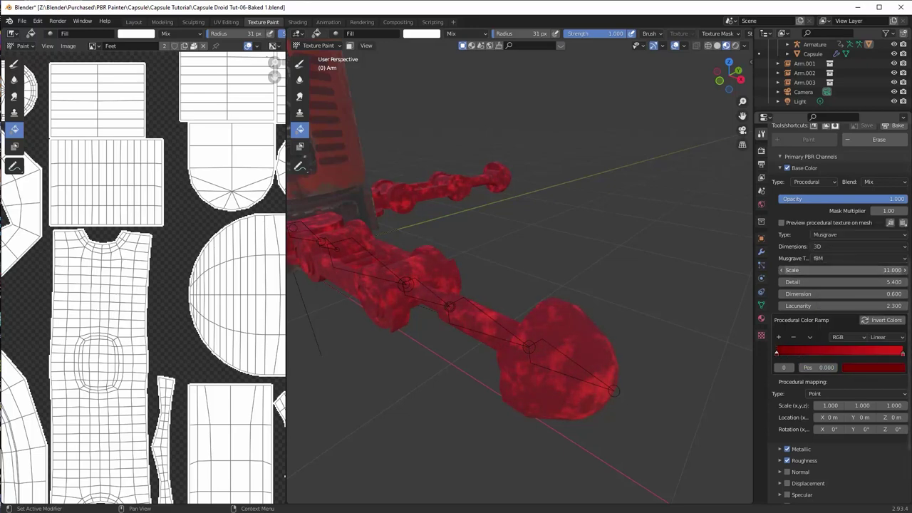
# Step: Refine the Base Color Musgrave to Scale 13, Detail 4.6 and Dimension 0.3, with the ramp's first stop at 0.022
pyautogui.moveTo(585, 299)
pyautogui.mouseDown(button='middle')
pyautogui.moveTo(627, 296)
pyautogui.moveTo(591, 292)
pyautogui.mouseUp(button='middle')
pyautogui.scroll(-2, 591, 292)
pyautogui.moveTo(777, 353); pyautogui.dragTo(798, 360)
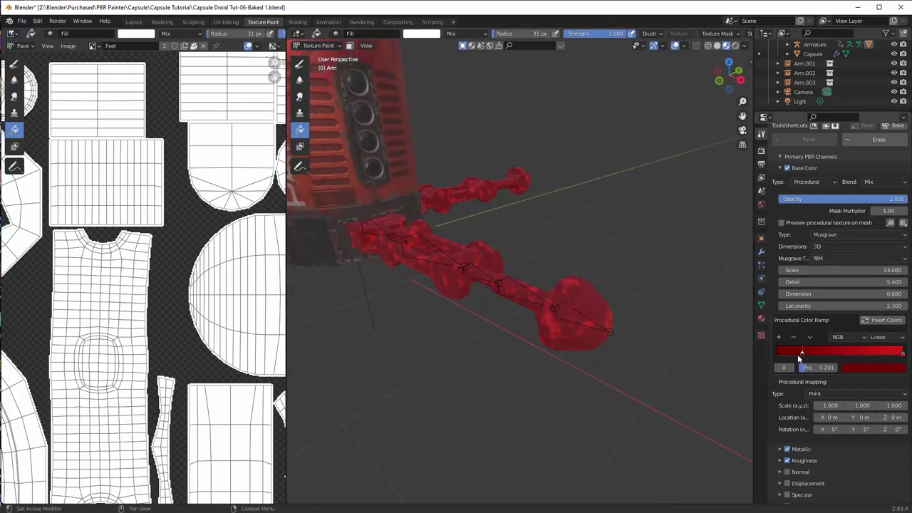
pyautogui.scroll(3, 641, 307)
pyautogui.keyDown('shift'); pyautogui.moveTo(642, 306); pyautogui.dragTo(599, 264, button='middle'); pyautogui.keyUp('shift')
pyautogui.moveTo(834, 282)
pyautogui.mouseDown()
pyautogui.moveTo(877, 282)
pyautogui.moveTo(837, 293)
pyautogui.mouseUp()
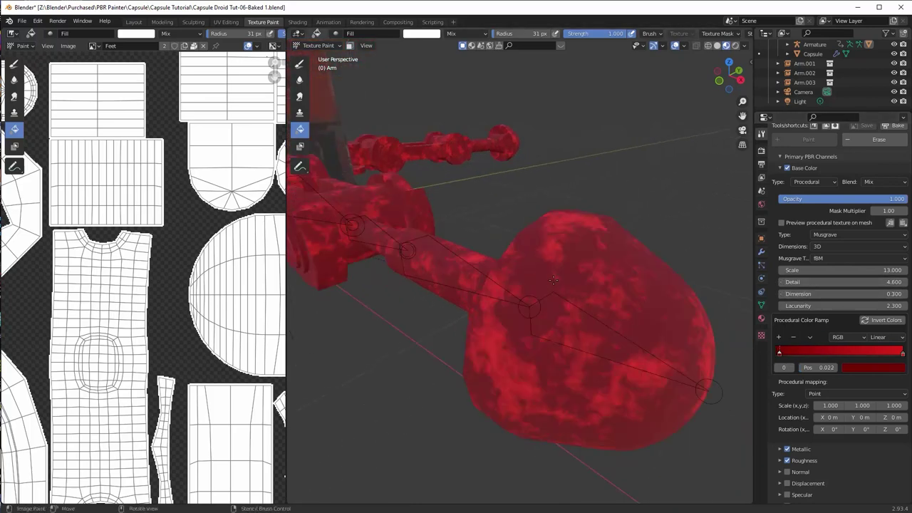
# Step: Invert the Base Color ramp so bright red starts at 0.000, and place the dark red stop at 0.791
pyautogui.moveTo(780, 354)
pyautogui.mouseDown()
pyautogui.moveTo(861, 356)
pyautogui.moveTo(777, 354)
pyautogui.mouseUp()
pyautogui.moveTo(858, 354); pyautogui.dragTo(870, 356)
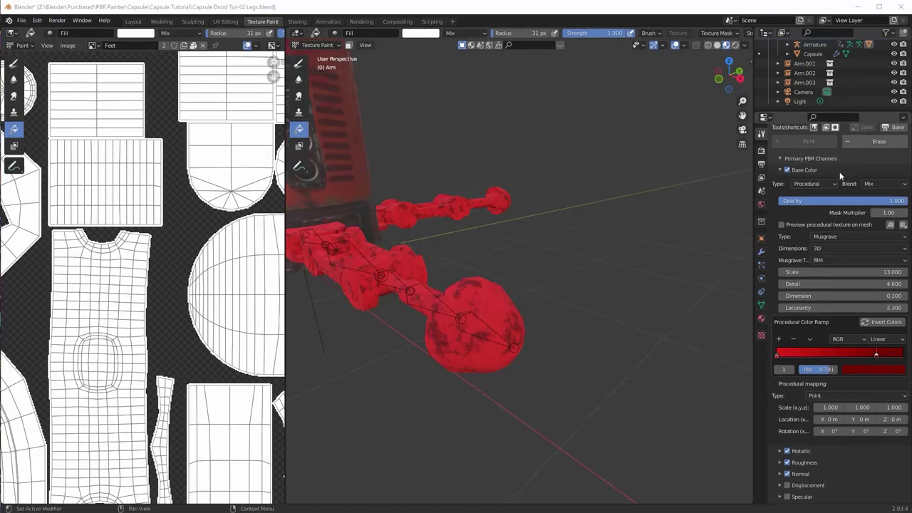
# Step: Copy the Base Color channel's procedural setup and collapse its settings
pyautogui.click(891, 225)
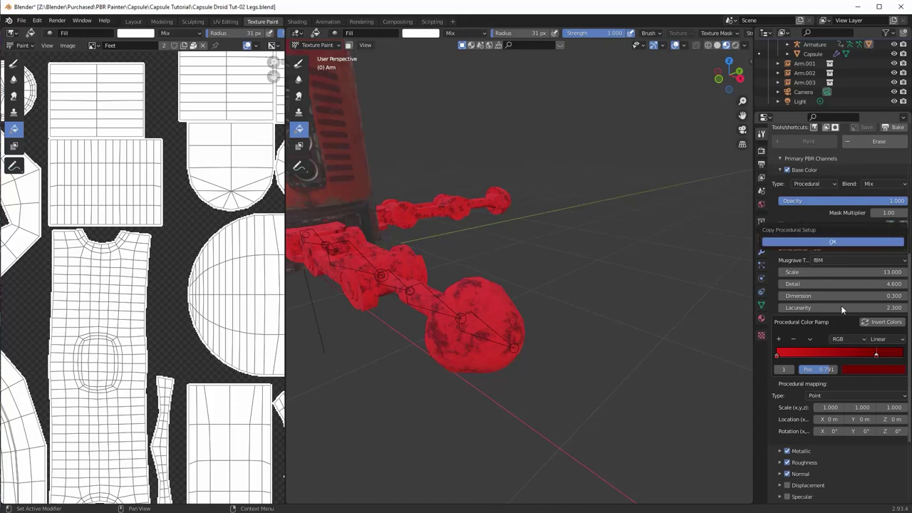
pyautogui.click(833, 241)
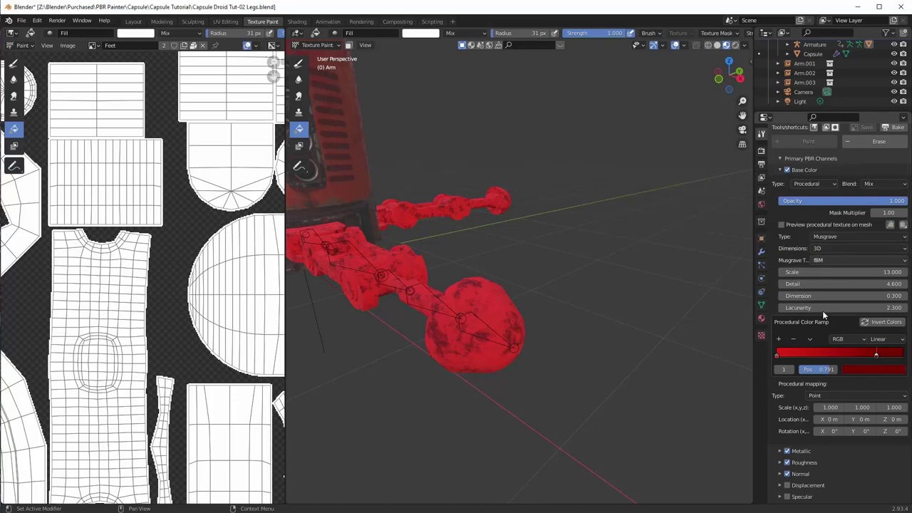
pyautogui.click(779, 170)
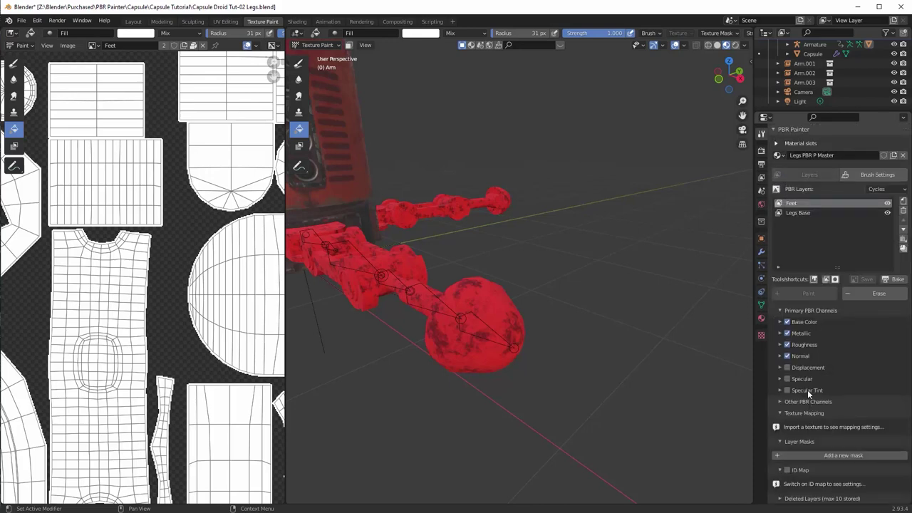
# Step: Make the Roughness channel Procedural with the copied Musgrave setup and a light grey color ramp
pyautogui.click(780, 344)
pyautogui.scroll(-5, 787, 346)
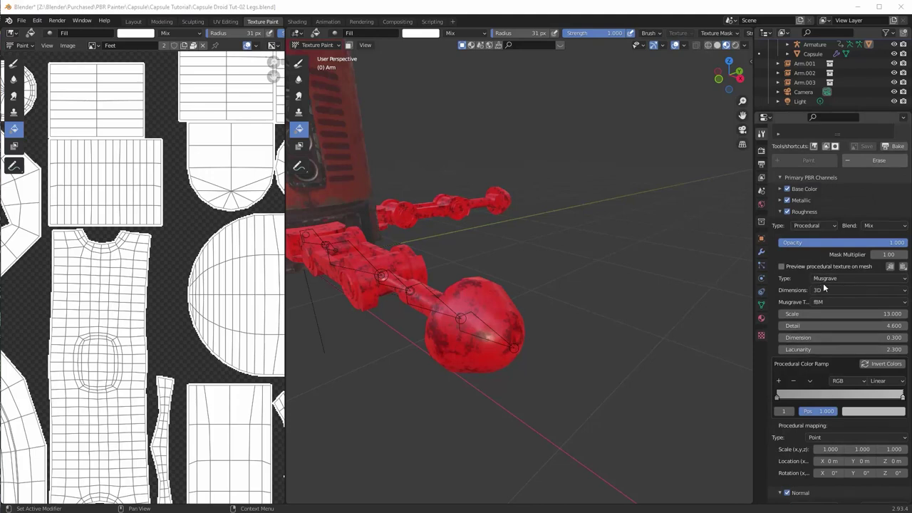
pyautogui.scroll(-1, 824, 288)
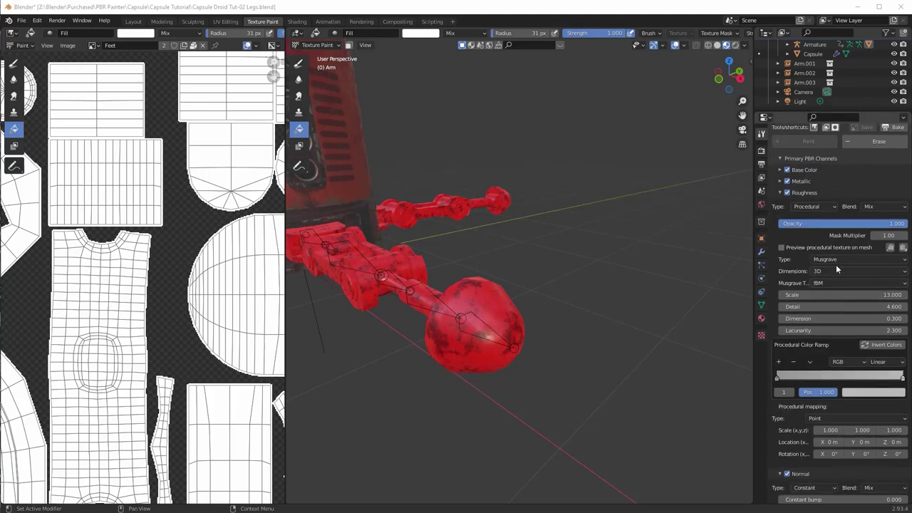
# Step: Preview the Roughness procedural texture on the mesh, inspect it on the legs, and switch the preview off
pyautogui.moveTo(776, 376); pyautogui.dragTo(776, 376)
pyautogui.click(782, 247)
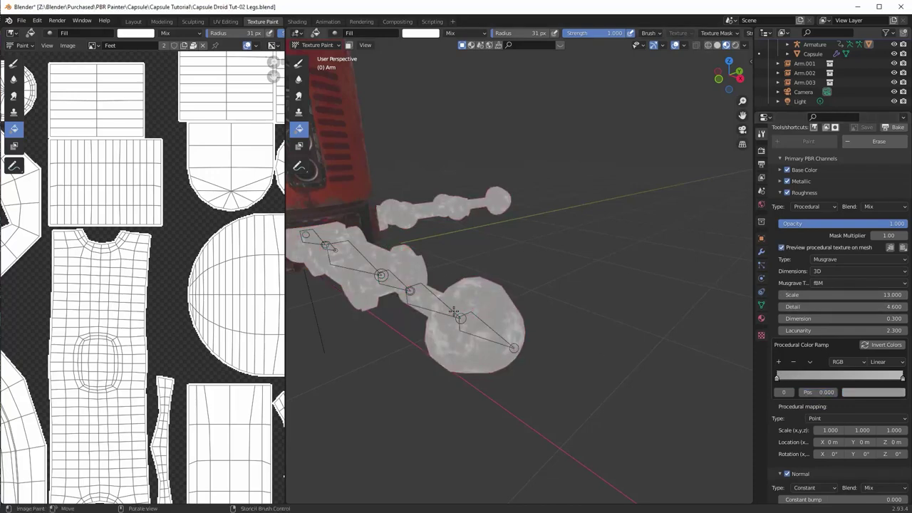
pyautogui.moveTo(454, 311); pyautogui.dragTo(497, 307, button='middle')
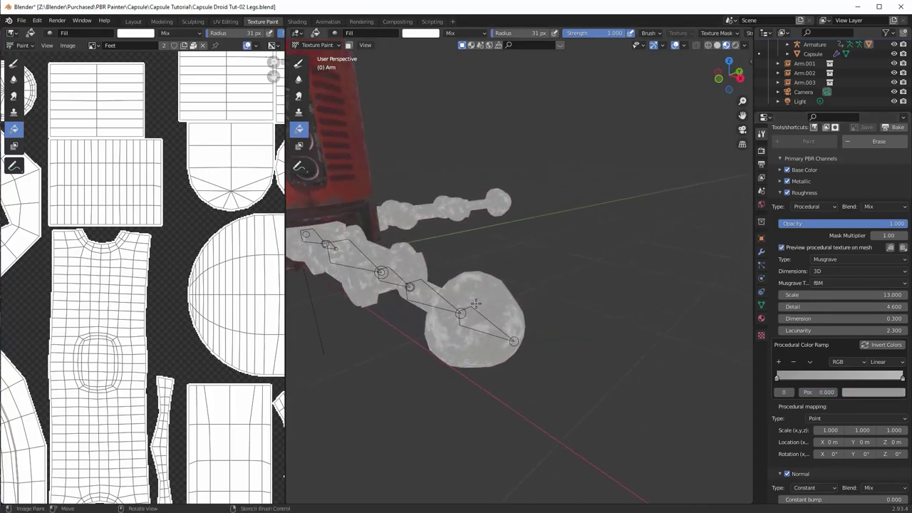
pyautogui.click(781, 247)
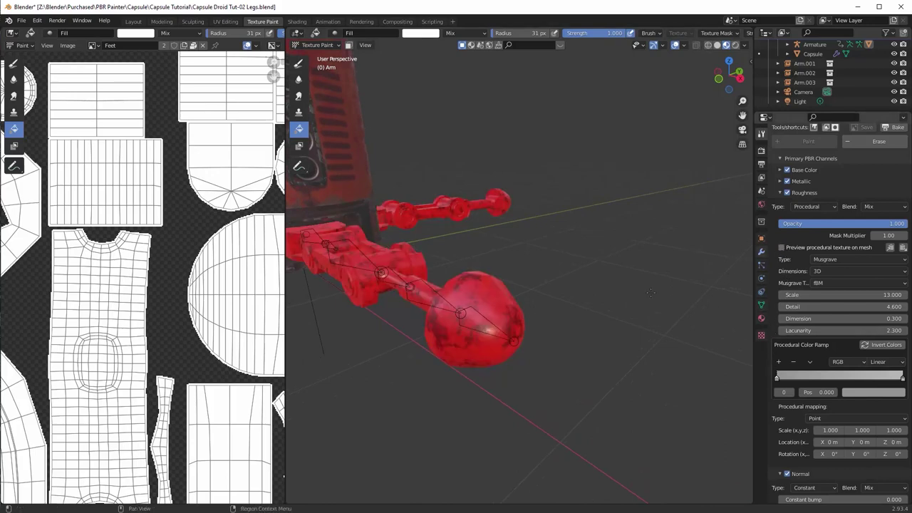
# Step: Lighten the grey of the Roughness ramp's first stop slightly after checking the reflections on the foot
pyautogui.moveTo(554, 320)
pyautogui.mouseDown(button='middle')
pyautogui.moveTo(585, 295)
pyautogui.moveTo(543, 312)
pyautogui.mouseUp(button='middle')
pyautogui.scroll(1, 543, 313)
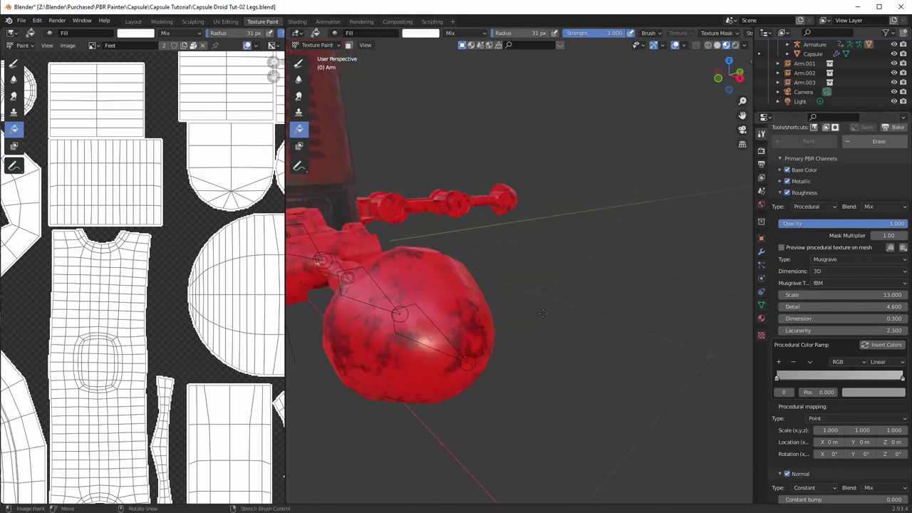
pyautogui.moveTo(491, 324)
pyautogui.mouseDown(button='middle')
pyautogui.moveTo(528, 322)
pyautogui.moveTo(498, 324)
pyautogui.mouseUp(button='middle')
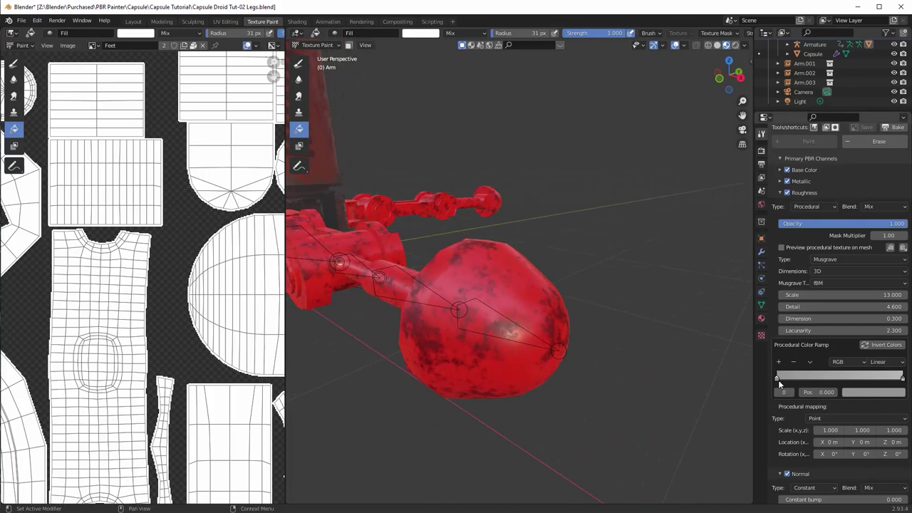
pyautogui.click(890, 392)
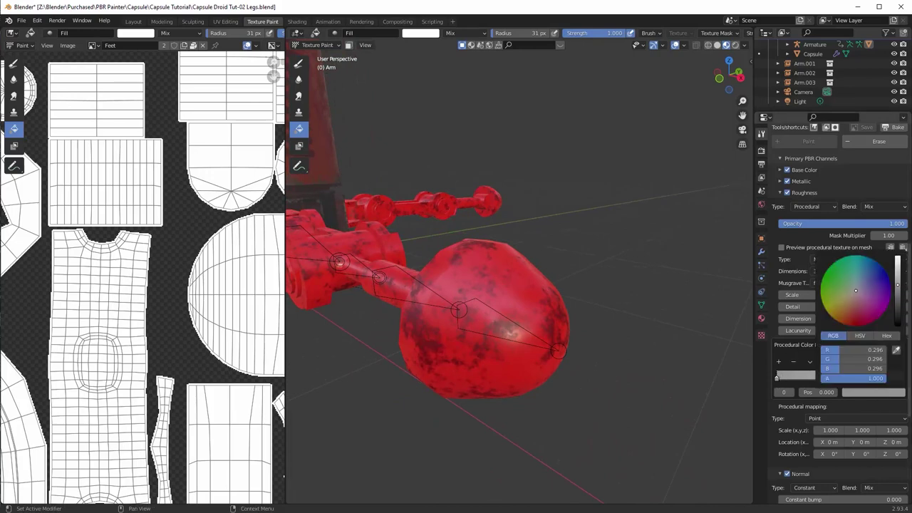
pyautogui.moveTo(897, 285)
pyautogui.mouseDown()
pyautogui.moveTo(897, 267)
pyautogui.moveTo(898, 280)
pyautogui.mouseUp()
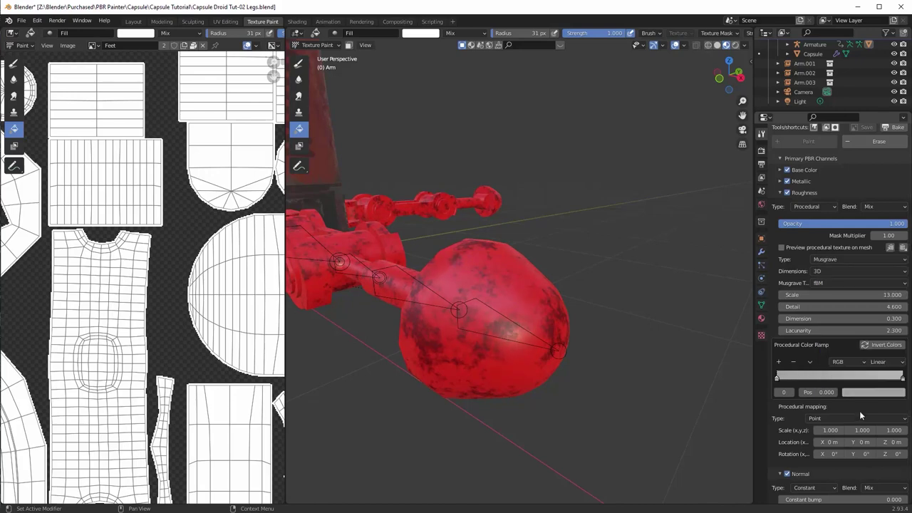
# Step: Increase the Roughness ramp's contrast by darkening its first stop to a grey with RGB values of 0.157
pyautogui.click(902, 377)
pyautogui.click(892, 394)
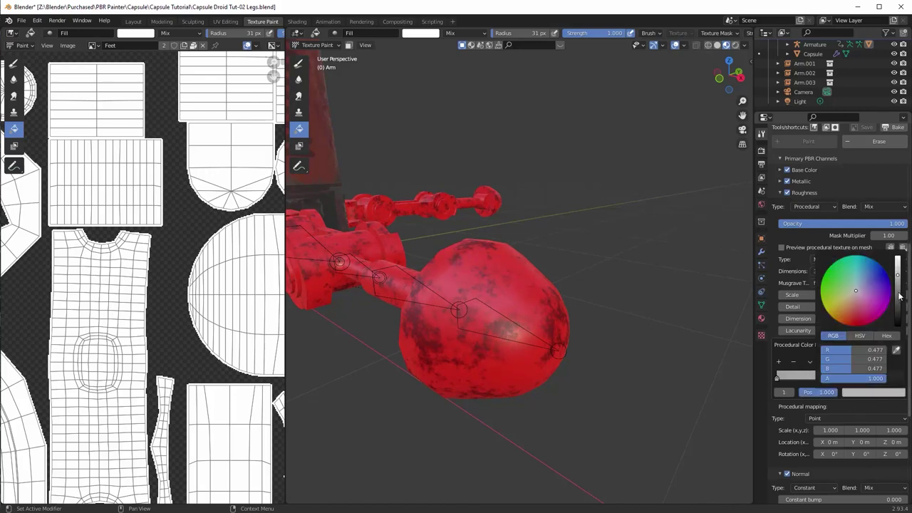
pyautogui.moveTo(900, 296)
pyautogui.mouseDown()
pyautogui.moveTo(898, 265)
pyautogui.moveTo(898, 295)
pyautogui.mouseUp()
pyautogui.click(778, 378)
pyautogui.click(853, 395)
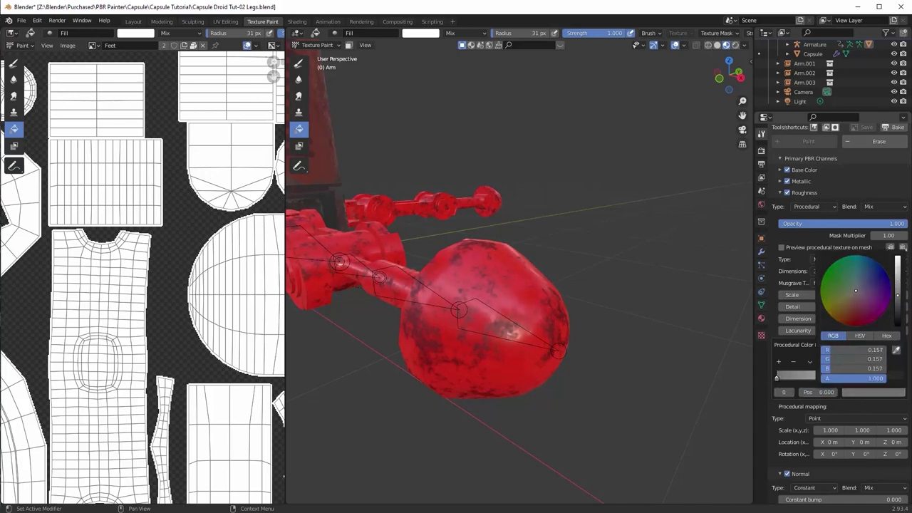
pyautogui.moveTo(613, 306); pyautogui.dragTo(570, 299, button='middle')
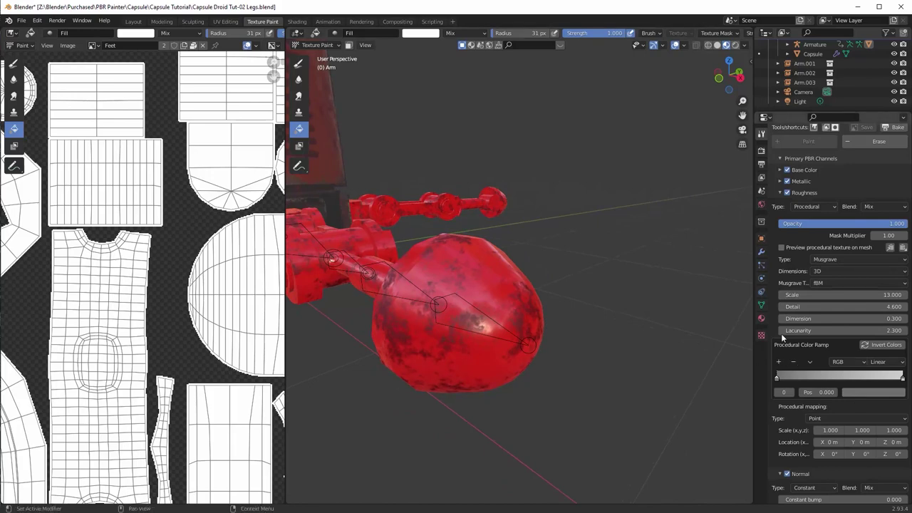
# Step: Set the Feet layer's Normal channel type to Link to Mask, and collapse the Roughness and Normal settings
pyautogui.click(778, 192)
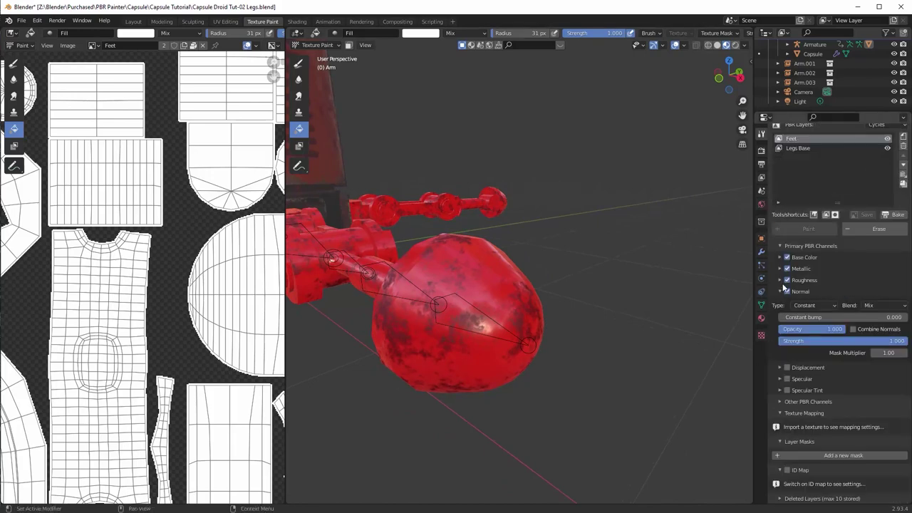
pyautogui.click(810, 306)
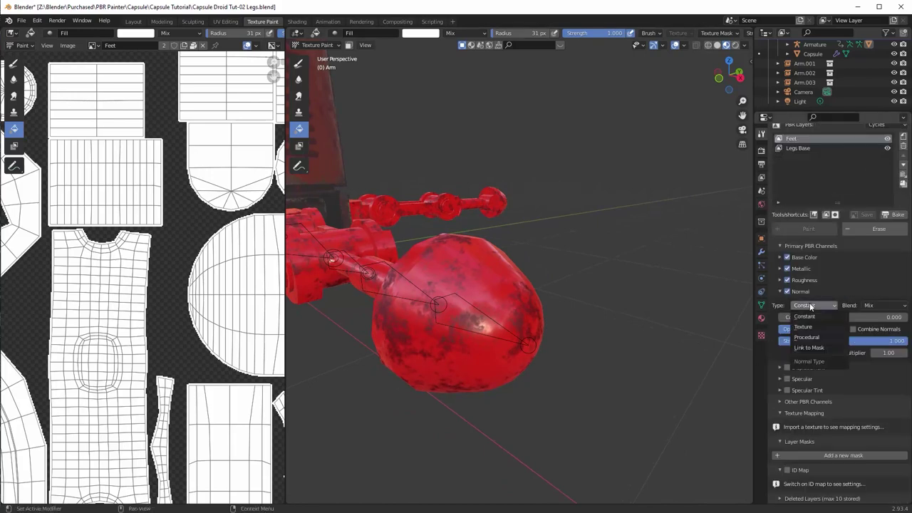
pyautogui.click(813, 346)
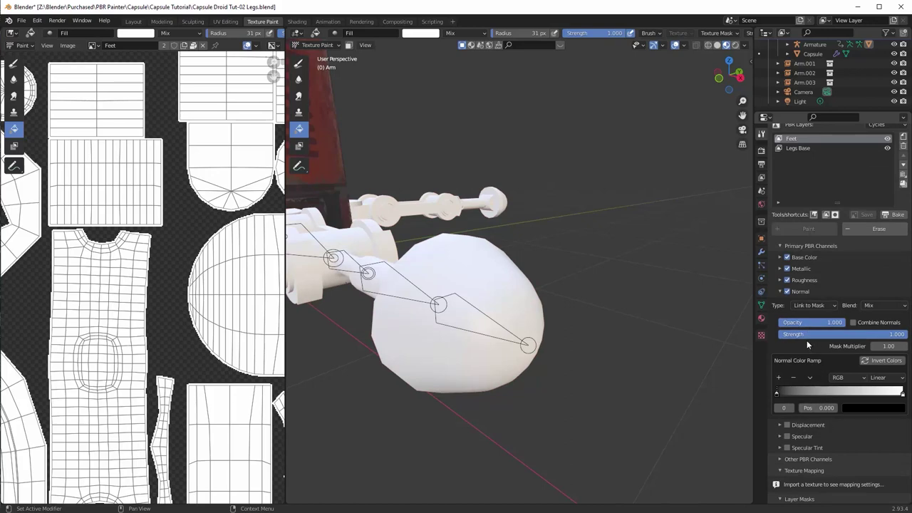
pyautogui.click(779, 292)
pyautogui.moveTo(491, 312); pyautogui.dragTo(495, 302, button='middle')
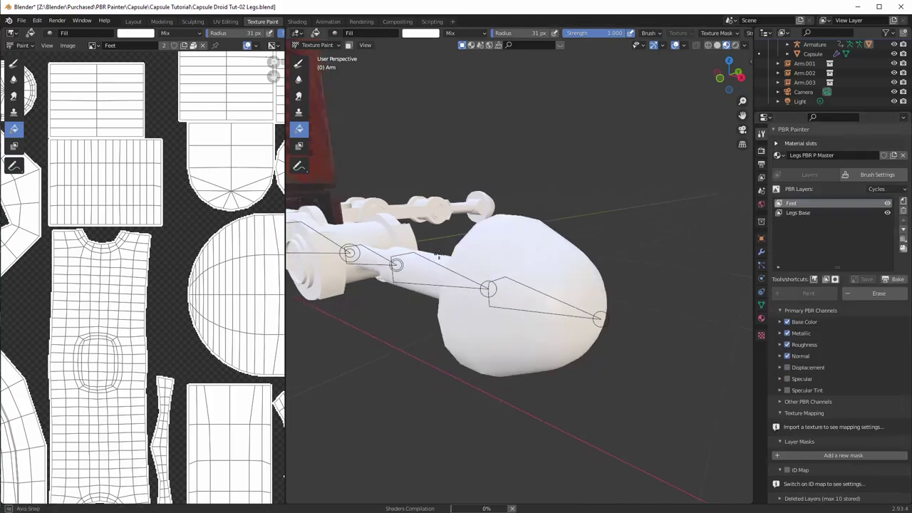
# Step: Enable the ID map for the Feet layer and collapse the Texture Mapping settings
pyautogui.moveTo(439, 254); pyautogui.dragTo(383, 305, button='middle')
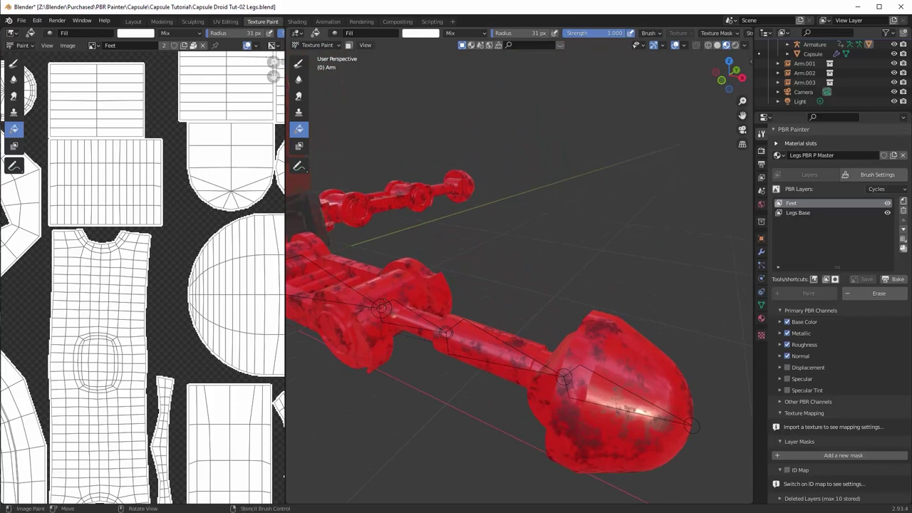
pyautogui.scroll(-2, 570, 335)
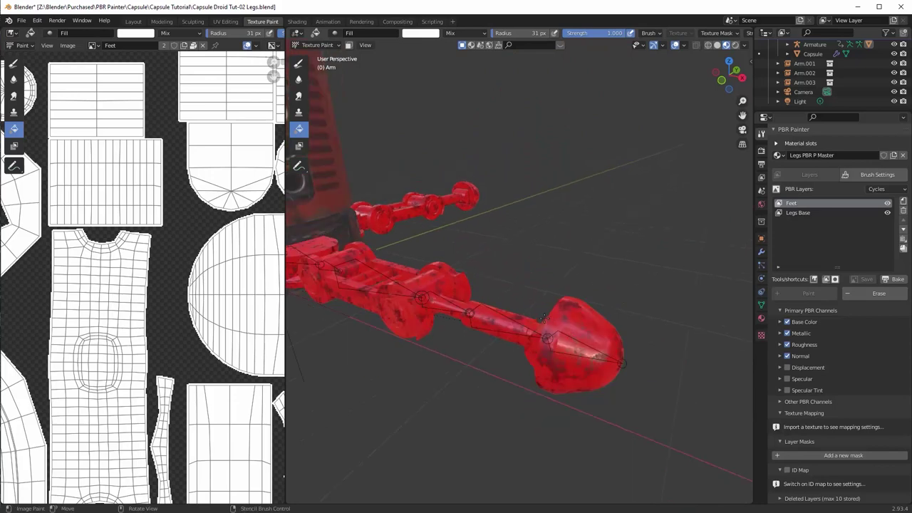
pyautogui.moveTo(544, 319); pyautogui.dragTo(570, 286, button='middle')
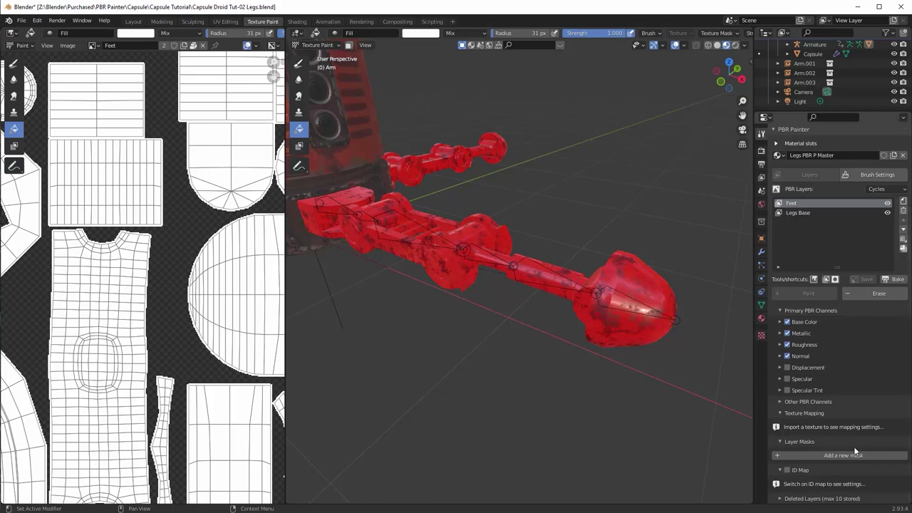
pyautogui.click(786, 470)
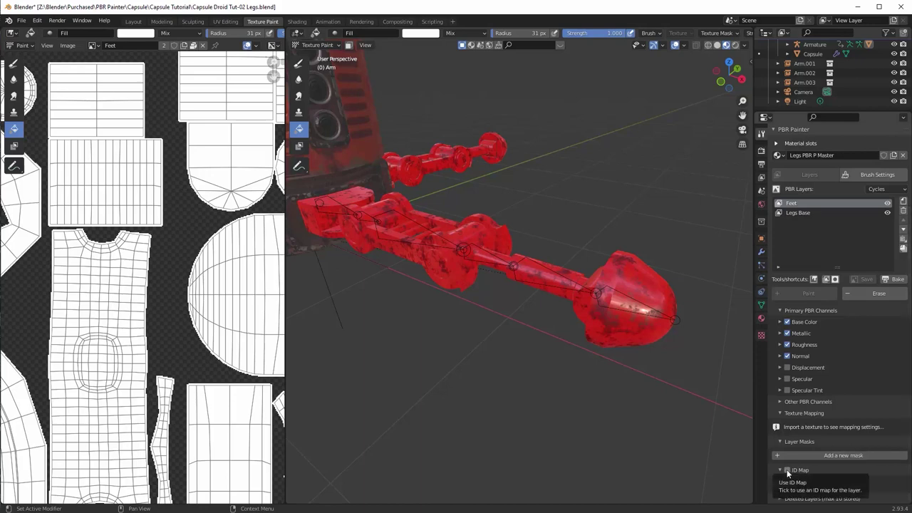
pyautogui.click(780, 413)
pyautogui.scroll(-1, 817, 453)
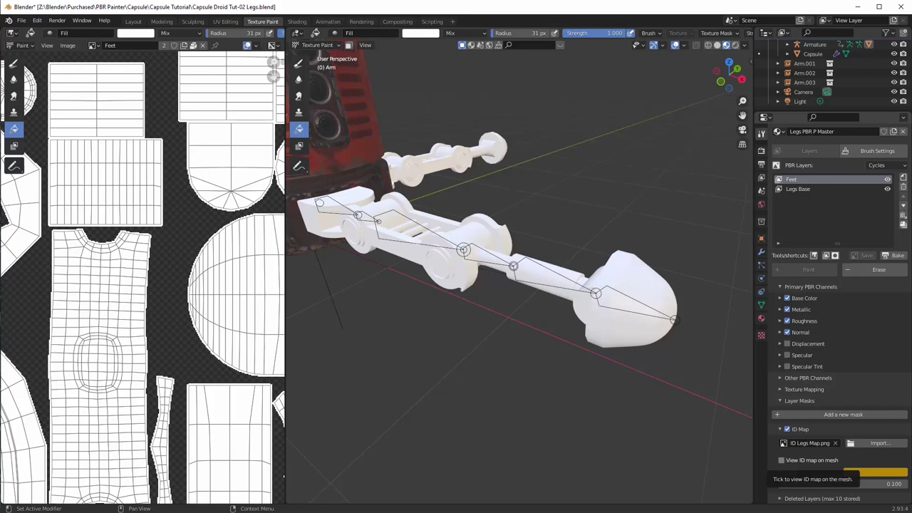
# Step: Preview the ID map on the mesh, sample the foot's gold as the ID color, switch the preview off and collapse the ID map settings
pyautogui.click(783, 460)
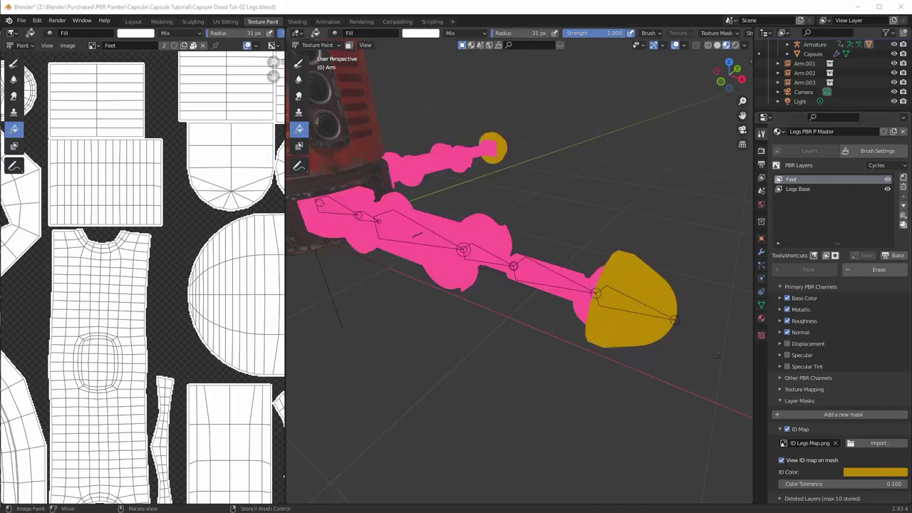
pyautogui.click(876, 472)
pyautogui.click(897, 430)
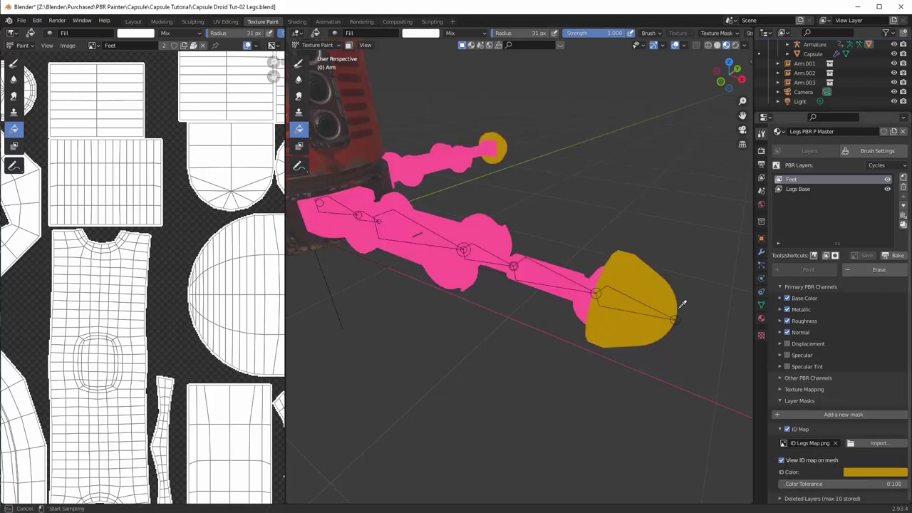
pyautogui.click(666, 289)
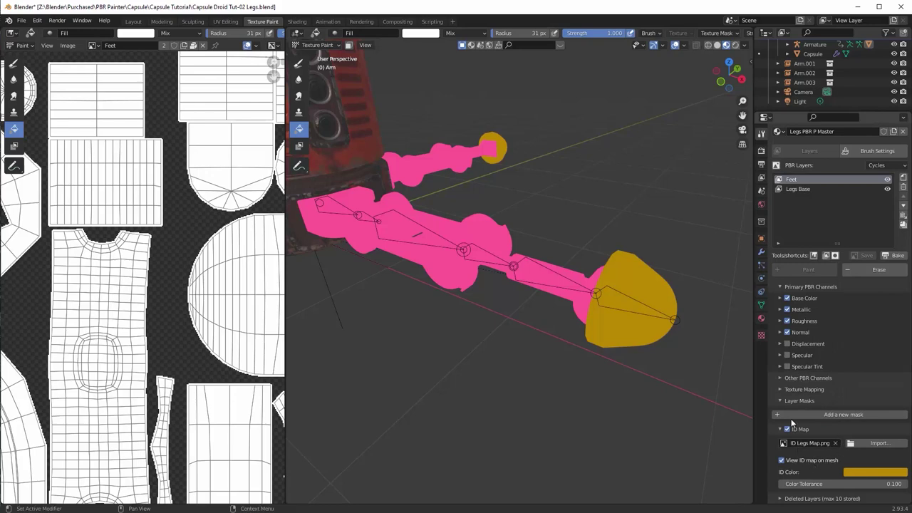
pyautogui.click(782, 460)
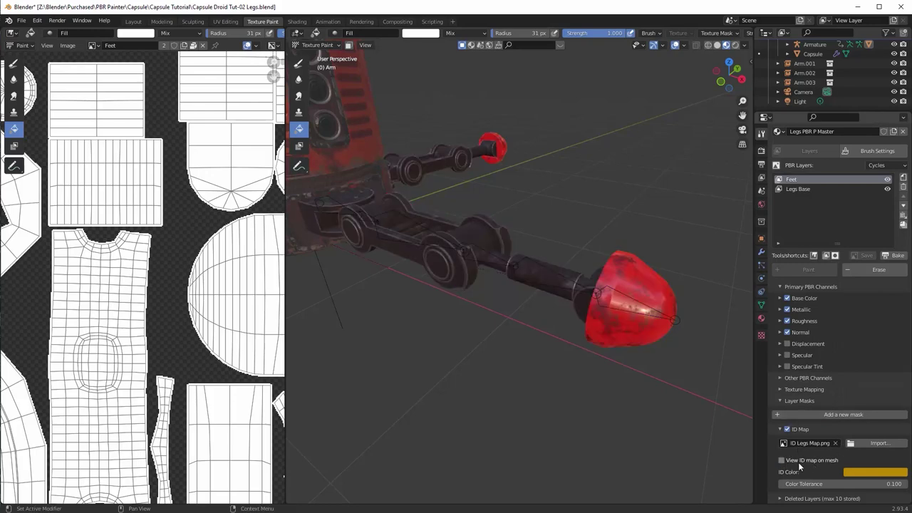
pyautogui.moveTo(650, 348)
pyautogui.mouseDown(button='middle')
pyautogui.moveTo(671, 380)
pyautogui.moveTo(620, 339)
pyautogui.moveTo(656, 350)
pyautogui.mouseUp(button='middle')
pyautogui.click(779, 429)
# Step: Add an Image Texture mask to the Feet layer
pyautogui.scroll(1, 652, 349)
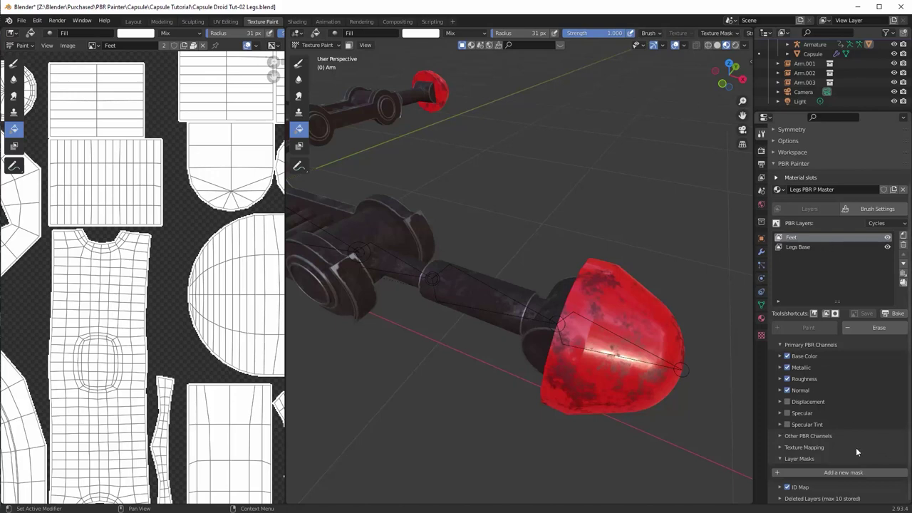
pyautogui.click(847, 474)
pyautogui.click(845, 490)
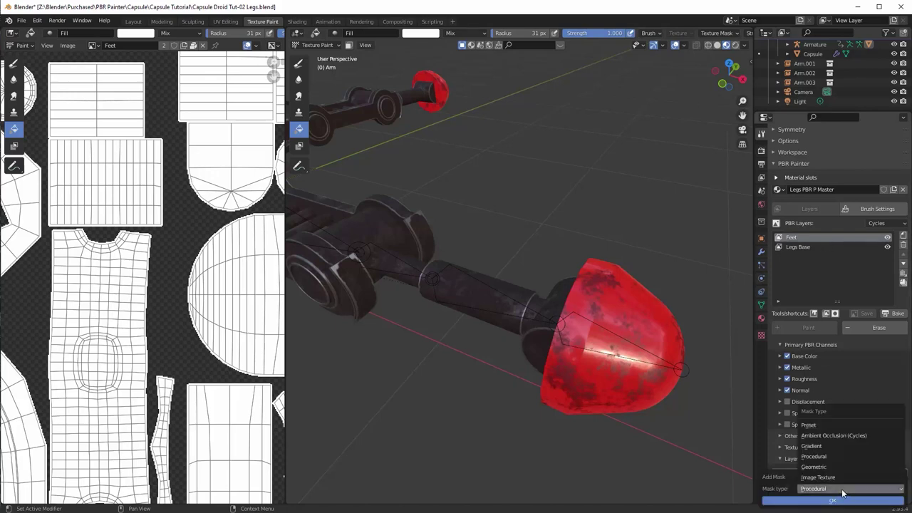
pyautogui.click(836, 477)
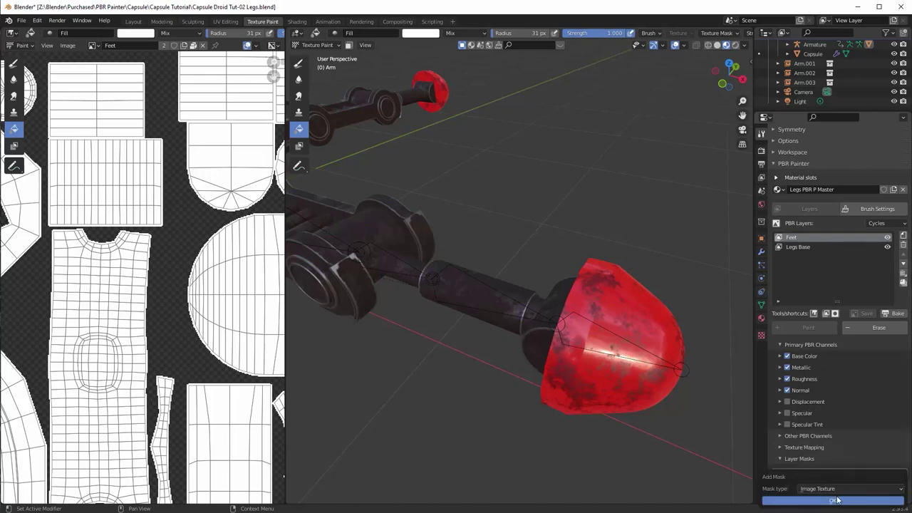
pyautogui.click(837, 500)
# Step: Assign the image Master Legs Edge wear Mask_4K to the mask and inspect the foot's edges
pyautogui.scroll(-3, 791, 457)
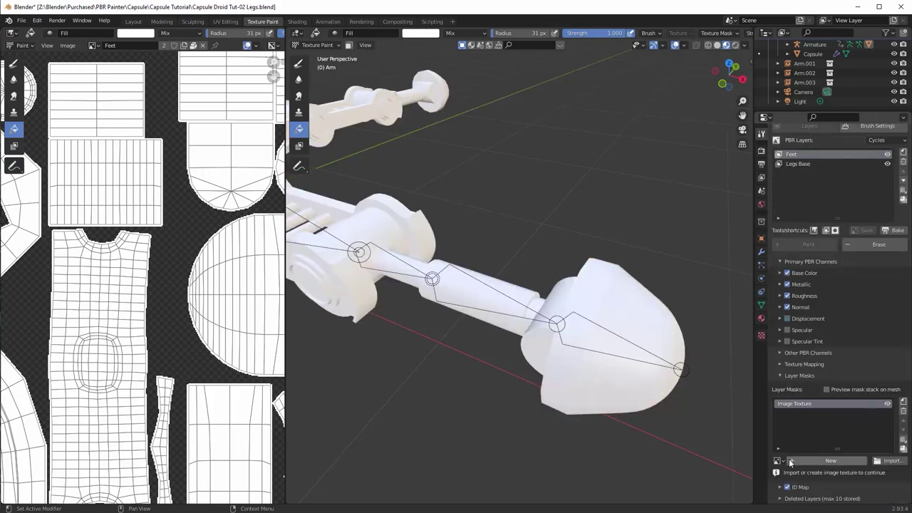
pyautogui.click(778, 461)
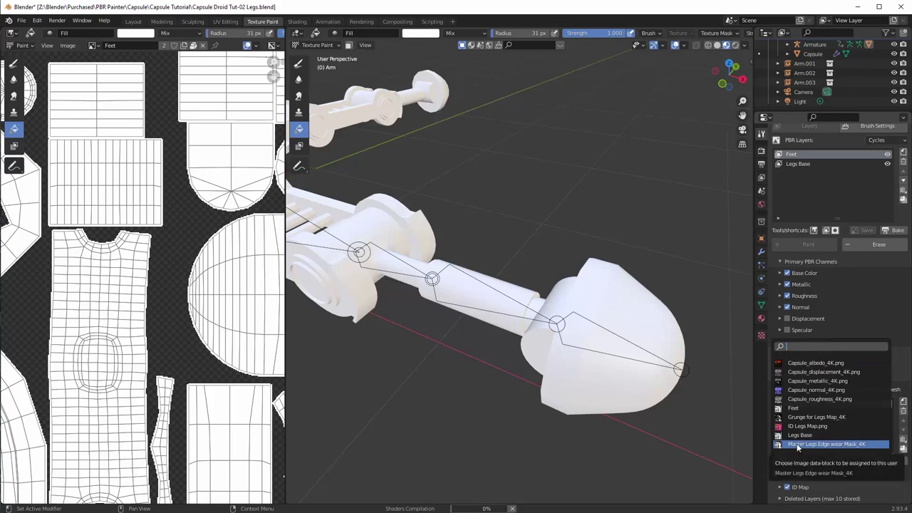
pyautogui.click(798, 444)
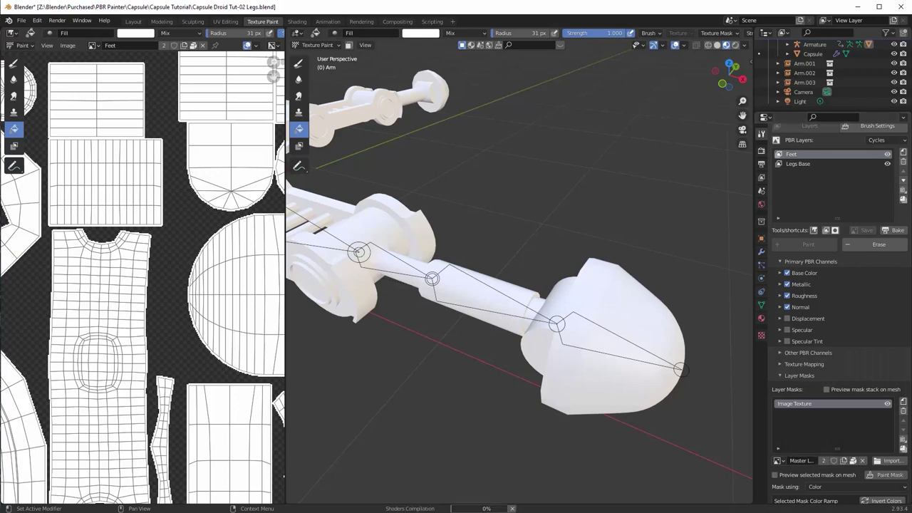
pyautogui.moveTo(625, 358)
pyautogui.mouseDown(button='middle')
pyautogui.moveTo(660, 354)
pyautogui.moveTo(592, 354)
pyautogui.moveTo(636, 342)
pyautogui.moveTo(616, 340)
pyautogui.moveTo(646, 295)
pyautogui.mouseUp(button='middle')
pyautogui.scroll(3, 637, 342)
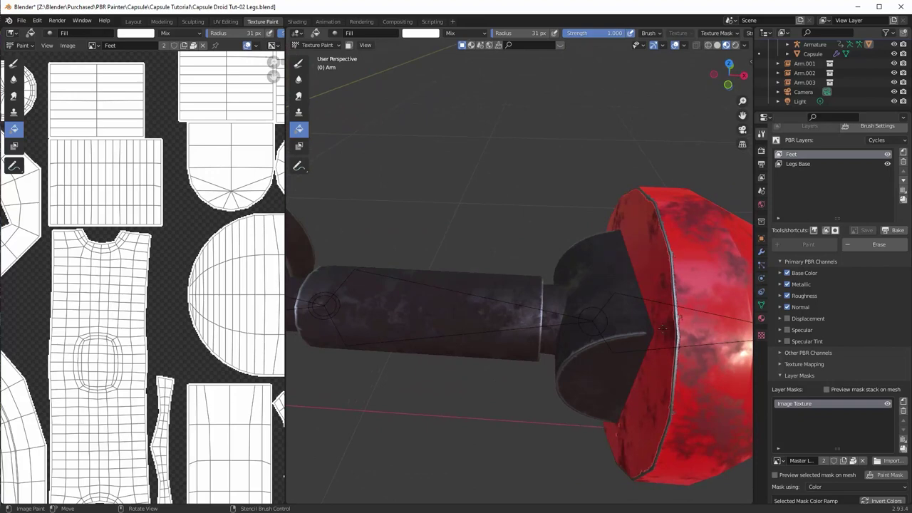
pyautogui.moveTo(679, 320)
pyautogui.mouseDown(button='middle')
pyautogui.moveTo(633, 310)
pyautogui.moveTo(622, 326)
pyautogui.moveTo(632, 318)
pyautogui.moveTo(602, 299)
pyautogui.moveTo(608, 293)
pyautogui.mouseUp(button='middle')
pyautogui.scroll(-3, 629, 317)
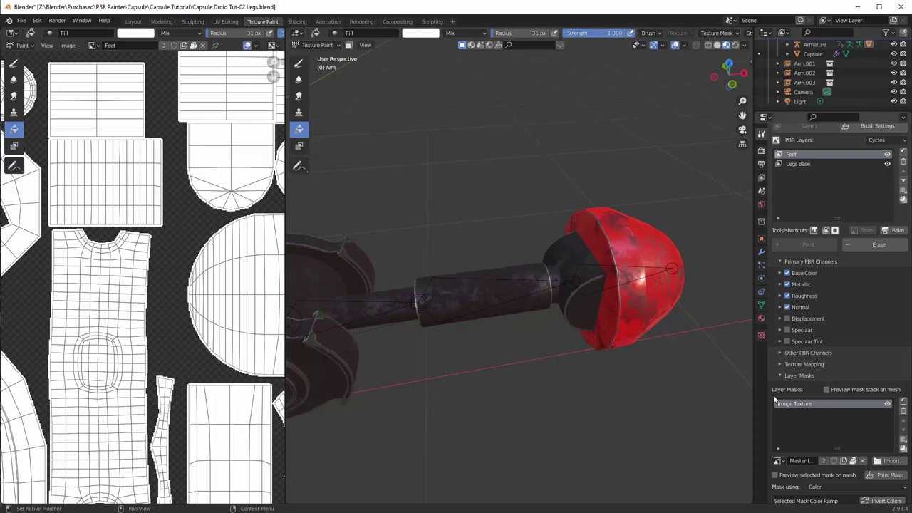
# Step: Add a Procedural mask to the Feet layer's mask stack and preview the stack on the mesh
pyautogui.click(902, 403)
pyautogui.click(858, 416)
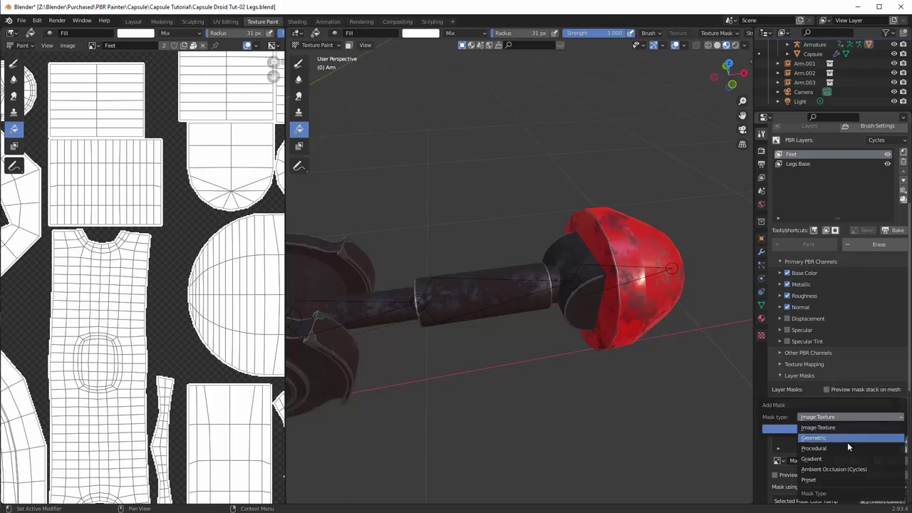
pyautogui.click(846, 447)
pyautogui.click(826, 429)
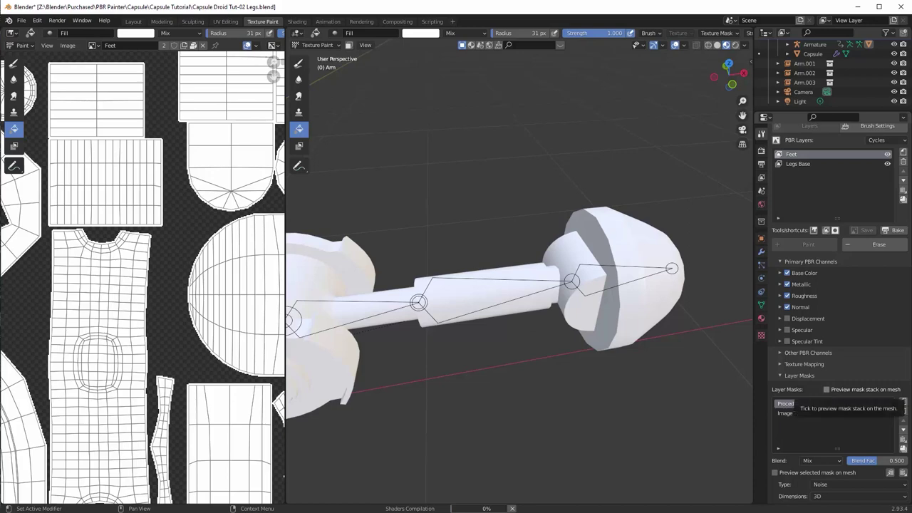
pyautogui.click(827, 390)
pyautogui.moveTo(709, 399); pyautogui.dragTo(695, 370, button='middle')
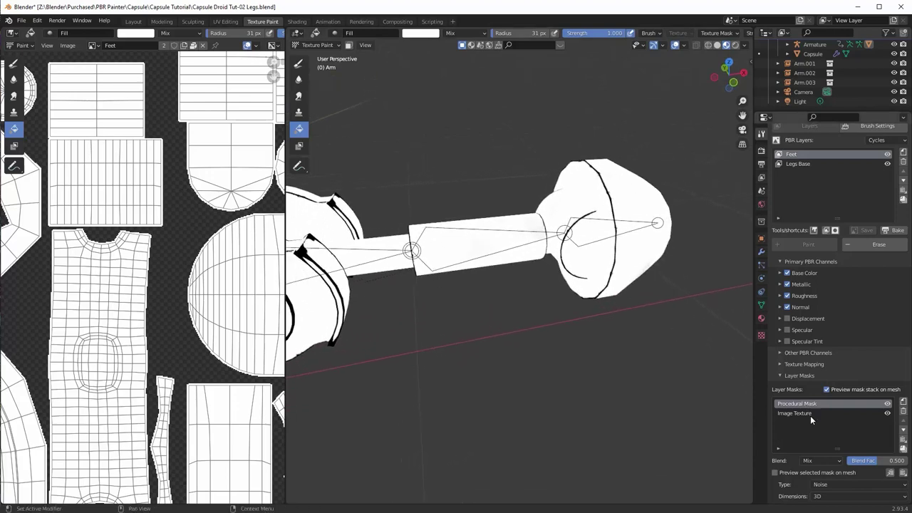
pyautogui.scroll(-2, 818, 431)
pyautogui.scroll(-2, 841, 427)
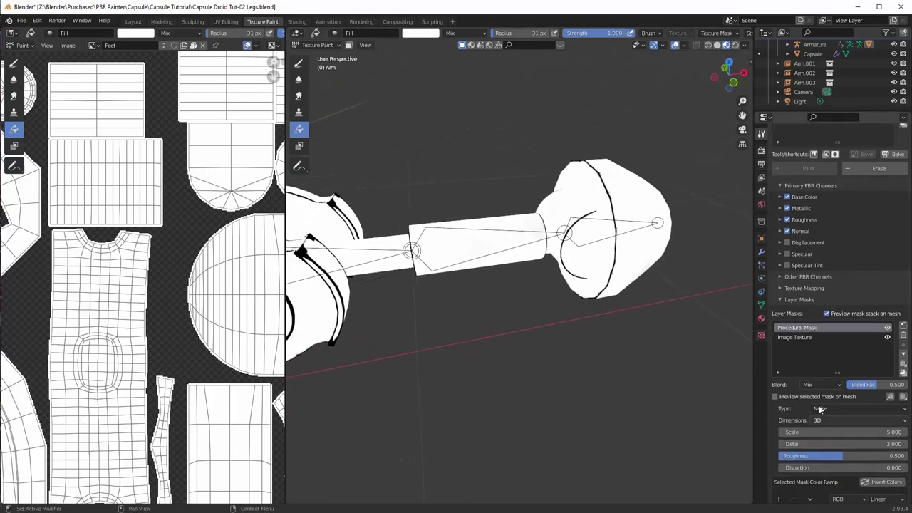
# Step: Preview the Procedural mask alone and set its noise Scale to 20.6, Detail to 11.2 and Roughness to 0.58
pyautogui.click(775, 396)
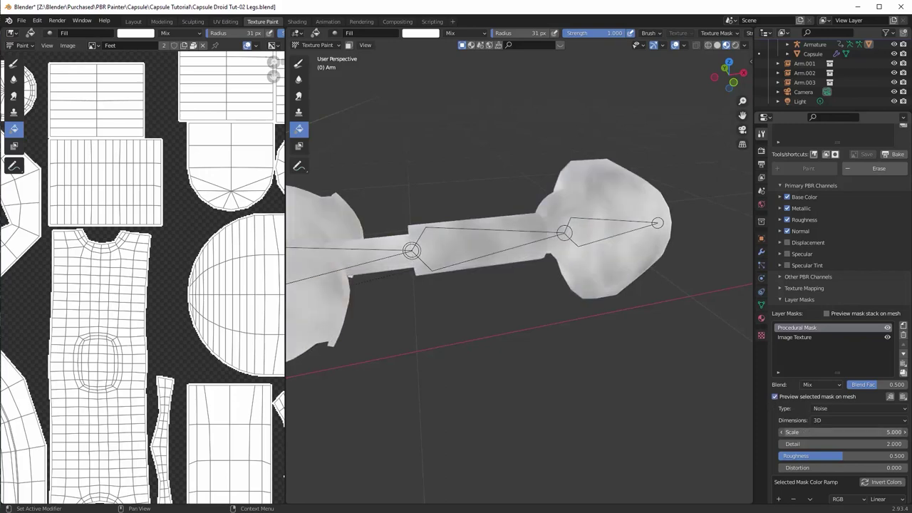
pyautogui.click(841, 432)
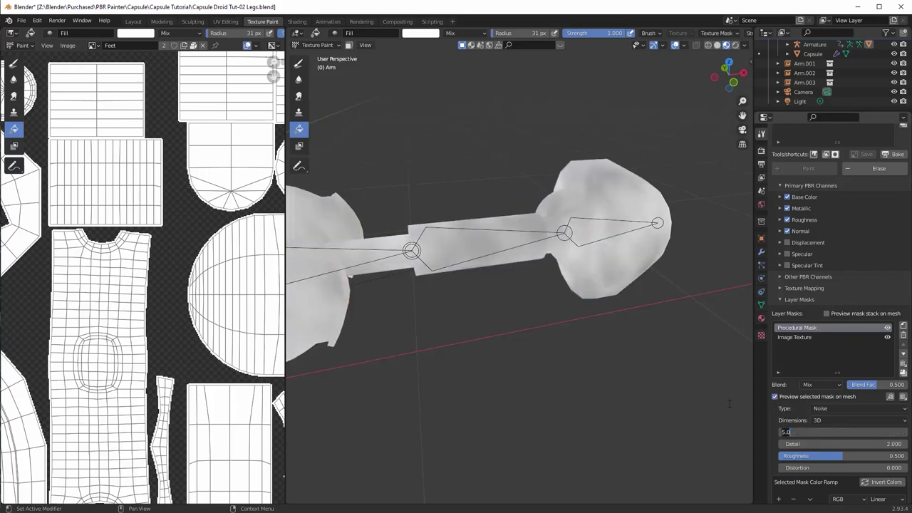
pyautogui.click(687, 400)
pyautogui.moveTo(687, 400); pyautogui.dragTo(660, 357, button='middle')
pyautogui.moveTo(832, 431); pyautogui.dragTo(877, 431)
pyautogui.moveTo(833, 444); pyautogui.dragTo(853, 456)
# Step: Increase the Procedural mask's contrast by moving both stops of its color ramp toward the middle
pyautogui.scroll(-5, 831, 467)
pyautogui.moveTo(779, 419); pyautogui.dragTo(837, 423)
pyautogui.moveTo(902, 420); pyautogui.dragTo(861, 420)
pyautogui.scroll(2, 855, 400)
# Step: Preview the whole mask stack on the mesh and adjust the Procedural mask ramp's black stop to position 0.414
pyautogui.click(827, 257)
pyautogui.moveTo(599, 279); pyautogui.dragTo(615, 306, button='middle')
pyautogui.scroll(3, 615, 305)
pyautogui.scroll(-2, 827, 421)
pyautogui.moveTo(833, 421); pyautogui.dragTo(829, 421)
# Step: Set the Procedural mask's blending mode to Multiply with a Blend Fac of 1
pyautogui.scroll(1, 826, 399)
pyautogui.click(821, 308)
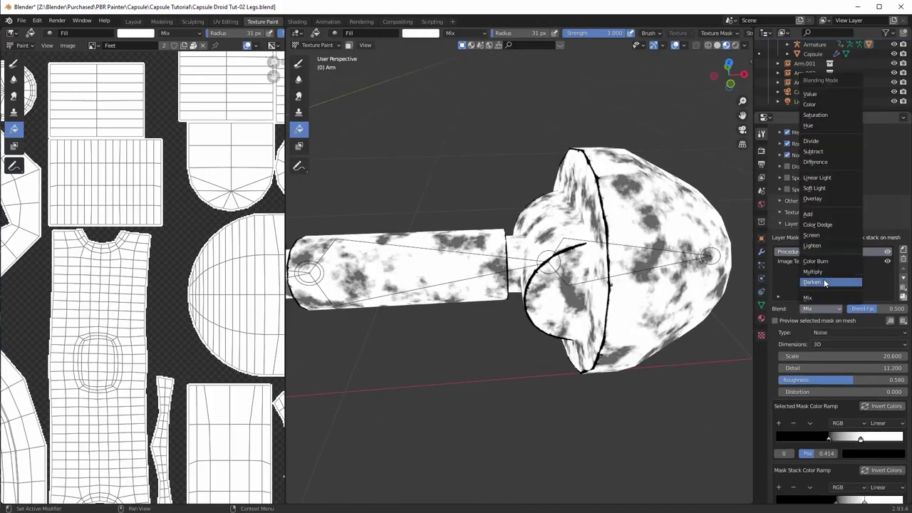
pyautogui.click(813, 272)
pyautogui.moveTo(866, 309); pyautogui.dragTo(907, 309)
# Step: Try narrowing the Procedural mask's ramp with the black stop at 0.468, and check the foot with the mask stack preview off
pyautogui.moveTo(828, 439); pyautogui.dragTo(834, 439)
pyautogui.moveTo(860, 439); pyautogui.dragTo(854, 439)
pyautogui.moveTo(606, 285); pyautogui.dragTo(563, 288, button='middle')
pyautogui.moveTo(834, 439); pyautogui.dragTo(837, 439)
pyautogui.click(827, 237)
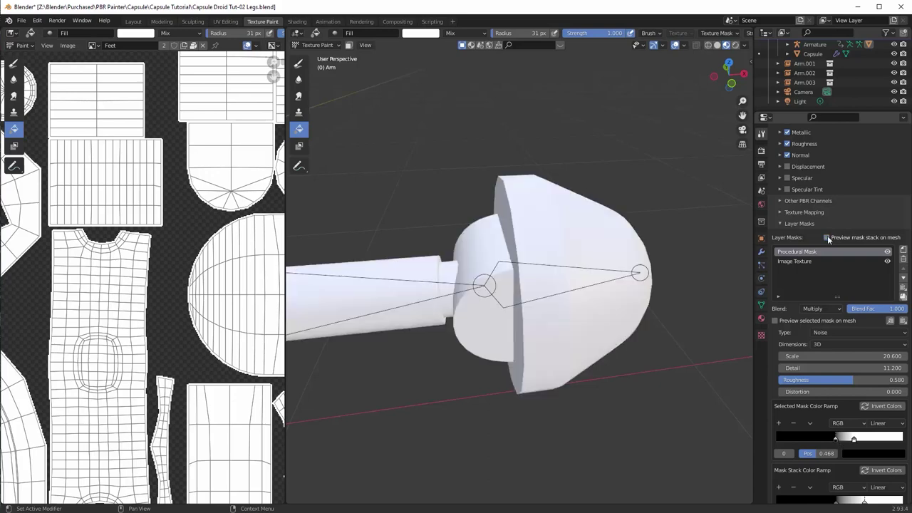
pyautogui.moveTo(604, 325); pyautogui.dragTo(555, 325, button='middle')
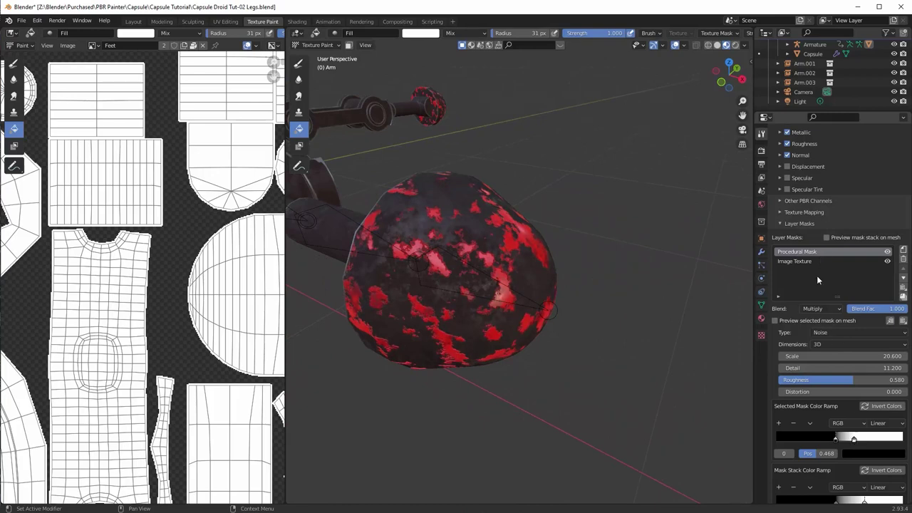
pyautogui.scroll(-4, 852, 473)
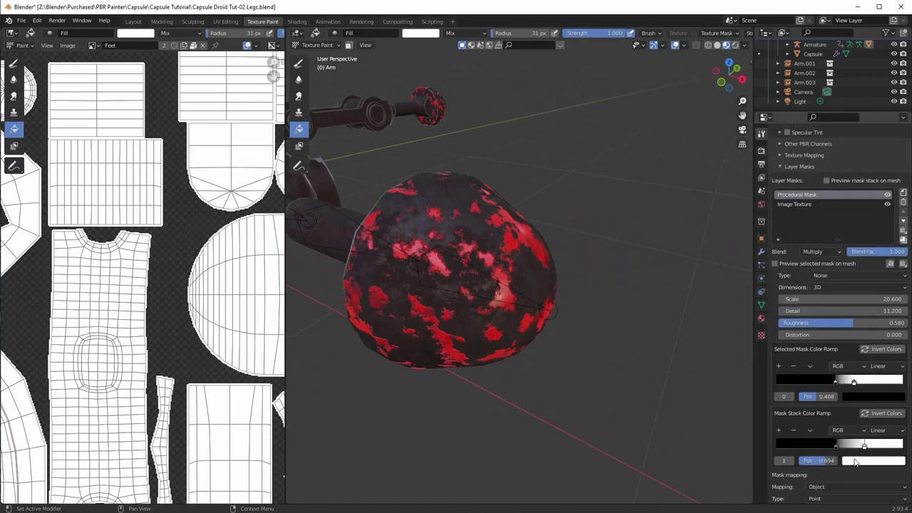
pyautogui.moveTo(737, 401); pyautogui.dragTo(729, 400, button='middle')
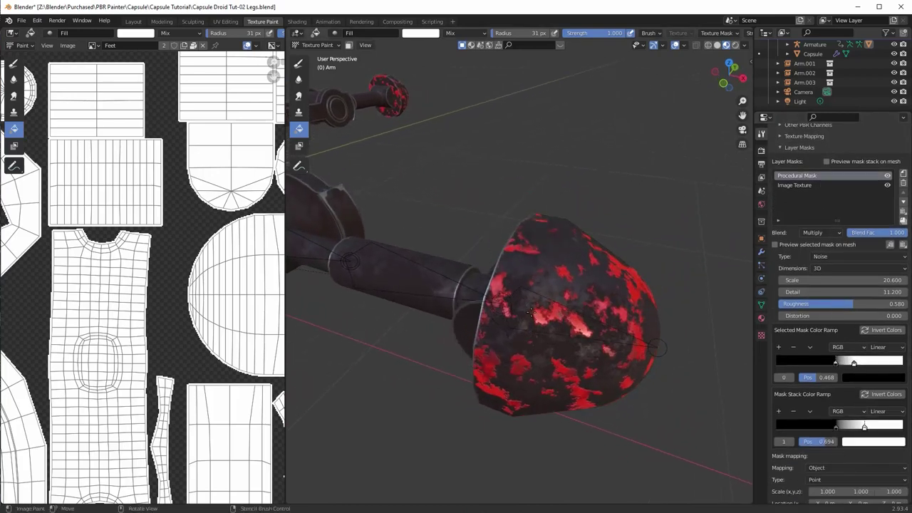
# Step: Preview the mask stack, lower the Procedural mask ramp's stops with the white one at 0.525, and inspect the foot with the preview off
pyautogui.click(827, 162)
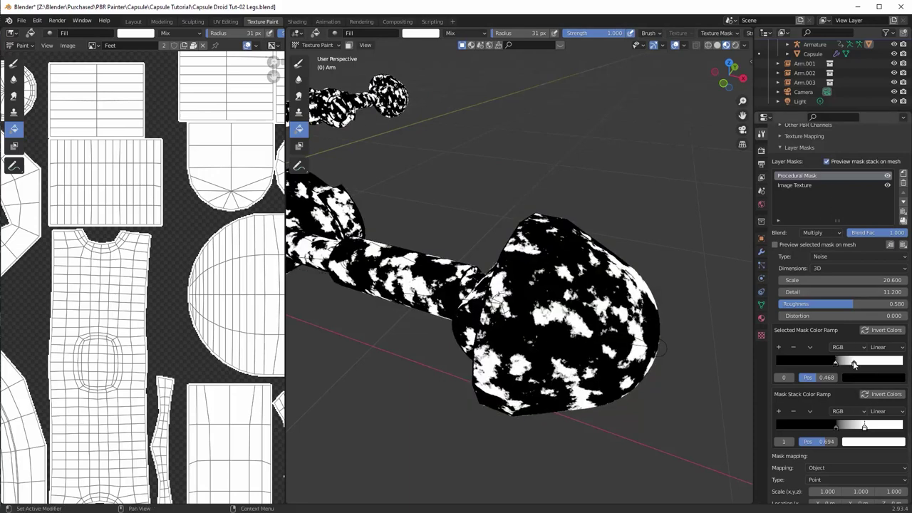
pyautogui.moveTo(854, 364)
pyautogui.mouseDown()
pyautogui.moveTo(825, 363)
pyautogui.moveTo(842, 364)
pyautogui.mouseUp()
pyautogui.click(825, 161)
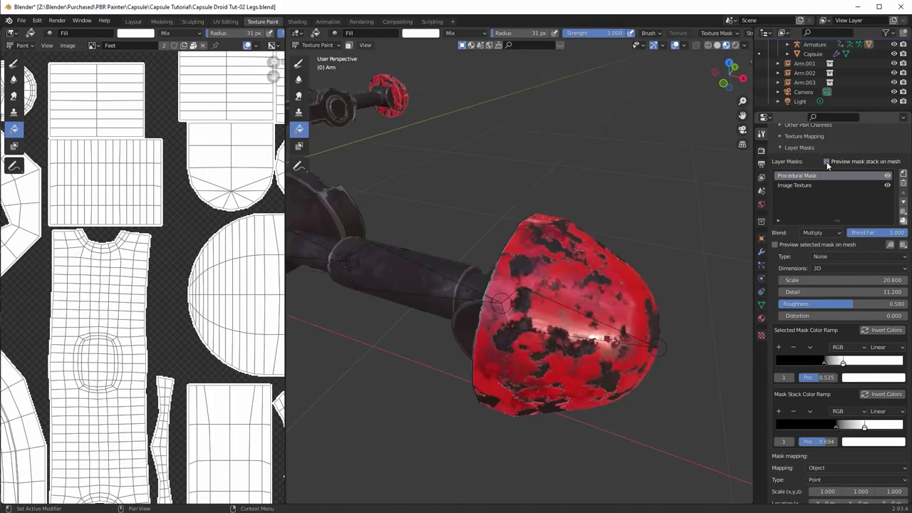
pyautogui.moveTo(581, 263); pyautogui.dragTo(563, 245, button='middle')
pyautogui.scroll(-1, 597, 261)
pyautogui.scroll(3, 542, 277)
pyautogui.moveTo(571, 161); pyautogui.dragTo(518, 223, button='middle')
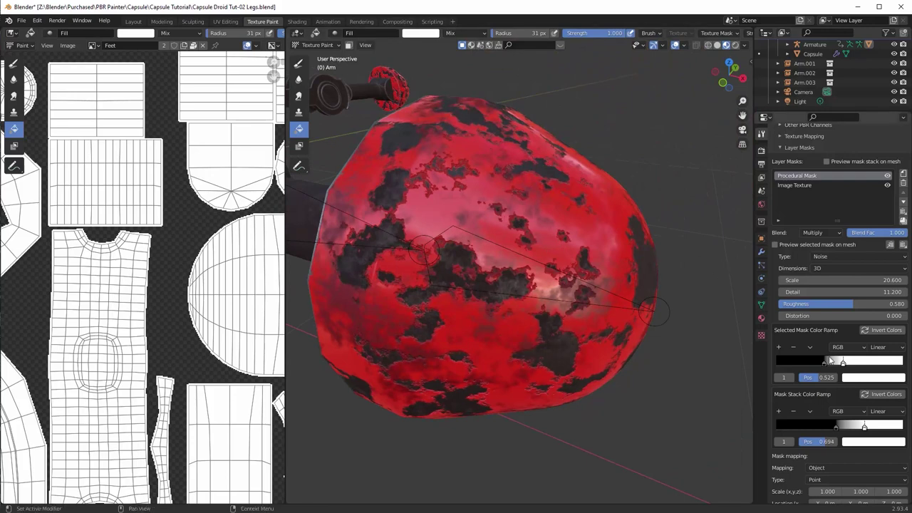
pyautogui.scroll(-4, 547, 256)
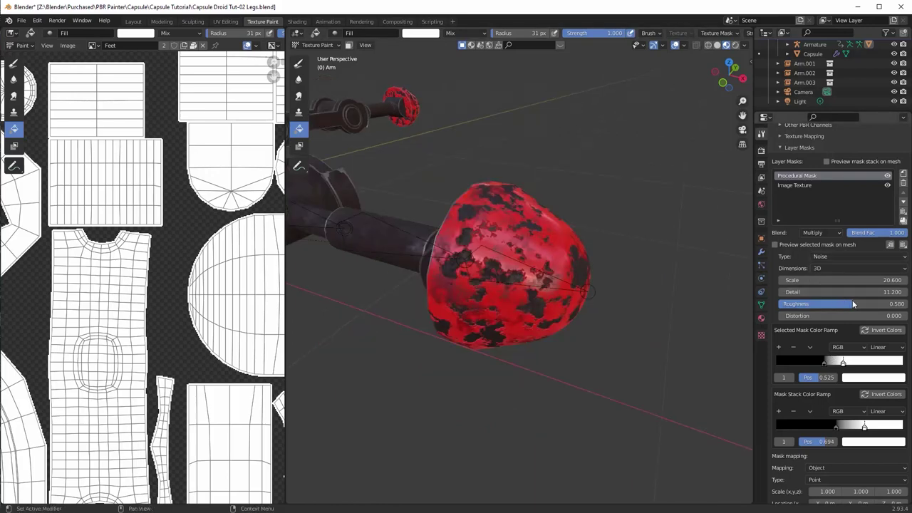
pyautogui.moveTo(546, 235)
pyautogui.mouseDown(button='middle')
pyautogui.moveTo(548, 245)
pyautogui.moveTo(538, 241)
pyautogui.mouseUp(button='middle')
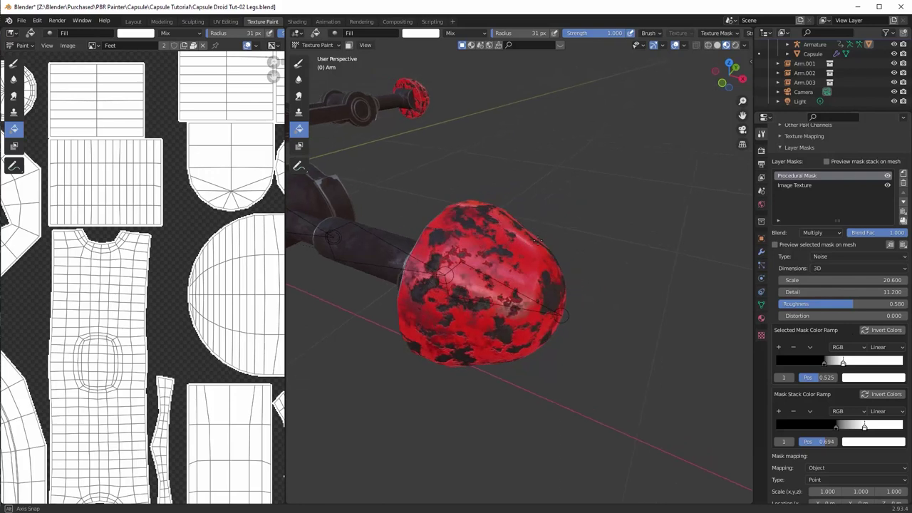
# Step: Preview the Feet layer's Roughness procedural and set Scale 4.9, Detail 11.7, Dimension 0.4 and its light ramp stop to 0.478
pyautogui.scroll(5, 793, 227)
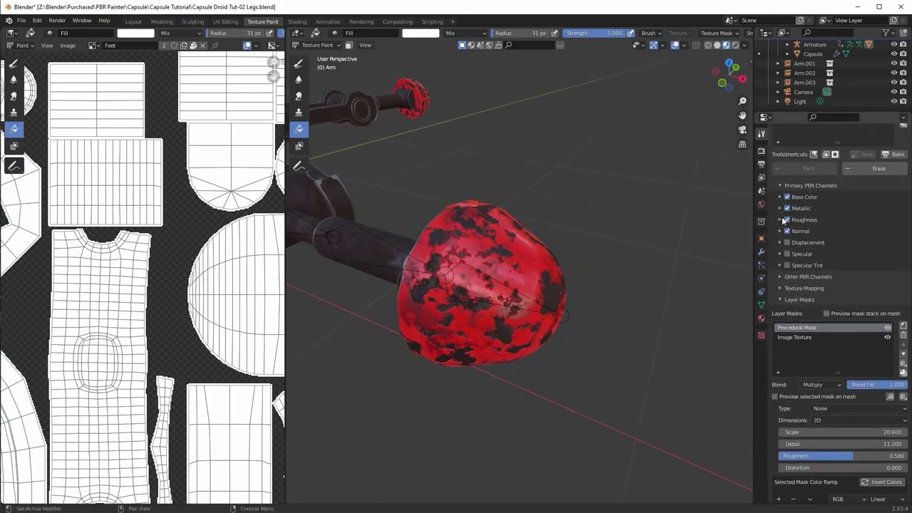
pyautogui.click(780, 219)
pyautogui.moveTo(613, 242); pyautogui.dragTo(591, 246, button='middle')
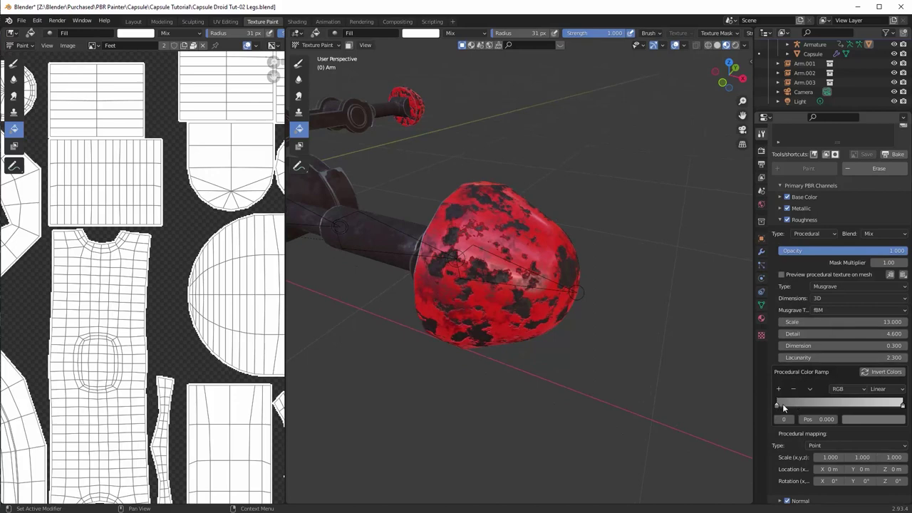
pyautogui.click(781, 275)
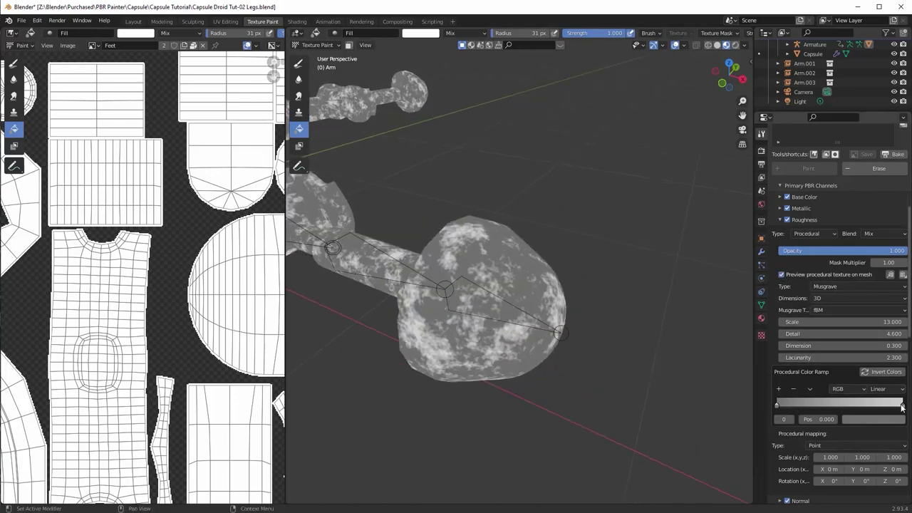
pyautogui.moveTo(901, 405); pyautogui.dragTo(828, 405)
pyautogui.moveTo(843, 333); pyautogui.dragTo(816, 321)
pyautogui.moveTo(829, 405)
pyautogui.mouseDown()
pyautogui.moveTo(791, 403)
pyautogui.moveTo(818, 405)
pyautogui.mouseUp()
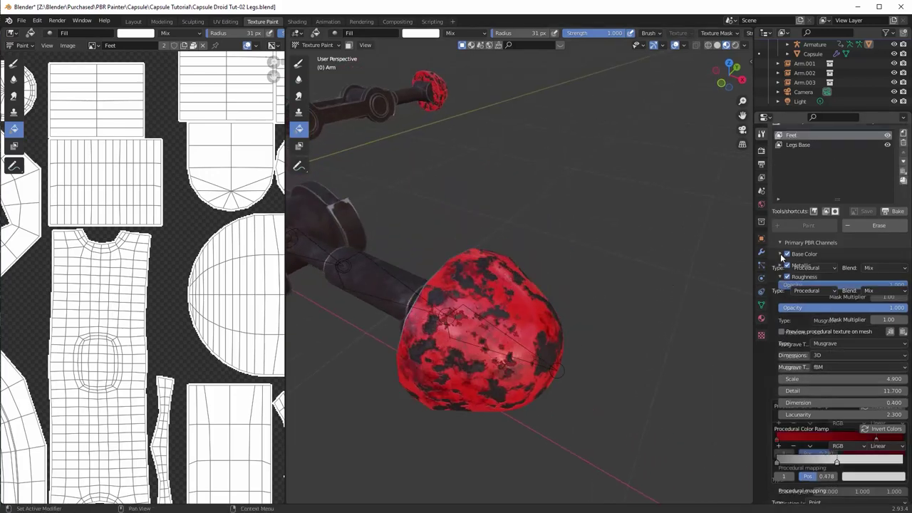
pyautogui.click(850, 332)
# Step: Preview the Feet layer's Base Color noise, setting Scale 14.2, Detail 8.2, Roughness 0.523 and the dark red ramp stop to 0.662
pyautogui.click(852, 308)
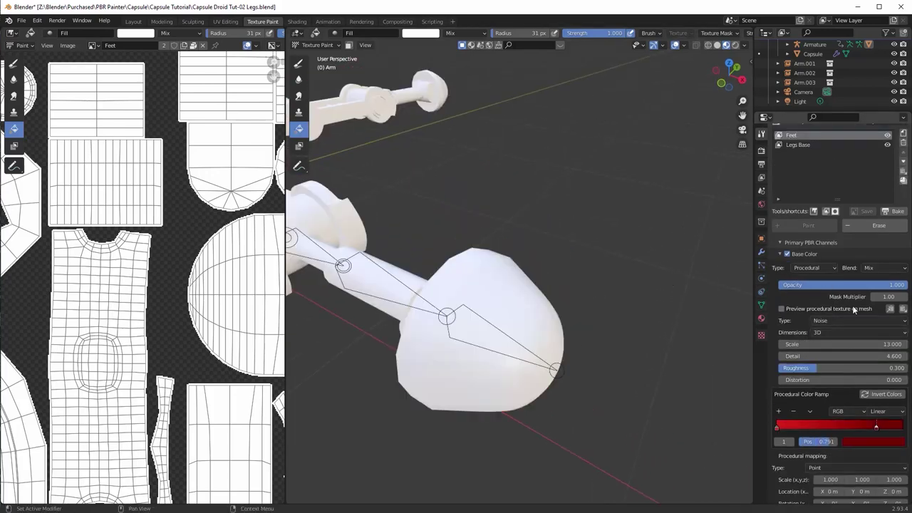
pyautogui.click(781, 308)
pyautogui.moveTo(584, 319); pyautogui.dragTo(621, 345, button='middle')
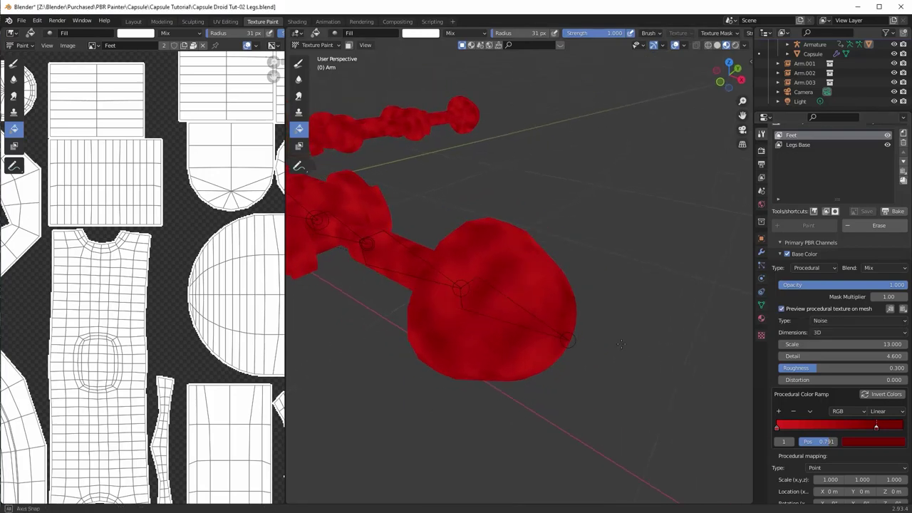
pyautogui.click(782, 309)
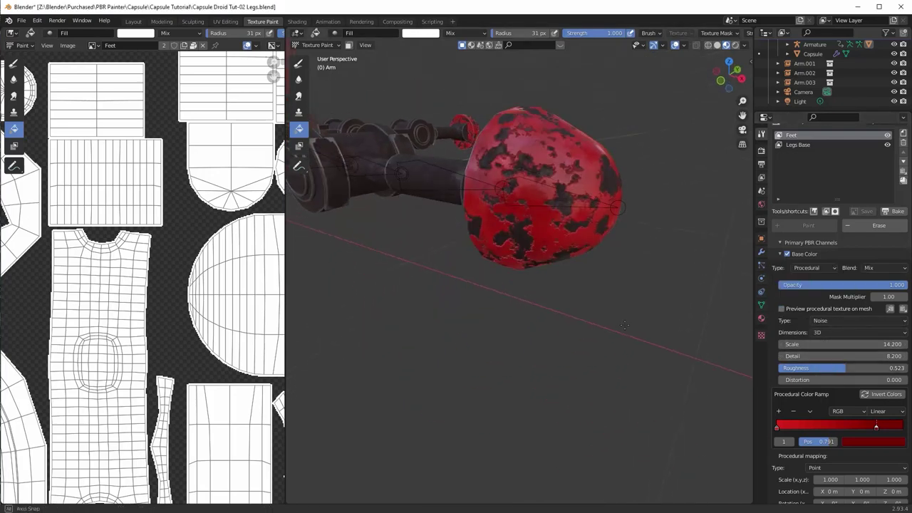
pyautogui.moveTo(867, 427); pyautogui.dragTo(860, 426)
pyautogui.moveTo(591, 285); pyautogui.dragTo(573, 325, button='middle')
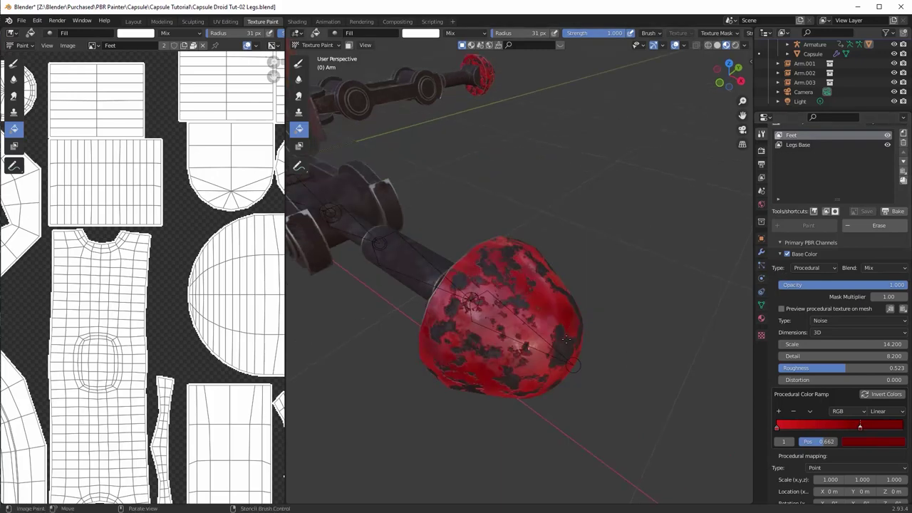
pyautogui.scroll(-2, 565, 343)
pyautogui.keyDown('shift'); pyautogui.moveTo(566, 343); pyautogui.dragTo(588, 317, button='middle'); pyautogui.keyUp('shift')
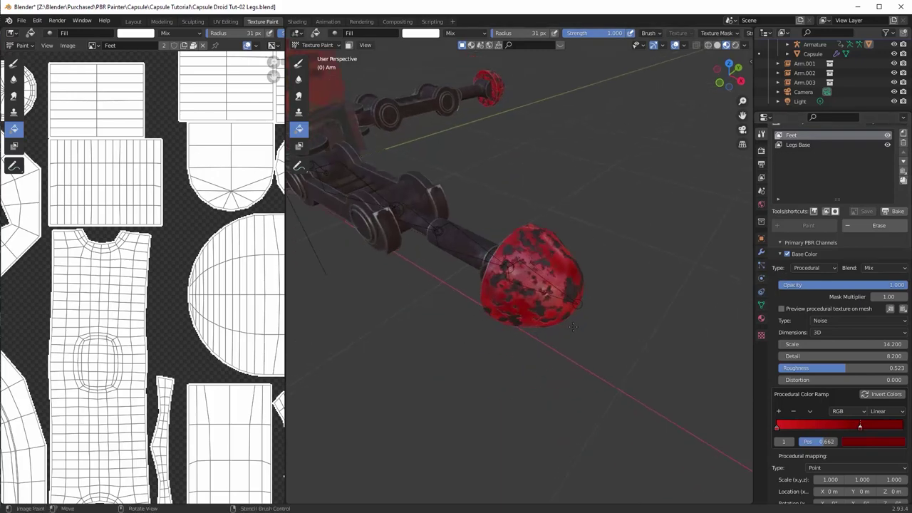
# Step: Set the Feet layer's Normal channel strength to 0.321, judging the raised paint edges on the foot
pyautogui.click(779, 254)
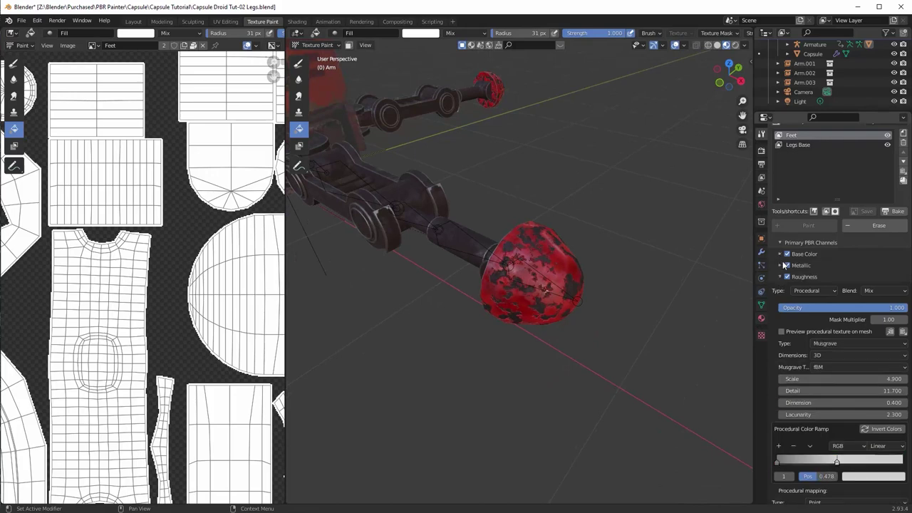
pyautogui.click(779, 278)
pyautogui.click(780, 287)
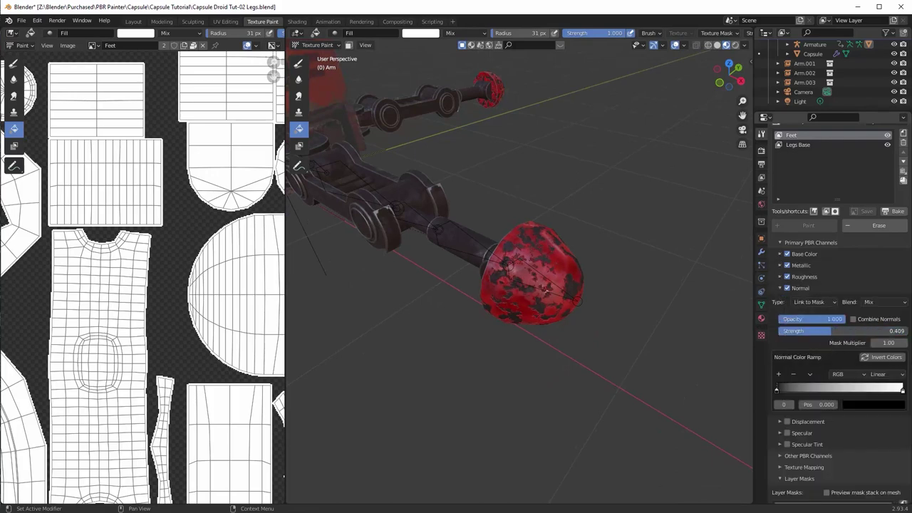
pyautogui.scroll(2, 626, 313)
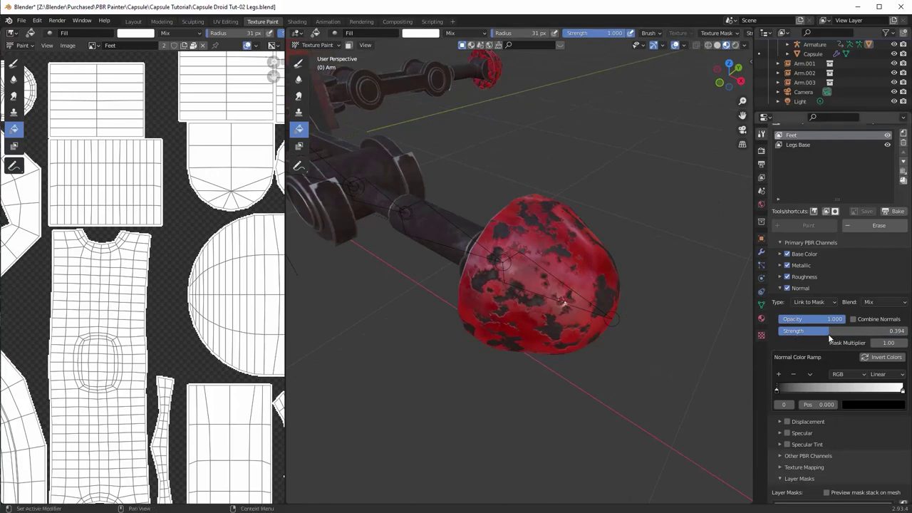
pyautogui.moveTo(828, 331); pyautogui.dragTo(803, 331)
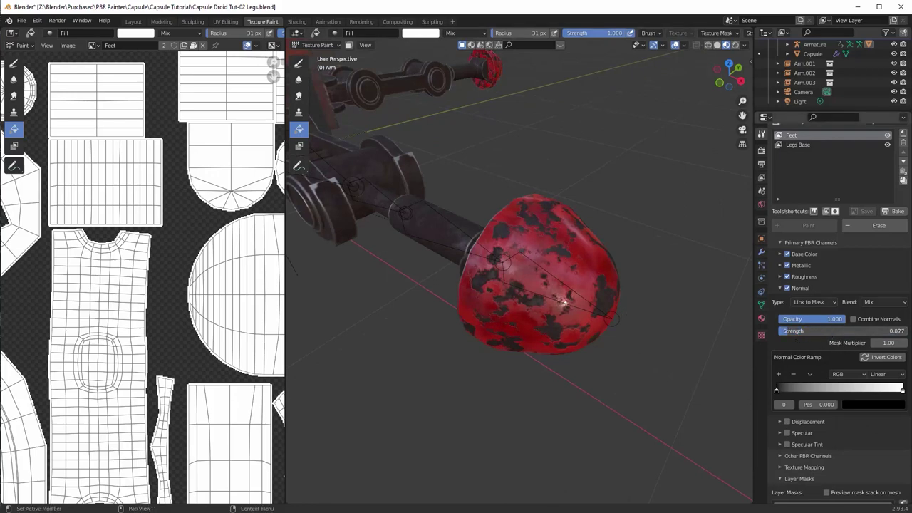
pyautogui.moveTo(621, 334); pyautogui.dragTo(561, 325, button='middle')
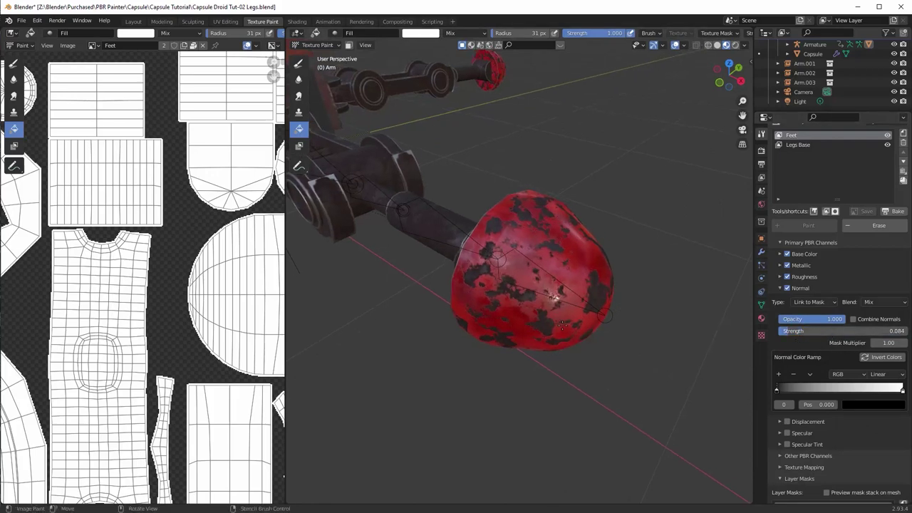
pyautogui.scroll(3, 563, 325)
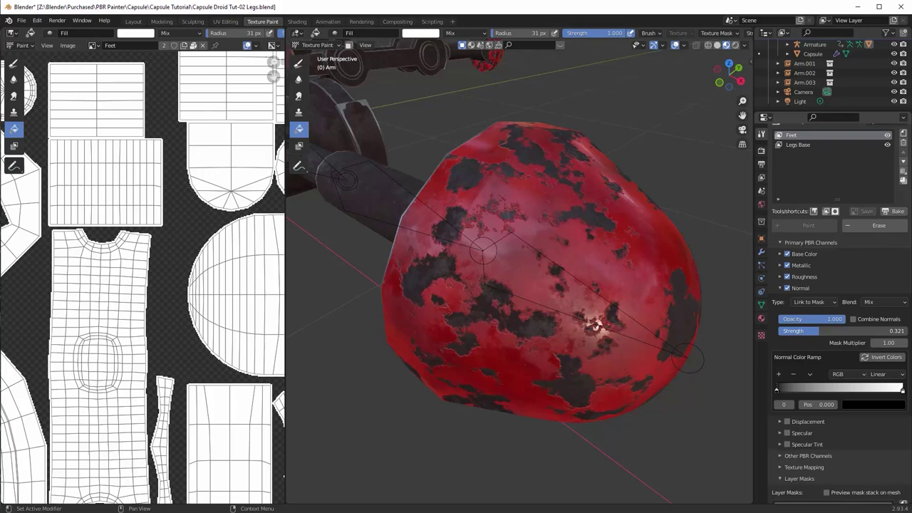
# Step: Add a Multichannel layer named "Grunge Rust for Legs" at 1024 x 1024 above the Feet layer
pyautogui.scroll(-5, 626, 329)
pyautogui.moveTo(626, 329); pyautogui.dragTo(606, 341, button='middle')
pyautogui.moveTo(440, 304)
pyautogui.mouseDown(button='middle')
pyautogui.moveTo(491, 324)
pyautogui.moveTo(589, 319)
pyautogui.moveTo(518, 318)
pyautogui.moveTo(557, 345)
pyautogui.moveTo(519, 326)
pyautogui.mouseUp(button='middle')
pyautogui.scroll(-2, 548, 324)
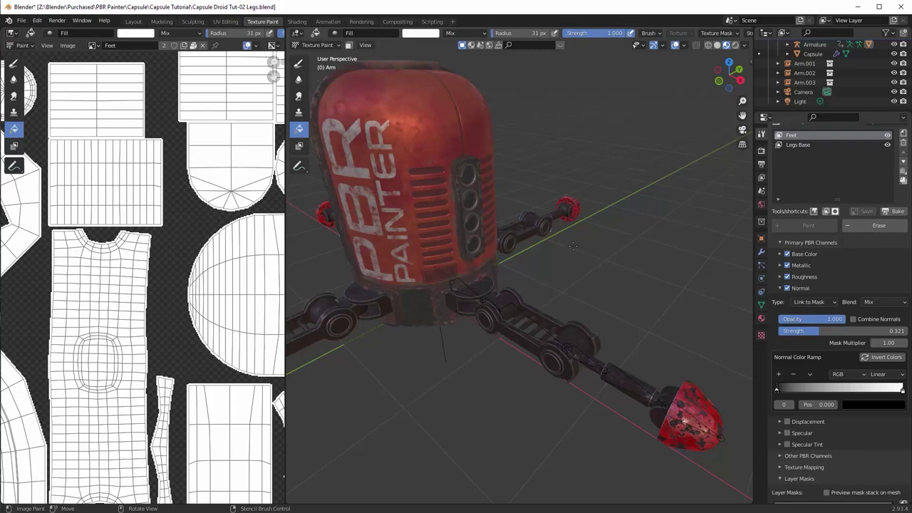
pyautogui.scroll(2, 852, 153)
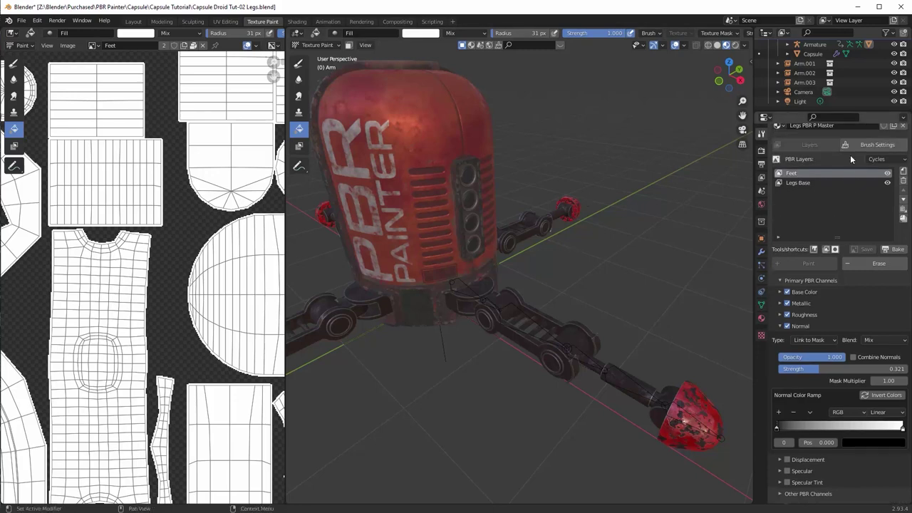
pyautogui.click(904, 173)
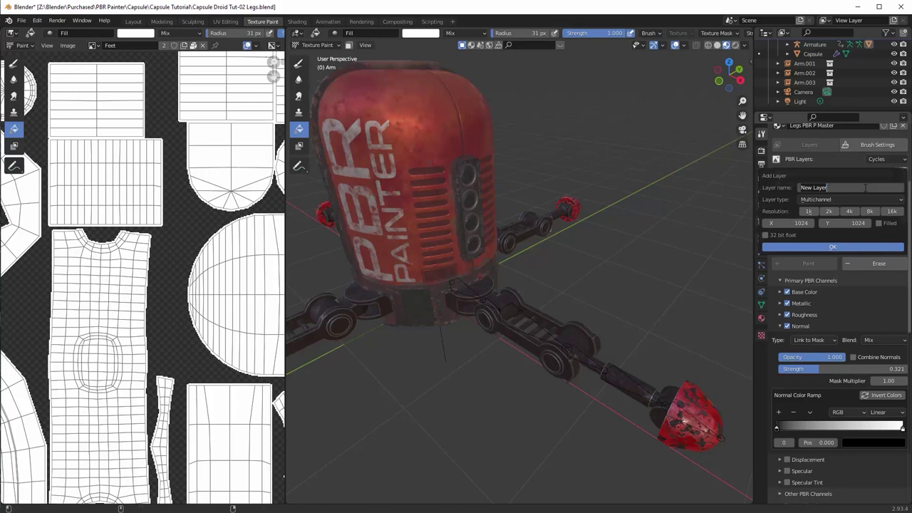
pyautogui.write('Grunge Rust for Legs')
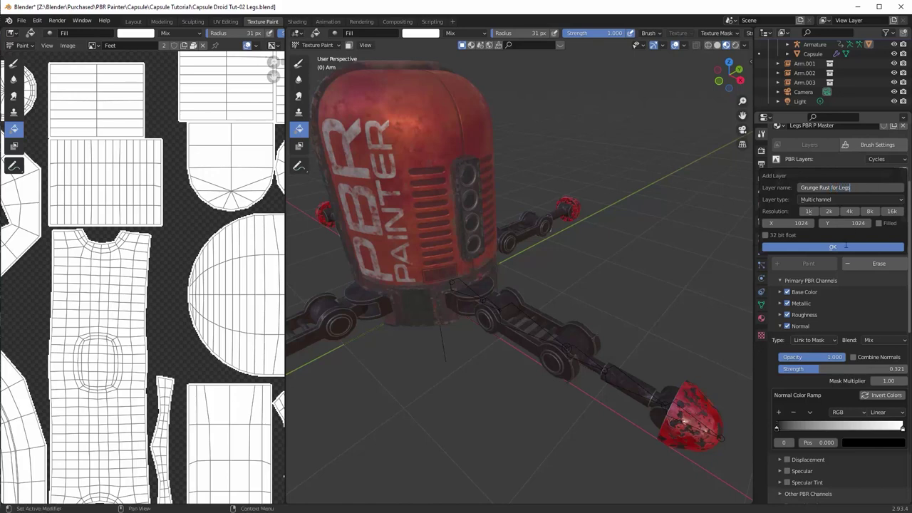
pyautogui.click(844, 246)
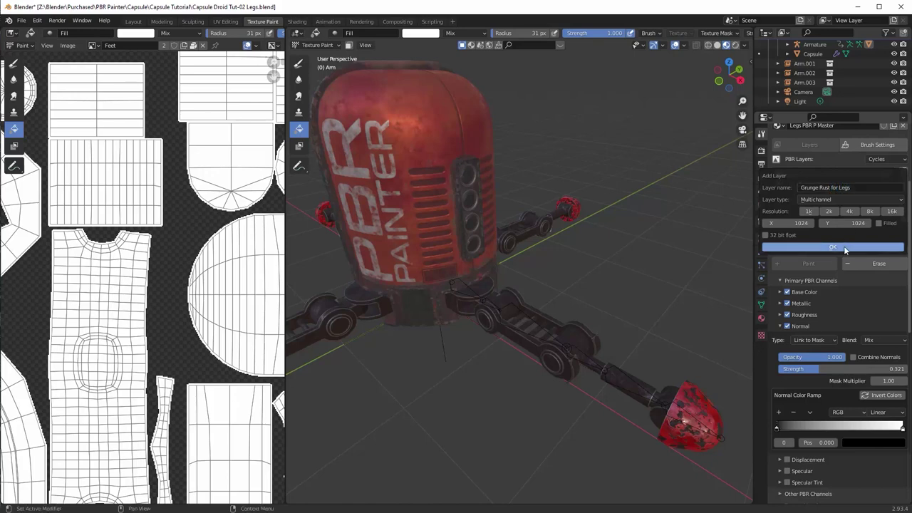
pyautogui.click(844, 246)
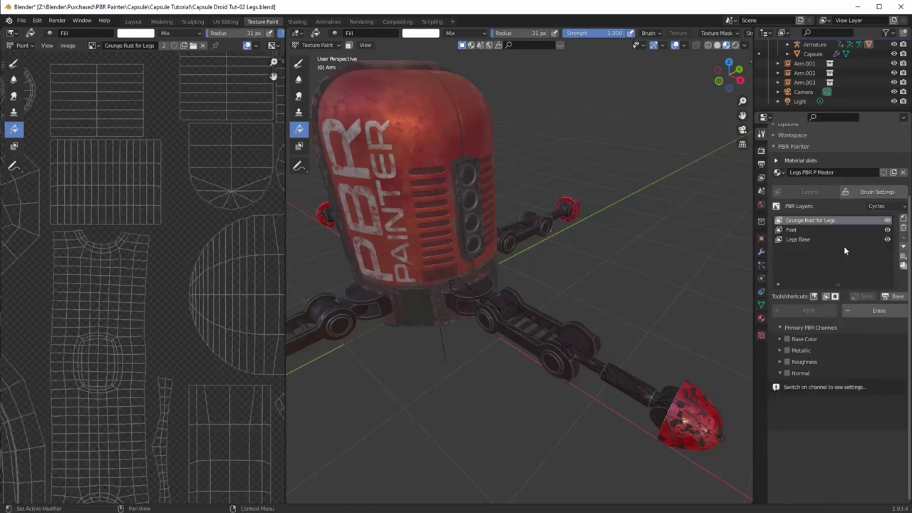
# Step: Import the Rust005_2K Color, Metalness, NormalGL and Roughness images into the Grunge Rust for Legs layer and fill it with white on the legs
pyautogui.click(827, 296)
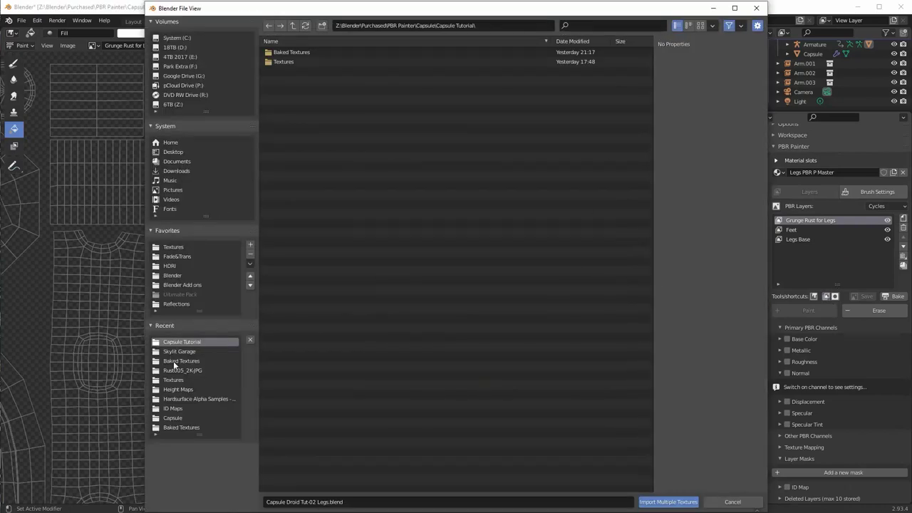
pyautogui.click(185, 370)
pyautogui.click(299, 53)
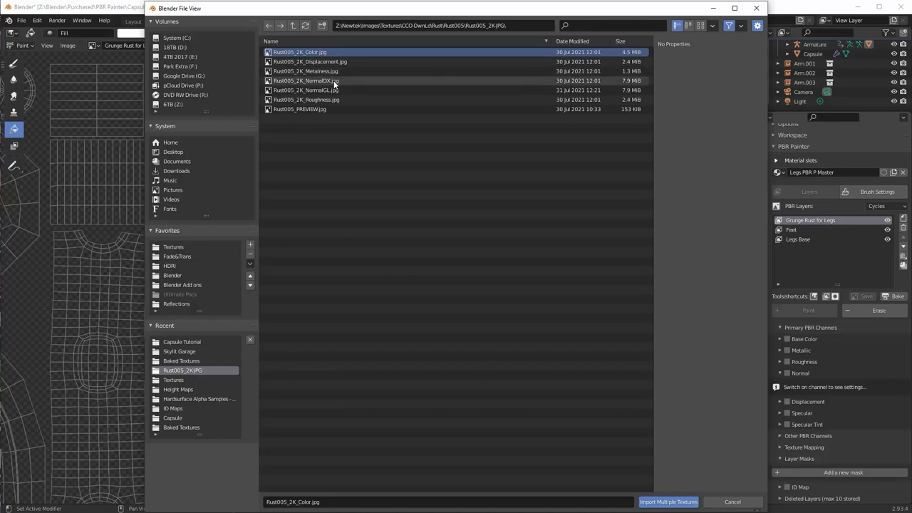
pyautogui.keyDown('ctrl'); pyautogui.click(329, 71); pyautogui.keyUp('ctrl')
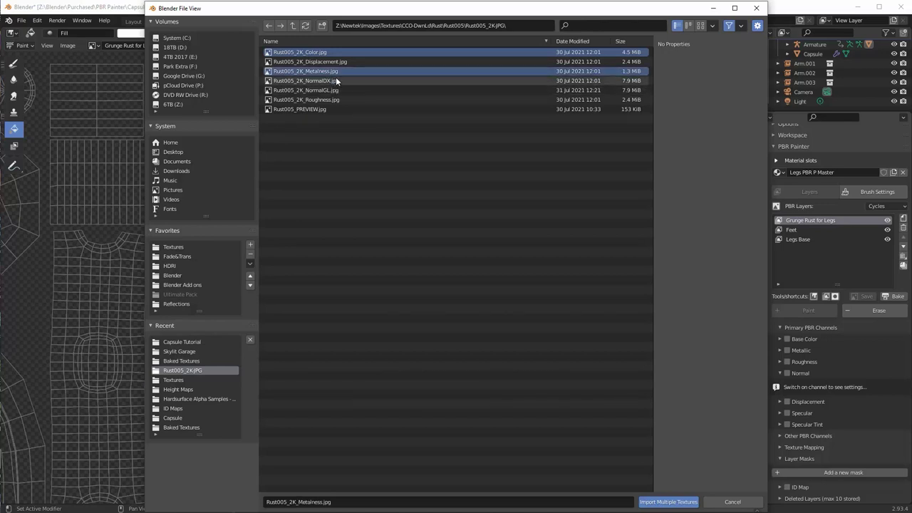
pyautogui.keyDown('ctrl'); pyautogui.click(332, 90); pyautogui.keyUp('ctrl')
pyautogui.keyDown('ctrl'); pyautogui.click(329, 102); pyautogui.keyUp('ctrl')
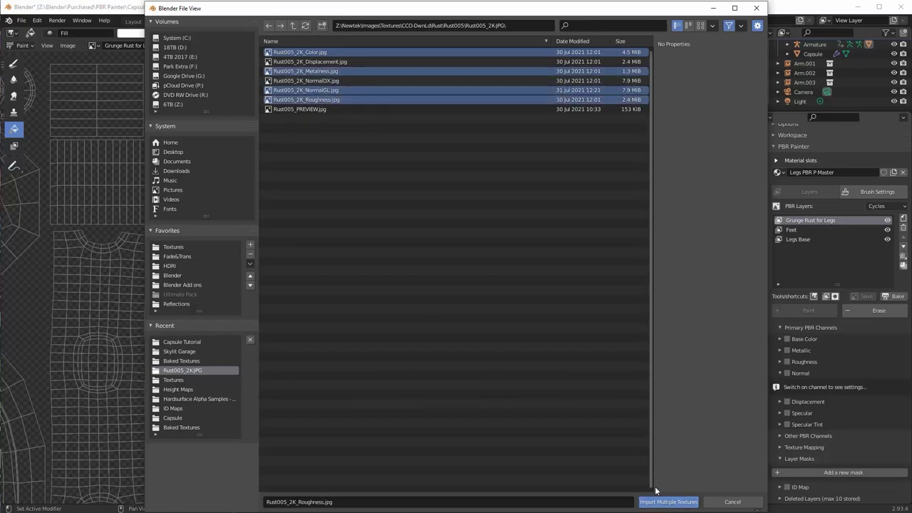
pyautogui.click(668, 502)
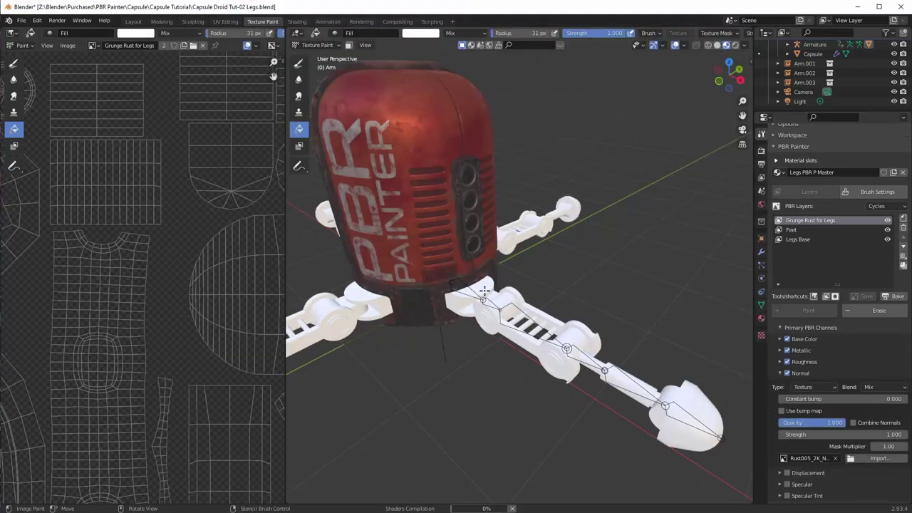
pyautogui.click(586, 380)
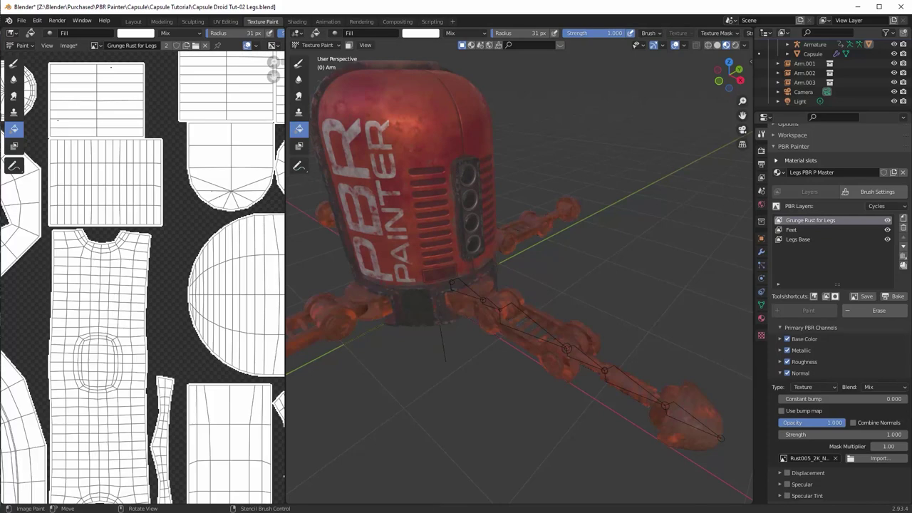
# Step: Set the rust layer's UV texture mapping scale to 3.0 by 3.5 and check the rust on the leg
pyautogui.moveTo(586, 381); pyautogui.dragTo(757, 386, button='middle')
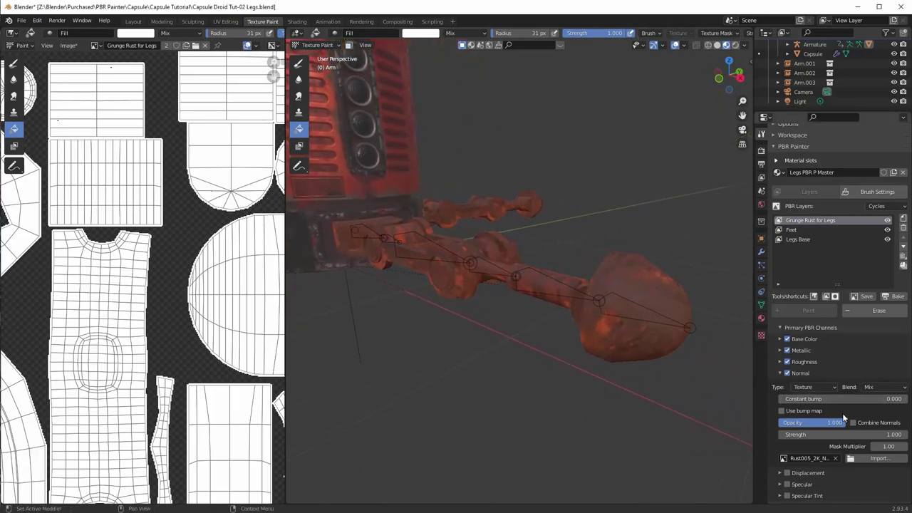
pyautogui.scroll(-3, 839, 420)
pyautogui.click(781, 448)
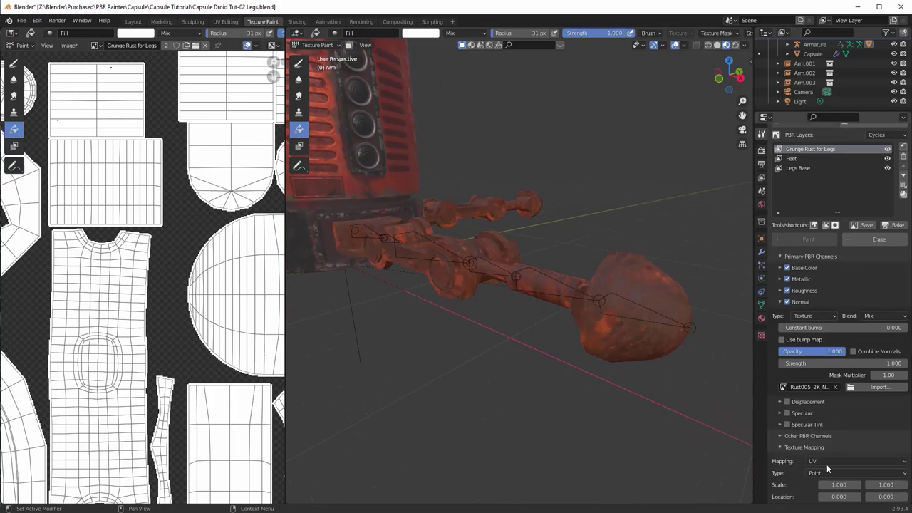
pyautogui.scroll(-2, 848, 470)
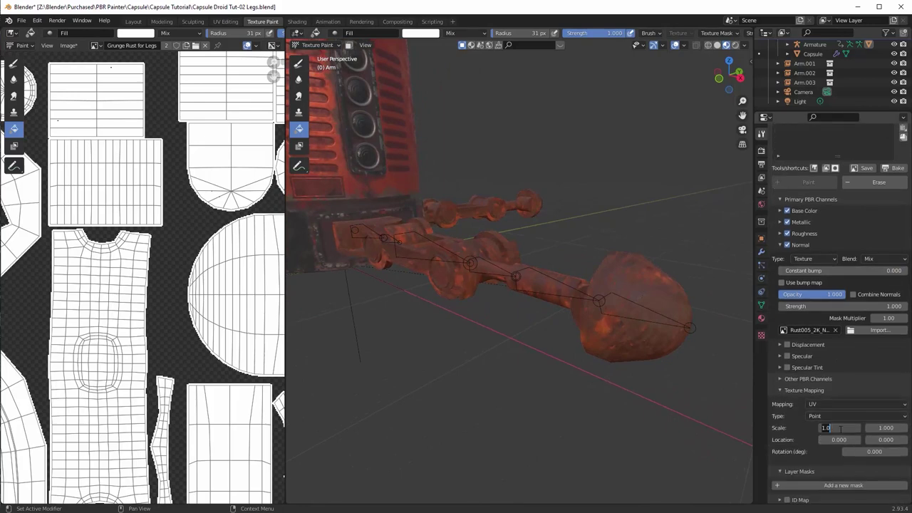
pyautogui.press('Tab')
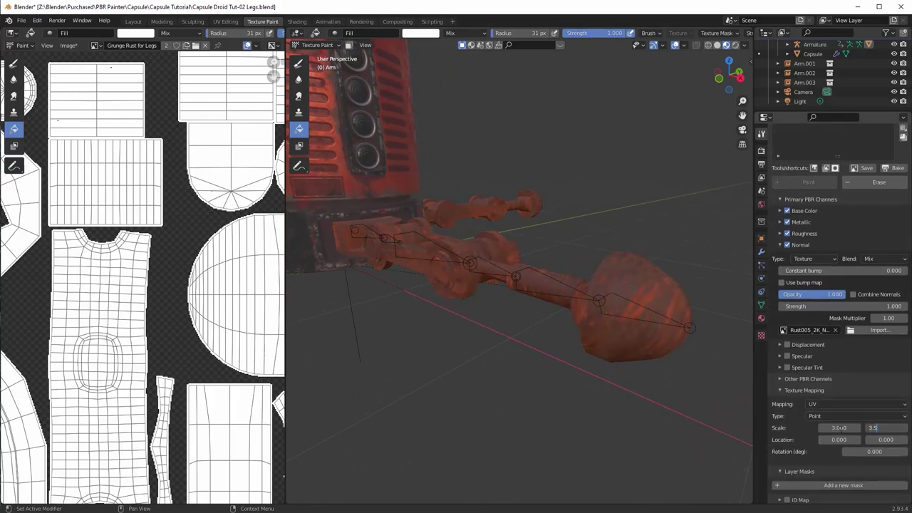
pyautogui.press('Return')
pyautogui.moveTo(670, 367); pyautogui.dragTo(676, 400, button='middle')
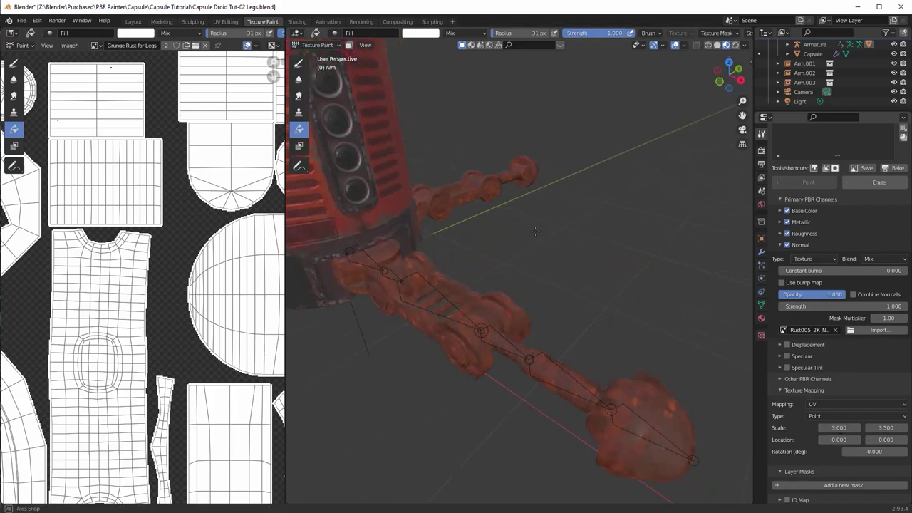
pyautogui.click(780, 390)
# Step: Add a preset mask of type Grunge (Cycles) to the Grunge Rust for Legs layer
pyautogui.moveTo(563, 313); pyautogui.dragTo(608, 307, button='middle')
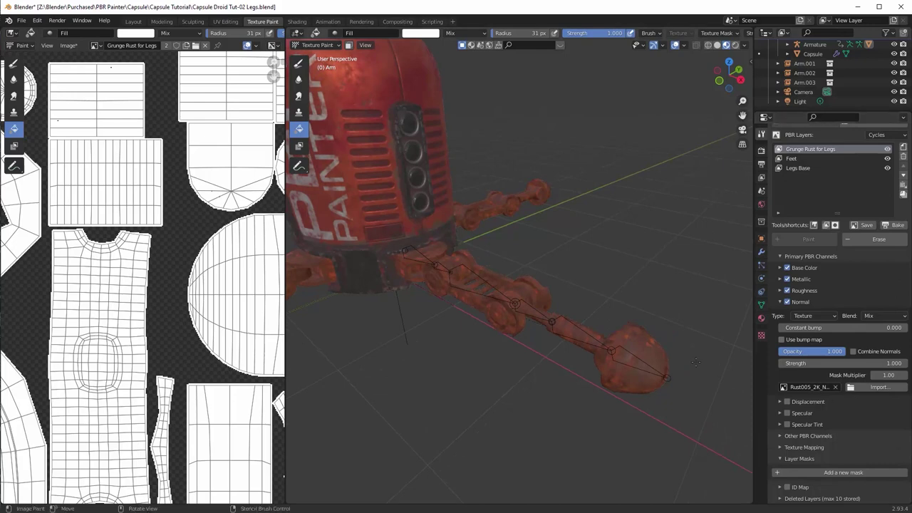
pyautogui.moveTo(625, 319); pyautogui.dragTo(711, 328, button='middle')
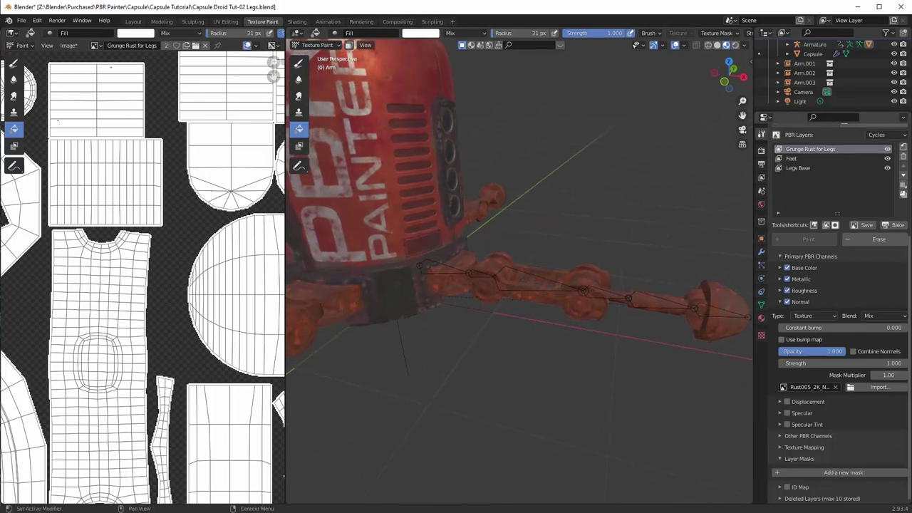
pyautogui.click(858, 474)
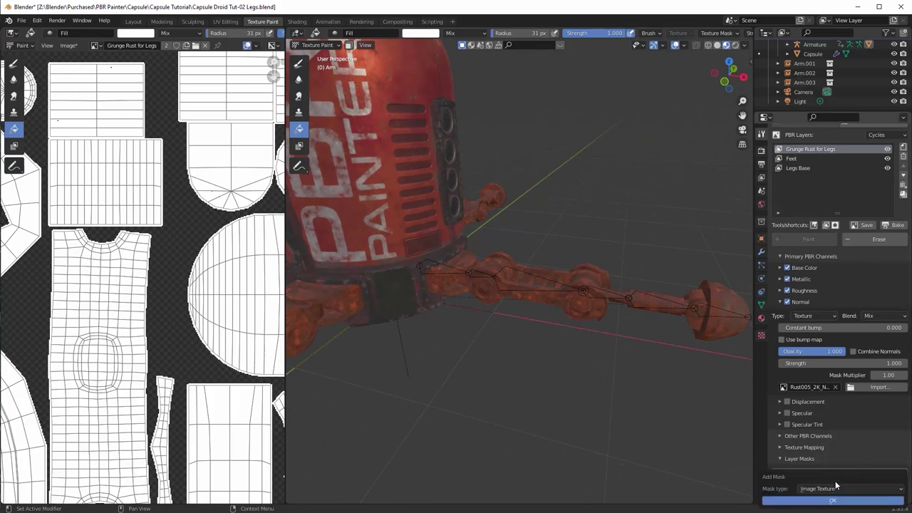
pyautogui.click(838, 489)
pyautogui.click(831, 427)
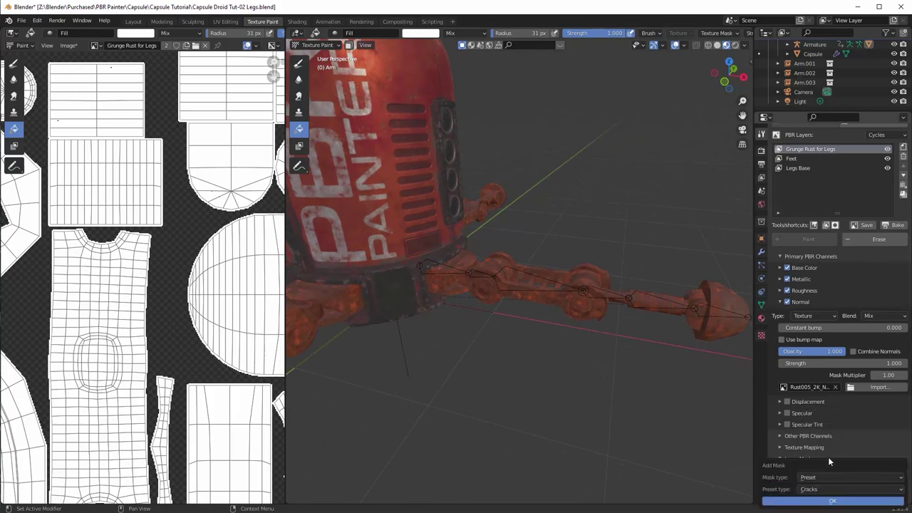
pyautogui.click(828, 489)
pyautogui.click(831, 459)
pyautogui.click(832, 501)
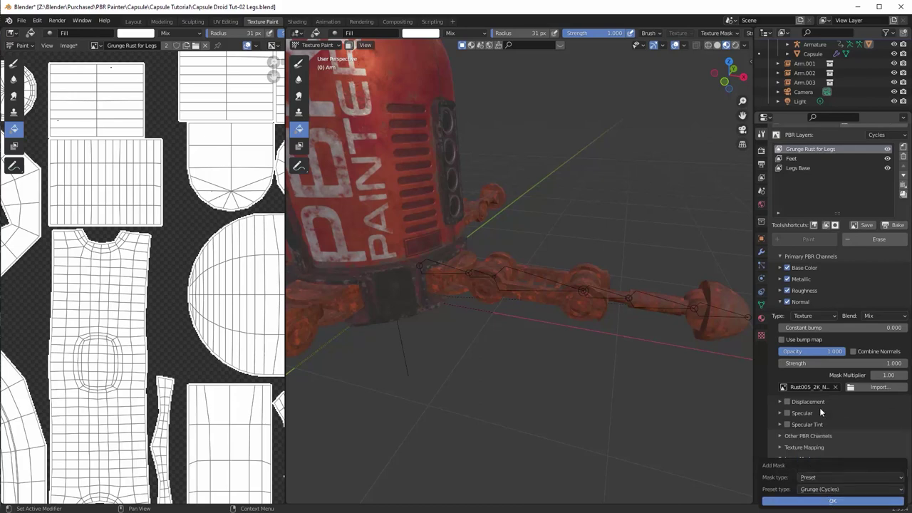
# Step: Switch the viewport to rendered shading and preview the mask stack on the mesh, inspecting the grunge along the leg and foot
pyautogui.click(736, 45)
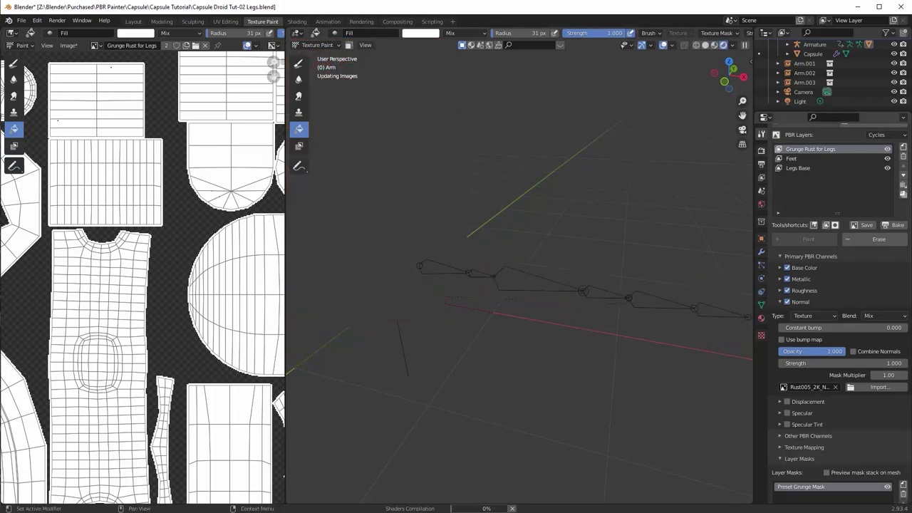
pyautogui.scroll(-2, 848, 360)
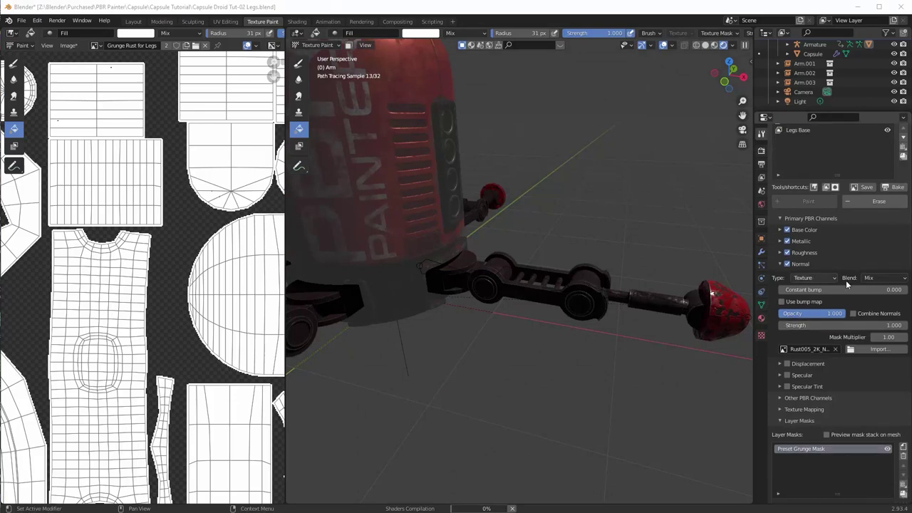
pyautogui.scroll(-1, 865, 363)
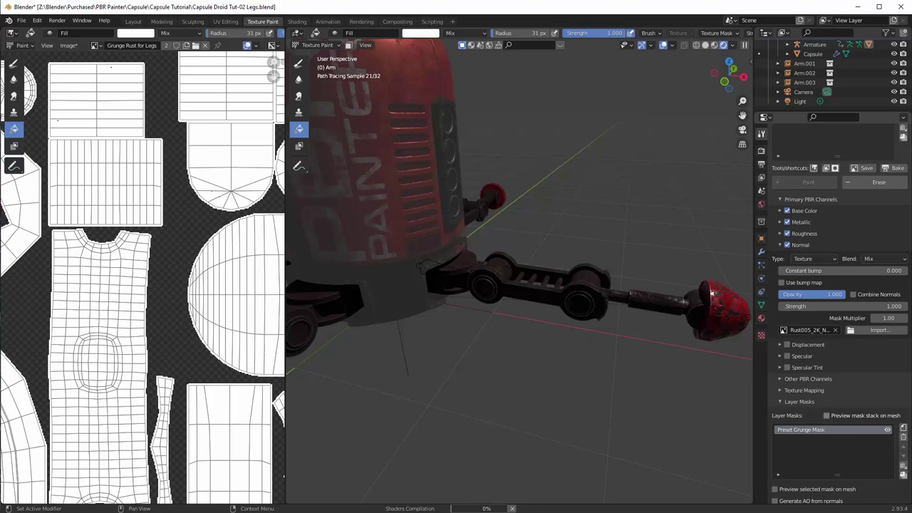
pyautogui.click(826, 415)
pyautogui.scroll(1, 663, 307)
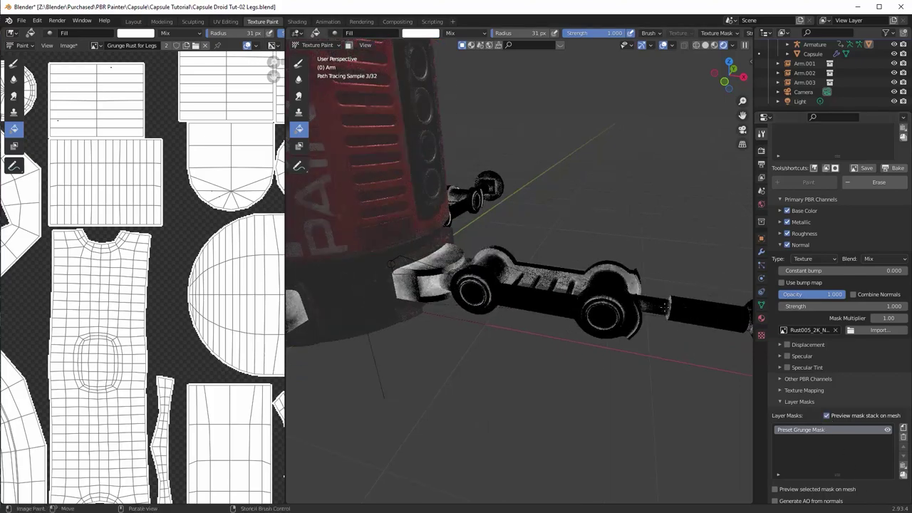
pyautogui.scroll(1, 664, 307)
pyautogui.keyDown('shift'); pyautogui.moveTo(664, 306); pyautogui.dragTo(604, 288, button='middle'); pyautogui.keyUp('shift')
pyautogui.scroll(-3, 853, 455)
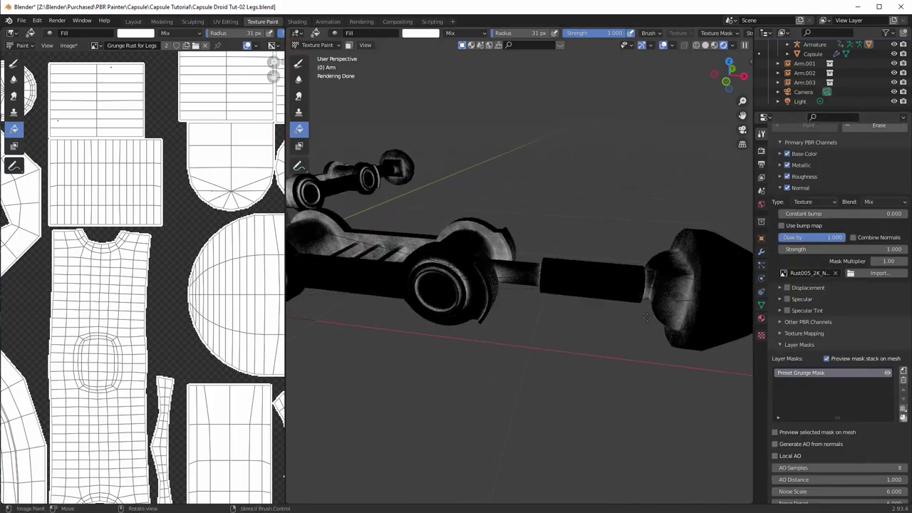
# Step: Merge the visible masks into a baked mask named "Legs grunge Map" at 4096 x 4096
pyautogui.click(903, 418)
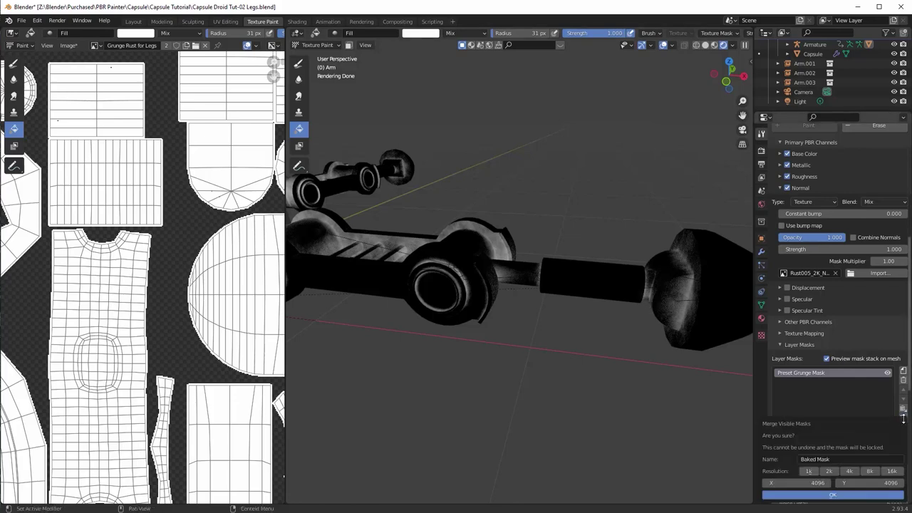
pyautogui.click(849, 459)
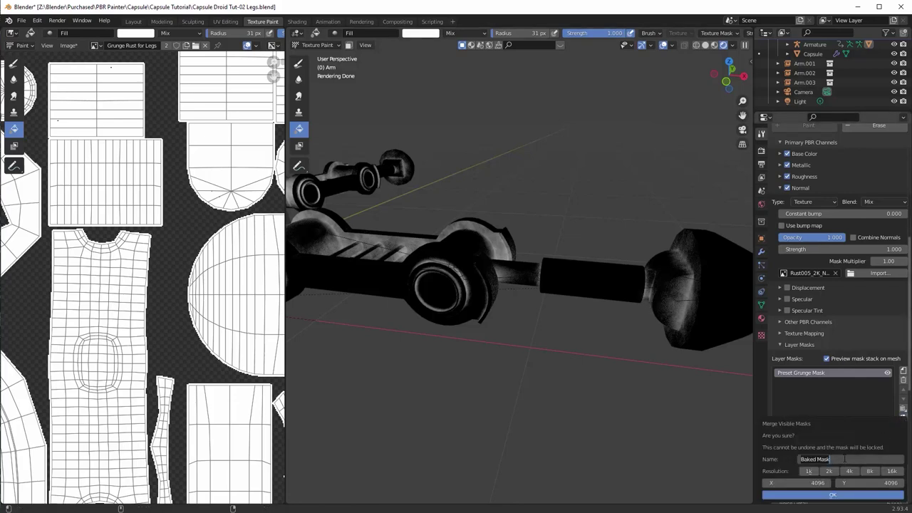
pyautogui.write('Legs grun')
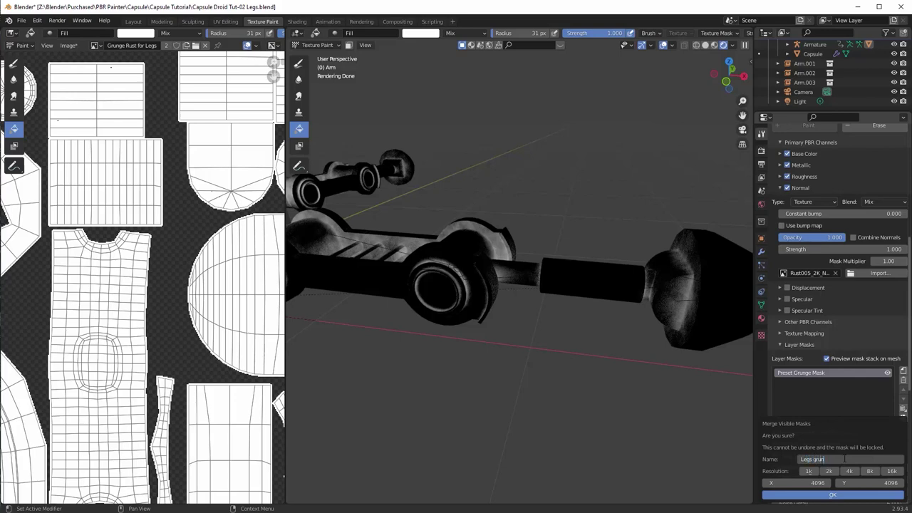
pyautogui.write('ge Map')
pyautogui.press('Return')
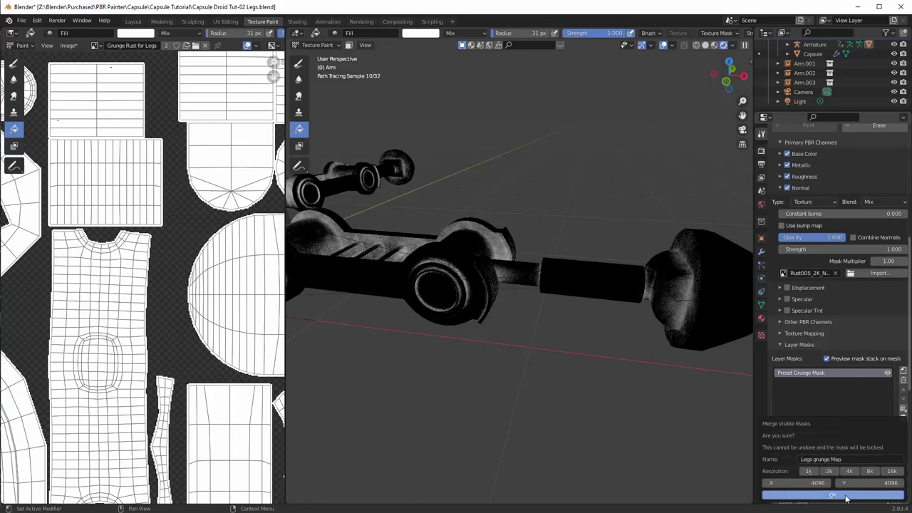
pyautogui.click(833, 494)
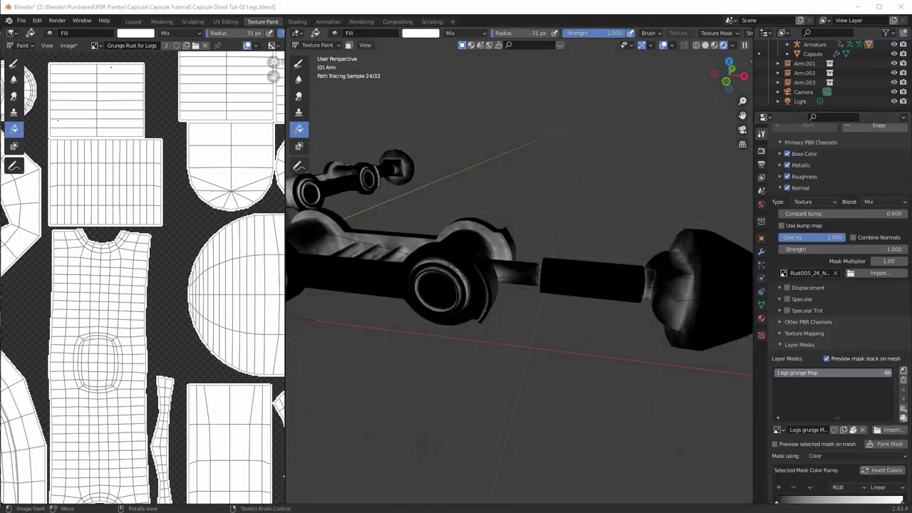
# Step: In Material Preview shading, sharpen the Legs grunge Map mask by moving its color ramp's black stop inward and white stop to 0.259
pyautogui.click(704, 45)
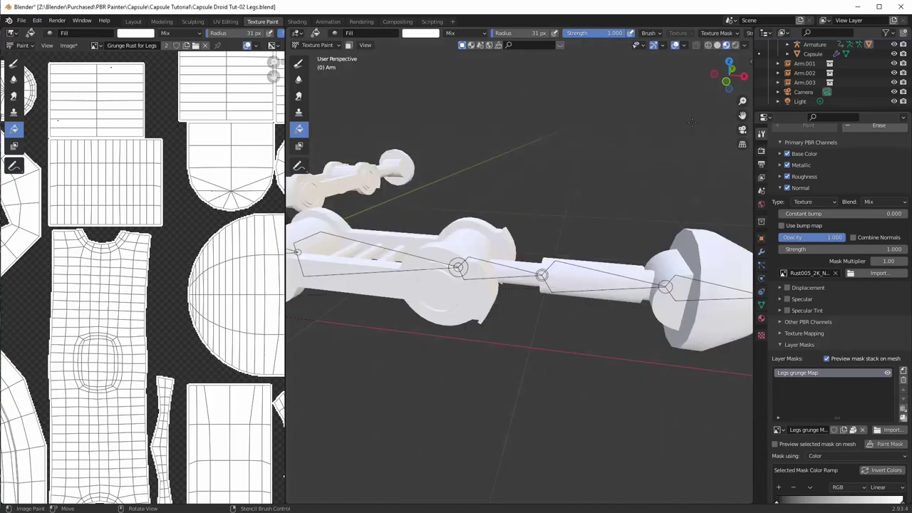
pyautogui.moveTo(653, 320)
pyautogui.mouseDown(button='middle')
pyautogui.moveTo(615, 329)
pyautogui.moveTo(638, 320)
pyautogui.mouseUp(button='middle')
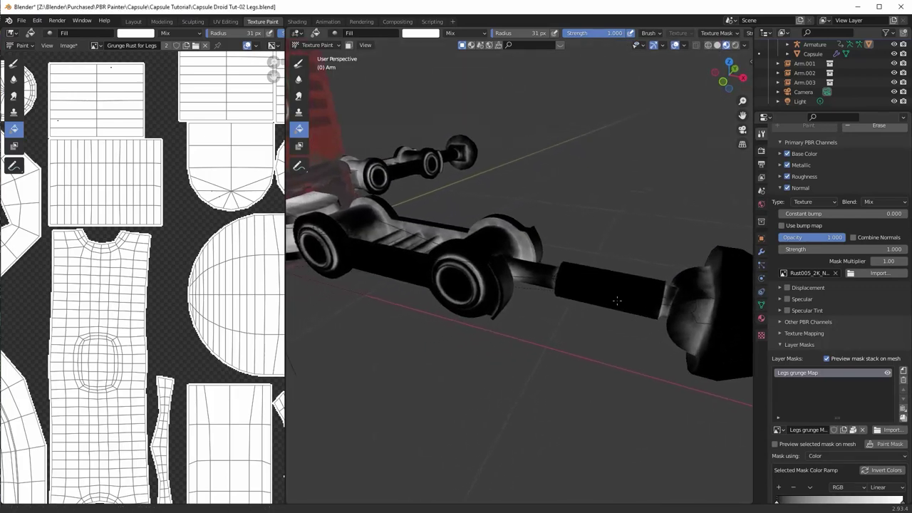
pyautogui.scroll(-2, 871, 450)
pyautogui.moveTo(779, 445); pyautogui.dragTo(788, 444)
pyautogui.moveTo(887, 447); pyautogui.dragTo(809, 445)
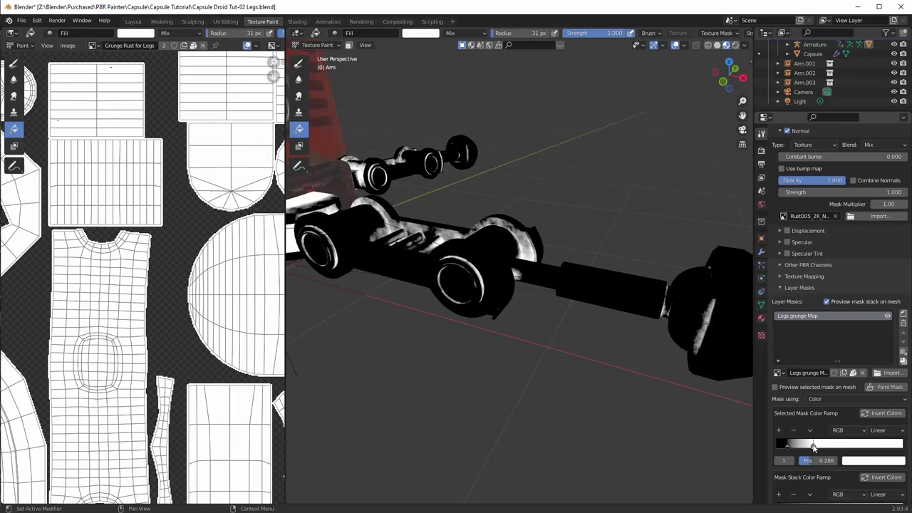
pyautogui.moveTo(627, 314); pyautogui.dragTo(657, 282, button='middle')
pyautogui.scroll(2, 797, 300)
pyautogui.scroll(3, 797, 302)
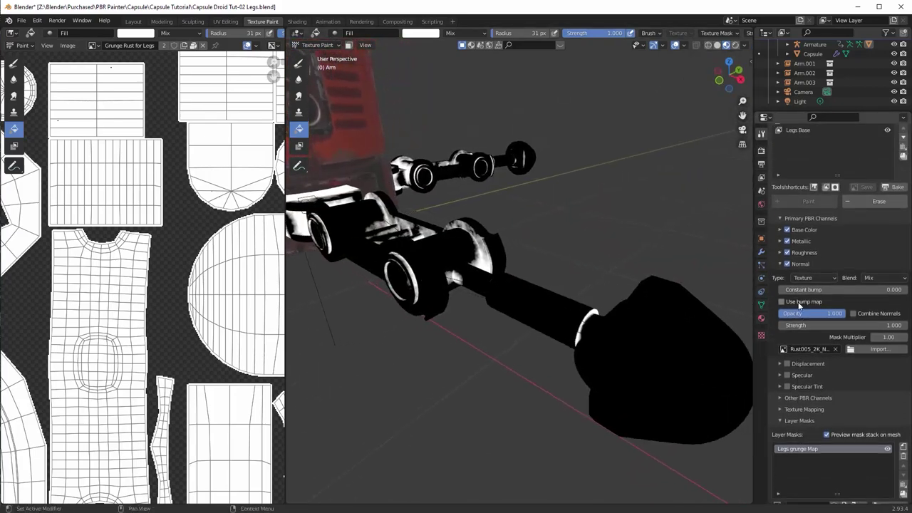
# Step: Turn off the mask stack preview and the rust Base Color's RGB curves adjustment, checking the rust on the leg
pyautogui.click(826, 416)
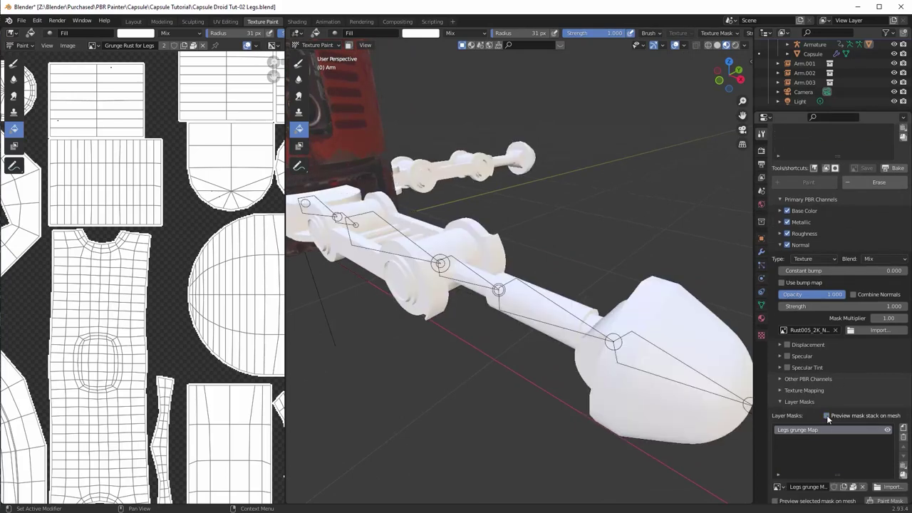
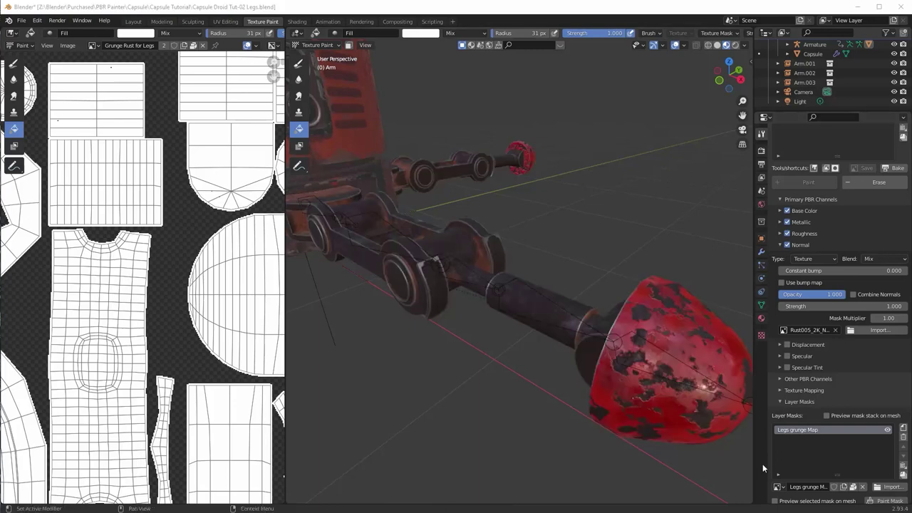
pyautogui.moveTo(622, 349); pyautogui.dragTo(529, 265, button='middle')
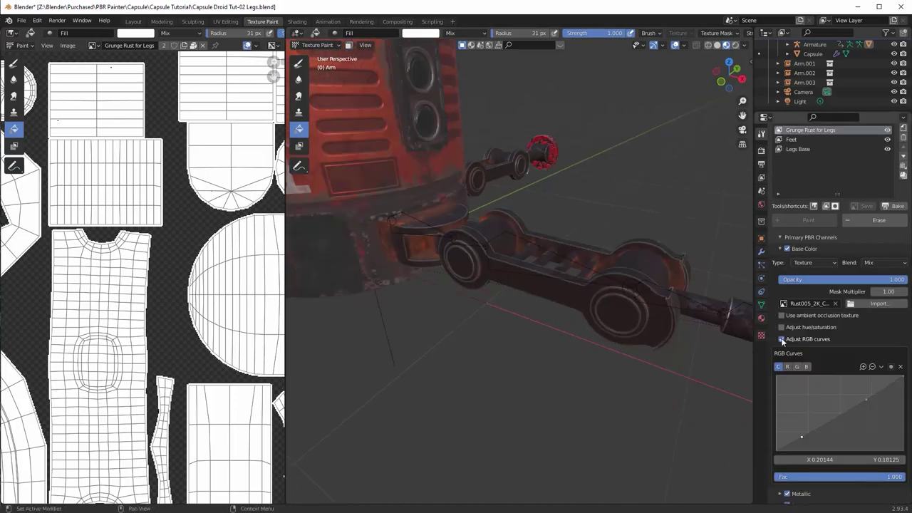
pyautogui.click(782, 339)
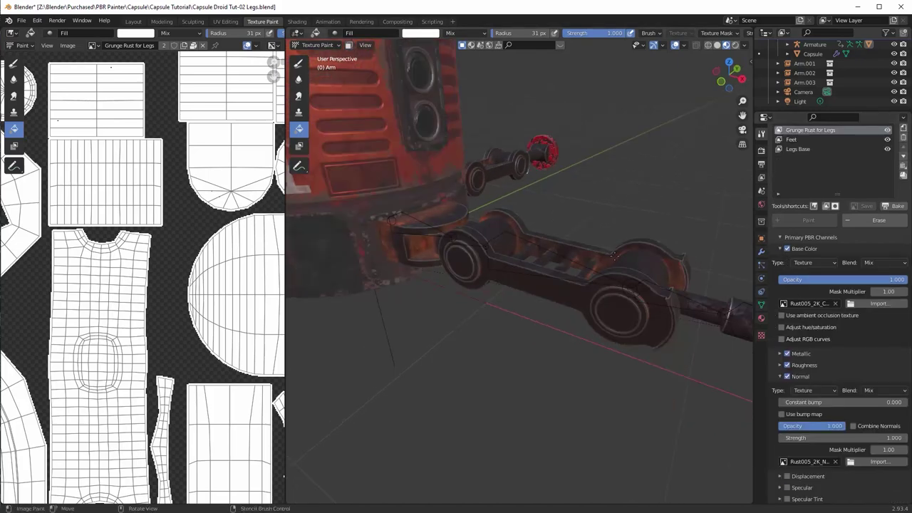
pyautogui.moveTo(591, 265); pyautogui.dragTo(620, 241, button='middle')
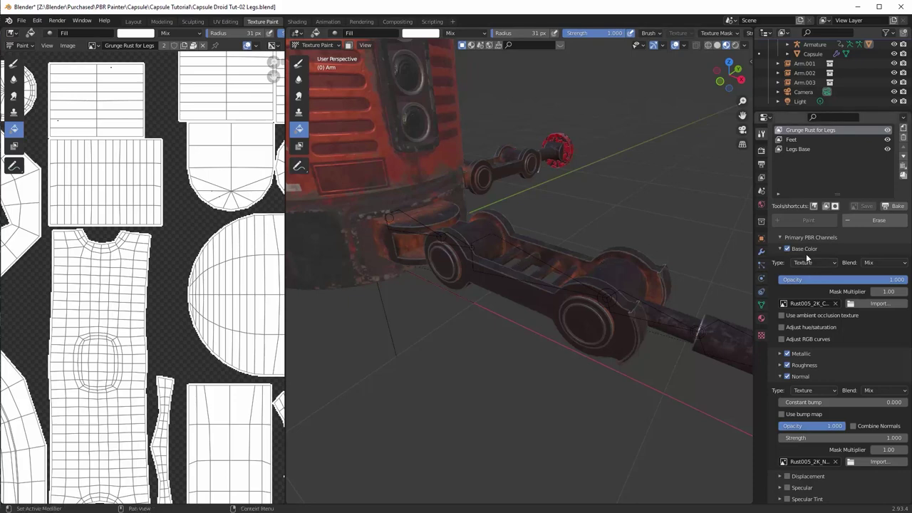
# Step: Spread the rust by moving the selected mask color ramp's black stop back to the start and its white stop to 0.169
pyautogui.scroll(-6, 846, 327)
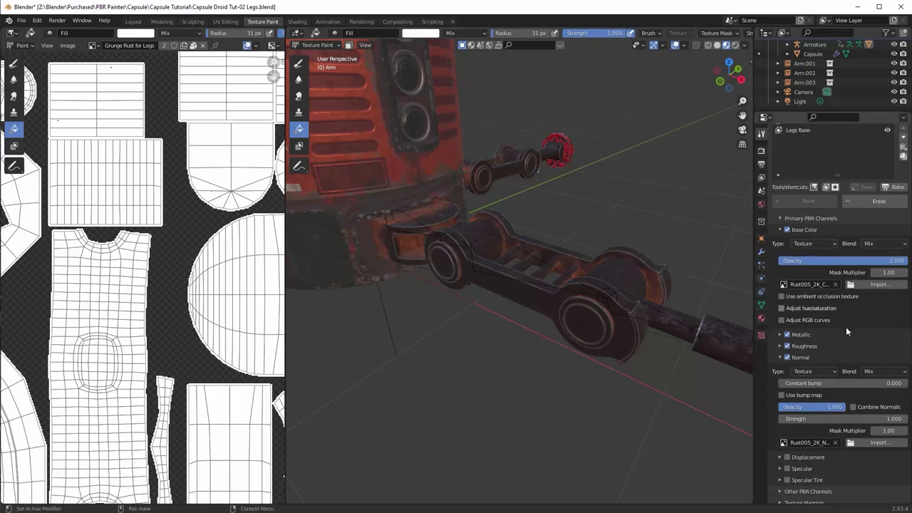
pyautogui.scroll(-3, 844, 333)
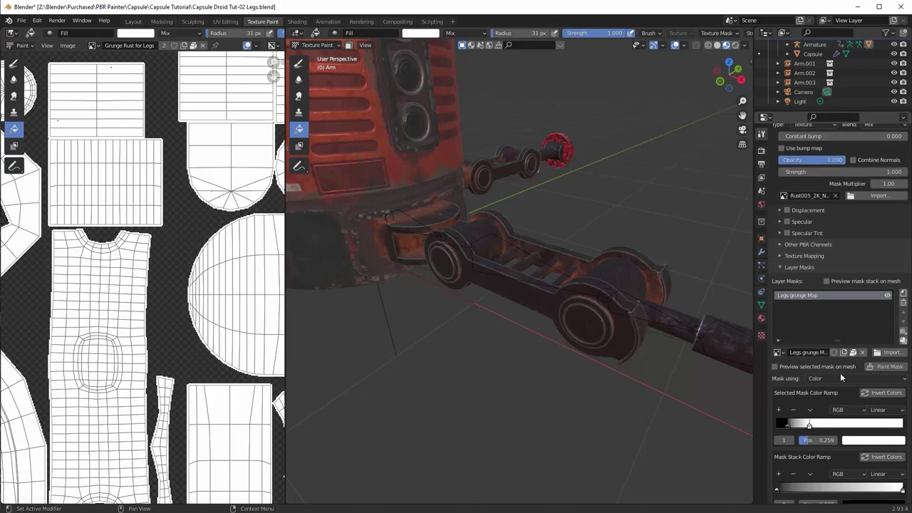
pyautogui.moveTo(810, 426)
pyautogui.mouseDown()
pyautogui.moveTo(834, 430)
pyautogui.moveTo(776, 428)
pyautogui.moveTo(801, 428)
pyautogui.mouseUp()
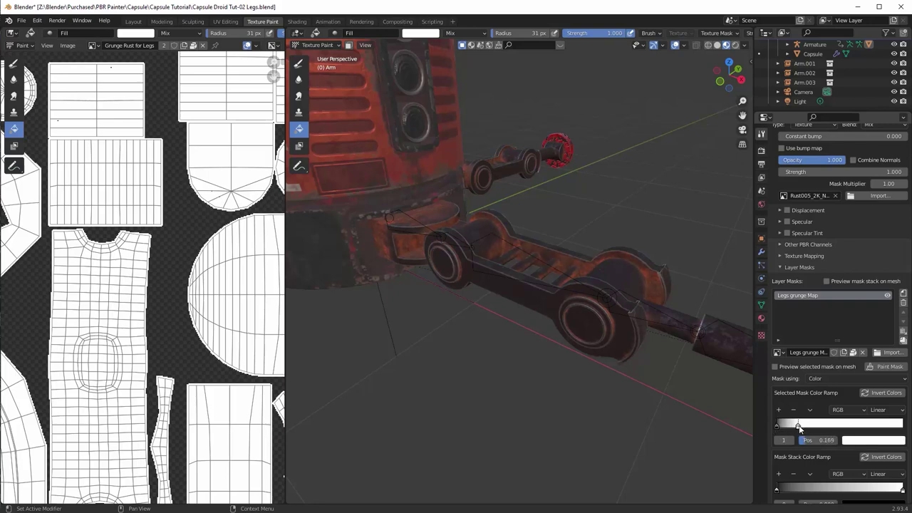
pyautogui.moveTo(688, 374)
pyautogui.mouseDown(button='middle')
pyautogui.moveTo(660, 369)
pyautogui.moveTo(678, 396)
pyautogui.moveTo(709, 380)
pyautogui.moveTo(688, 378)
pyautogui.mouseUp(button='middle')
pyautogui.scroll(-3, 660, 369)
pyautogui.scroll(2, 636, 333)
pyautogui.scroll(1, 636, 333)
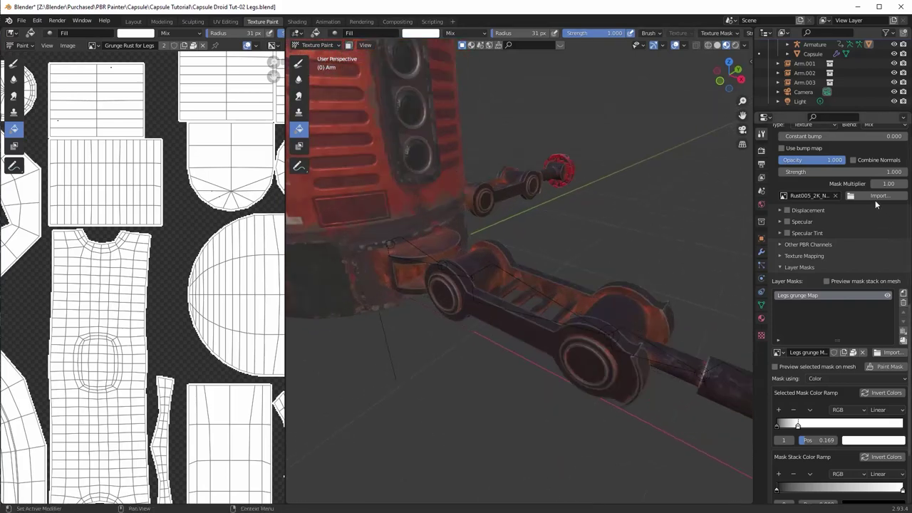
# Step: Add a Multichannel layer named "Grunge Dark" at 1024 x 1024 above the Grunge Rust for Legs layer
pyautogui.scroll(3, 856, 257)
pyautogui.scroll(11, 857, 256)
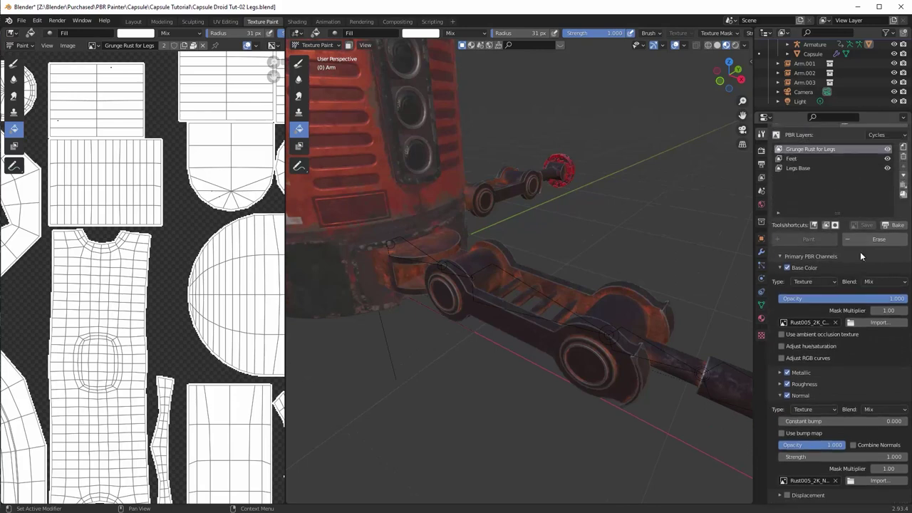
pyautogui.click(904, 224)
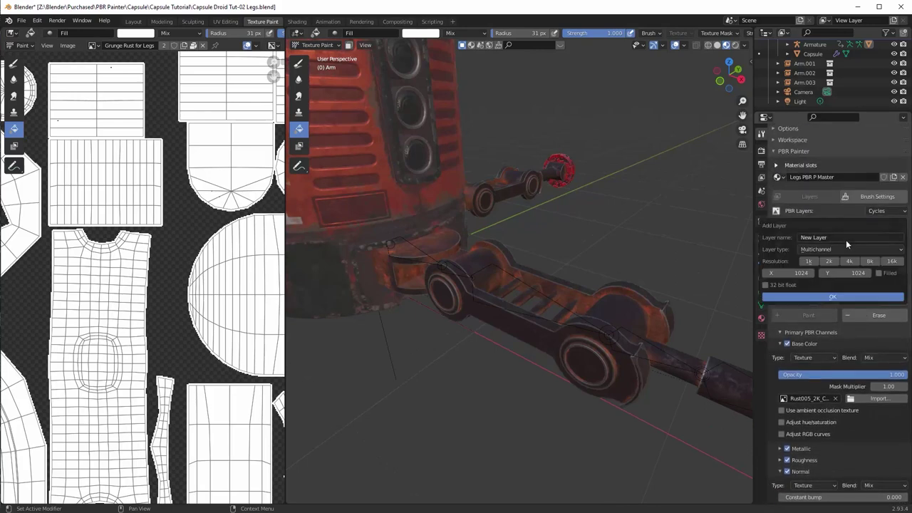
pyautogui.click(846, 240)
pyautogui.write('Grun')
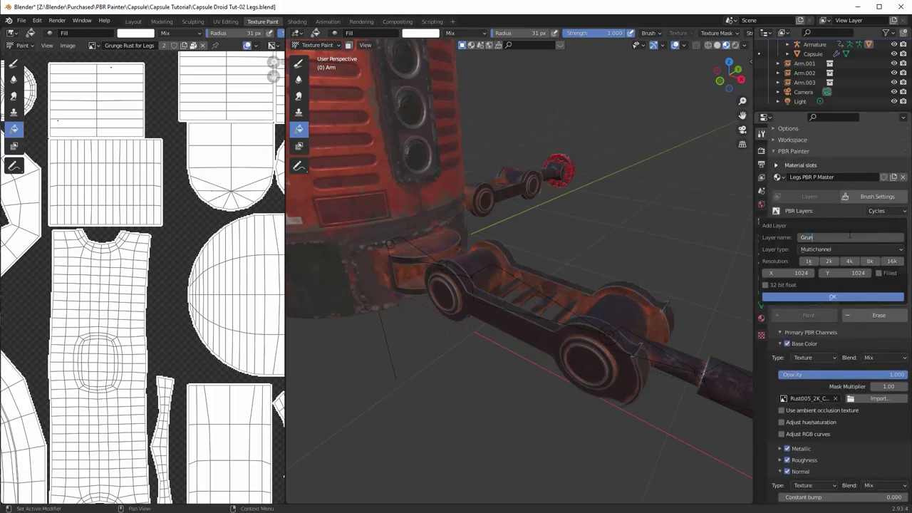
pyautogui.write('ge Dr')
pyautogui.click(832, 297)
pyautogui.click(839, 298)
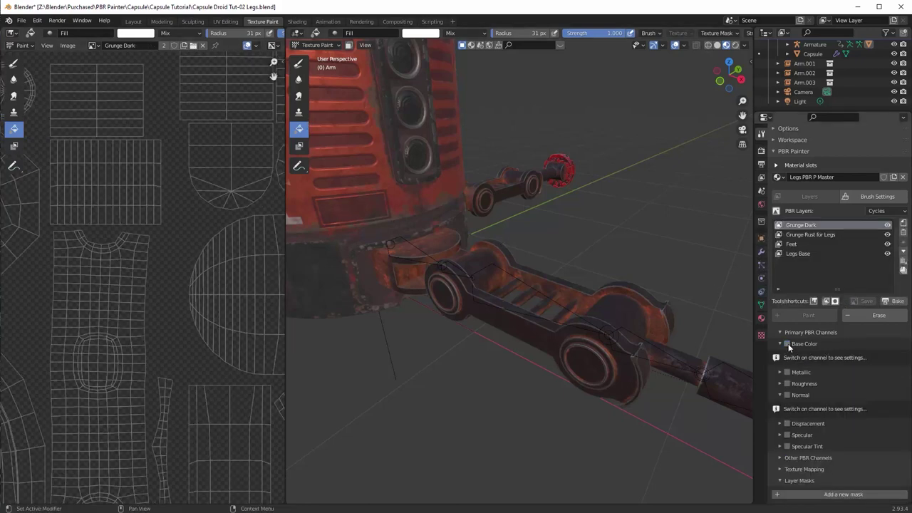
# Step: Enable the Grunge Dark layer's Base Color channel and set its painted color to black
pyautogui.click(787, 343)
pyautogui.click(876, 370)
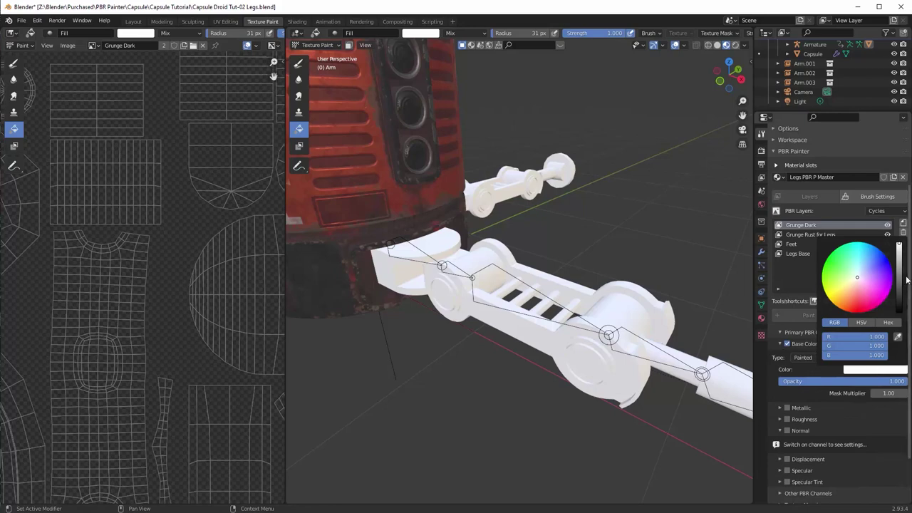
pyautogui.click(868, 373)
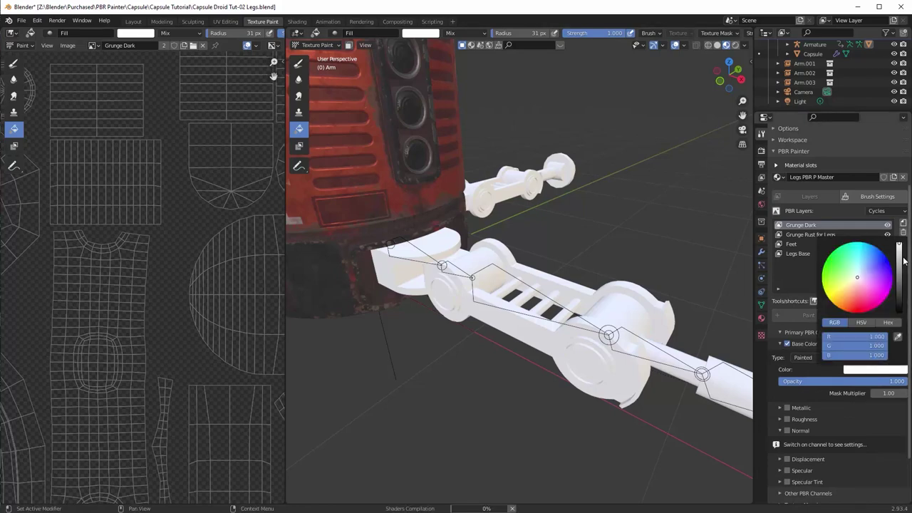
pyautogui.moveTo(905, 258); pyautogui.dragTo(905, 314)
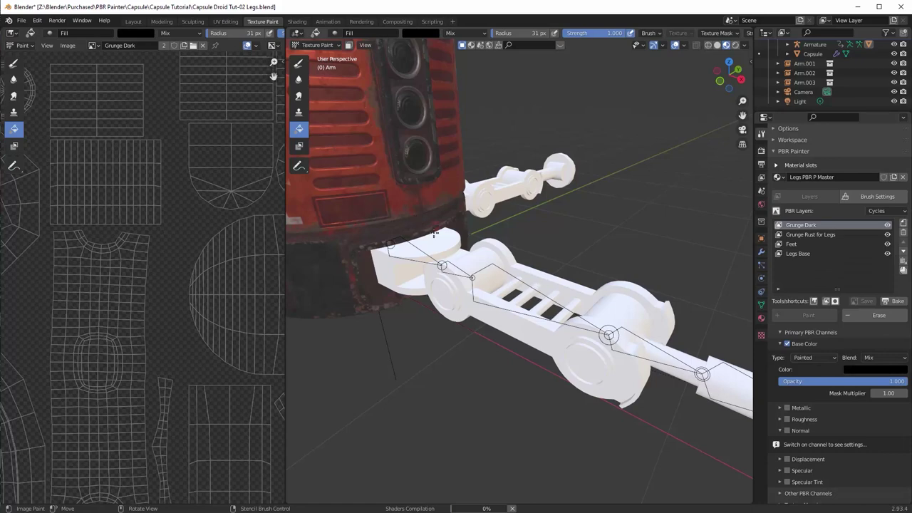
# Step: Fill the legs with black on the Grunge Dark layer and collapse its Base Color settings
pyautogui.click(623, 285)
pyautogui.moveTo(605, 311)
pyautogui.mouseDown(button='middle')
pyautogui.moveTo(581, 274)
pyautogui.moveTo(598, 282)
pyautogui.mouseUp(button='middle')
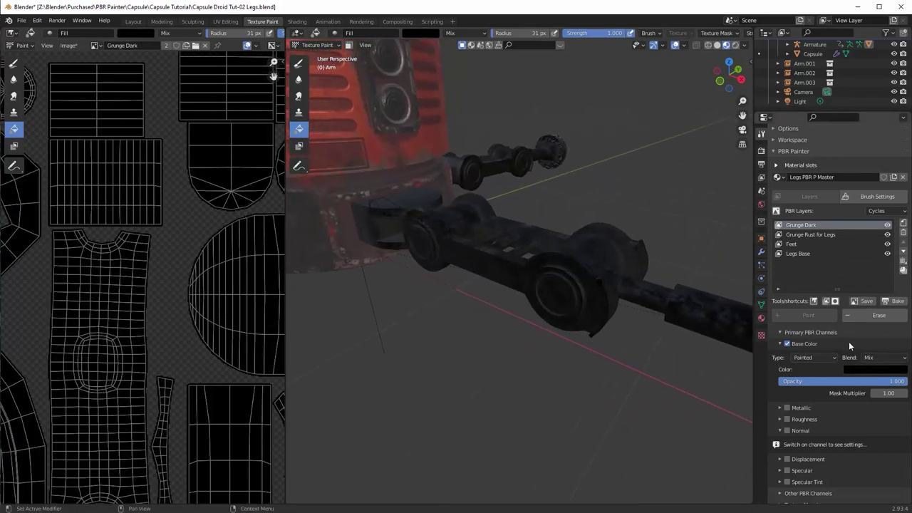
pyautogui.scroll(-2, 849, 341)
pyautogui.click(781, 305)
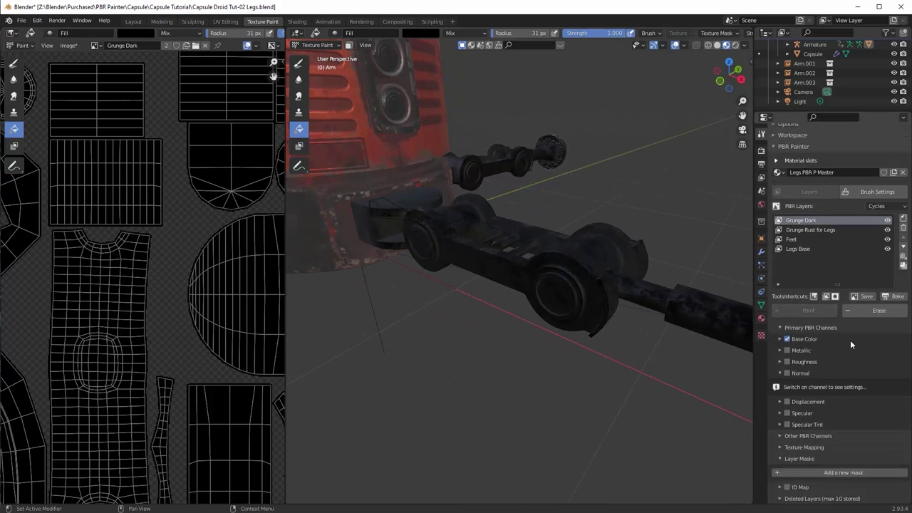
# Step: Add an Ambient Occlusion (Cycles) mask to the Grunge Dark layer
pyautogui.click(844, 469)
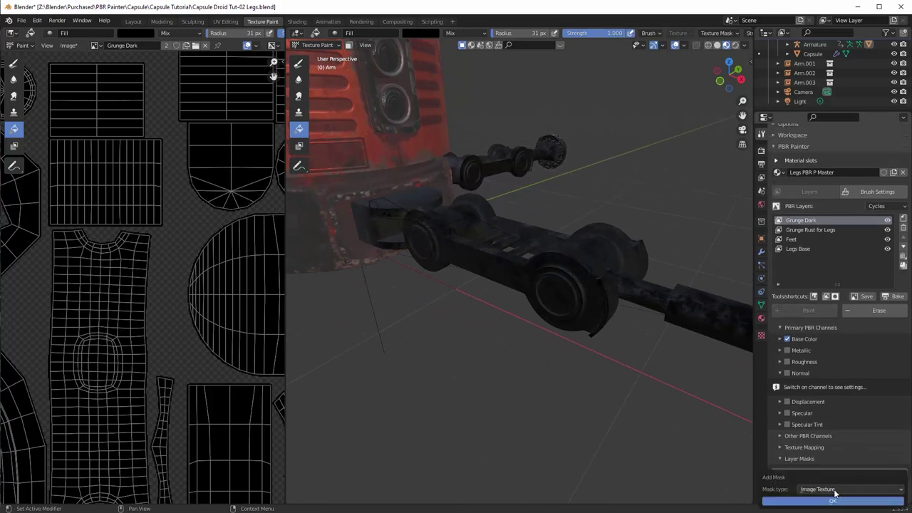
pyautogui.click(835, 490)
pyautogui.click(841, 434)
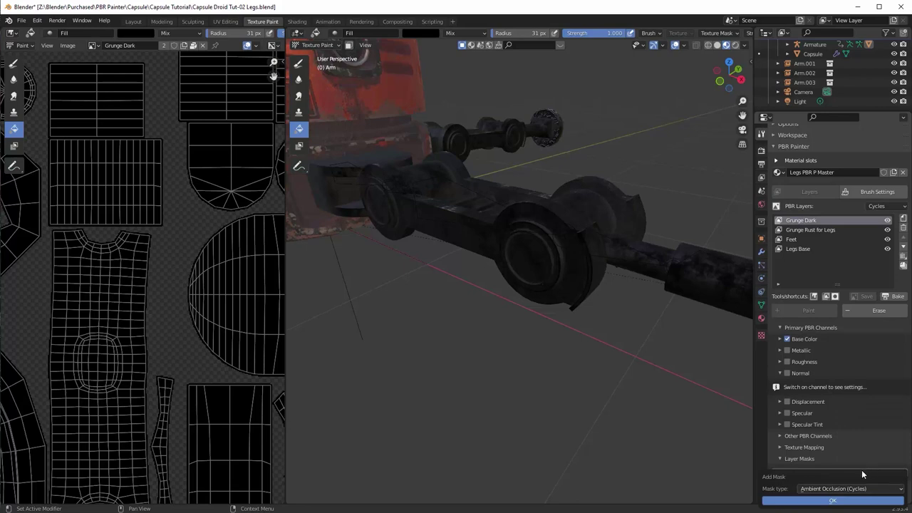
pyautogui.click(842, 501)
pyautogui.scroll(-3, 865, 445)
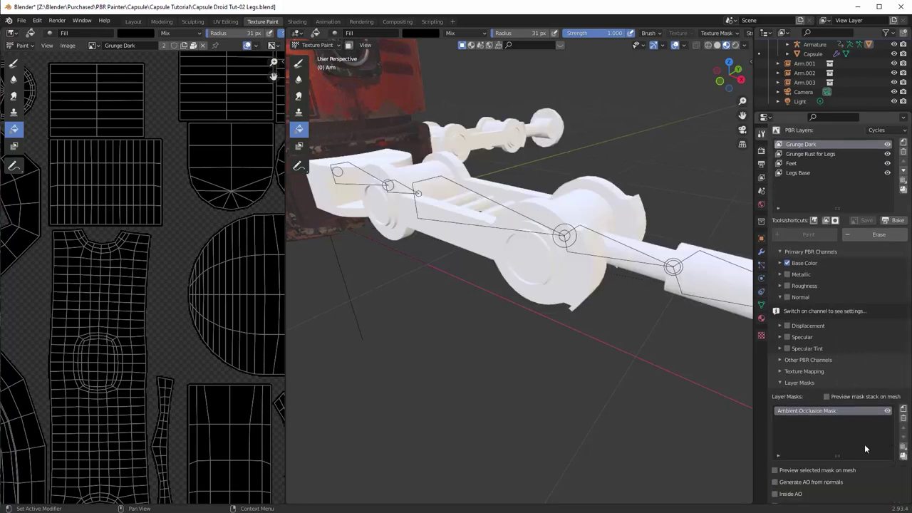
# Step: Switch the viewport to Rendered shading and preview the Grunge Dark mask stack on the mesh
pyautogui.click(734, 45)
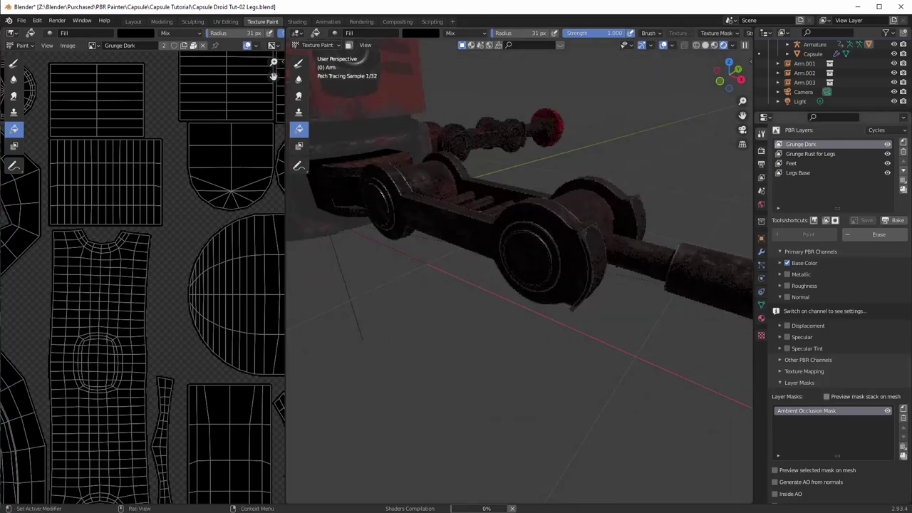
pyautogui.click(827, 396)
pyautogui.scroll(-4, 837, 357)
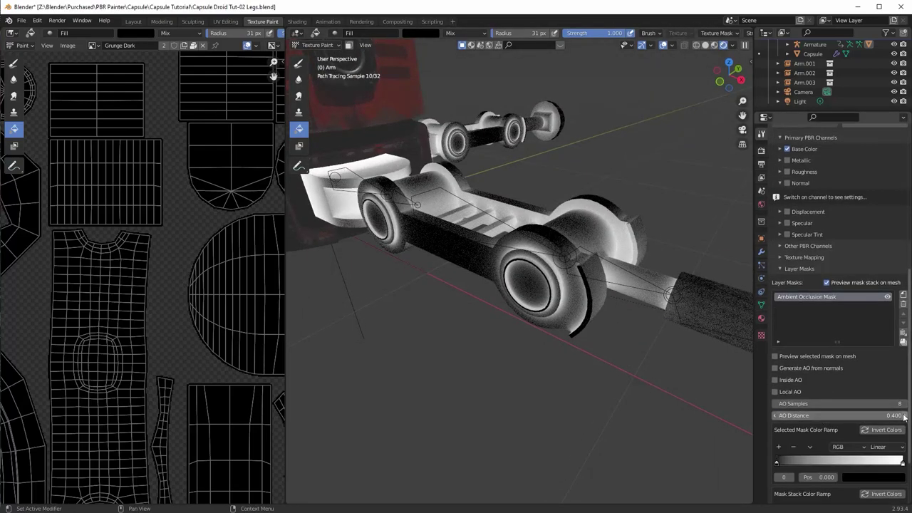
# Step: Try Inside AO and leave it off, set AO Distance to 0.050, and move the selected mask ramp's black stop inward and white stop to 0.755
pyautogui.click(884, 415)
pyautogui.write('.6')
pyautogui.press('Return')
pyautogui.click(775, 381)
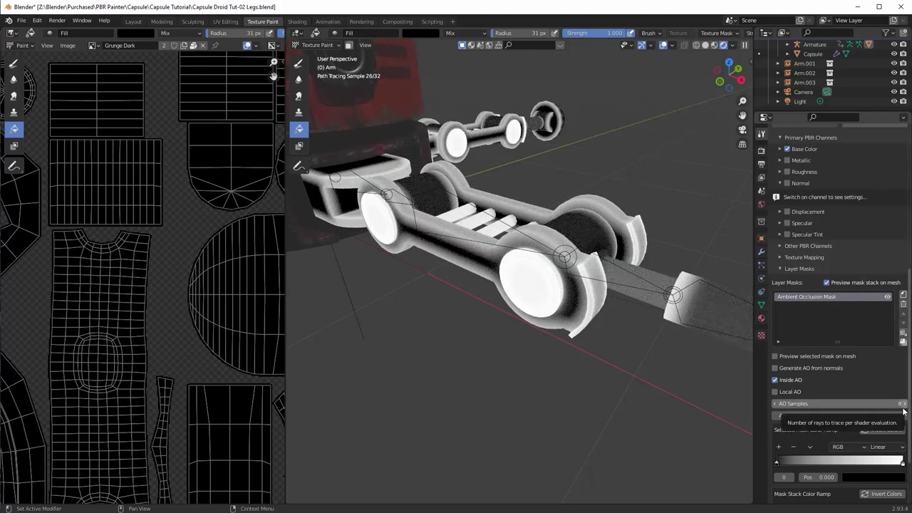
pyautogui.scroll(-2, 827, 414)
pyautogui.moveTo(777, 424)
pyautogui.mouseDown()
pyautogui.moveTo(858, 423)
pyautogui.moveTo(789, 423)
pyautogui.mouseUp()
pyautogui.click(775, 342)
pyautogui.moveTo(858, 425)
pyautogui.mouseDown()
pyautogui.moveTo(876, 429)
pyautogui.moveTo(813, 421)
pyautogui.moveTo(871, 425)
pyautogui.mouseUp()
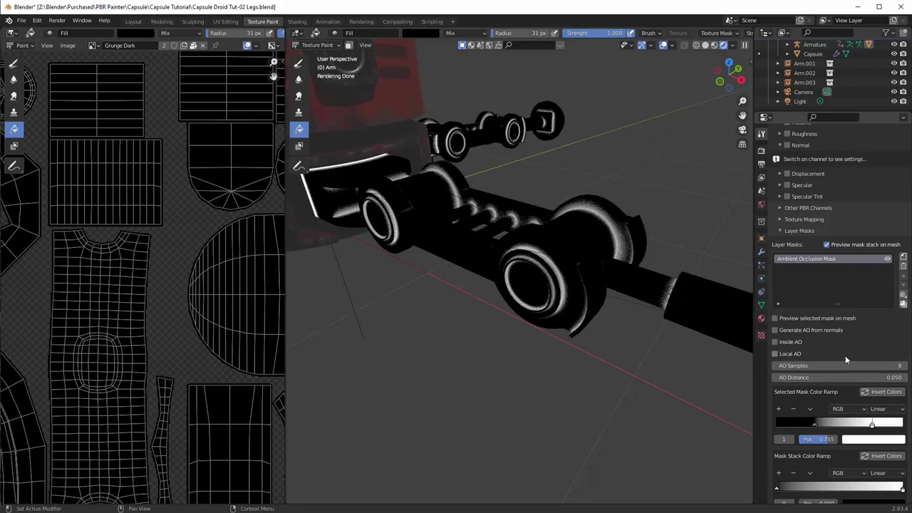
# Step: Merge the visible masks into a 4096 x 4096 baked mask named "AO for Legs" and view it in Material Preview shading
pyautogui.click(903, 303)
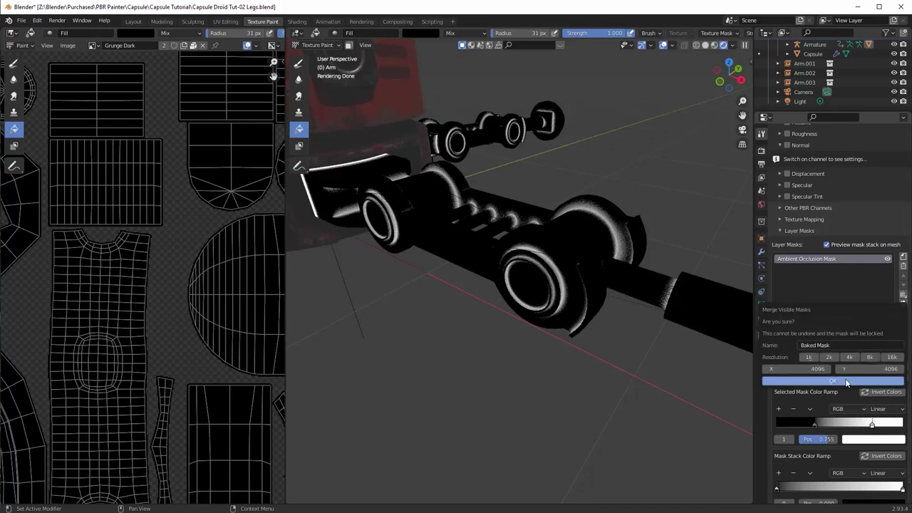
pyautogui.click(841, 347)
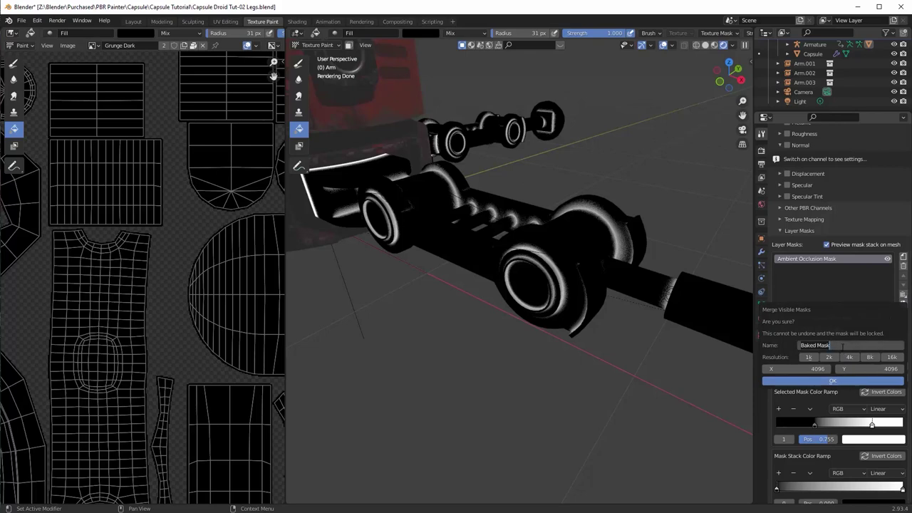
pyautogui.write('AO for Legs')
pyautogui.press('Return')
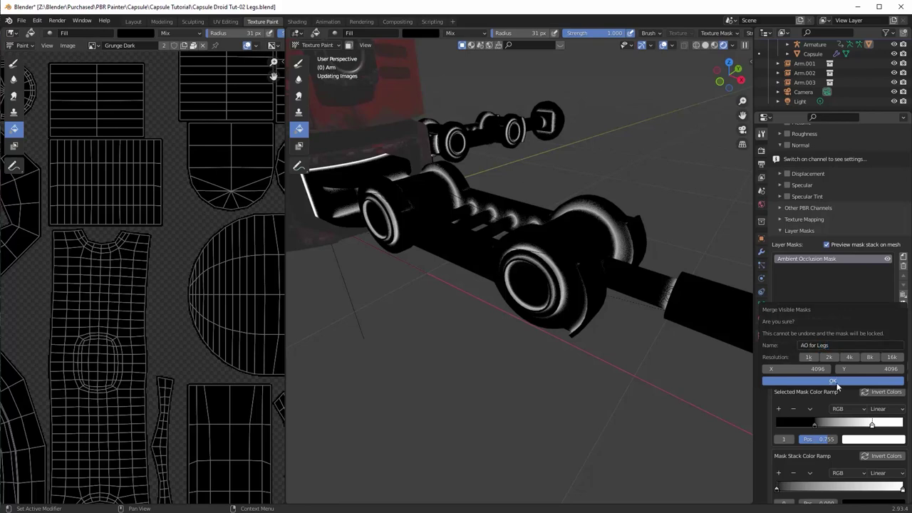
pyautogui.click(838, 383)
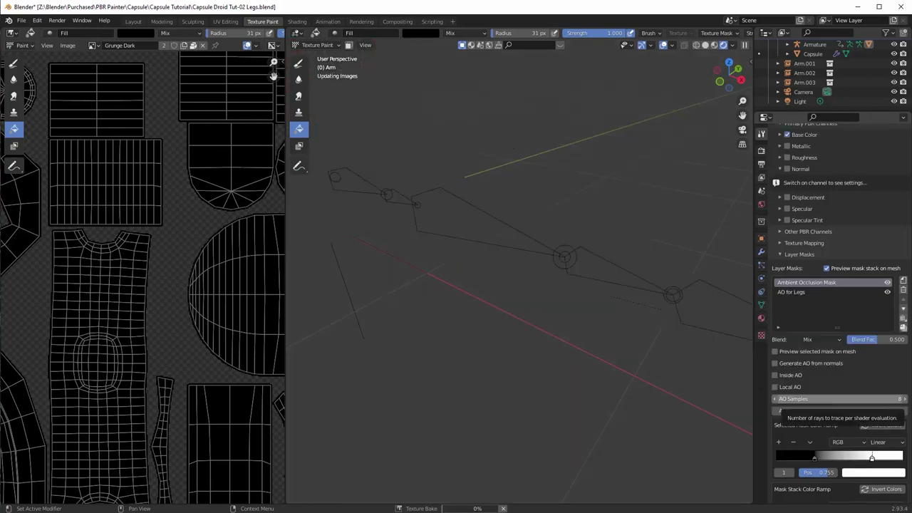
pyautogui.click(715, 45)
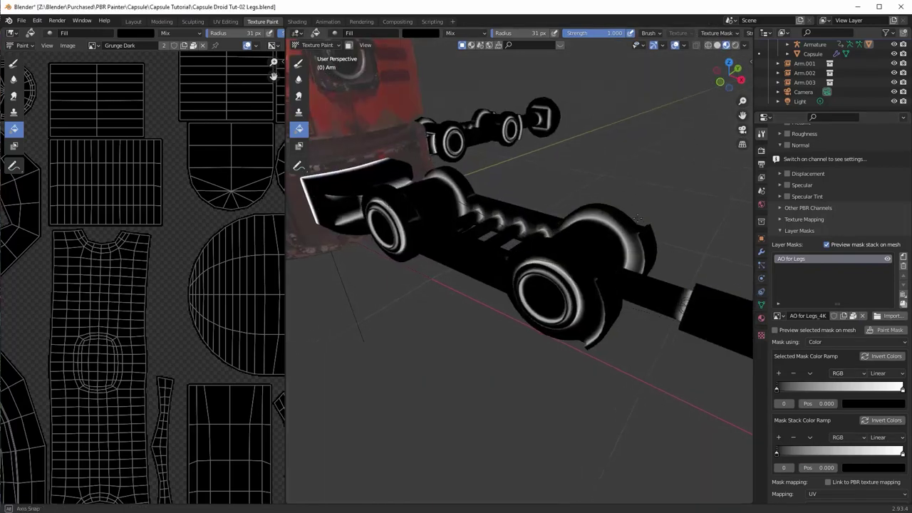
pyautogui.moveTo(556, 275); pyautogui.dragTo(613, 279, button='middle')
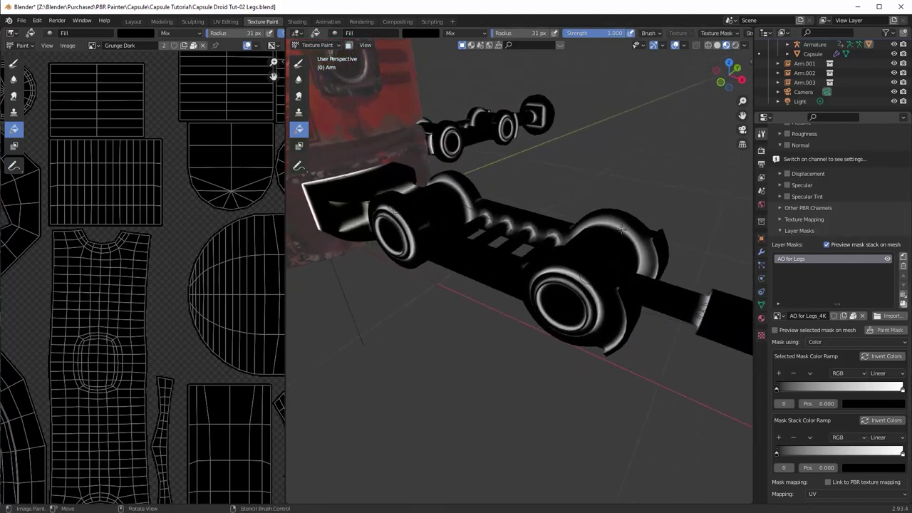
# Step: Add a Procedural mask above the AO for Legs mask
pyautogui.click(904, 259)
pyautogui.click(855, 274)
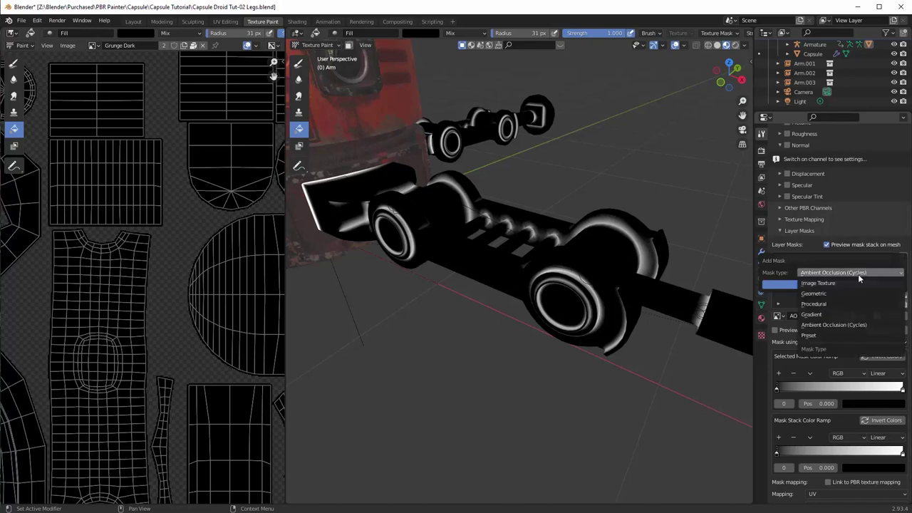
pyautogui.click(839, 305)
pyautogui.click(826, 284)
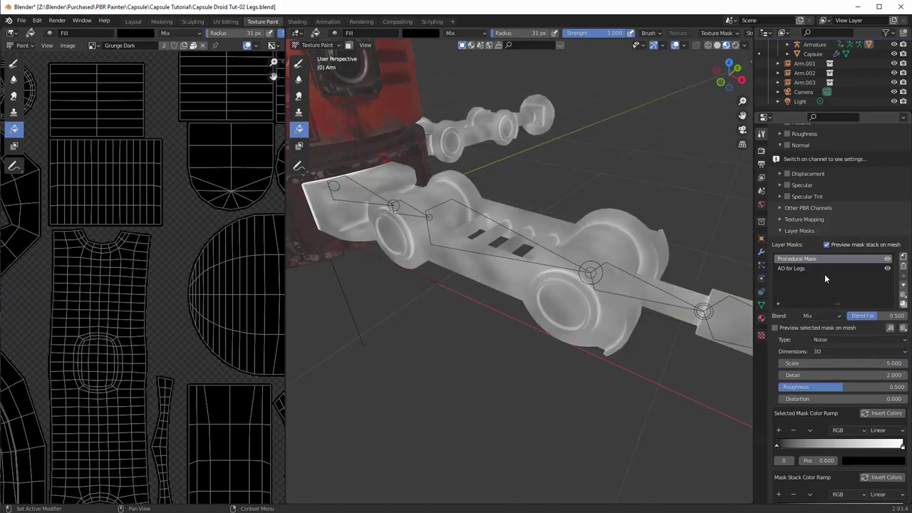
# Step: Set the noise to scale 34.8, detail 7.6 and roughness 0.693, the selected ramp's black stop to 0.475 and the mask stack ramp's white stop to 0.576
pyautogui.moveTo(813, 387); pyautogui.dragTo(838, 387)
pyautogui.moveTo(788, 444)
pyautogui.mouseDown()
pyautogui.moveTo(849, 438)
pyautogui.moveTo(798, 433)
pyautogui.mouseUp()
pyautogui.scroll(-3, 849, 435)
pyautogui.moveTo(899, 432); pyautogui.dragTo(850, 435)
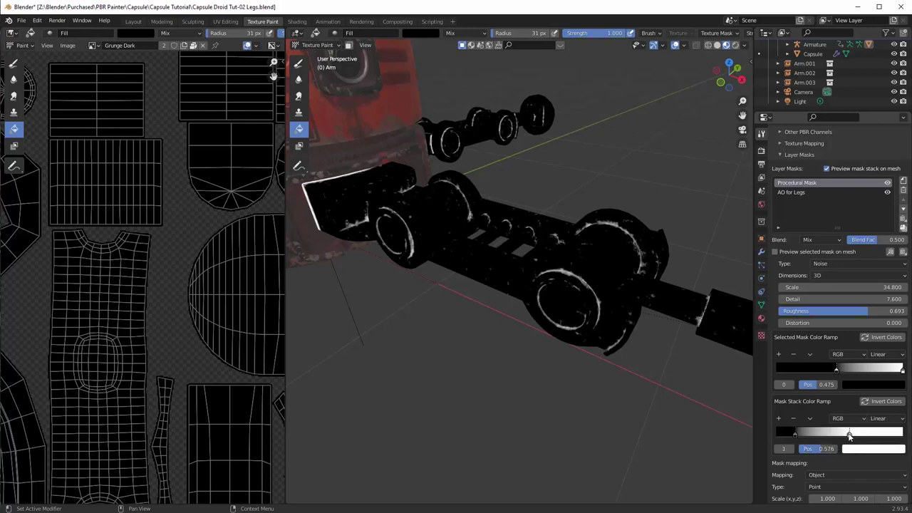
# Step: Refine the mask with noise scale 23.4, the selected ramp's black stop at 0.432 and the mask stack ramp's white stop at 0.540
pyautogui.moveTo(837, 370); pyautogui.dragTo(841, 370)
pyautogui.moveTo(851, 434); pyautogui.dragTo(845, 433)
pyautogui.moveTo(841, 370); pyautogui.dragTo(834, 370)
pyautogui.moveTo(833, 287); pyautogui.dragTo(792, 287)
pyautogui.moveTo(835, 370); pyautogui.dragTo(833, 371)
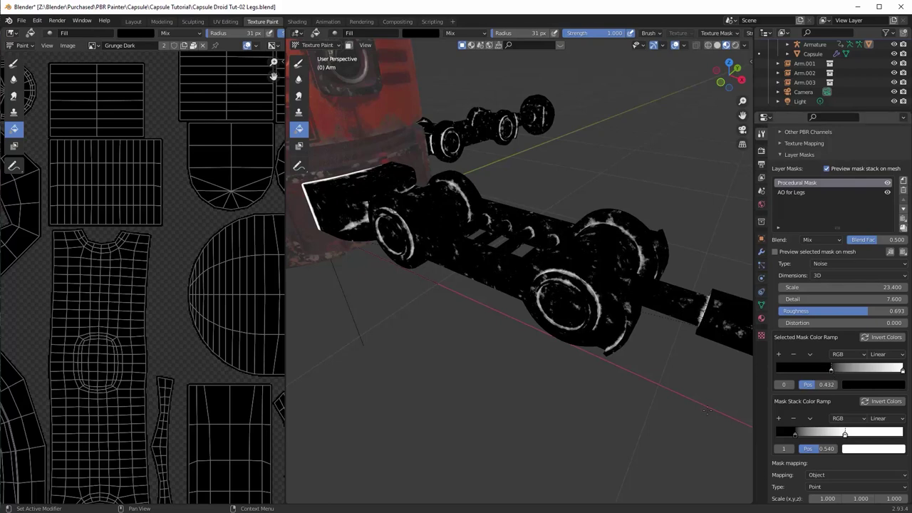
# Step: Turn off the mask stack preview and set the Grunge Dark Base Color's Mask Multiplier to 3.94
pyautogui.click(826, 169)
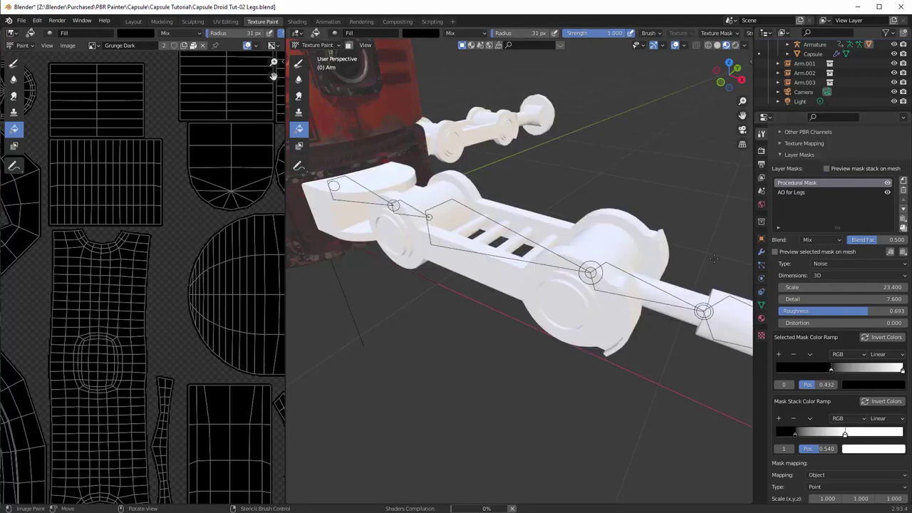
pyautogui.moveTo(606, 263); pyautogui.dragTo(591, 267, button='middle')
pyautogui.scroll(2, 591, 267)
pyautogui.scroll(4, 839, 224)
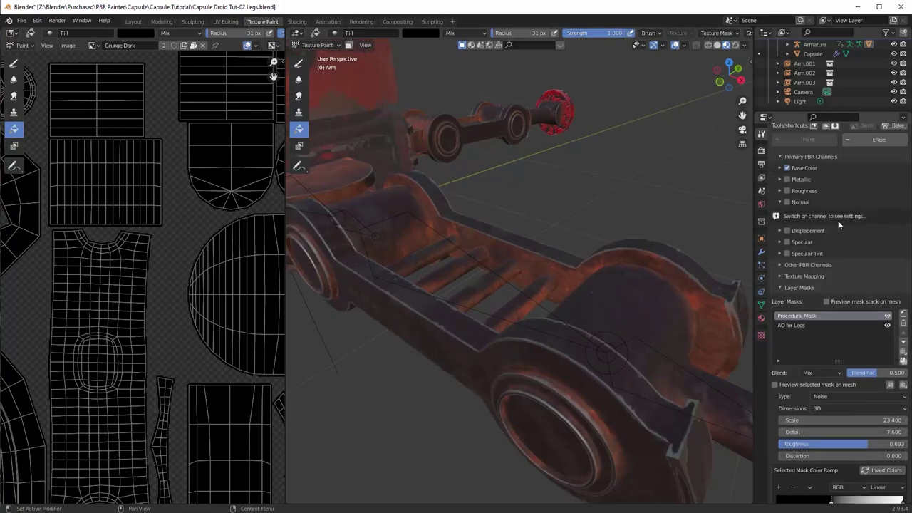
pyautogui.scroll(1, 838, 221)
pyautogui.click(780, 187)
pyautogui.moveTo(883, 236); pyautogui.dragTo(902, 236)
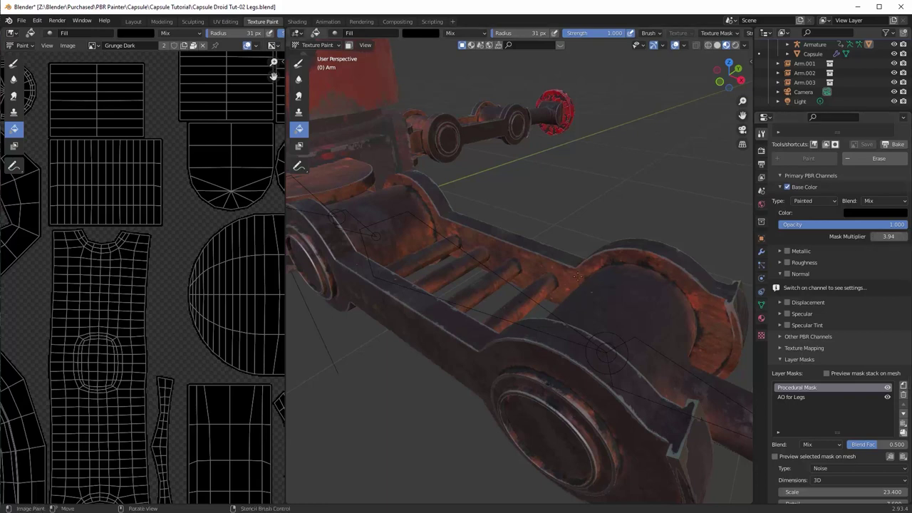
# Step: Preview the mask stack and set its ramp stops to 0.180 black and 0.633 white, and the selected mask's to 0.428 black and 0.960 white
pyautogui.scroll(-5, 825, 289)
pyautogui.scroll(-4, 827, 290)
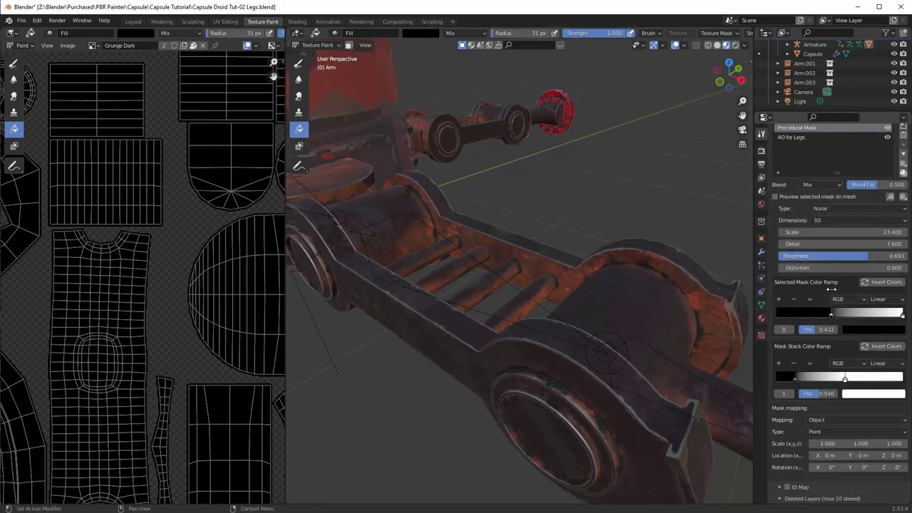
pyautogui.scroll(3, 831, 289)
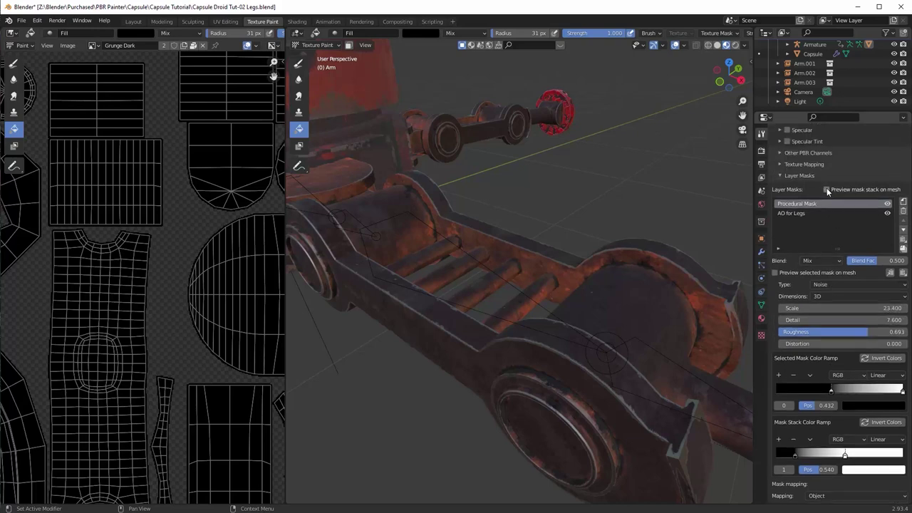
pyautogui.moveTo(793, 456); pyautogui.dragTo(783, 457)
pyautogui.moveTo(845, 455); pyautogui.dragTo(803, 455)
pyautogui.click(827, 189)
pyautogui.moveTo(902, 391); pyautogui.dragTo(899, 391)
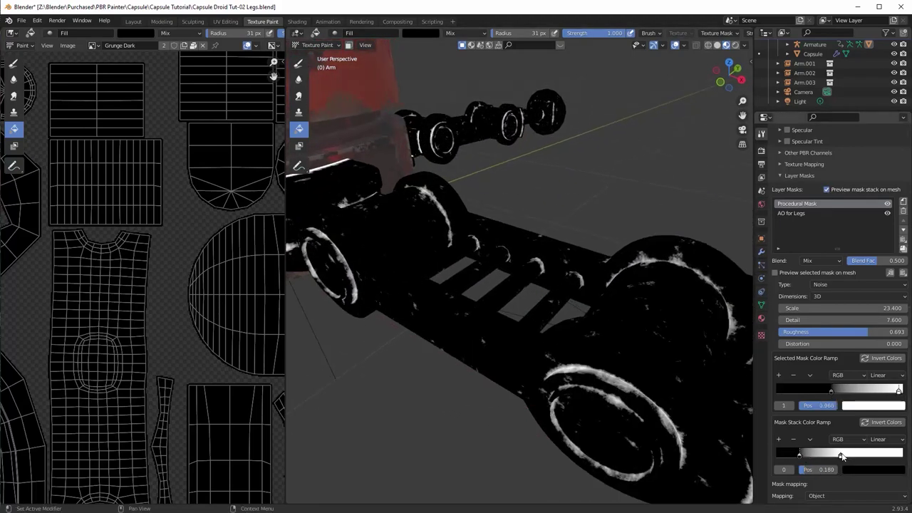
pyautogui.moveTo(841, 454); pyautogui.dragTo(857, 454)
pyautogui.moveTo(832, 391); pyautogui.dragTo(830, 391)
# Step: Turn off the mask stack preview and check the dark grunge along the leg from far and near
pyautogui.click(827, 189)
pyautogui.moveTo(702, 271); pyautogui.dragTo(687, 296, button='middle')
pyautogui.scroll(-4, 687, 296)
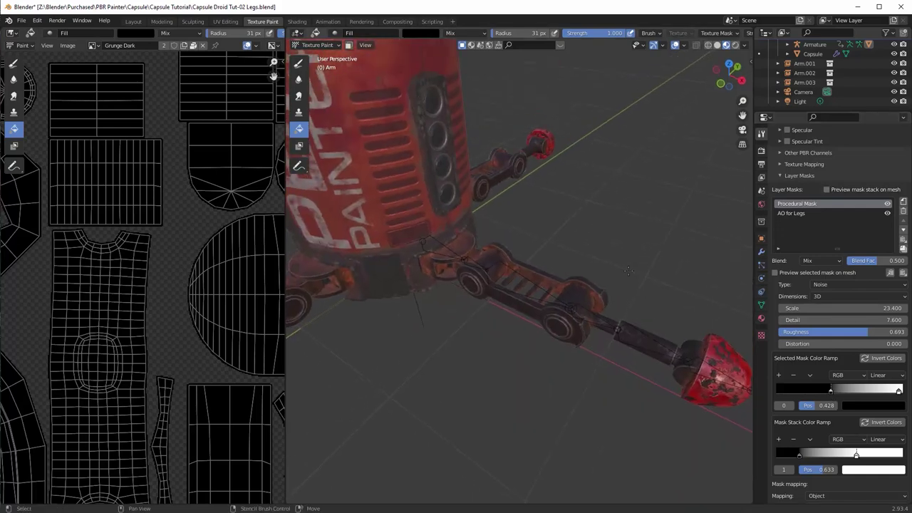
pyautogui.scroll(2, 687, 296)
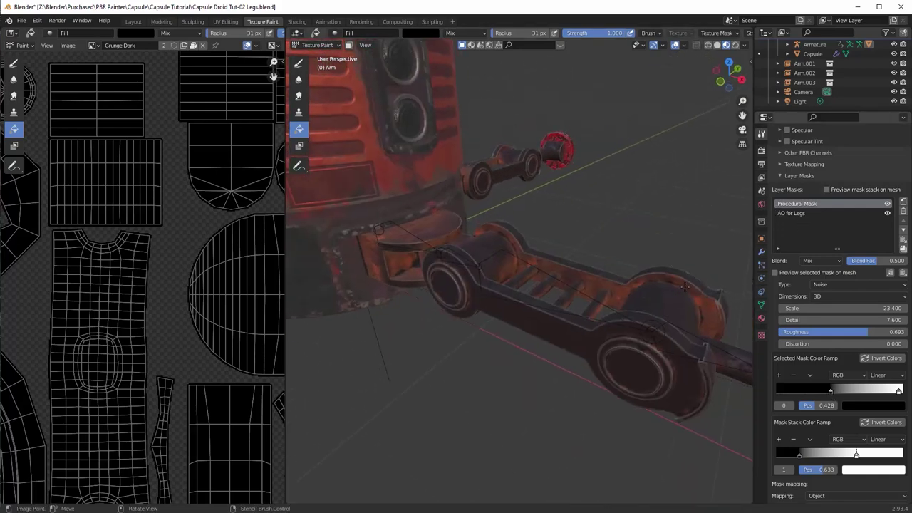
pyautogui.scroll(2, 680, 290)
pyautogui.moveTo(601, 261)
pyautogui.mouseDown(button='middle')
pyautogui.moveTo(577, 261)
pyautogui.moveTo(570, 251)
pyautogui.moveTo(591, 251)
pyautogui.mouseUp(button='middle')
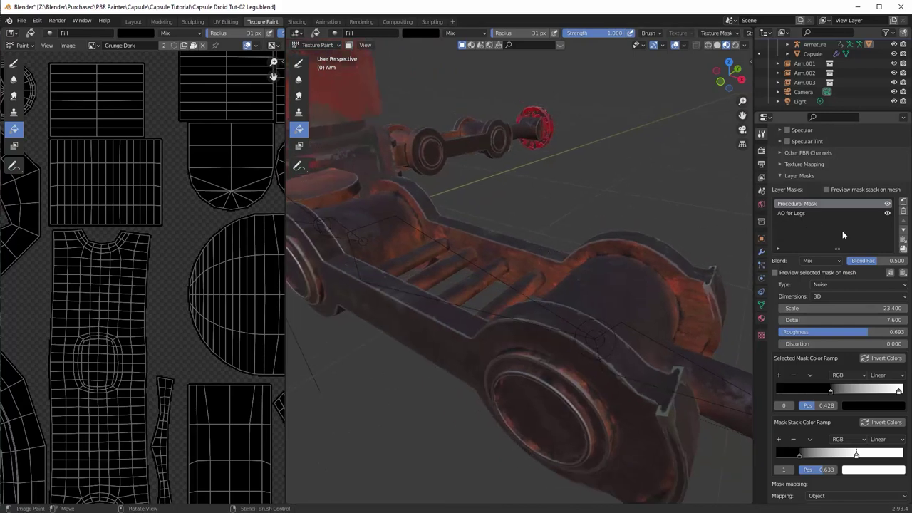
# Step: Reduce the rust on the Grunge Rust for Legs layer by moving its selected mask ramp's black stop slightly inward and white stop to 0.252
pyautogui.scroll(10, 841, 232)
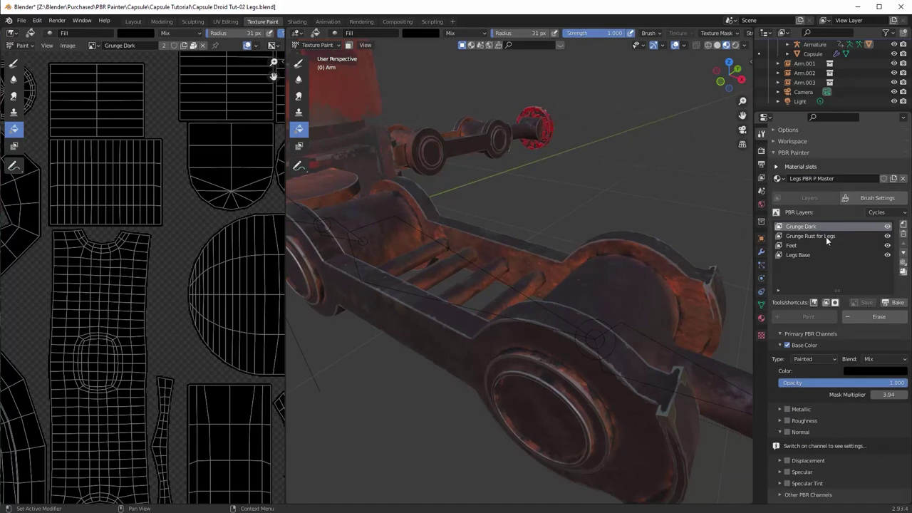
pyautogui.click(826, 236)
pyautogui.scroll(-4, 841, 310)
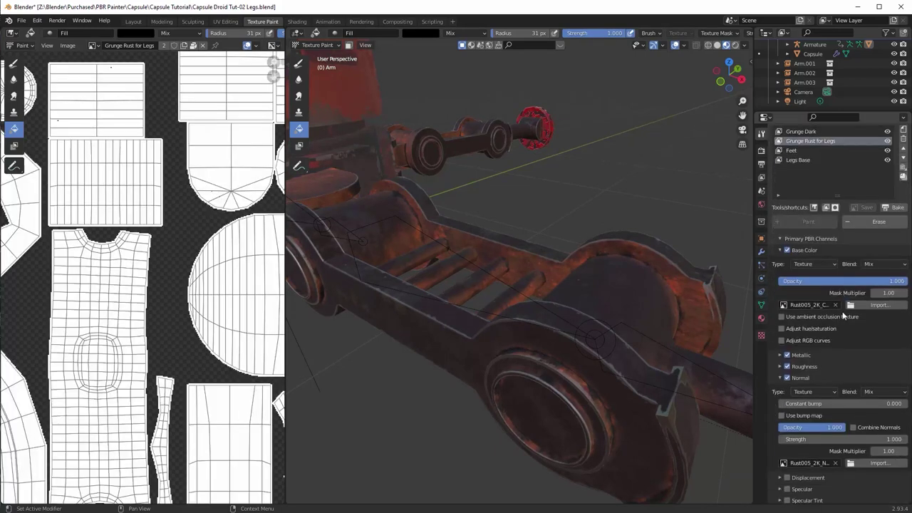
pyautogui.scroll(-10, 843, 316)
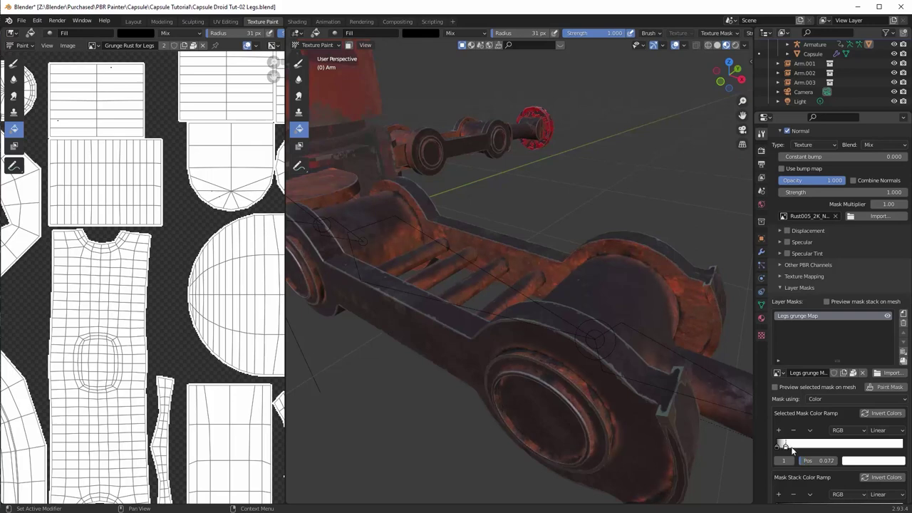
pyautogui.moveTo(778, 446); pyautogui.dragTo(808, 446)
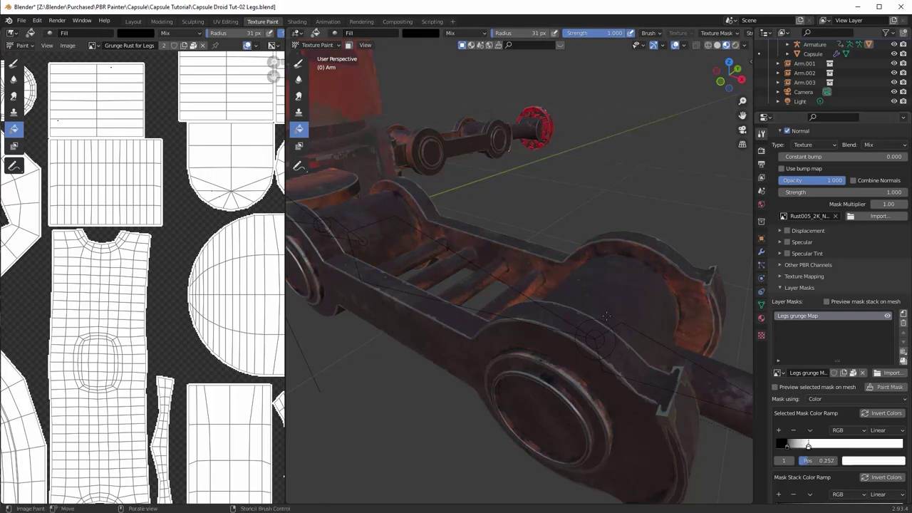
pyautogui.moveTo(542, 299)
pyautogui.mouseDown(button='middle')
pyautogui.moveTo(611, 309)
pyautogui.moveTo(606, 356)
pyautogui.moveTo(602, 308)
pyautogui.moveTo(612, 284)
pyautogui.moveTo(585, 308)
pyautogui.moveTo(590, 281)
pyautogui.moveTo(635, 255)
pyautogui.mouseUp(button='middle')
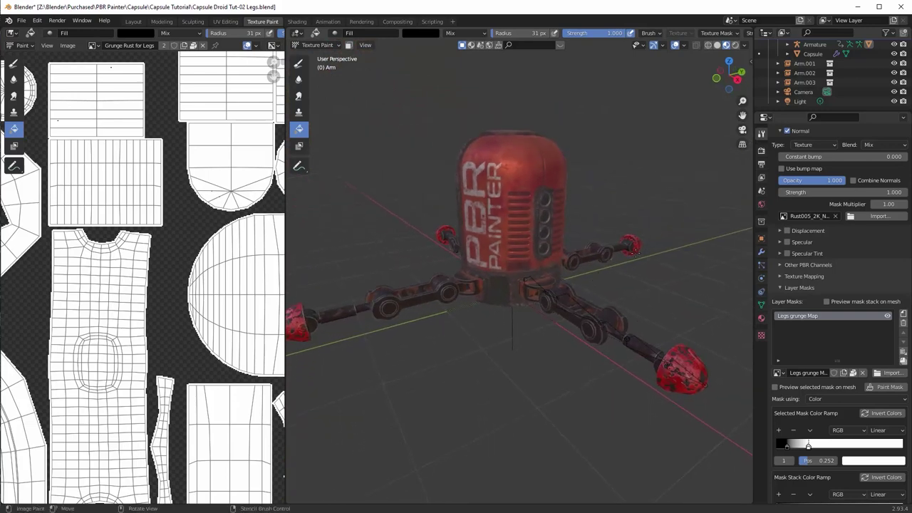
pyautogui.scroll(10, 832, 226)
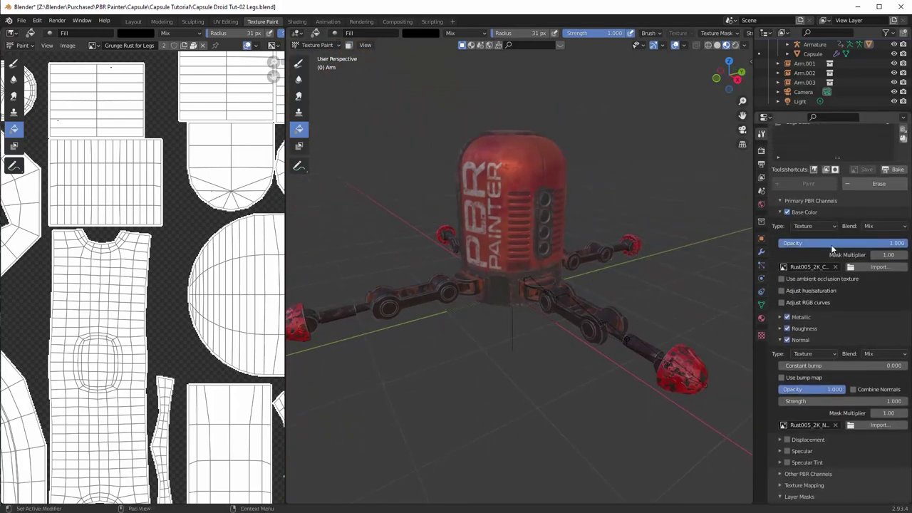
pyautogui.scroll(2, 830, 246)
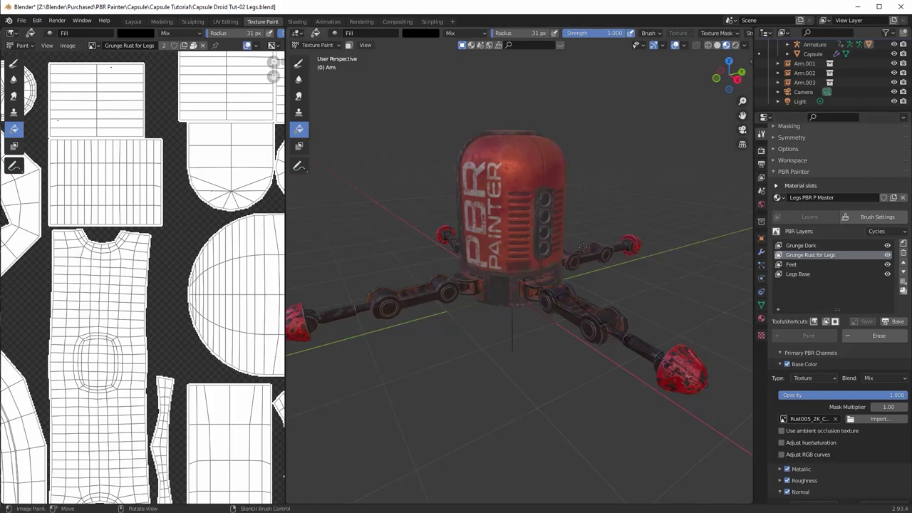
pyautogui.keyDown('shift'); pyautogui.moveTo(580, 250); pyautogui.dragTo(573, 238, button='middle'); pyautogui.keyUp('shift')
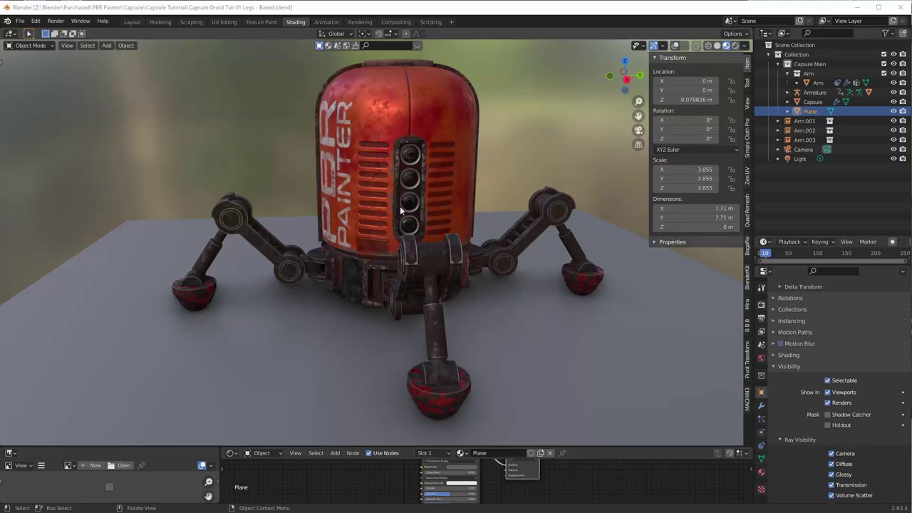
# Step: Show the viewport overlays and examine the baked Legs PBR Master node setup of the Arm mesh in a temporarily enlarged shader editor
pyautogui.click(376, 129)
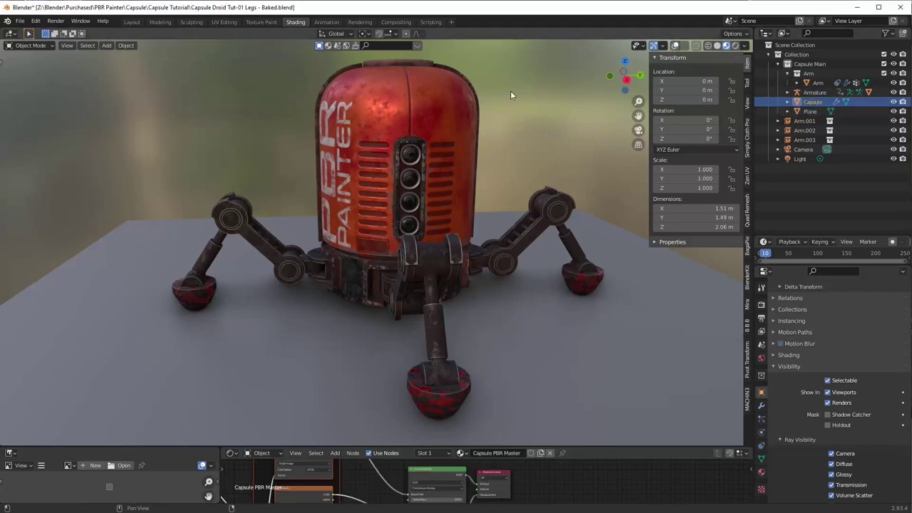
pyautogui.hotkey('shift', 'alt', 'z')
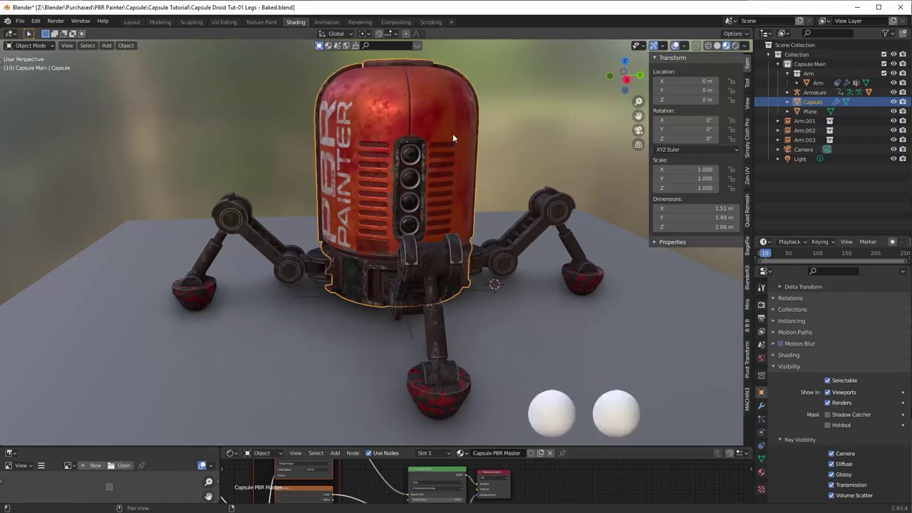
pyautogui.click(500, 256)
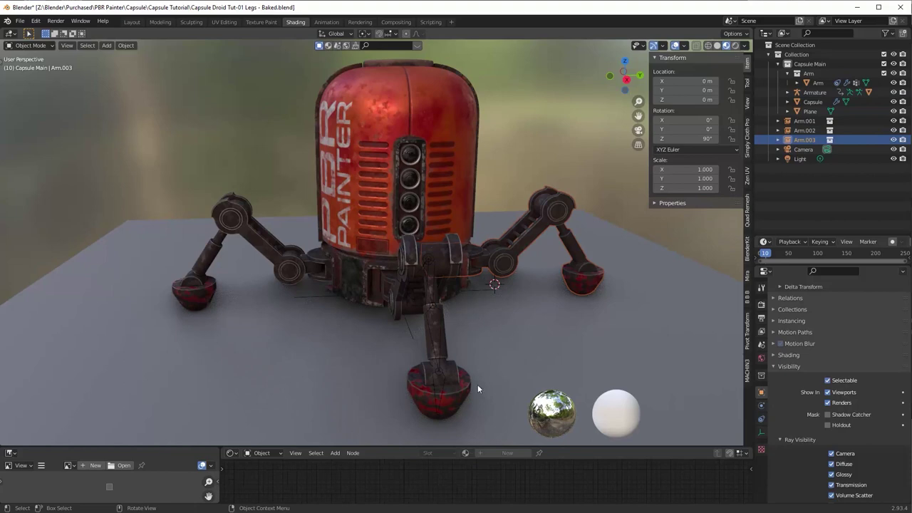
pyautogui.moveTo(443, 444); pyautogui.dragTo(443, 292)
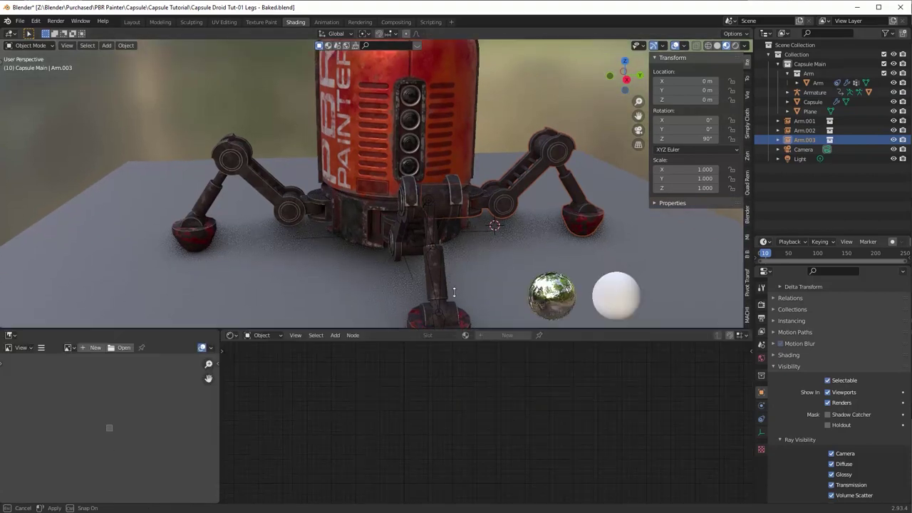
pyautogui.click(814, 83)
pyautogui.click(817, 93)
pyautogui.click(818, 82)
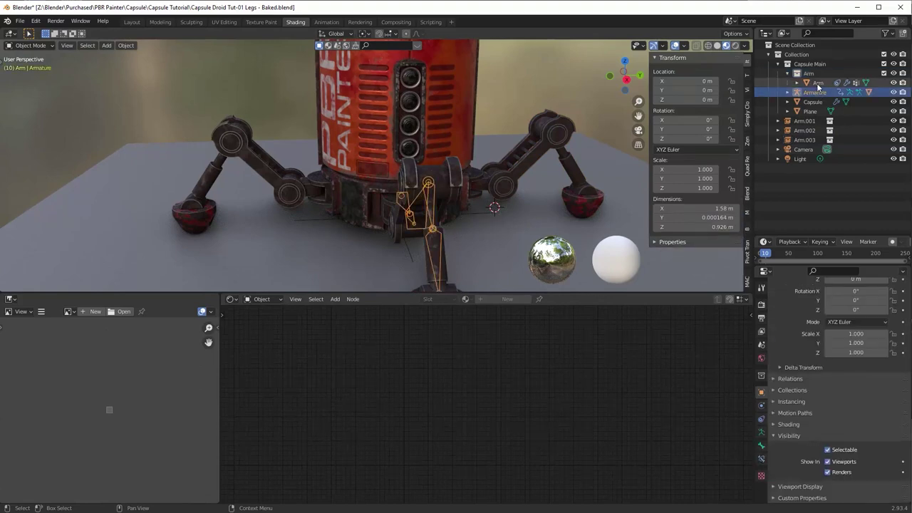
pyautogui.scroll(-3, 634, 365)
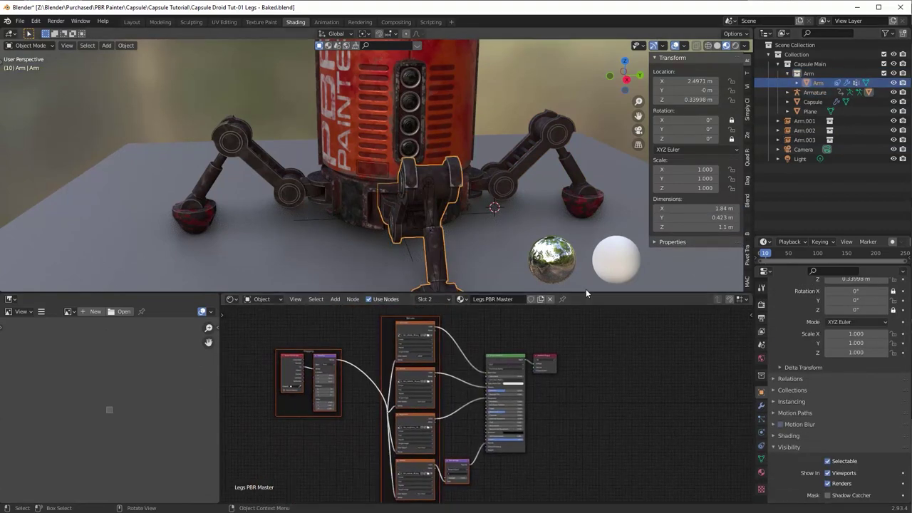
pyautogui.moveTo(586, 292); pyautogui.dragTo(573, 446)
# Step: Hide the viewport overlays and switch the viewport to rendered shading
pyautogui.click(675, 46)
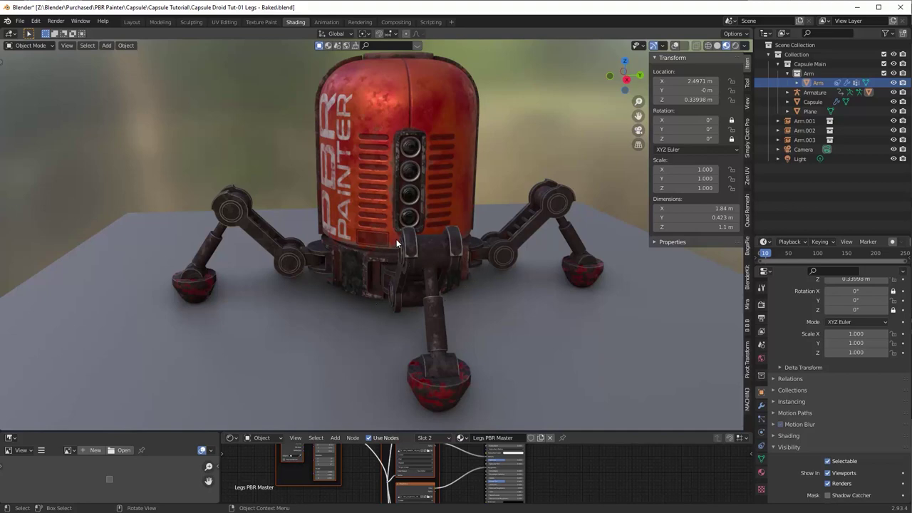
pyautogui.moveTo(460, 261)
pyautogui.mouseDown(button='middle')
pyautogui.moveTo(487, 247)
pyautogui.moveTo(417, 257)
pyautogui.moveTo(460, 257)
pyautogui.mouseUp(button='middle')
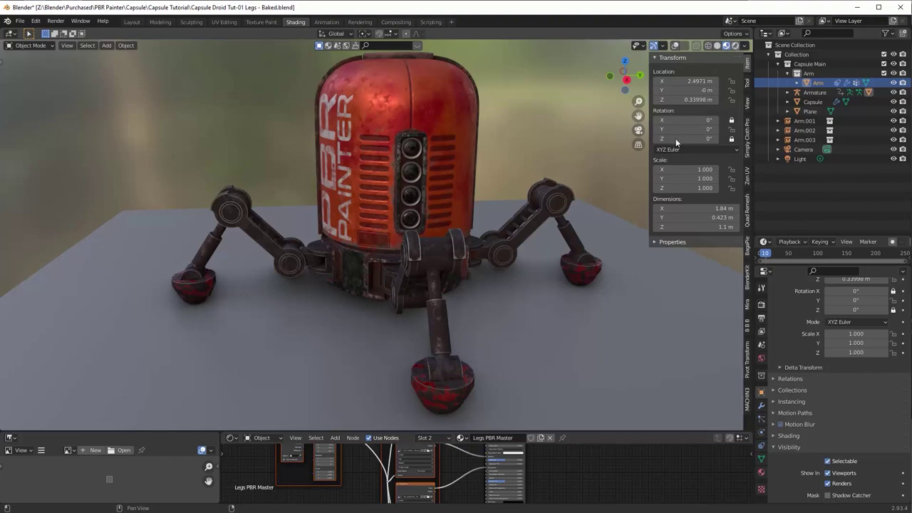
pyautogui.hotkey('shift', 'z')
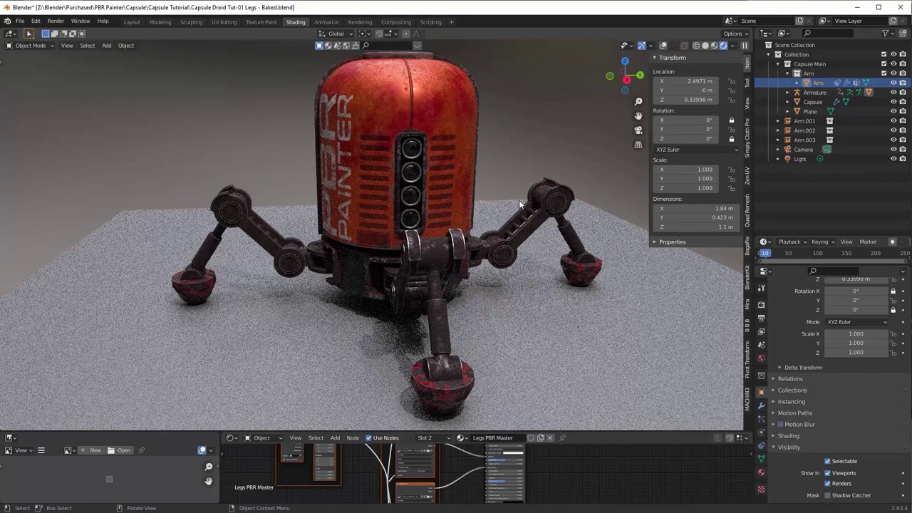
# Step: Make the ground plane a shadow catcher and check the rendered droid from a slightly different angle
pyautogui.click(604, 235)
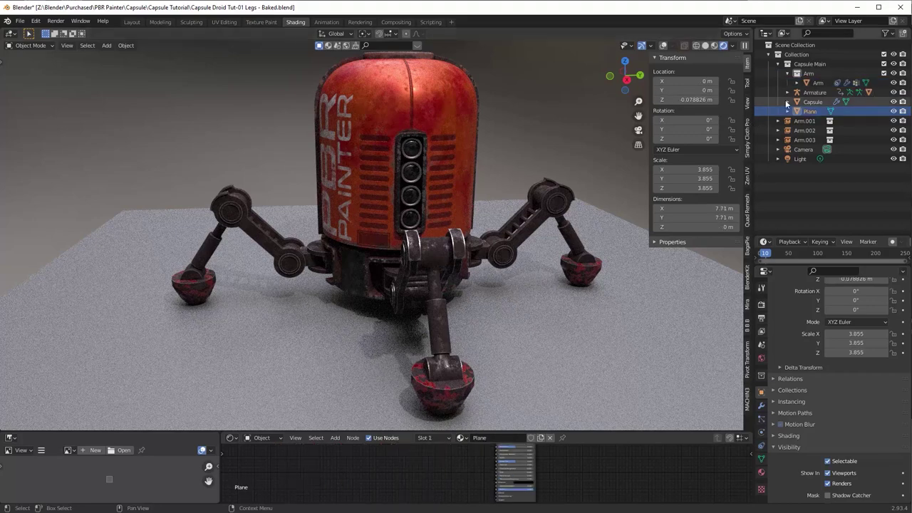
pyautogui.scroll(-4, 841, 444)
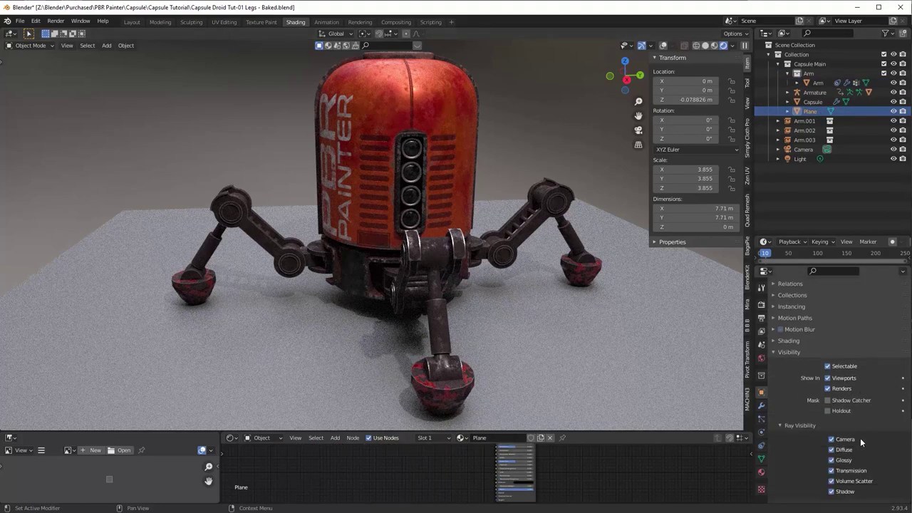
pyautogui.click(828, 402)
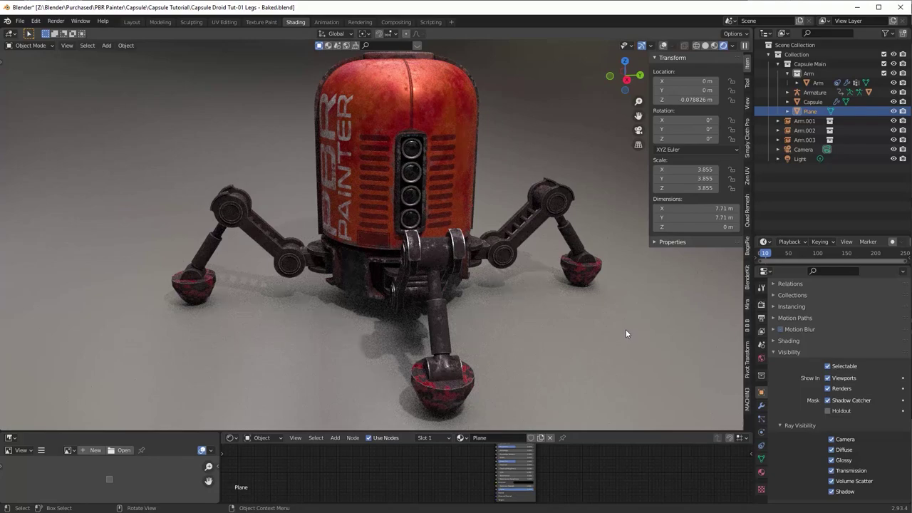
pyautogui.scroll(-2, 627, 332)
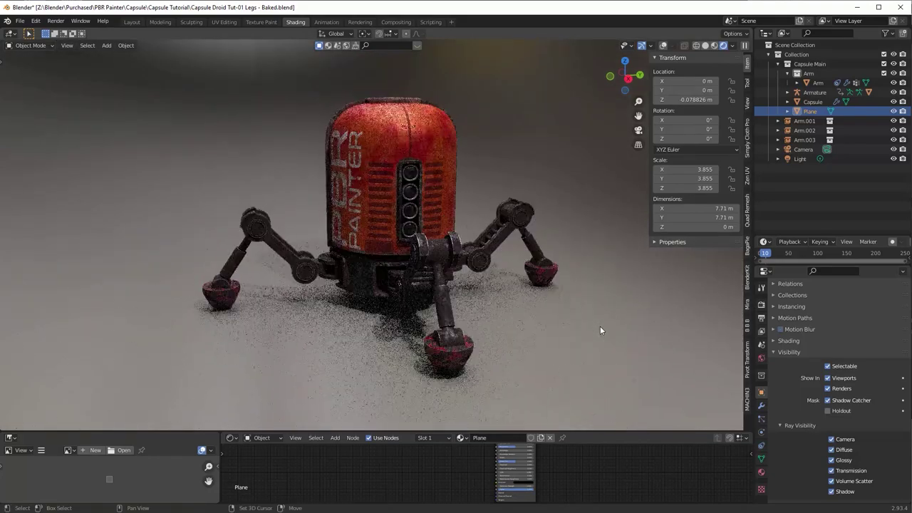
pyautogui.scroll(3, 598, 325)
pyautogui.moveTo(596, 325); pyautogui.dragTo(602, 324, button='middle')
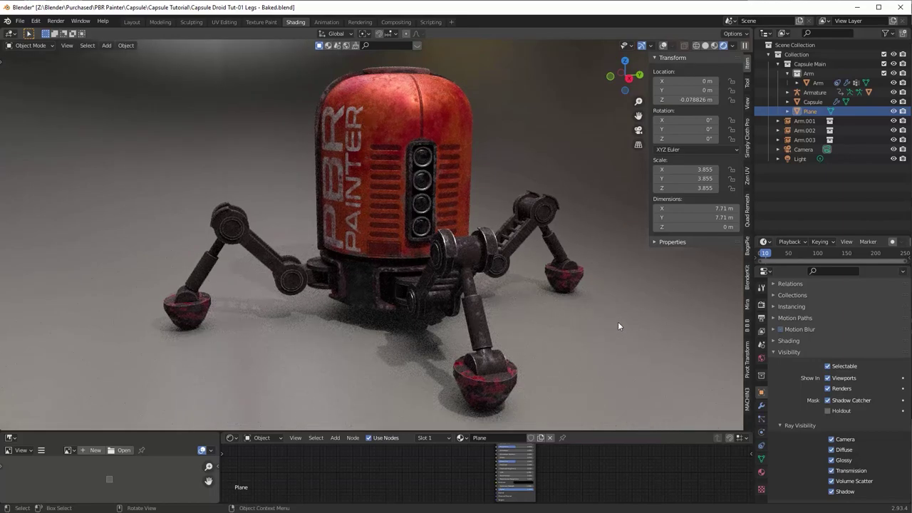